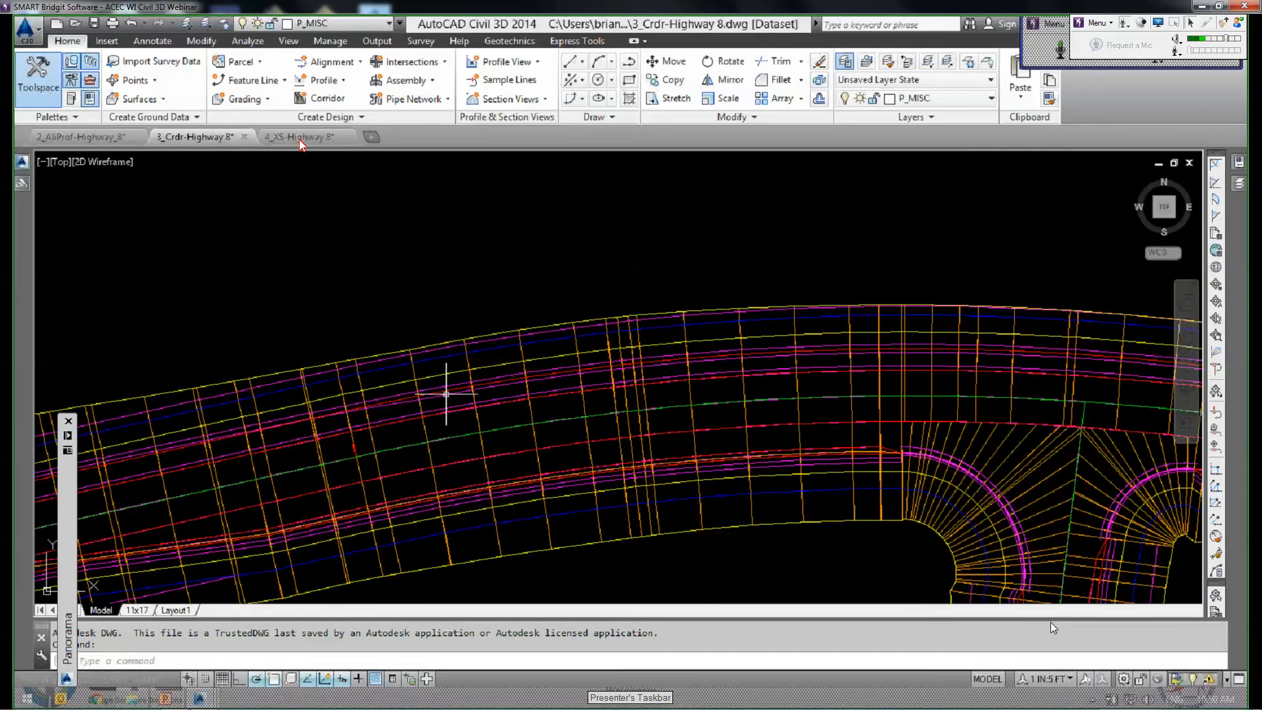
Switch to the 4_XS-Highway 8 drawing and set its annotation scale to 1 IN:40 FT.
left_click(301, 143)
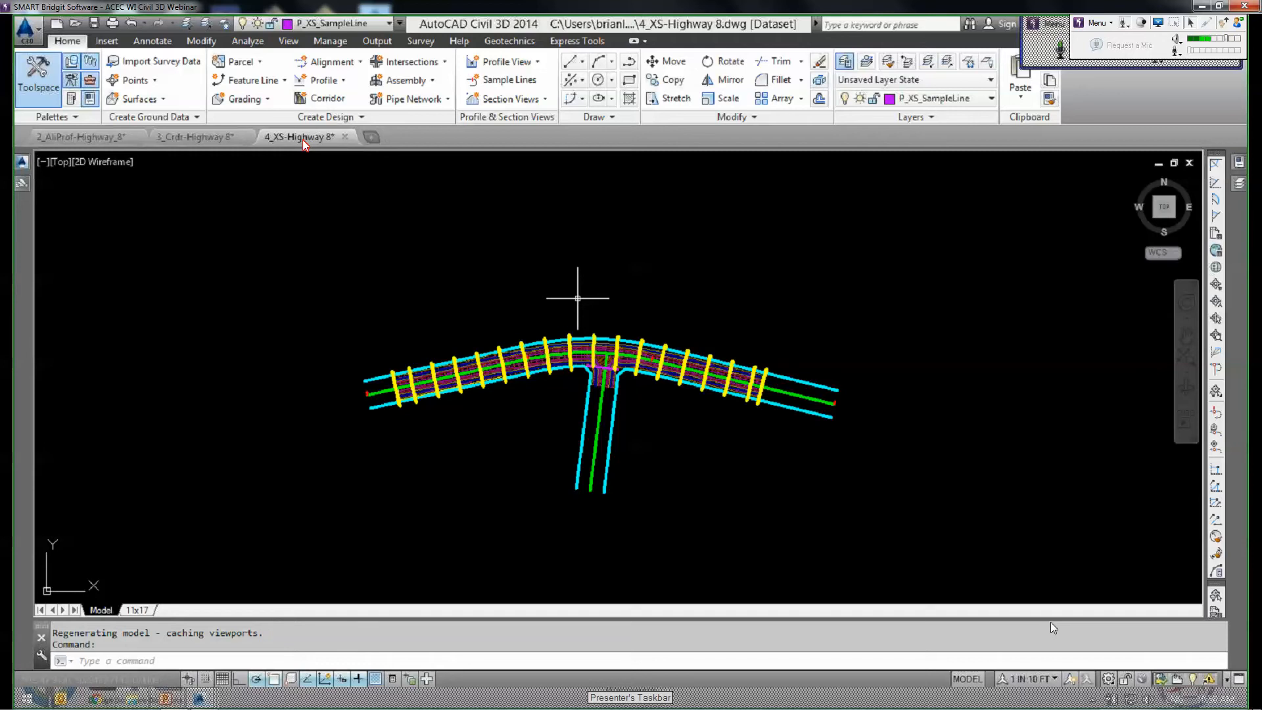
scroll(577, 298, "up", 2)
middle_click_drag(712, 415, 710, 381)
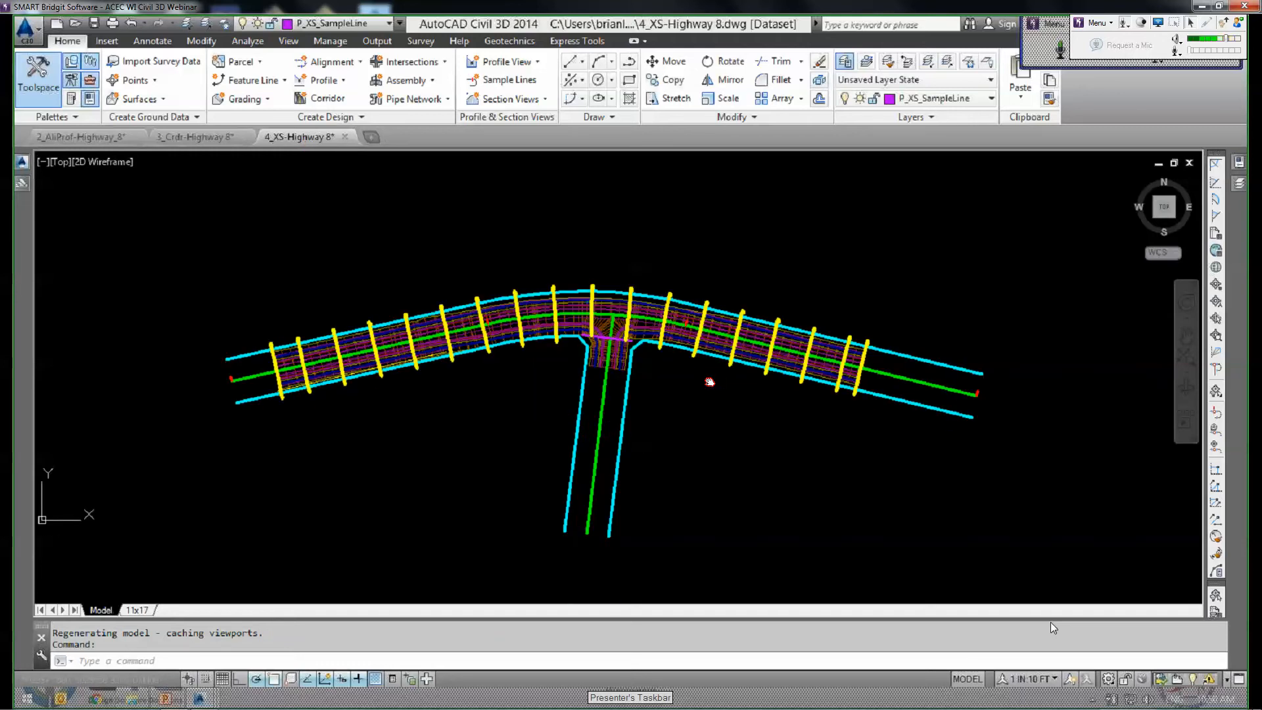
middle_click_drag(710, 381, 739, 372)
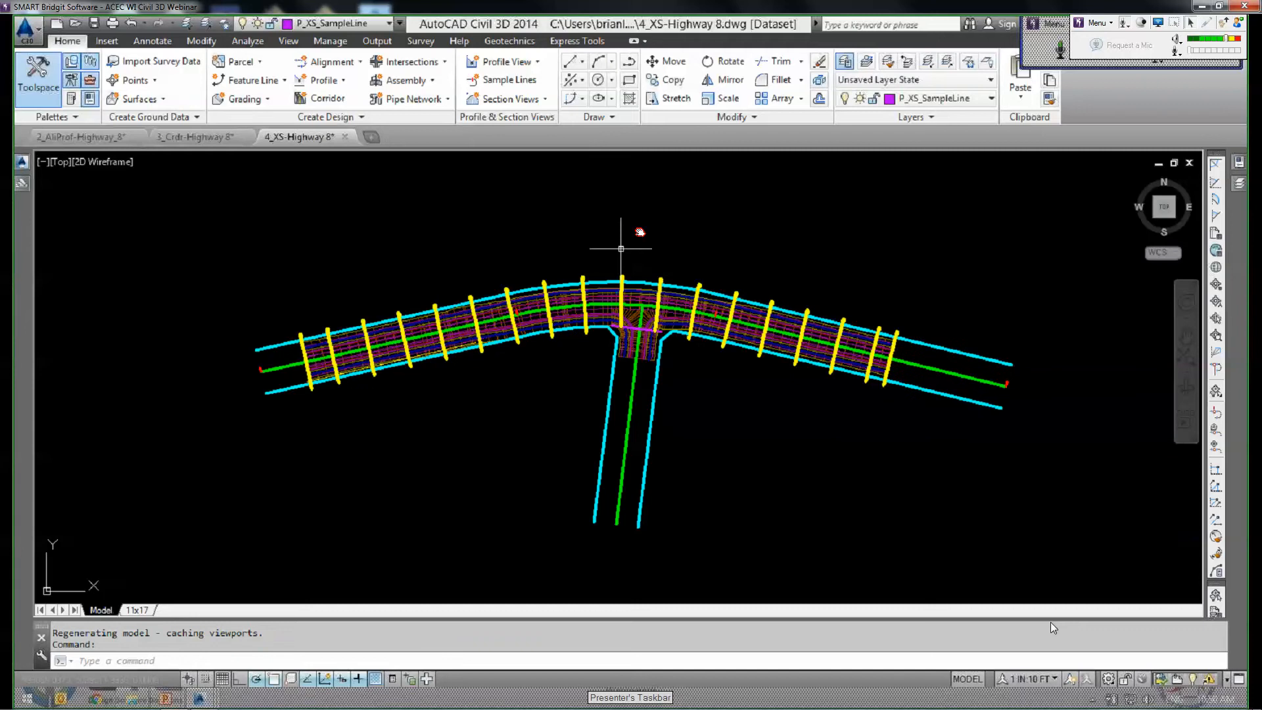
scroll(535, 317, "up", 8)
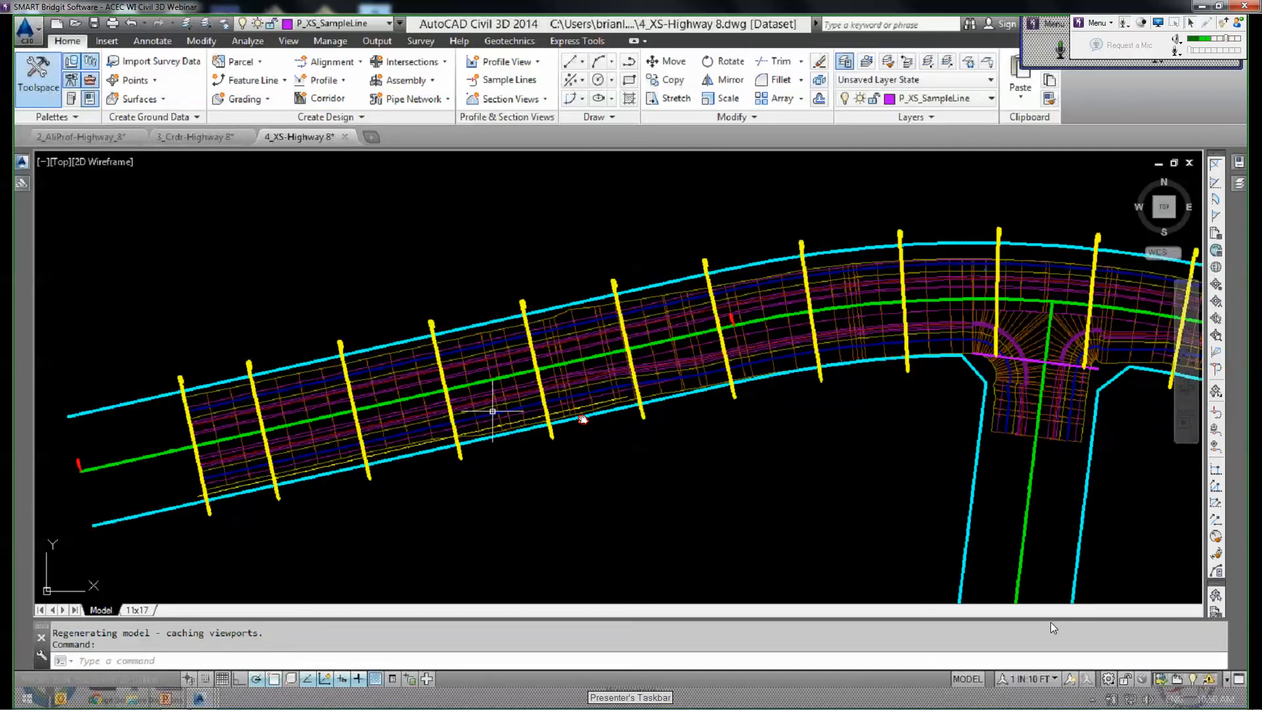
scroll(511, 342, "up", 3)
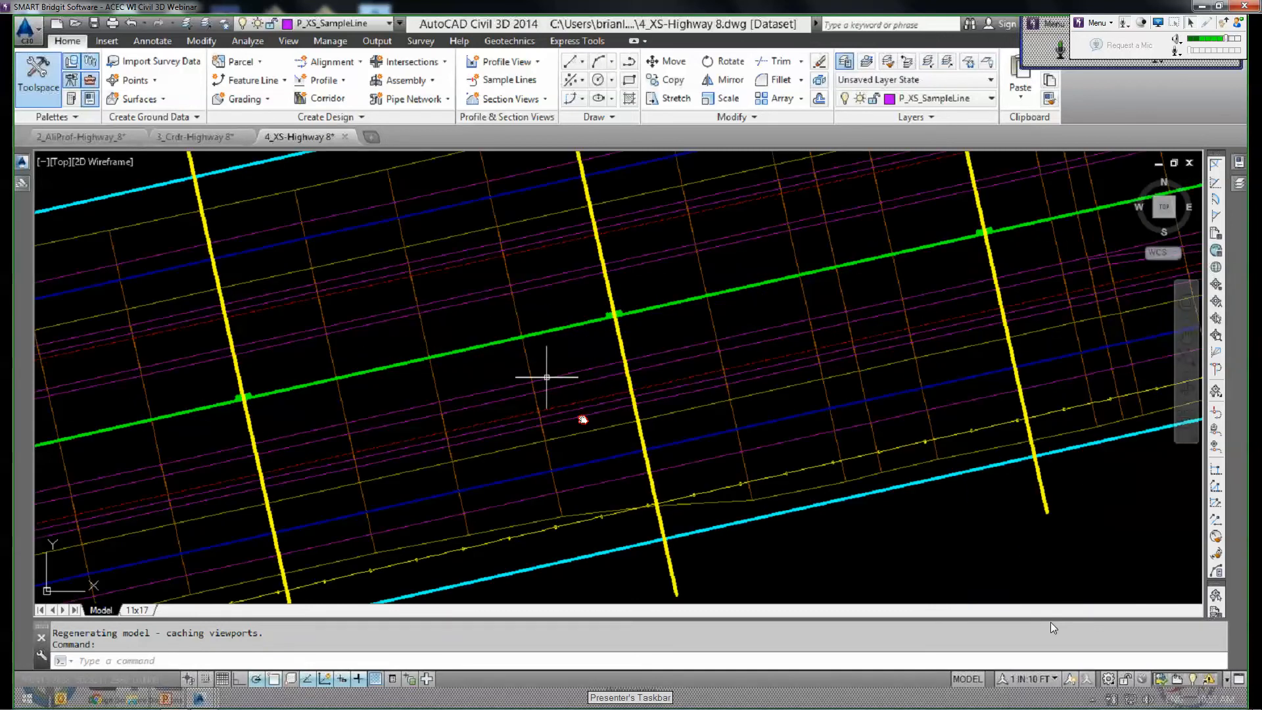
left_click(1036, 678)
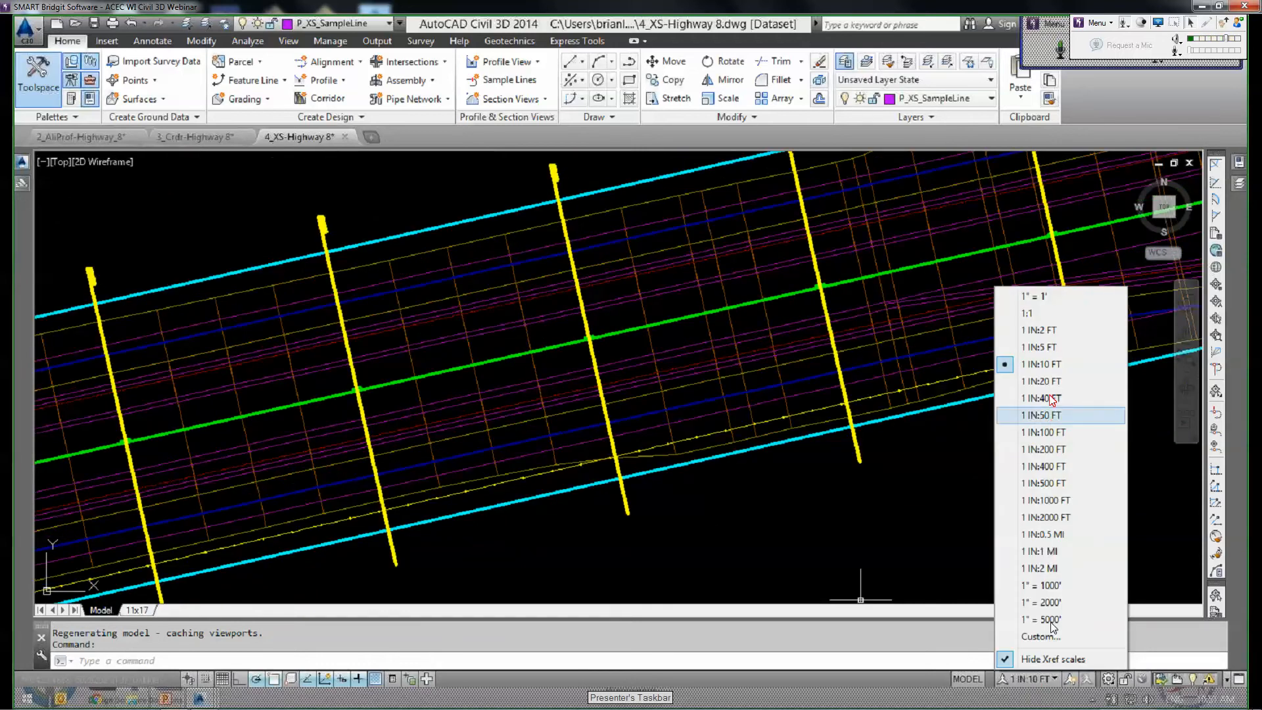
left_click(1045, 398)
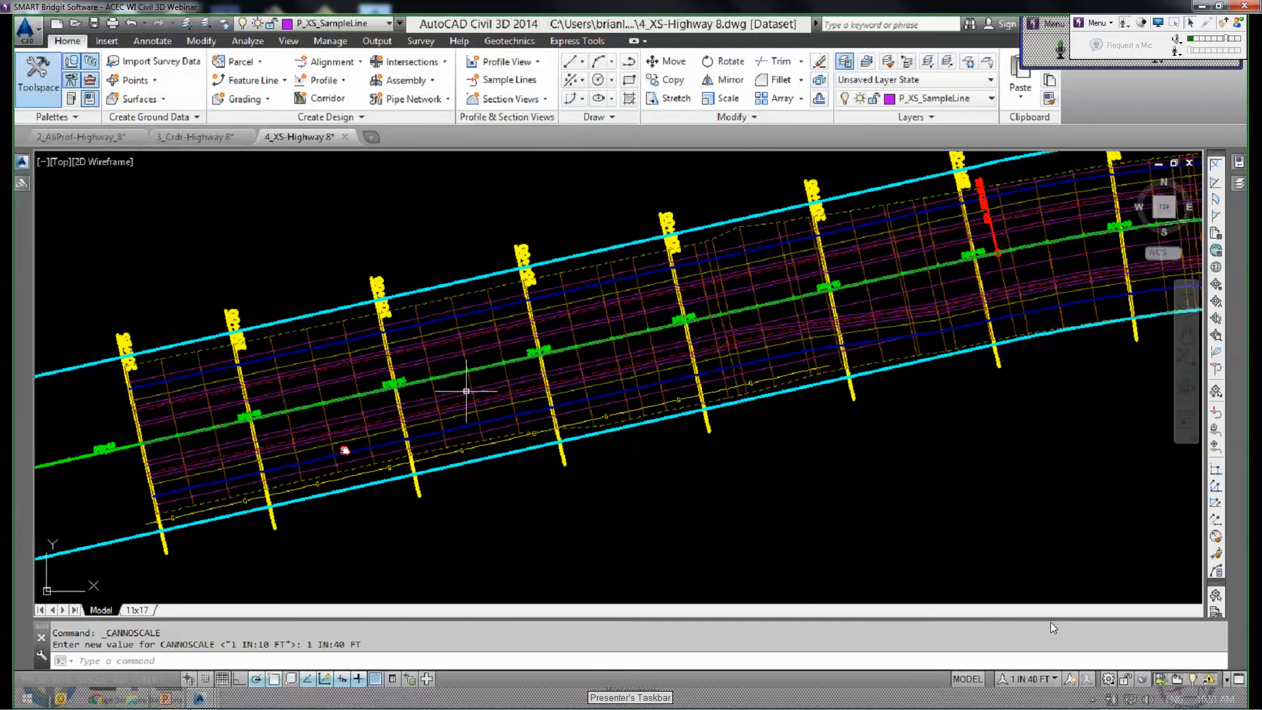
Examine the labelled sample lines along the corridor and around the side-road intersection.
scroll(466, 392, "down", 2)
scroll(770, 375, "up", 4)
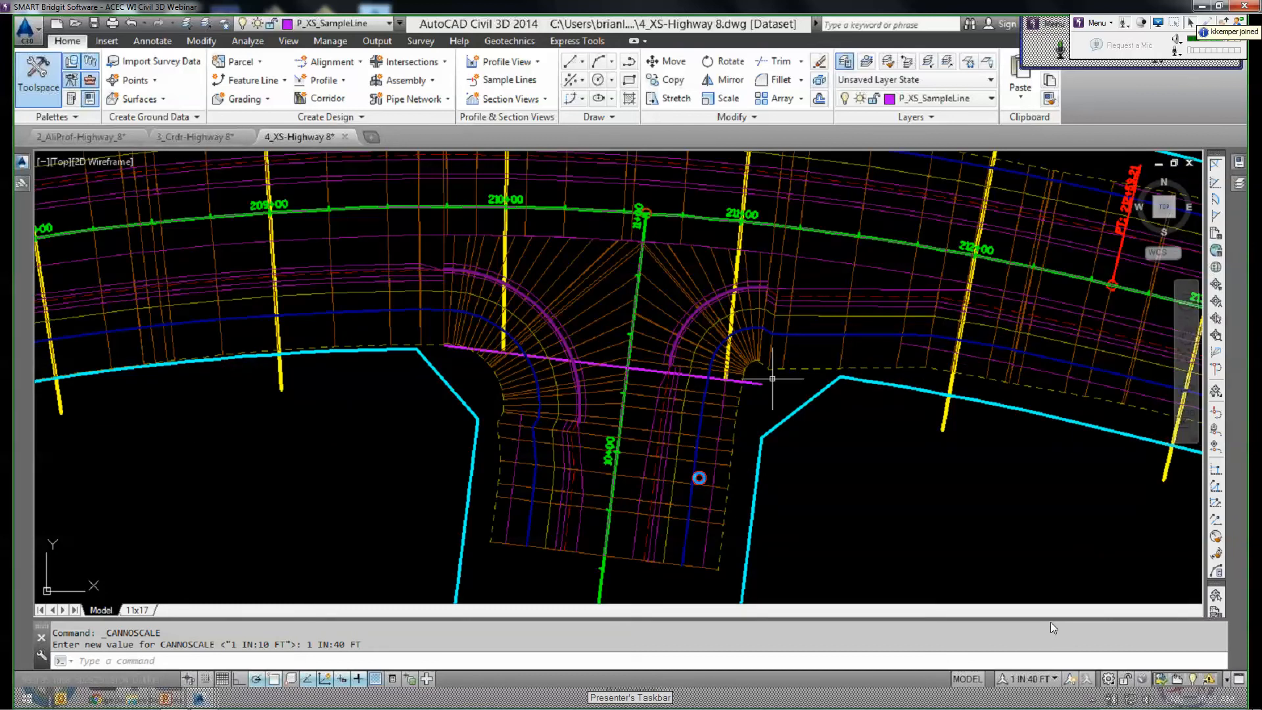
mouse_move(677, 279)
middle_mouse_down()
mouse_move(597, 376)
mouse_move(607, 357)
middle_mouse_up()
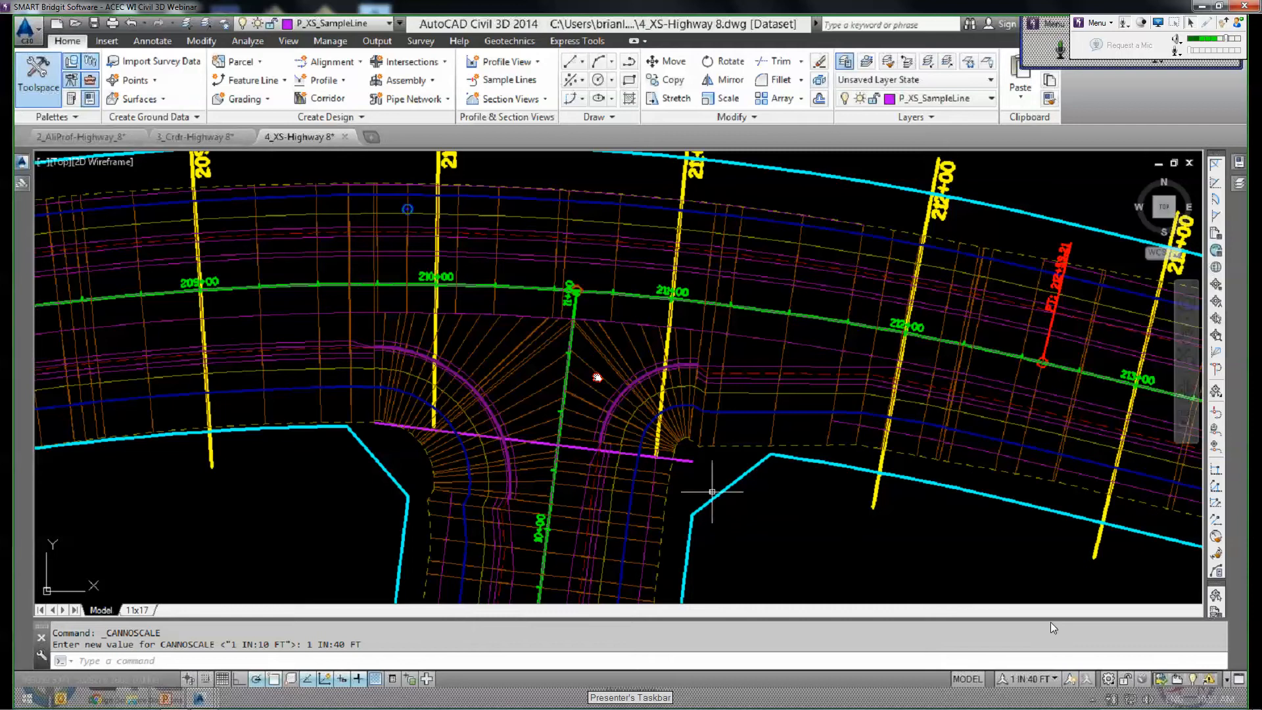
scroll(772, 473, "down", 2)
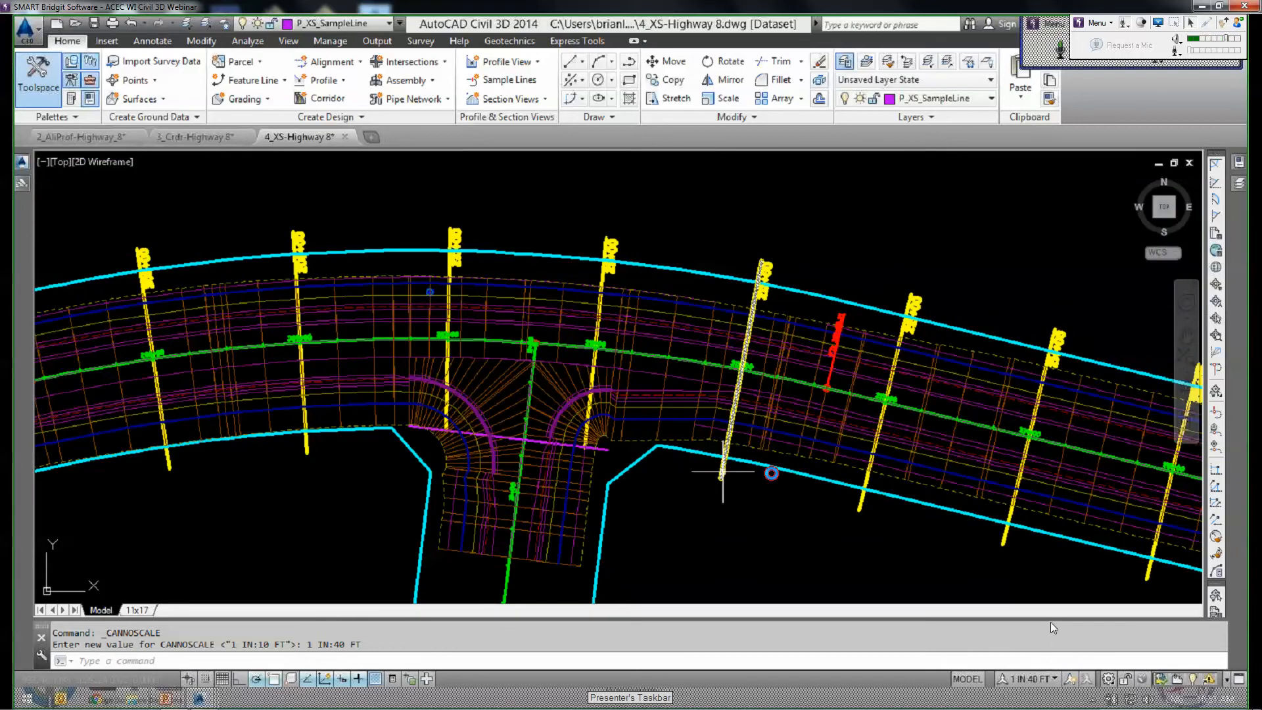
scroll(695, 389, "up", 2)
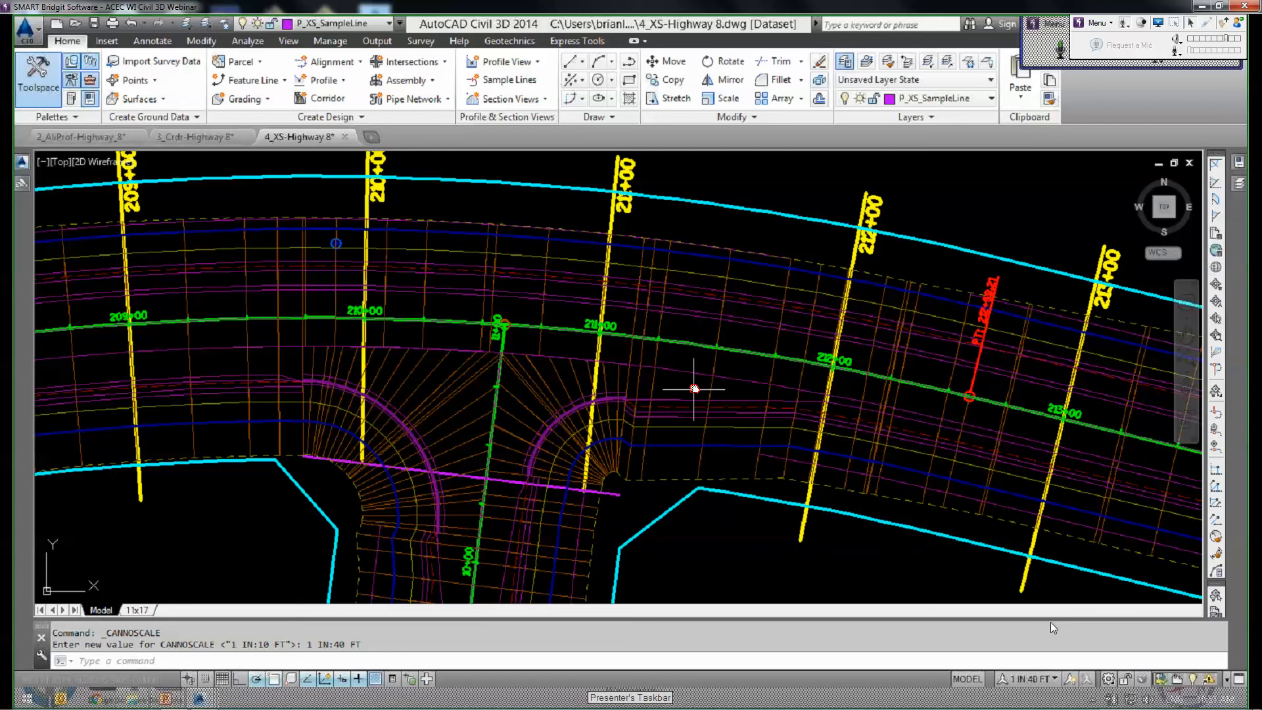
mouse_move(716, 294)
middle_mouse_down()
mouse_move(929, 360)
mouse_move(984, 363)
middle_mouse_up()
key("Escape")
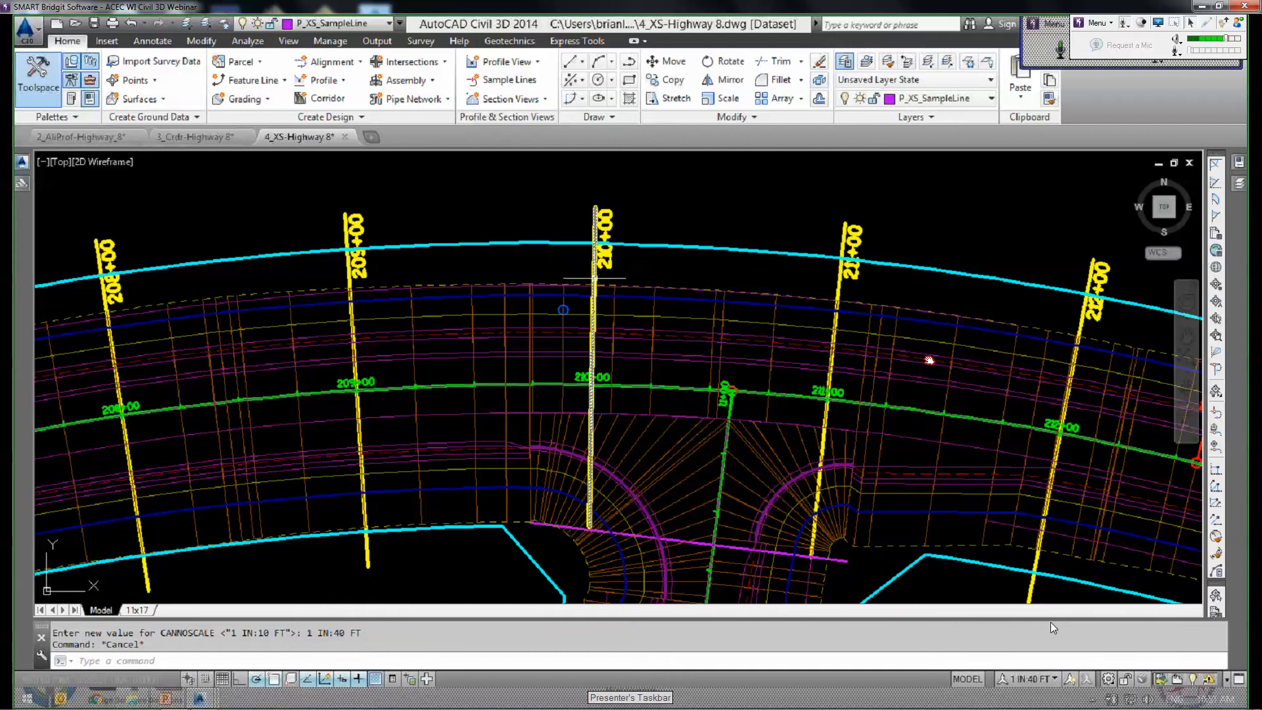
Start creating multiple section views from the 210+00 sample line, using the Cross Sections sample line group.
left_click(593, 279)
left_click(471, 94)
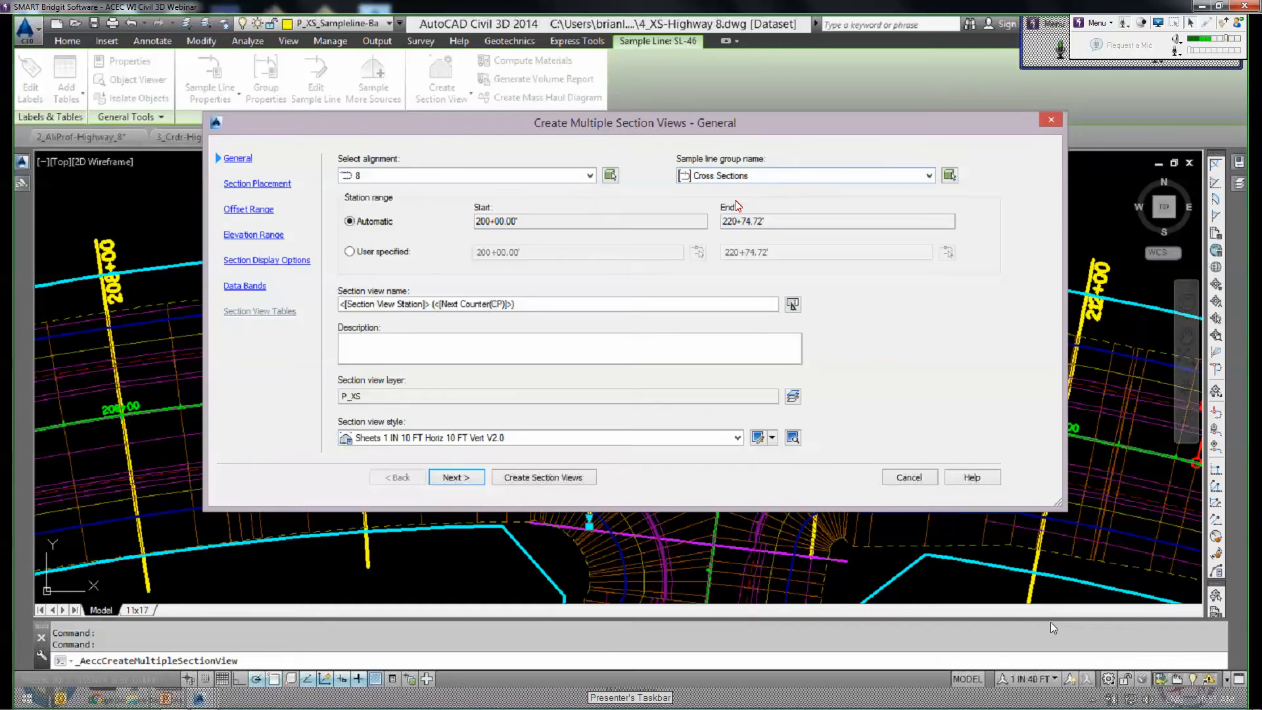
left_click(752, 175)
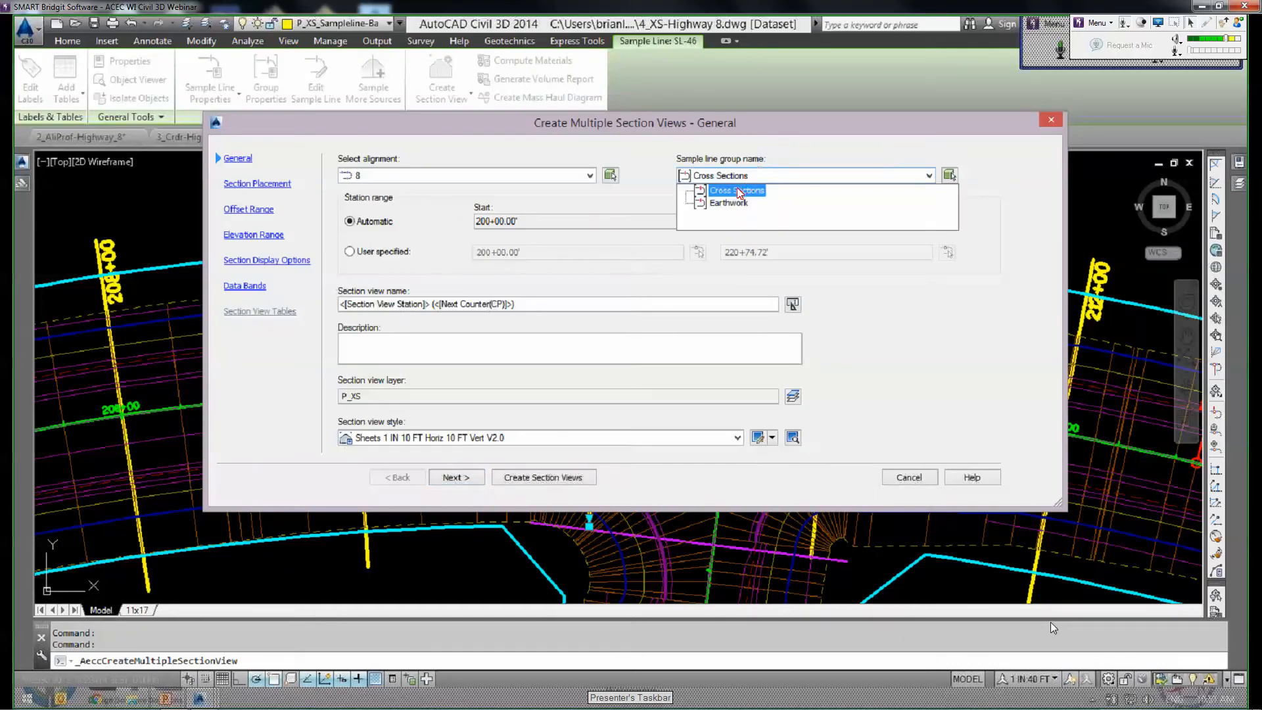
left_click(576, 240)
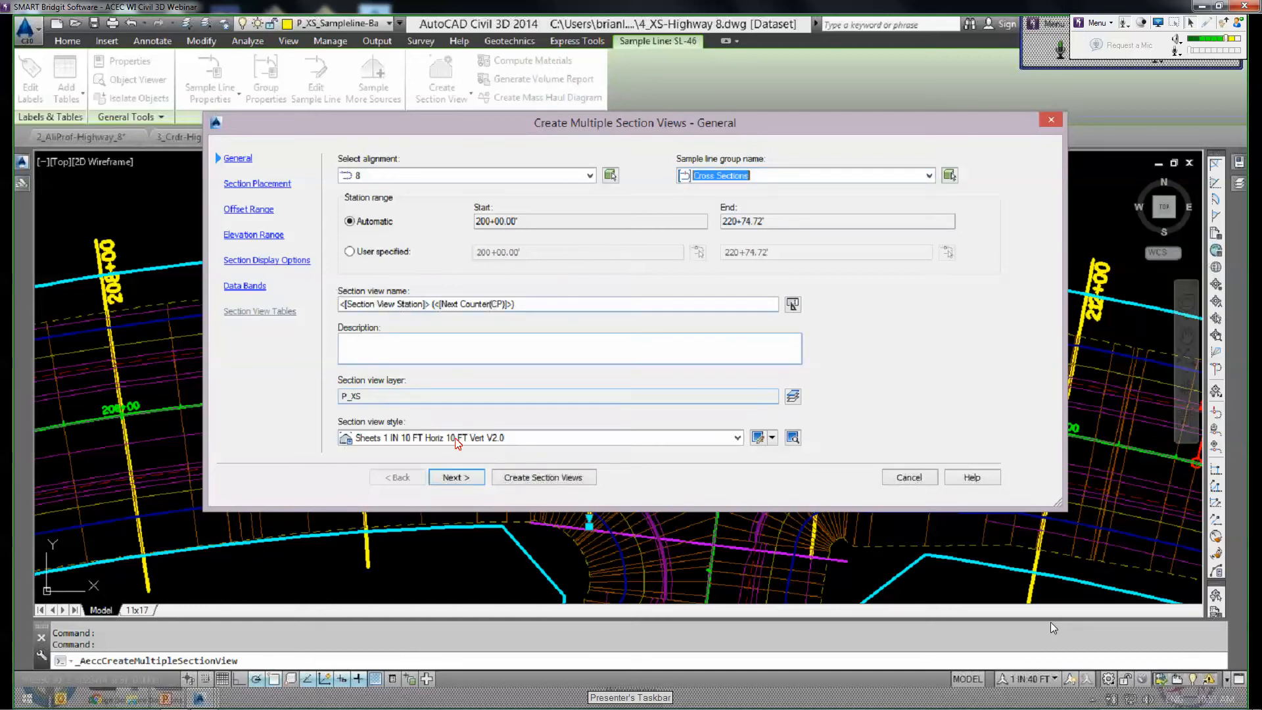
Keep Sheets 1 IN 10 FT Horiz 10 FT Vert V2.0 as the section view style and proceed to section placement.
left_click(501, 439)
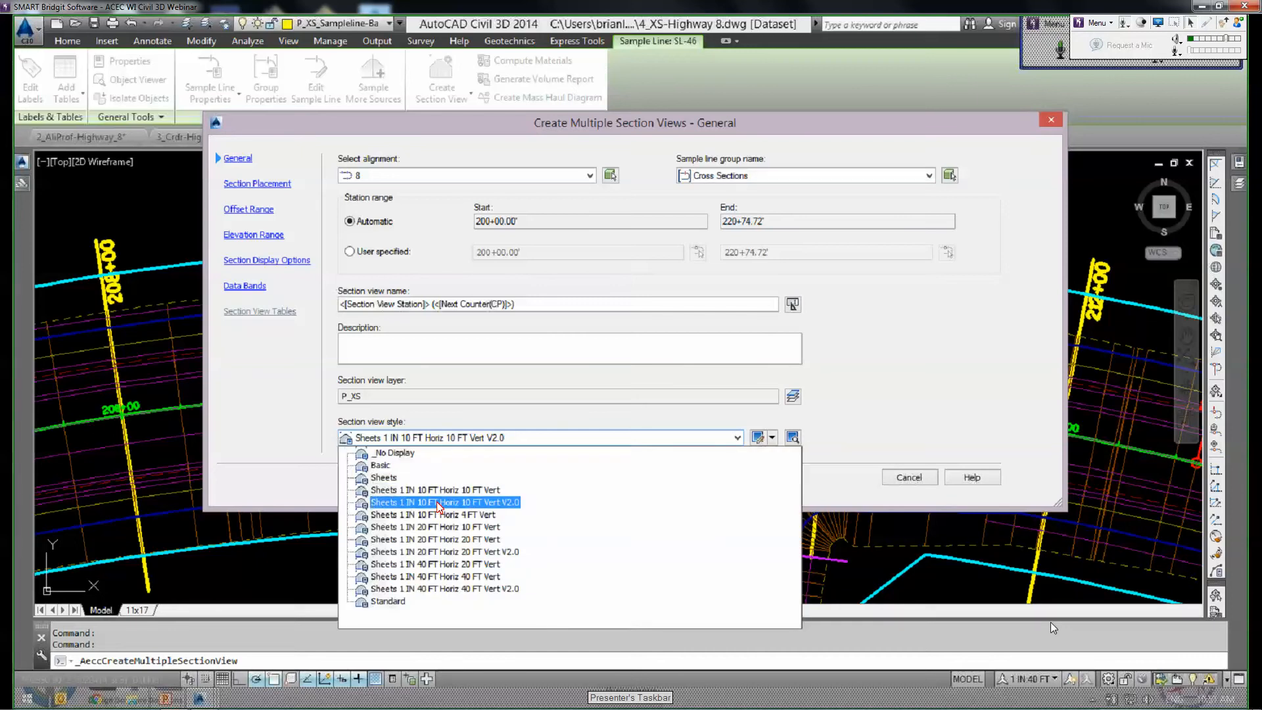
left_click(284, 433)
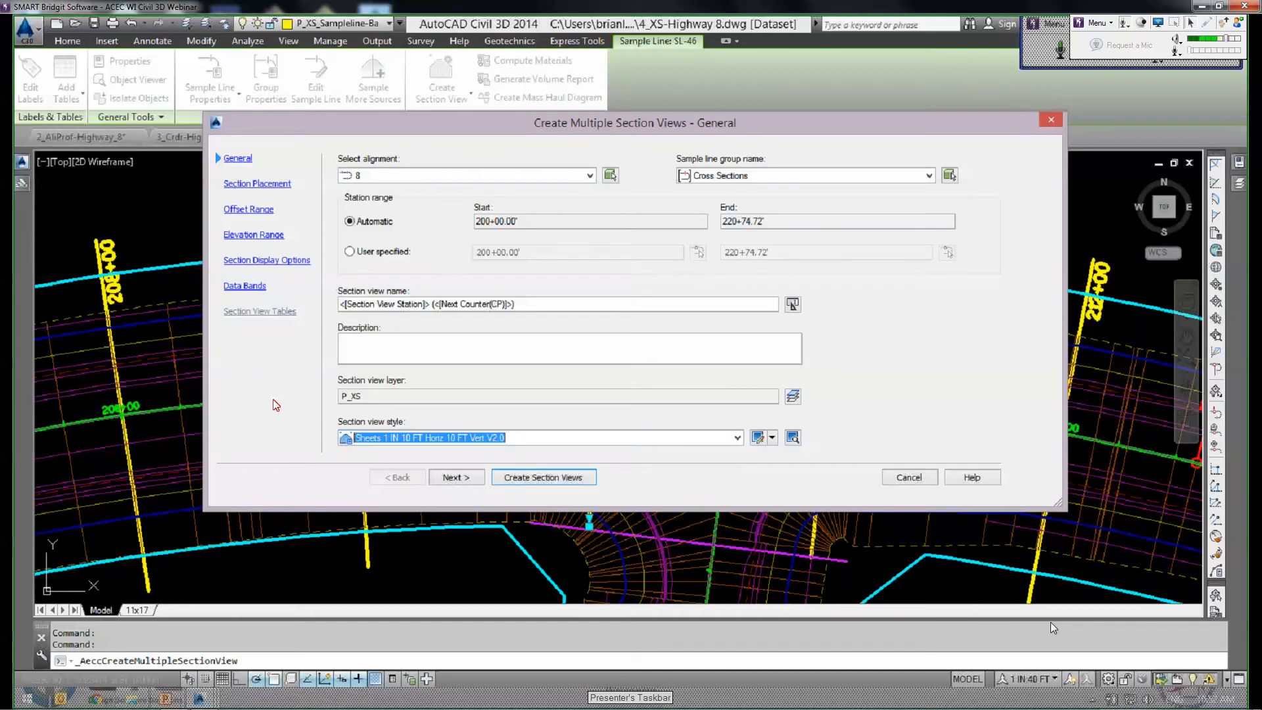
left_click_drag(672, 126, 661, 148)
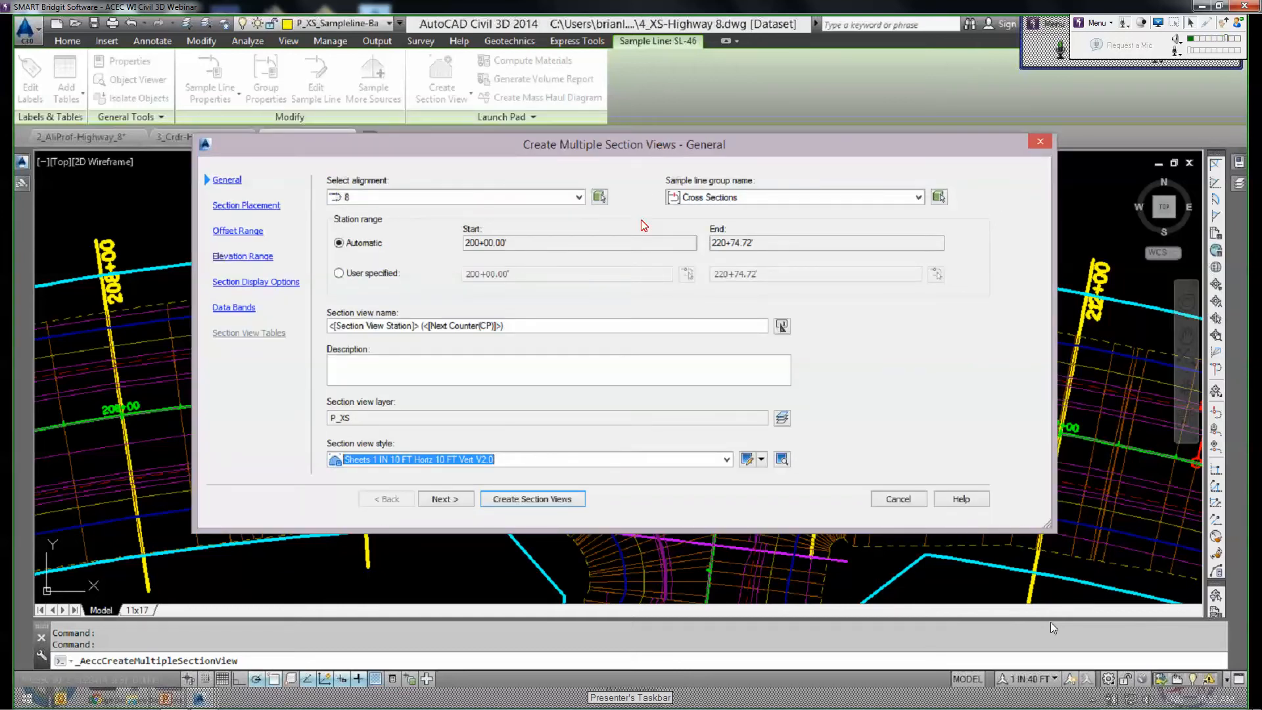
left_click(444, 501)
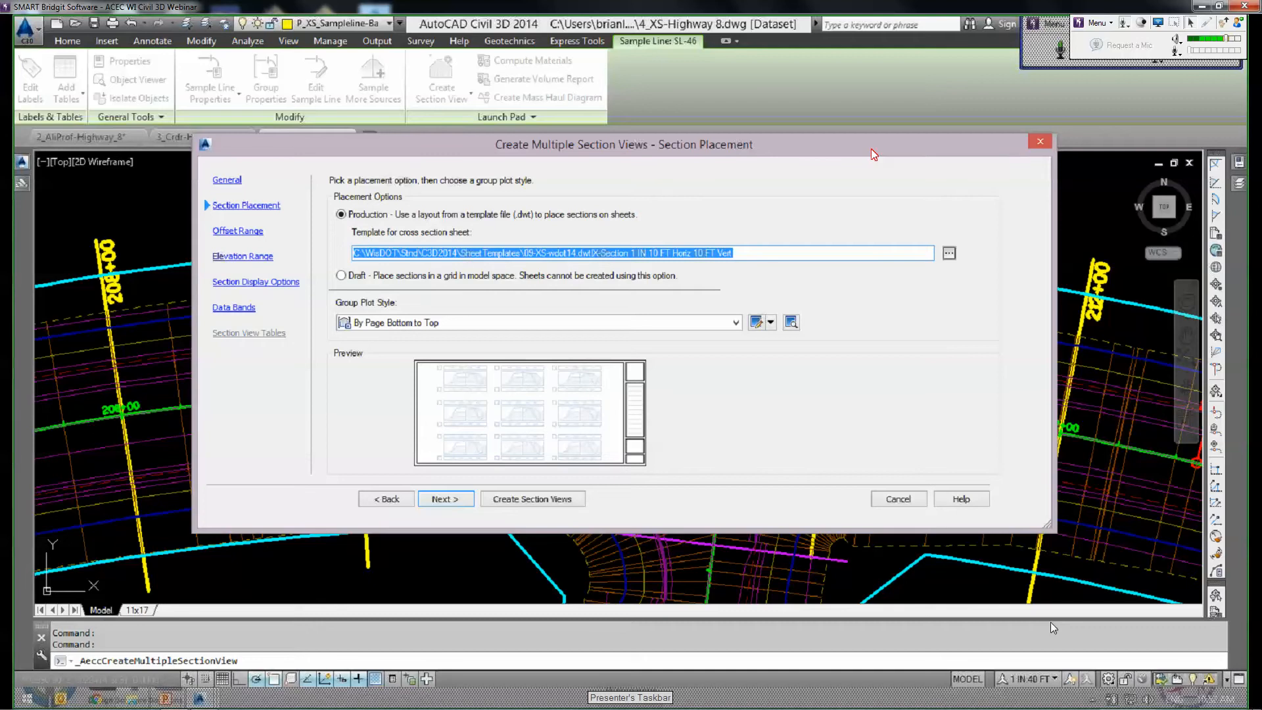
Confirm the X-Section 1 IN 10 FT Horiz 10 FT Vert layout of 09-XS-wdot14.dwt as the cross section sheet template.
left_click_drag(863, 173, 853, 195)
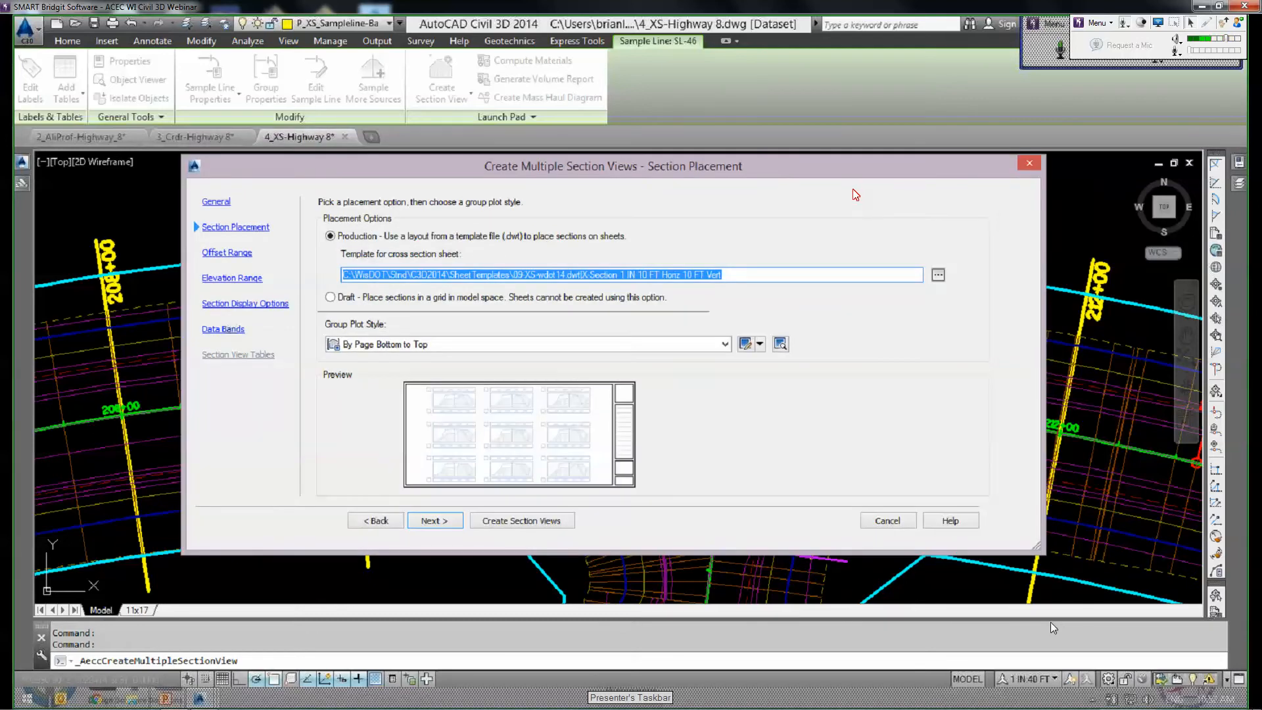
left_click(938, 276)
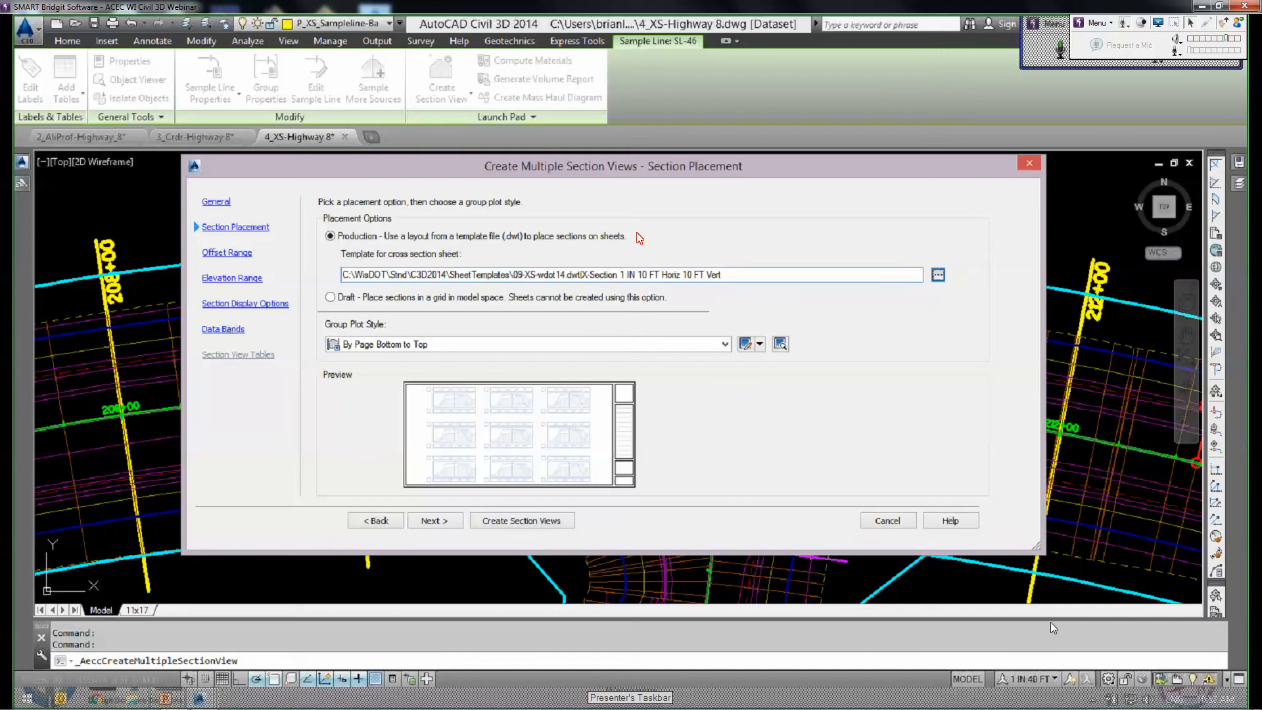
double_click(582, 285)
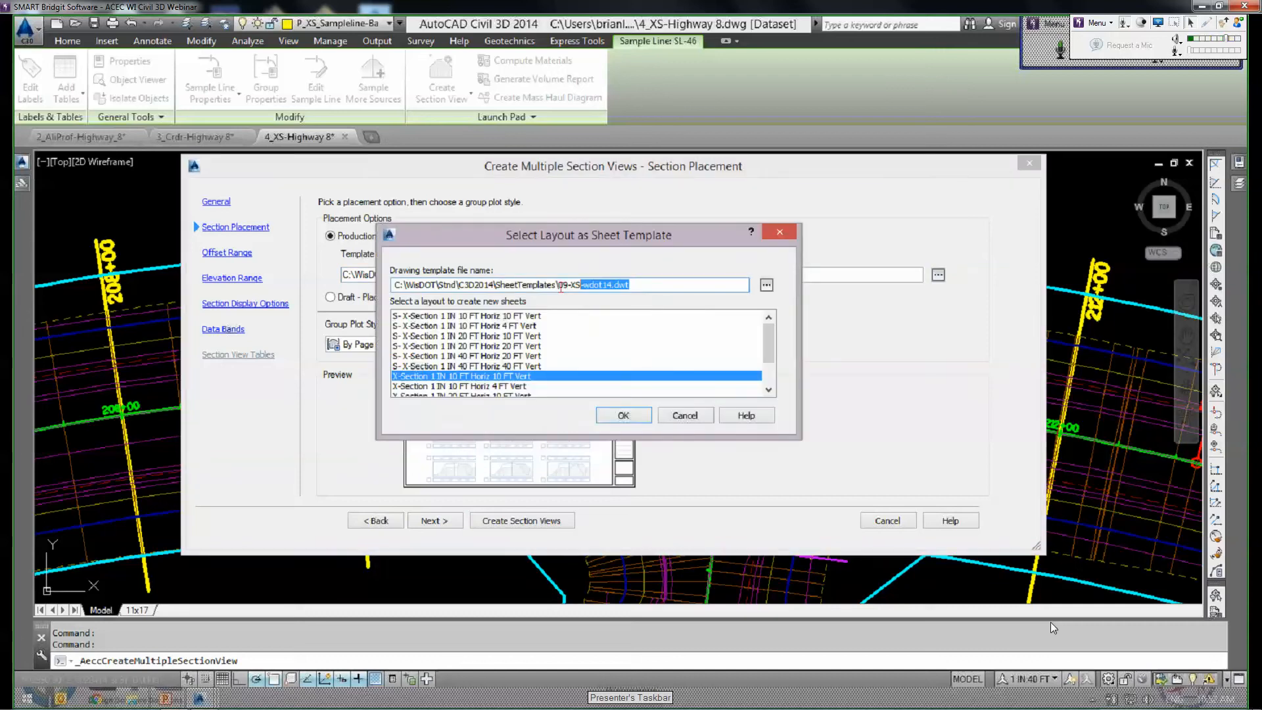
left_click_drag(561, 287, 560, 287)
left_click_drag(642, 240, 846, 145)
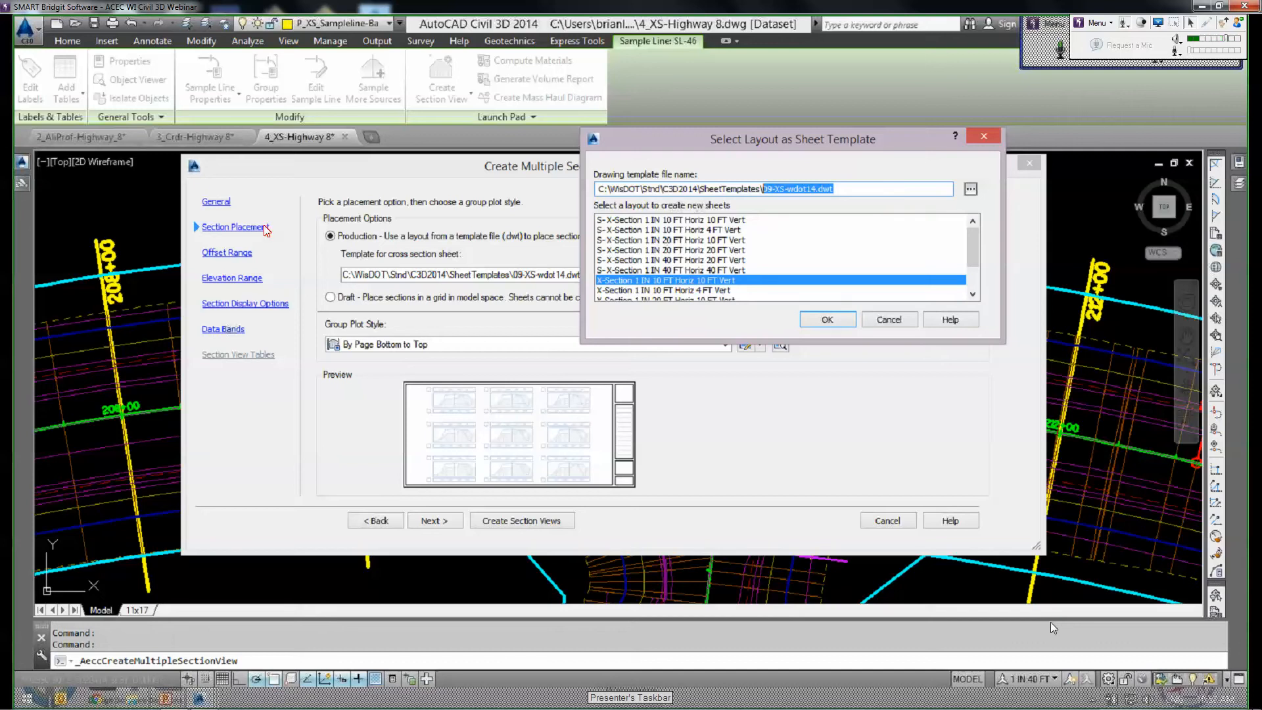
left_click_drag(725, 144, 551, 175)
left_click(652, 350)
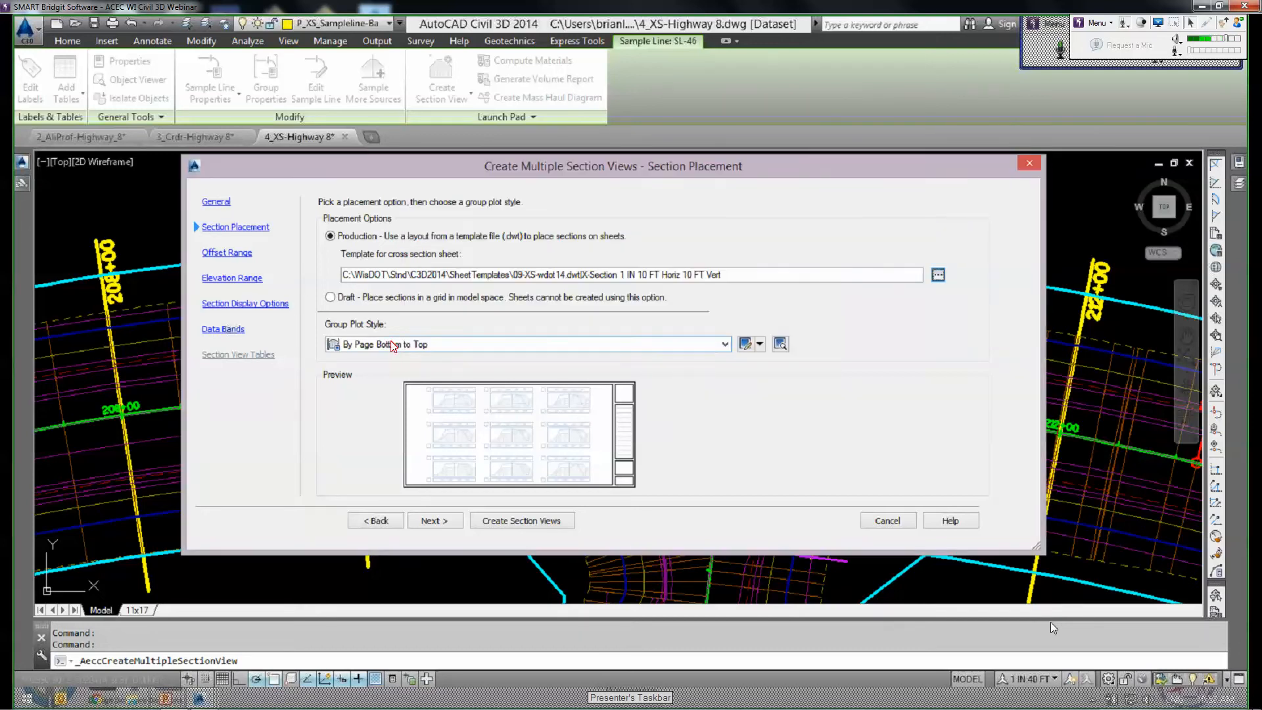
Choose By Page Bottom to Top as the group plot style for the section views.
left_click(463, 352)
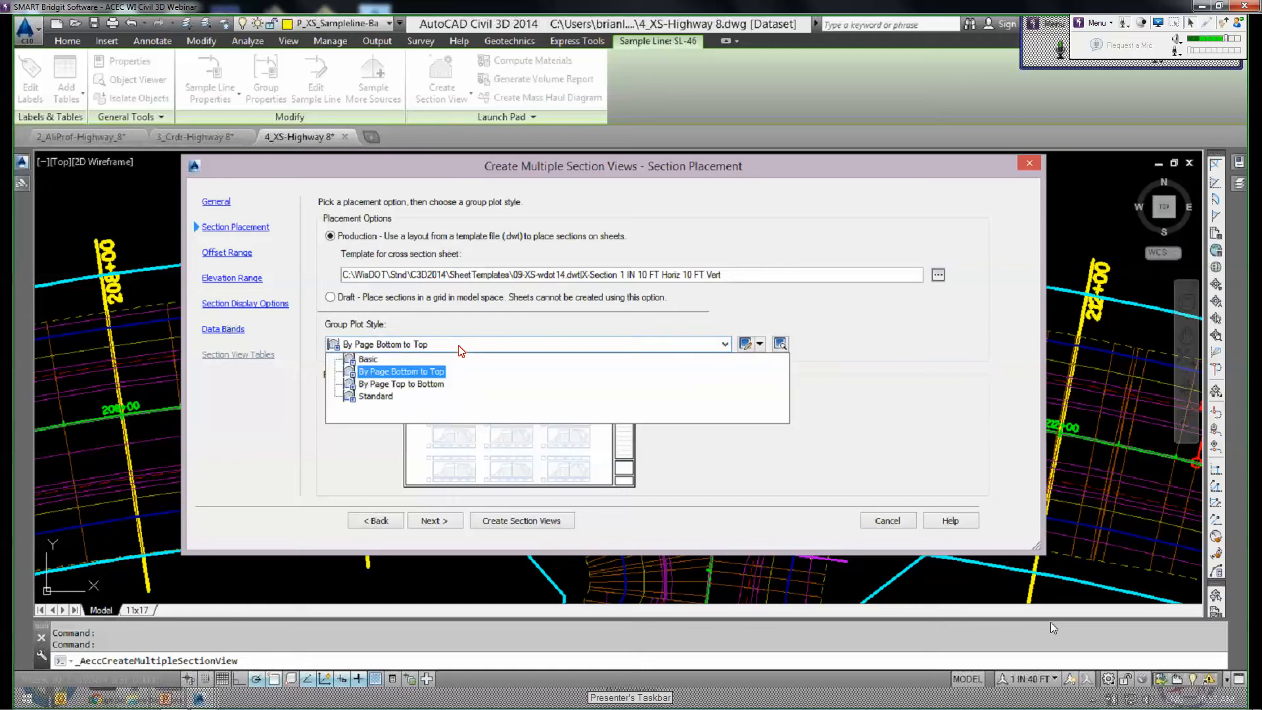
left_click(401, 372)
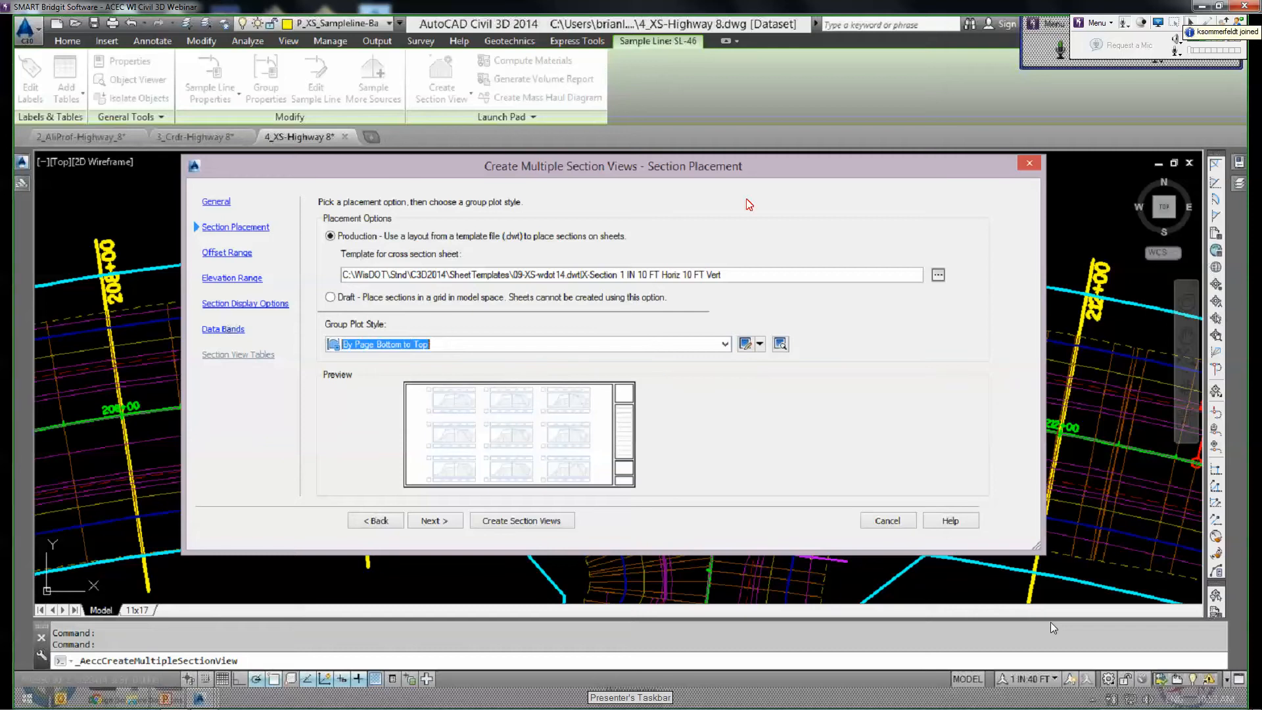
left_click_drag(752, 163, 770, 168)
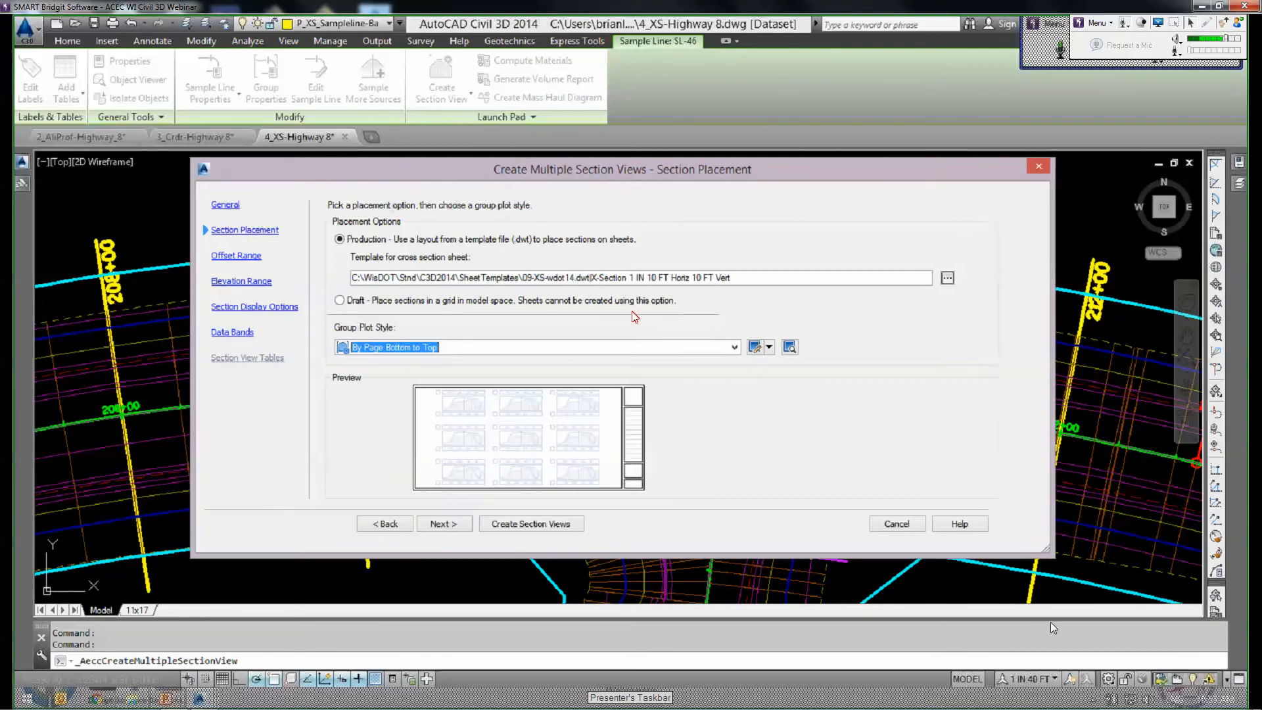
Accept the offset range, automatic elevation range, section display and data band settings, and start generating the section views.
left_click(451, 530)
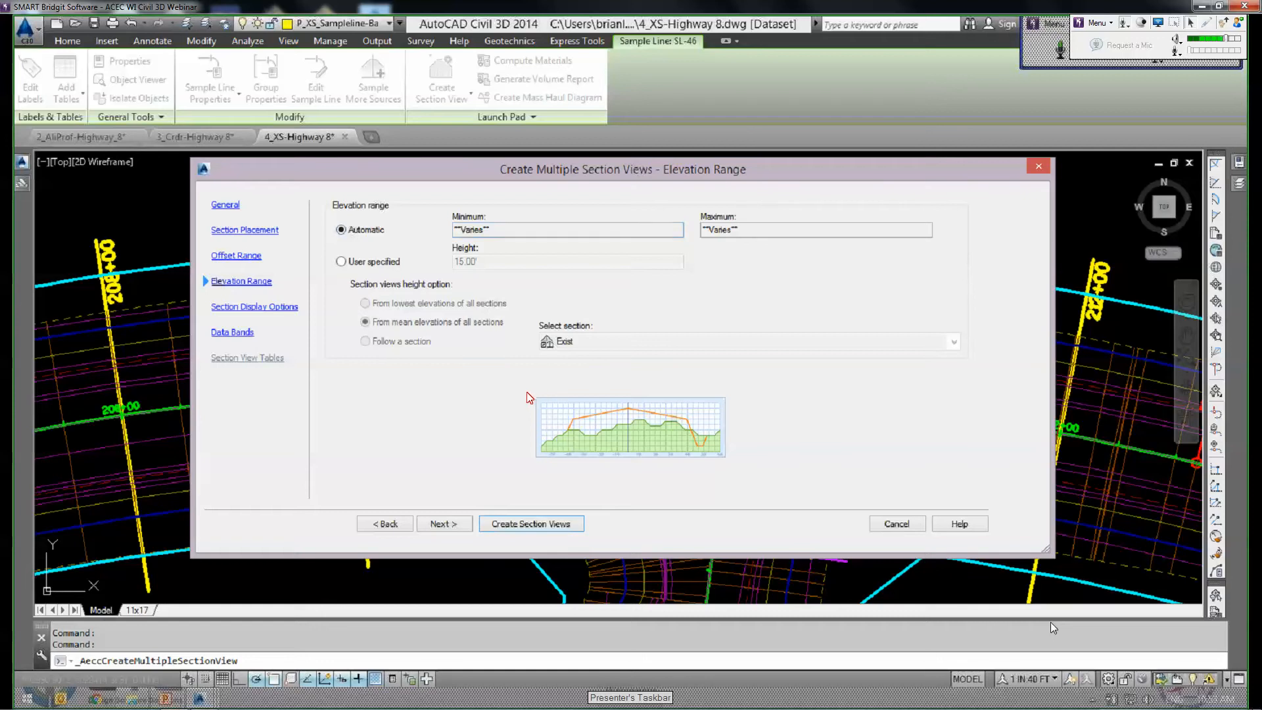
left_click(445, 524)
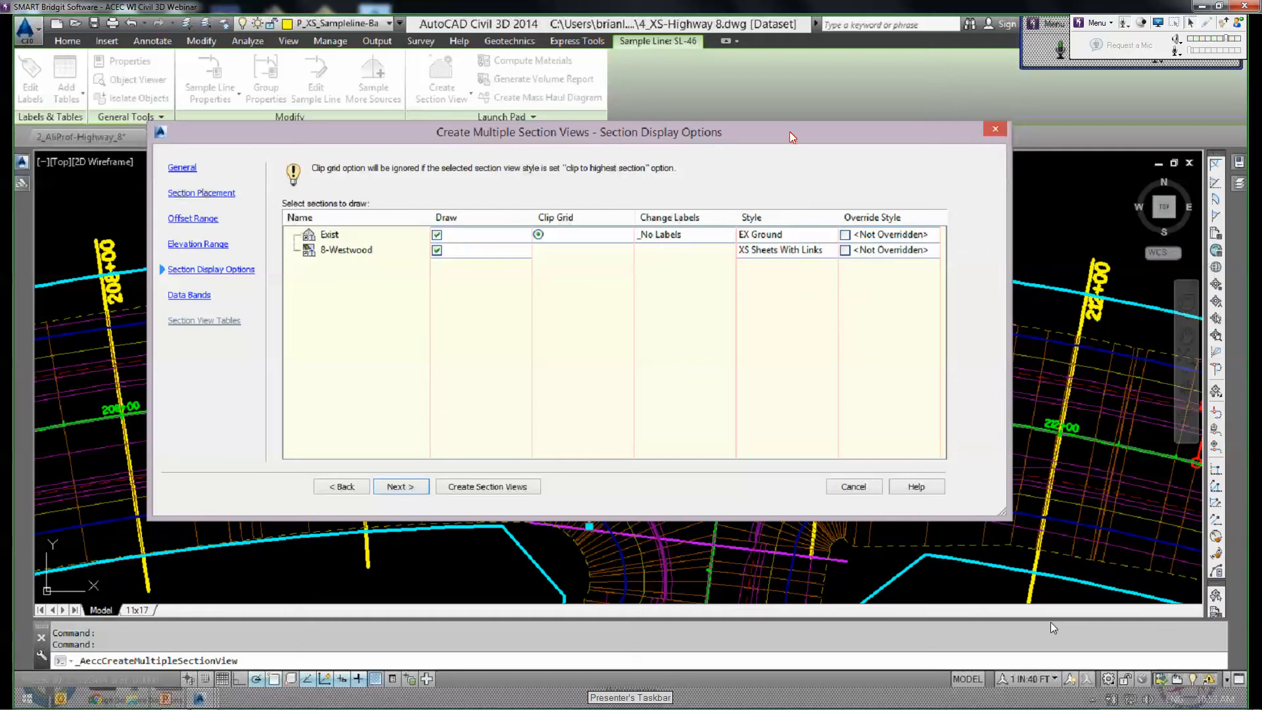
left_click_drag(791, 131, 812, 162)
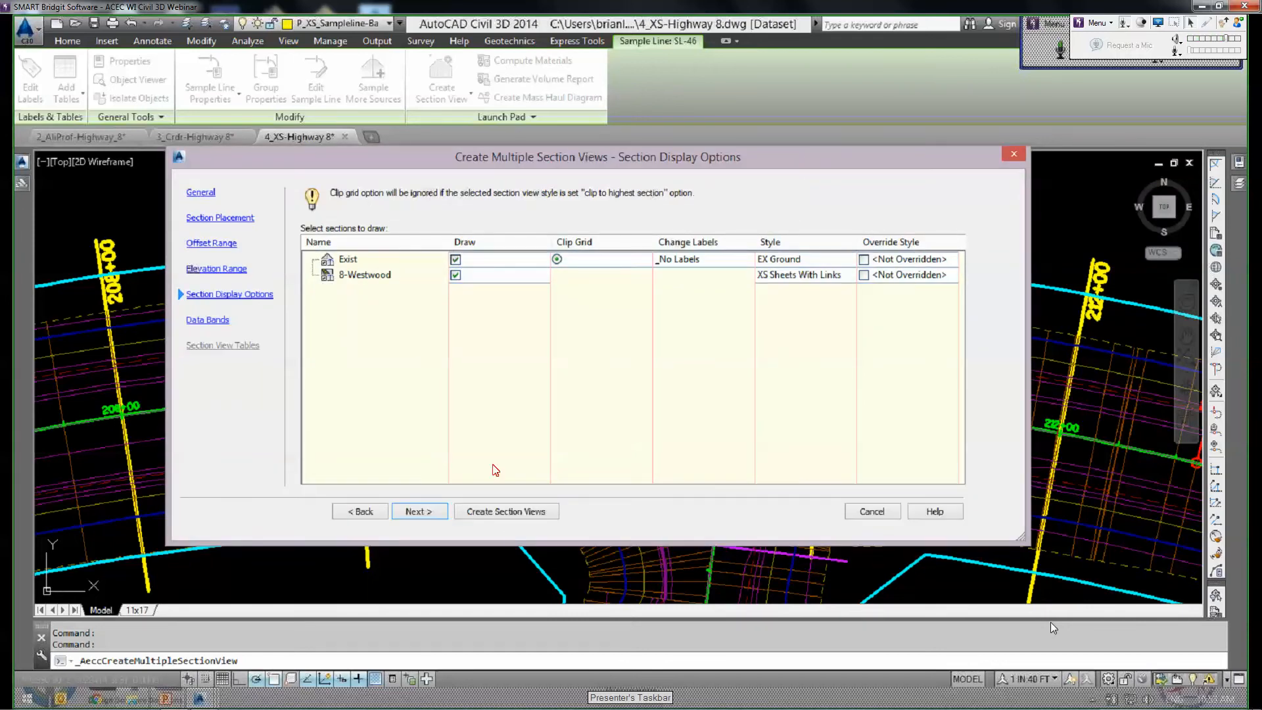
left_click(418, 517)
left_click(496, 511)
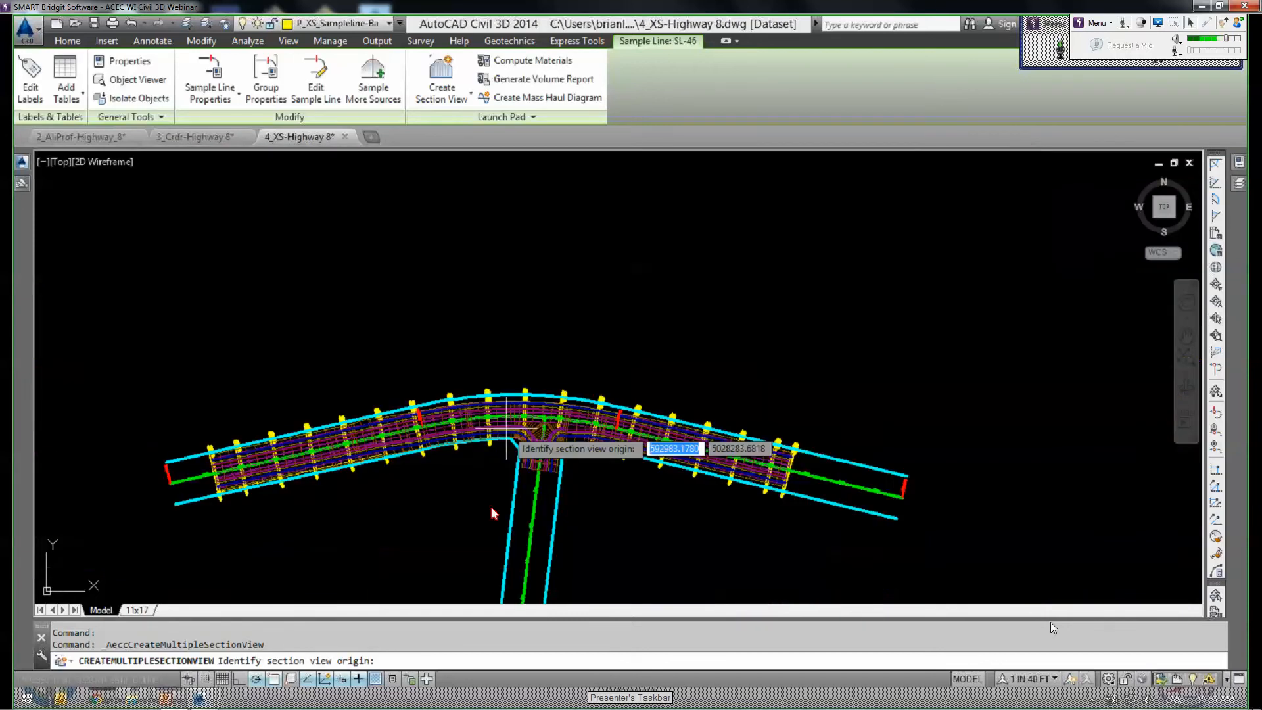
Place the section view sheets in the empty area east of the corridor and view them up close.
scroll(510, 437, "down", 5)
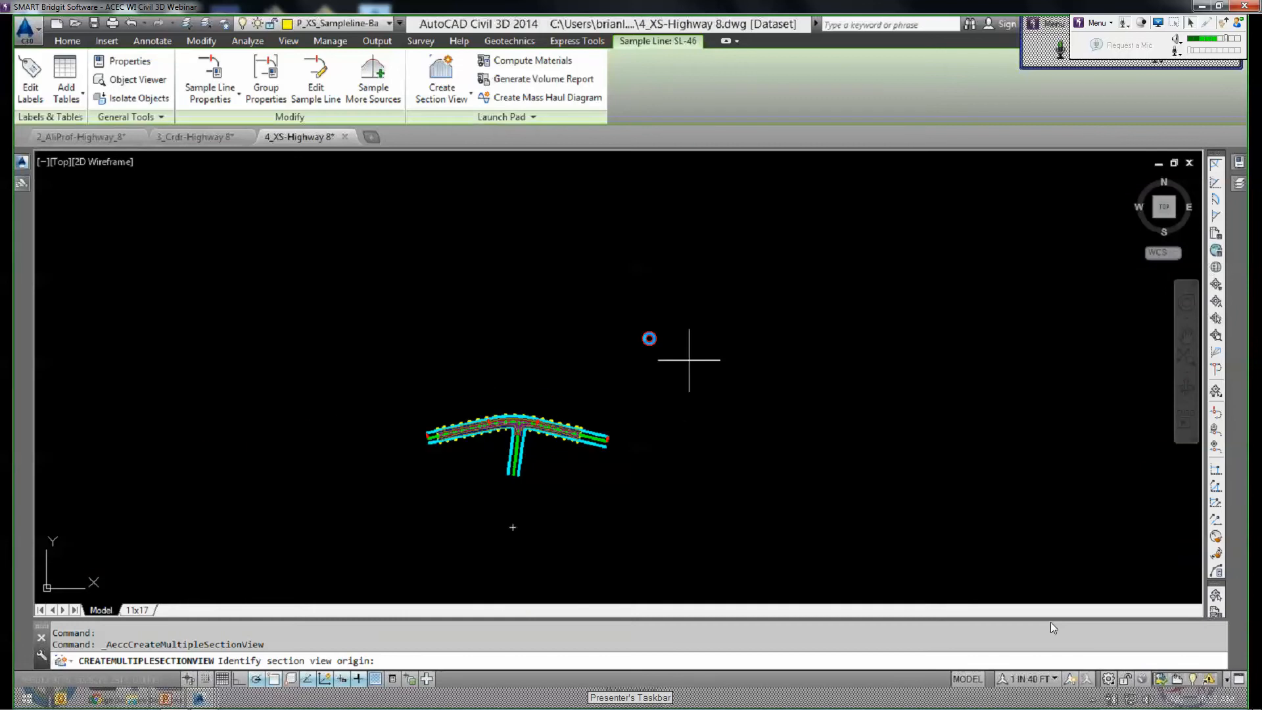
middle_click_drag(689, 360, 652, 344)
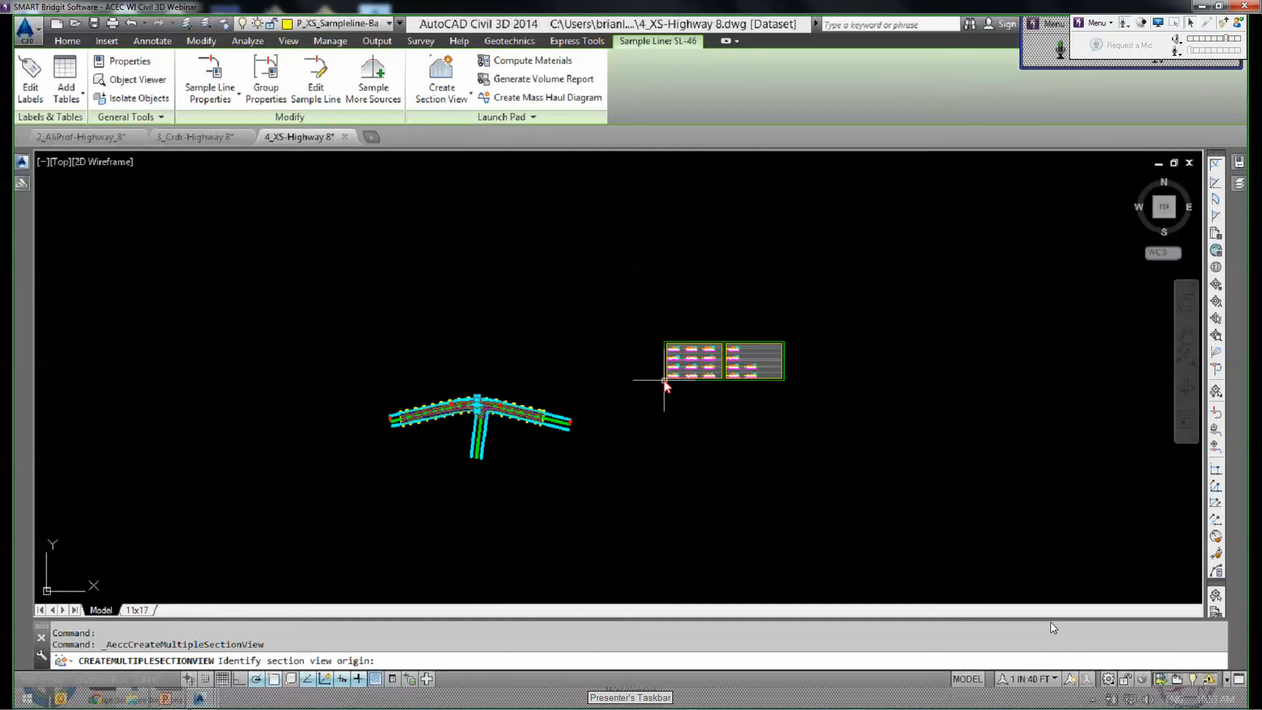
left_click(666, 382)
scroll(725, 357, "up", 6)
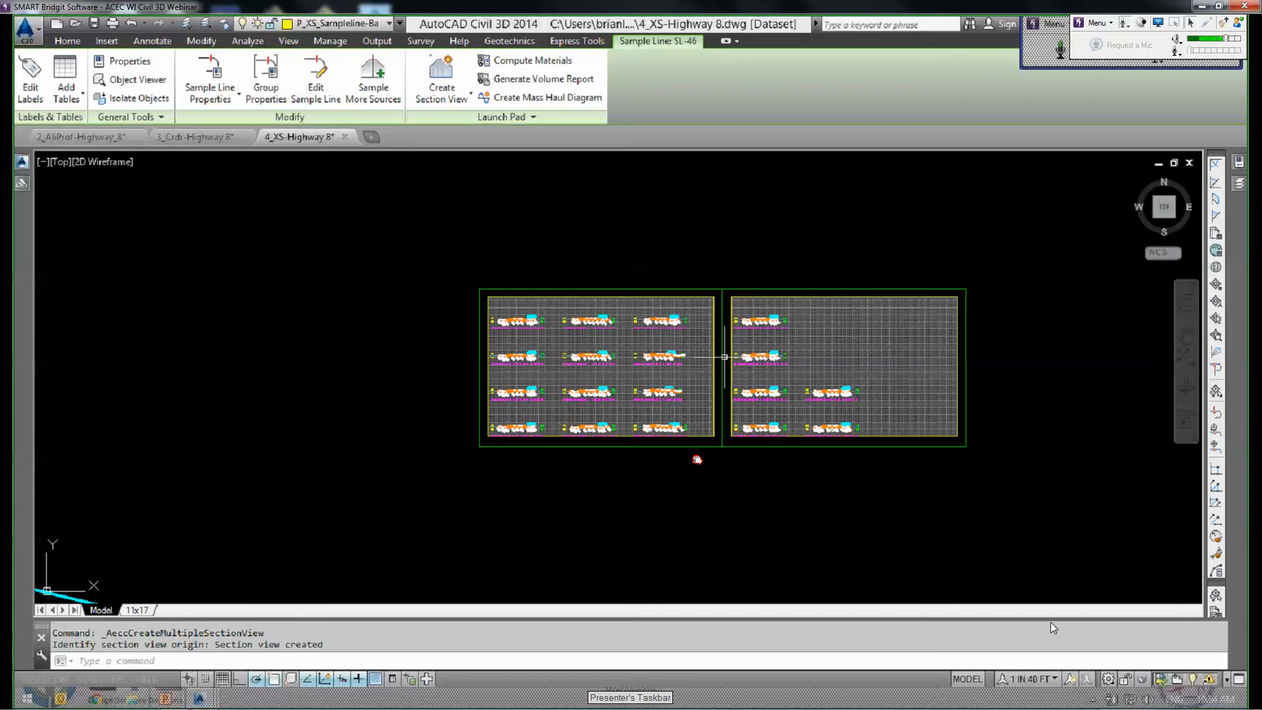
scroll(658, 394, "up", 4)
scroll(576, 428, "down", 2)
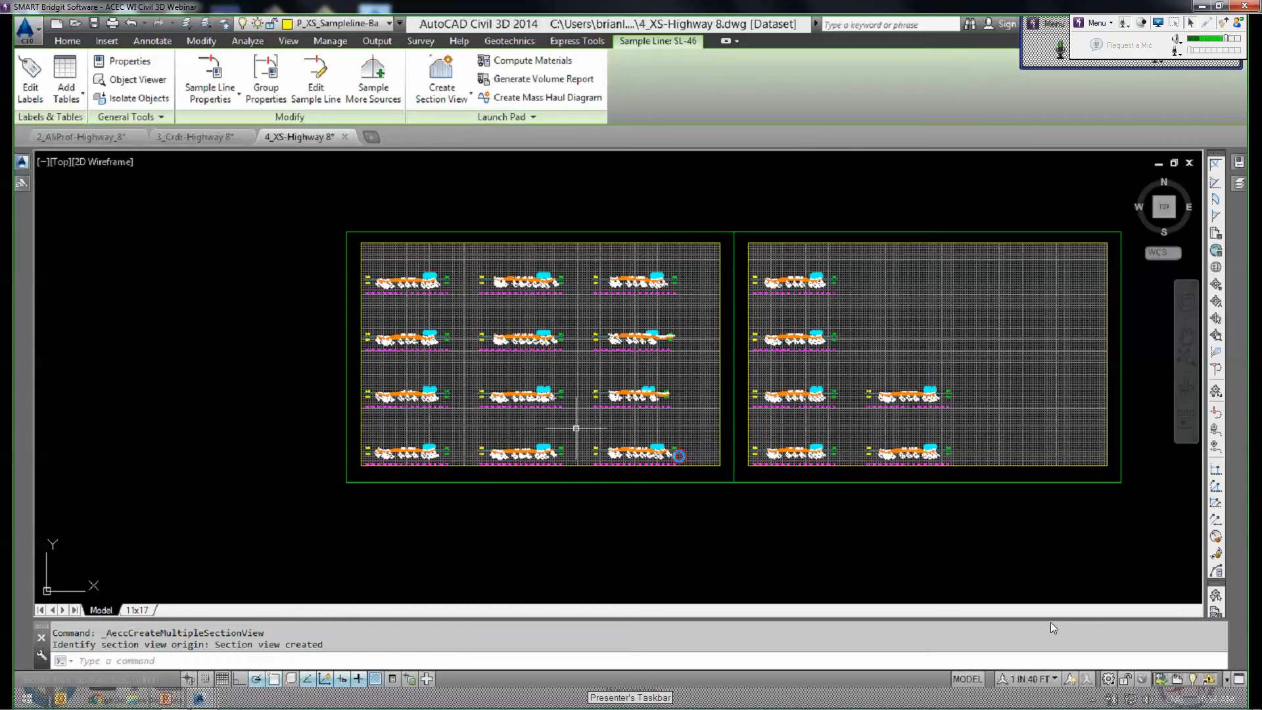
Set the model space annotation scale to 1 IN:10 FT for the section views.
middle_click_drag(575, 428, 532, 428)
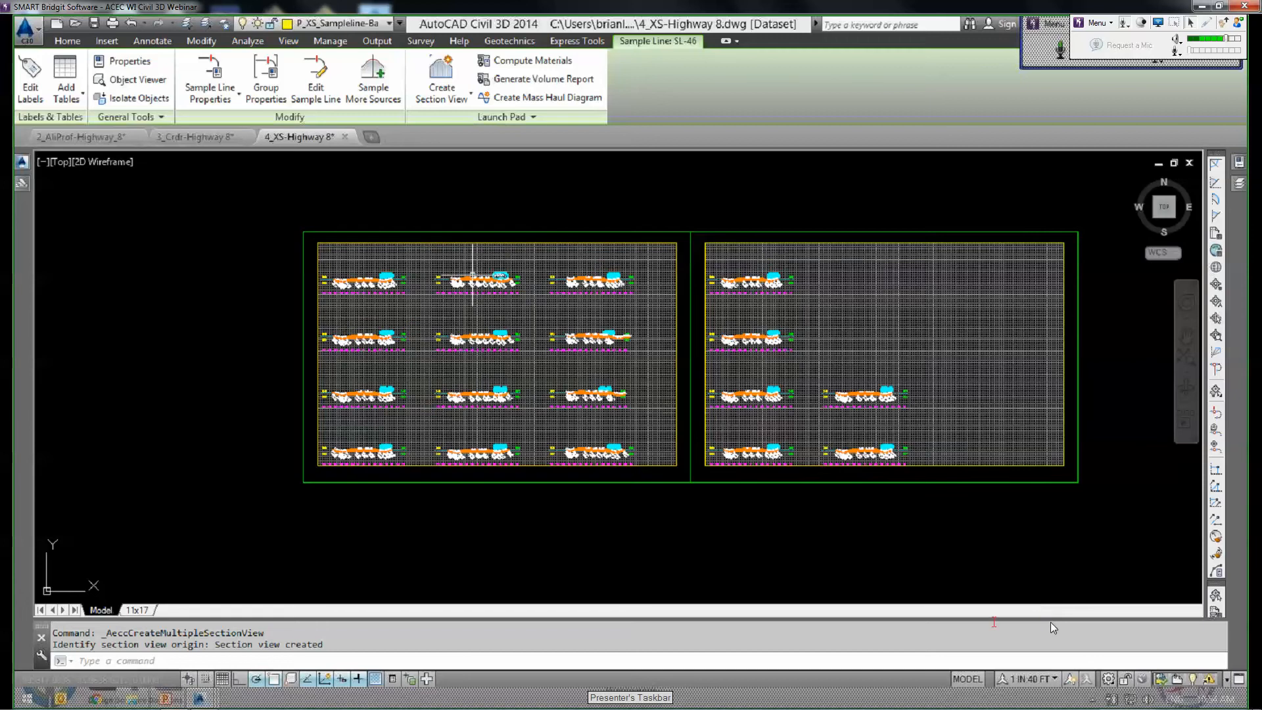
scroll(877, 549, "down", 2)
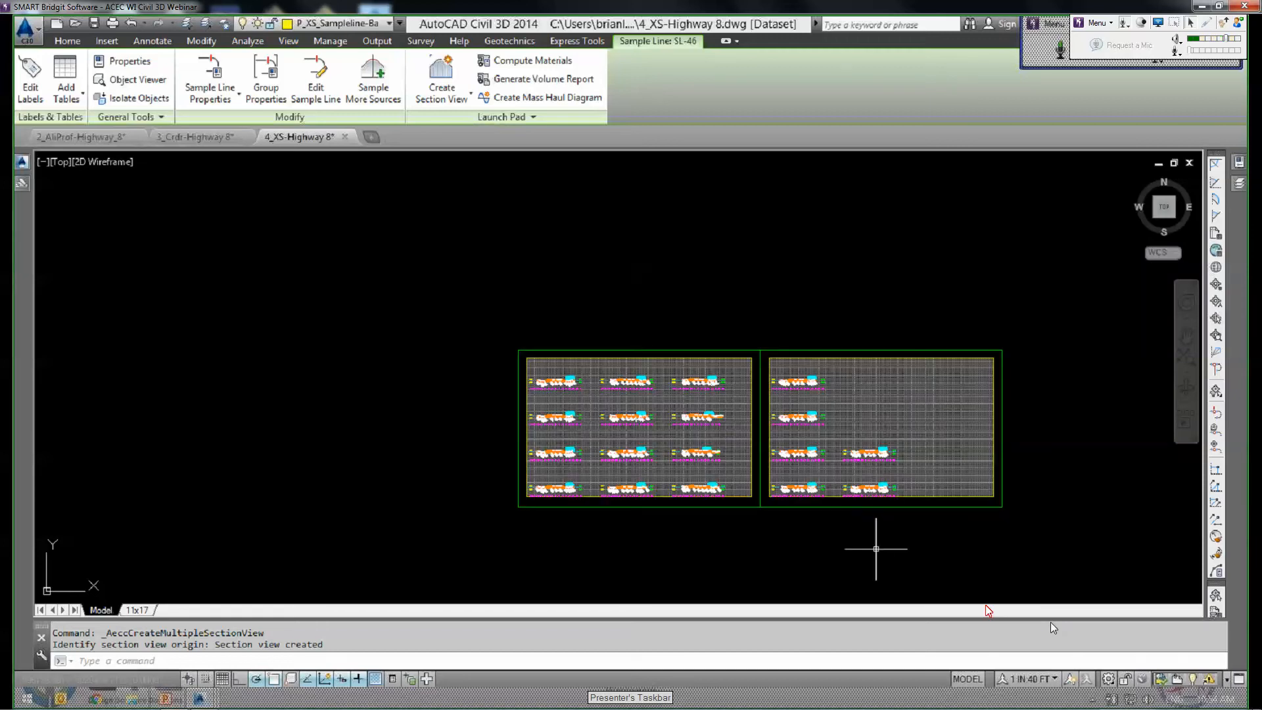
scroll(716, 401, "up", 4)
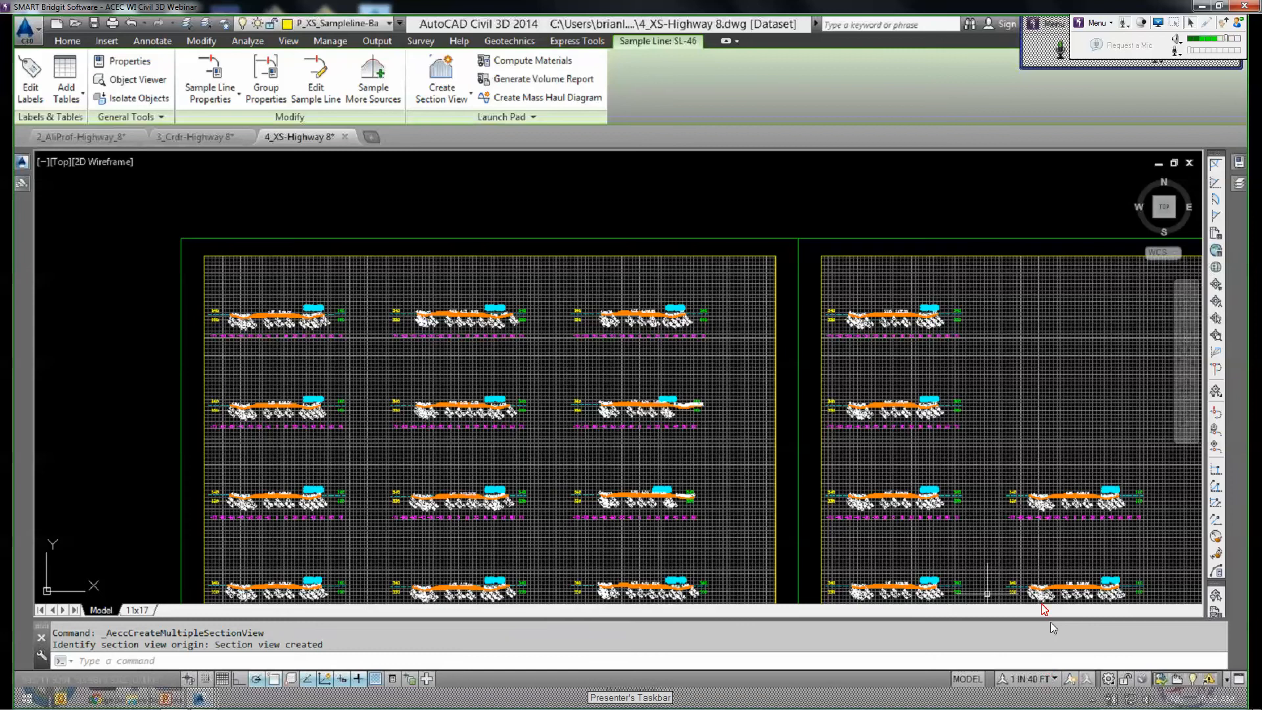
left_click(1060, 363)
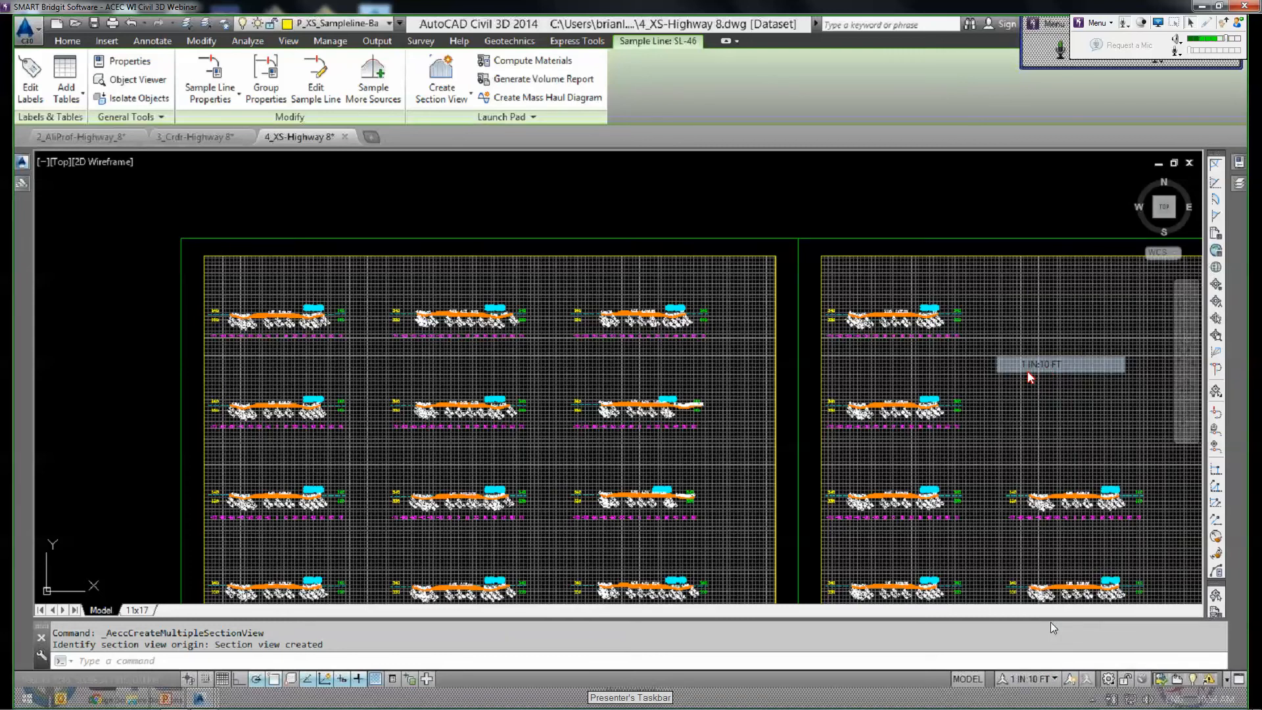
Update the section view group layout from the 201+25 section view so the sheets fit the new annotation scale.
scroll(877, 436, "down", 4)
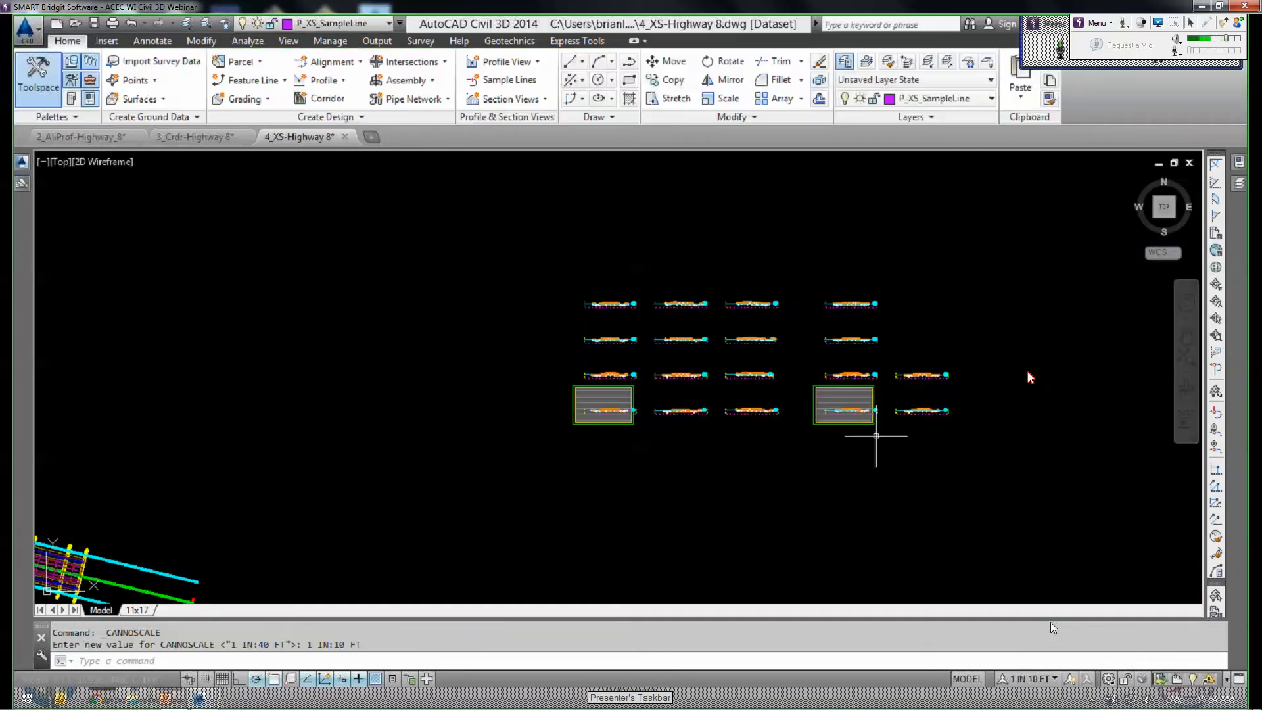
scroll(729, 381, "up", 2)
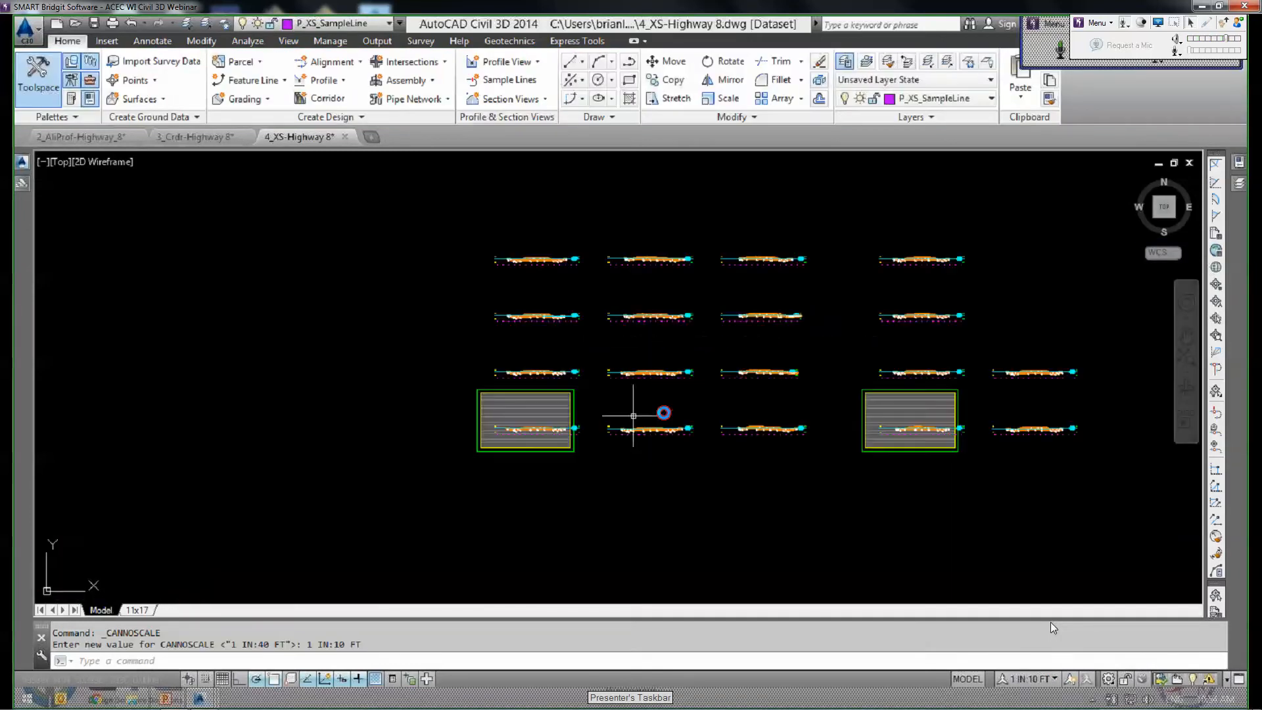
scroll(633, 415, "up", 4)
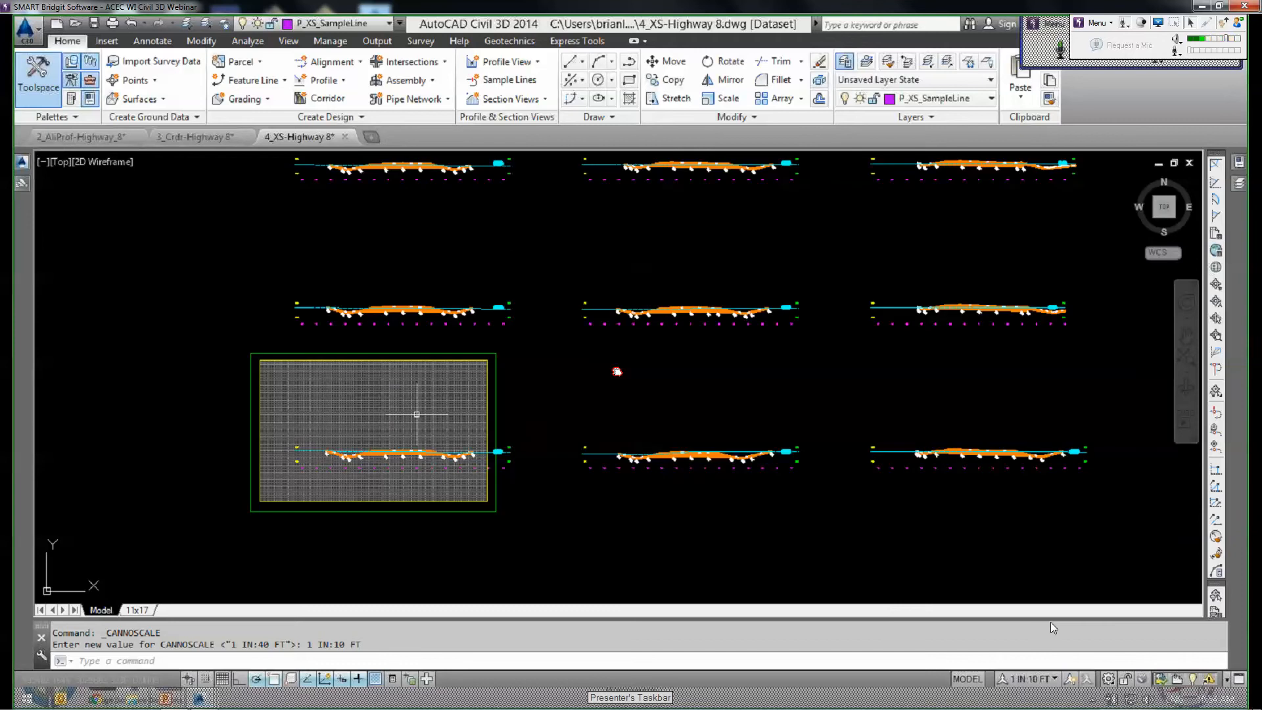
scroll(494, 460, "up", 6)
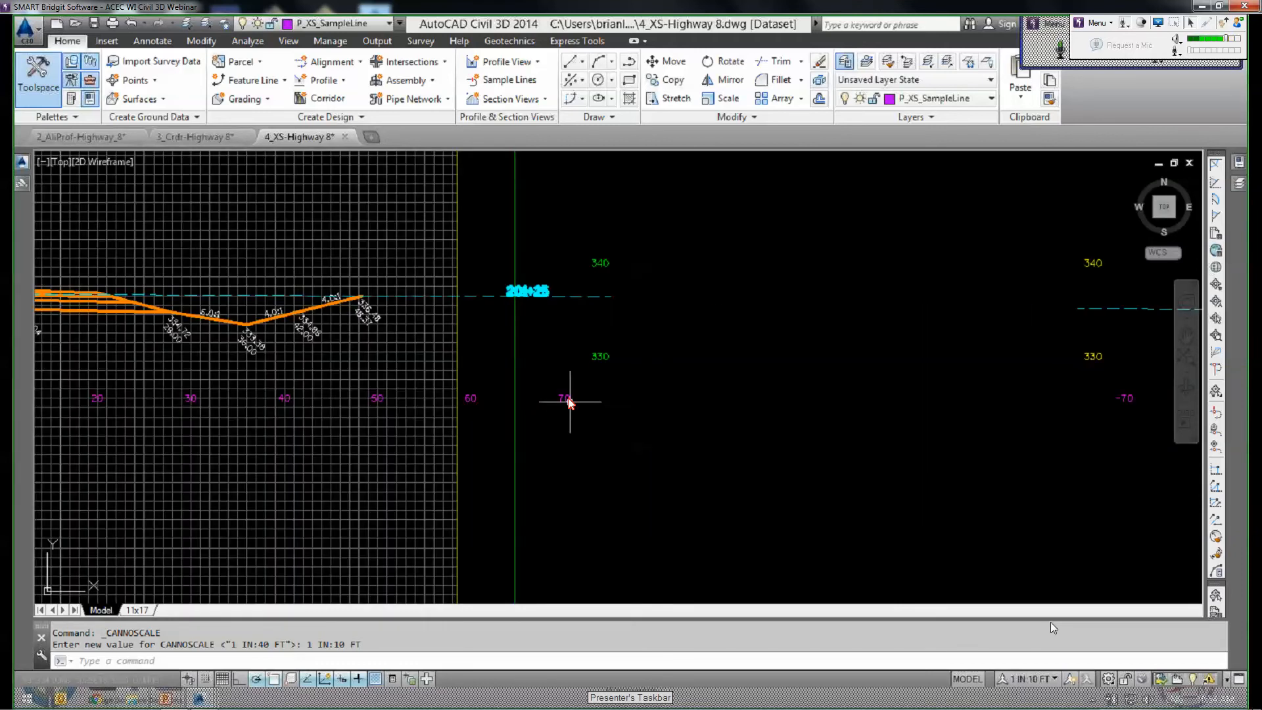
left_click(570, 401)
scroll(767, 405, "down", 8)
right_click(702, 405)
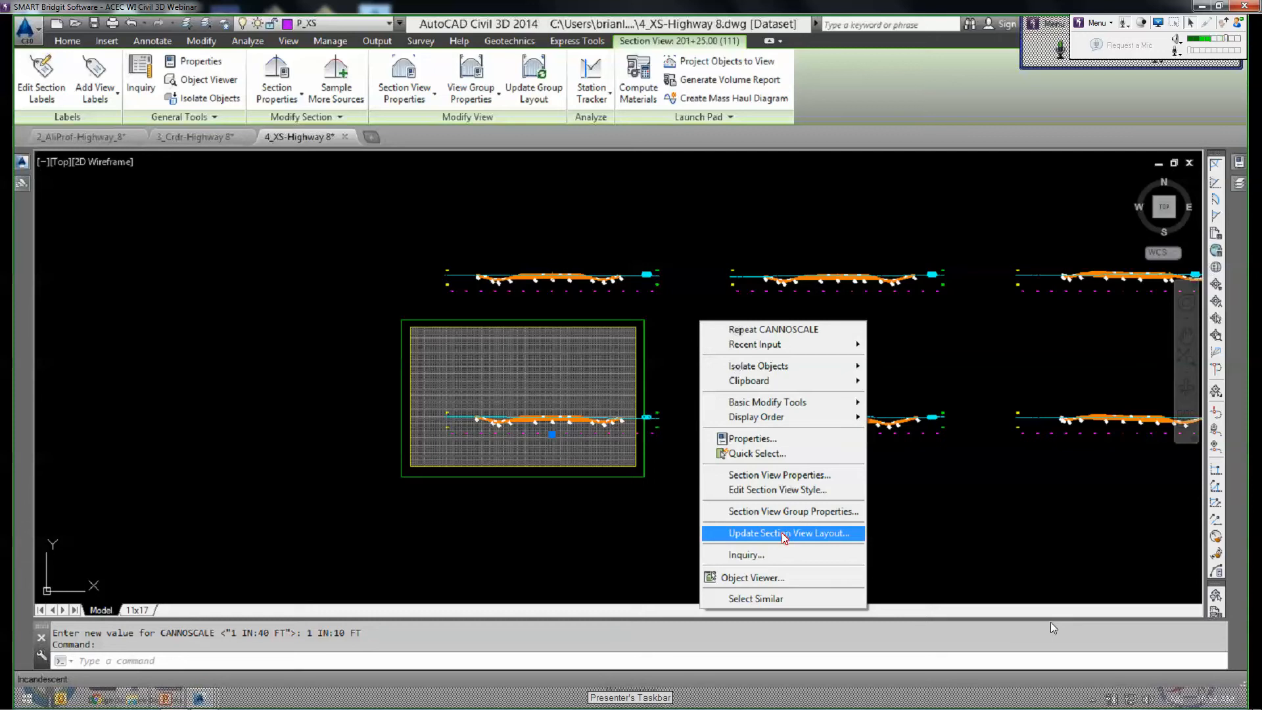
left_click(781, 535)
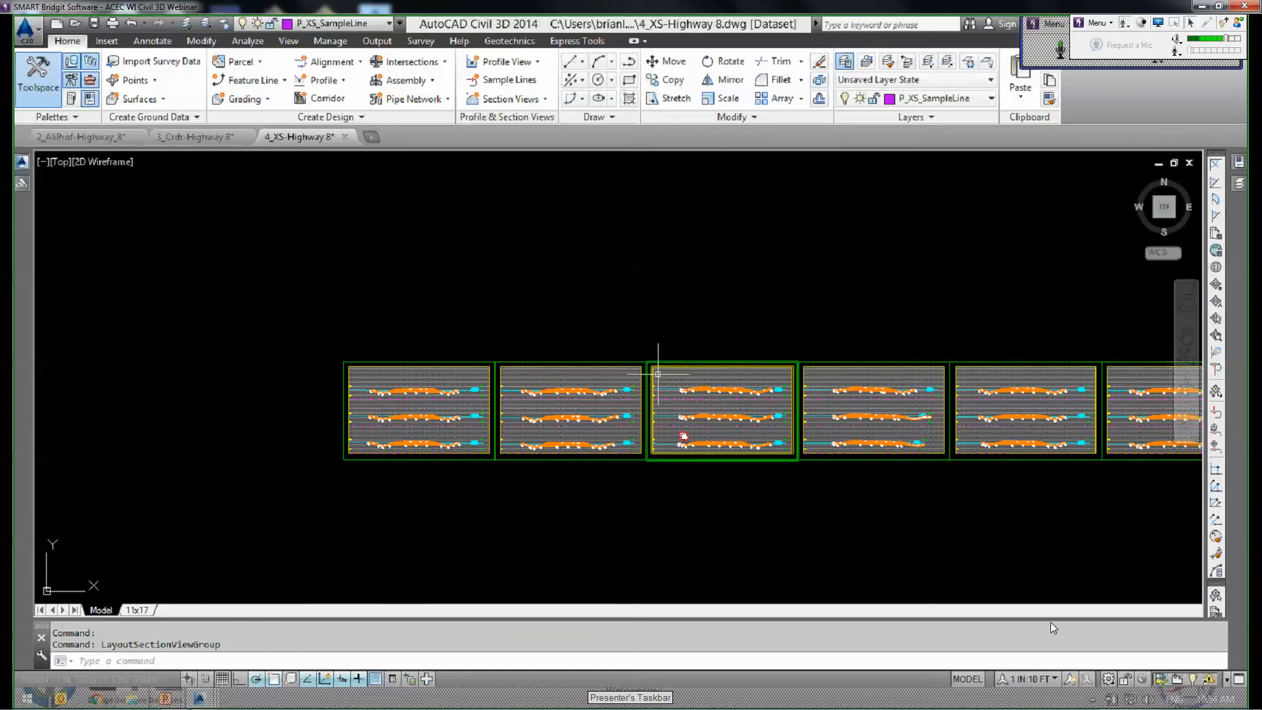
Examine the row of rearranged section sheets and how the section views are spaced on the first sheet.
middle_click_drag(657, 373, 560, 379)
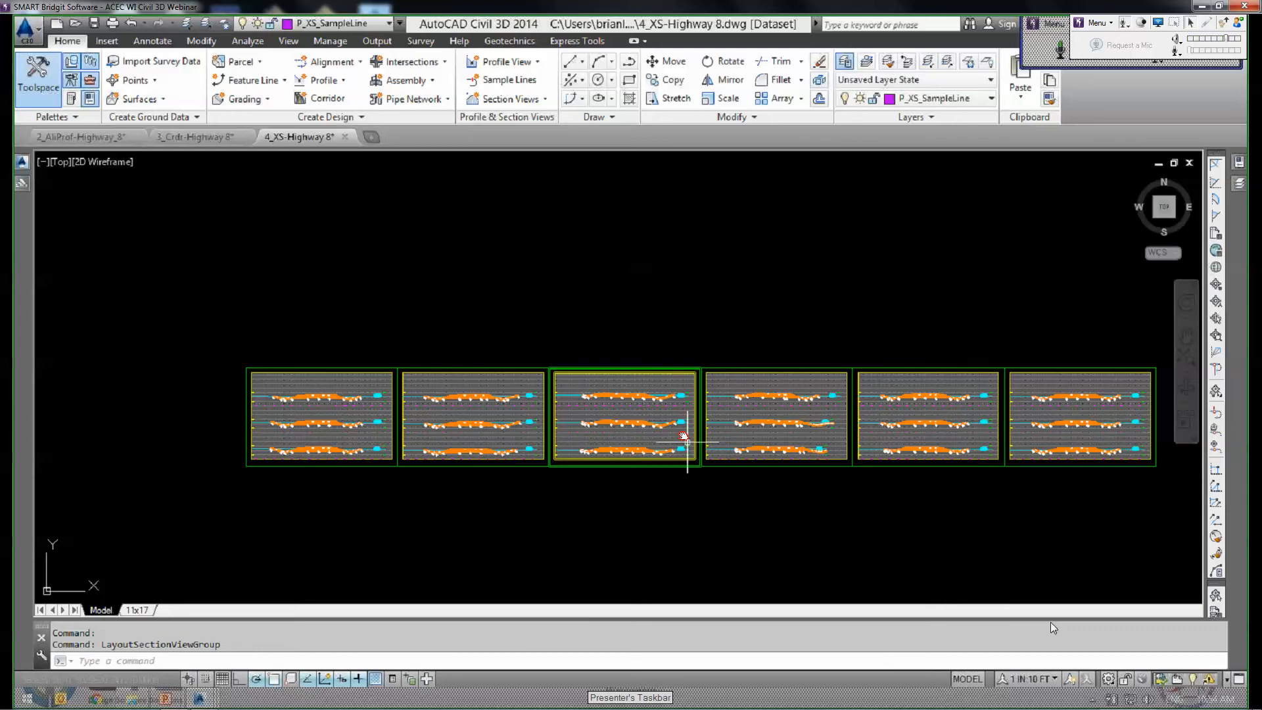
middle_click_drag(687, 442, 720, 438)
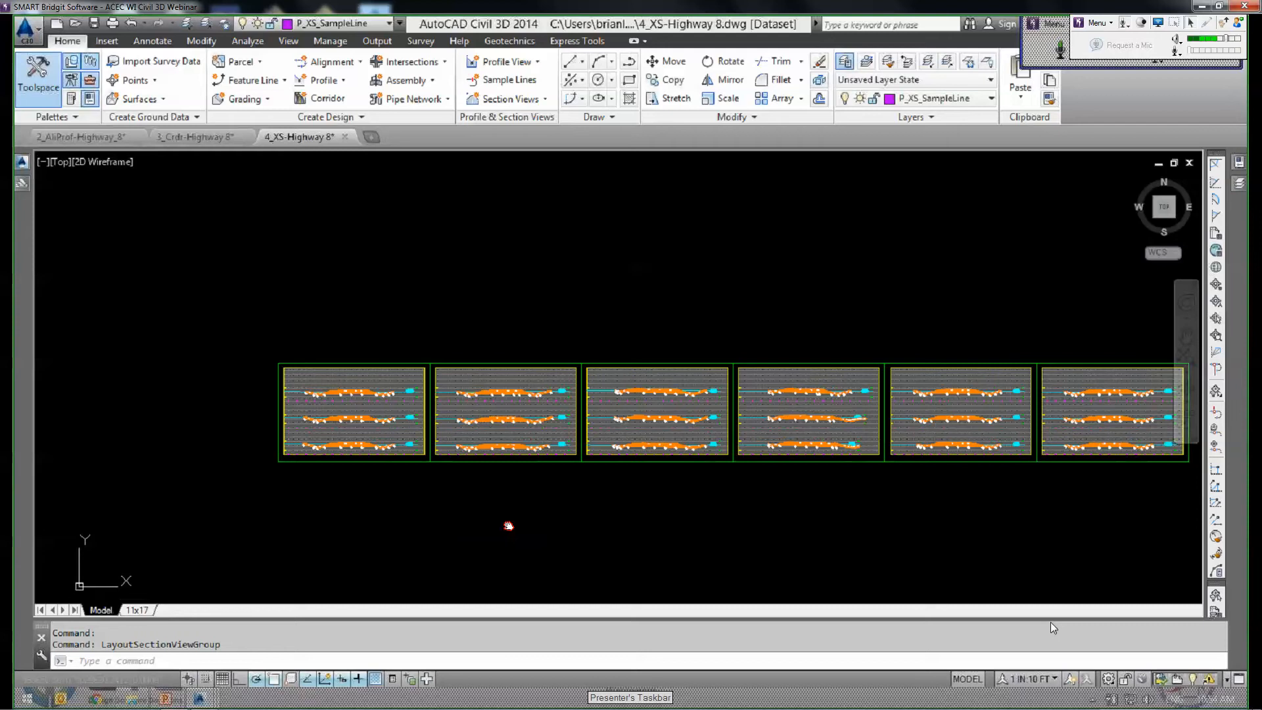
scroll(457, 422, "up", 2)
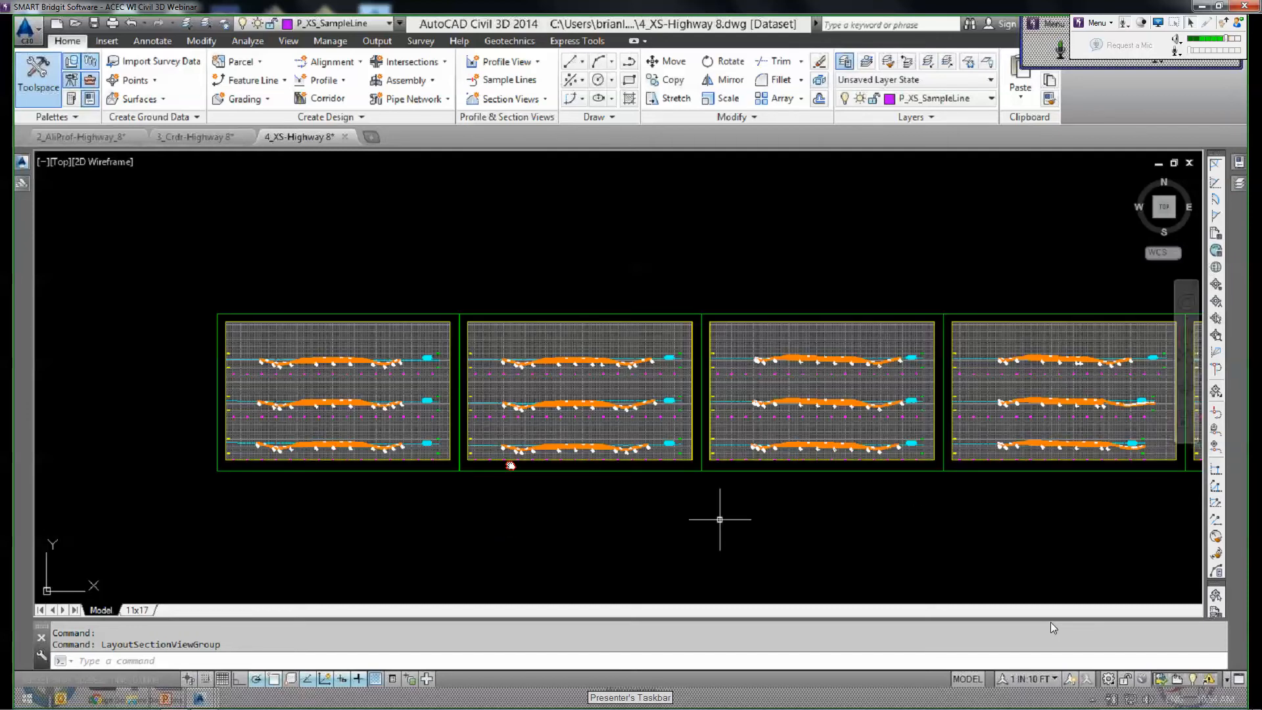
scroll(719, 447, "down", 3)
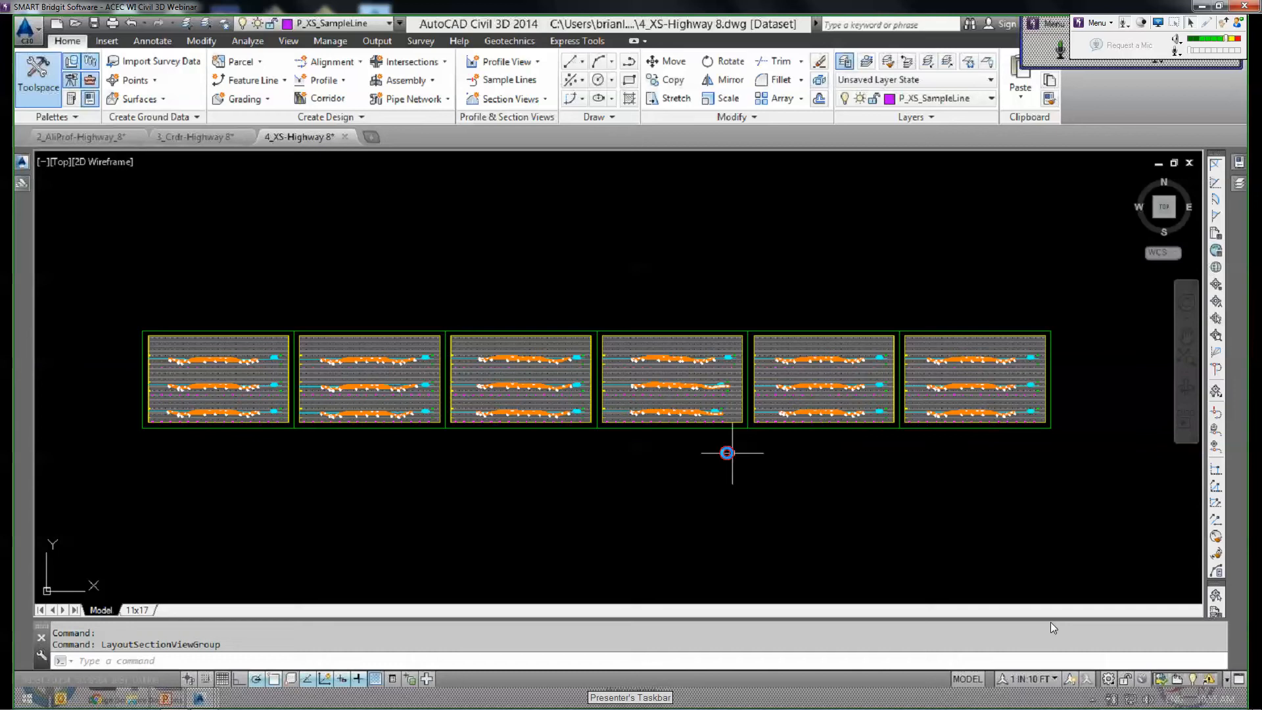
scroll(359, 389, "up", 8)
middle_click_drag(372, 401, 413, 433)
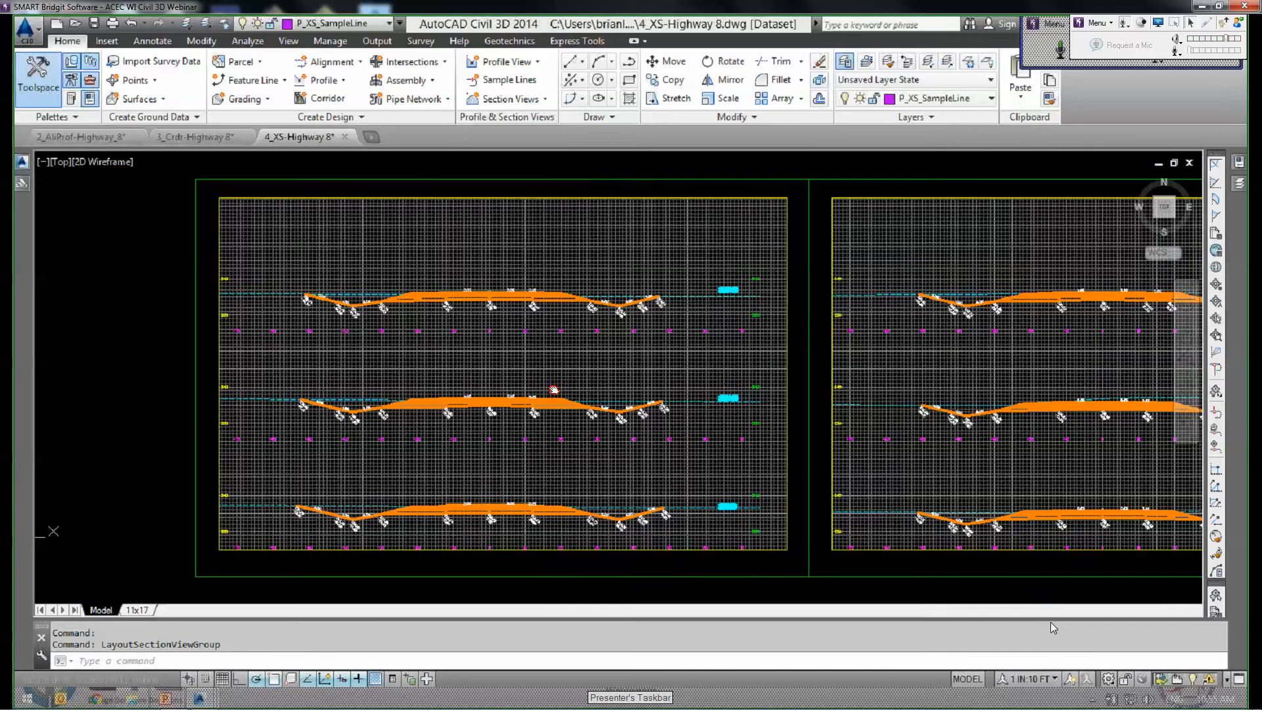
scroll(390, 246, "down", 2)
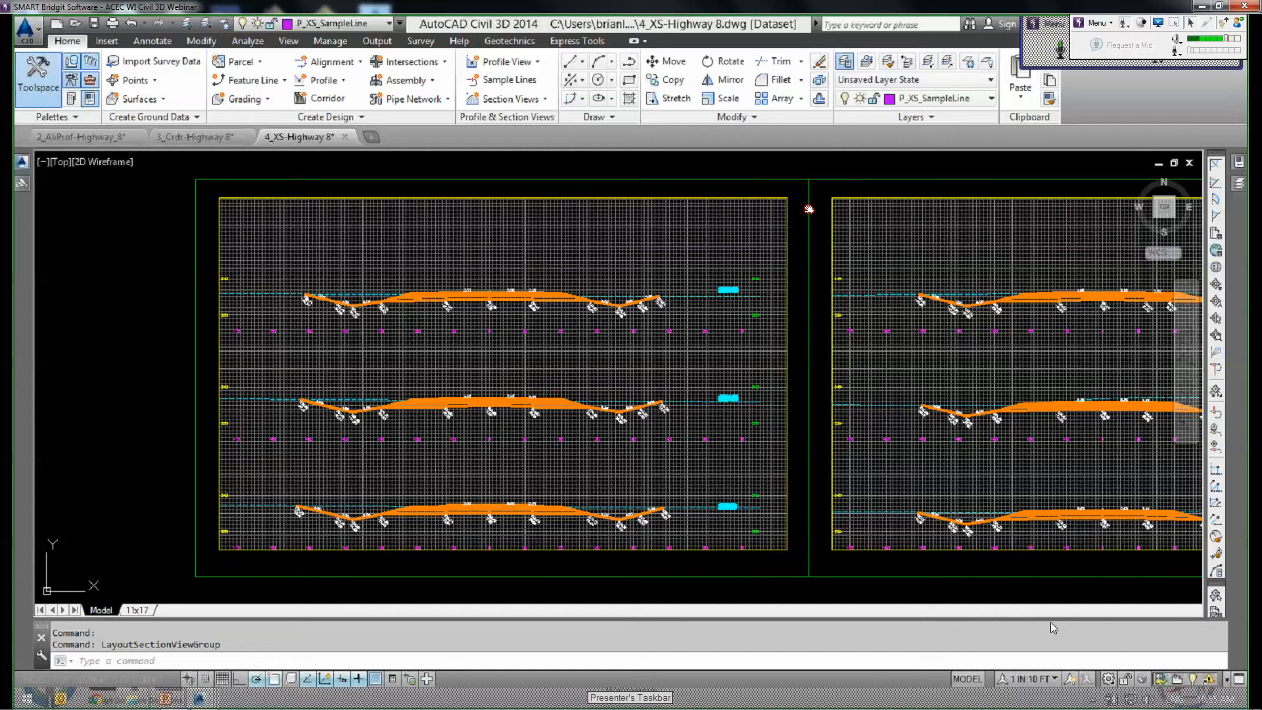
middle_click_drag(819, 159, 810, 209)
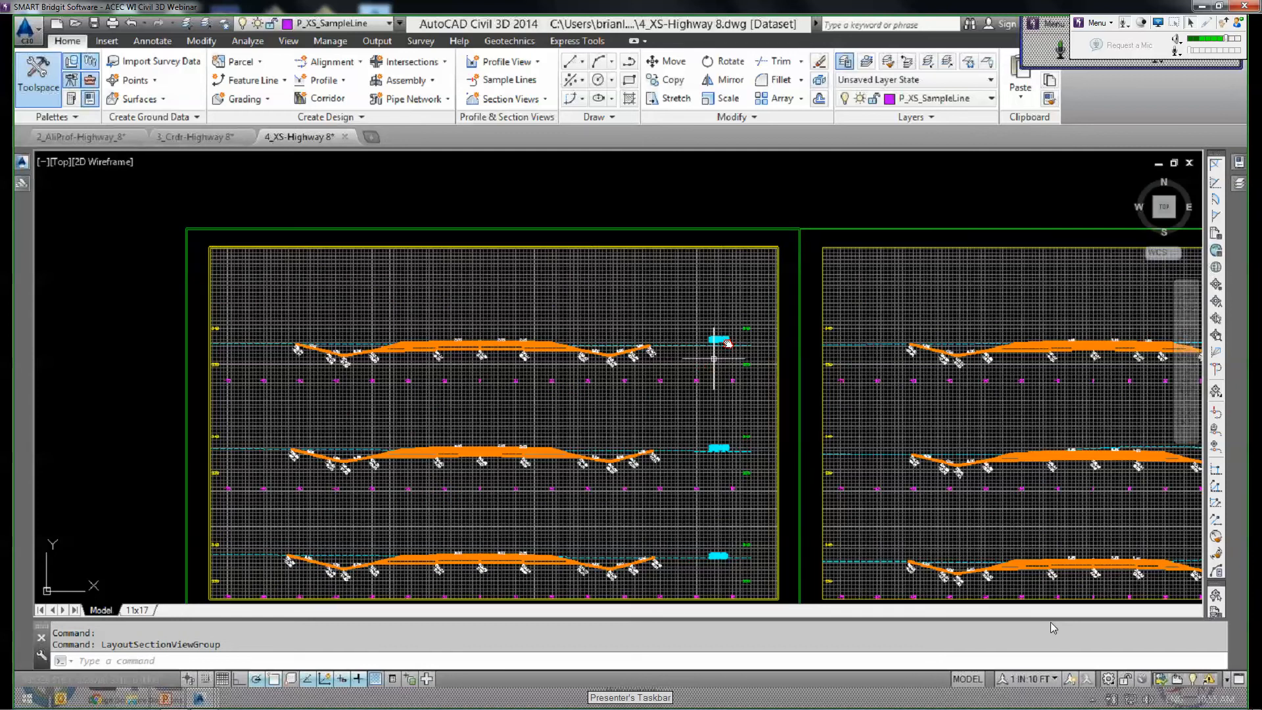
middle_click_drag(728, 344, 718, 330)
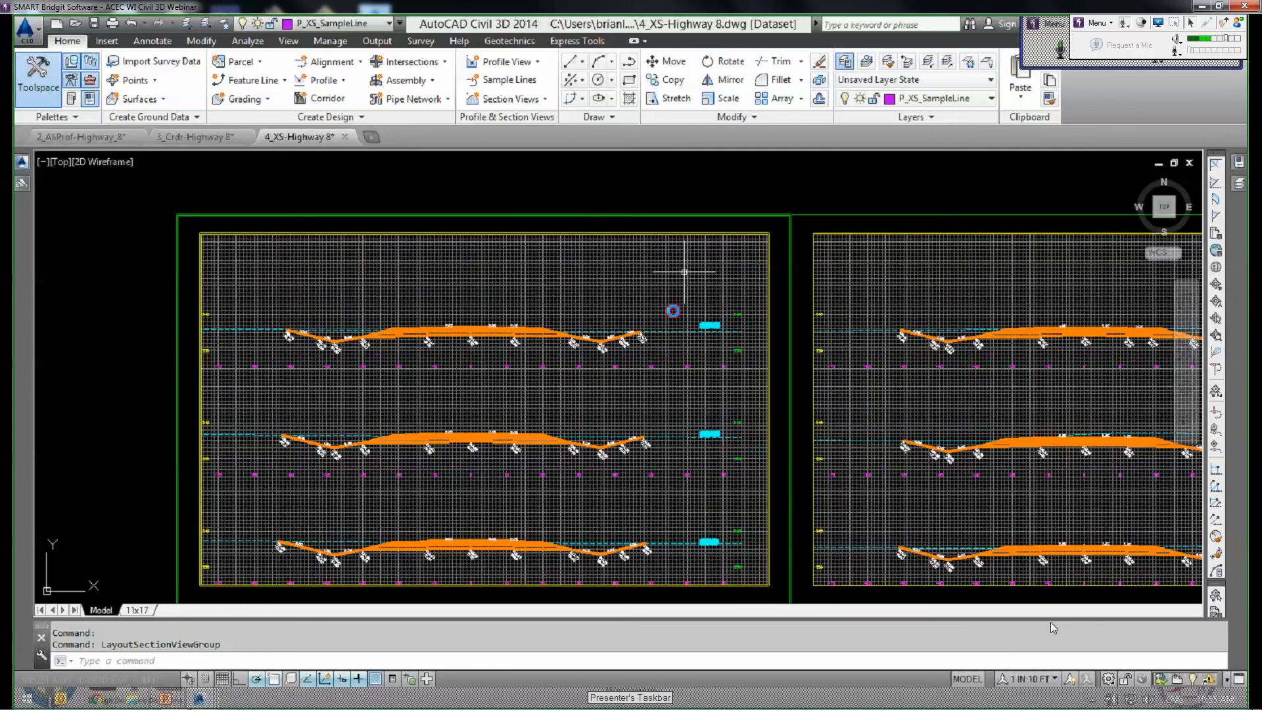
Select the first section sheet, inspect the space above its uppermost section view up close, and clear the selection.
left_click(674, 271)
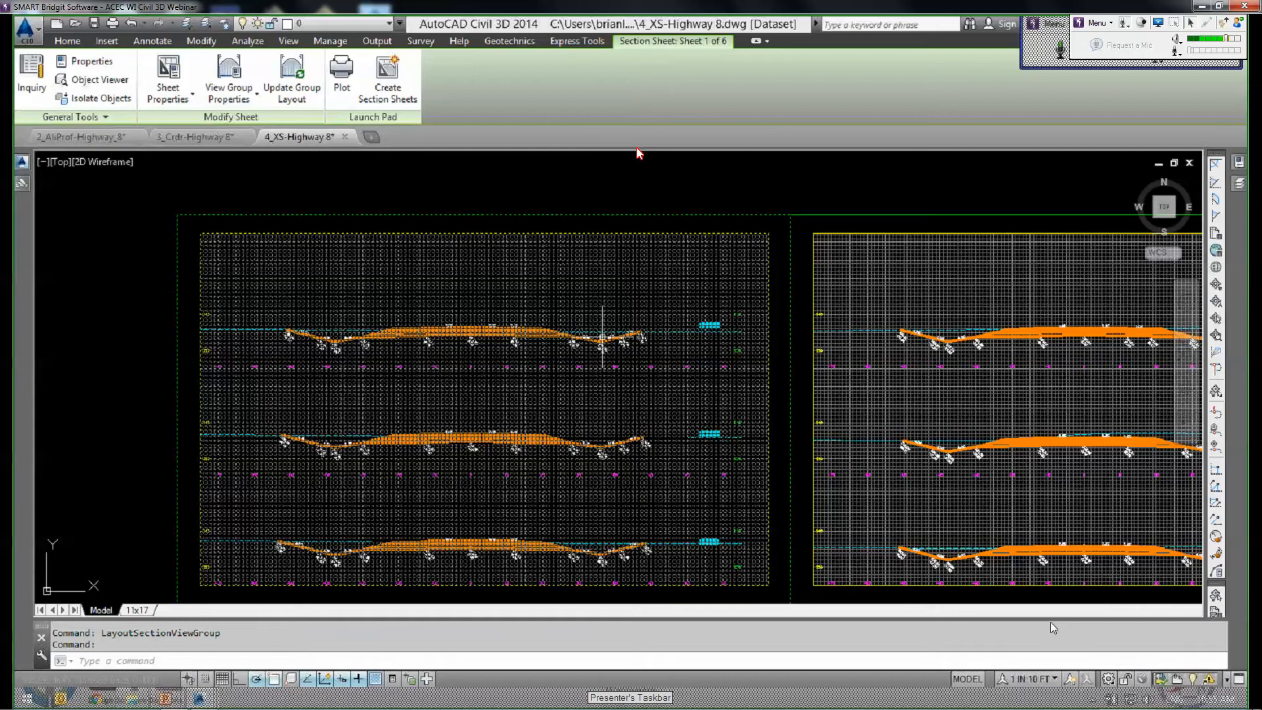
scroll(755, 253, "up", 2)
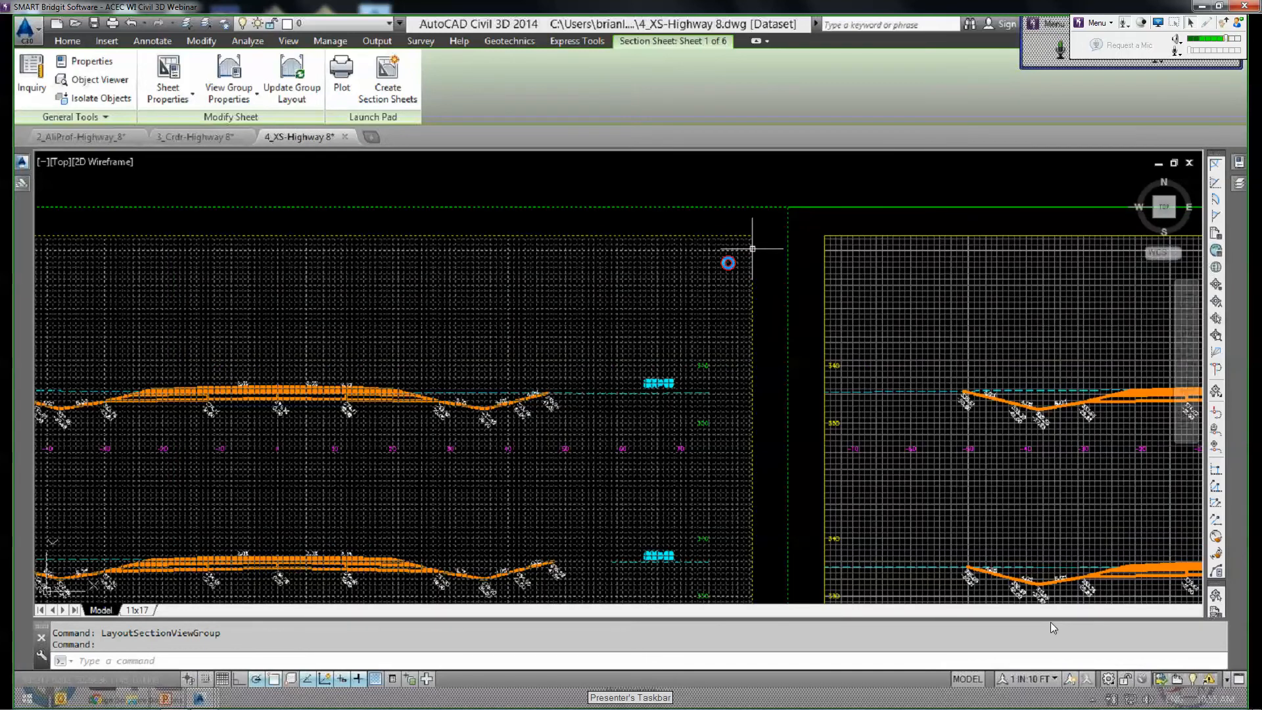
scroll(753, 248, "up", 2)
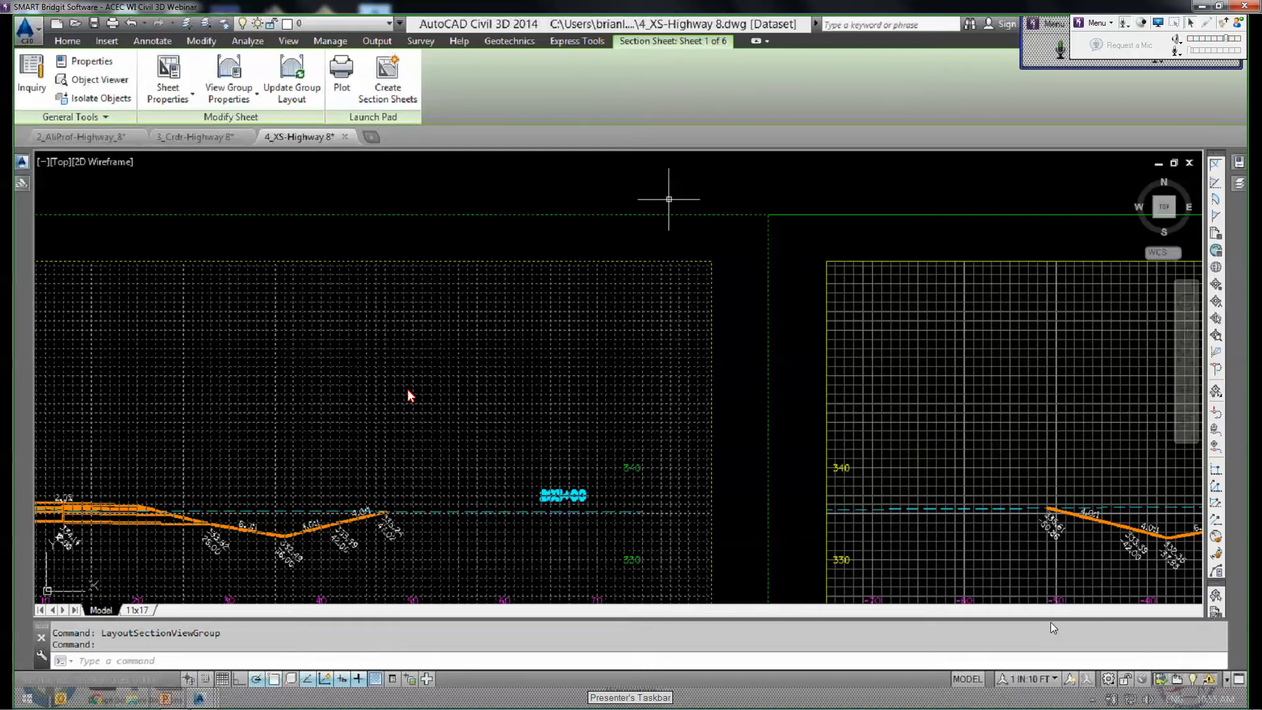
scroll(724, 194, "down", 3)
scroll(618, 310, "down", 2)
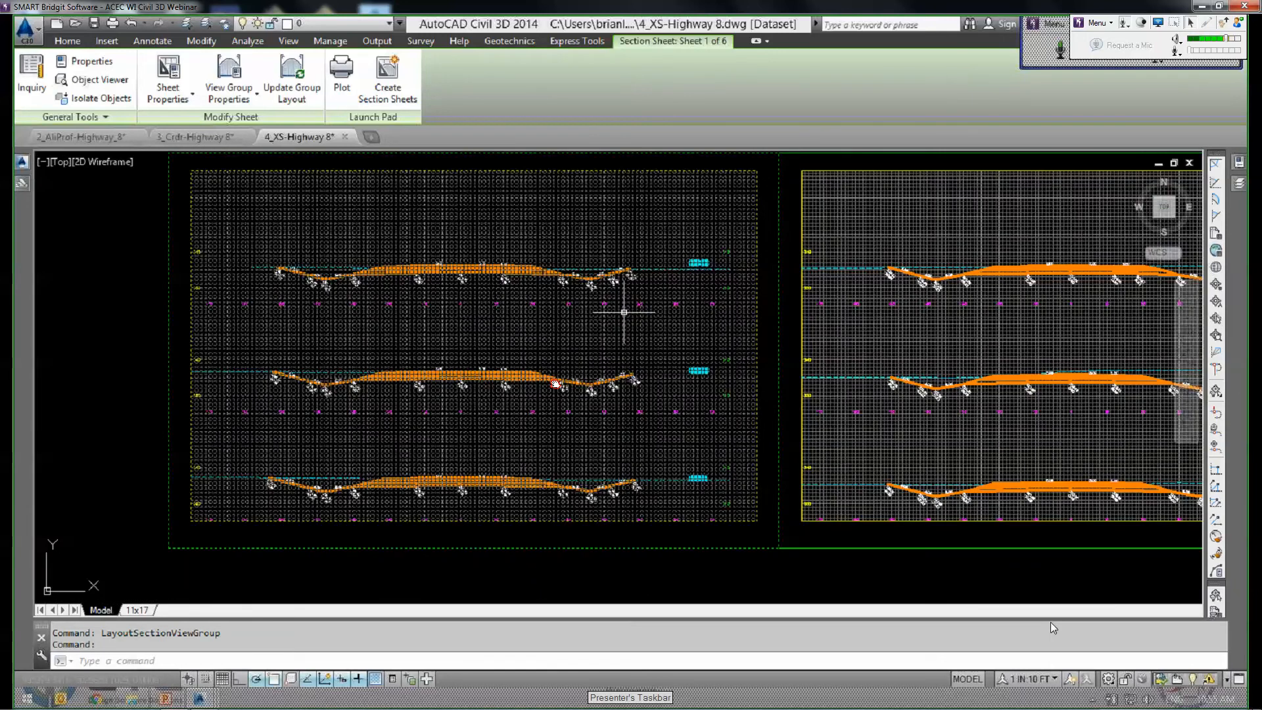
middle_click_drag(556, 384, 580, 411)
key("Escape")
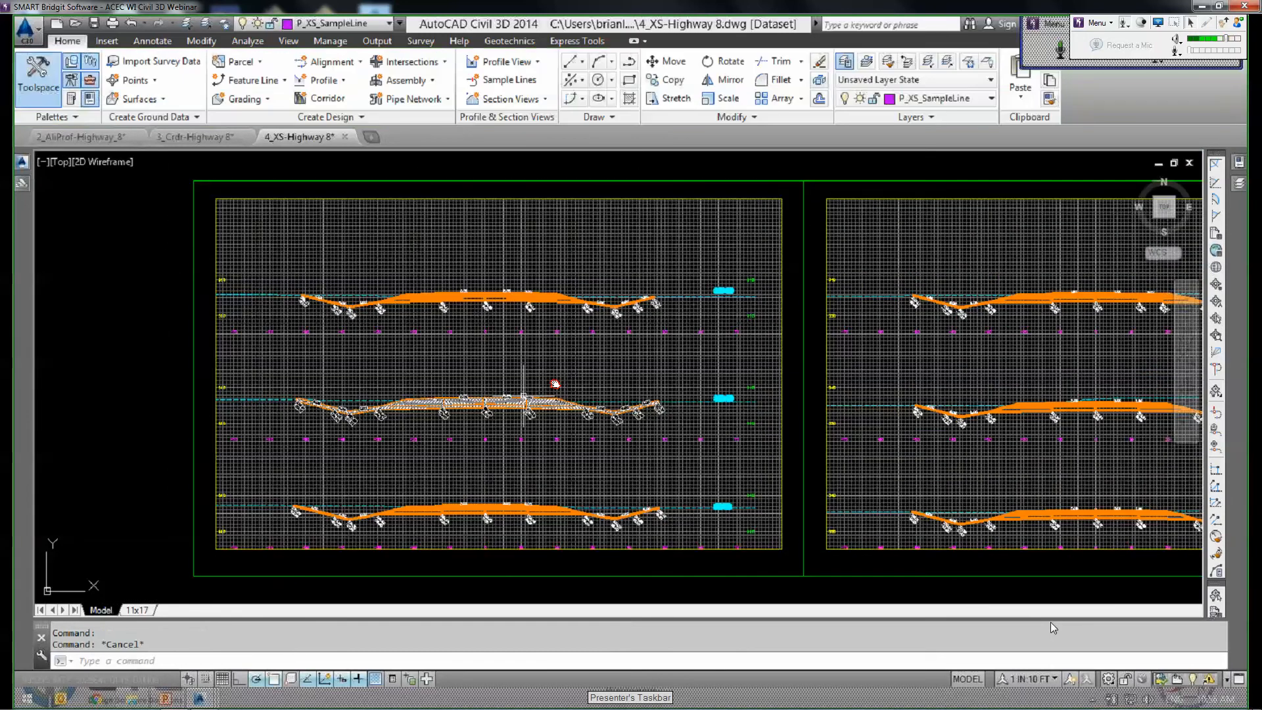
Set the row spacing between adjacent section views to 0.8" in the first sheet's By Page Bottom to Top group plot style.
left_click(682, 246)
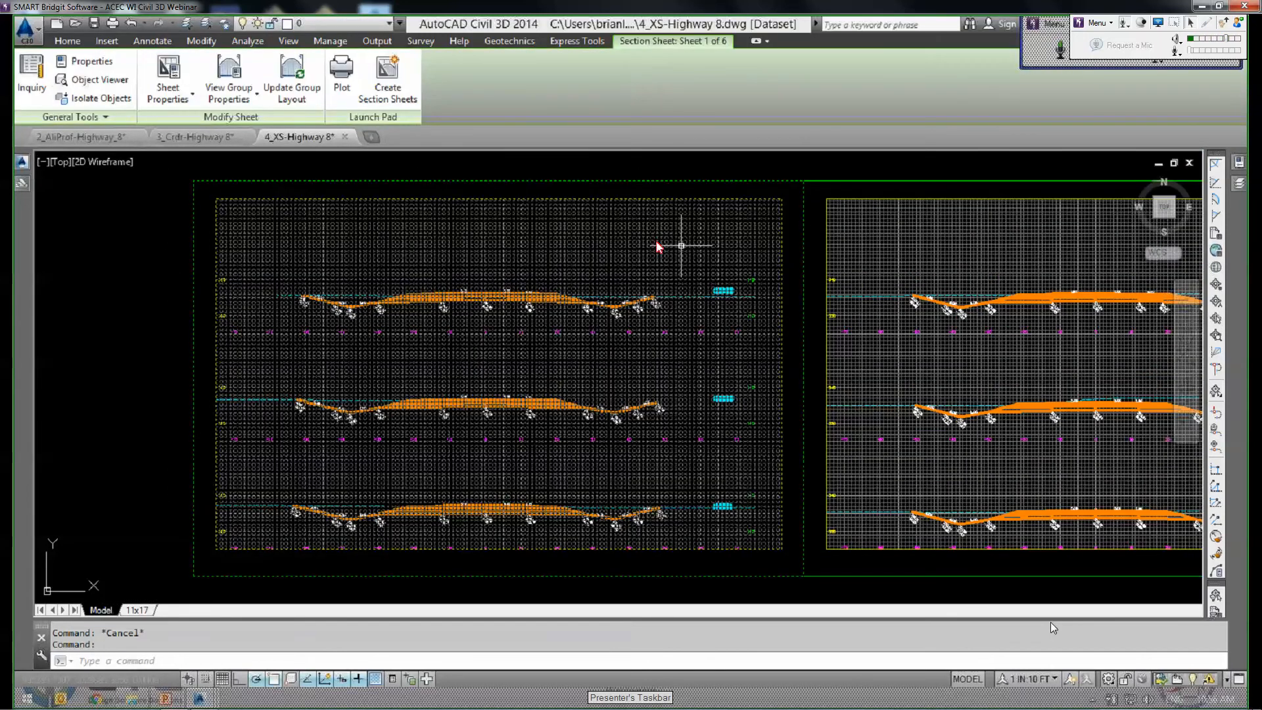
right_click(654, 239)
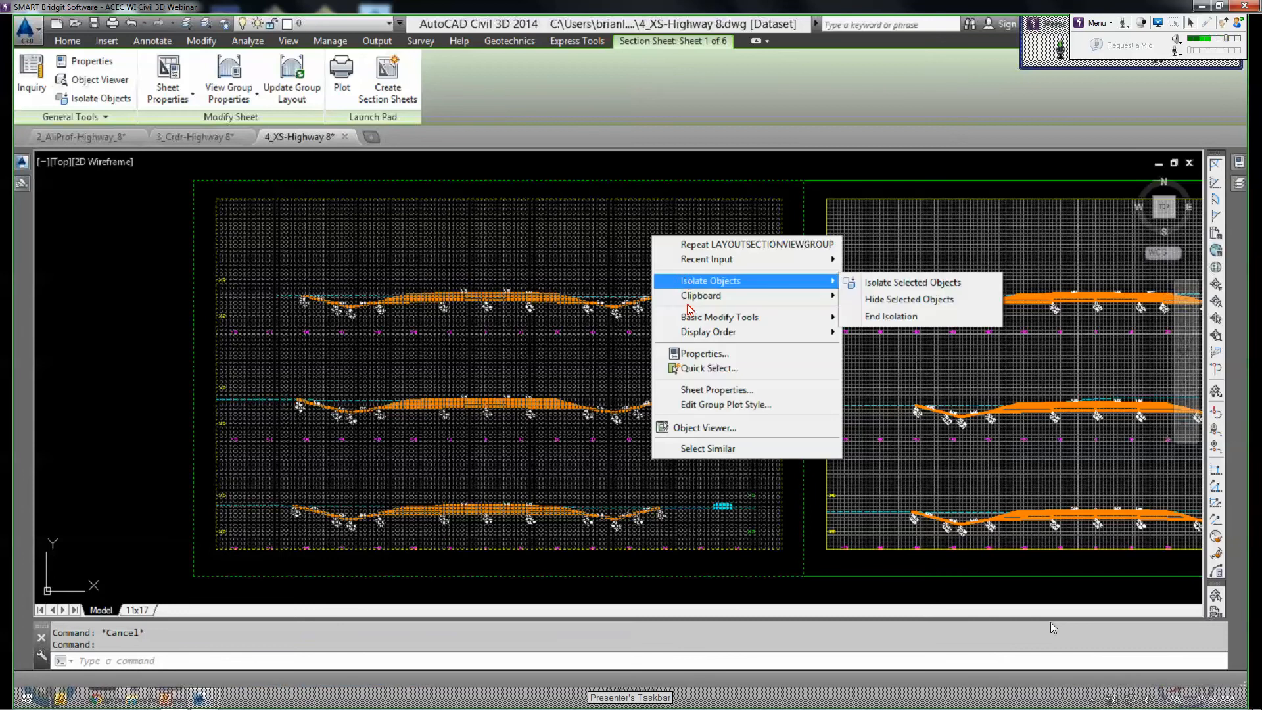
left_click(713, 406)
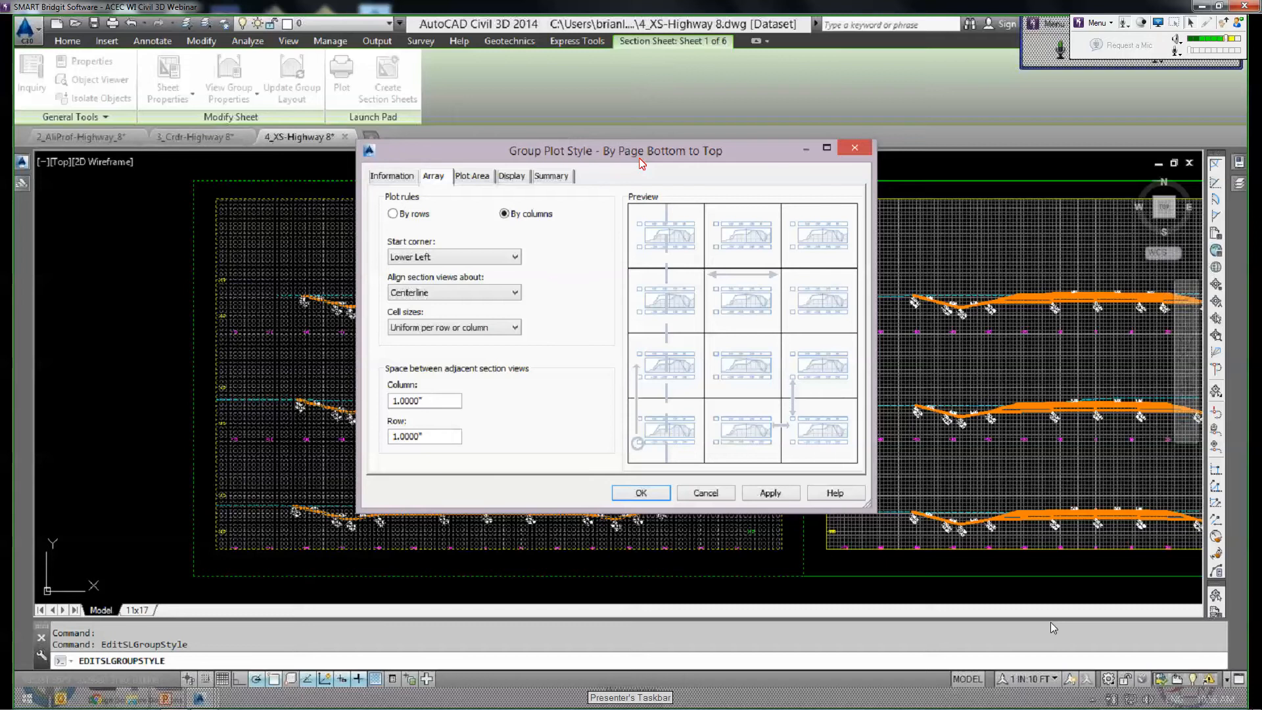
left_click_drag(641, 159, 697, 131)
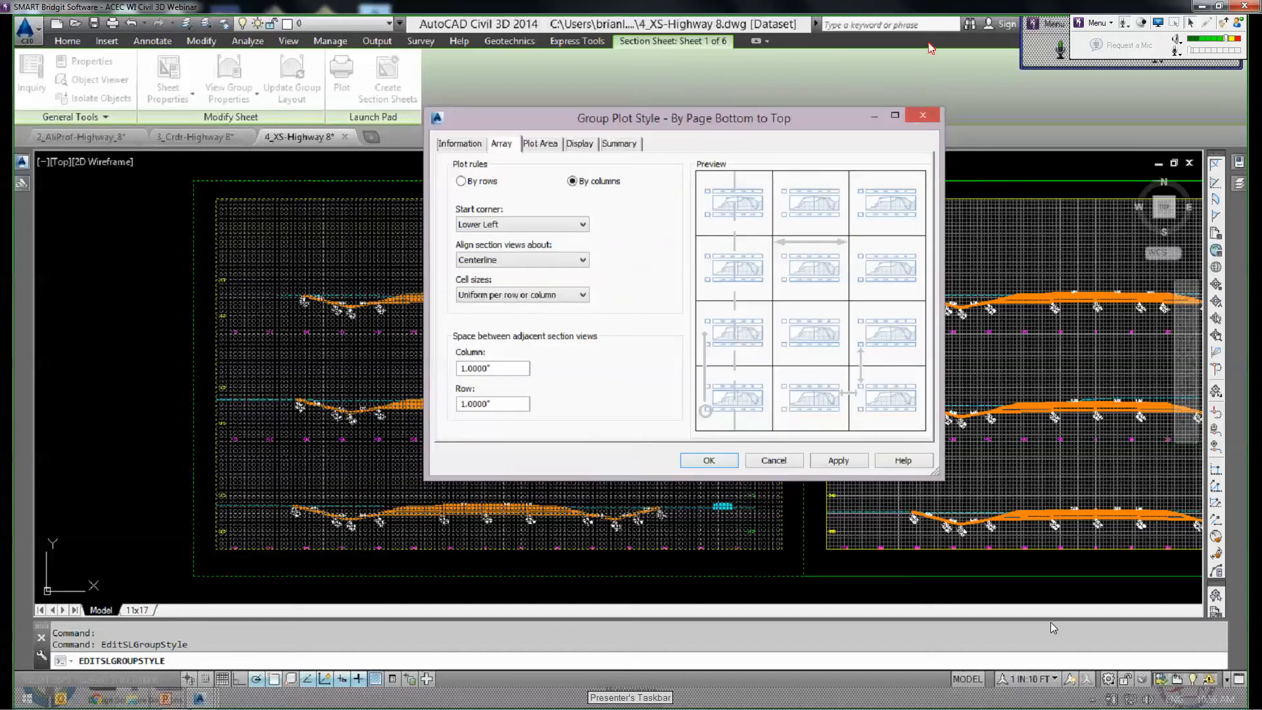
left_click_drag(540, 118, 762, 34)
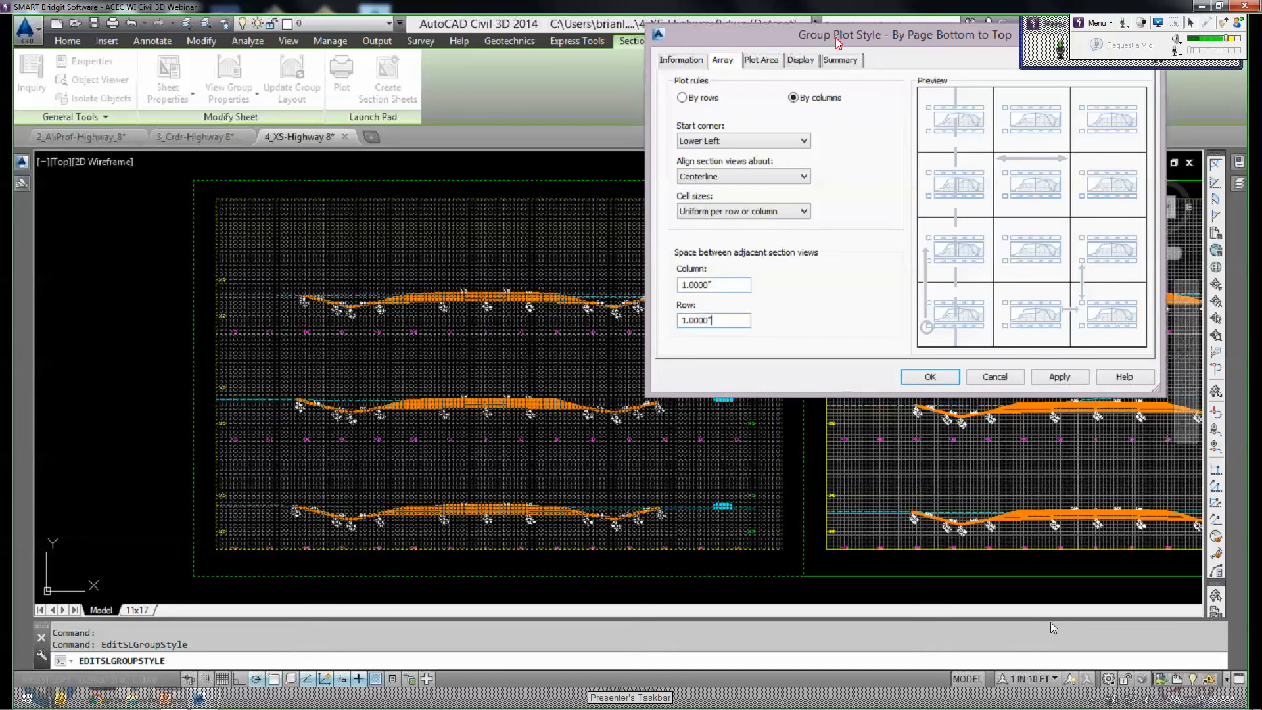
left_click_drag(839, 42, 803, 64)
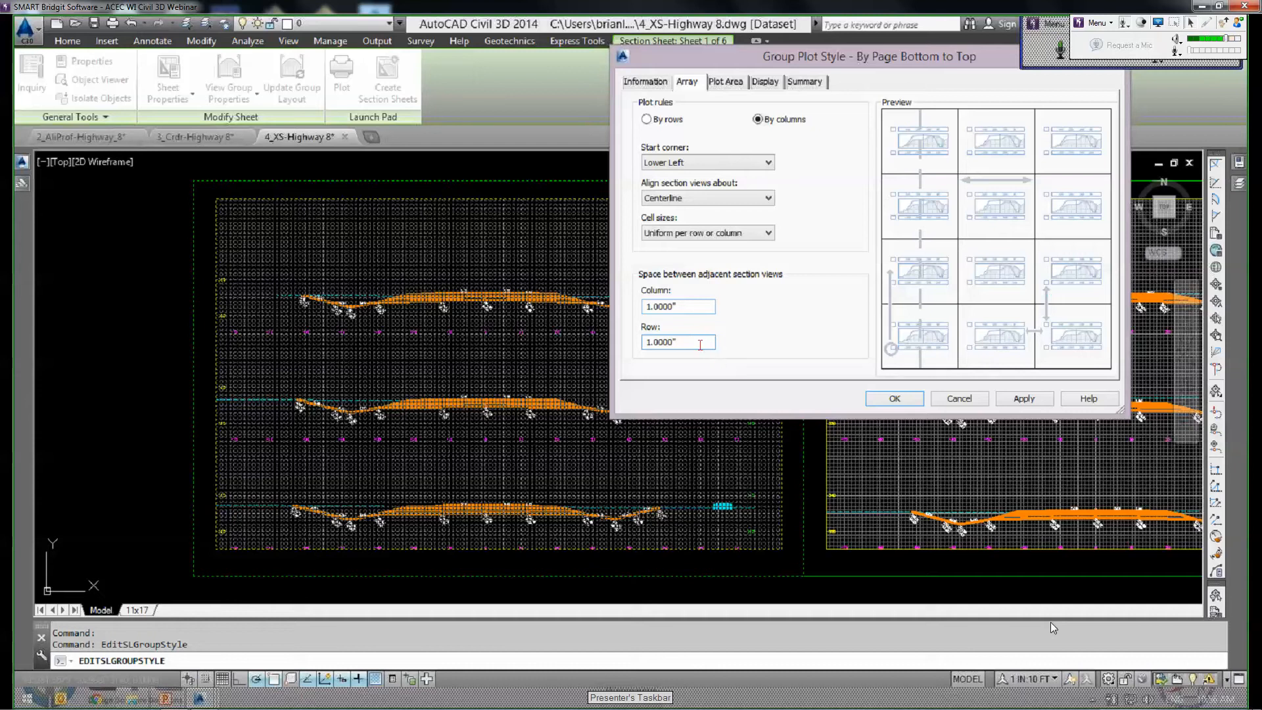
left_click(700, 345)
key("shift+Home")
type(".8")
key("Tab")
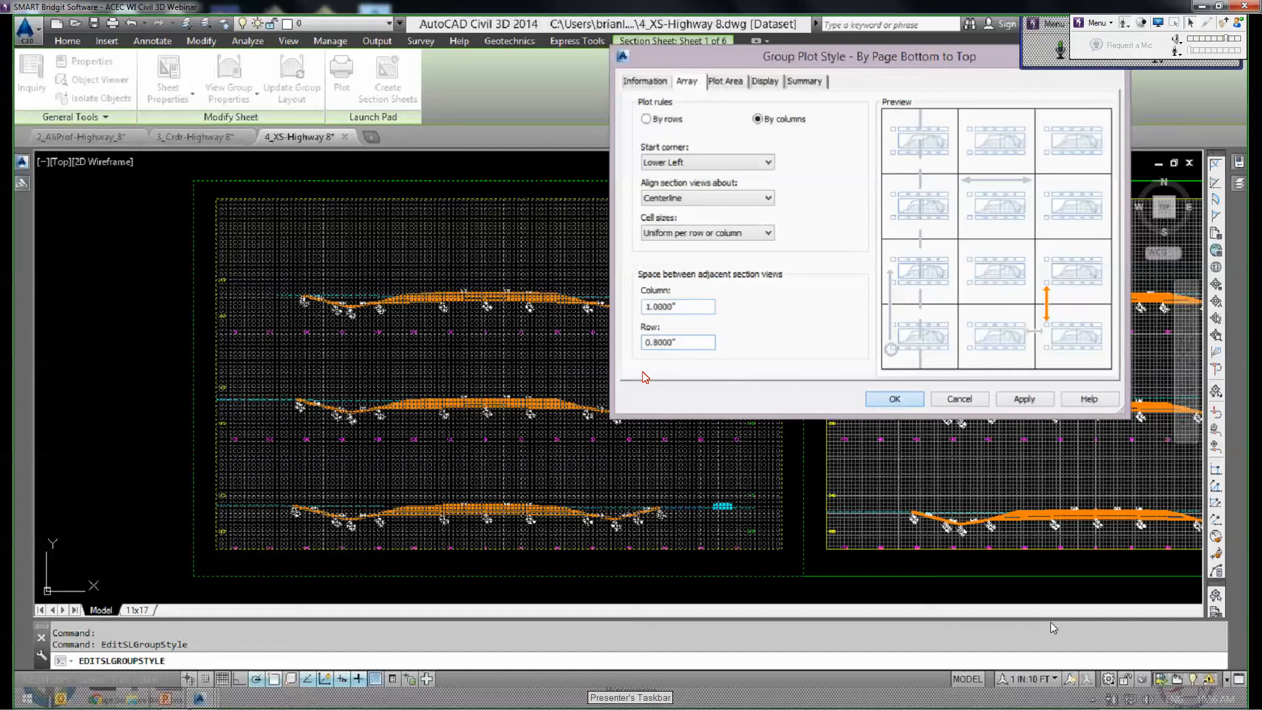
key("Return")
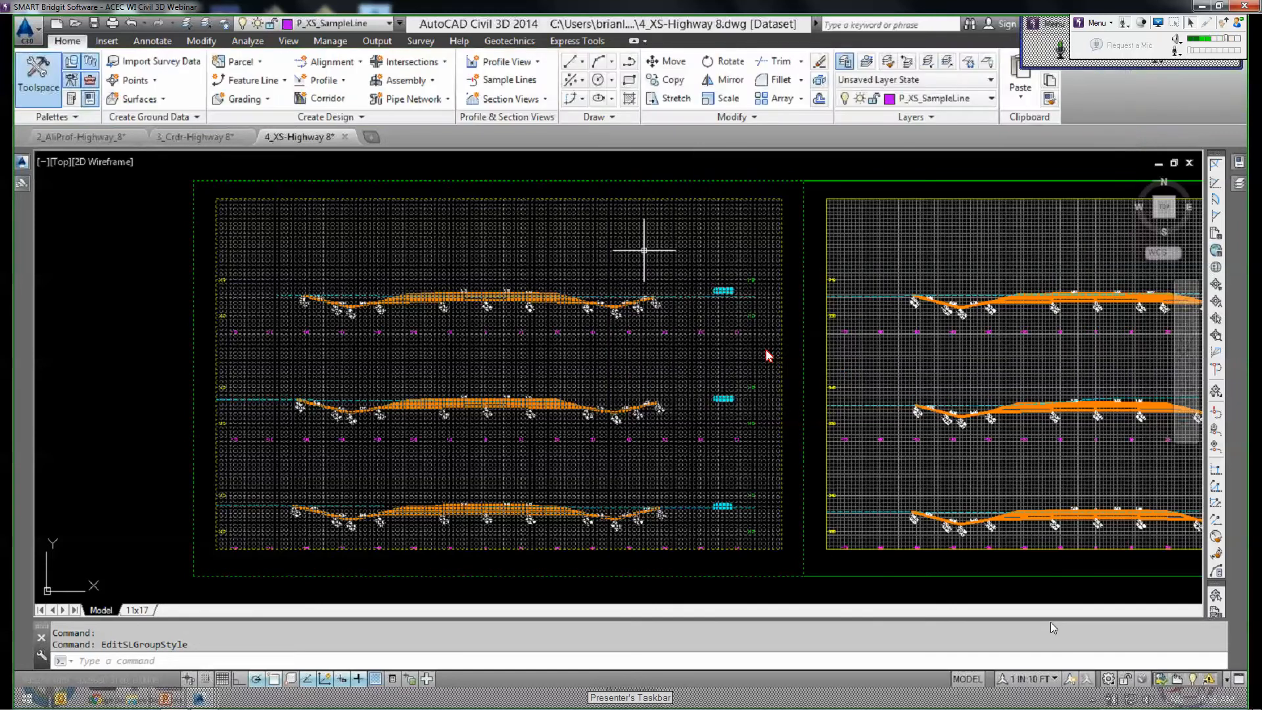
Edit the first sheet's group plot style, set the row spacing between adjacent section views to 0.5", and clear the selection.
left_click(645, 249)
right_click(697, 259)
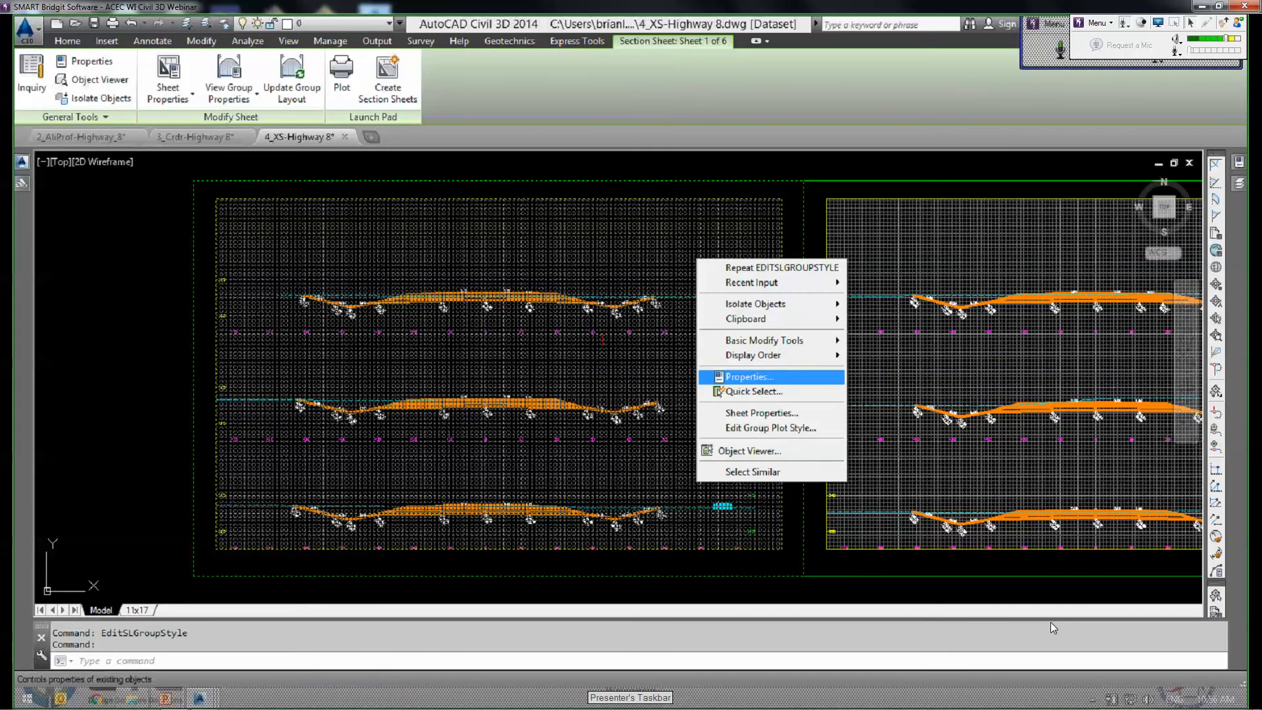
left_click(770, 428)
type(".5")
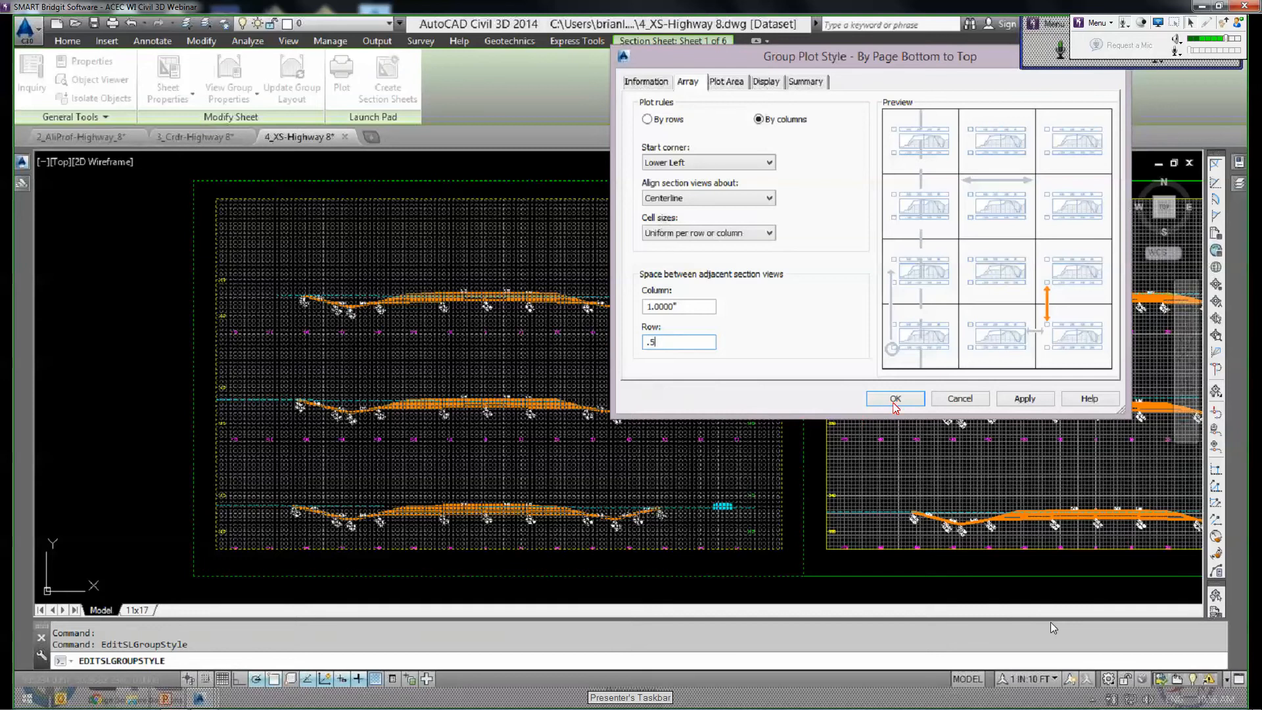
left_click(895, 399)
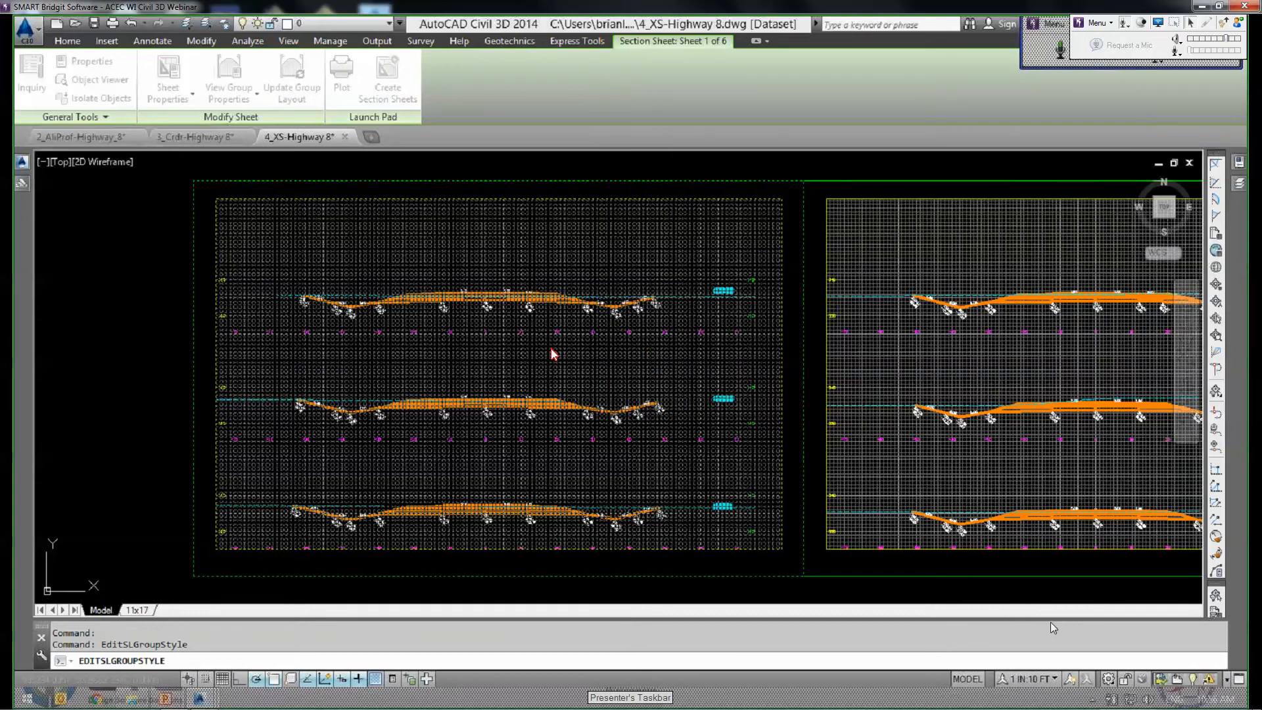
key("Escape")
key("Escape")
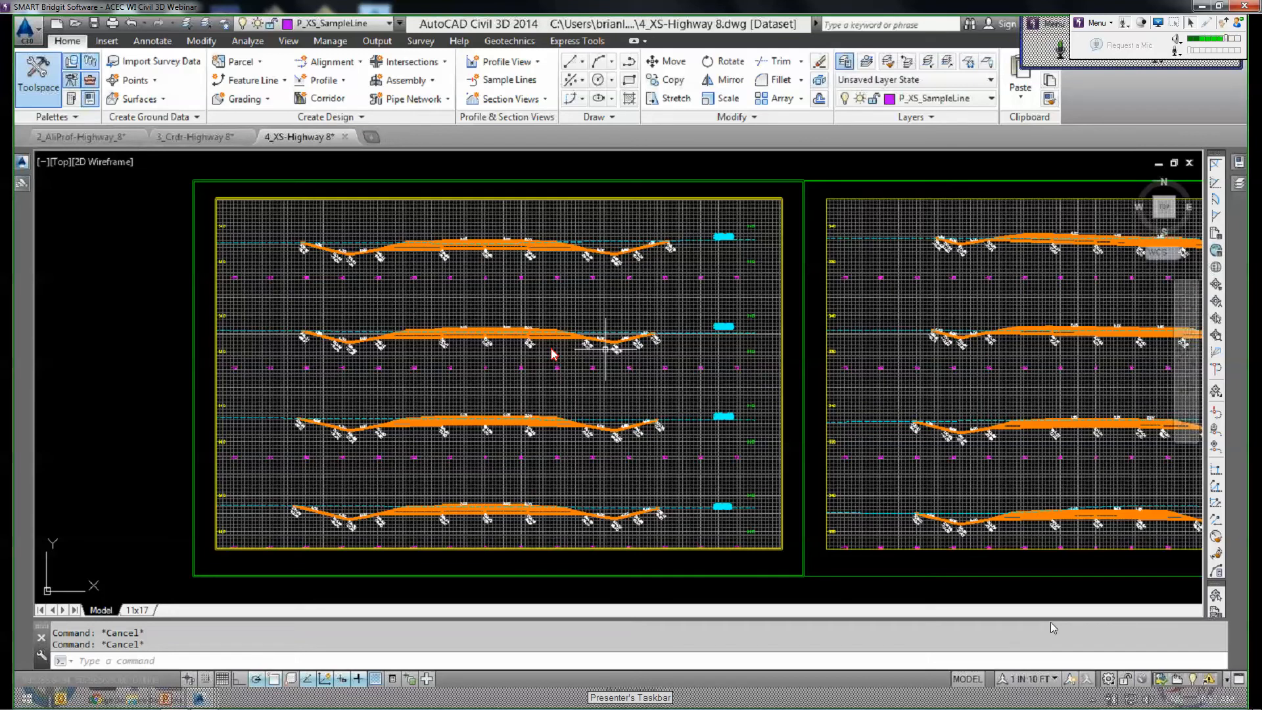
Check the full row of rearranged section sheets and save the drawing.
scroll(605, 349, "down", 4)
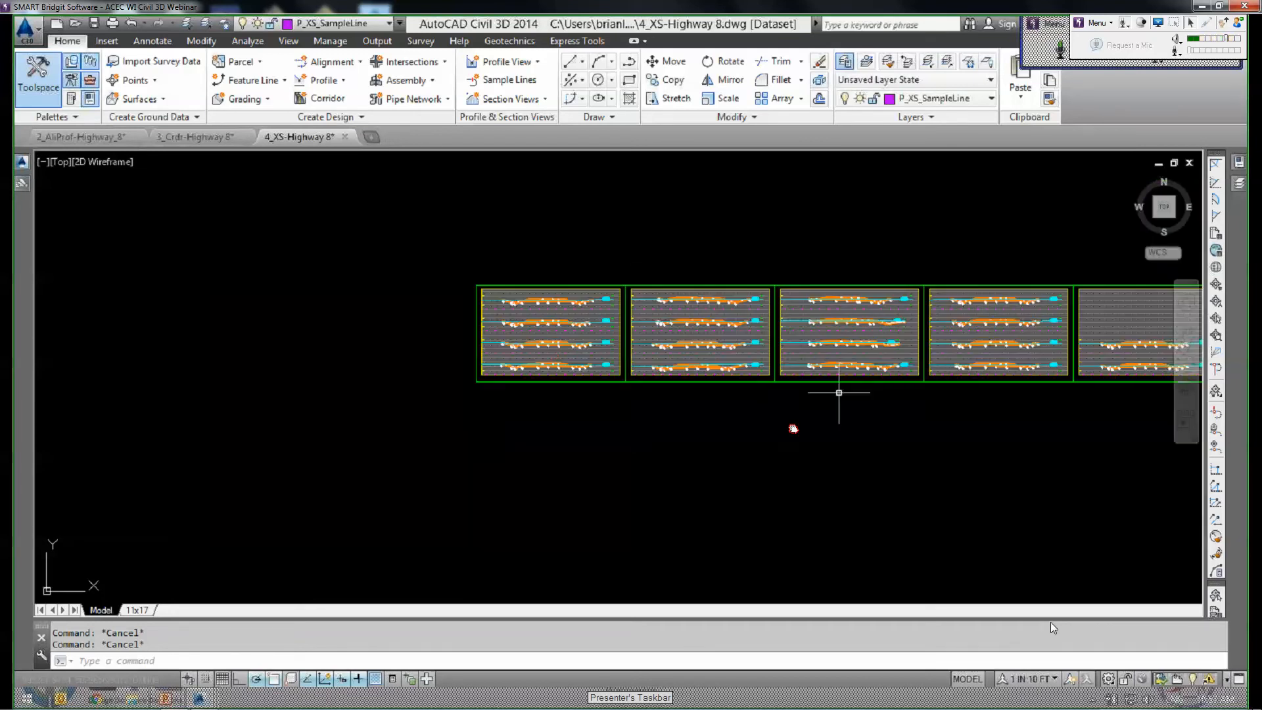
middle_click_drag(1064, 371, 848, 391)
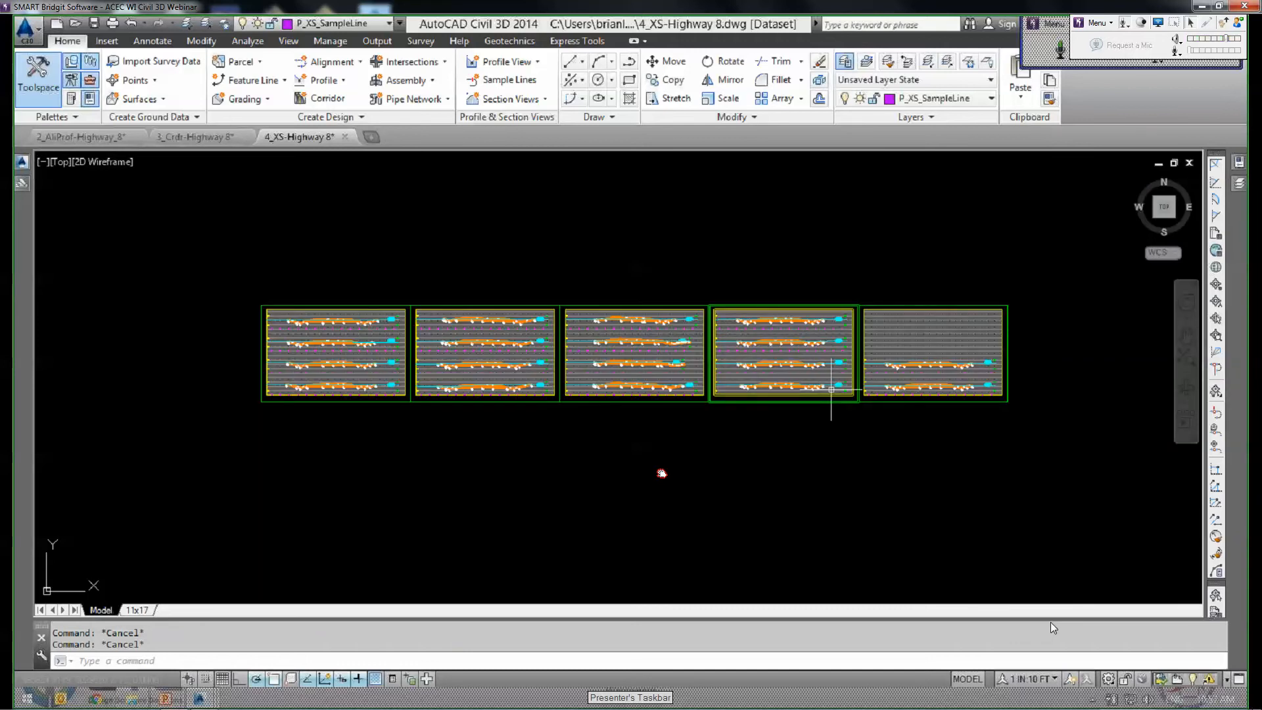
middle_click_drag(832, 390, 785, 407)
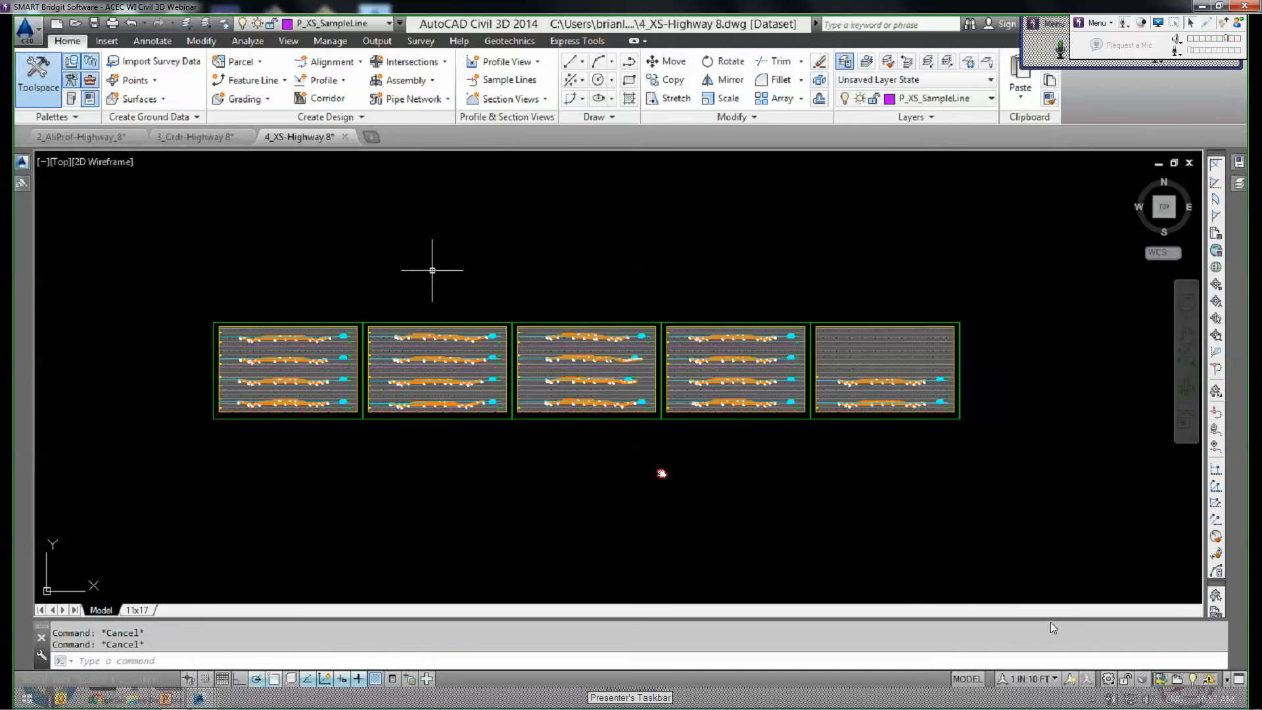
left_click(95, 26)
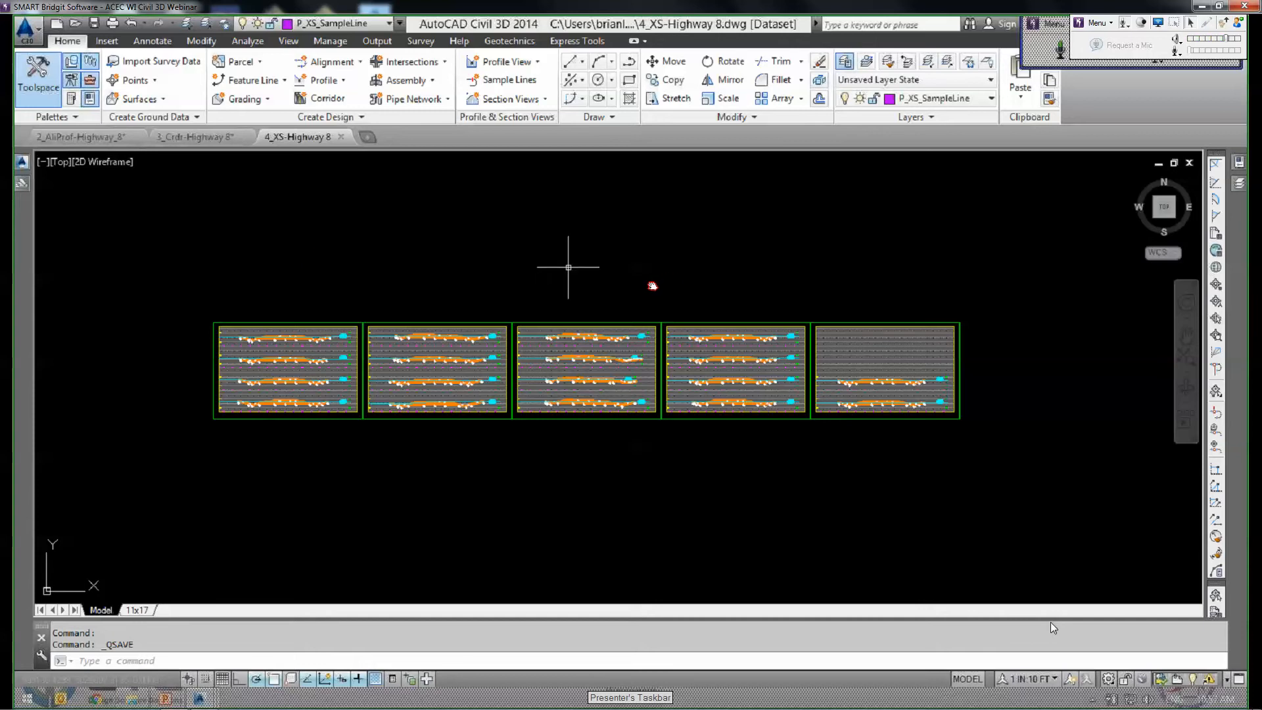
Select the first section sheet and start Create Section Sheets from it.
middle_click_drag(677, 276, 654, 286)
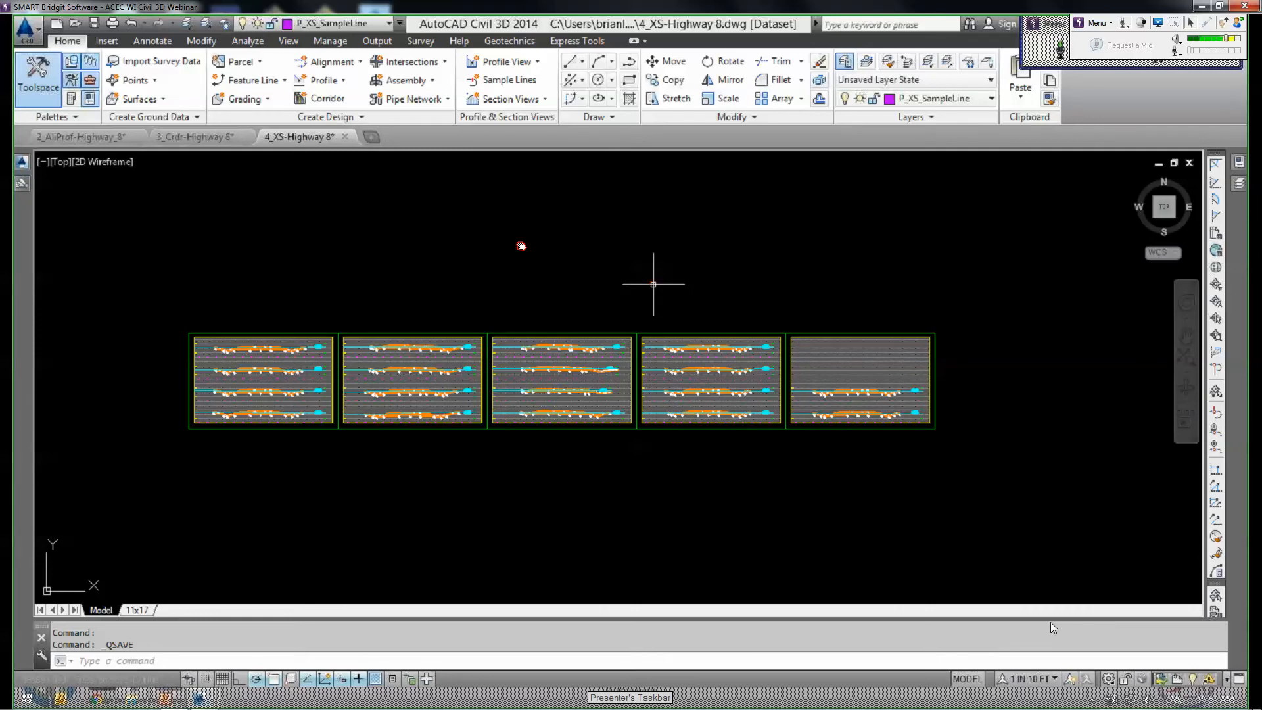
scroll(249, 369, "up", 4)
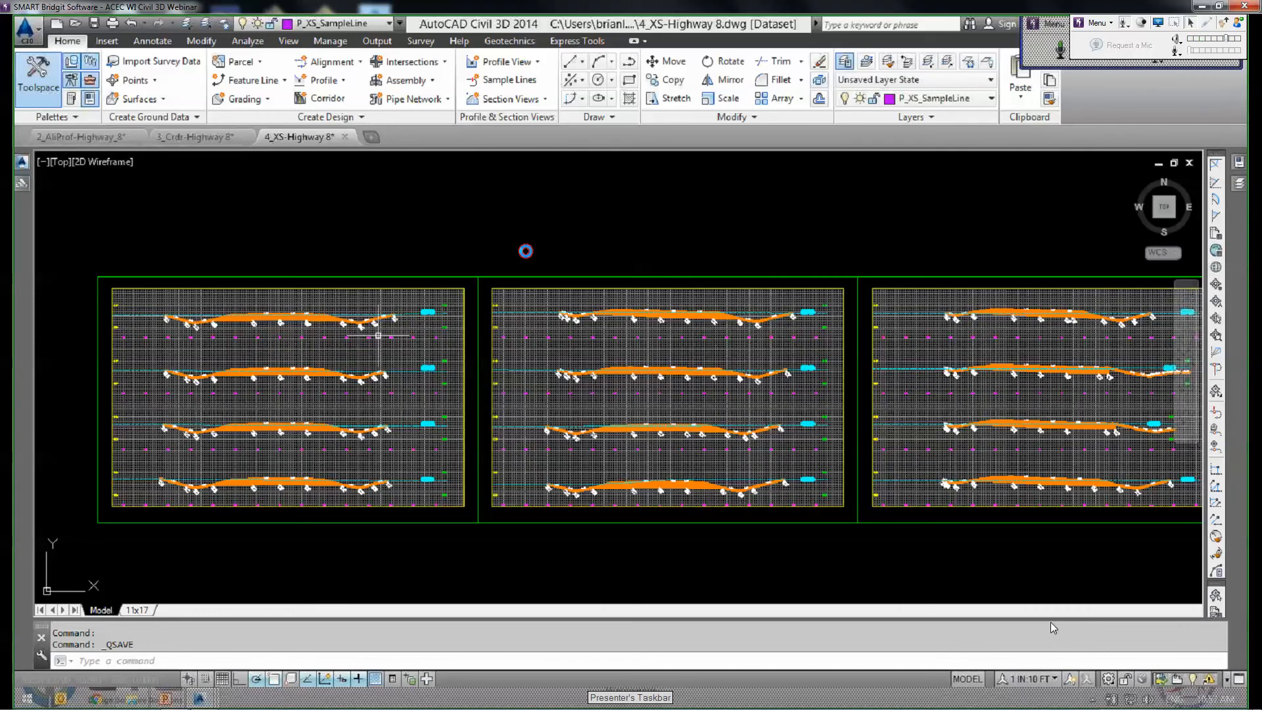
left_click(378, 336)
scroll(395, 309, "up", 2)
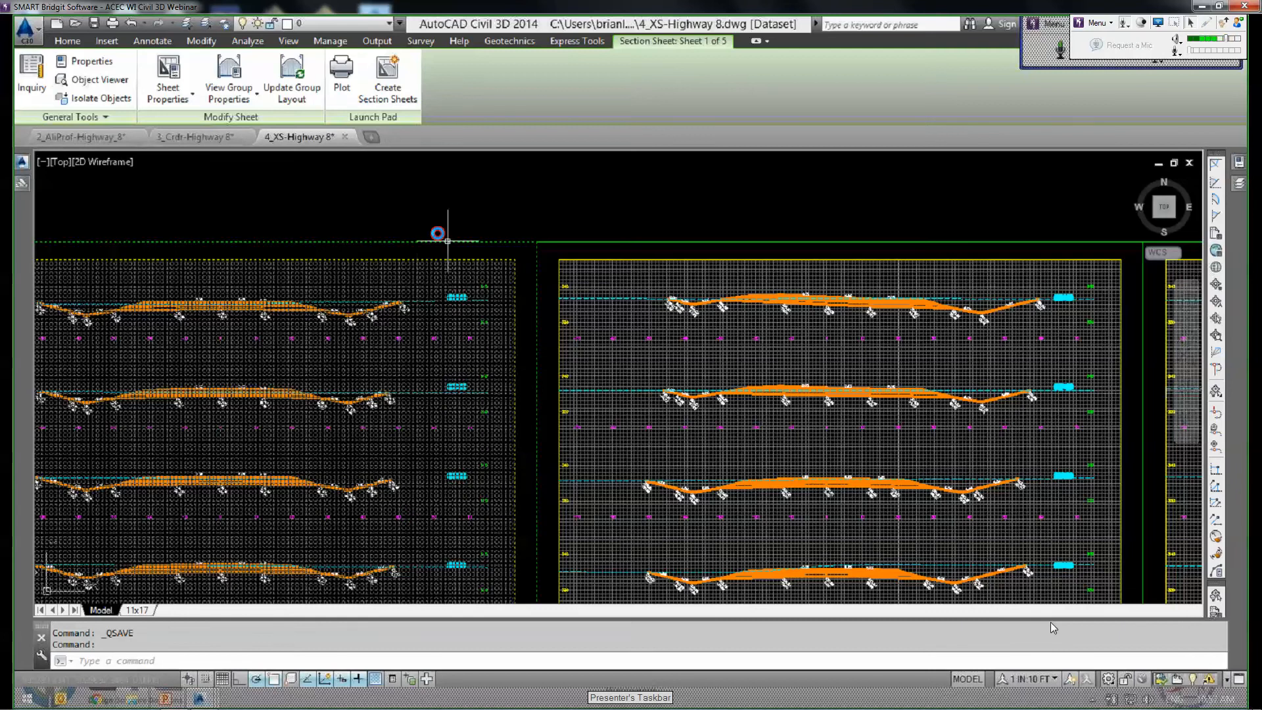
middle_click_drag(442, 228, 474, 224)
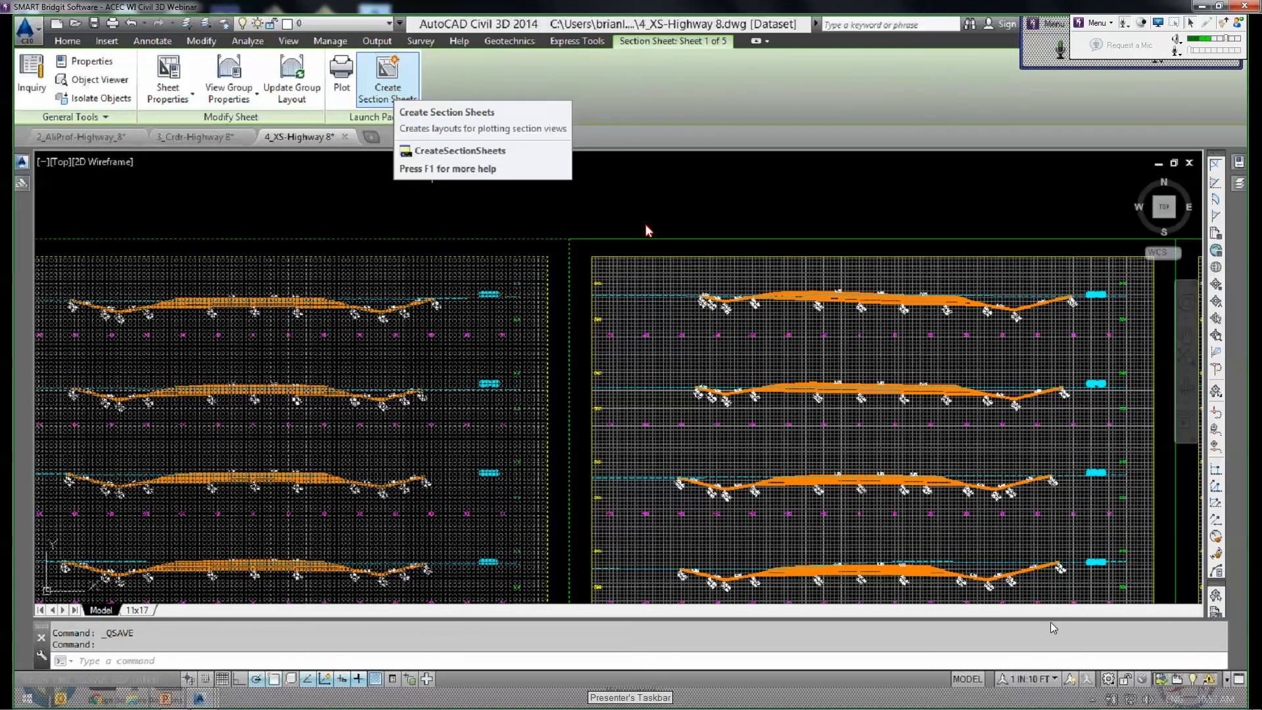
left_click(388, 82)
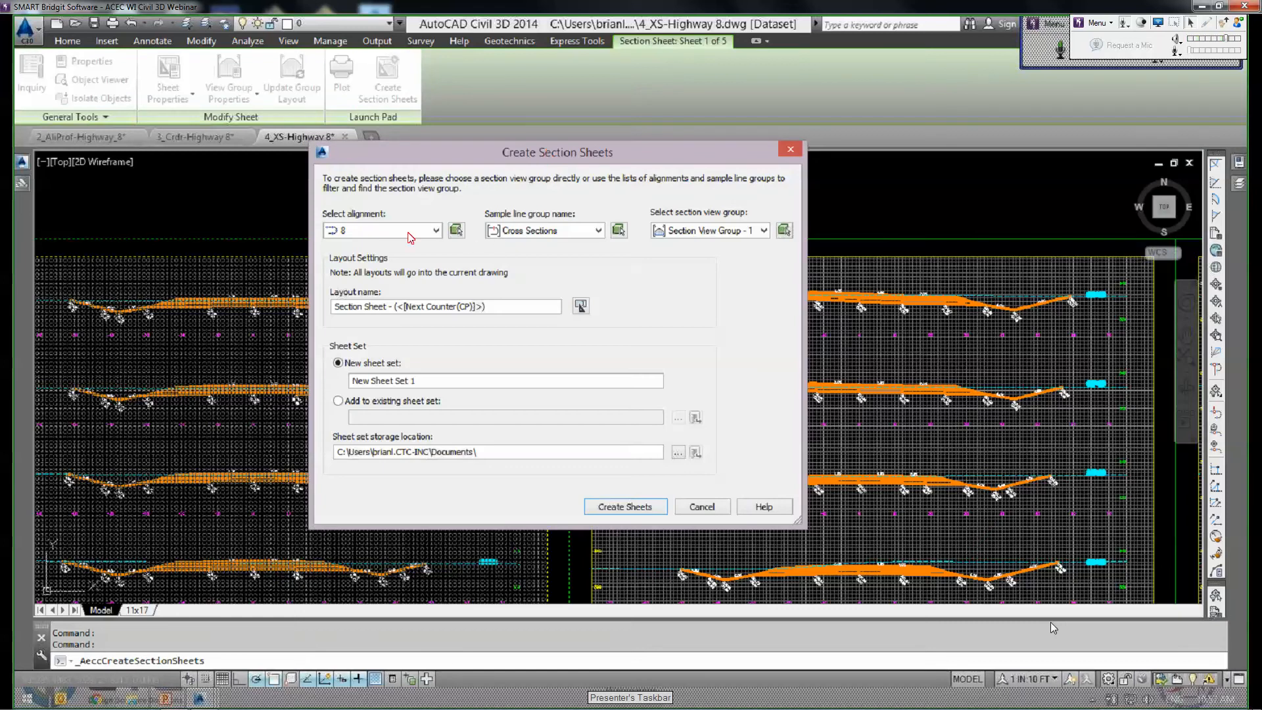
left_click_drag(547, 154, 533, 152)
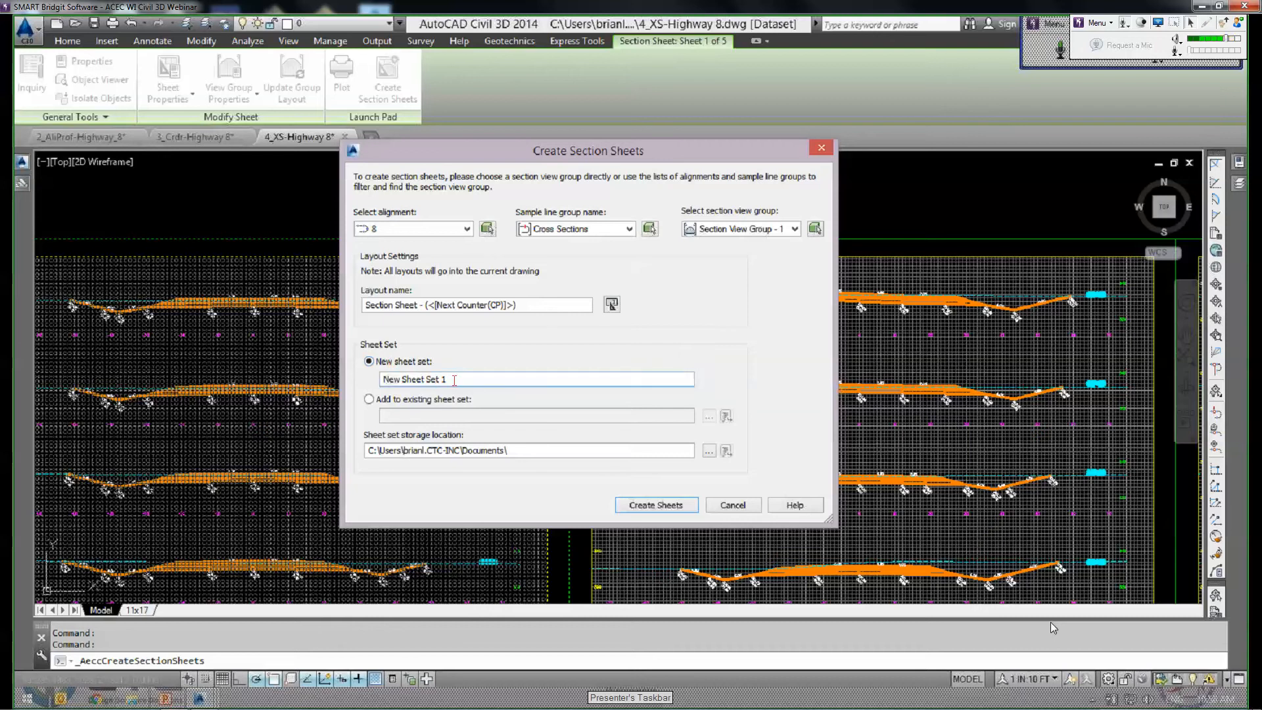
Name the new sheet set Highway 8 and set its storage location to the Dataset folder.
left_click_drag(462, 382, 256, 365)
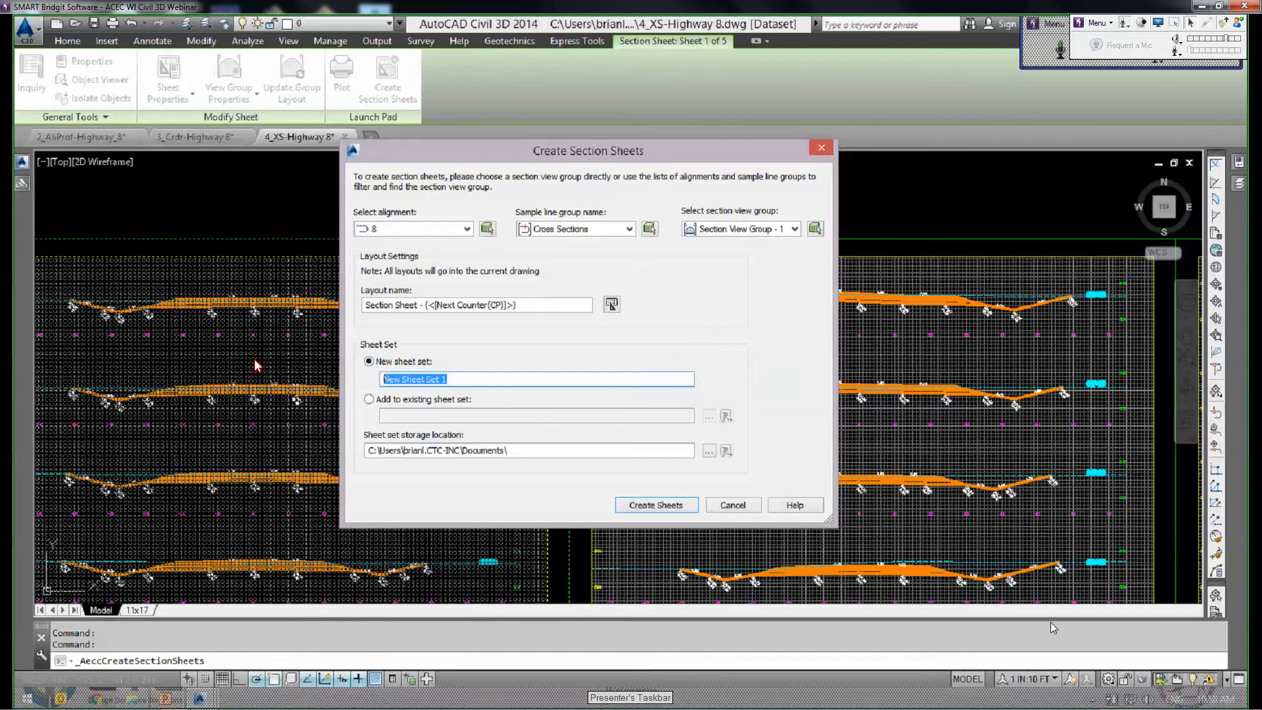
type("Hi")
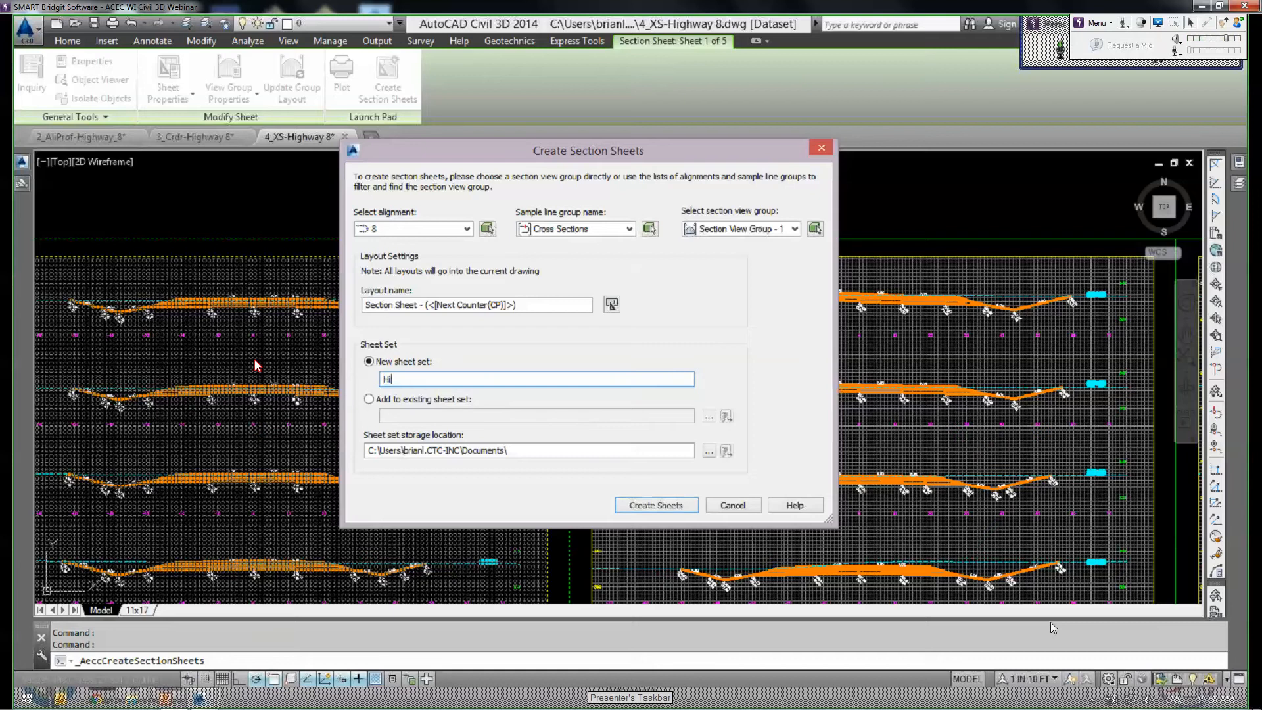
type("ghway 8")
key("Return")
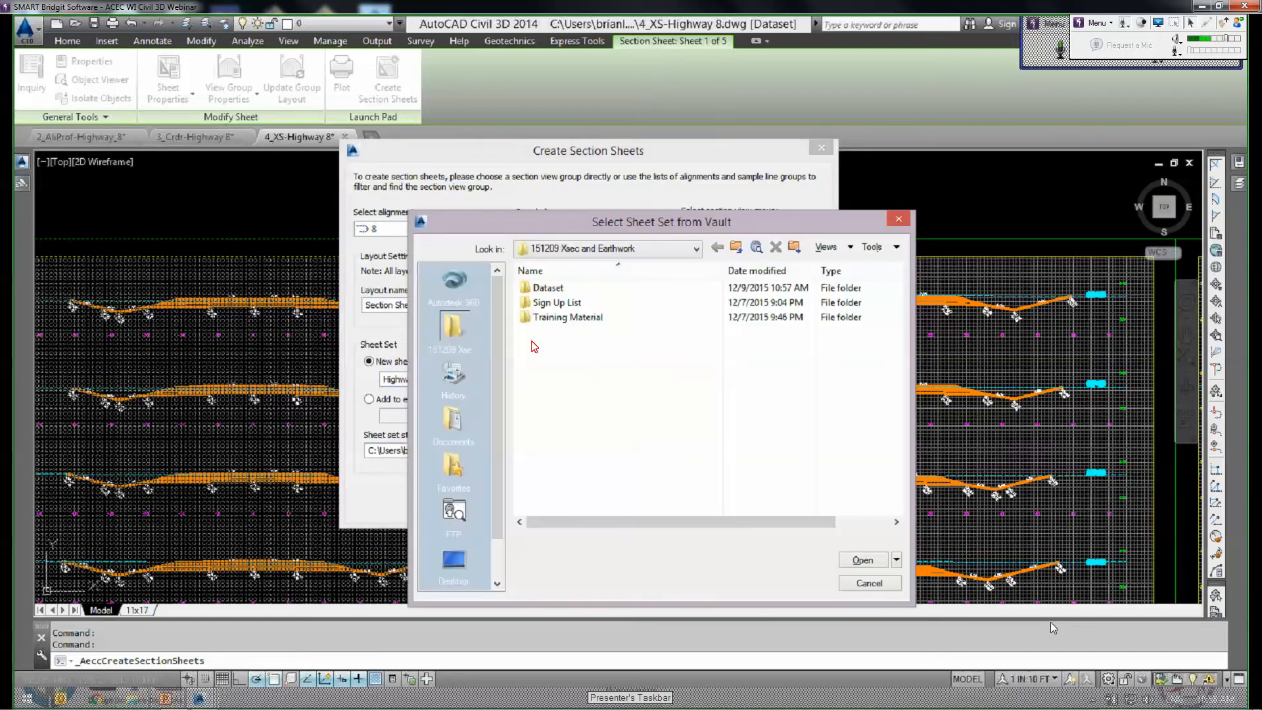
left_click(543, 289)
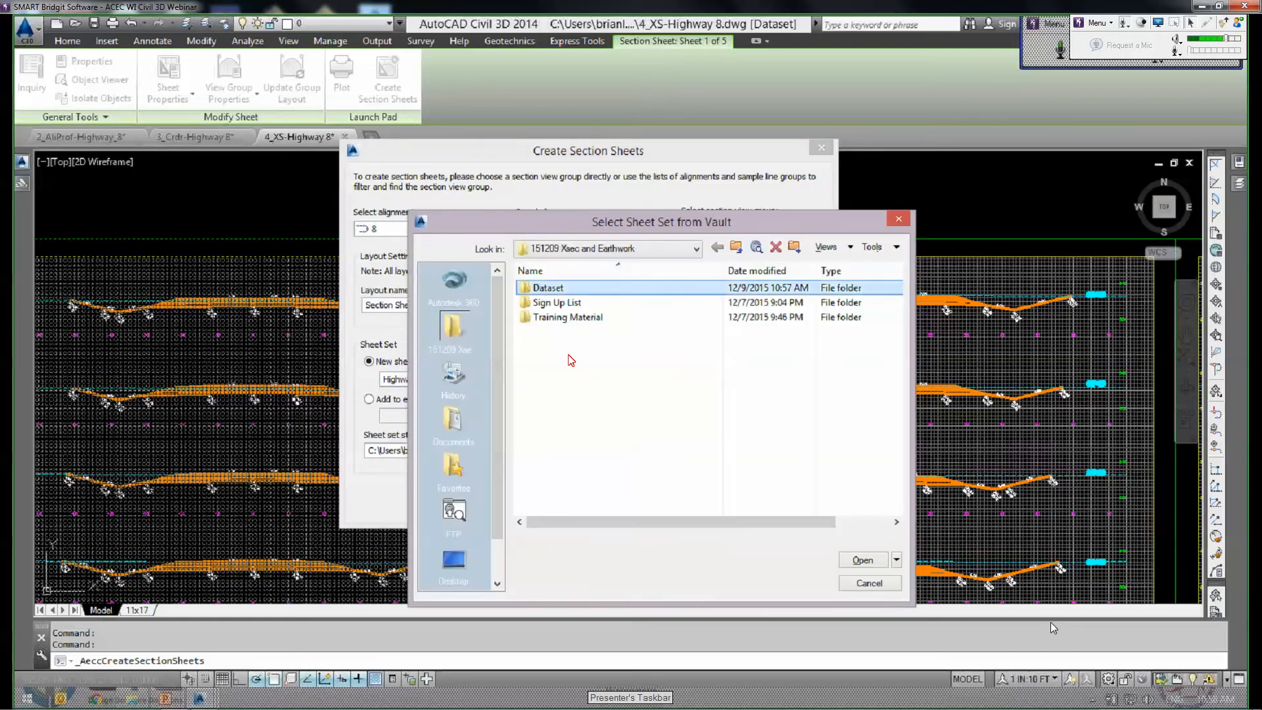
key("Return")
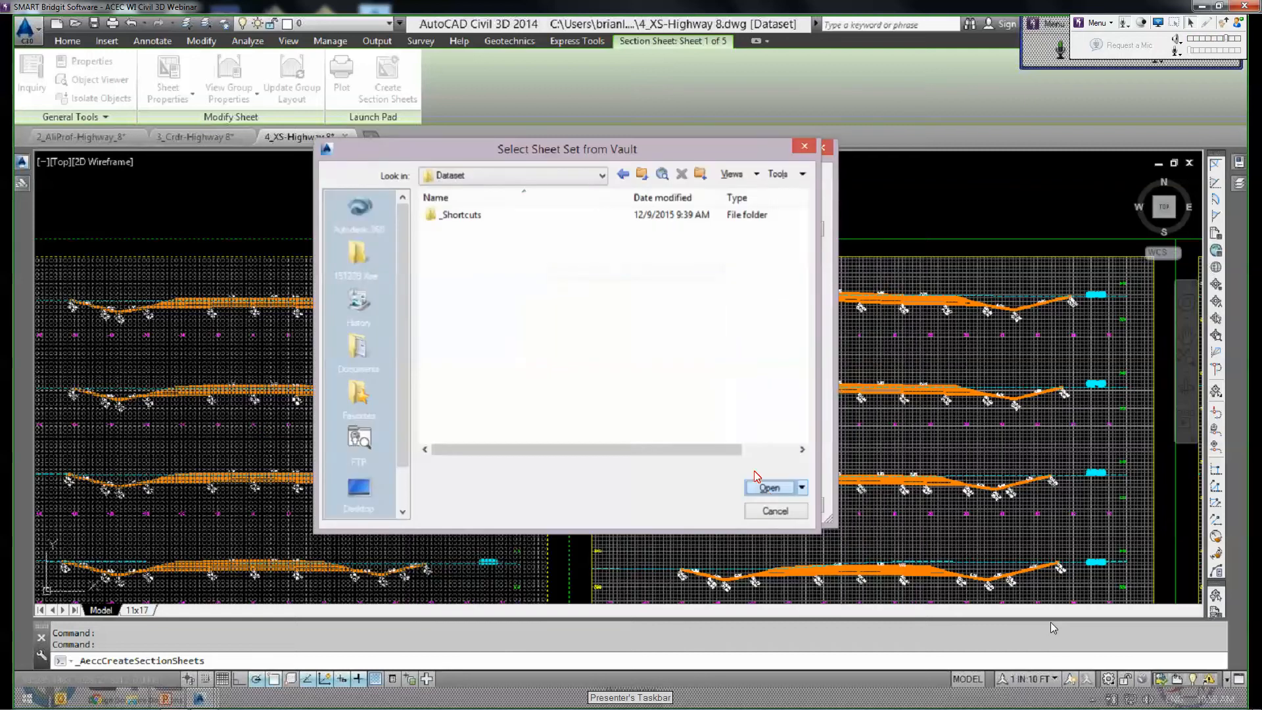
left_click(751, 485)
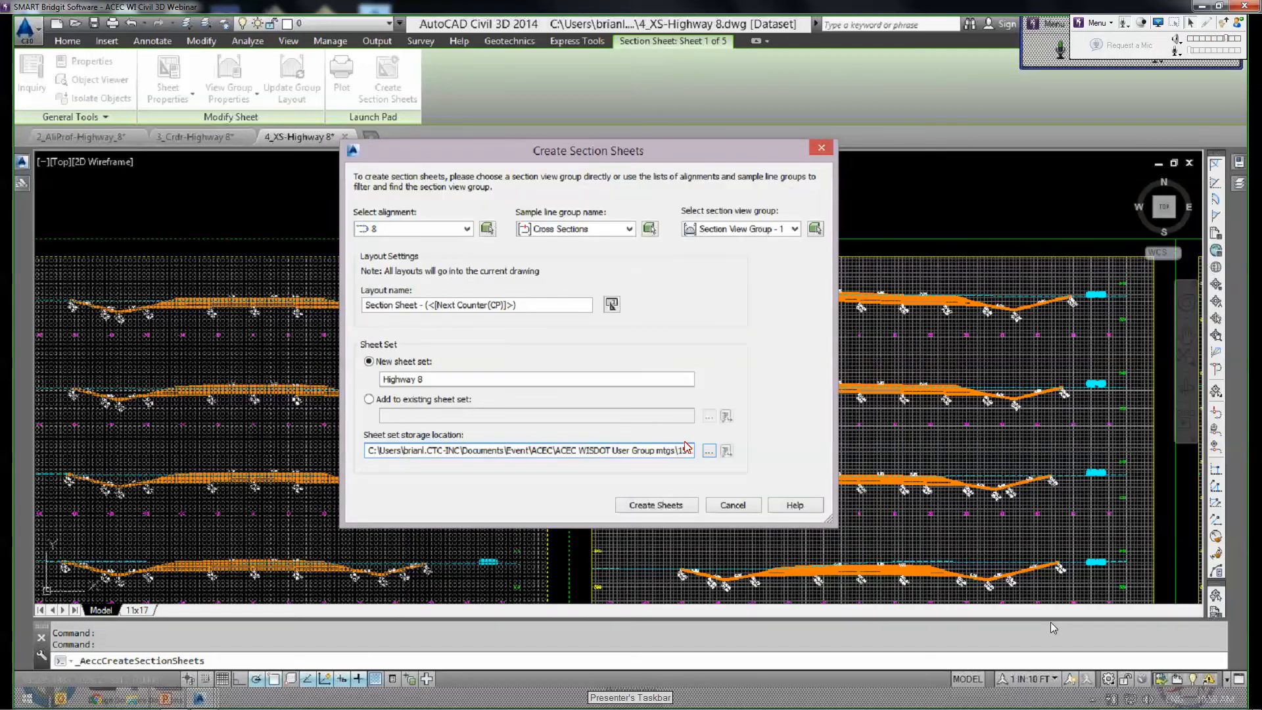
Create the section sheets for Section View Group - 1 and accept saving the current drawing.
left_click(669, 513)
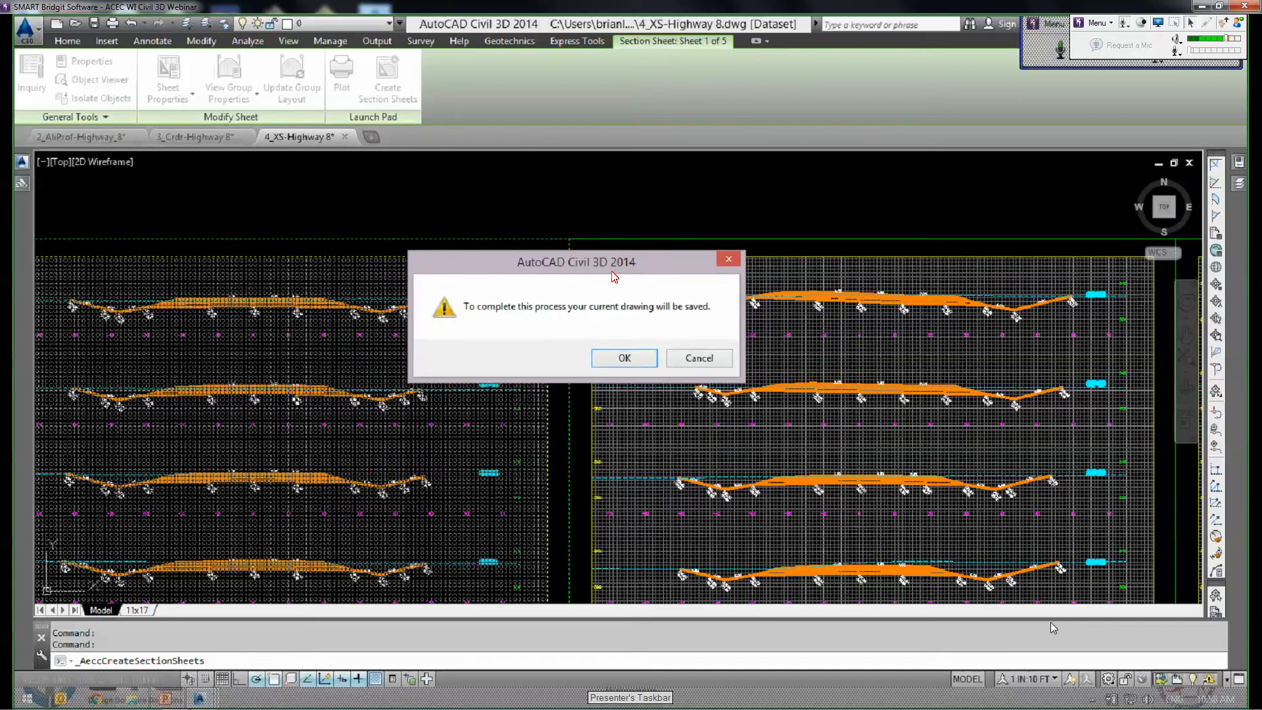
left_click(631, 358)
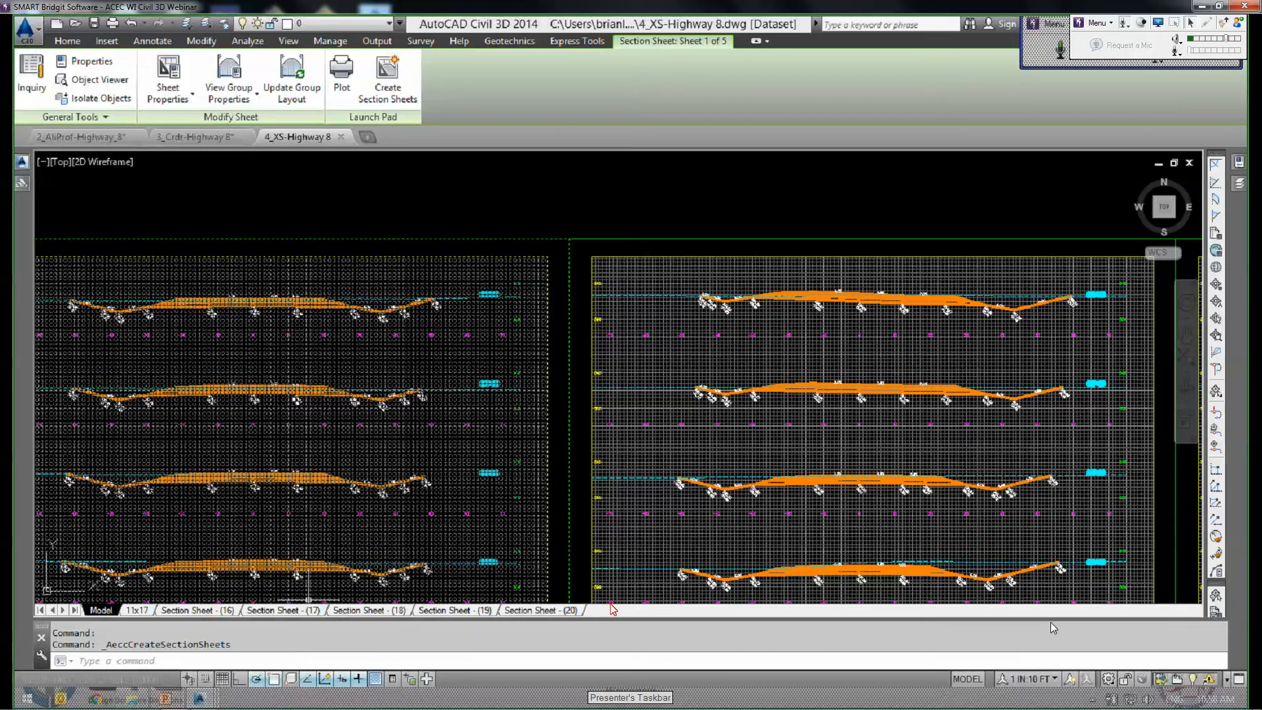
scroll(636, 262, "down", 5)
middle_click_drag(592, 219, 541, 230)
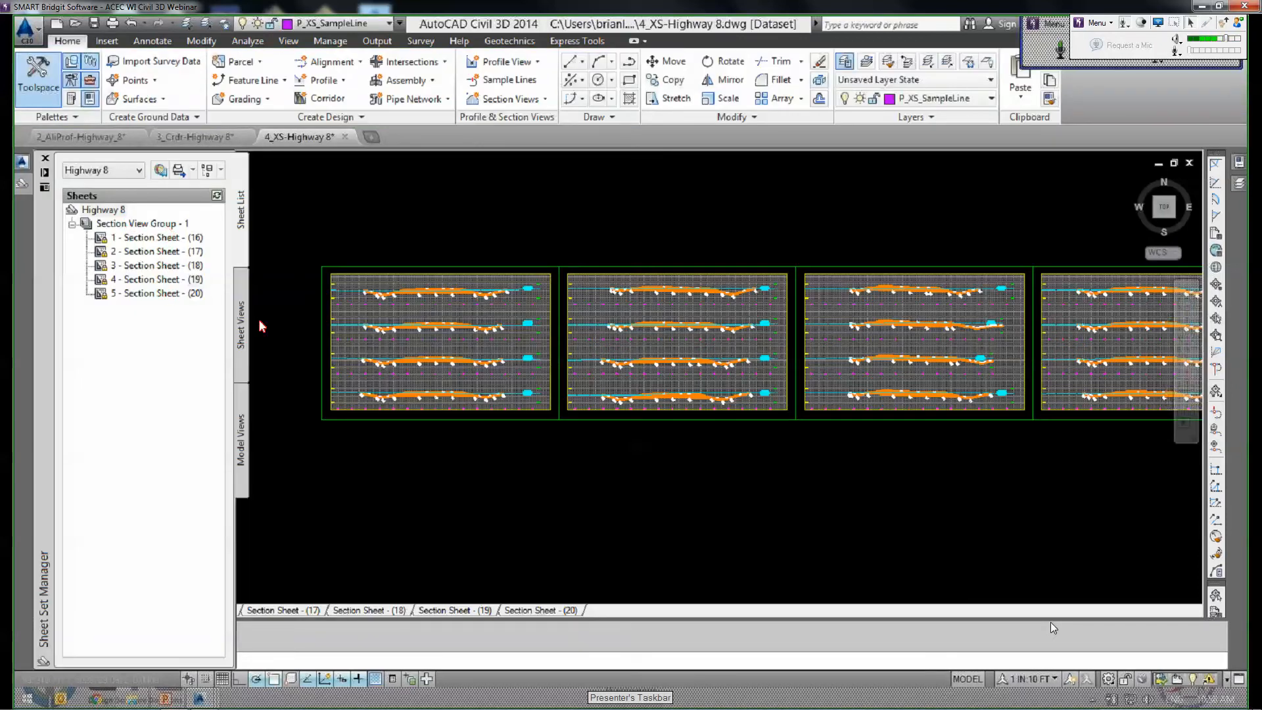
Inspect the section views and title block on the Section Sheet - (17) layout, and return to model space.
left_click(306, 613)
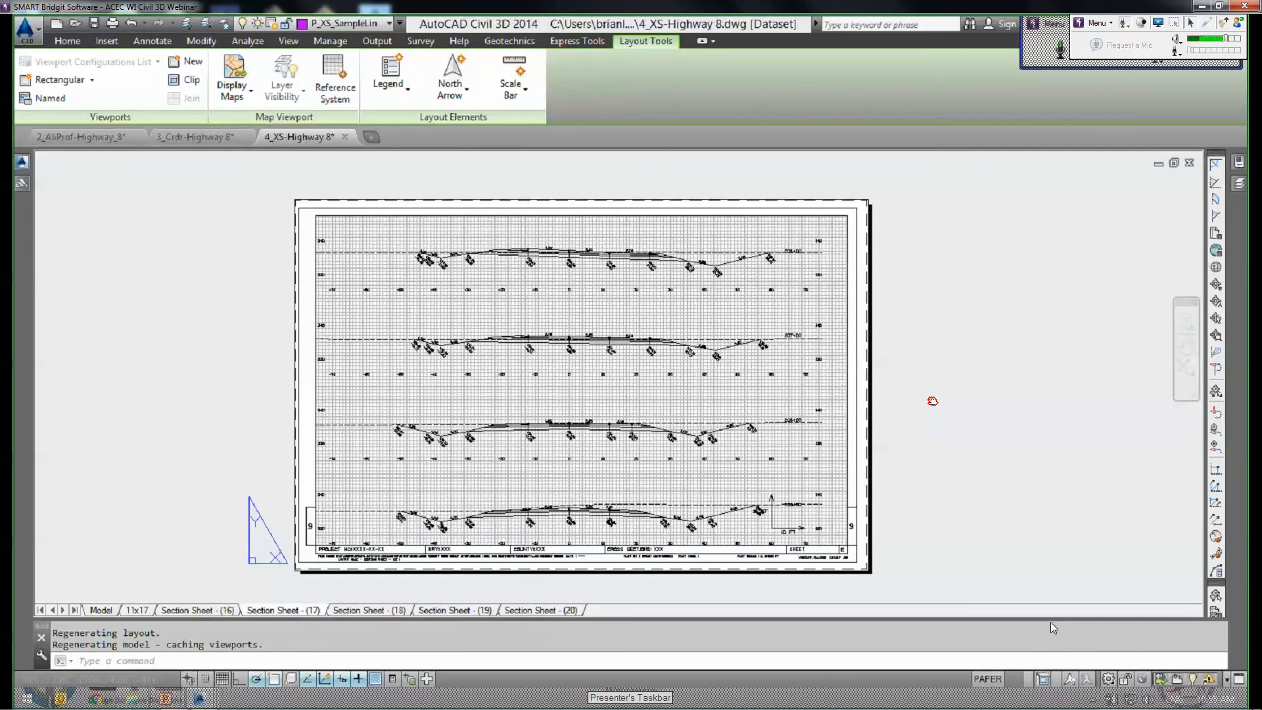
middle_click_drag(639, 361, 723, 432)
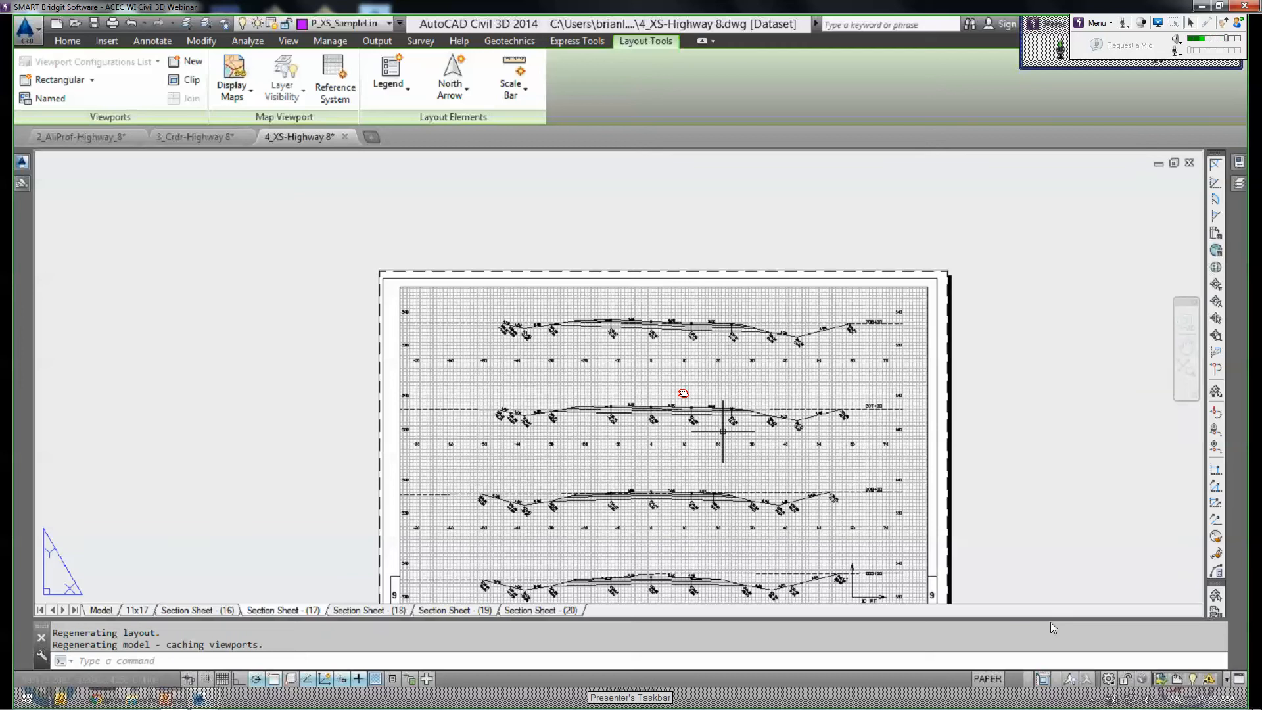
scroll(723, 431, "up", 3)
scroll(704, 443, "down", 3)
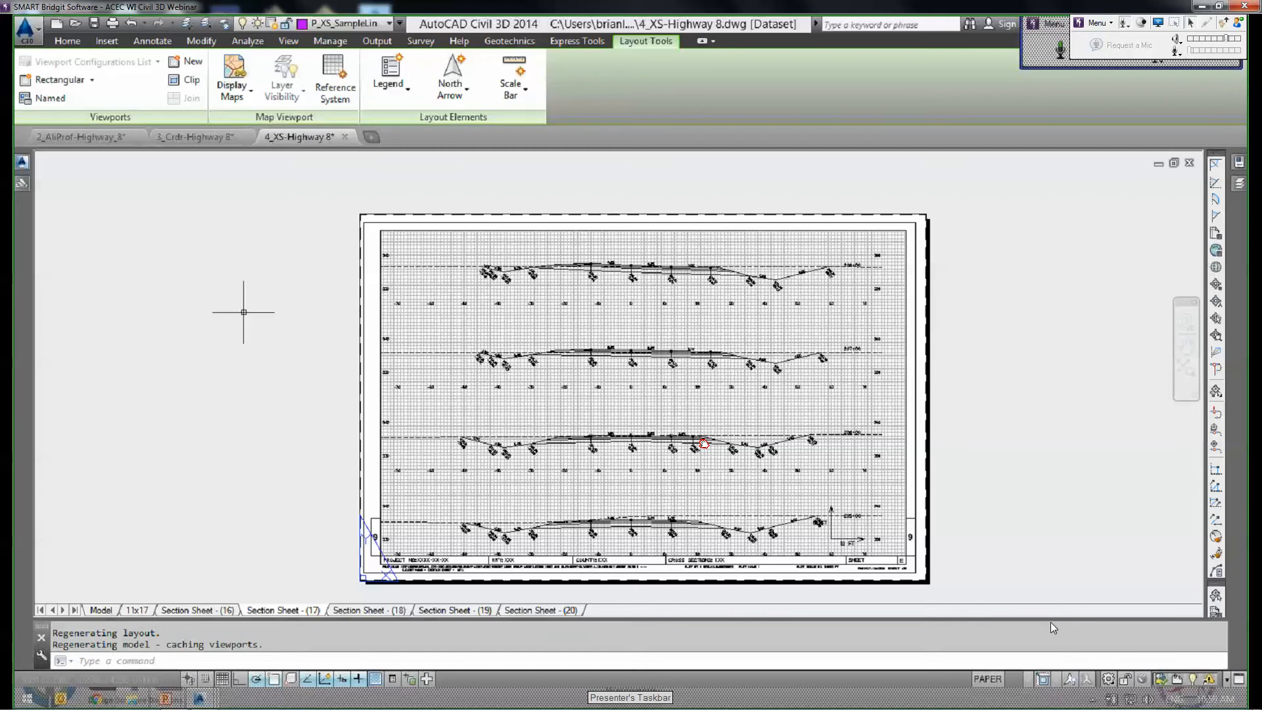
left_click(101, 610)
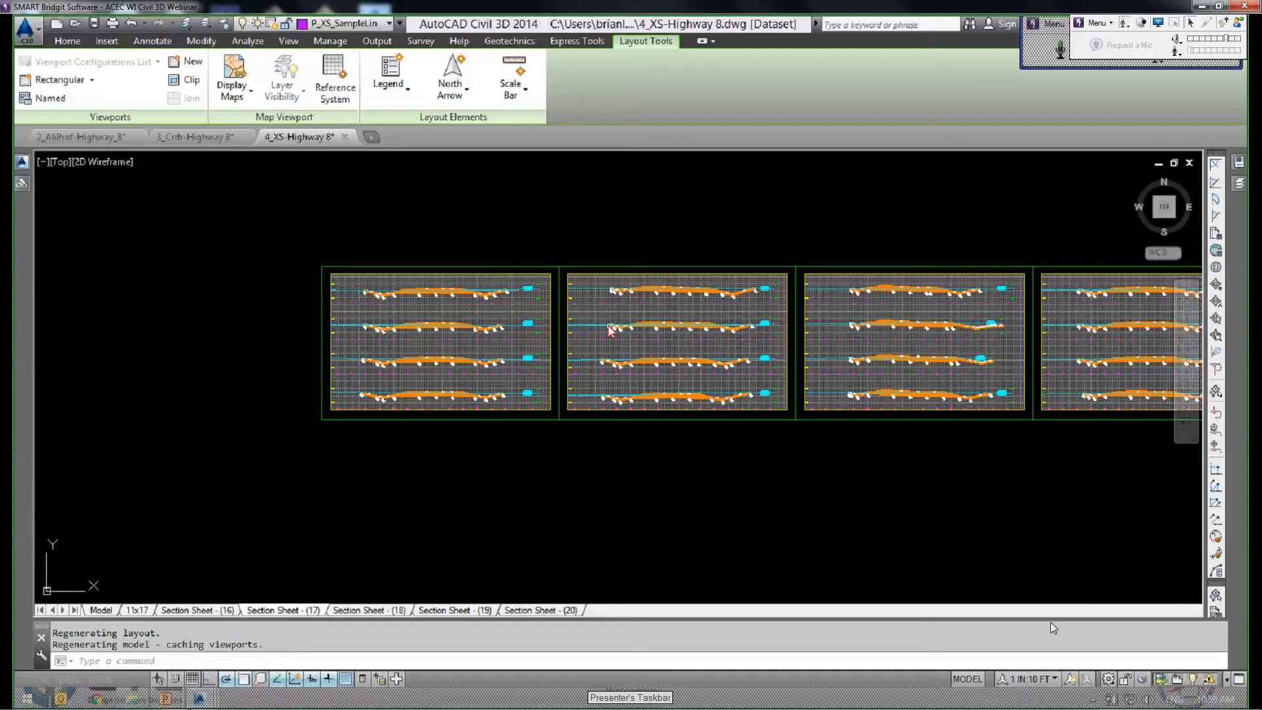
key("Escape")
key("Escape")
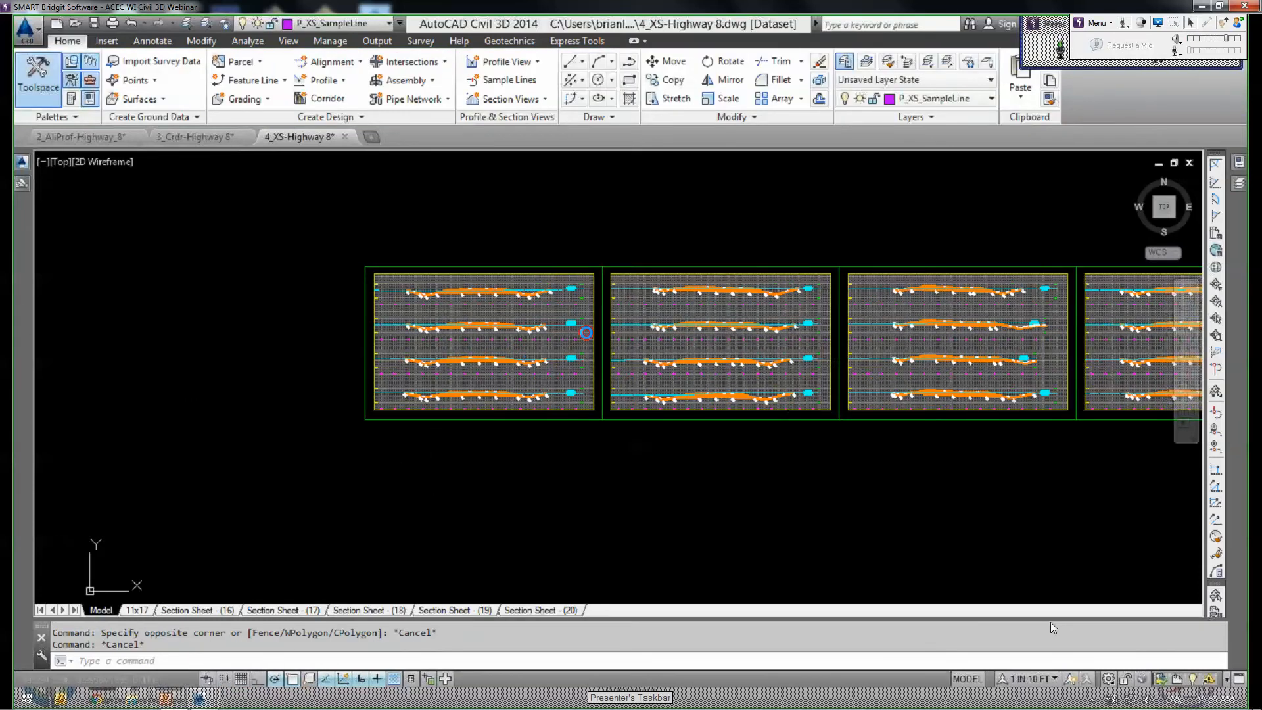
Start creating sample lines on alignment 8 near the side-road intersection and make Cross Sections the current sample line group.
scroll(821, 365, "down", 6)
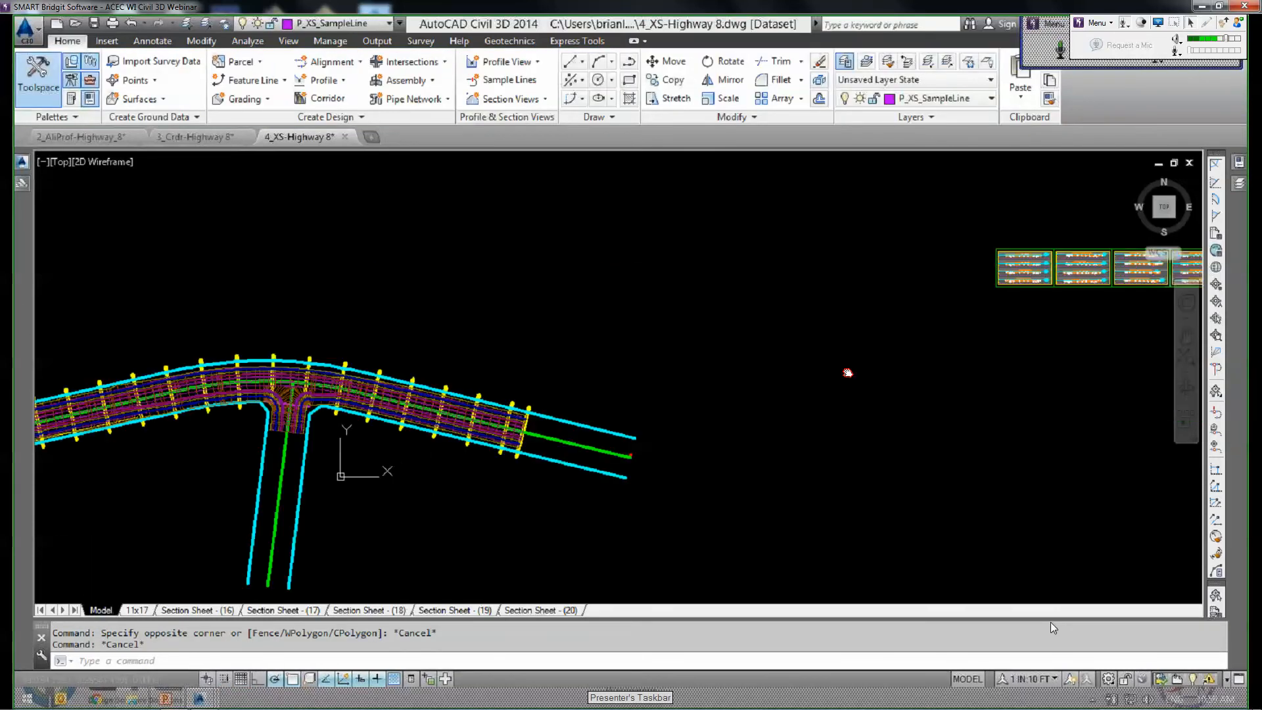
middle_click_drag(404, 470, 556, 466)
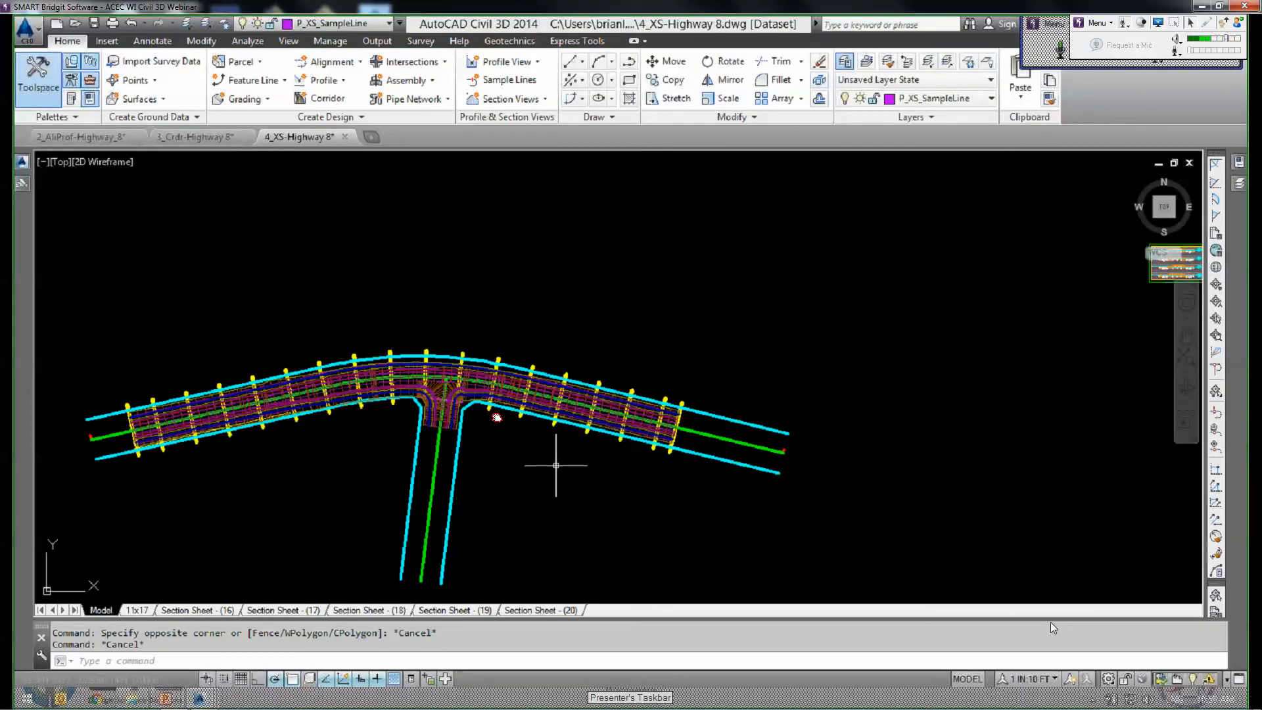
scroll(430, 362, "up", 6)
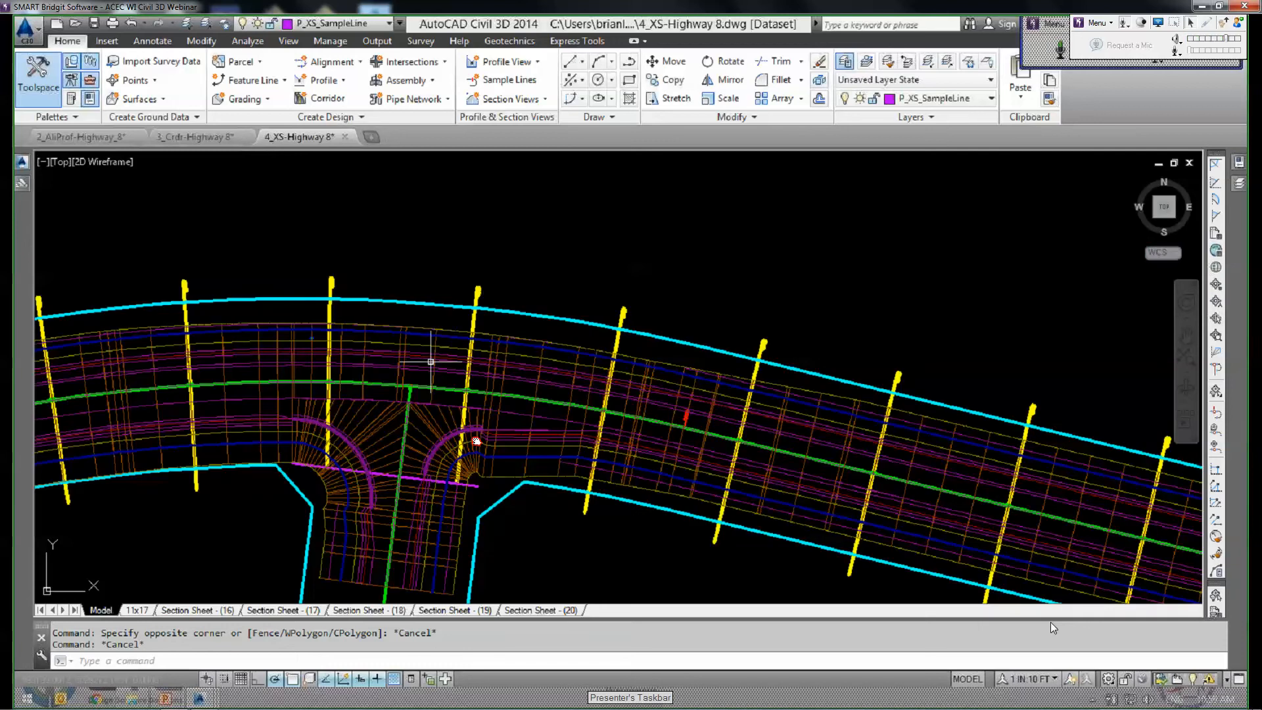
scroll(430, 362, "up", 2)
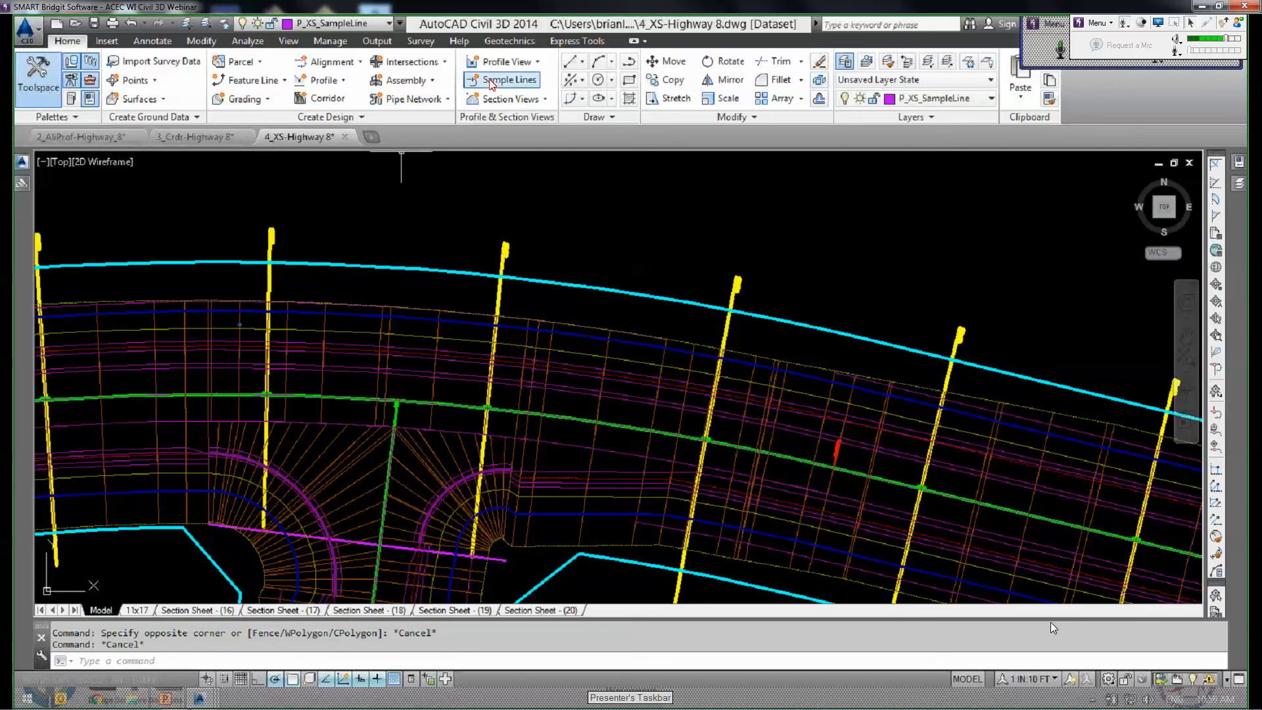
left_click(490, 86)
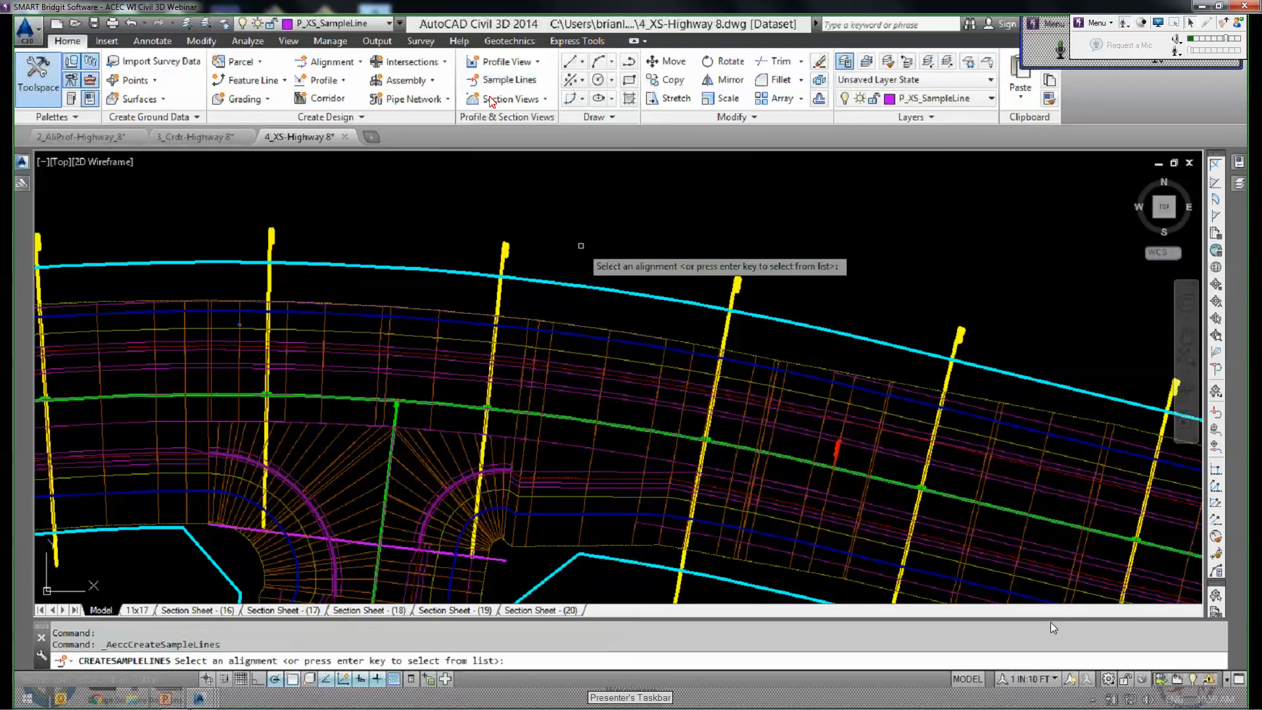
key("Return")
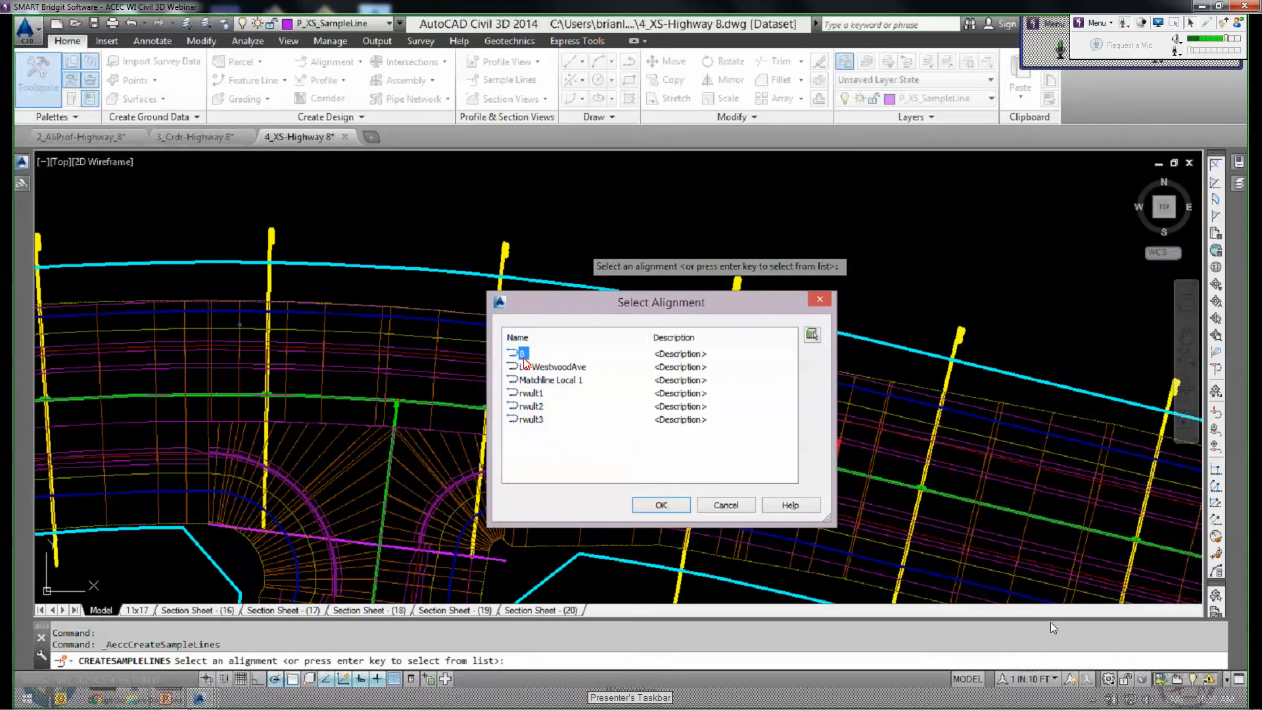
left_click(661, 505)
left_click(473, 177)
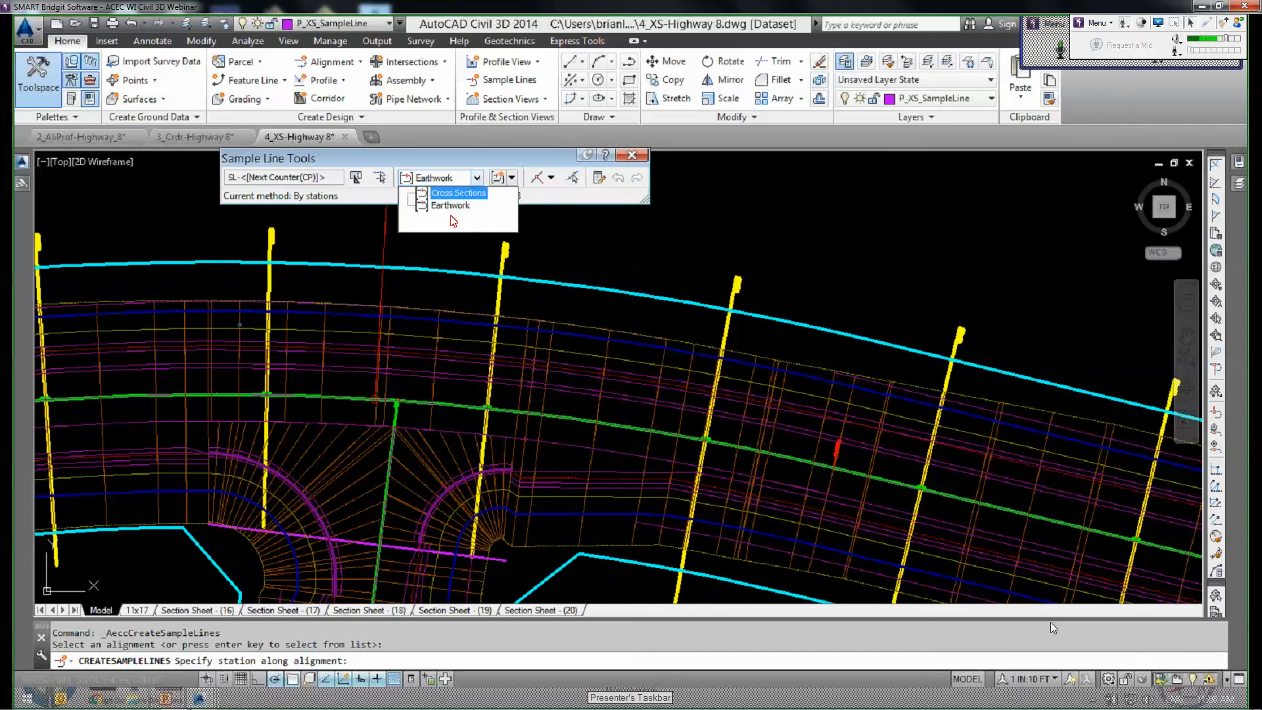
left_click(458, 193)
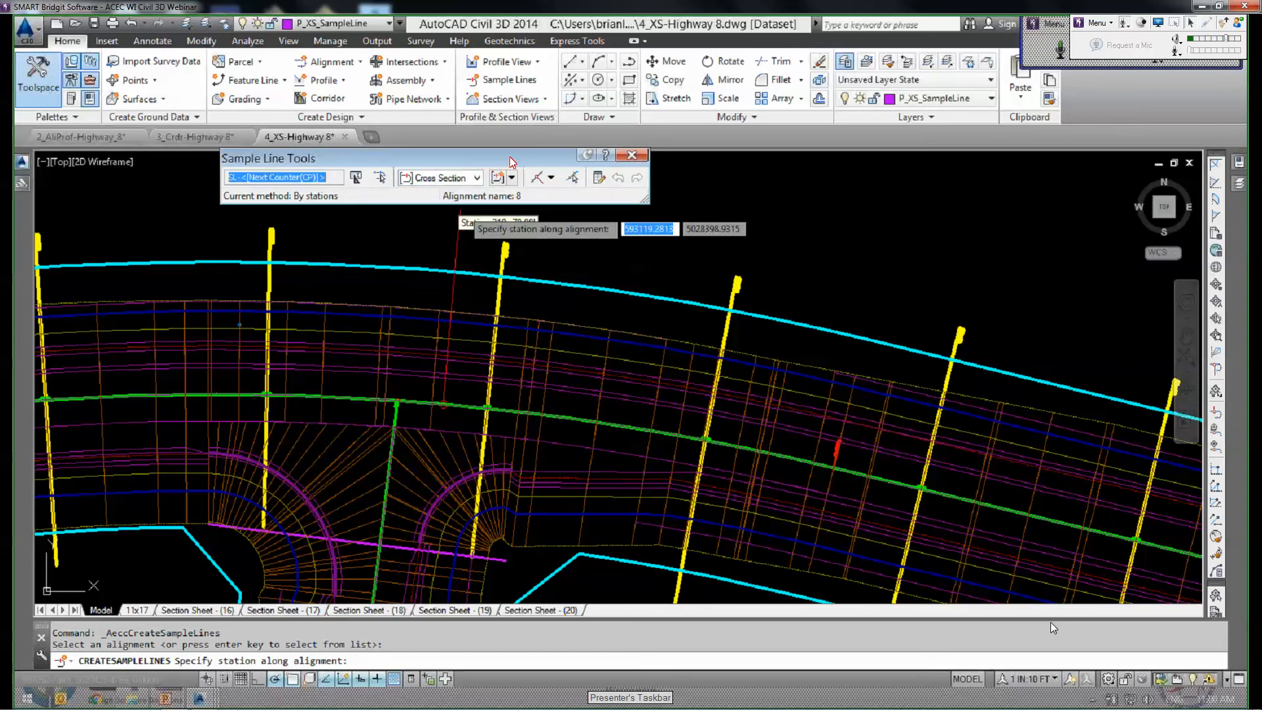
left_click_drag(511, 157, 541, 155)
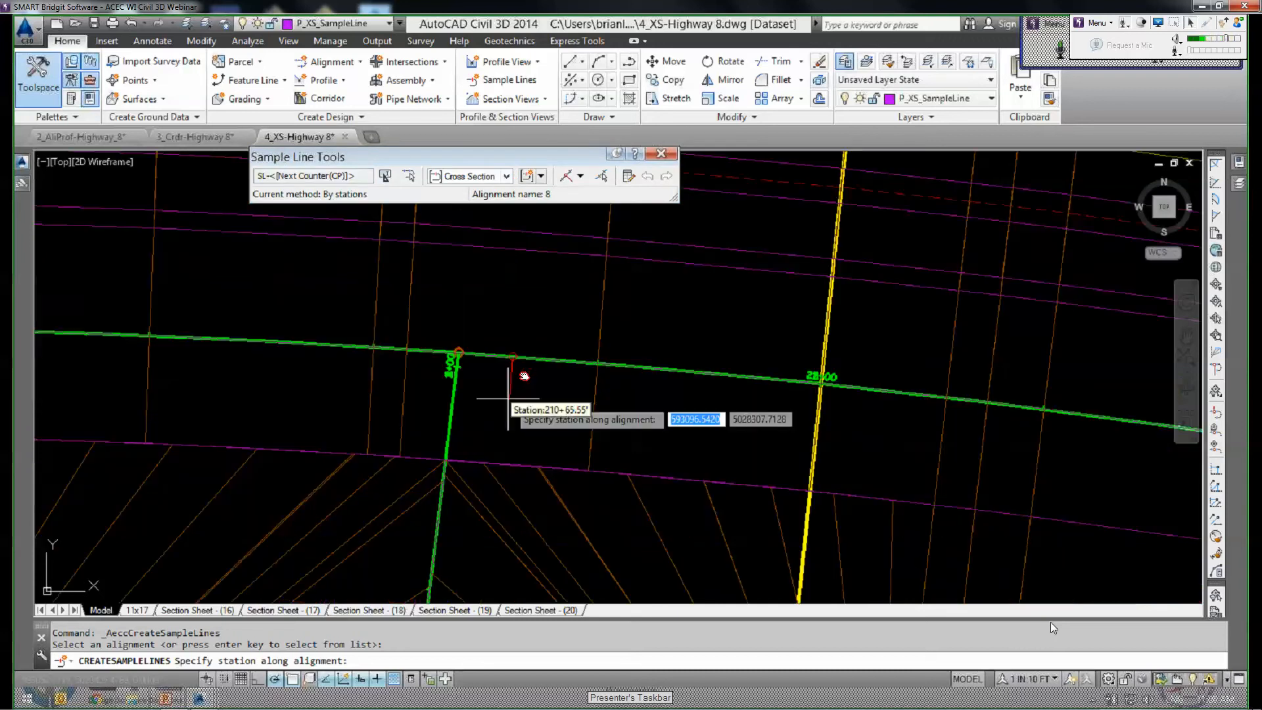
Place a sample line at the side-road centerline's endpoint on alignment 8, accepting the 75-foot left and right swath widths.
scroll(523, 373, "up", 4)
scroll(524, 375, "up", 2)
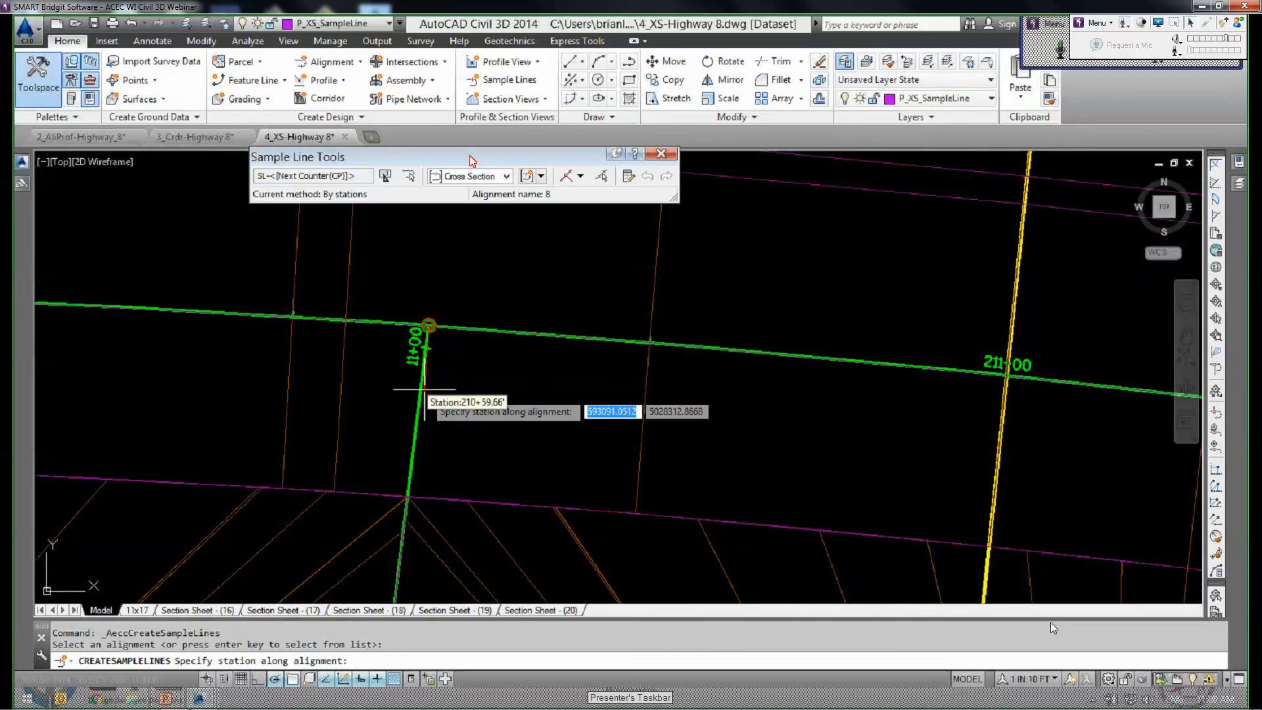
right_click(477, 131, "shift")
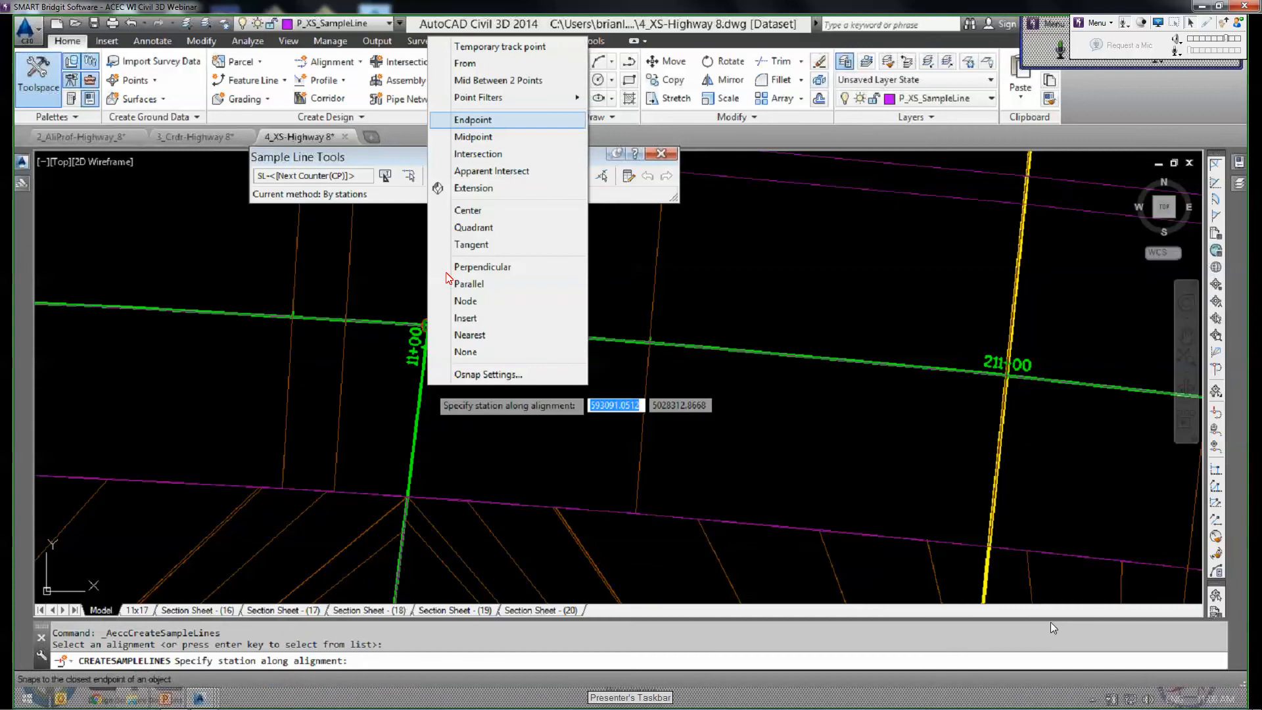
left_click(472, 120)
left_click(429, 326)
key("Return")
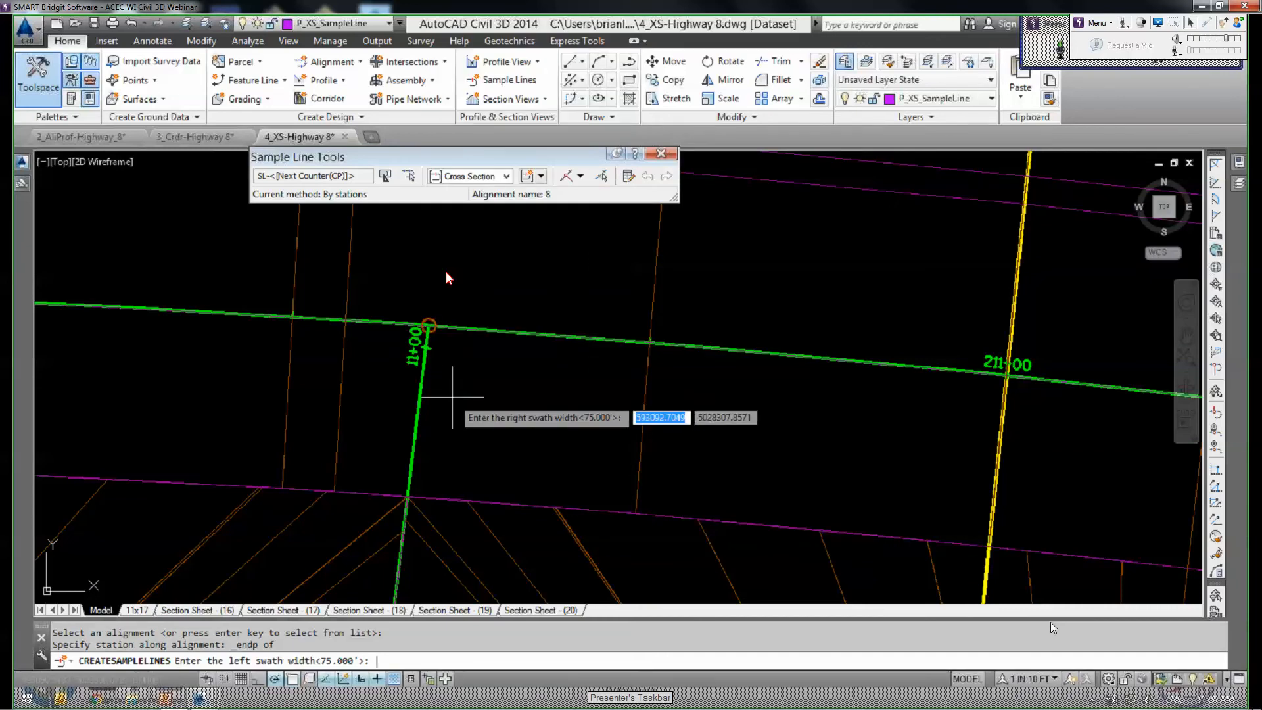
key("Return")
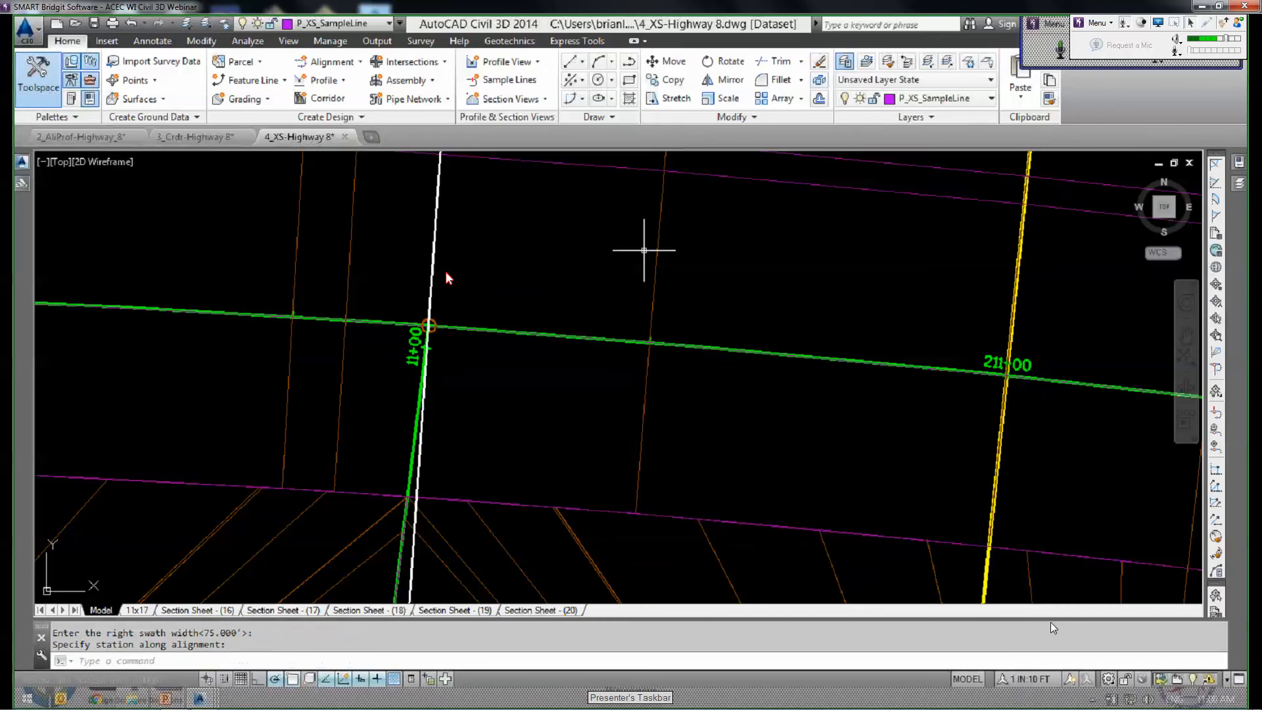
Shorten the new sample line's lower end so it stops at the magenta line crossing the side road.
scroll(651, 263, "down", 3)
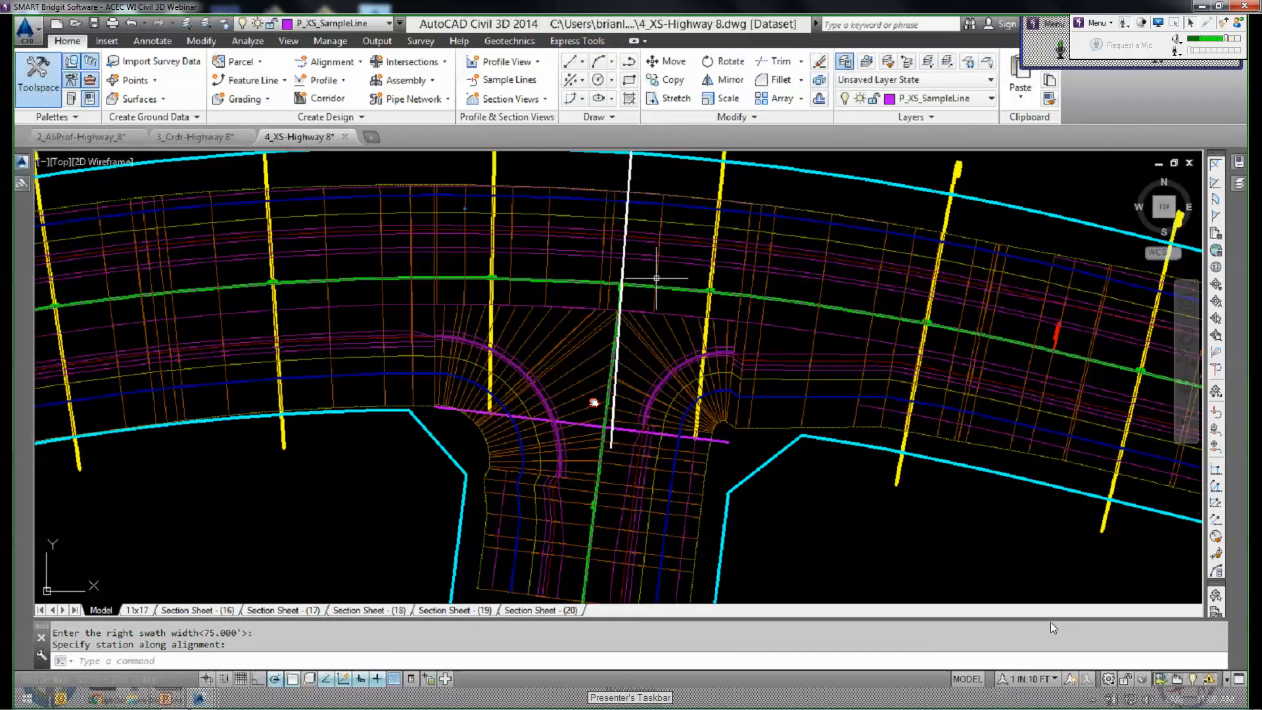
scroll(647, 379, "up", 4)
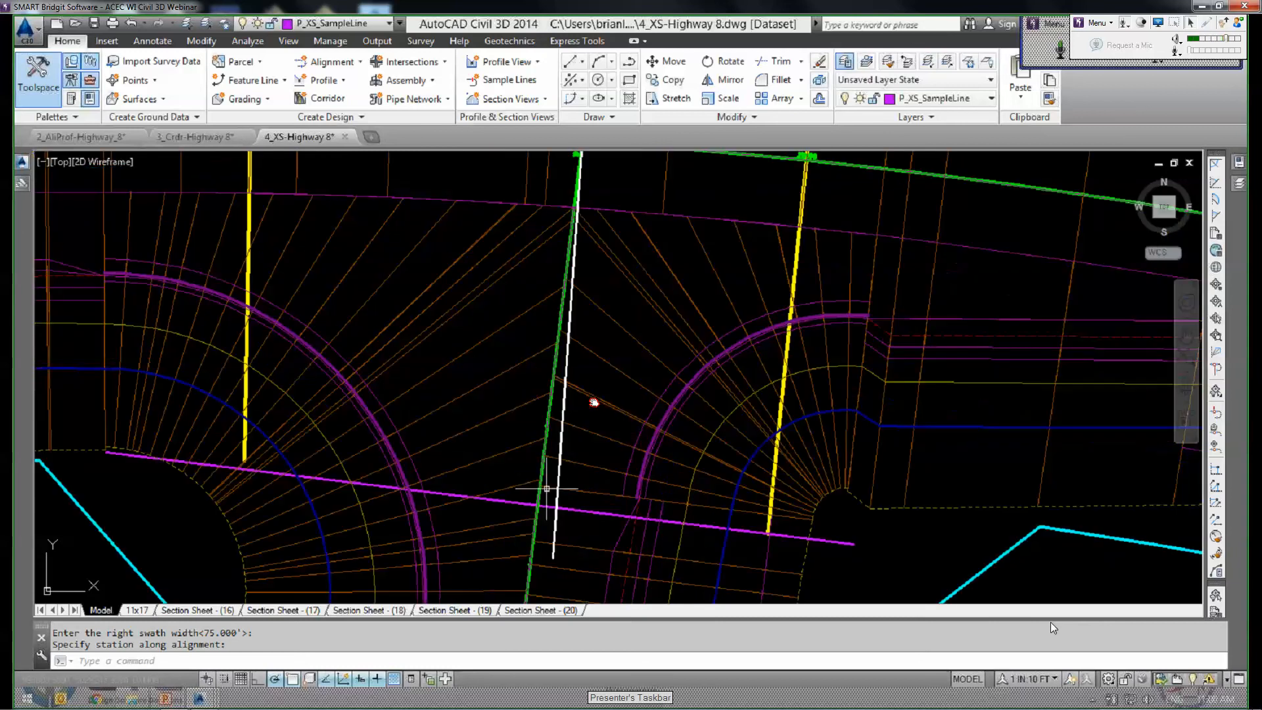
key("Escape")
left_click(561, 500)
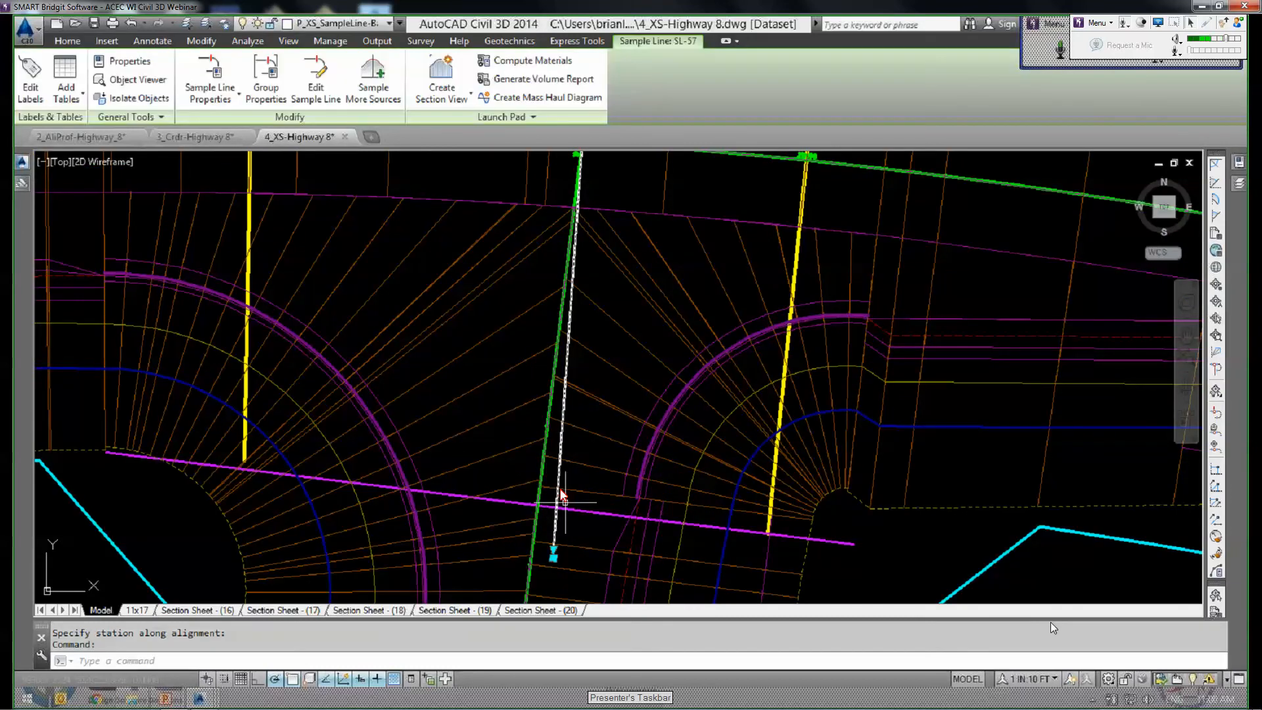
scroll(562, 495, "up", 3)
left_click(543, 538)
left_click(550, 430)
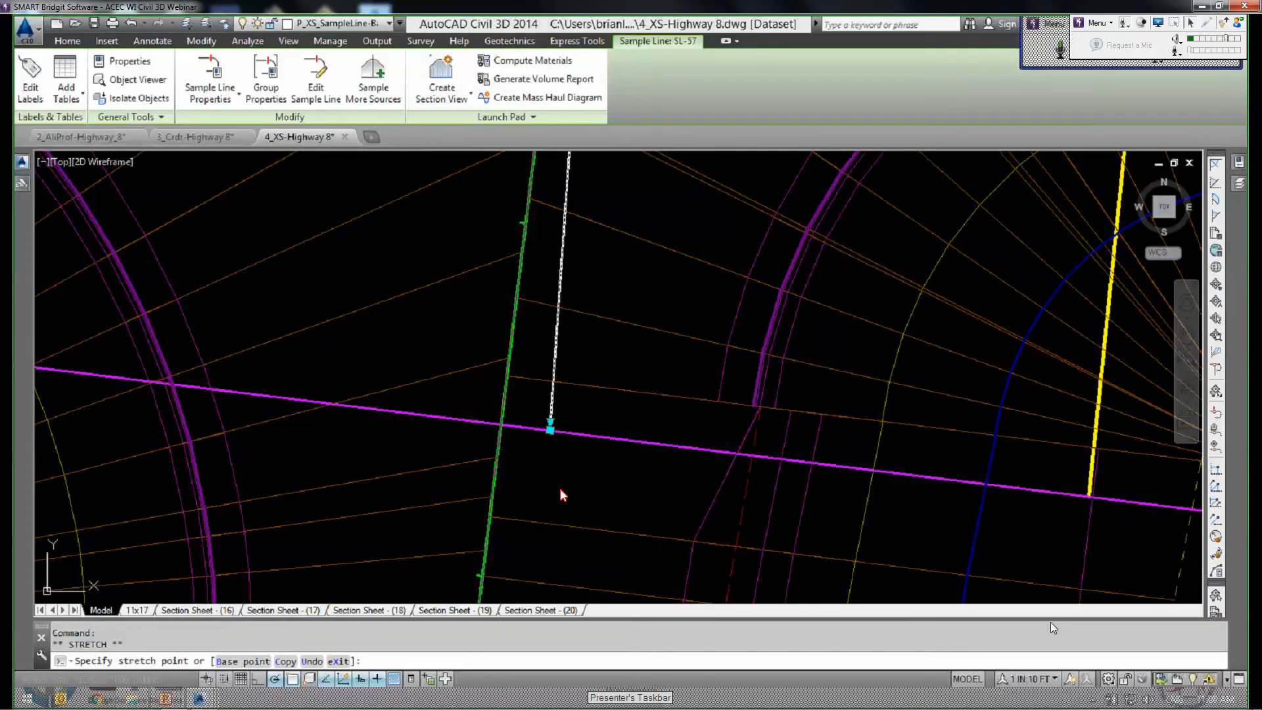
key("Escape")
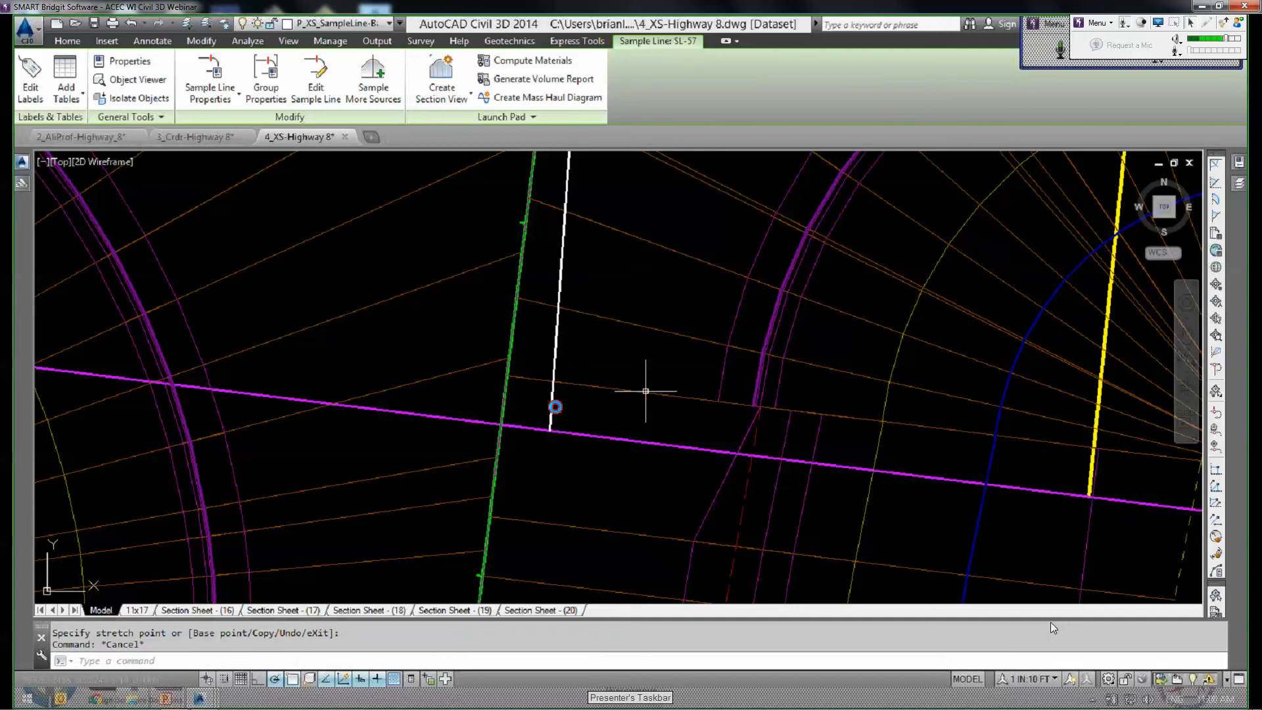
key("Escape")
scroll(503, 360, "down", 5)
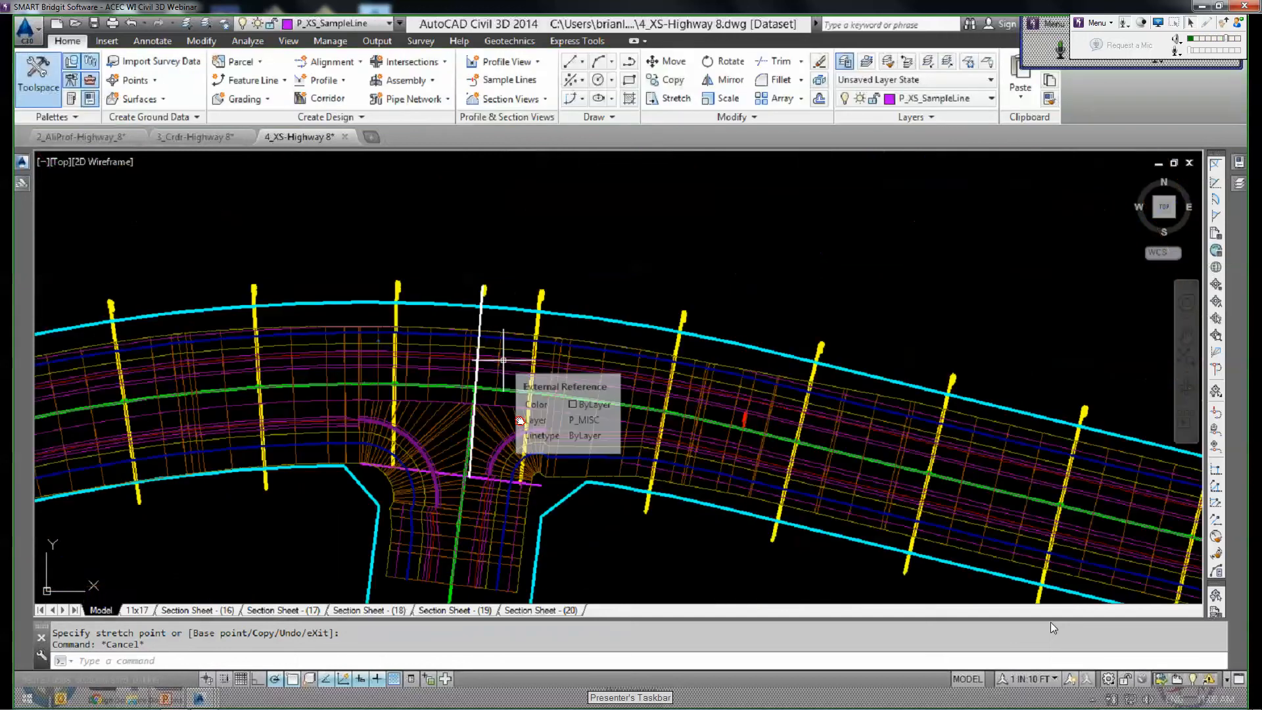
Draw a marker polyline about 150 ft long, diagonally down and away from the lower-left corner of the first section sheet.
scroll(406, 369, "down", 10)
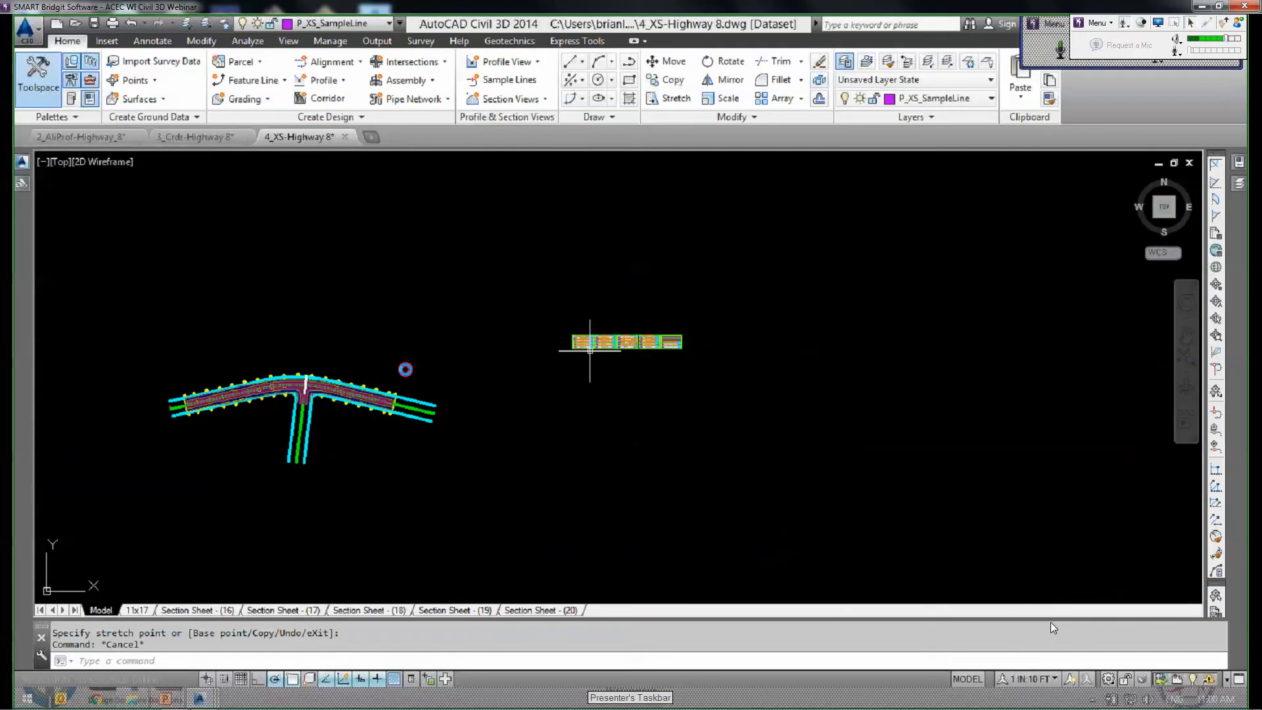
scroll(589, 350, "up", 10)
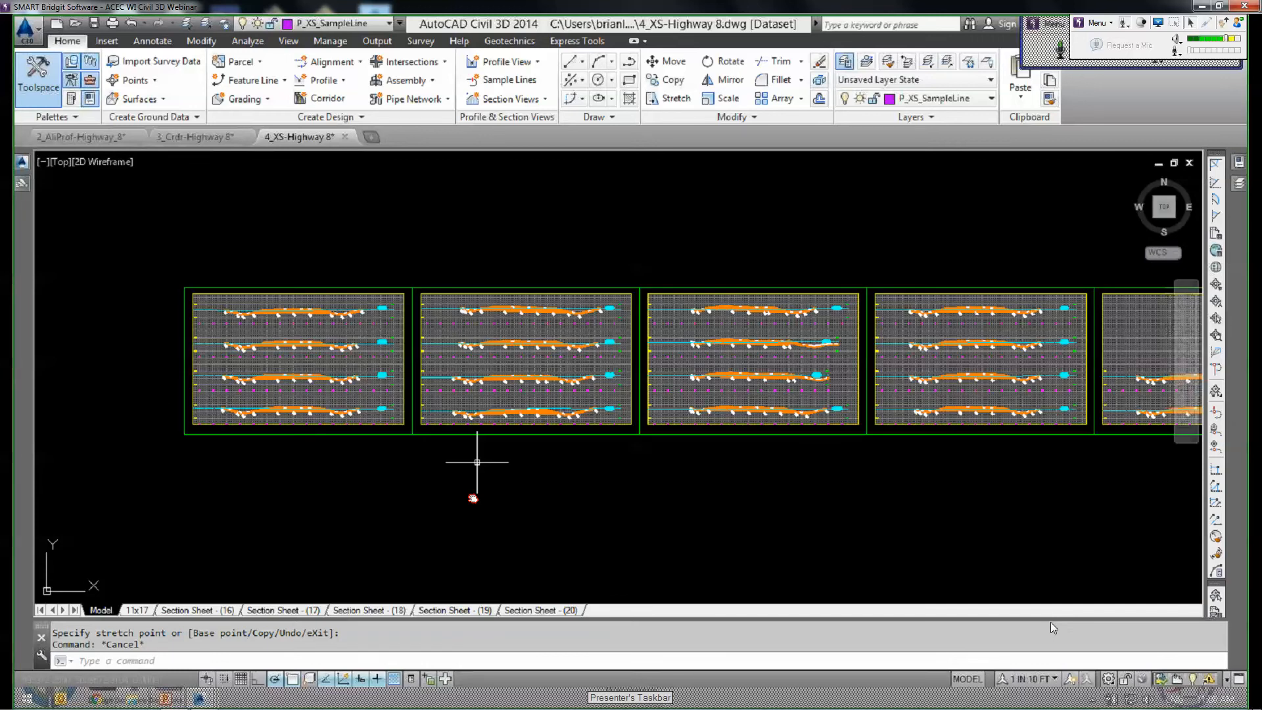
middle_click_drag(479, 460, 522, 476)
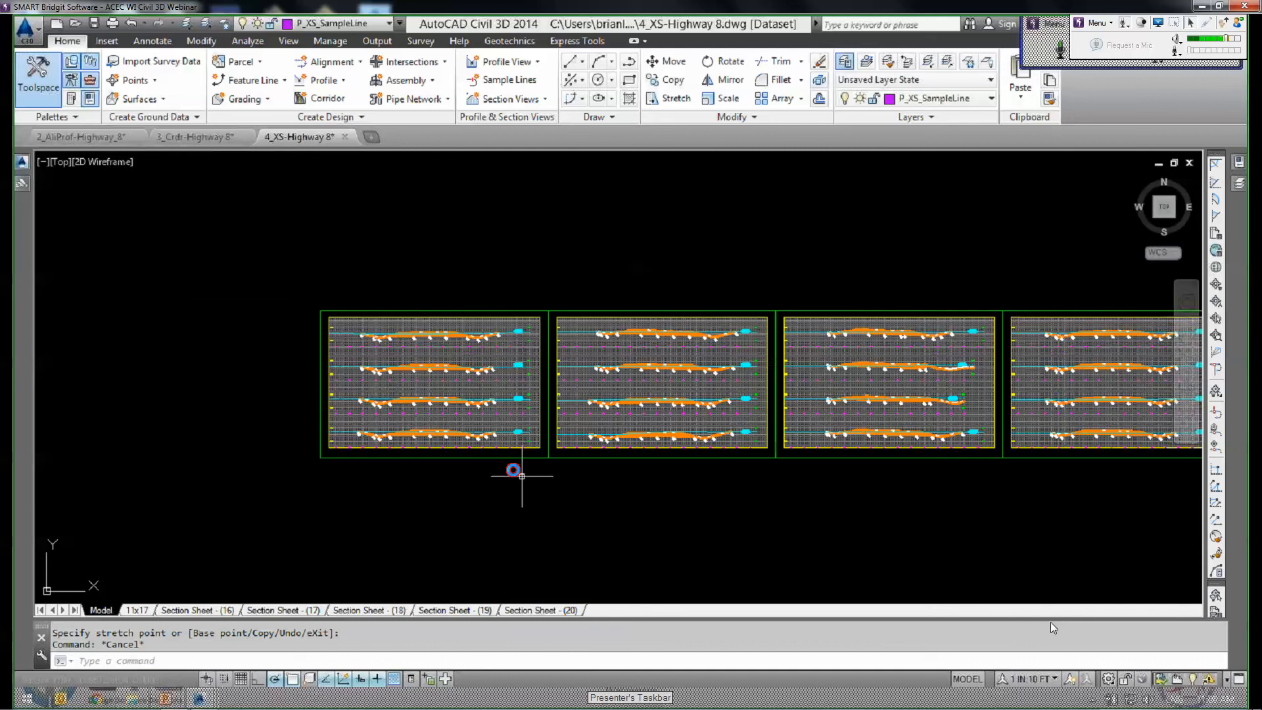
scroll(522, 476, "up", 2)
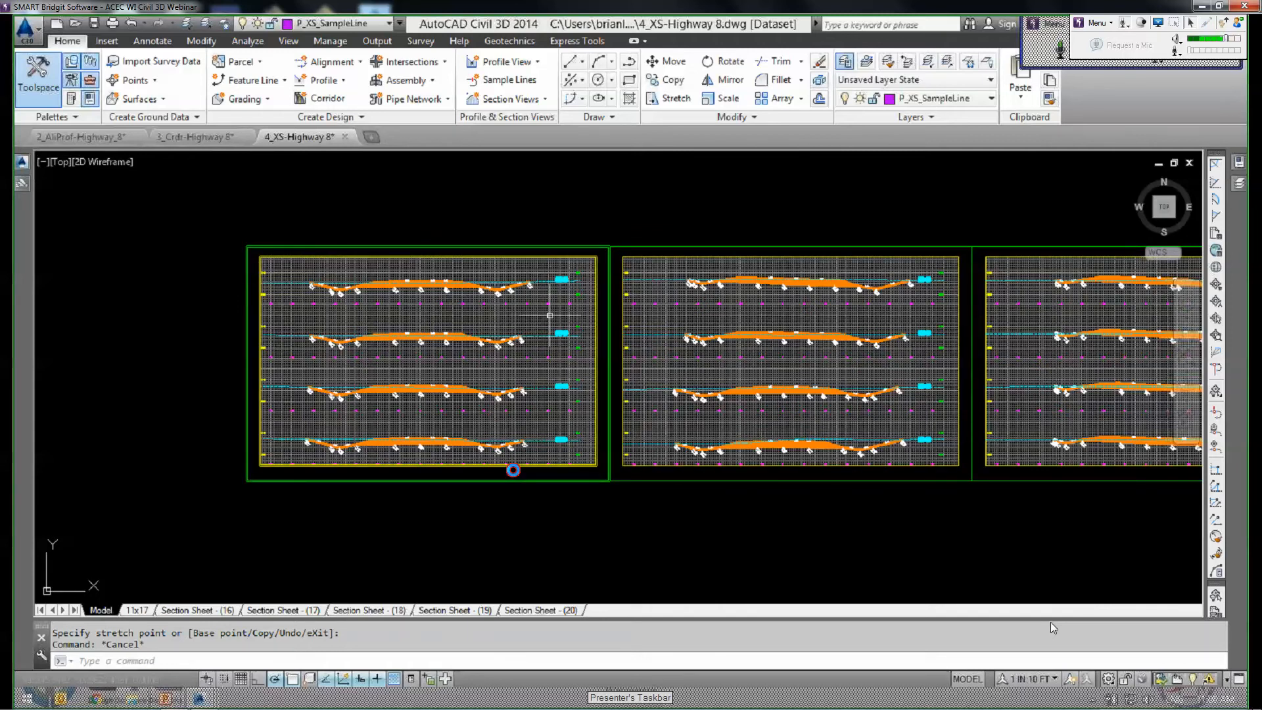
scroll(486, 472, "down", 2)
type("pl")
key("Return")
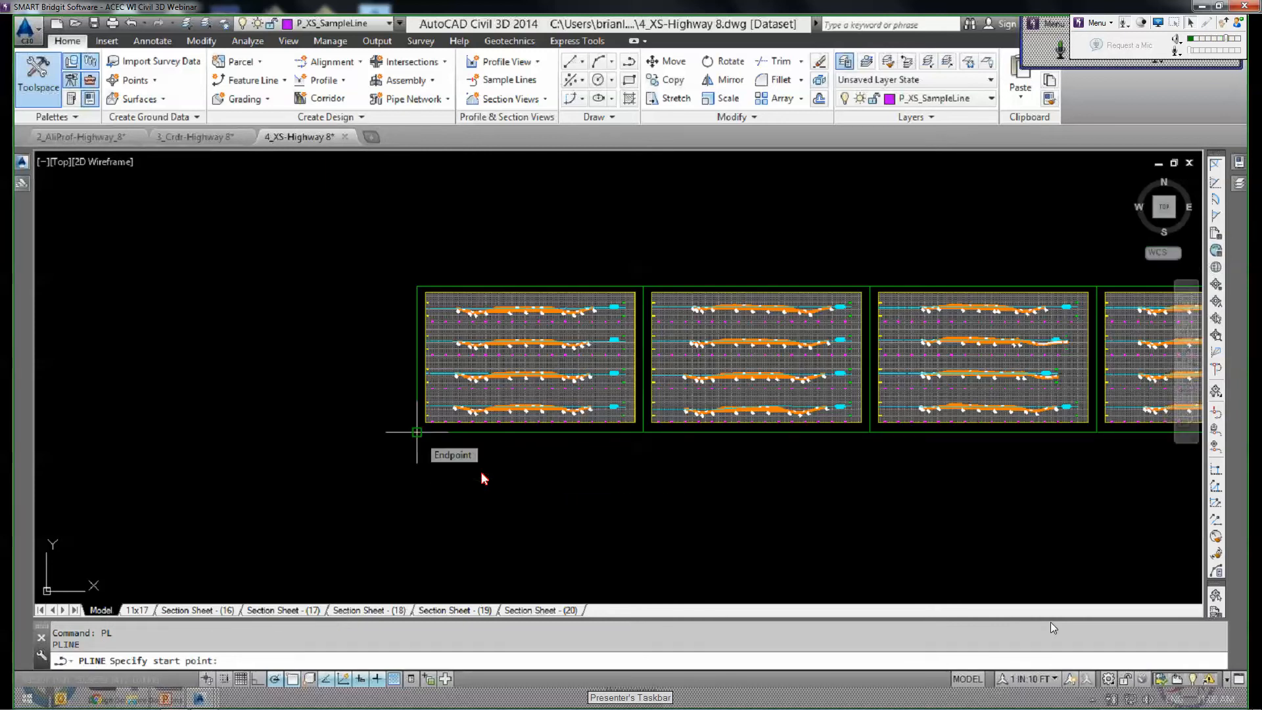
left_click(417, 433)
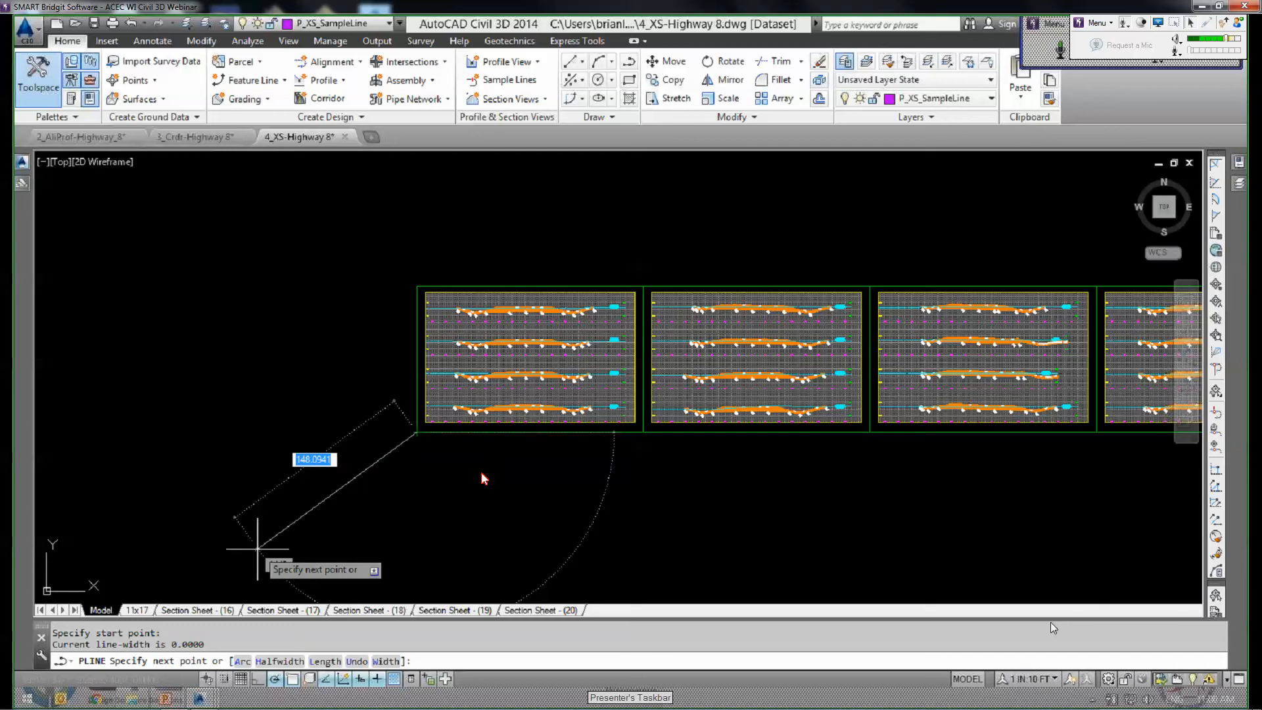
left_click(244, 532)
key("Escape")
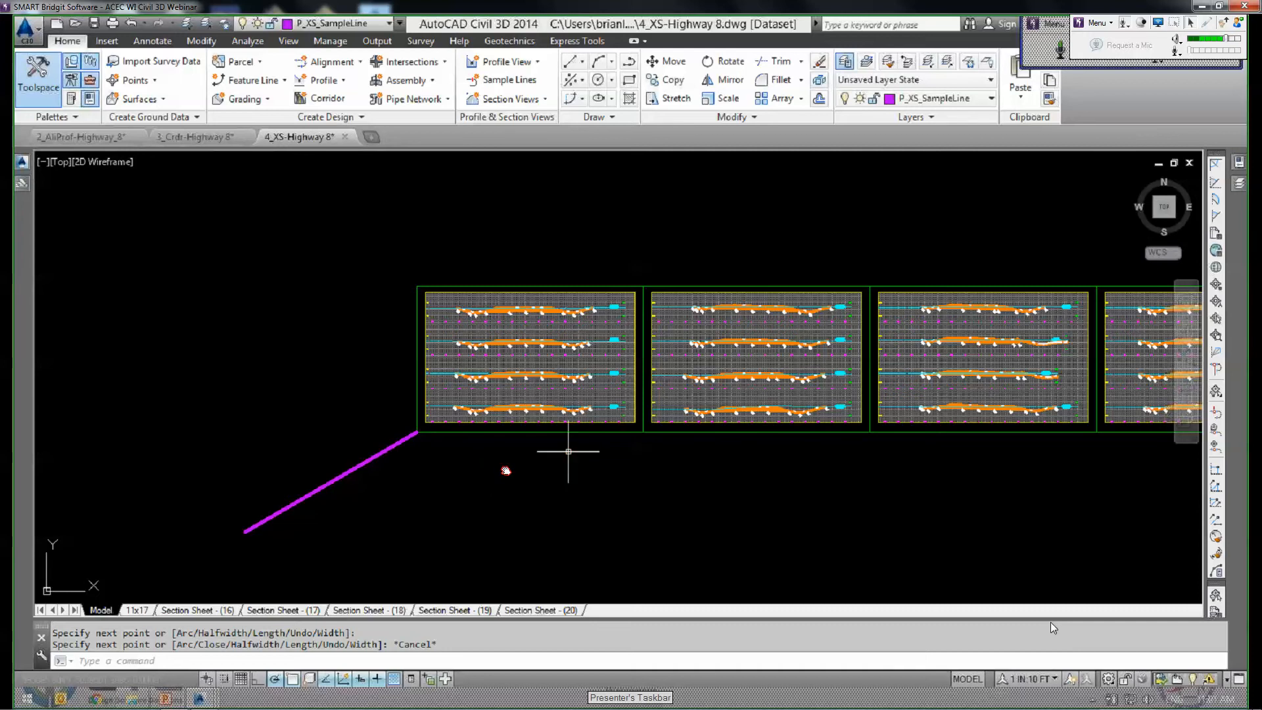
Delete Section View Group - 1 from the Cross Sections sample line group of centerline alignment 8.
middle_click_drag(568, 451, 506, 434)
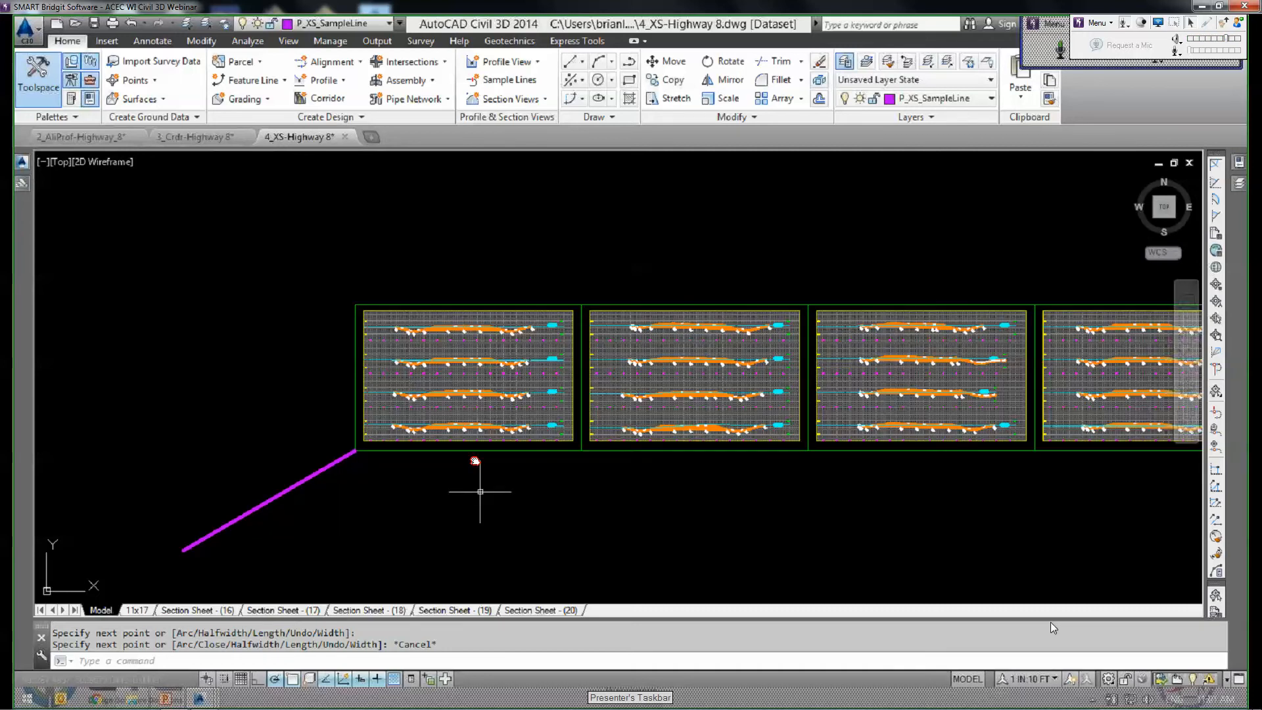
mouse_move(21, 161)
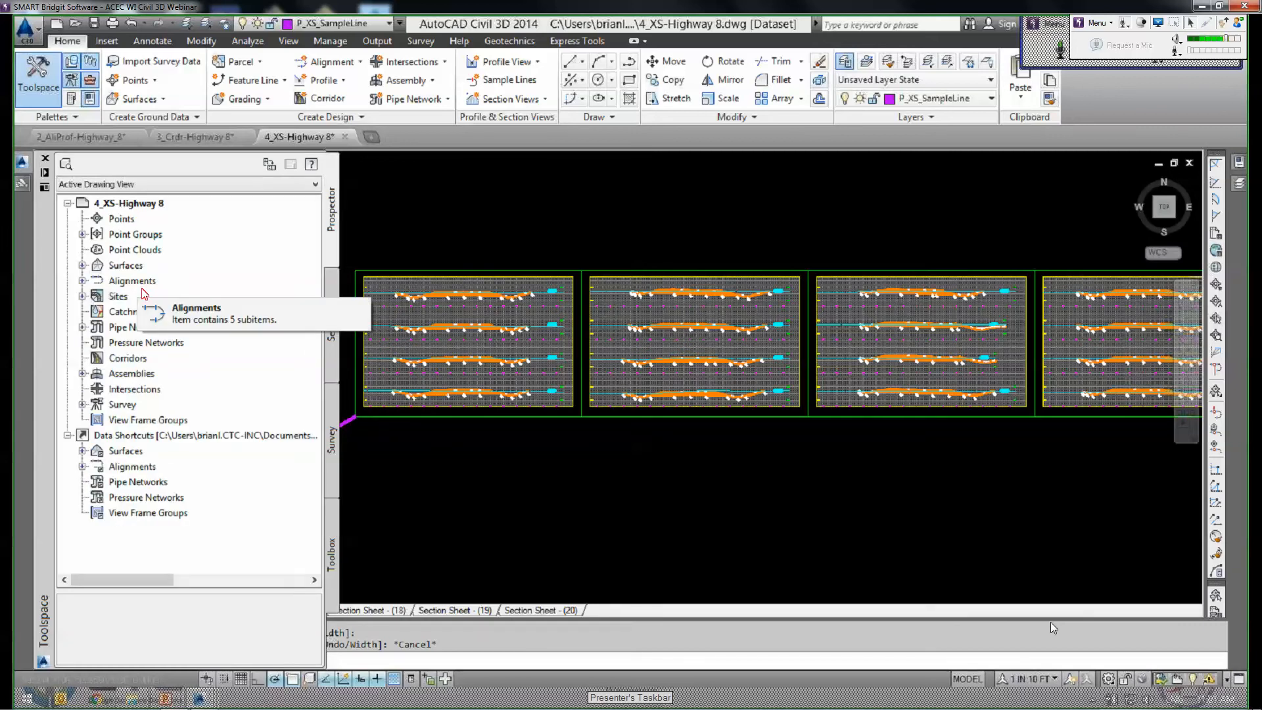
double_click(149, 300)
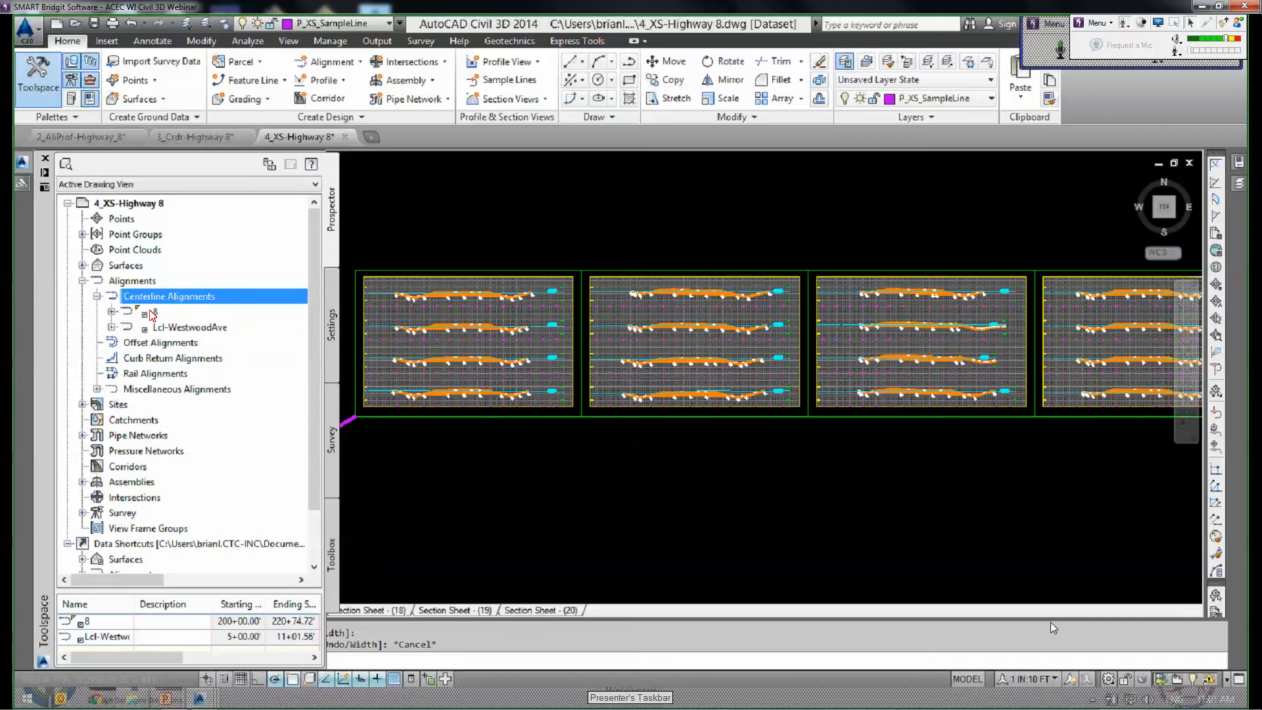
left_click(157, 313)
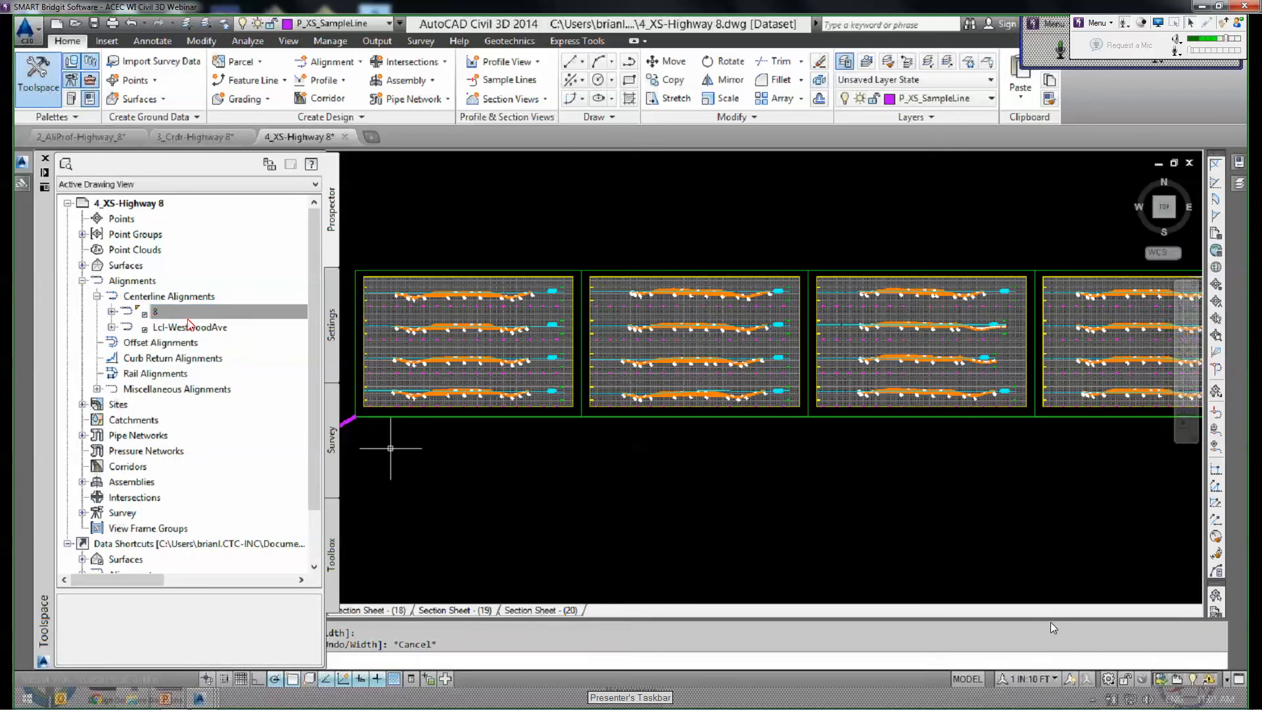
double_click(186, 375)
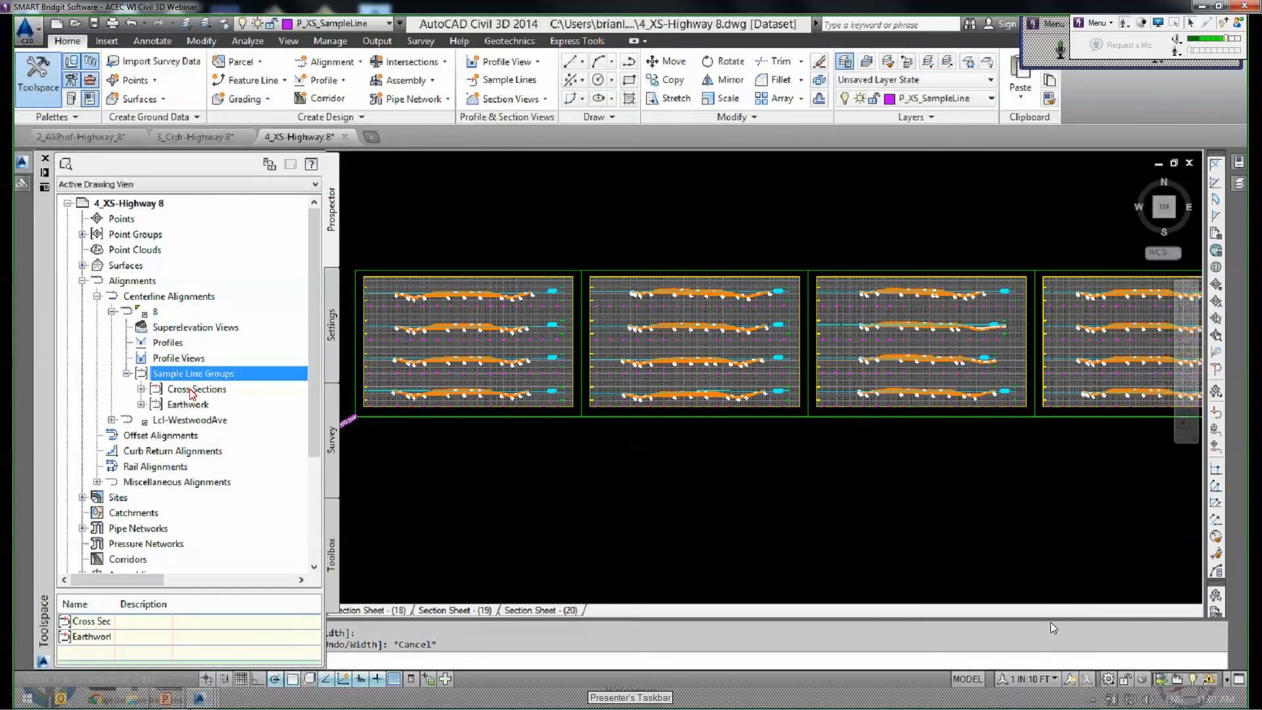
key("Down")
key("Right")
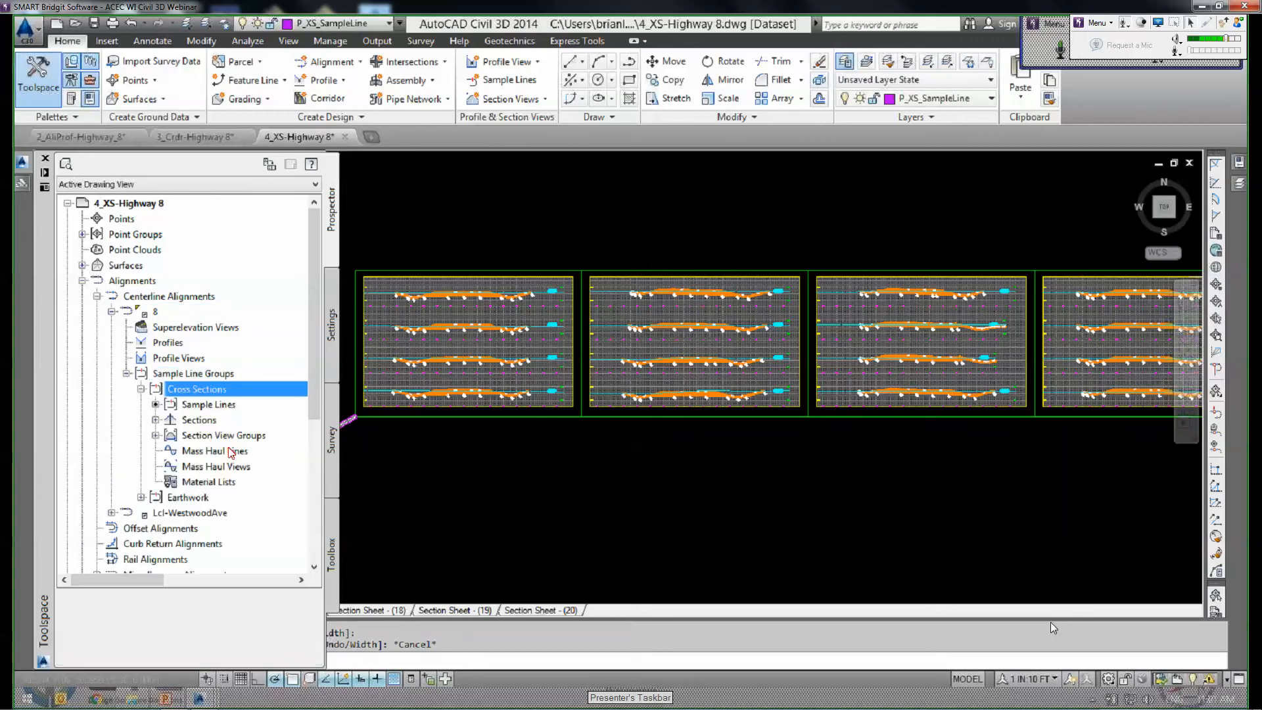
left_click(235, 453)
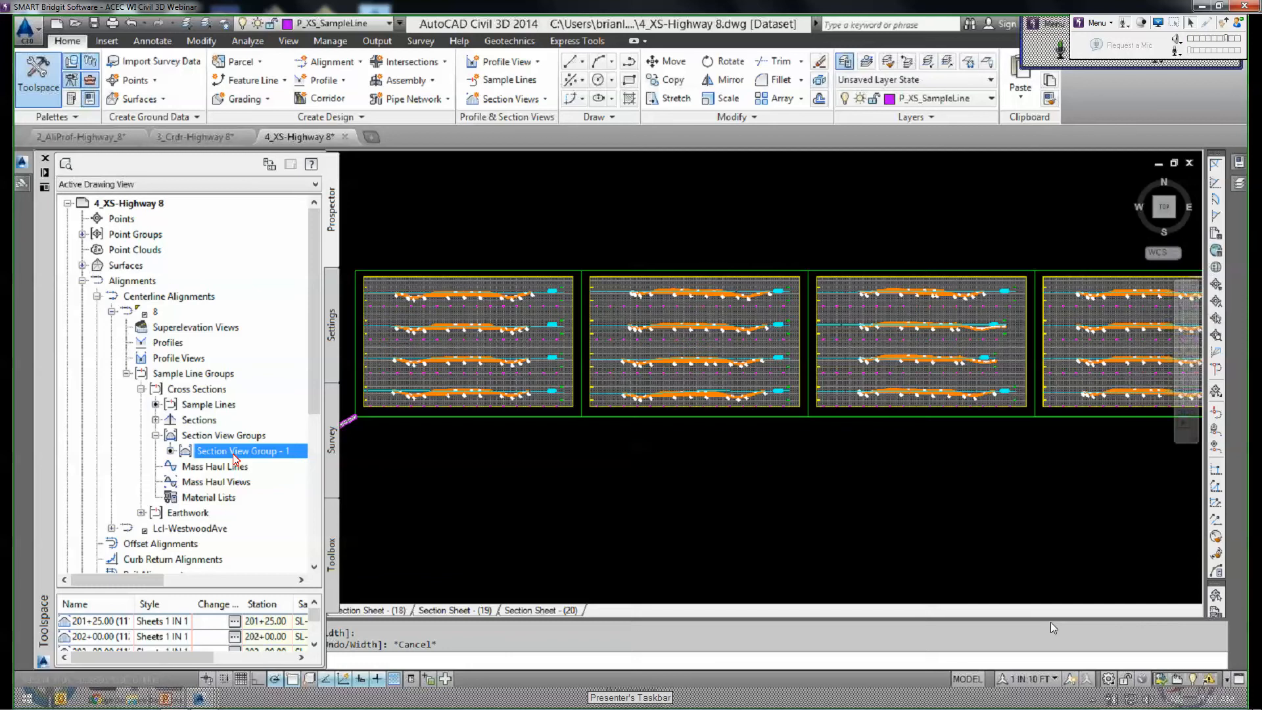
right_click(239, 452)
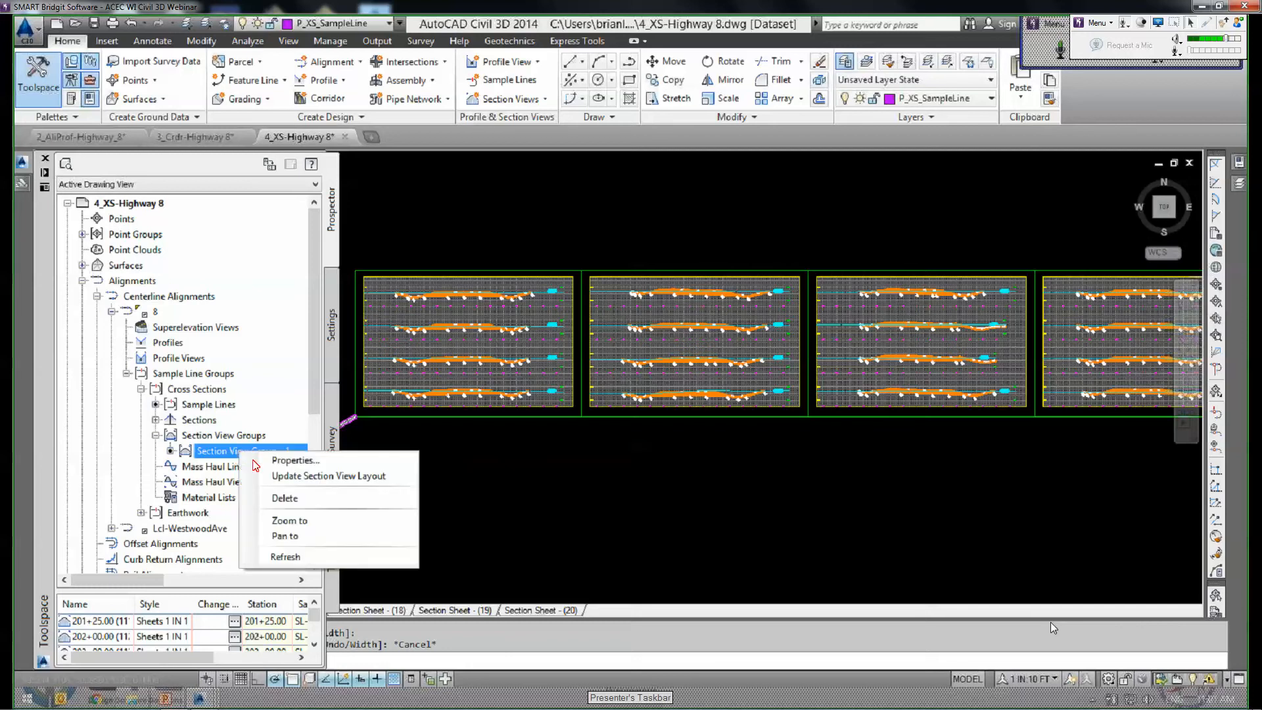
left_click(277, 498)
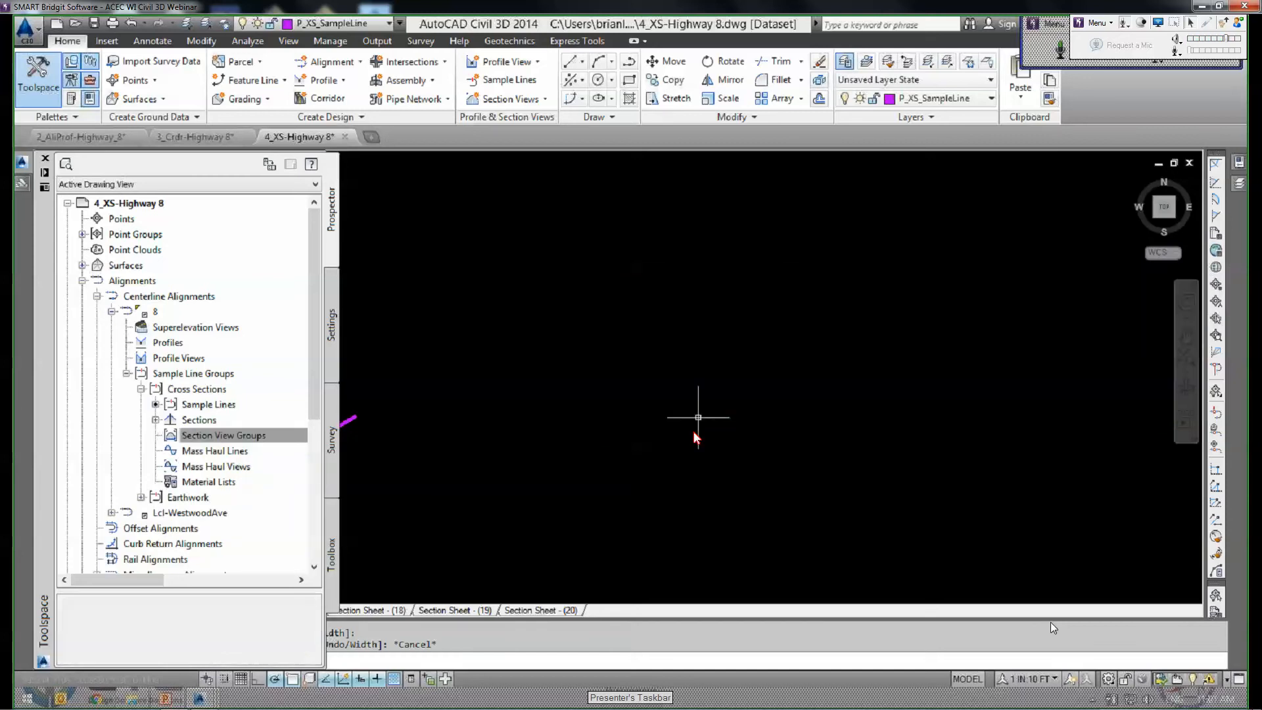
Start creating multiple section views from the yellow sample line just east of the side-road intersection.
middle_click_drag(475, 441, 605, 375)
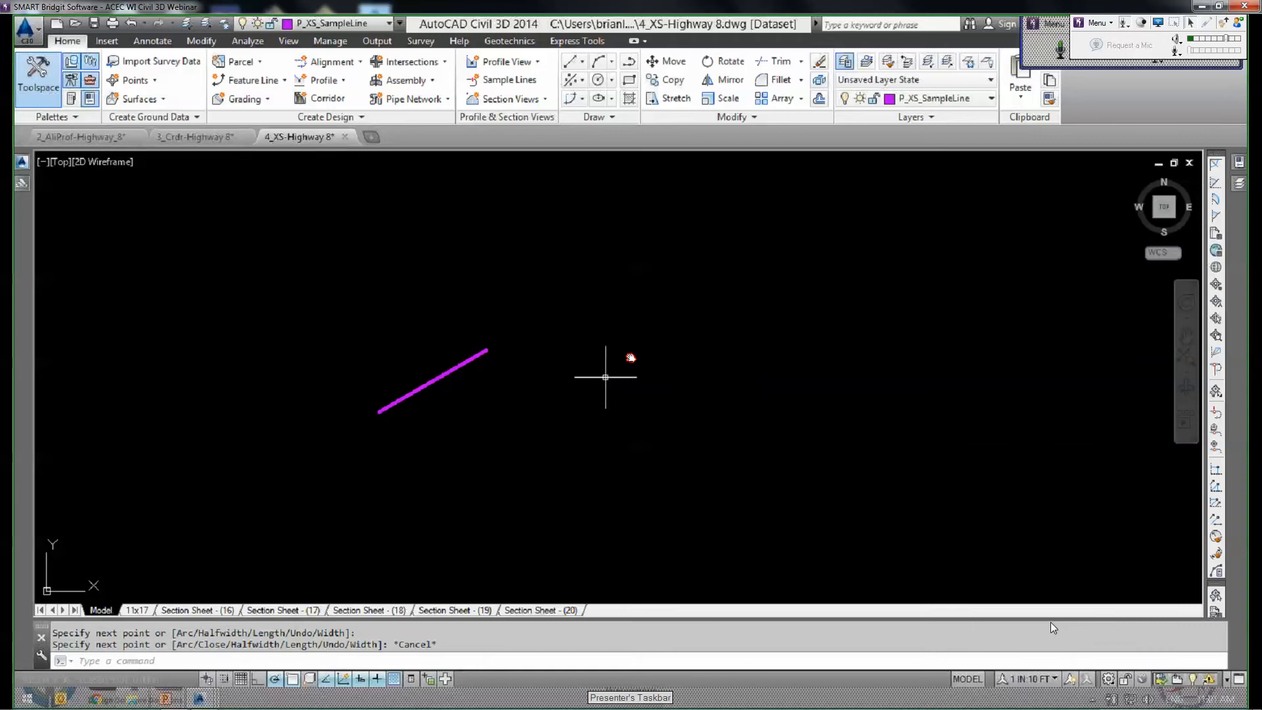
key("Escape")
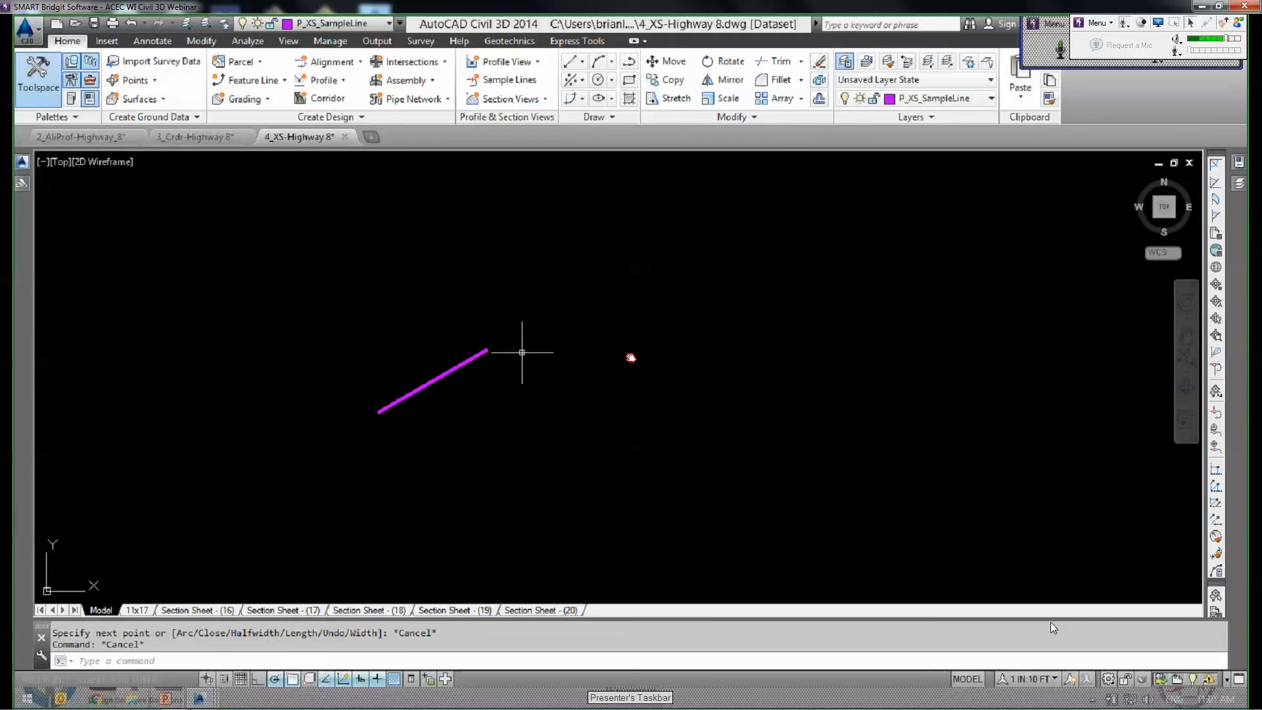
scroll(522, 352, "down", 4)
middle_click_drag(523, 353, 1114, 294)
scroll(436, 344, "up", 1)
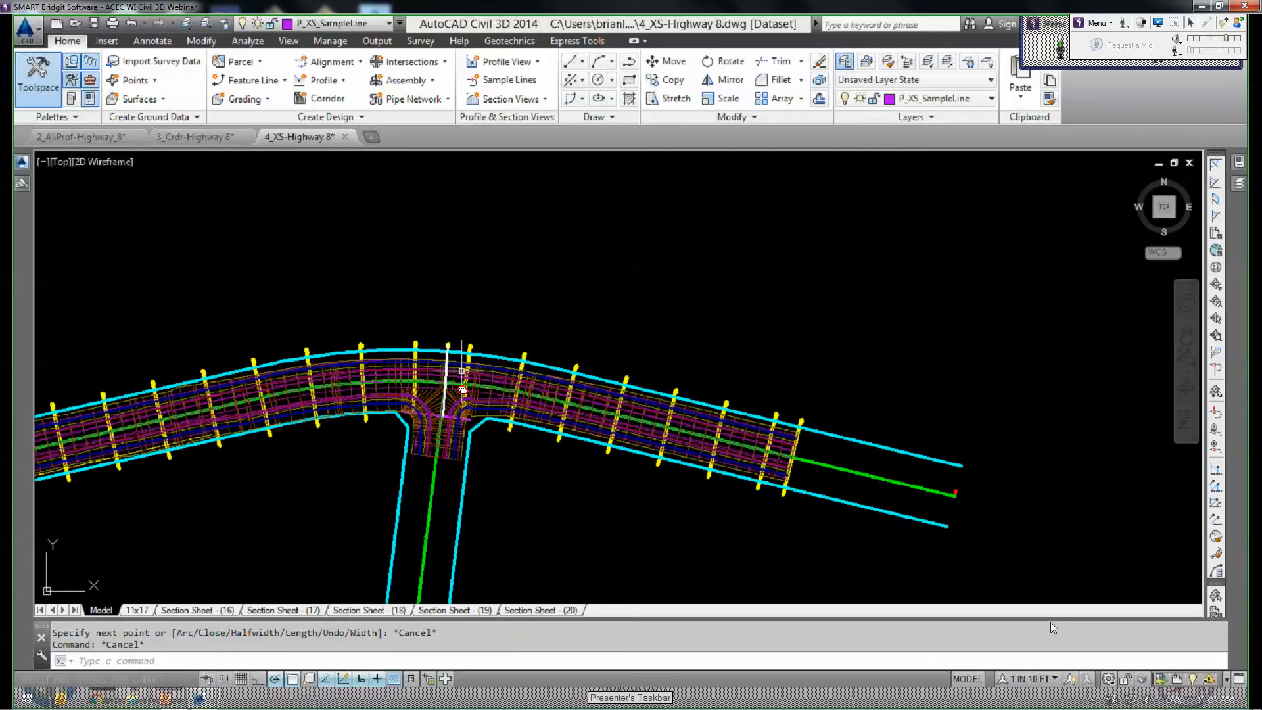
scroll(462, 372, "up", 3)
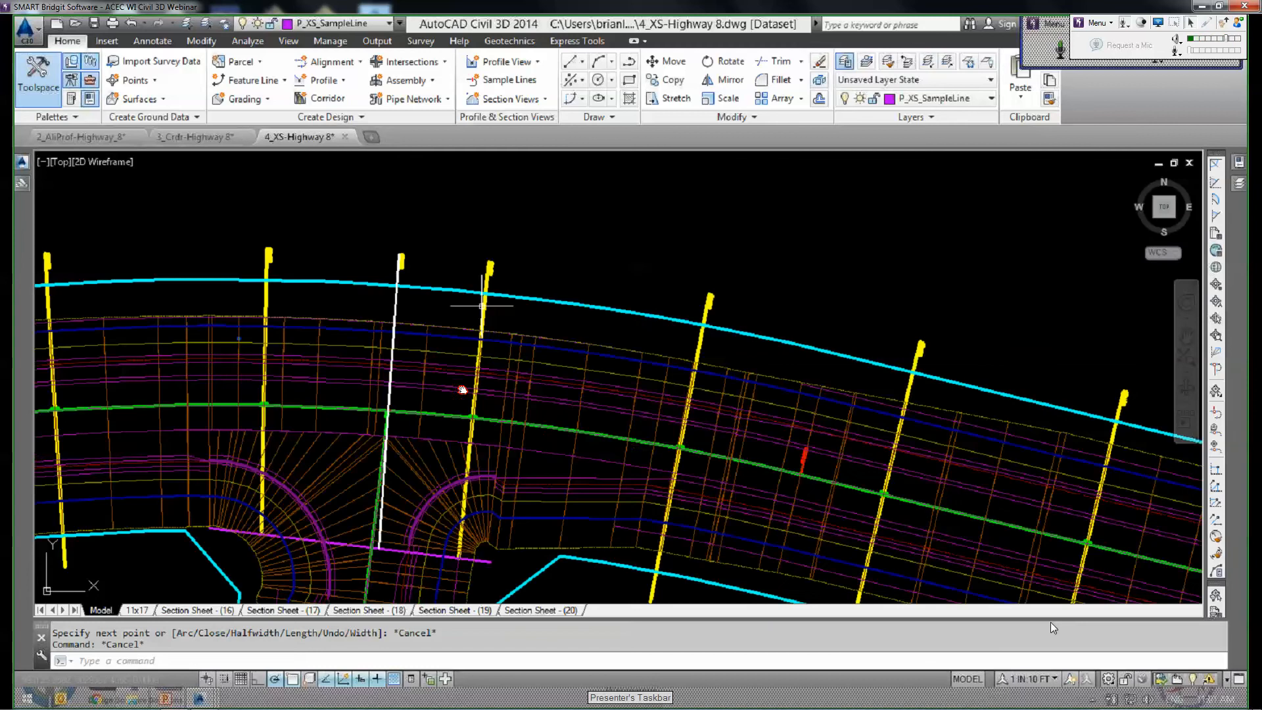
left_click(482, 306)
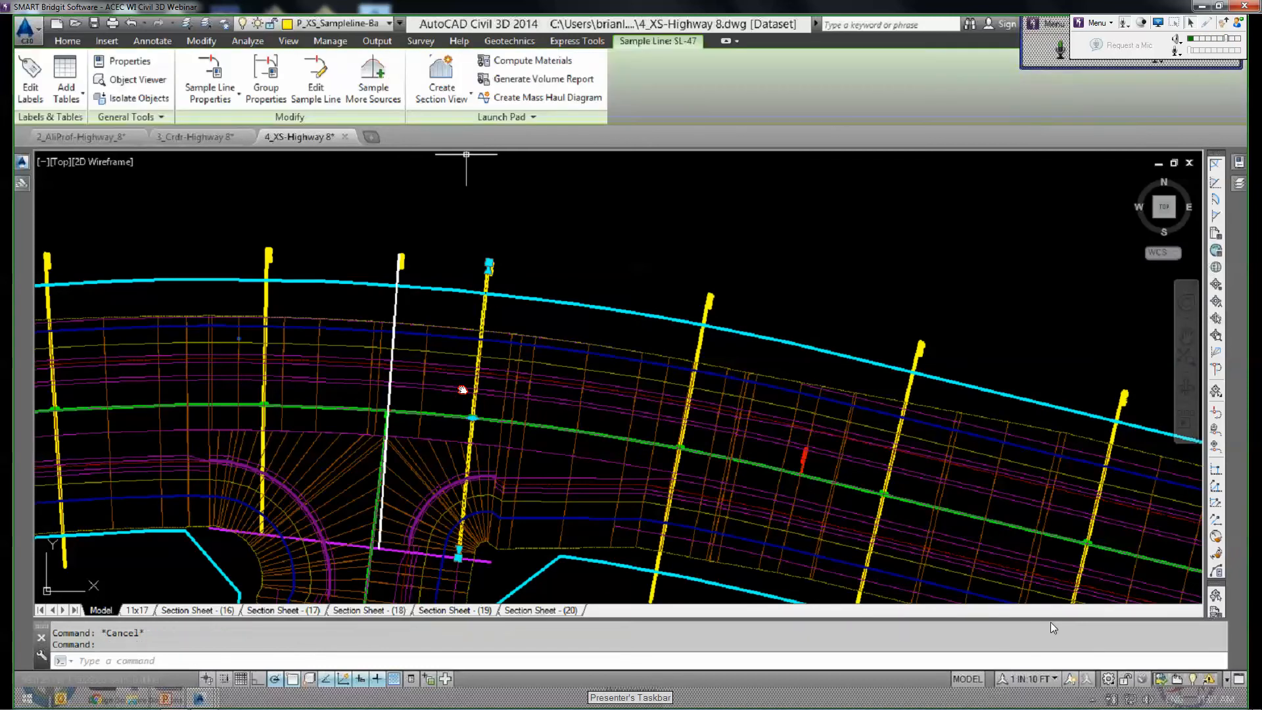
key("Escape")
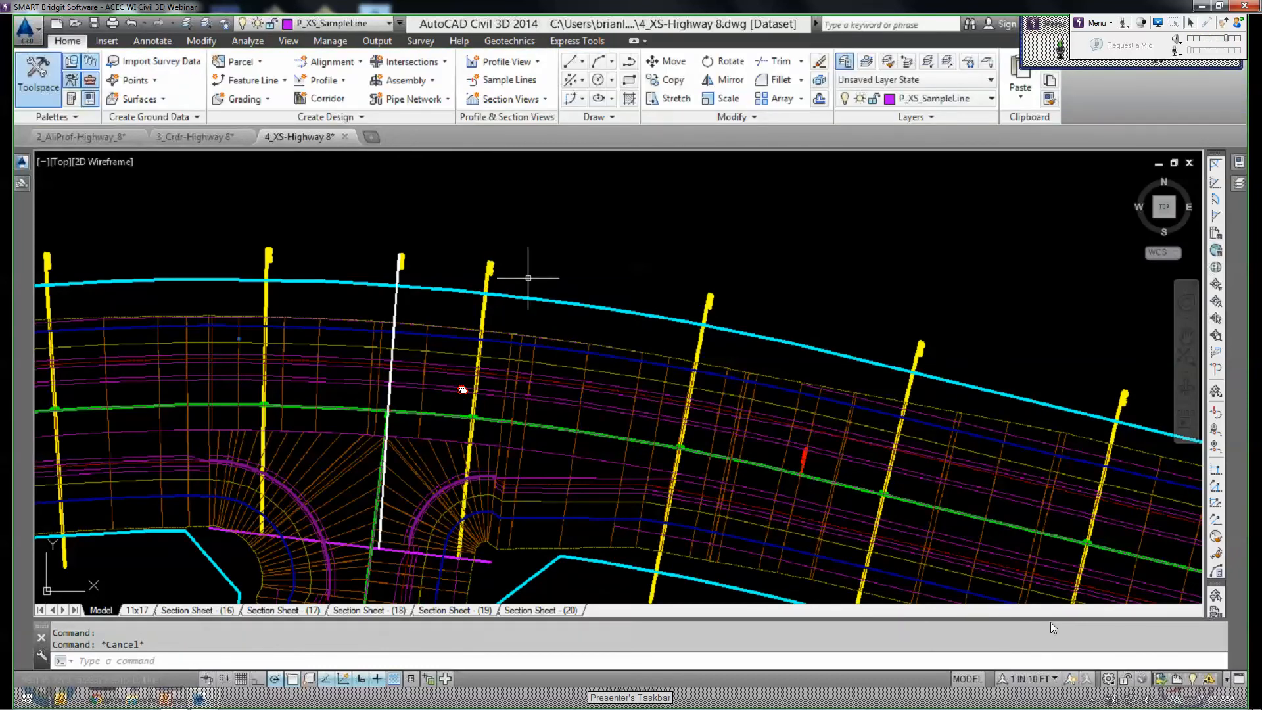
left_click(488, 276)
left_click(464, 96)
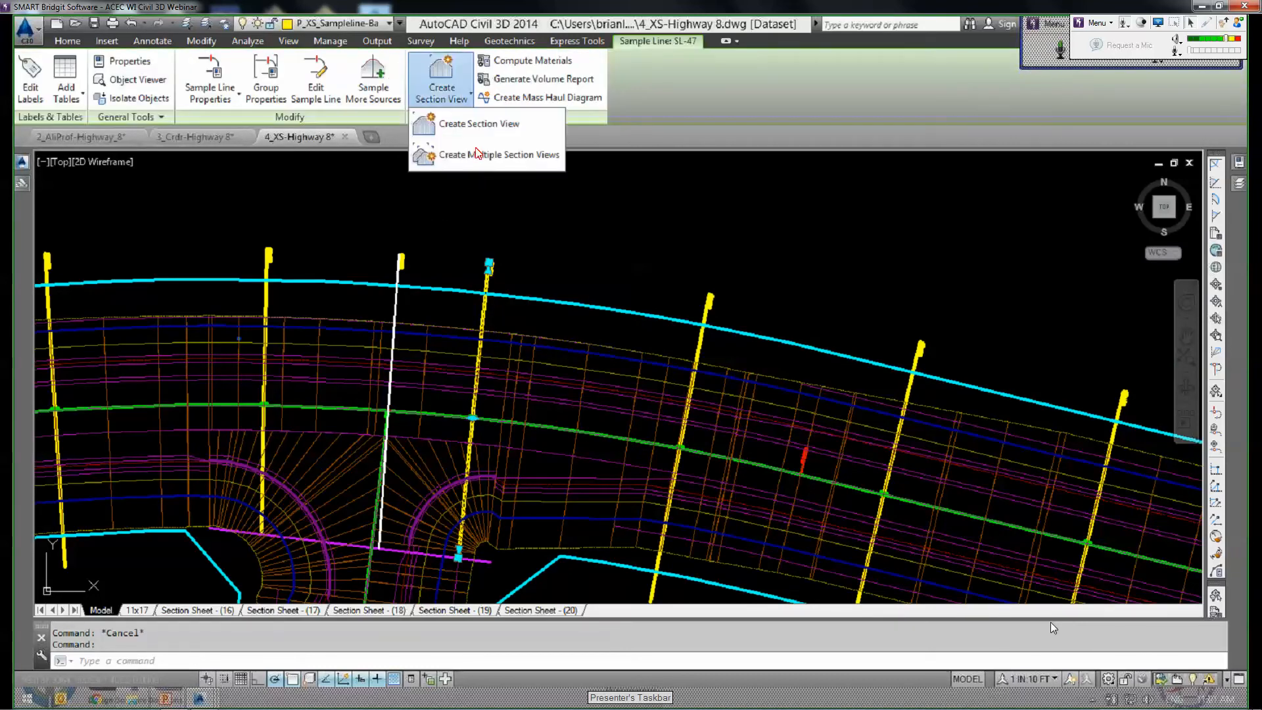
left_click(472, 155)
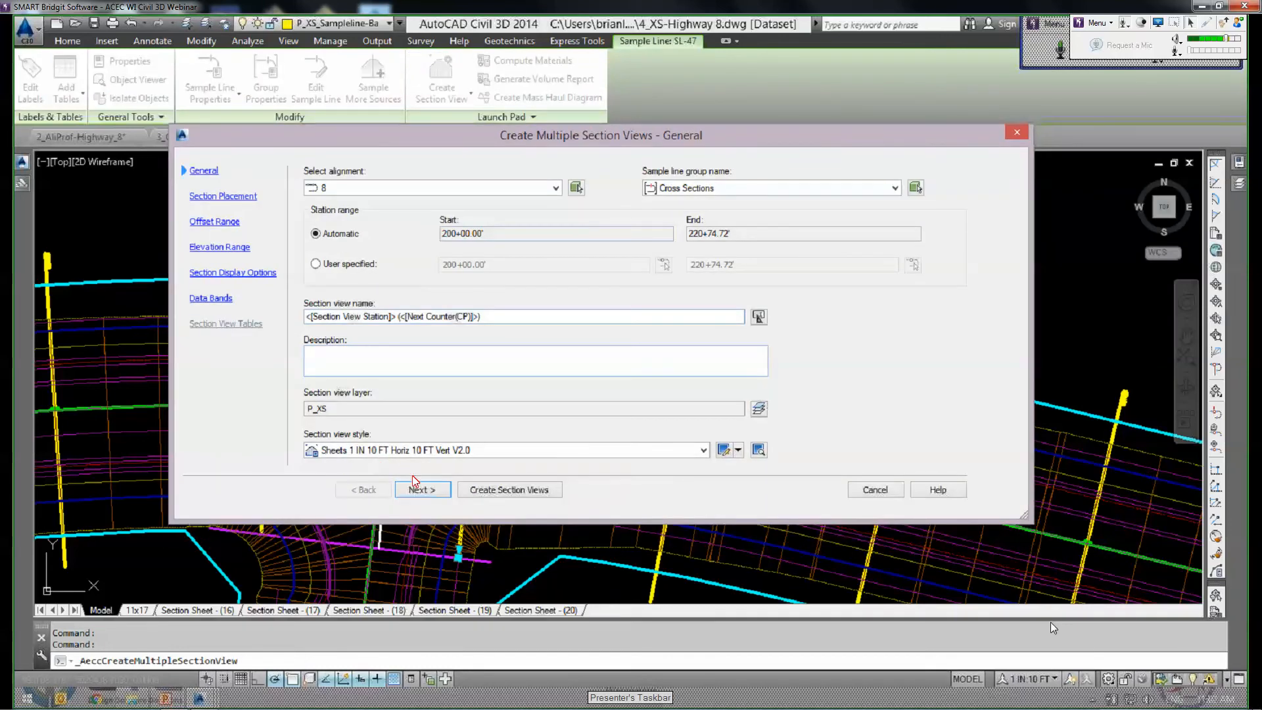
Create the section views with the production sheet template and By Page Bottom to Top plotting, placing their origin at the magenta marker polyline's upper end.
left_click(418, 491)
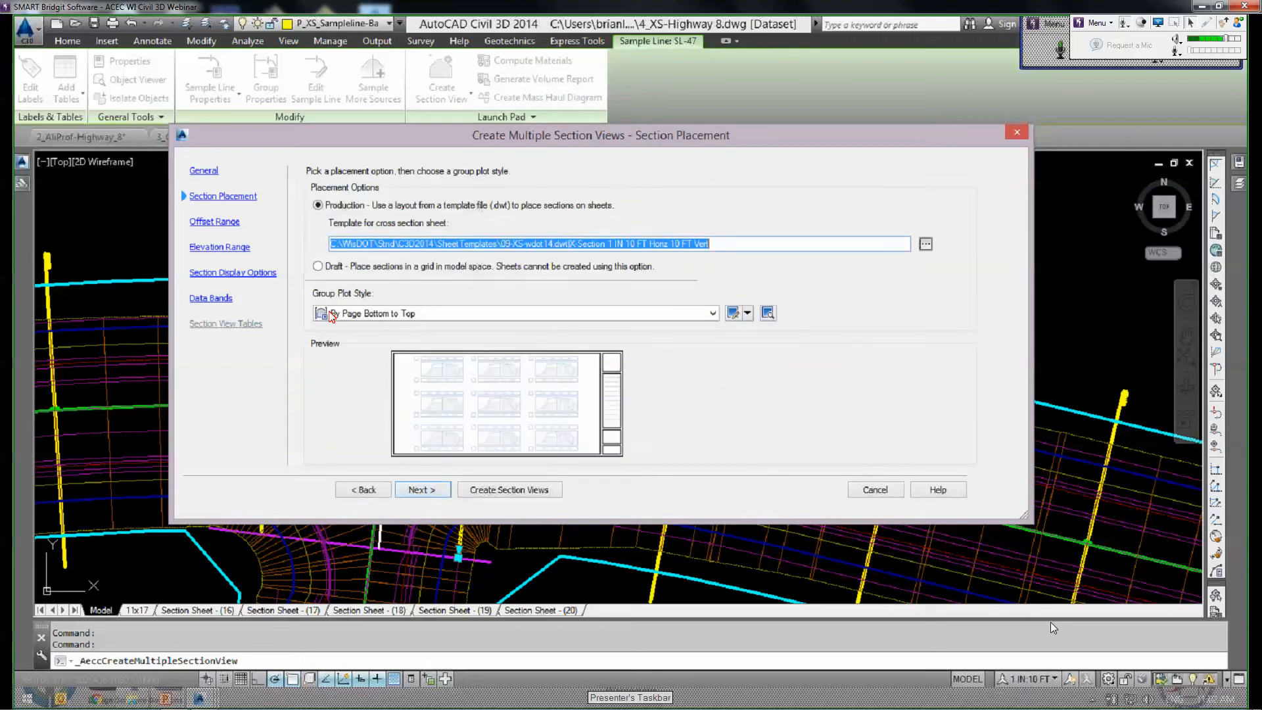
left_click(421, 490)
left_click(421, 490)
left_click(421, 490)
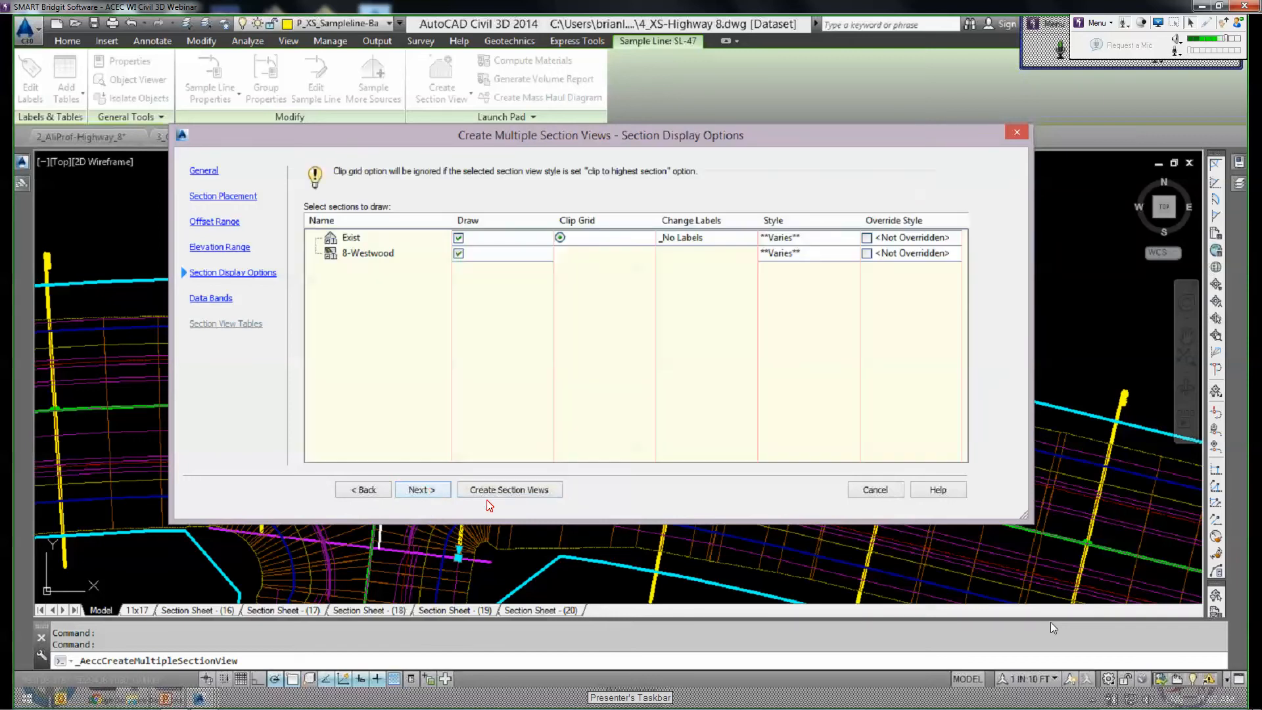
left_click(504, 490)
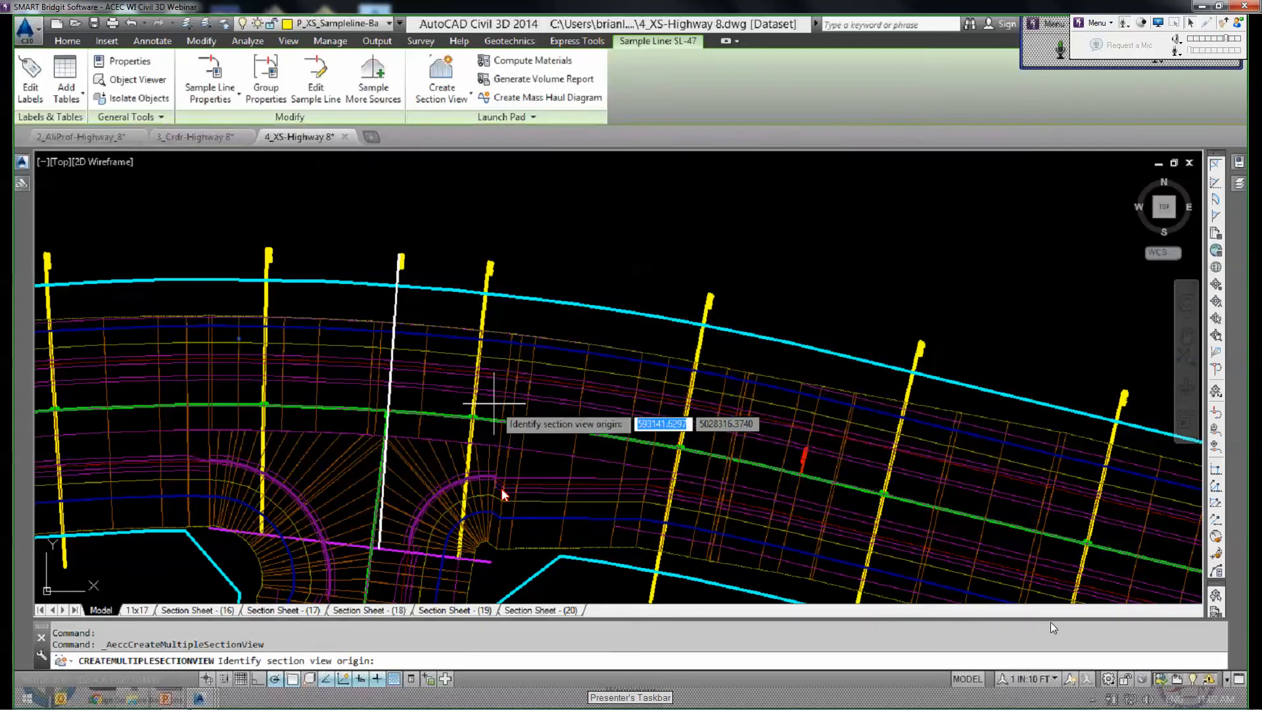
scroll(494, 402, "down", 10)
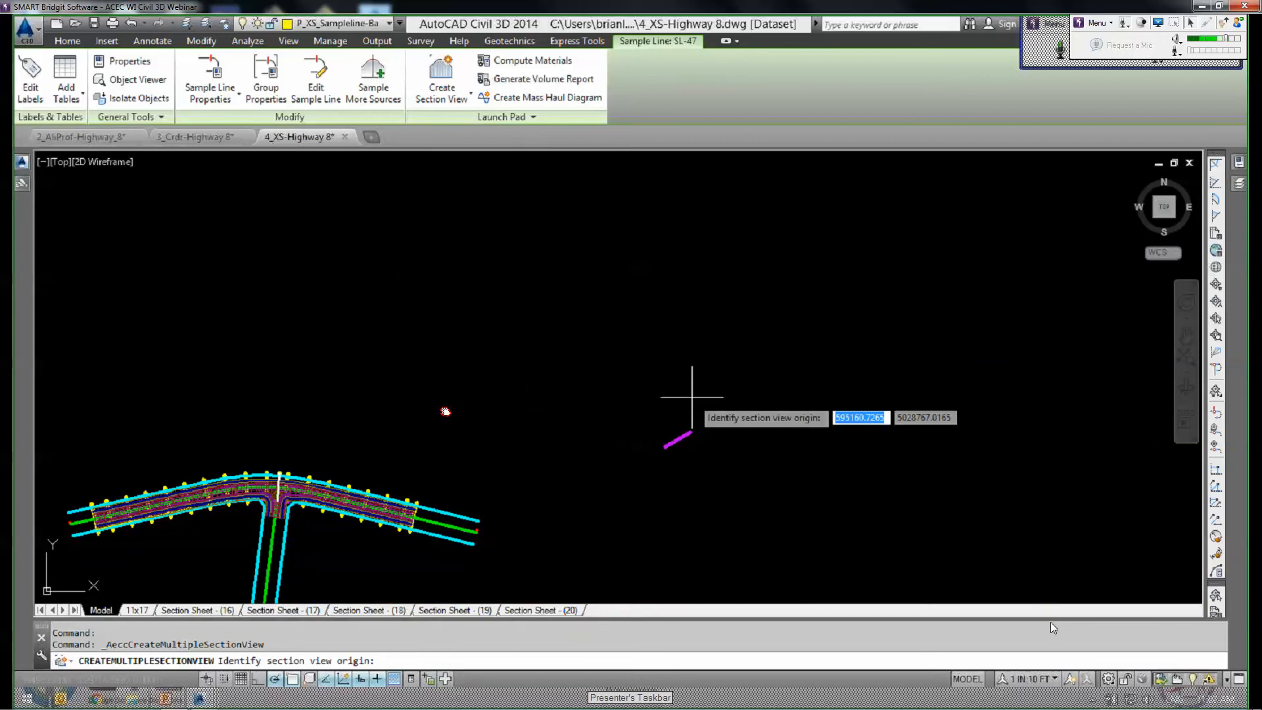
scroll(711, 439, "up", 2)
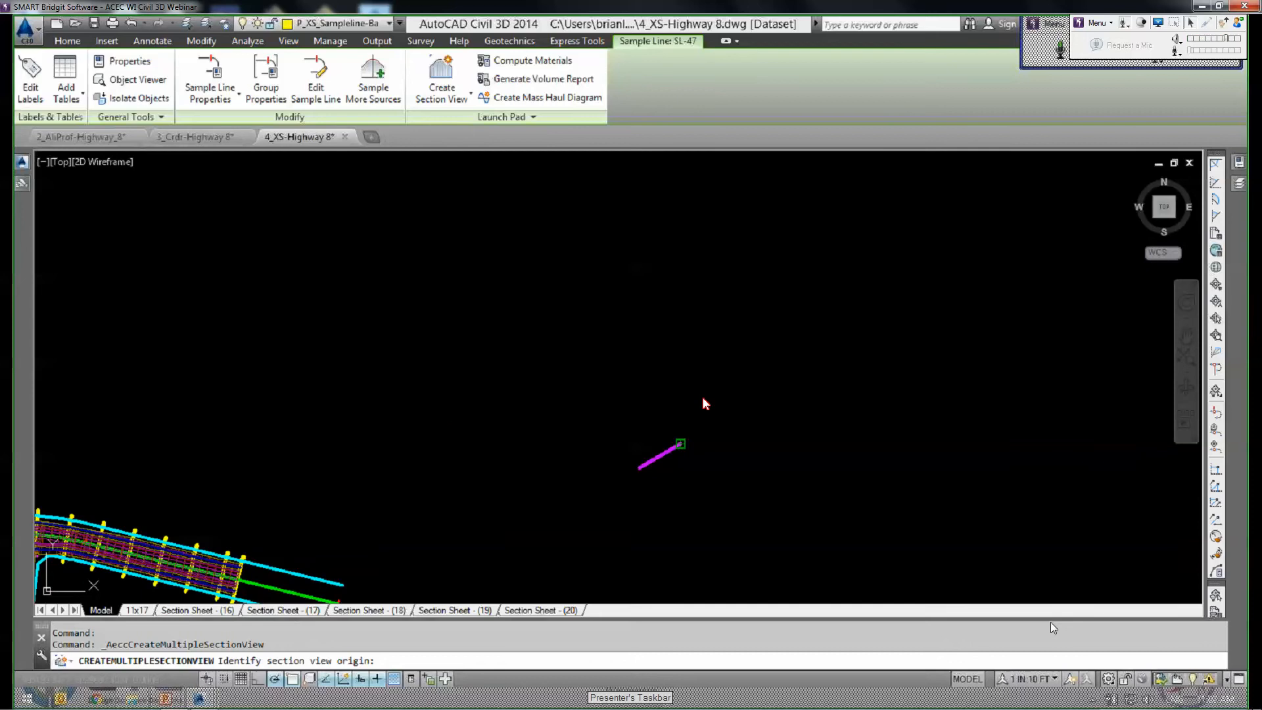
left_click(680, 444)
key("Escape")
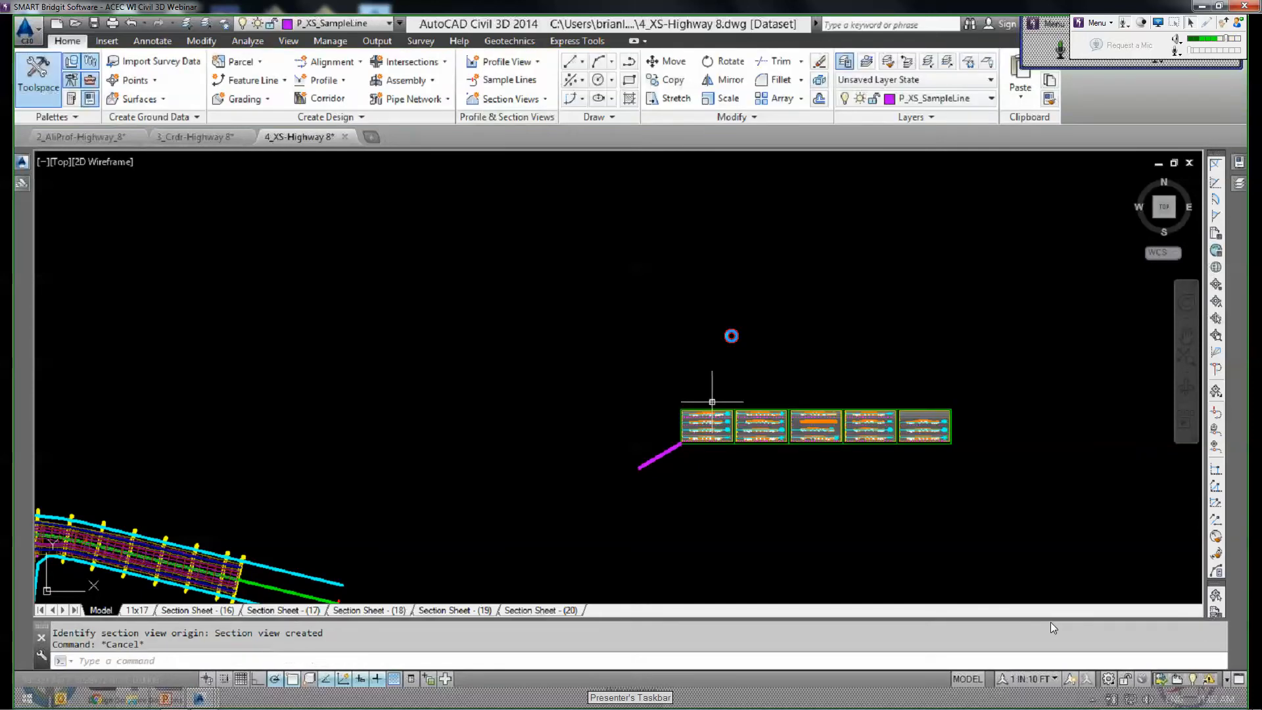
middle_click_drag(703, 486, 693, 440)
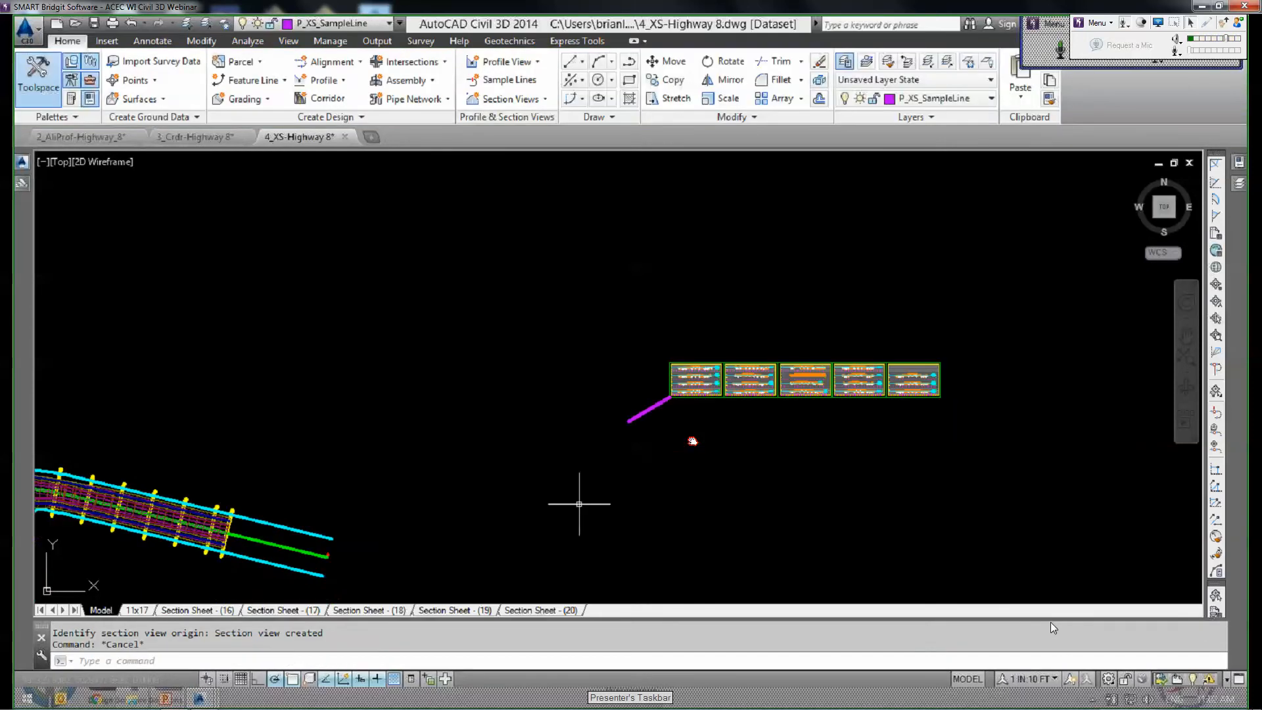
Review the cross sections on the Section Sheet - (16) layout and return to model space.
left_click(207, 614)
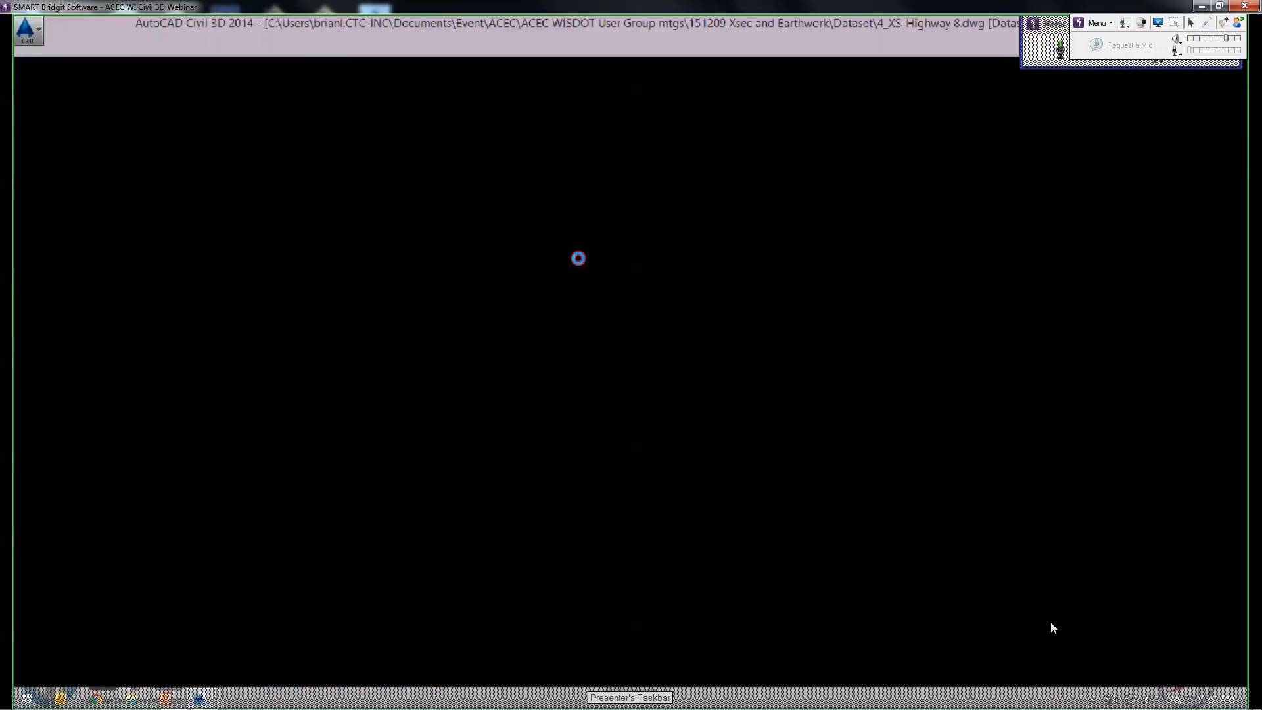
key("Escape")
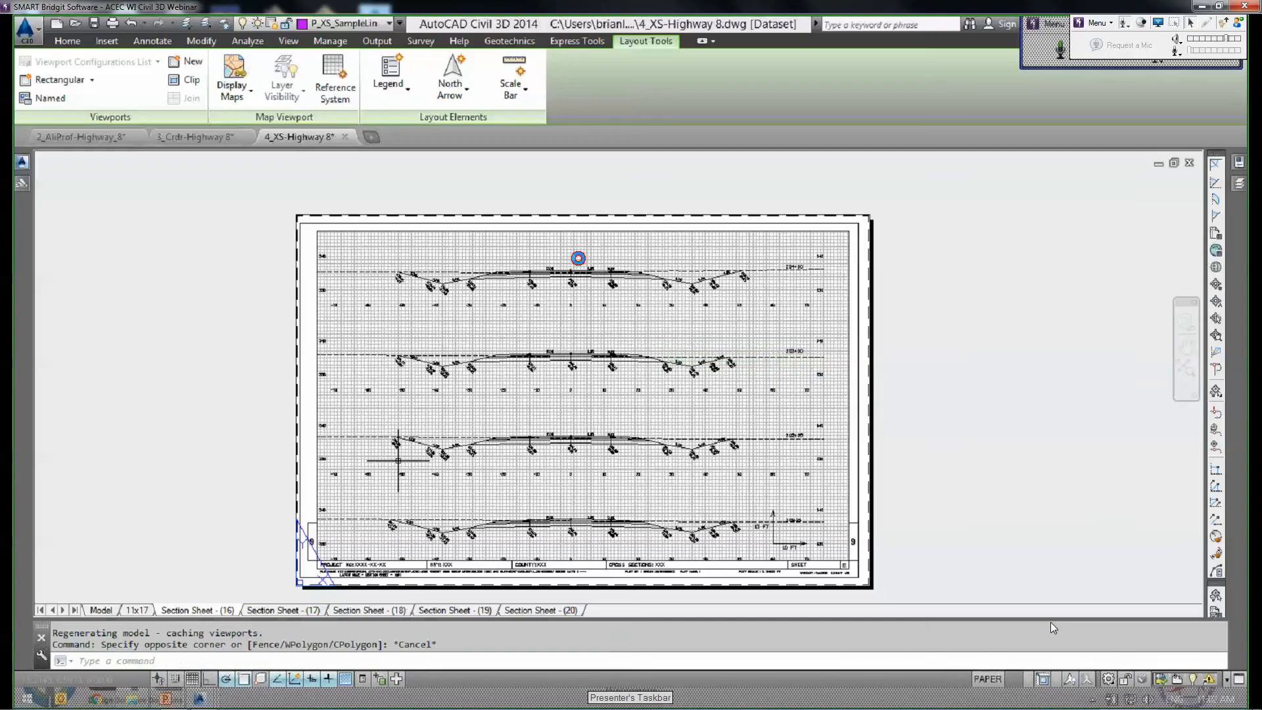
left_click(100, 610)
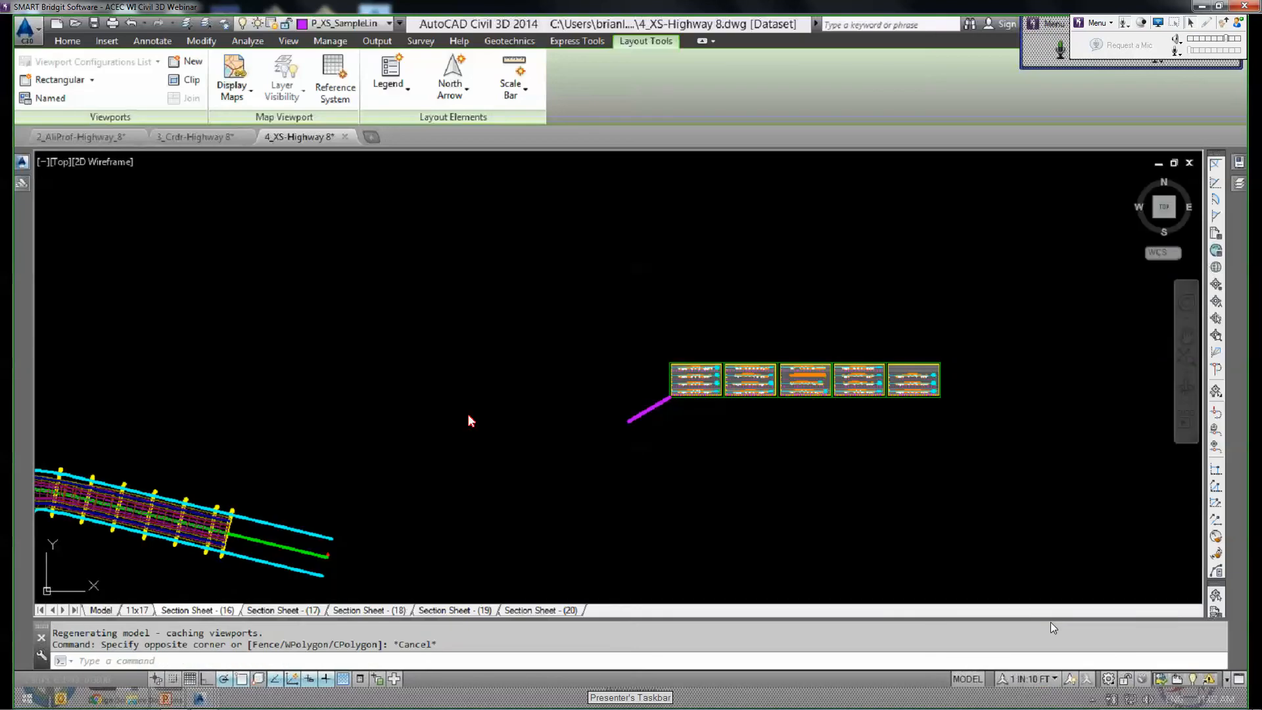
left_click(880, 439)
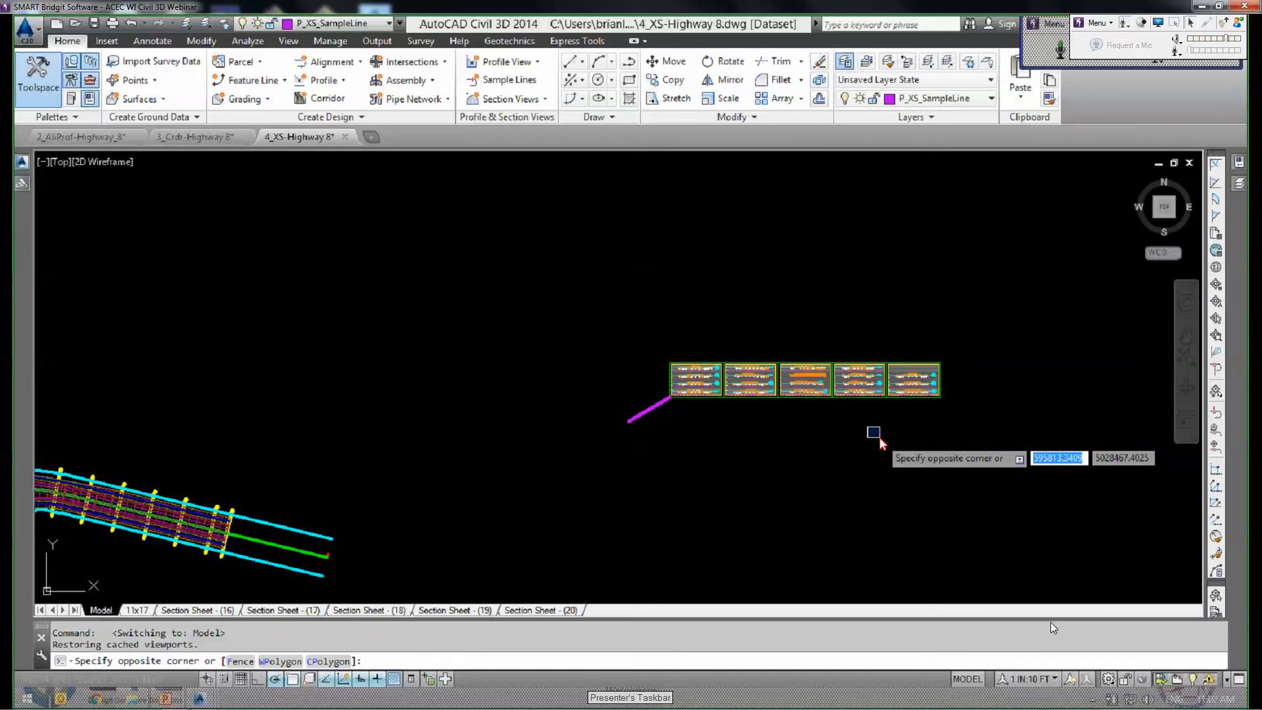
key("Escape")
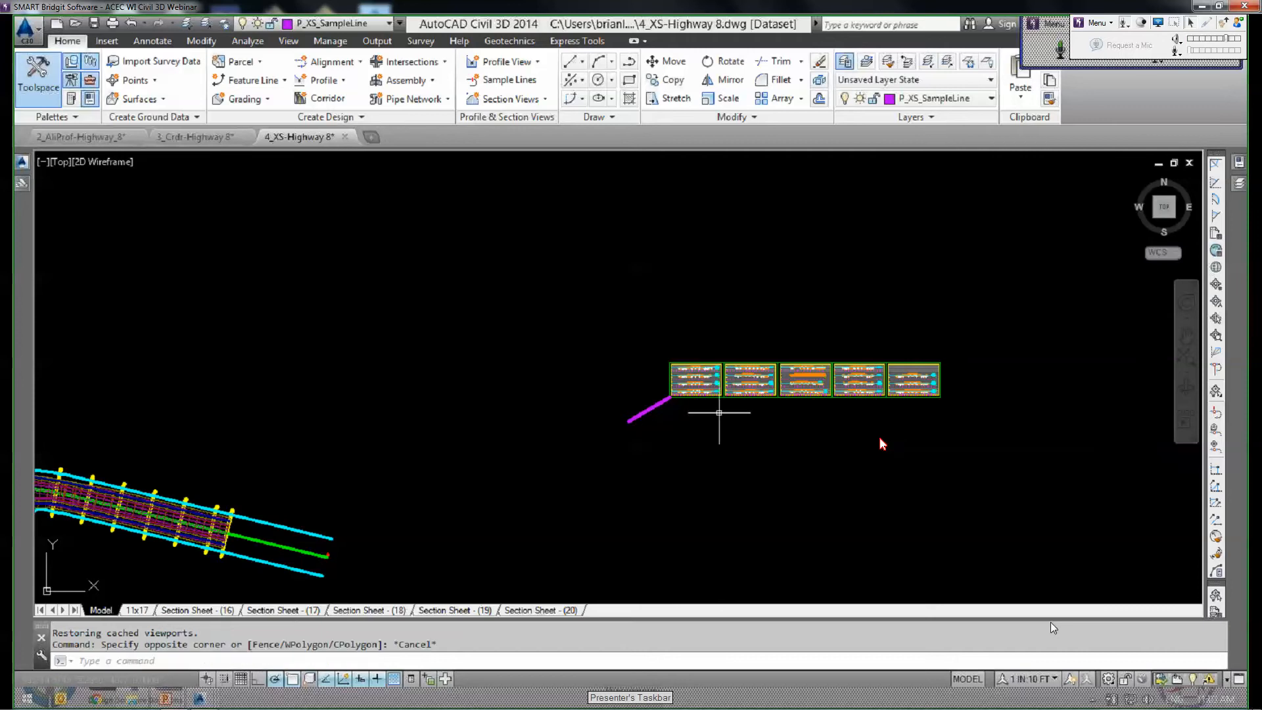
Examine the recreated section sheets in model space and the sample lines around the side-road intersection.
scroll(727, 412, "up", 4)
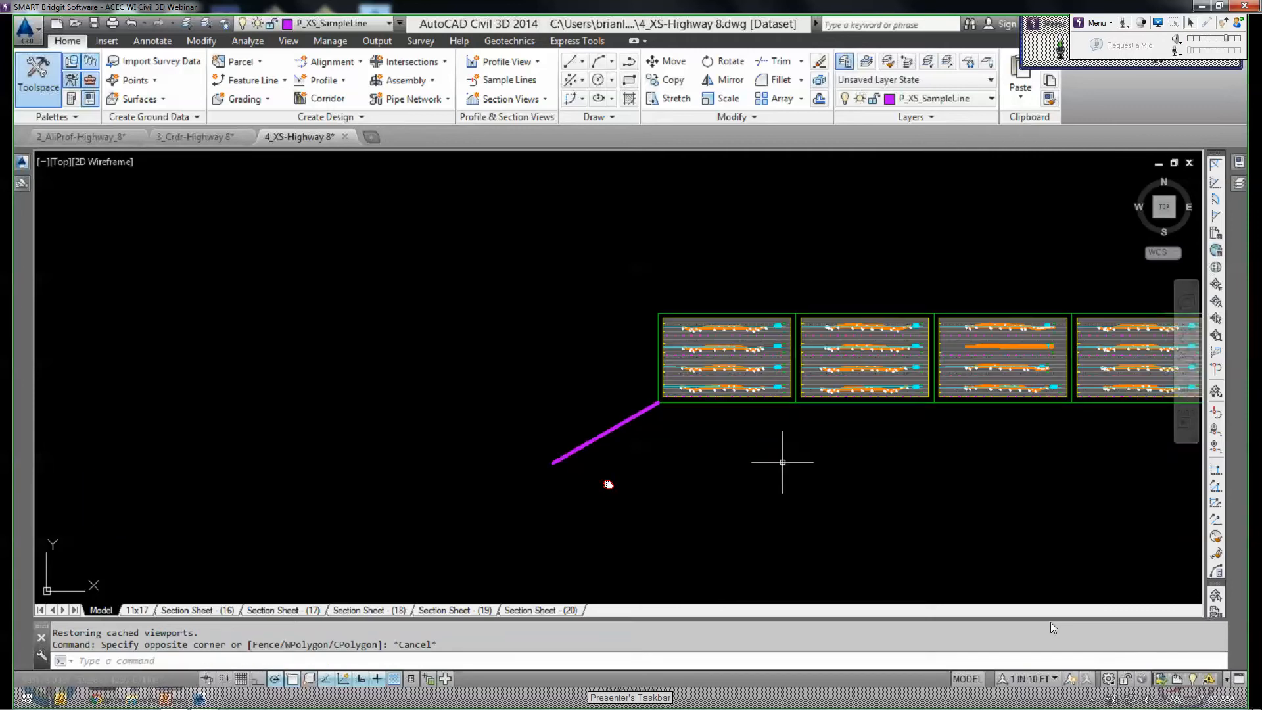
middle_click_drag(782, 462, 610, 484)
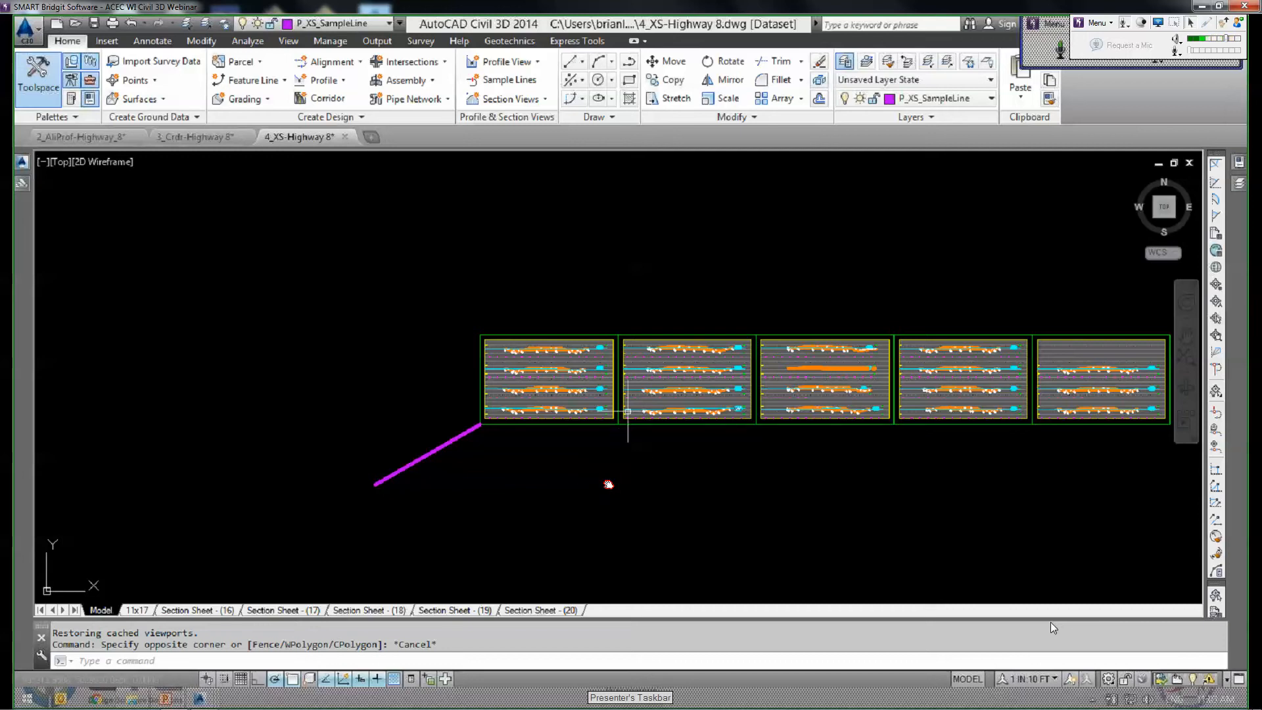
scroll(551, 349, "up", 5)
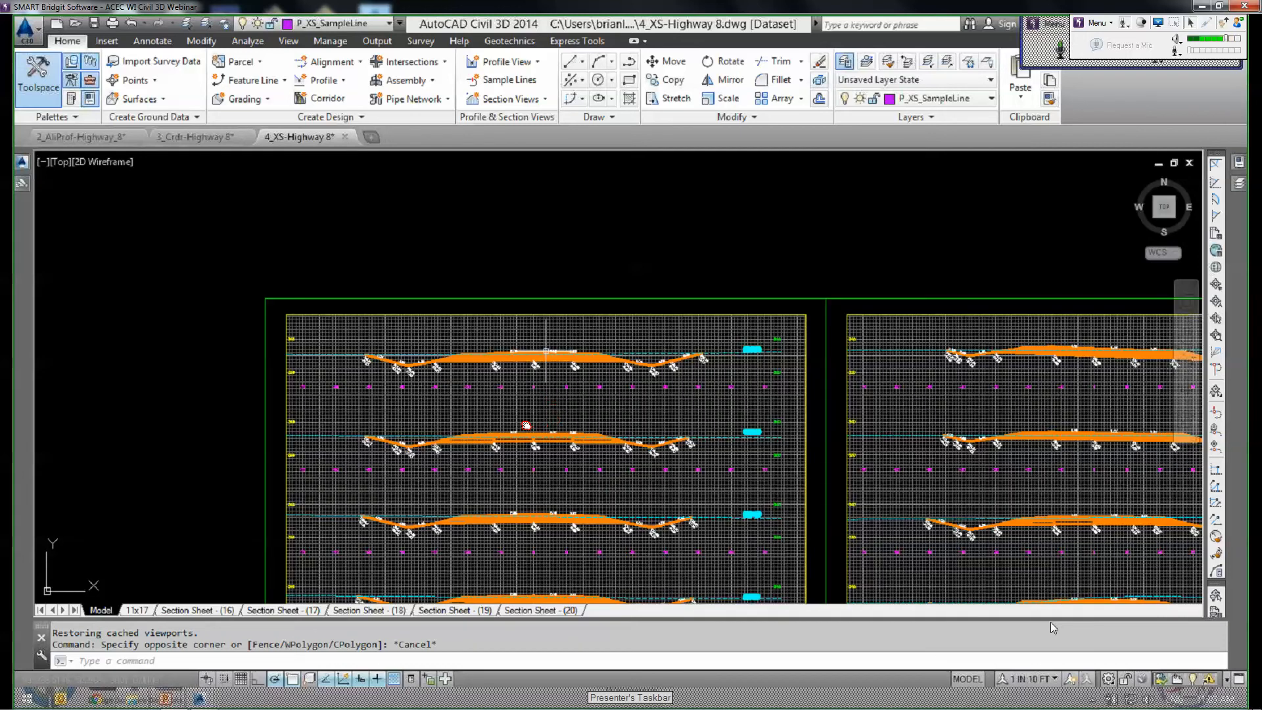
middle_click_drag(538, 385, 526, 425)
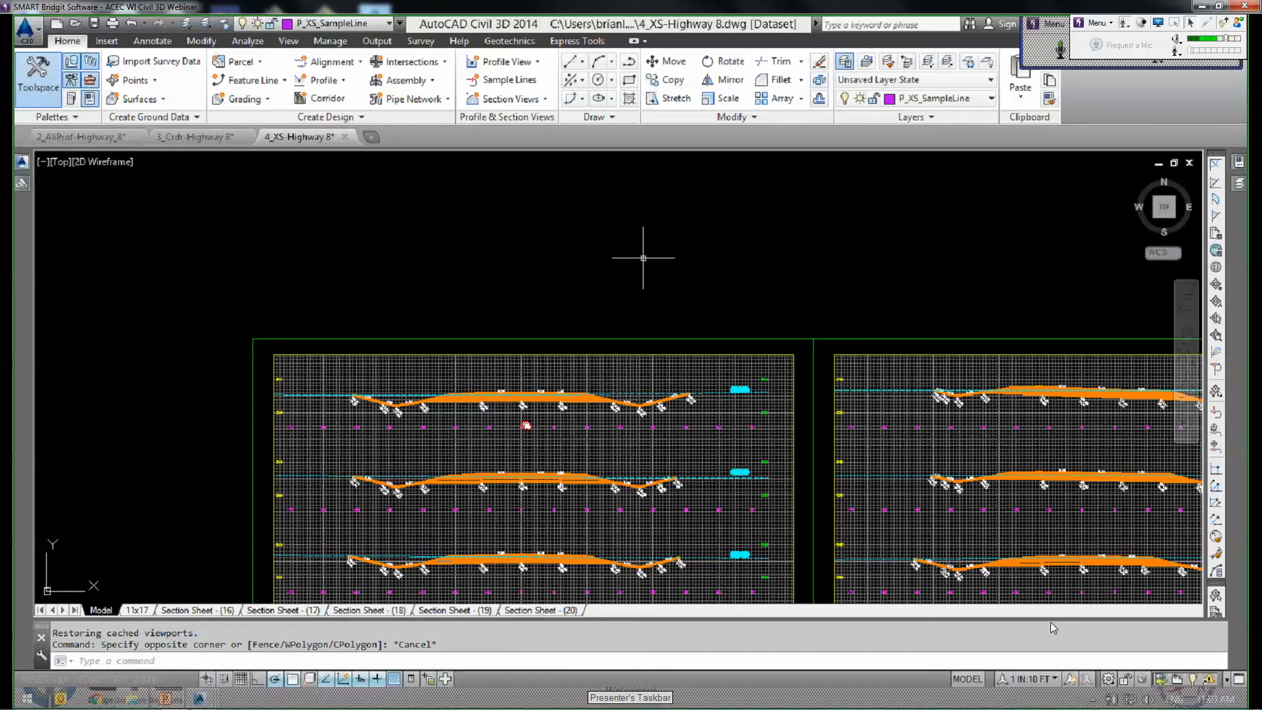
scroll(777, 257, "down", 6)
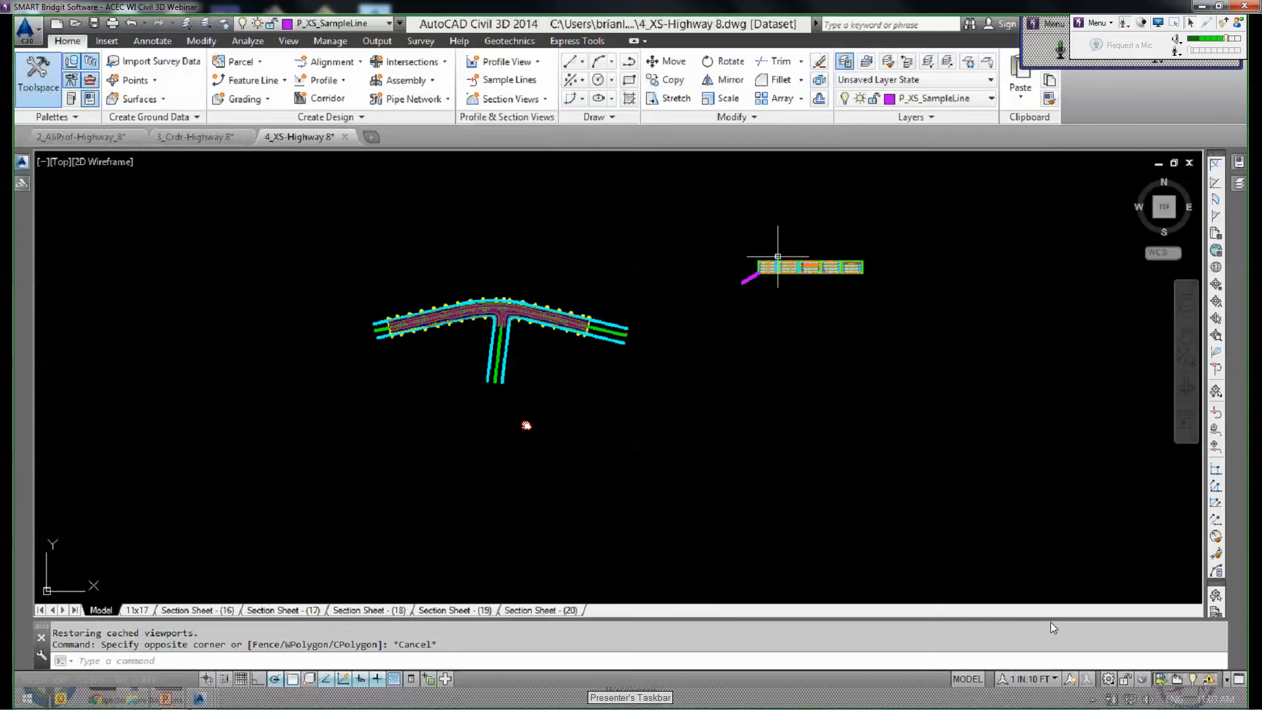
scroll(501, 300, "up", 8)
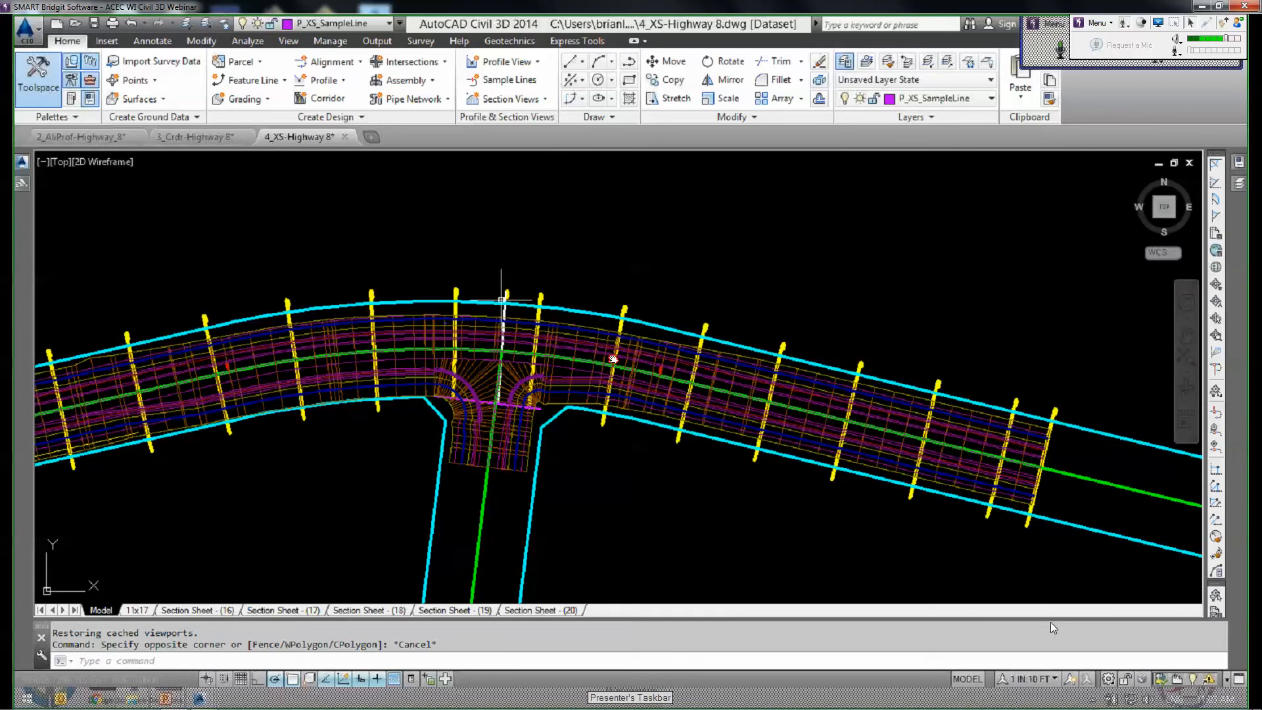
scroll(425, 335, "up", 2)
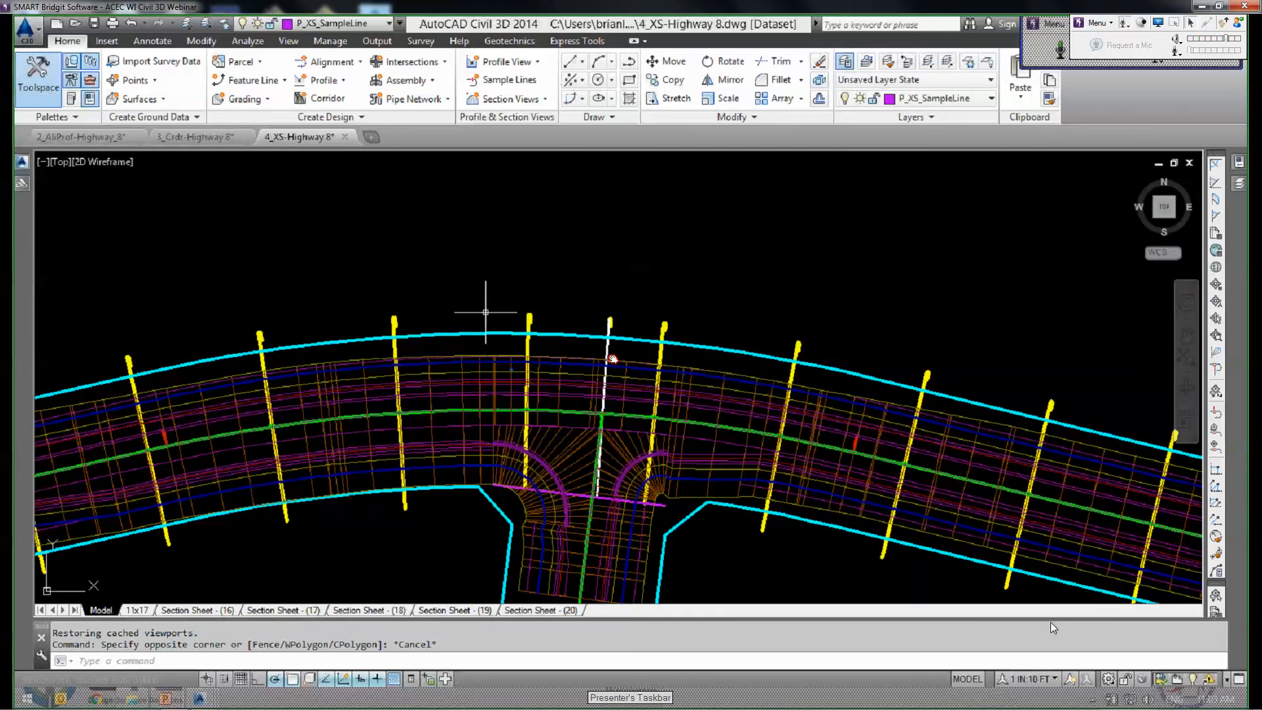
Inspect the upper cyan alignment rwult1 in the 2_AliProf-Highway_8 drawing, and return to the 4_XS-Highway 8 drawing.
left_click(92, 137)
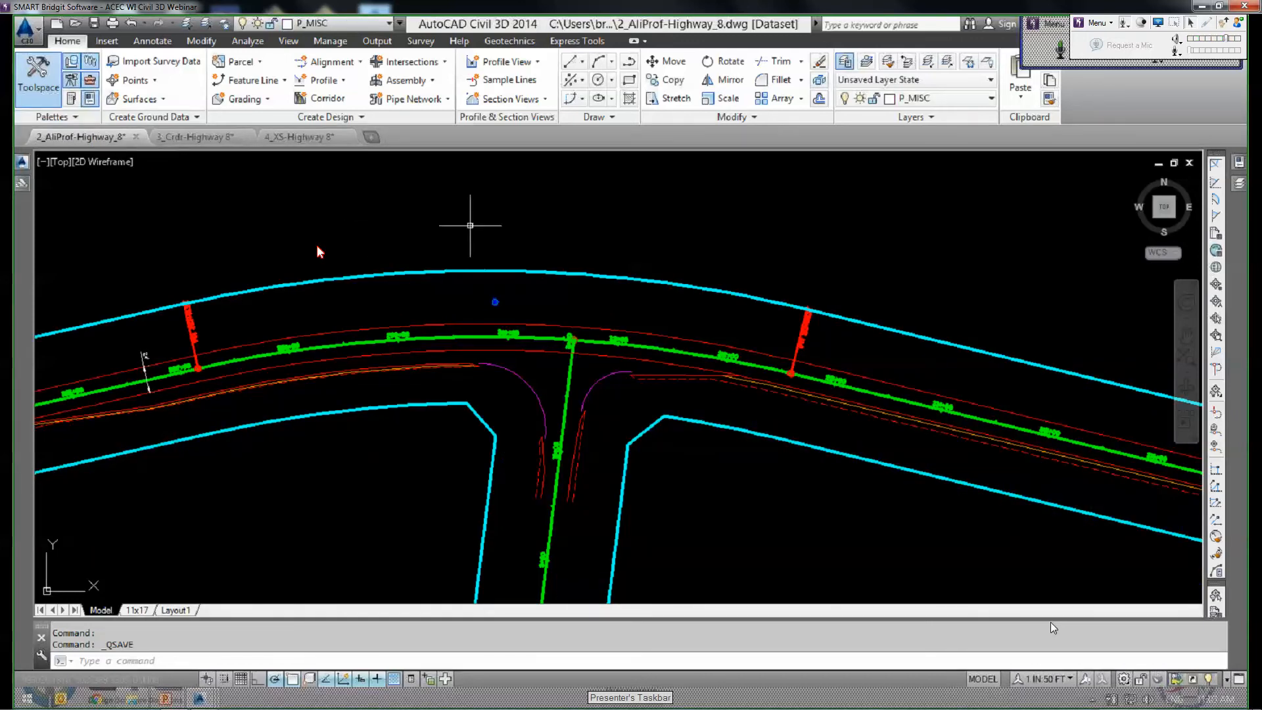
key("Escape")
left_click(495, 270)
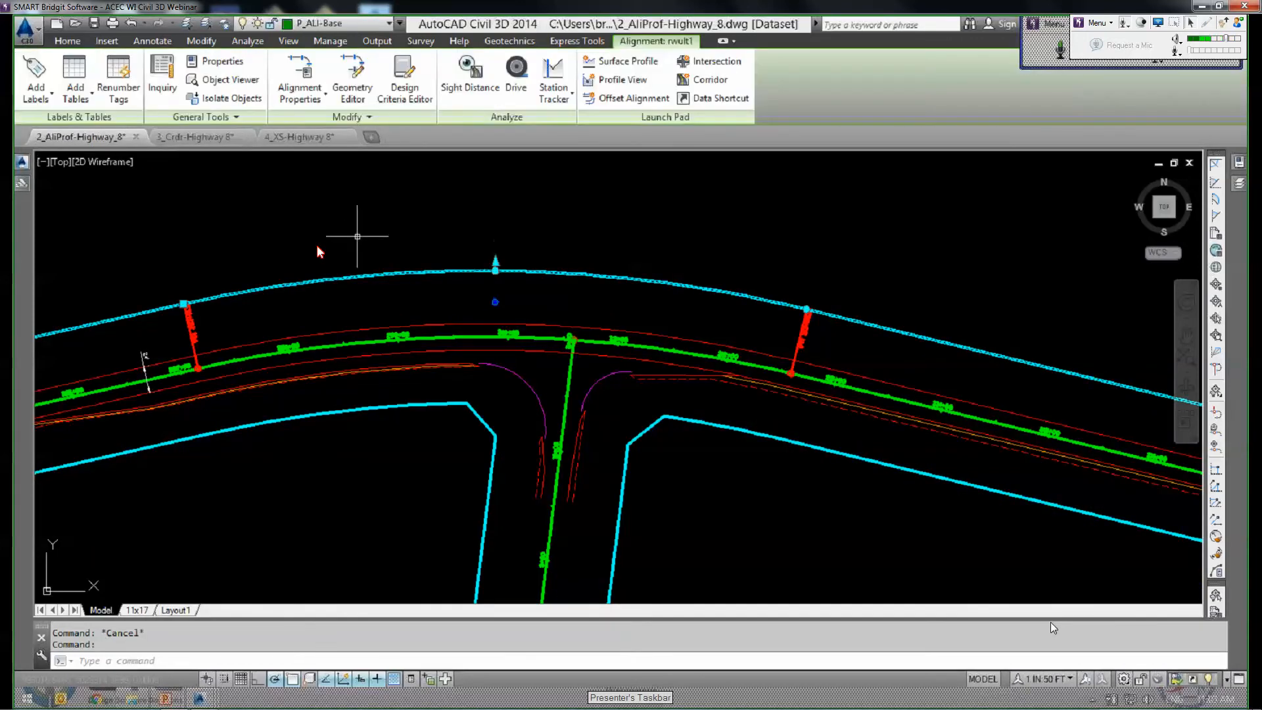
key("Escape")
scroll(357, 236, "down", 2)
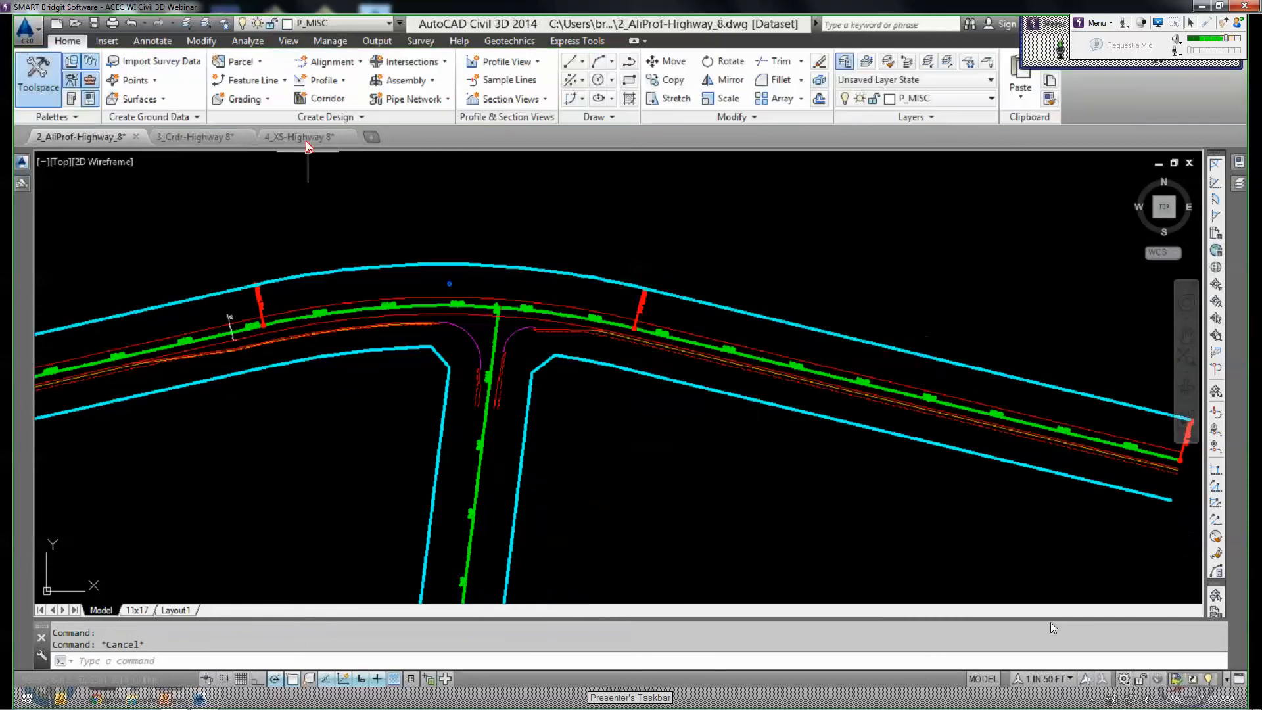
left_click(304, 137)
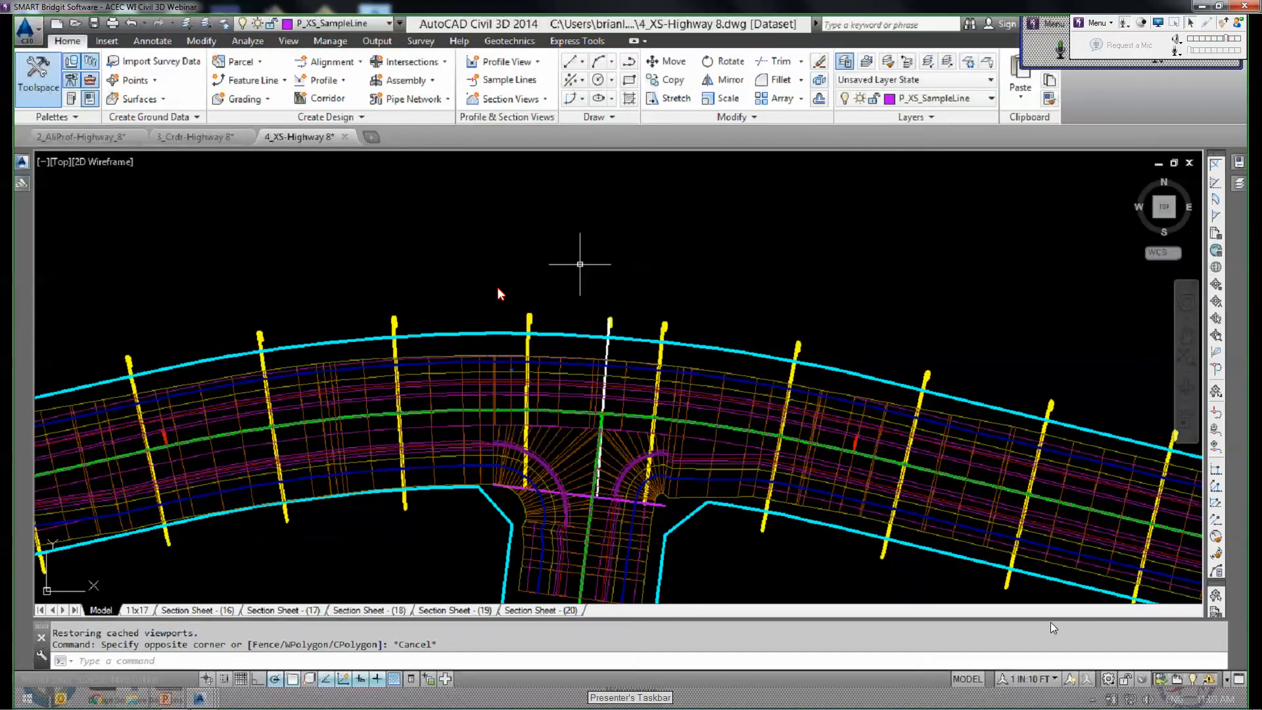
scroll(475, 325, "down", 4)
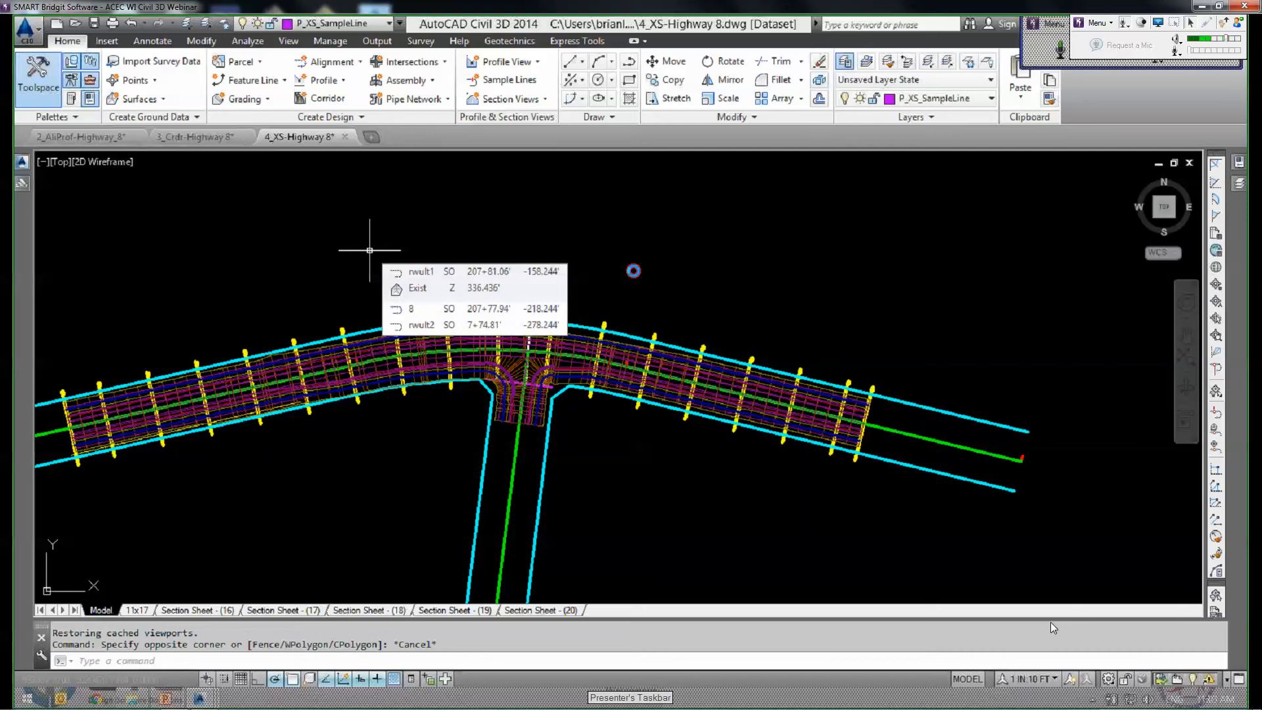
scroll(500, 282, "up", 4)
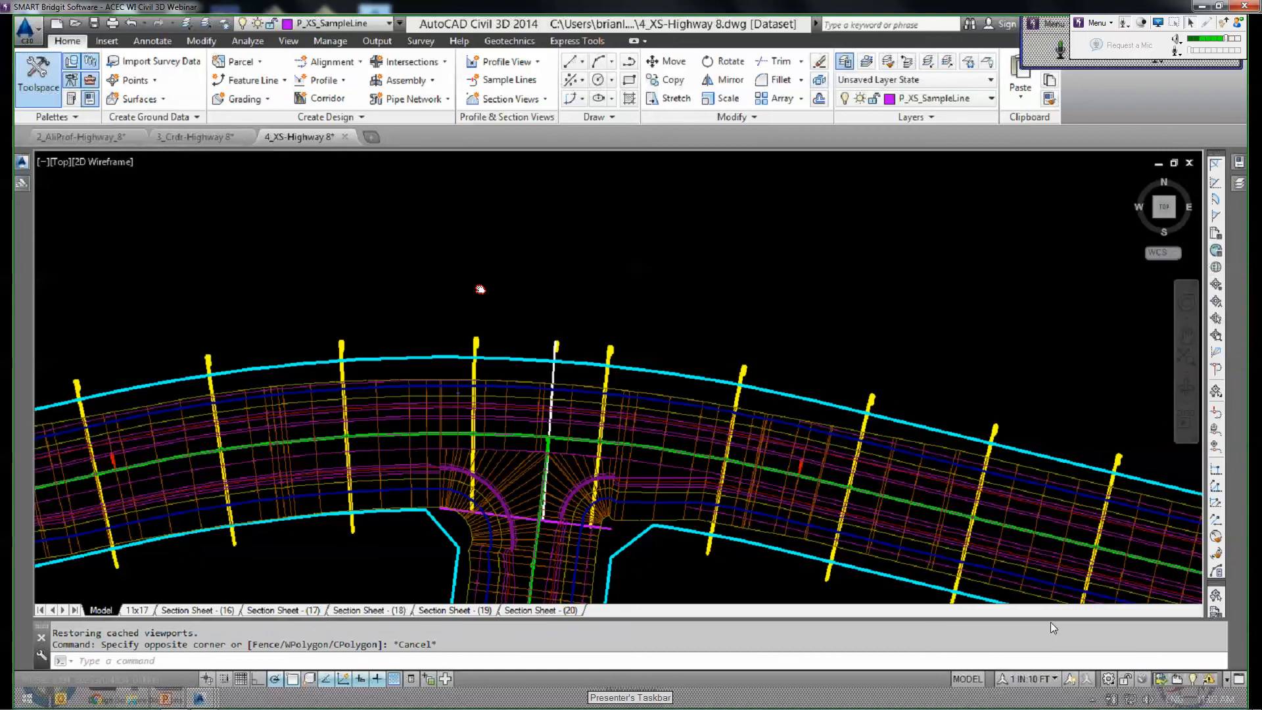
mouse_move(481, 289)
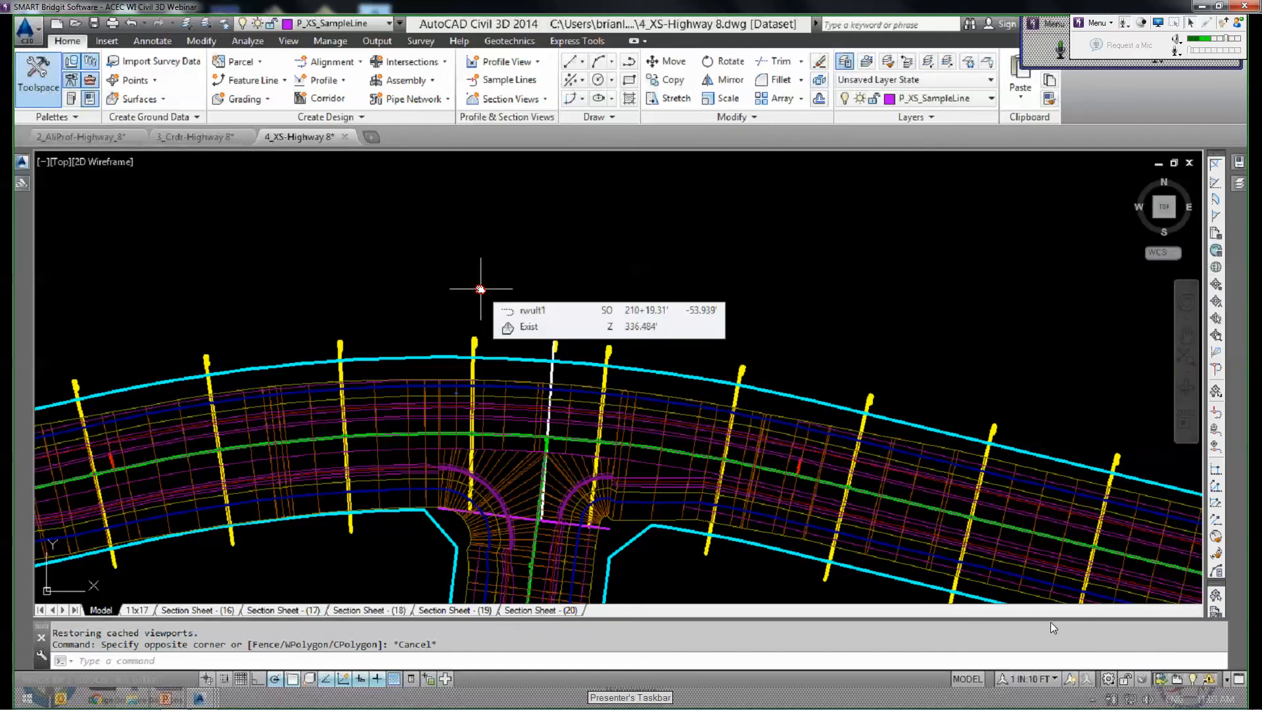
middle_click(481, 288)
middle_click(481, 289)
scroll(427, 346, "down", 2)
key("Escape")
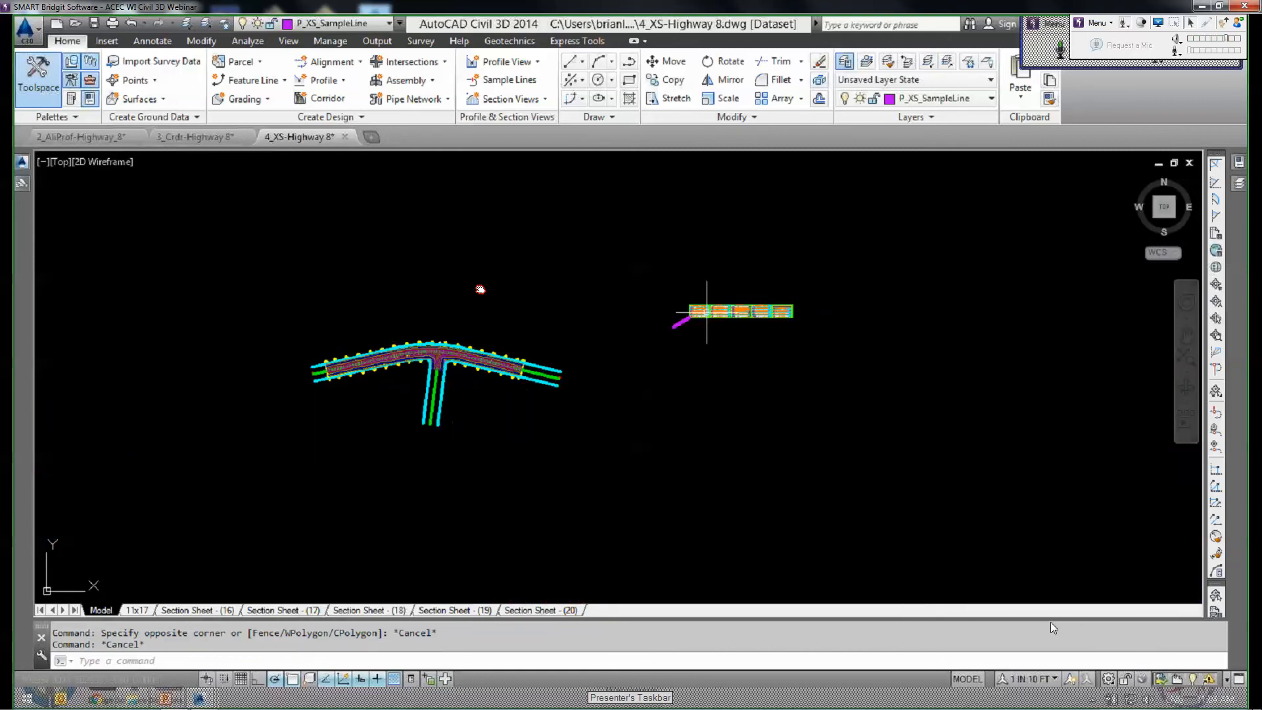
Open the profile grade point settings for the whole section view group, starting from the 204+00 section view.
scroll(610, 350, "up", 10)
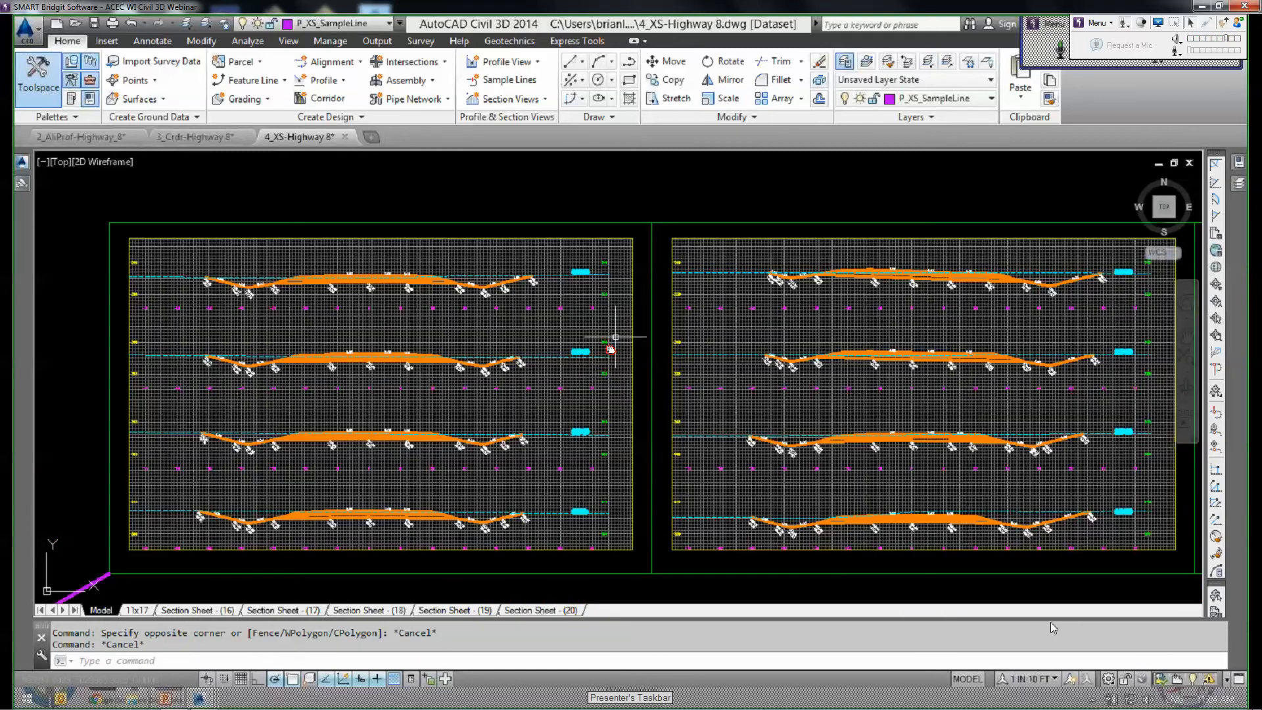
scroll(670, 376, "up", 1)
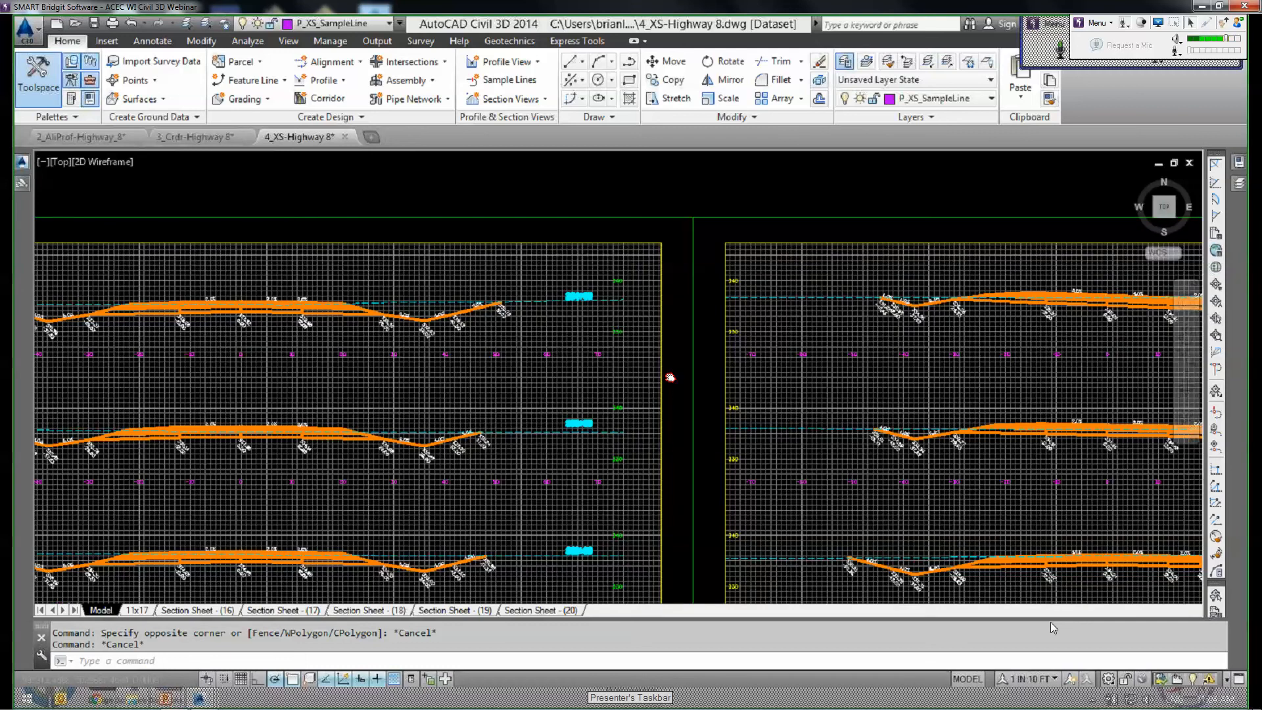
middle_click_drag(670, 377, 671, 377)
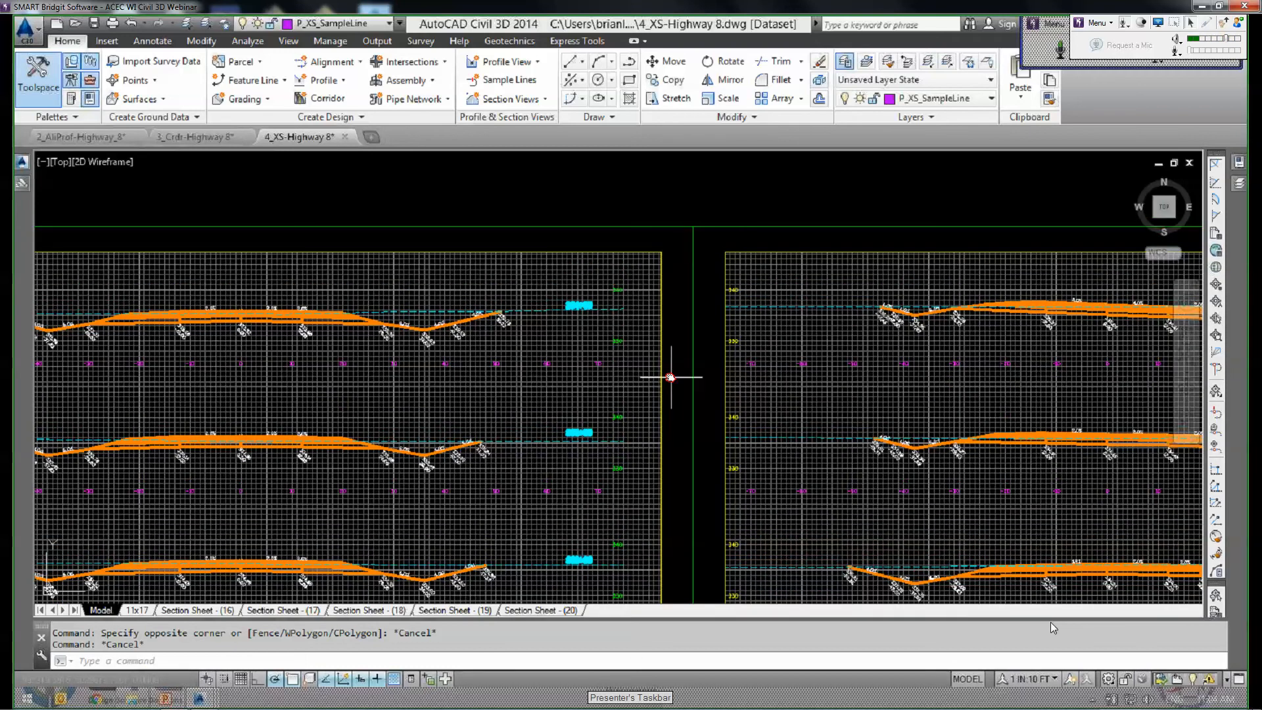
middle_click_drag(495, 401, 725, 410)
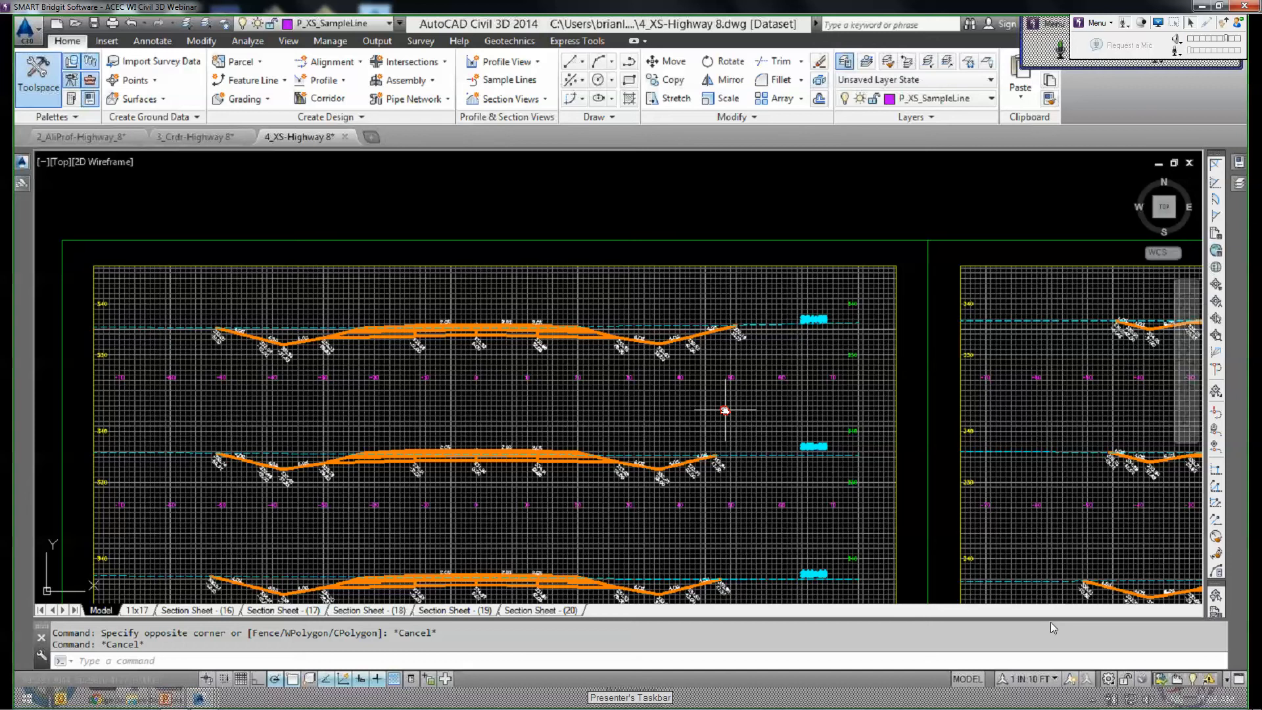
scroll(589, 341, "up", 1)
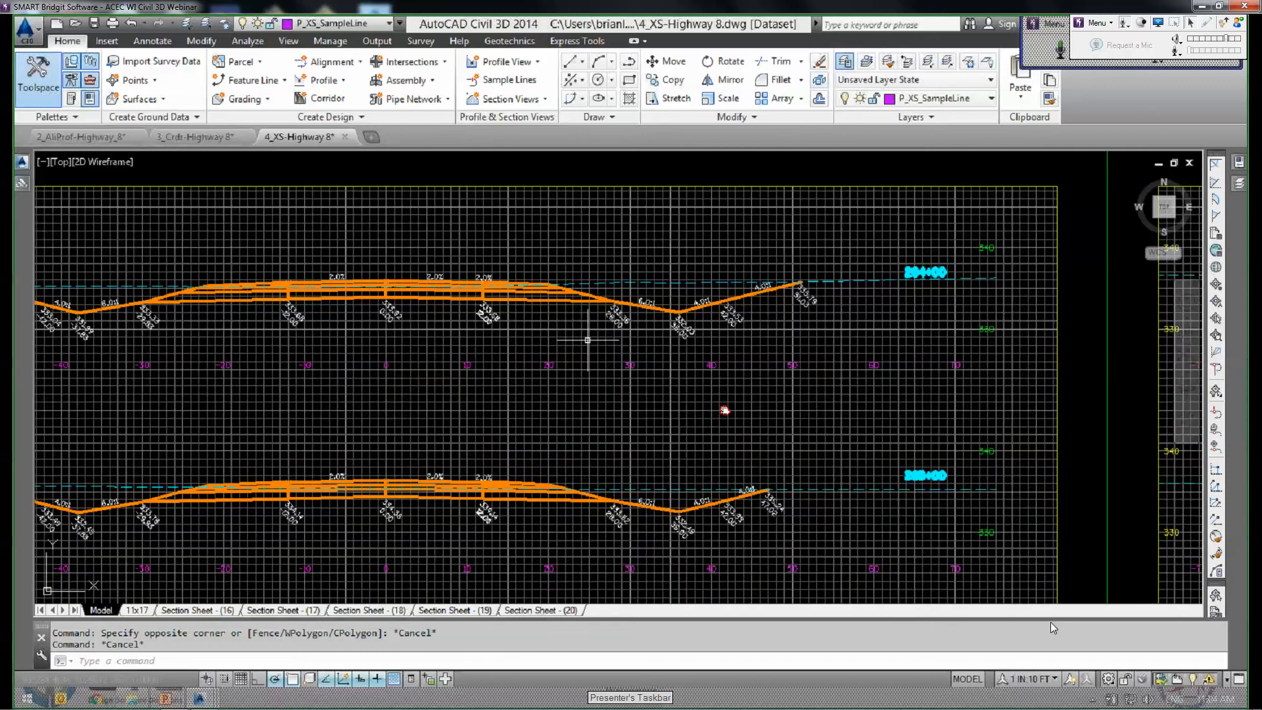
left_click(627, 363)
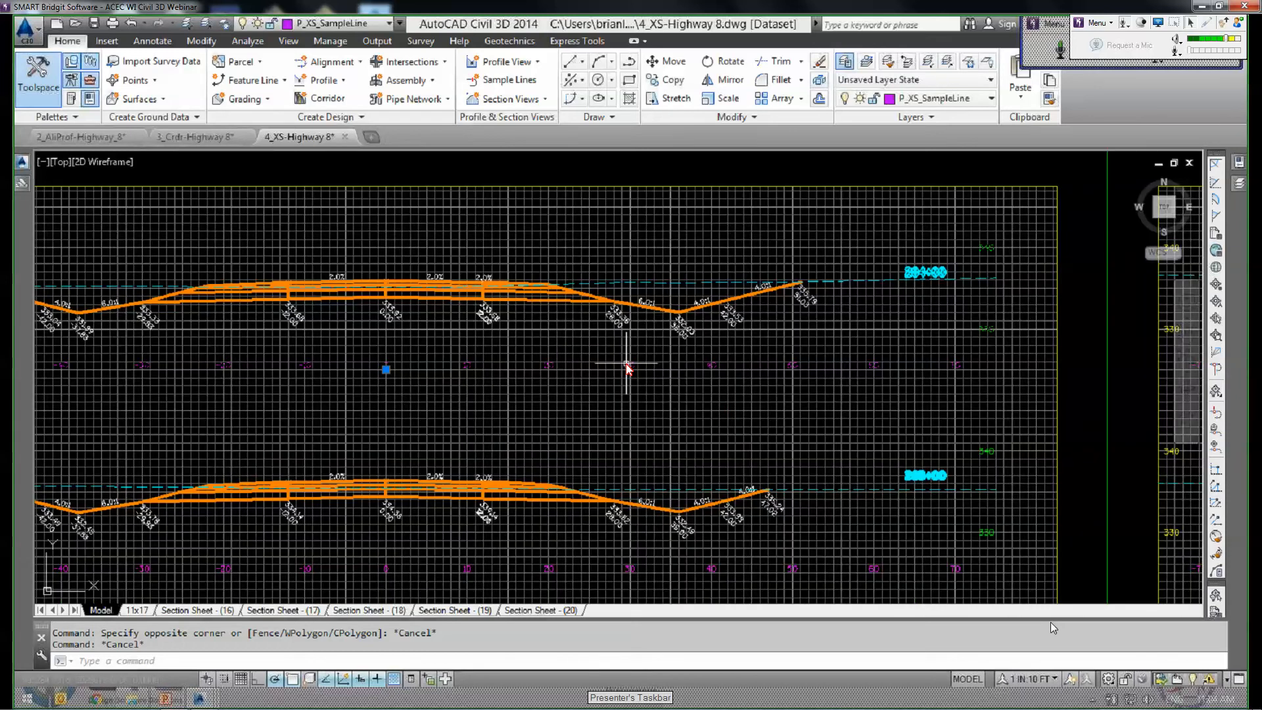
right_click(770, 342)
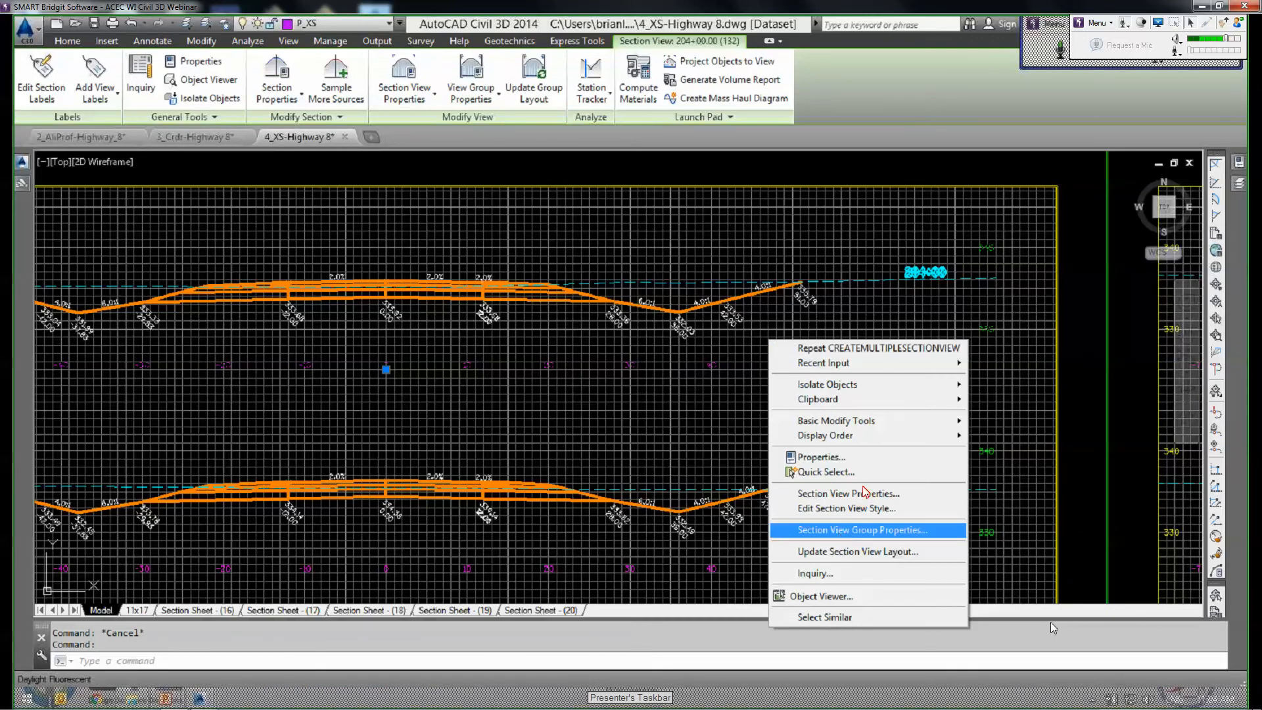
left_click(881, 531)
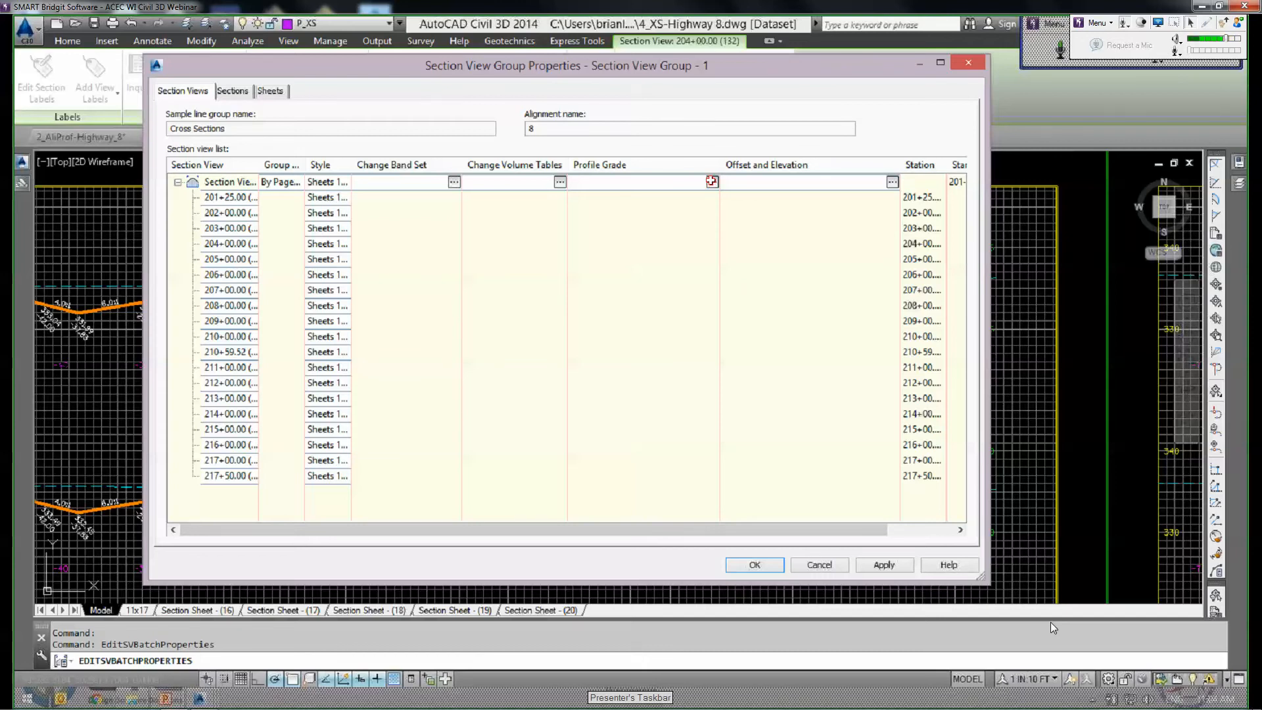
left_click(712, 182)
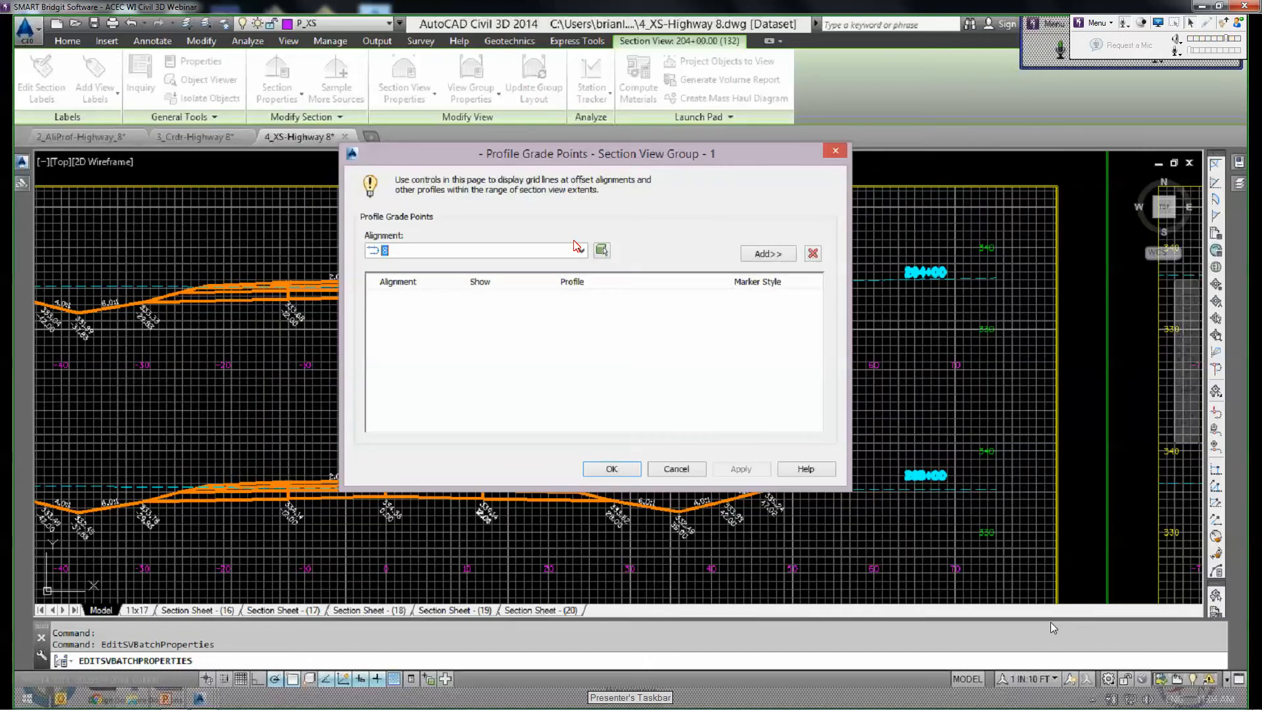
Add the rwult2 alignment to the section view group's profile grade points.
left_click(497, 257)
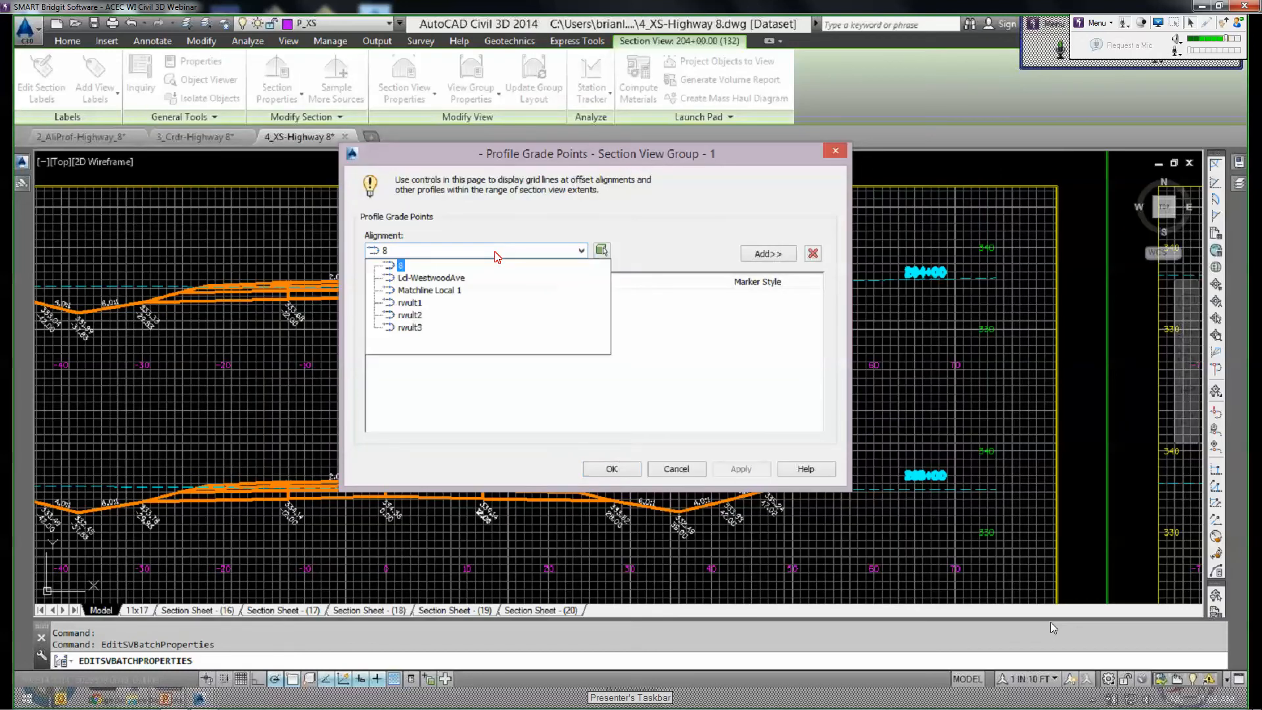
key("Down")
key("Down")
key("Down")
key("Down")
key("Down")
key("Up")
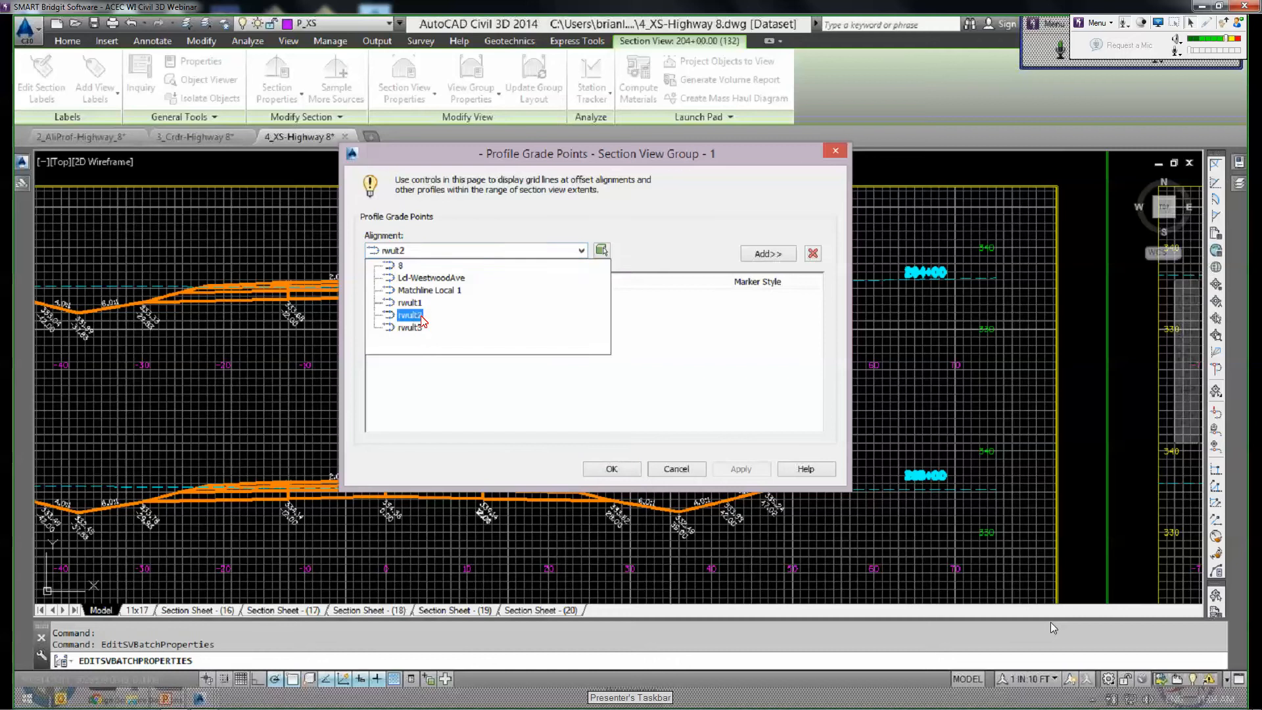
key("Up")
key("Up")
key("Up")
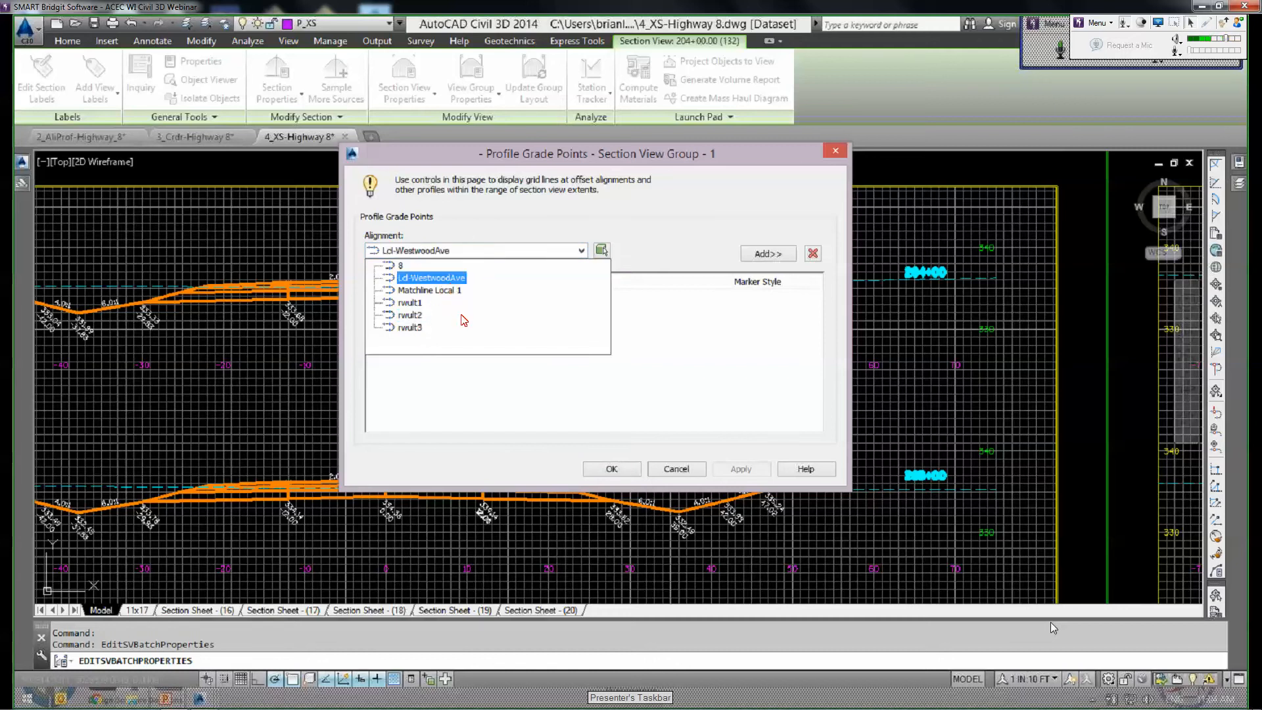
key("Down")
key("Down")
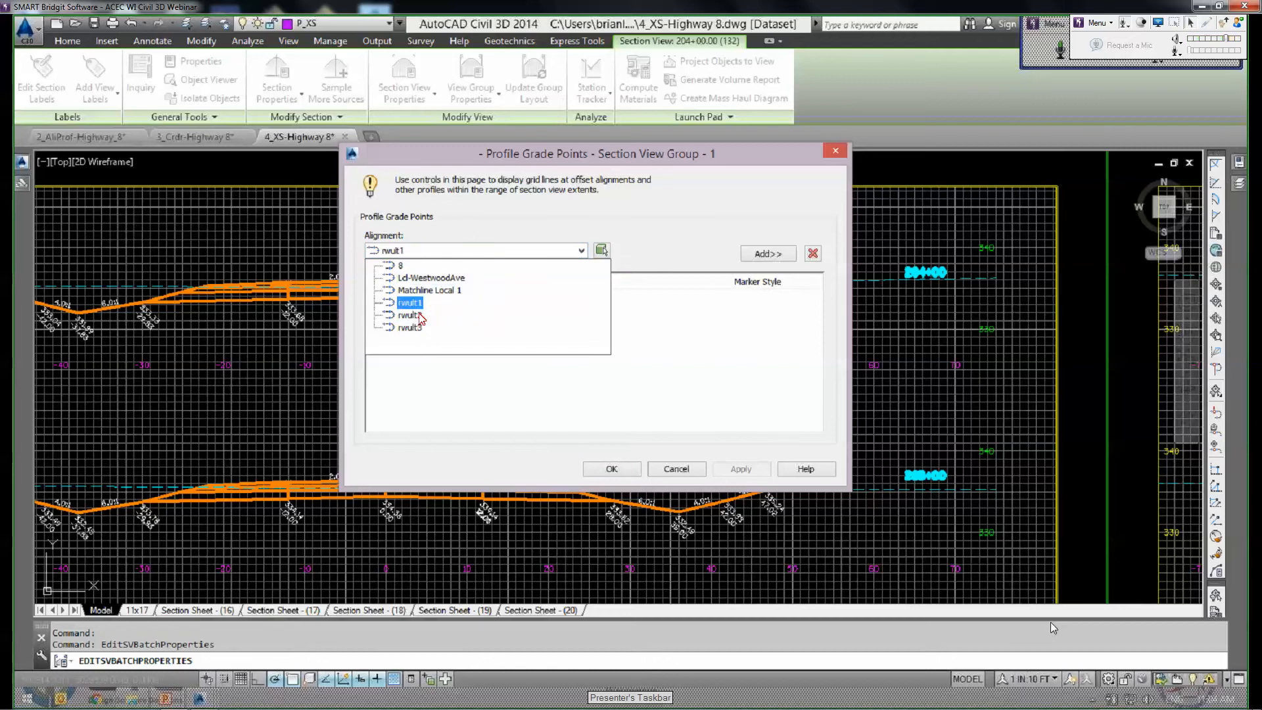
key("Down")
key("Return")
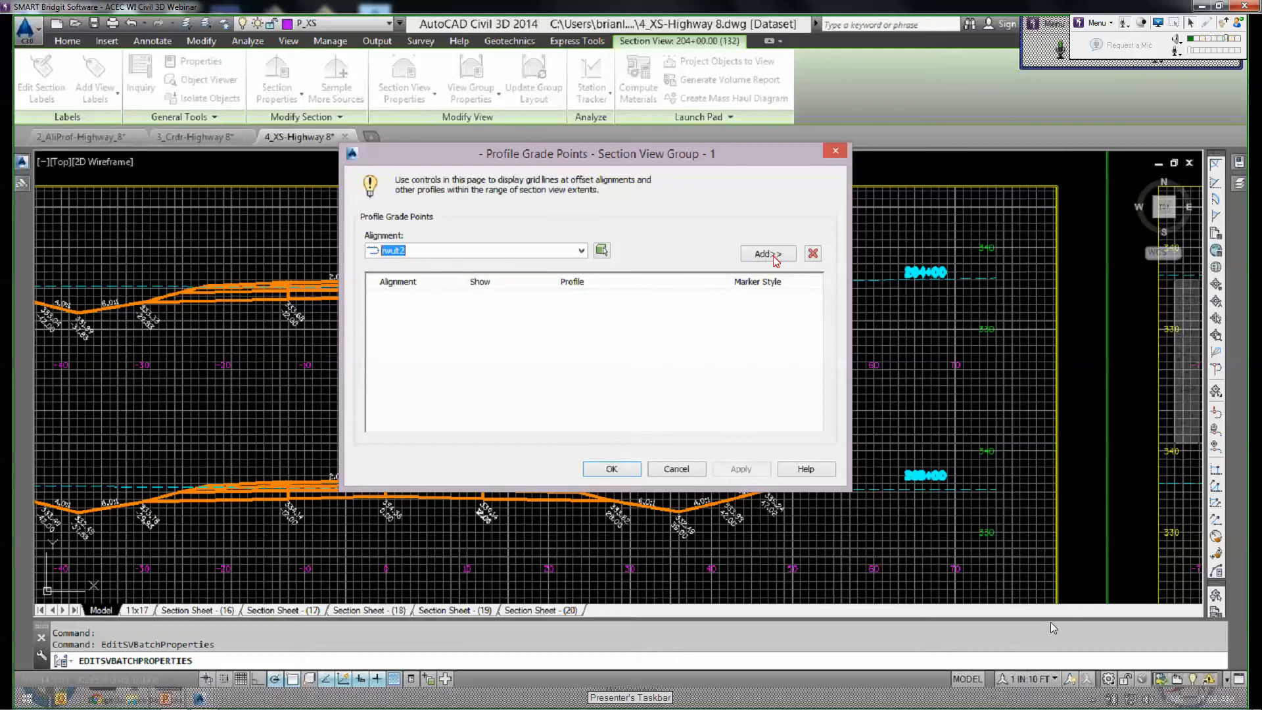
left_click(750, 257)
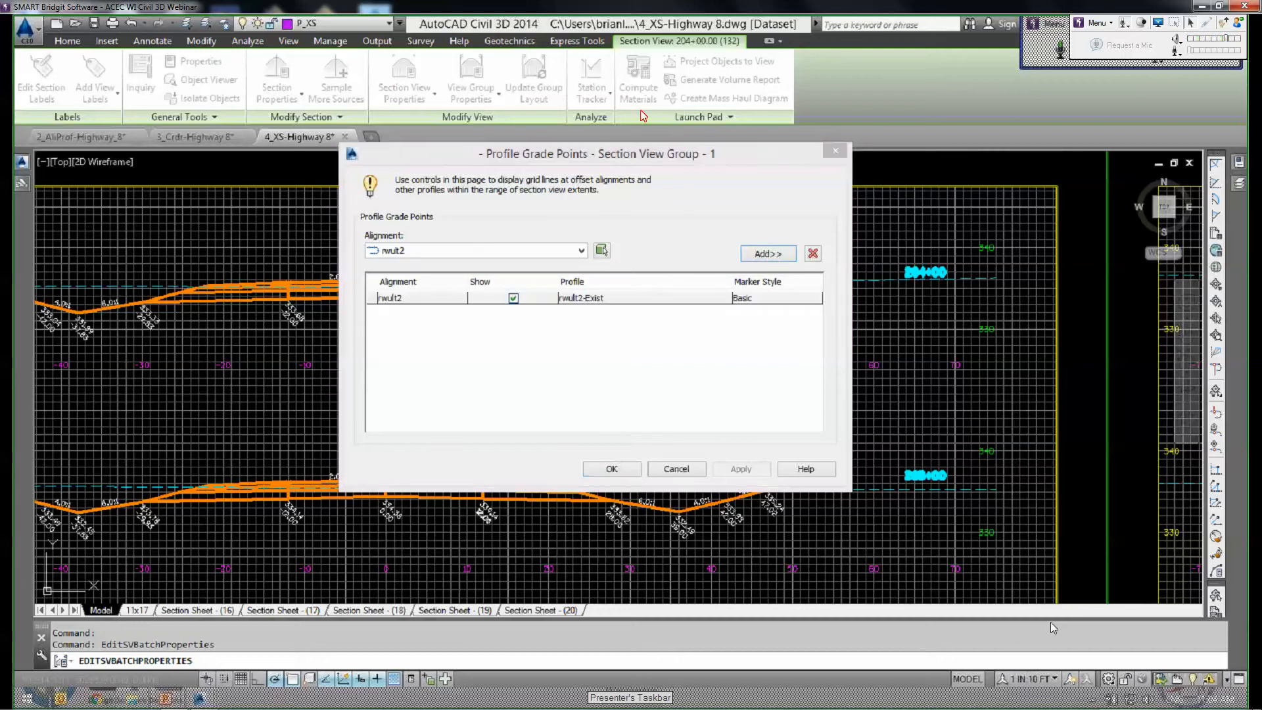
Keep rwult2-Exist as the profile for rwult2 and set its marker style to XS Right-of-way.
left_click(609, 303)
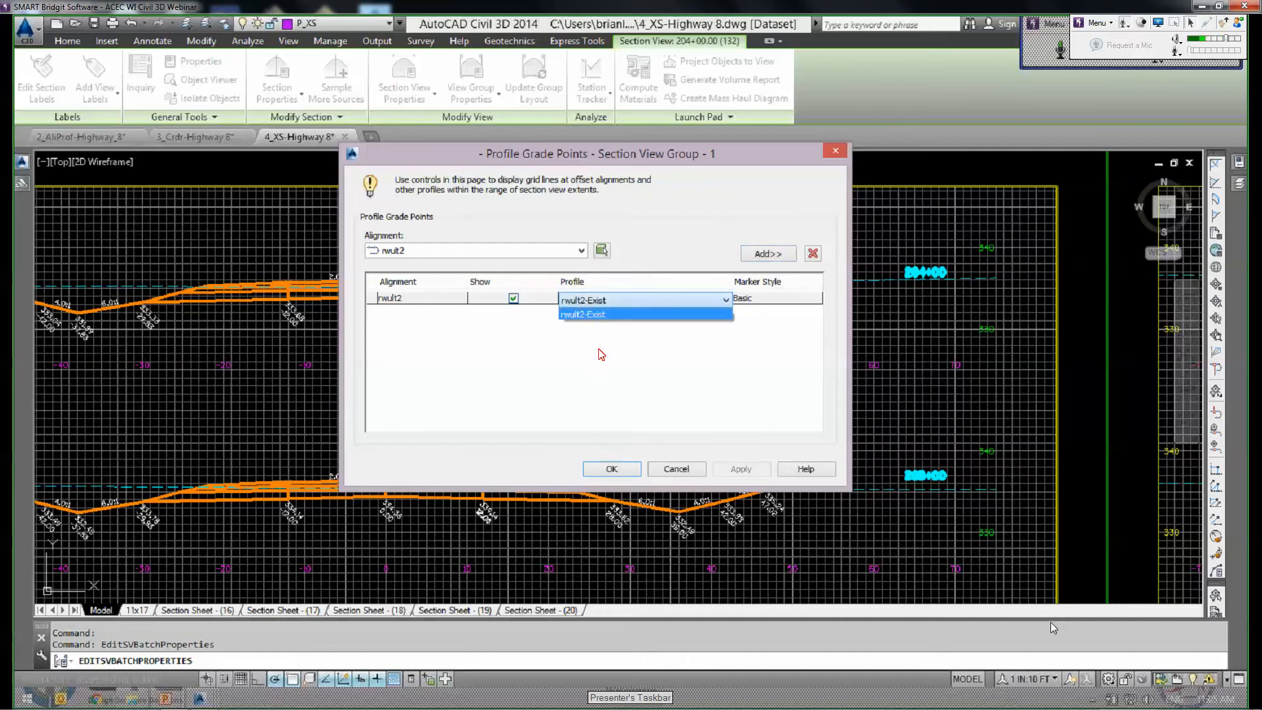
left_click(602, 372)
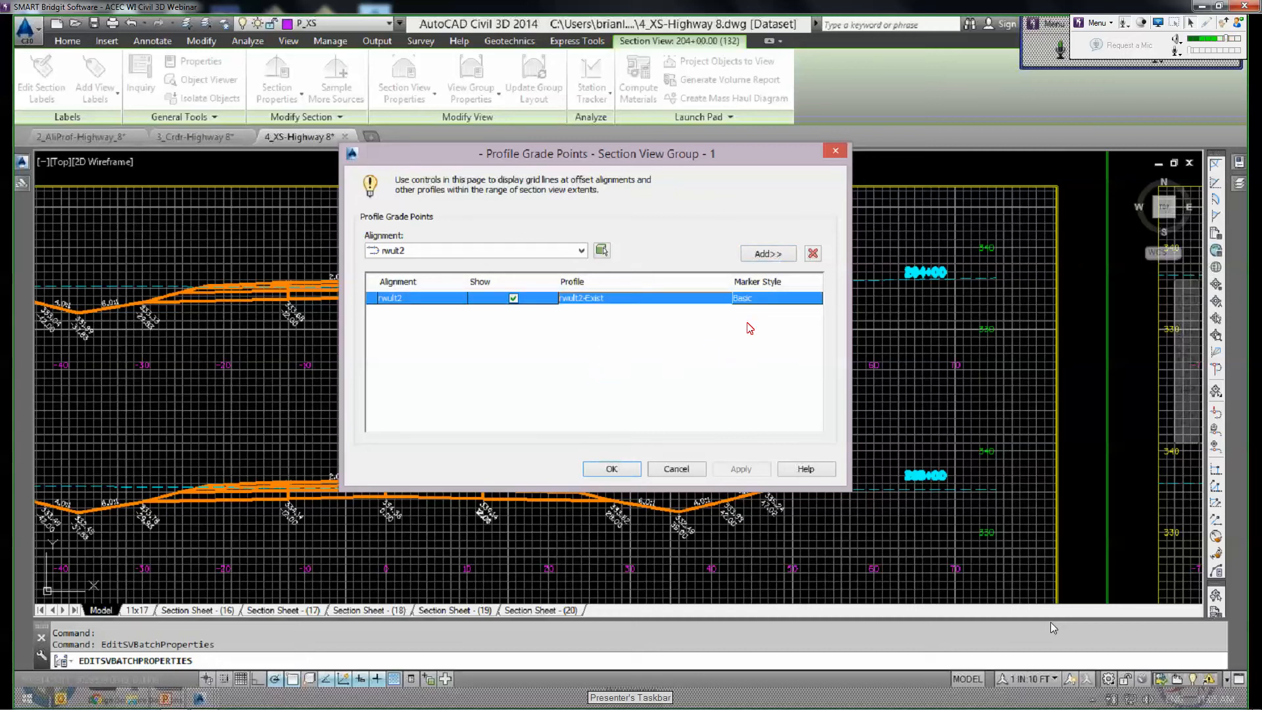
left_click(777, 304)
left_click_drag(609, 326, 579, 346)
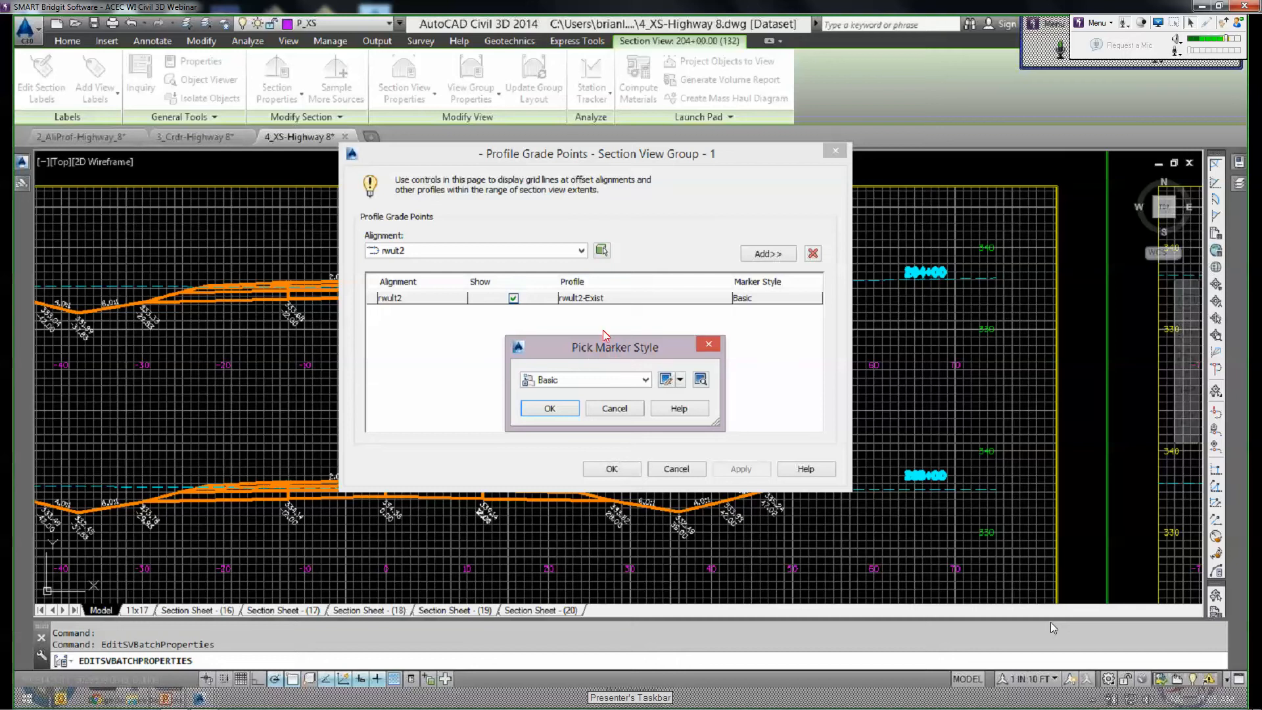
left_click_drag(596, 351, 586, 329)
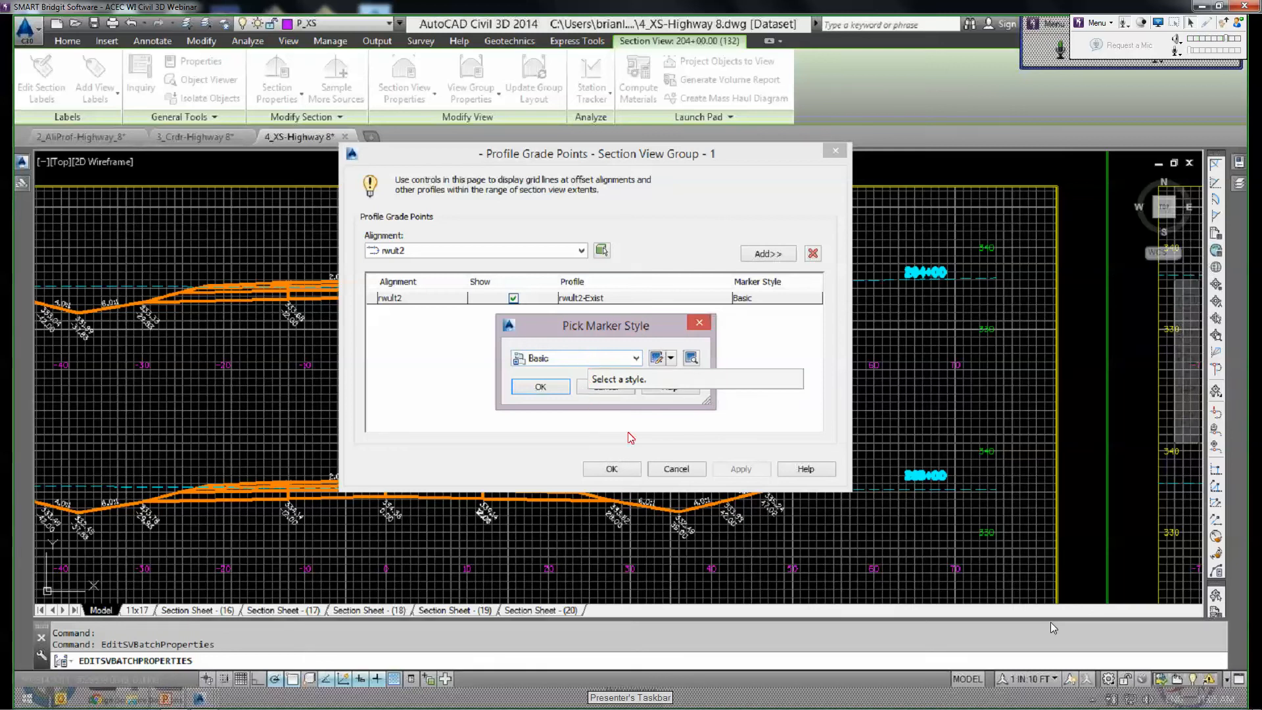
left_click(636, 359)
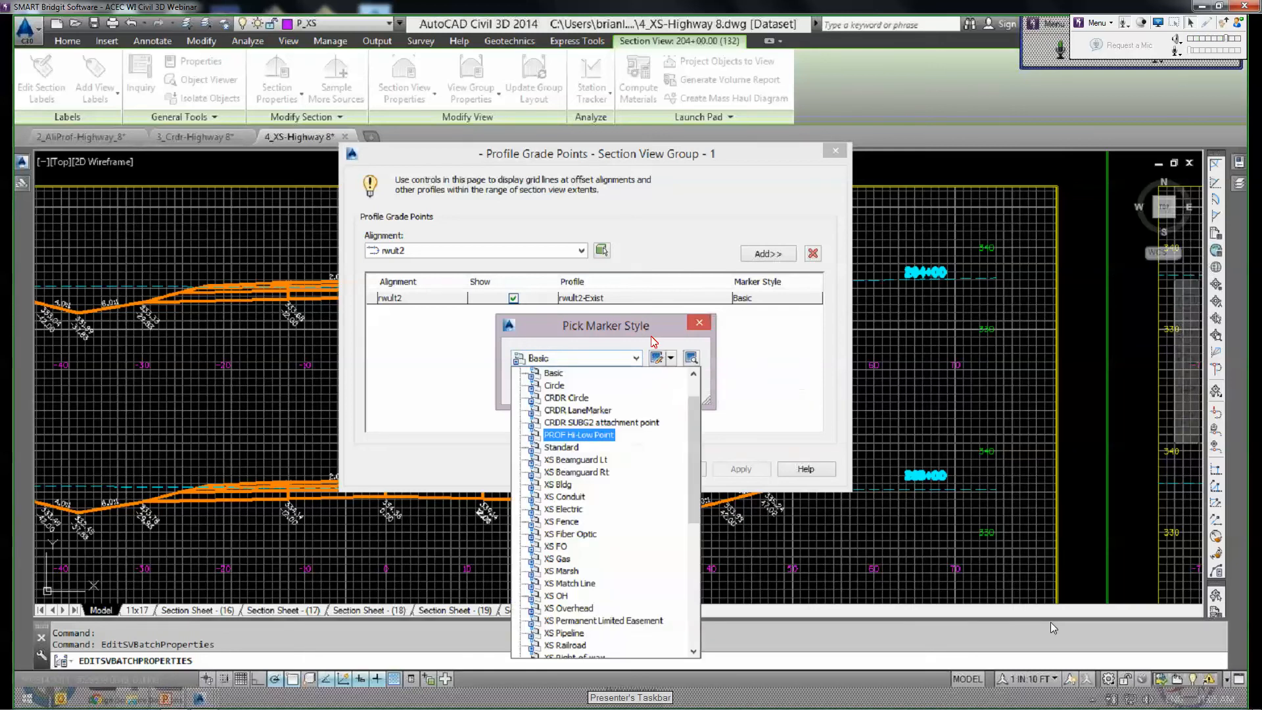
left_click_drag(635, 326, 645, 205)
left_click(646, 237)
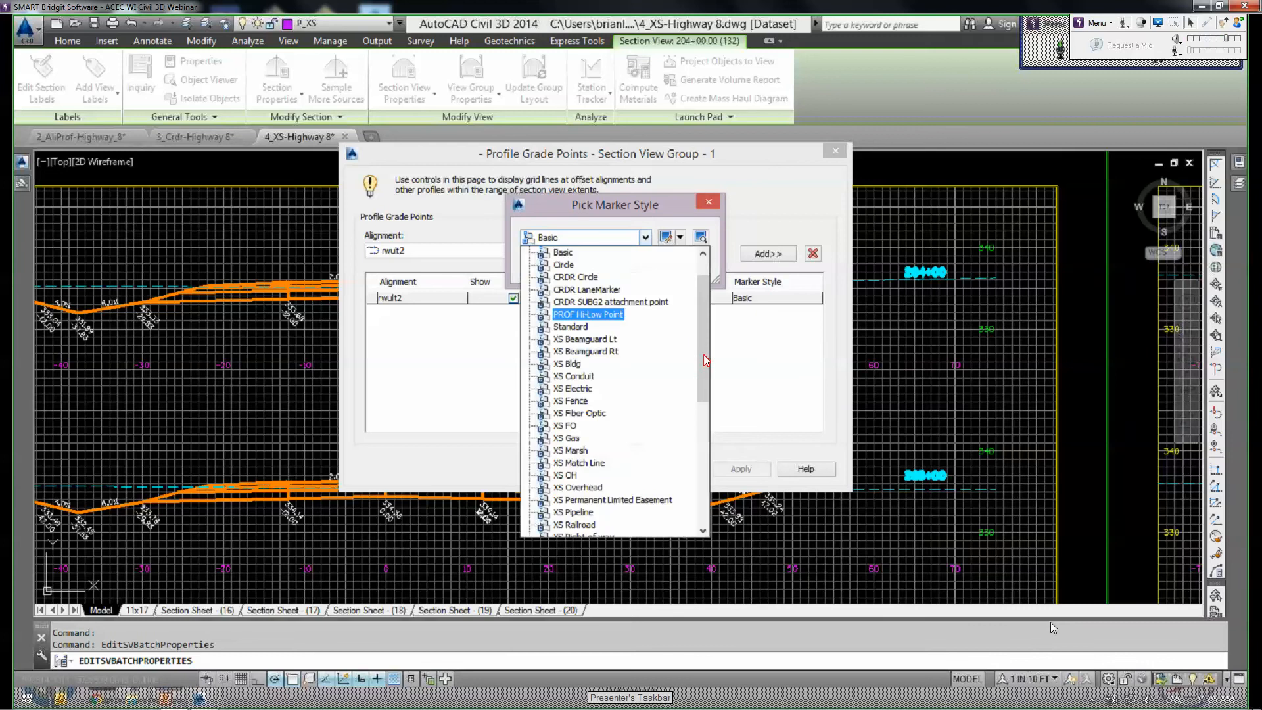
left_click(703, 462)
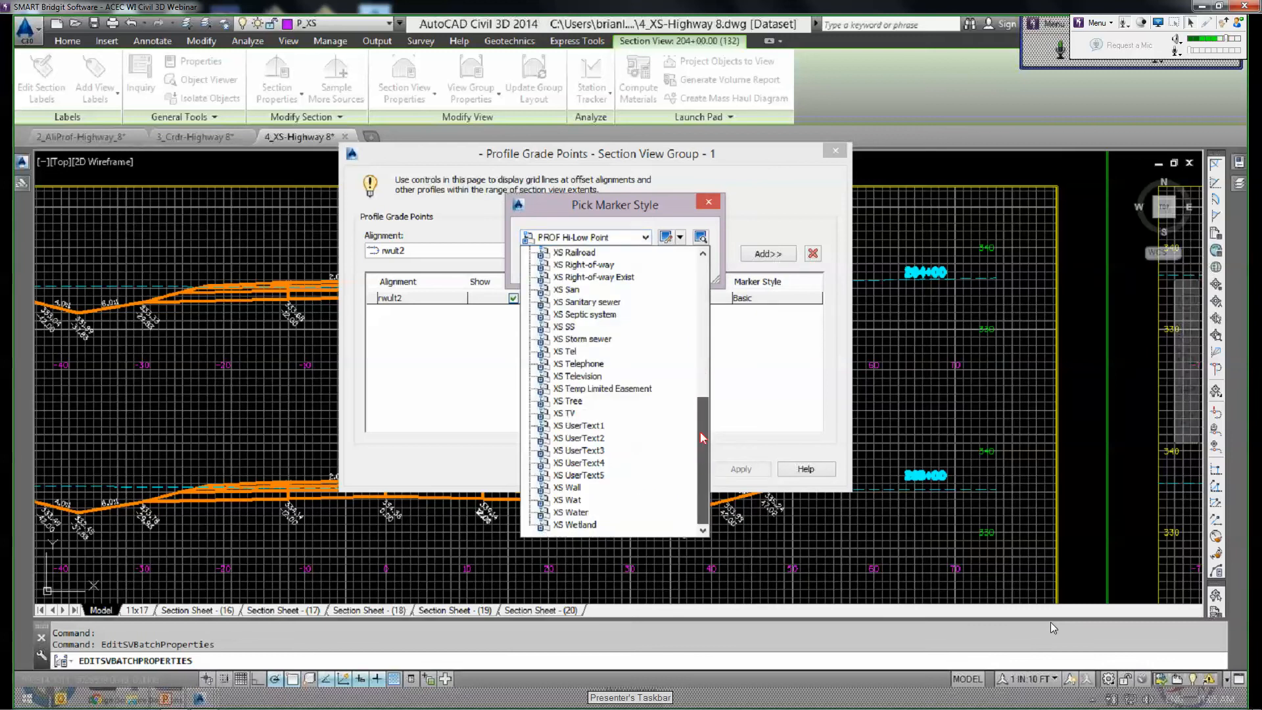
scroll(710, 414, "up", 3)
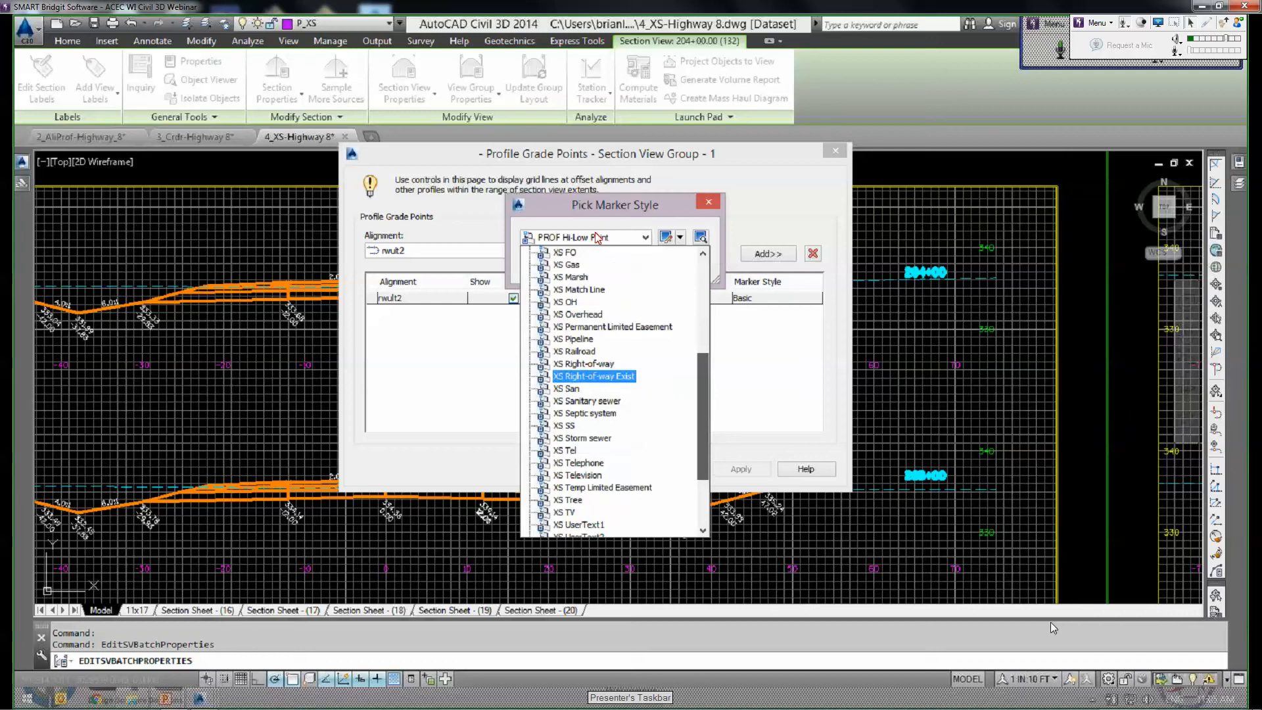
left_click(607, 210)
left_click_drag(606, 209, 577, 197)
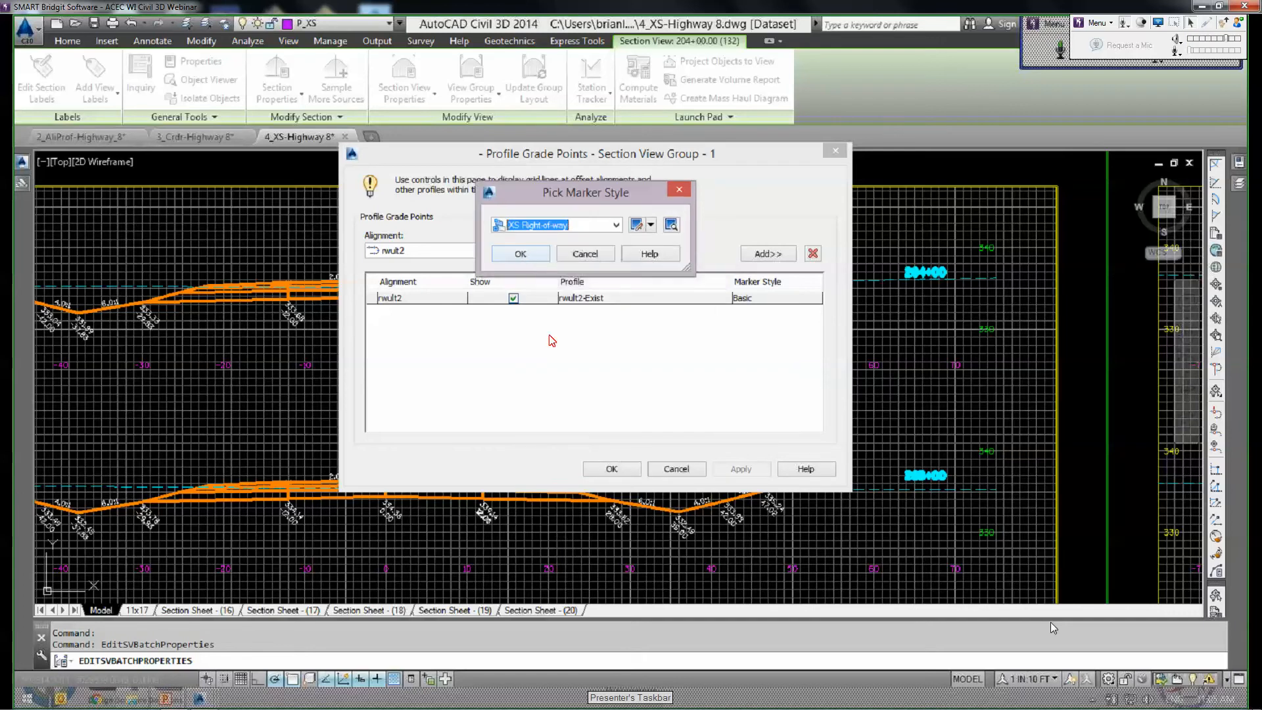
left_click(503, 254)
Add rwult3 as a profile grade point with the XS Right-of-way marker style, and apply the section view group properties.
left_click(487, 250)
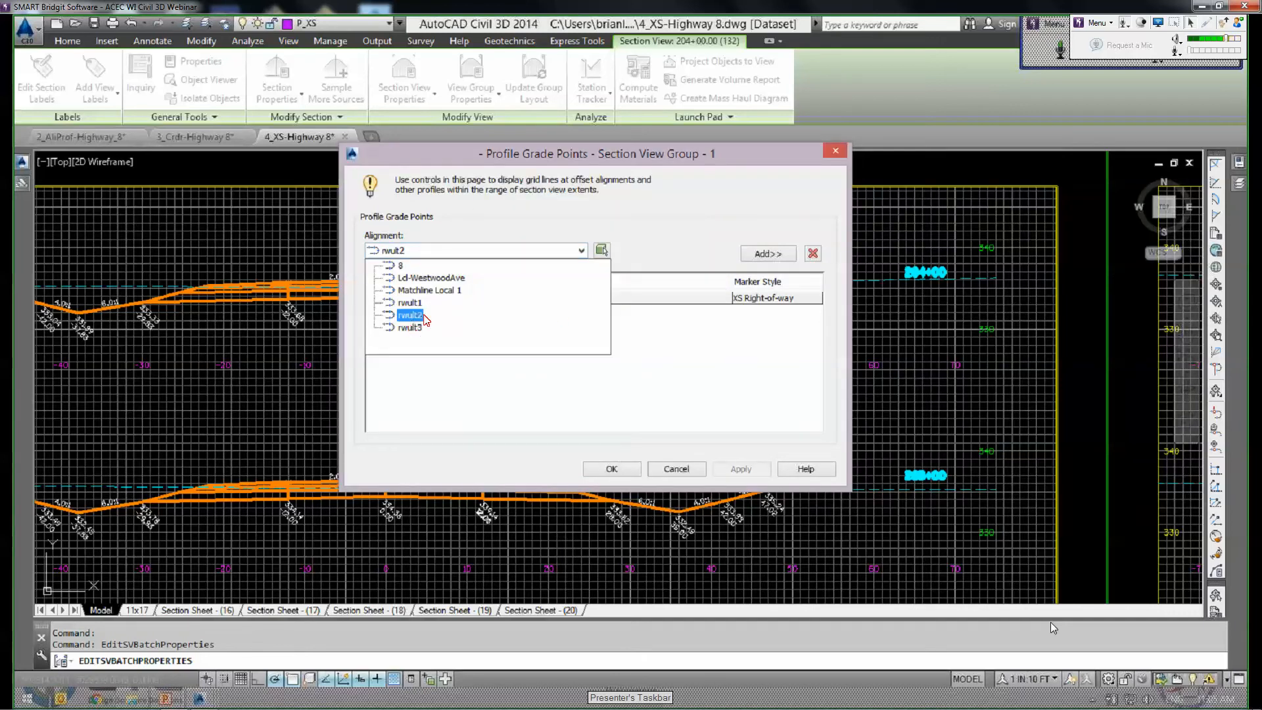
left_click(744, 257)
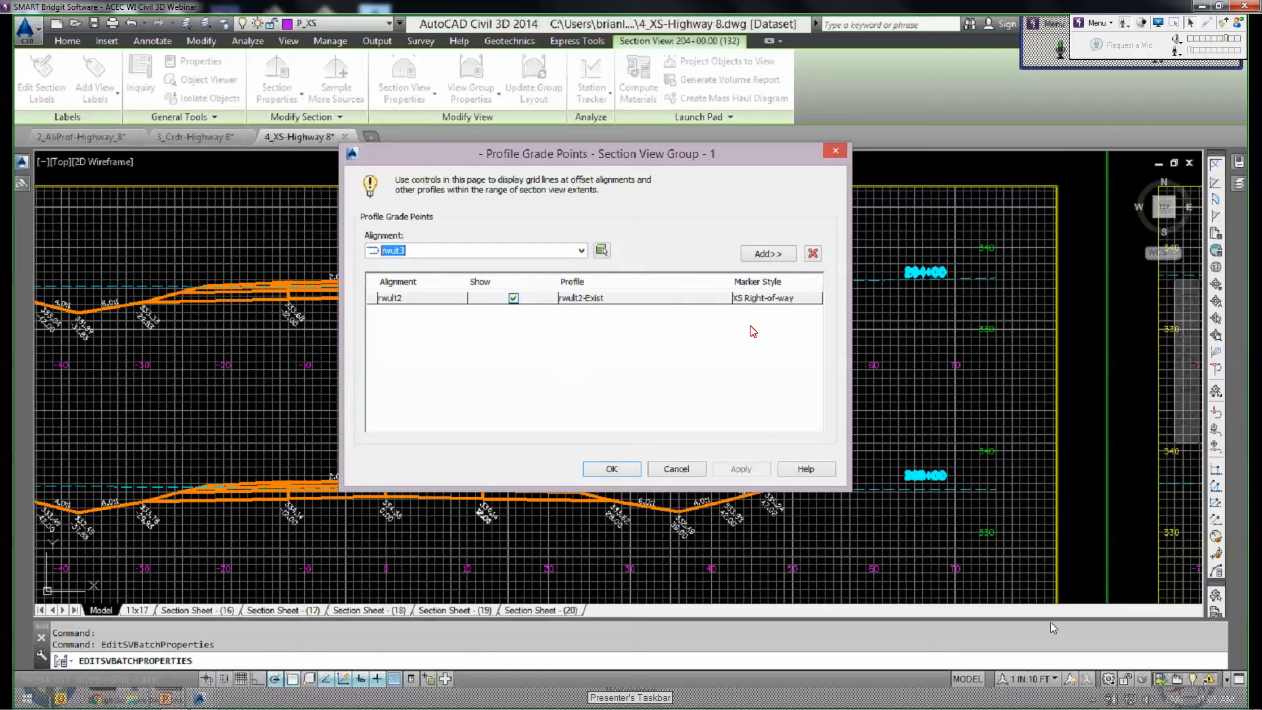
left_click(771, 315)
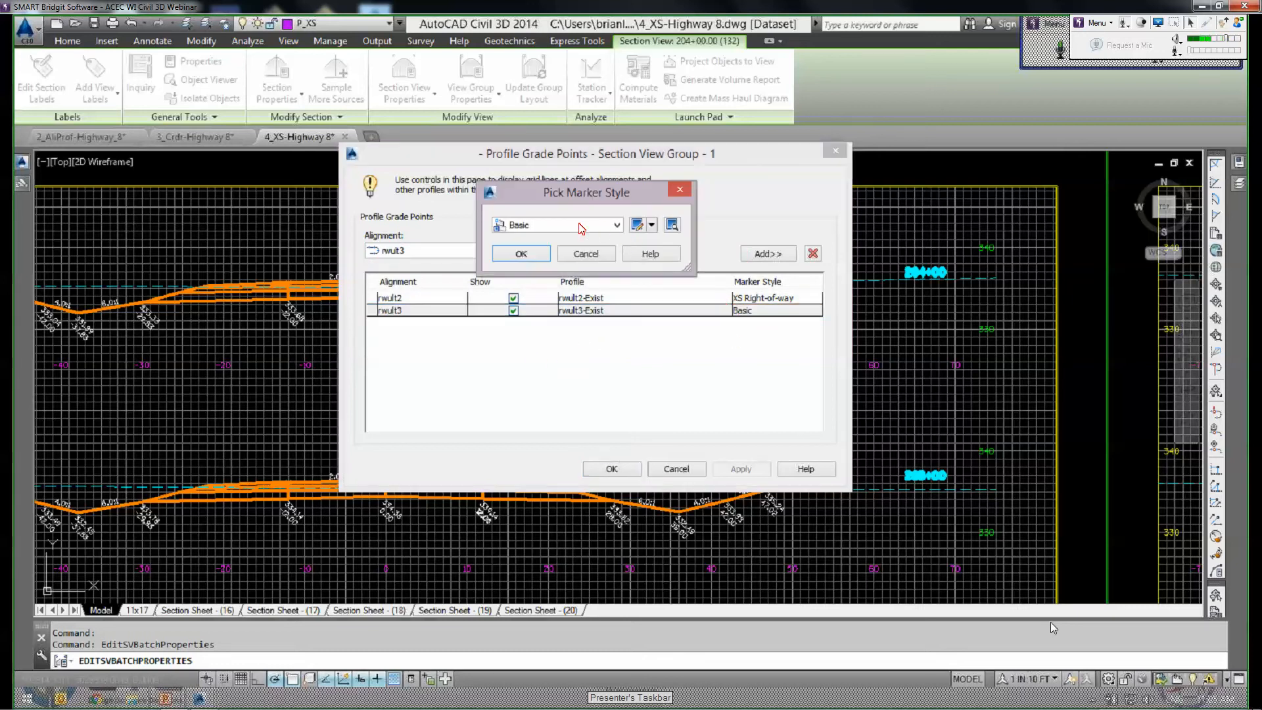
left_click(574, 221)
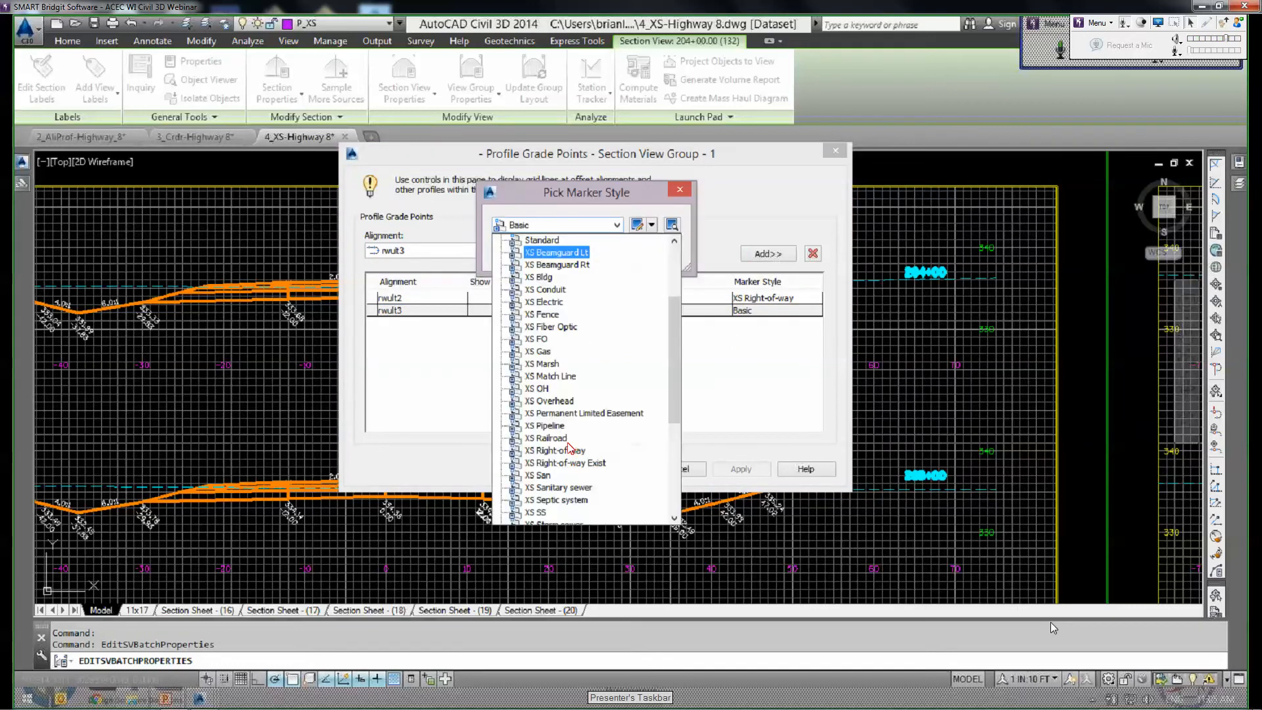
left_click(564, 453)
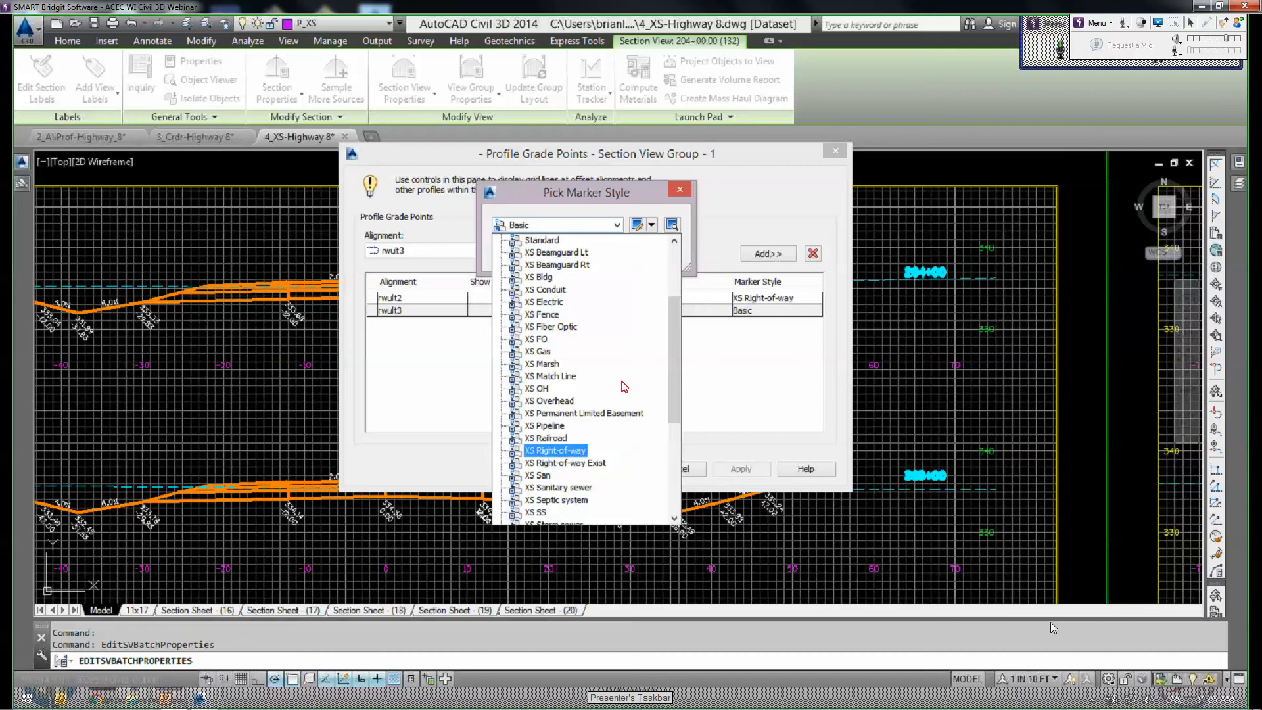
key("Return")
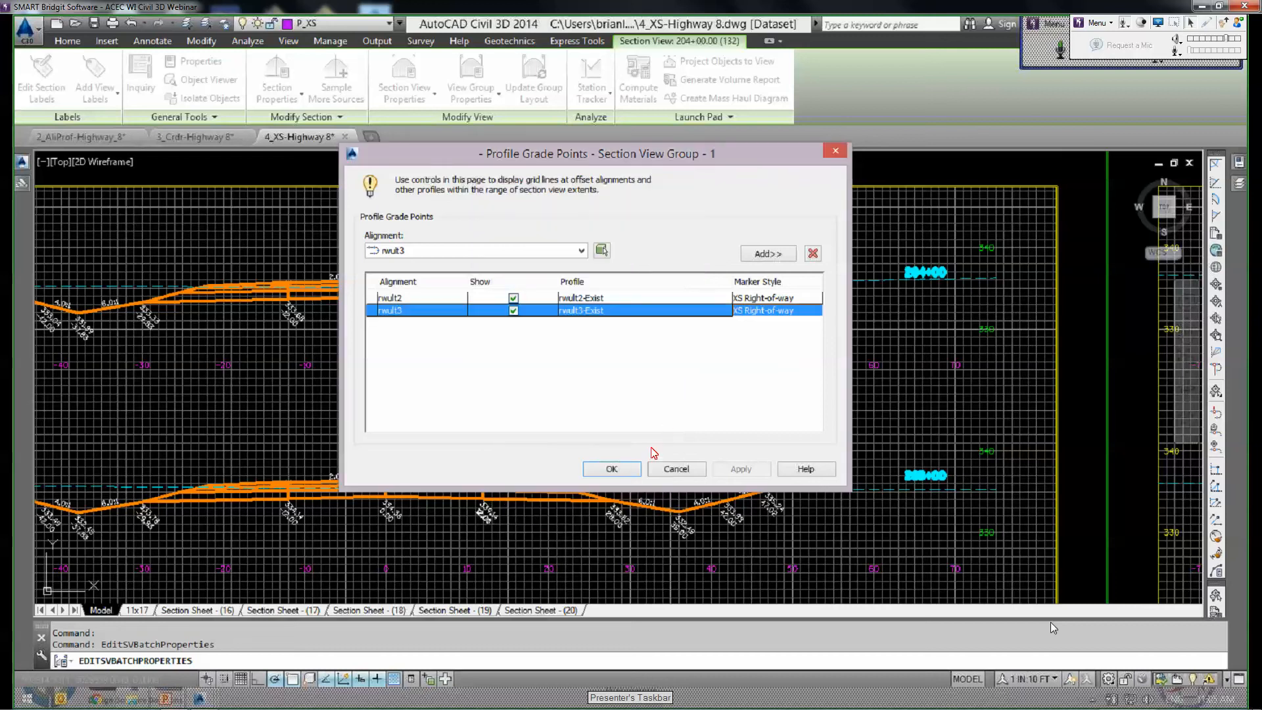
left_click(612, 471)
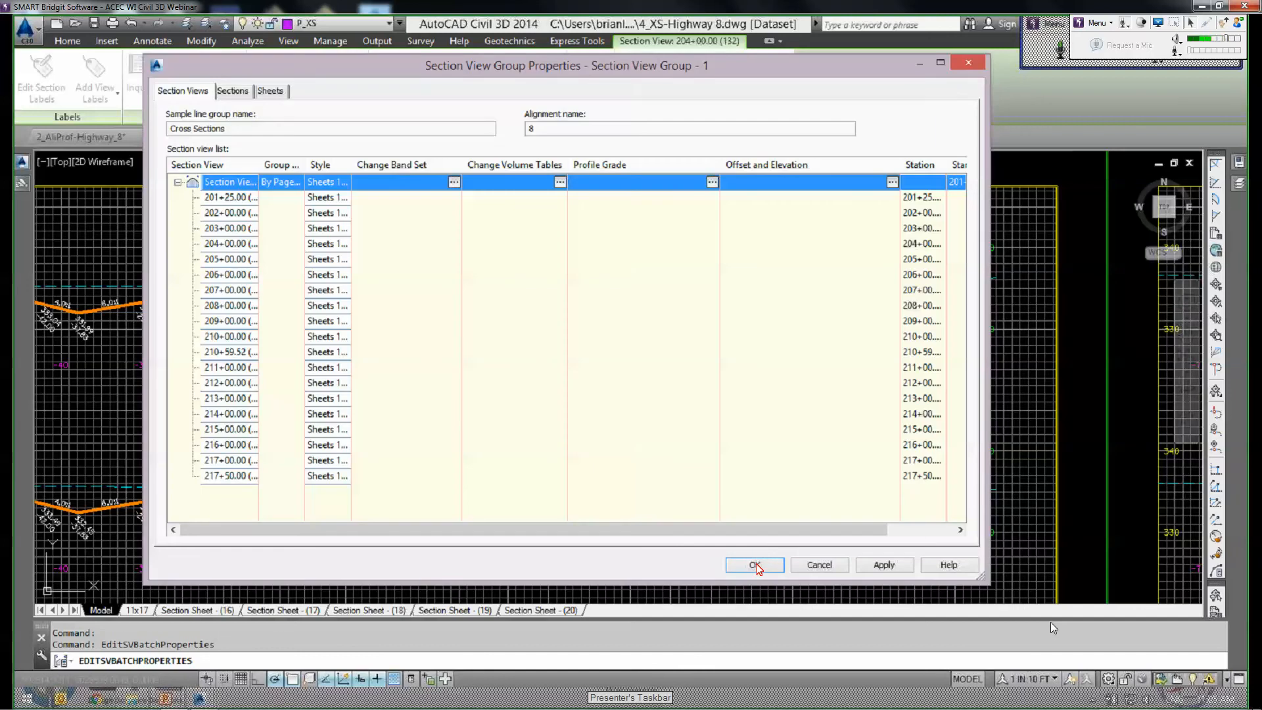
left_click(756, 566)
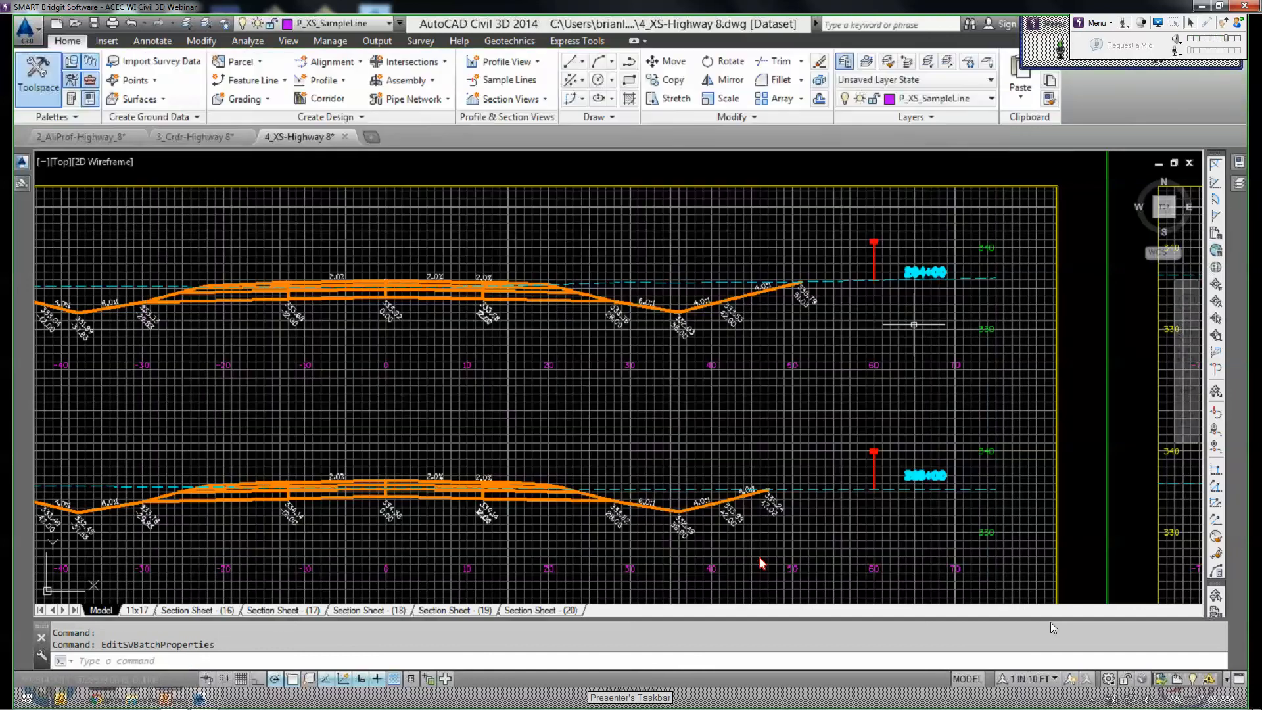
key("Escape")
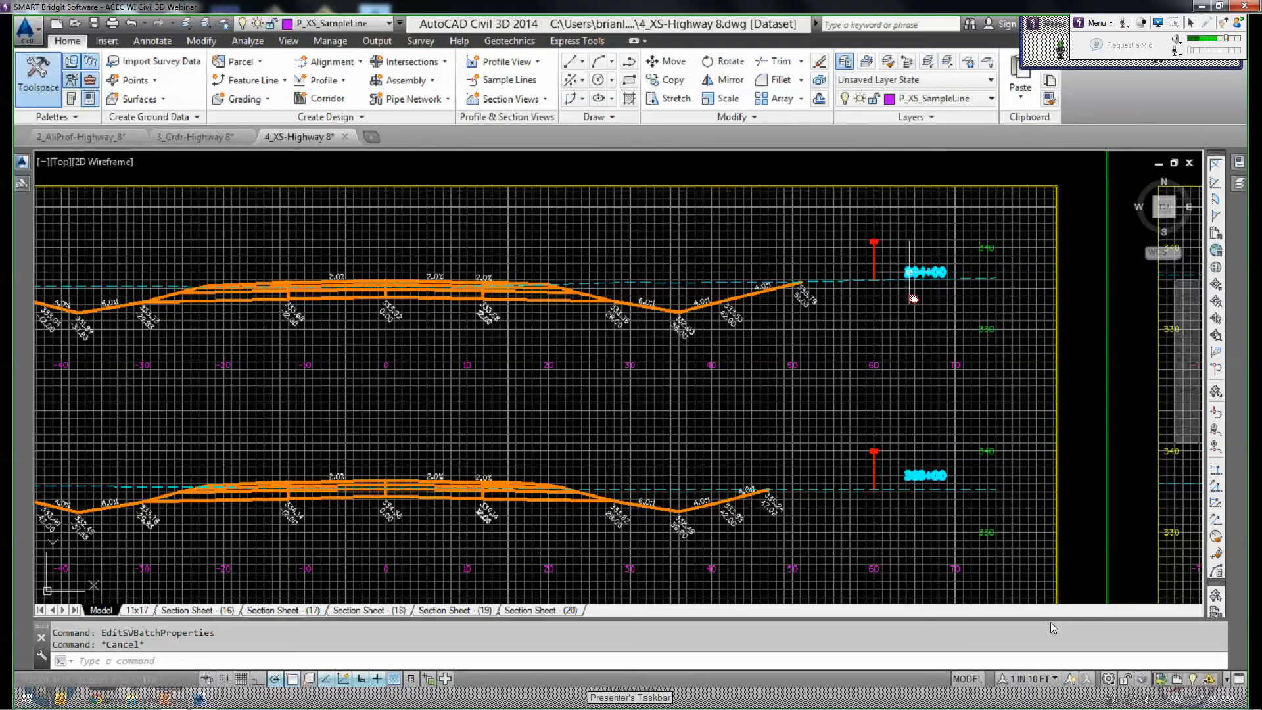
Examine the red right-of-way marker in the 204+00 section view, and select that section view.
scroll(905, 250, "up", 8)
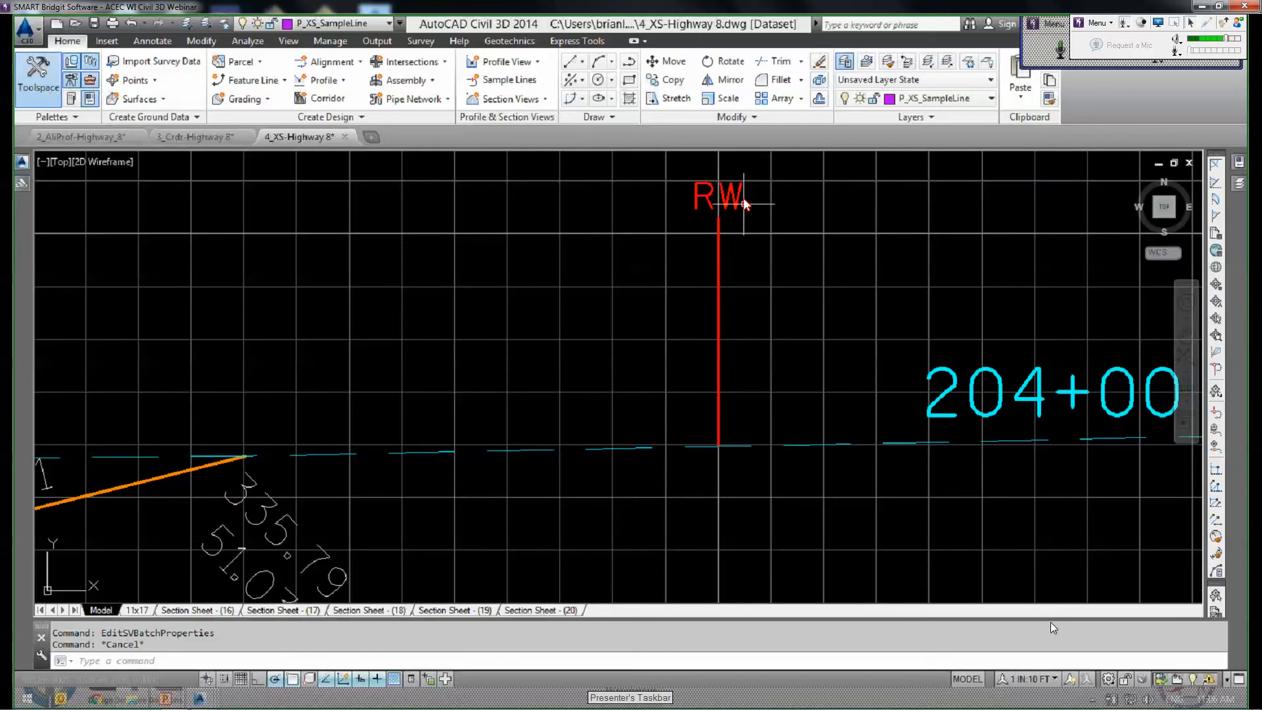
scroll(745, 204, "down", 6)
left_click(838, 265)
middle_click_drag(814, 339, 775, 331)
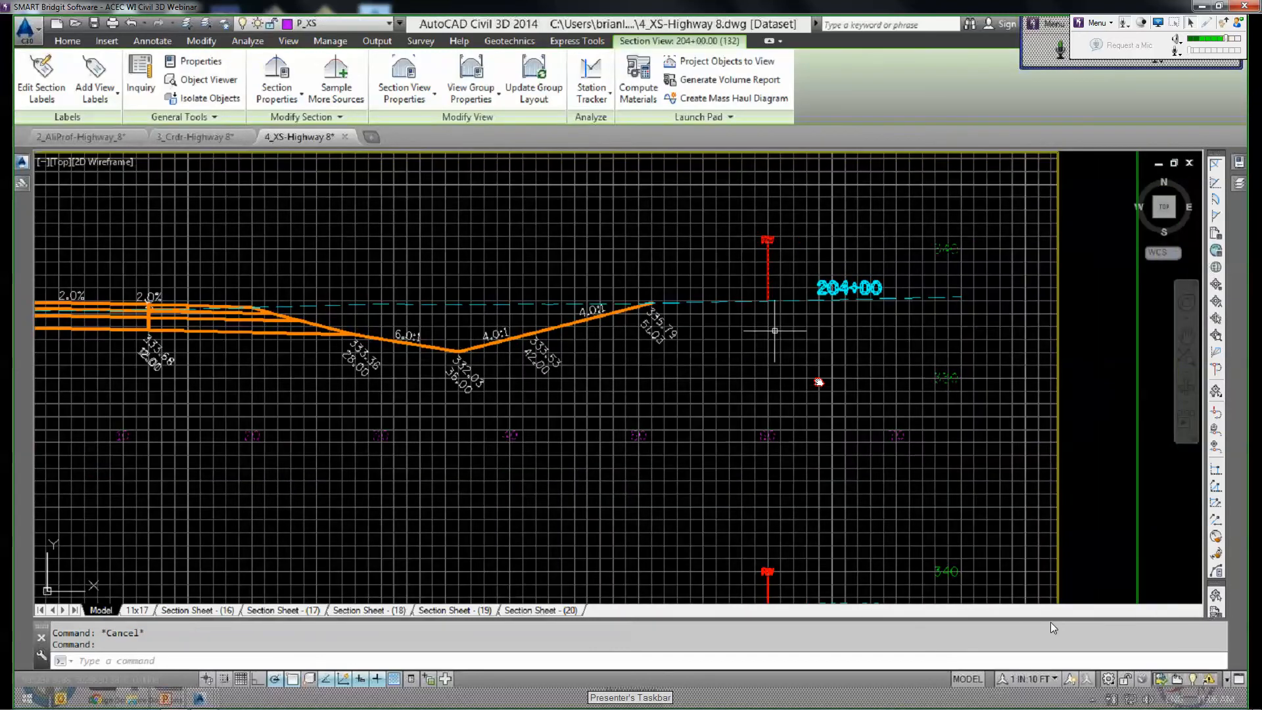
Examine the red right-of-way markers in the 204+00 and 208+00 section views, and clear the section view selection.
scroll(827, 338, "up", 2)
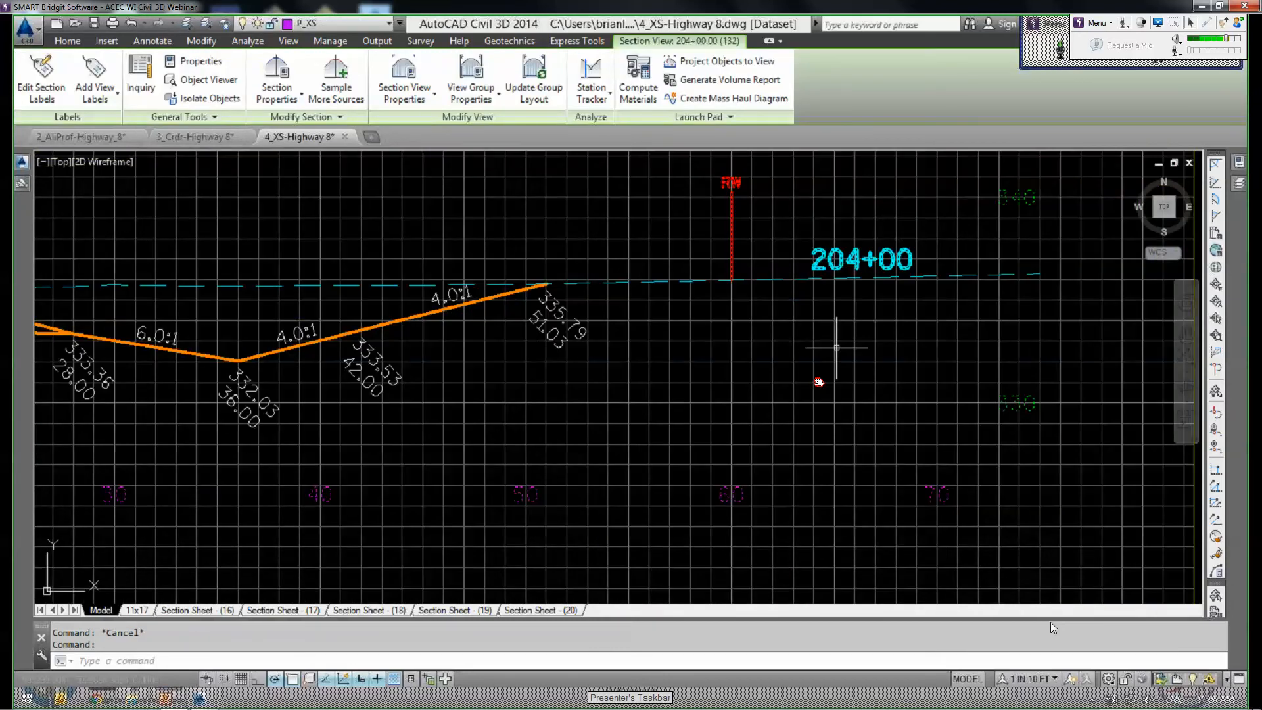
key("Escape")
key("Escape")
scroll(895, 393, "down", 2)
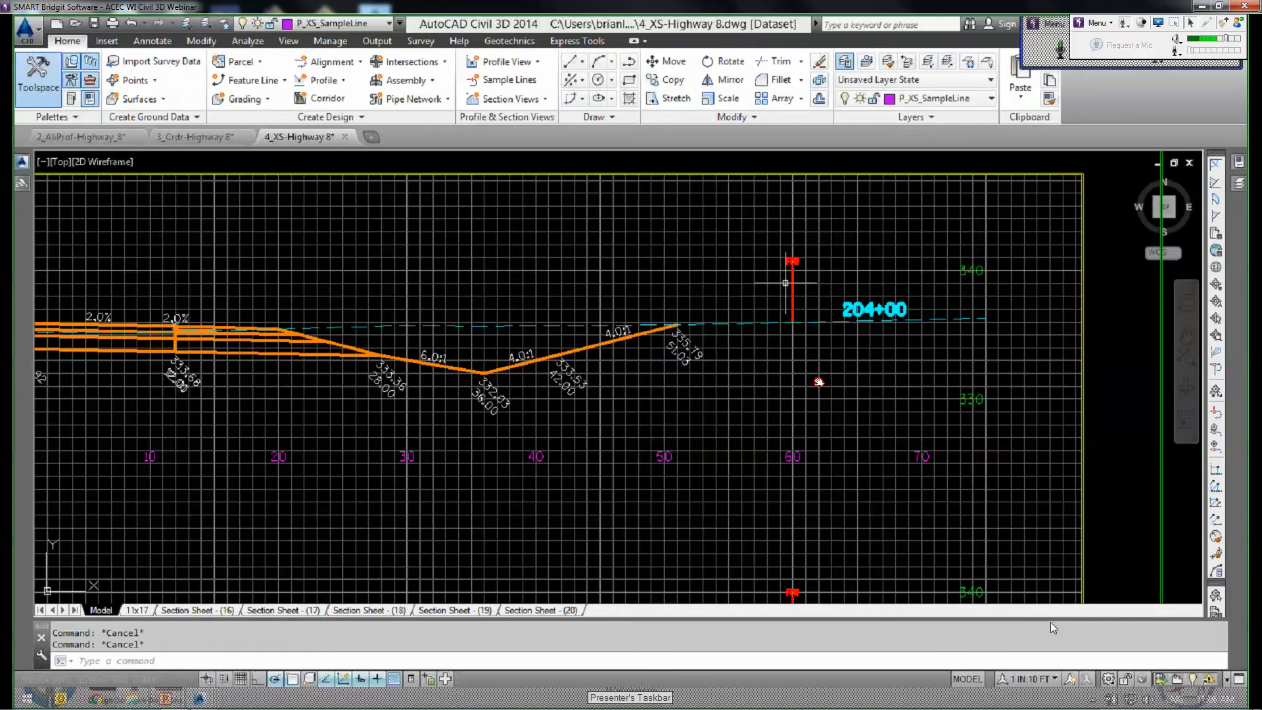
left_click(796, 268)
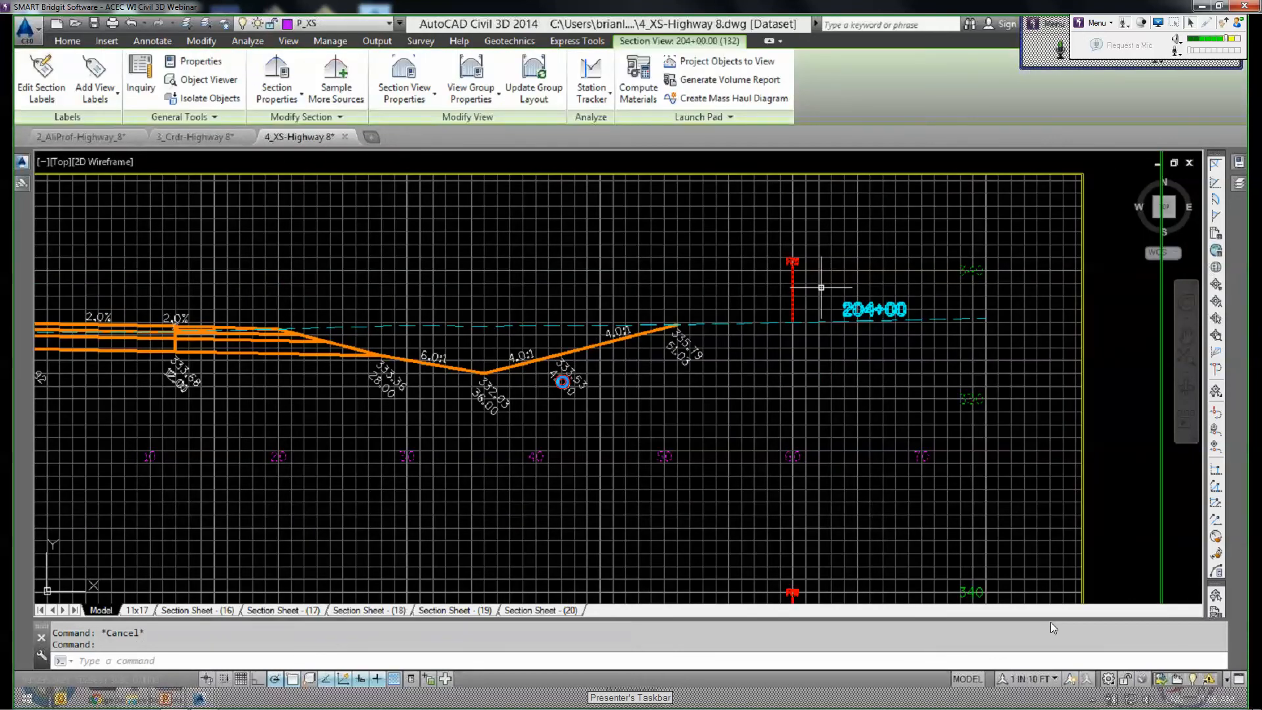
scroll(821, 287, "down", 5)
scroll(932, 295, "up", 5)
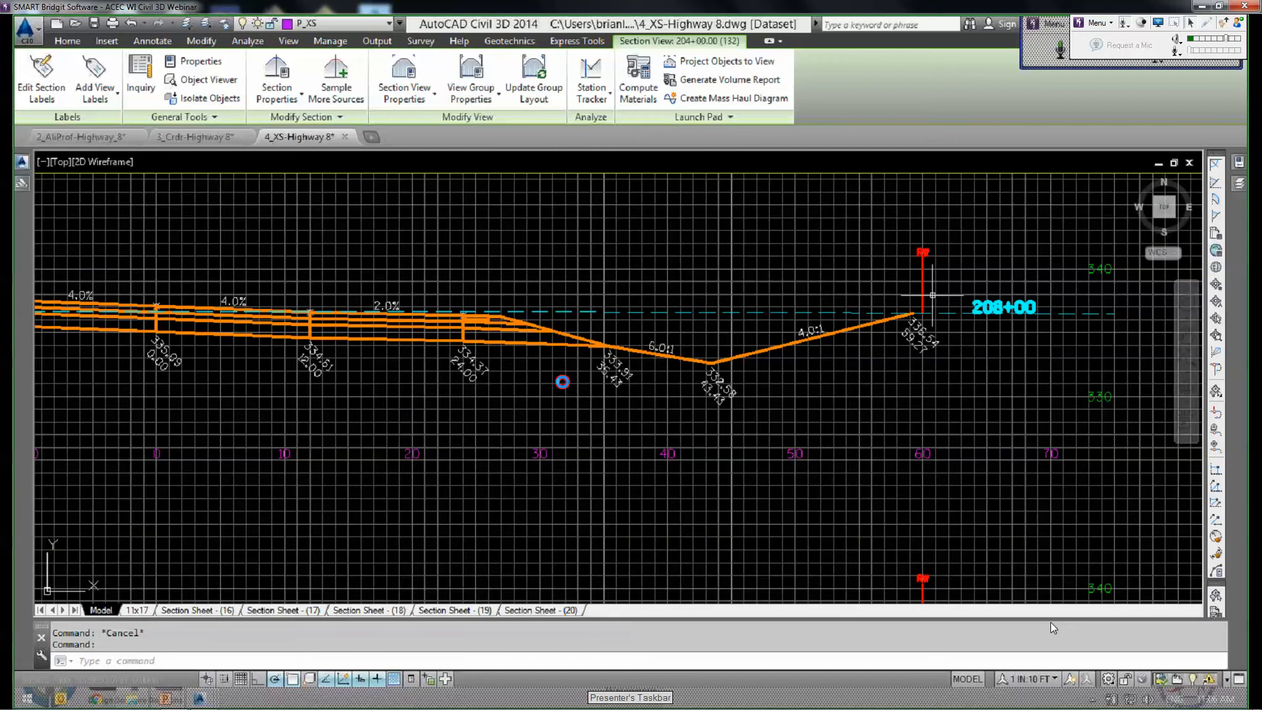
scroll(932, 295, "down", 5)
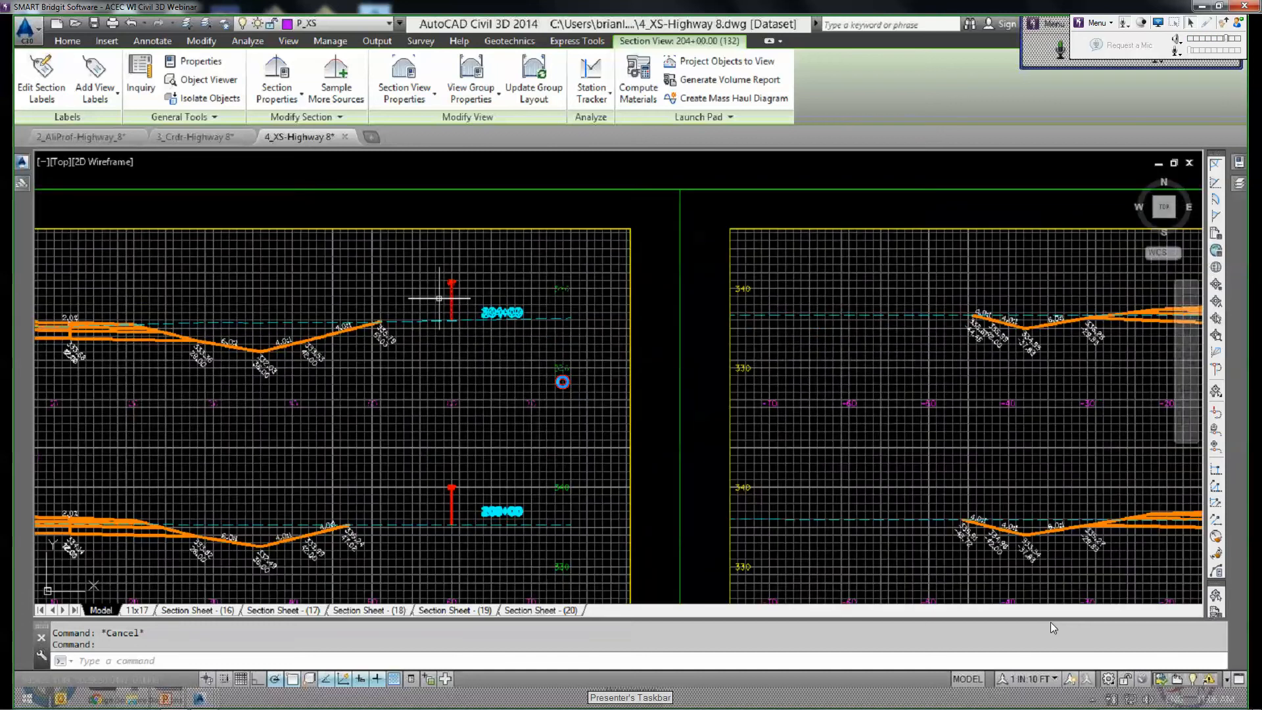
key("Escape")
scroll(513, 378, "up", 5)
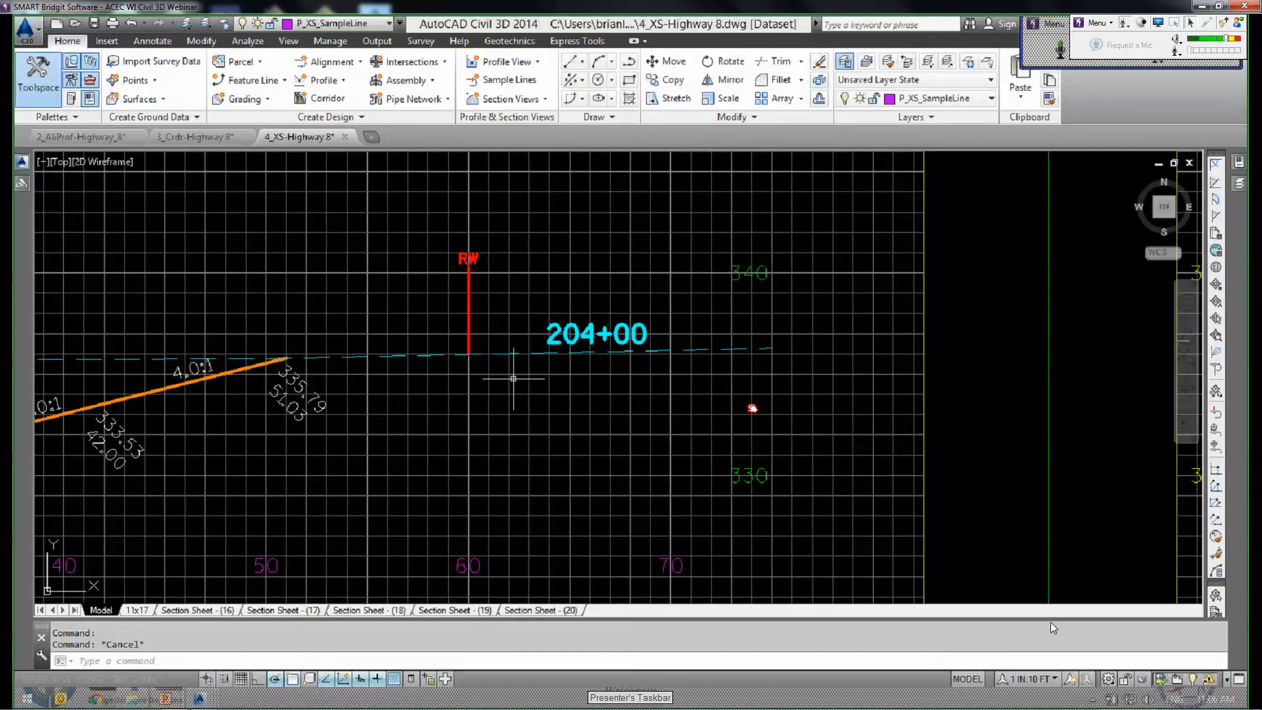
middle_click_drag(471, 397, 787, 398)
scroll(787, 398, "down", 2)
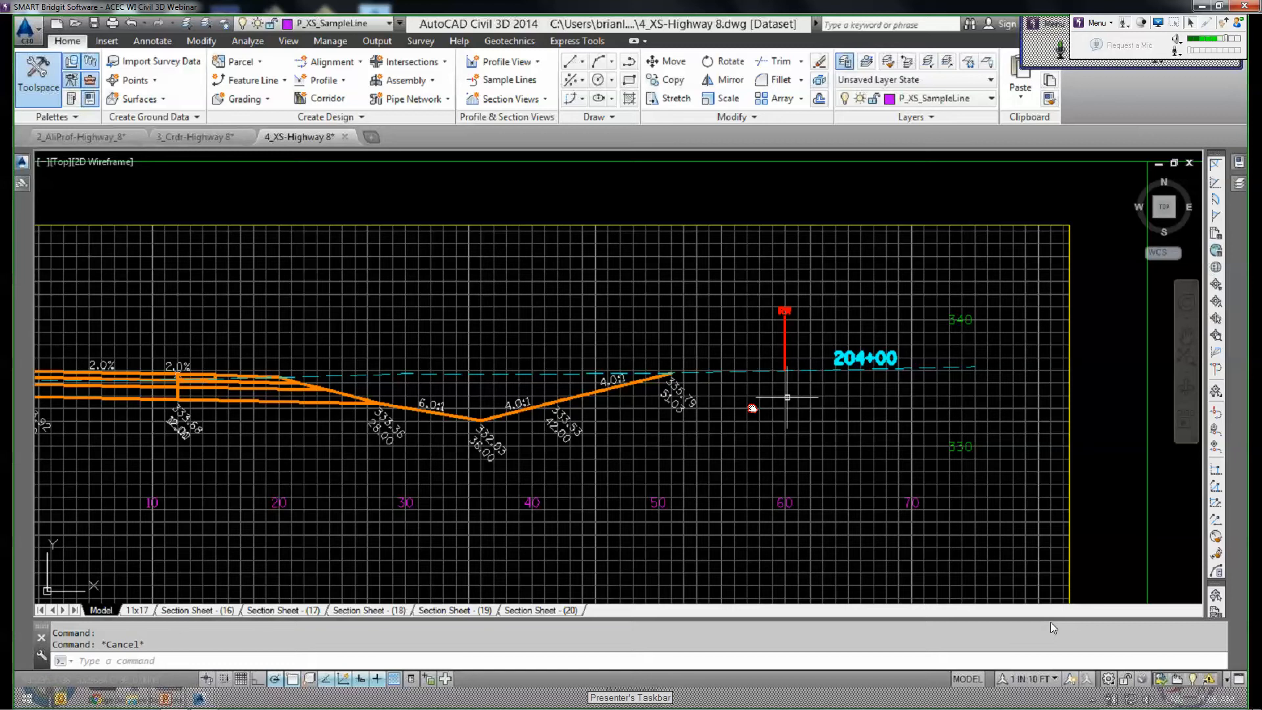
scroll(787, 397, "down", 5)
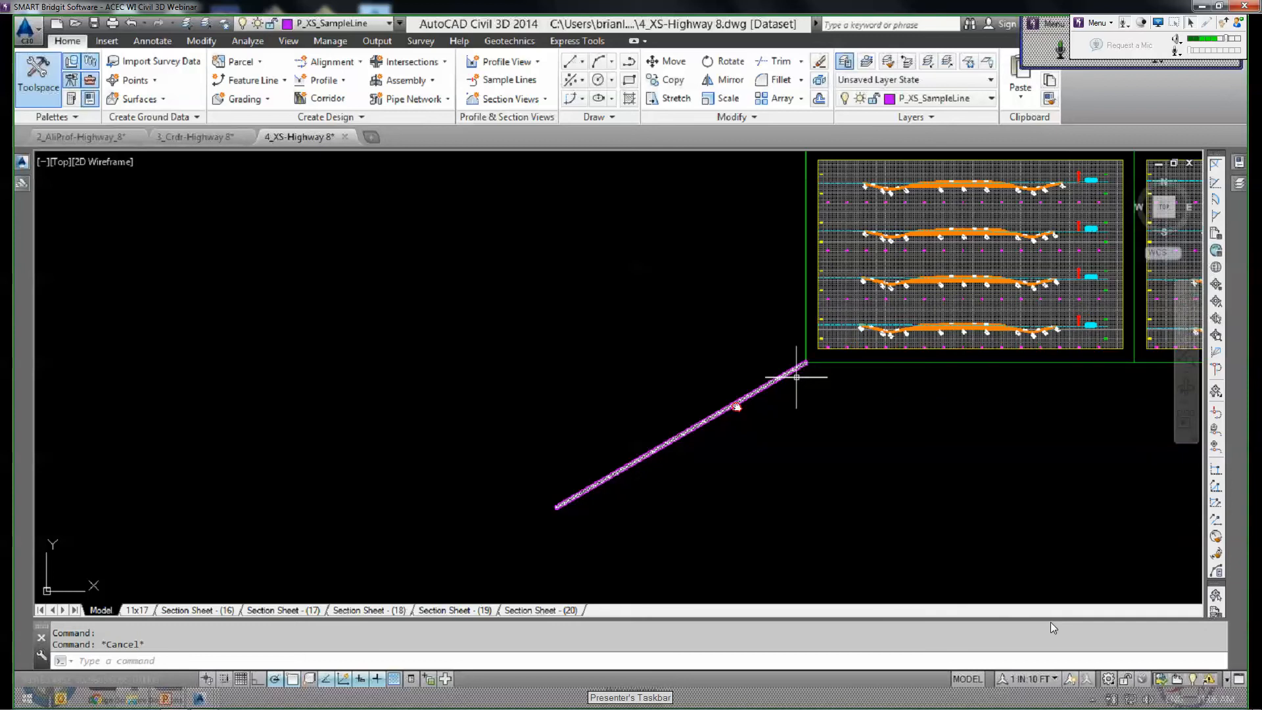
scroll(797, 377, "up", 5)
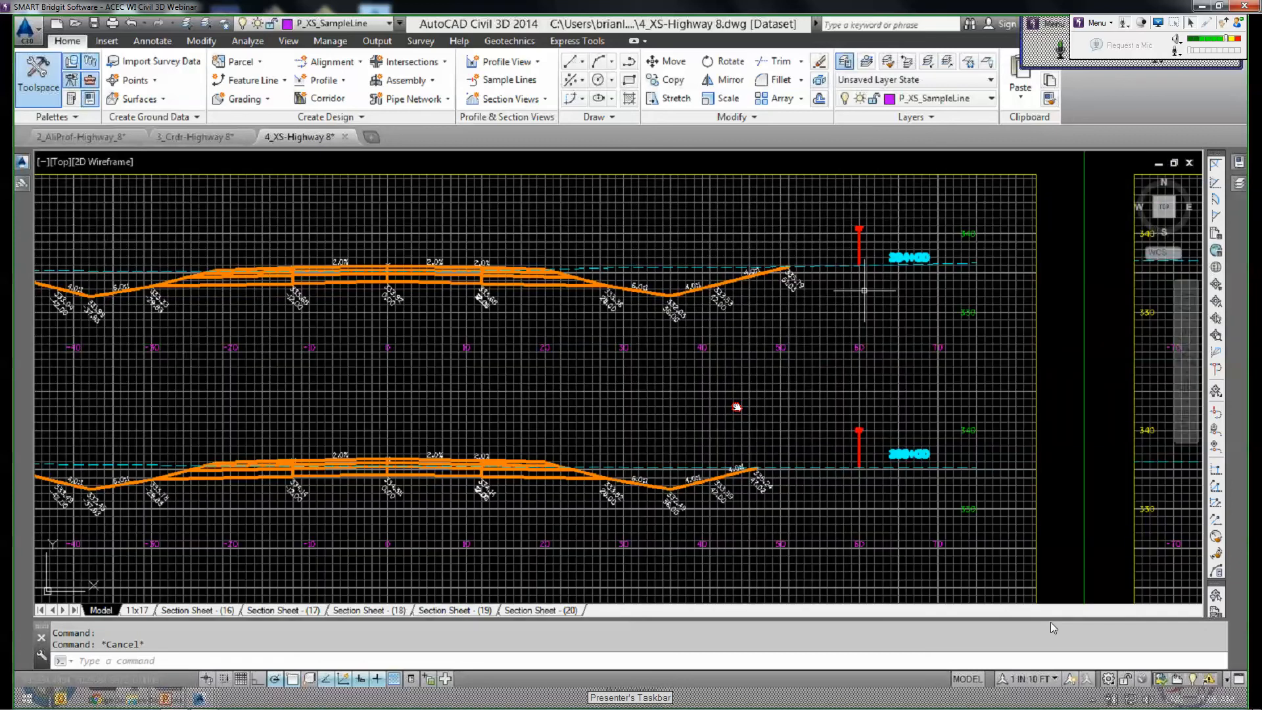
Create a feature line from the rwult1 alignment, using the rwult1-Exist profile, the P RW Proposed Right-Of-Way style and a dynamic link to the alignment.
scroll(865, 291, "down", 10)
middle_click_drag(736, 407, 951, 407)
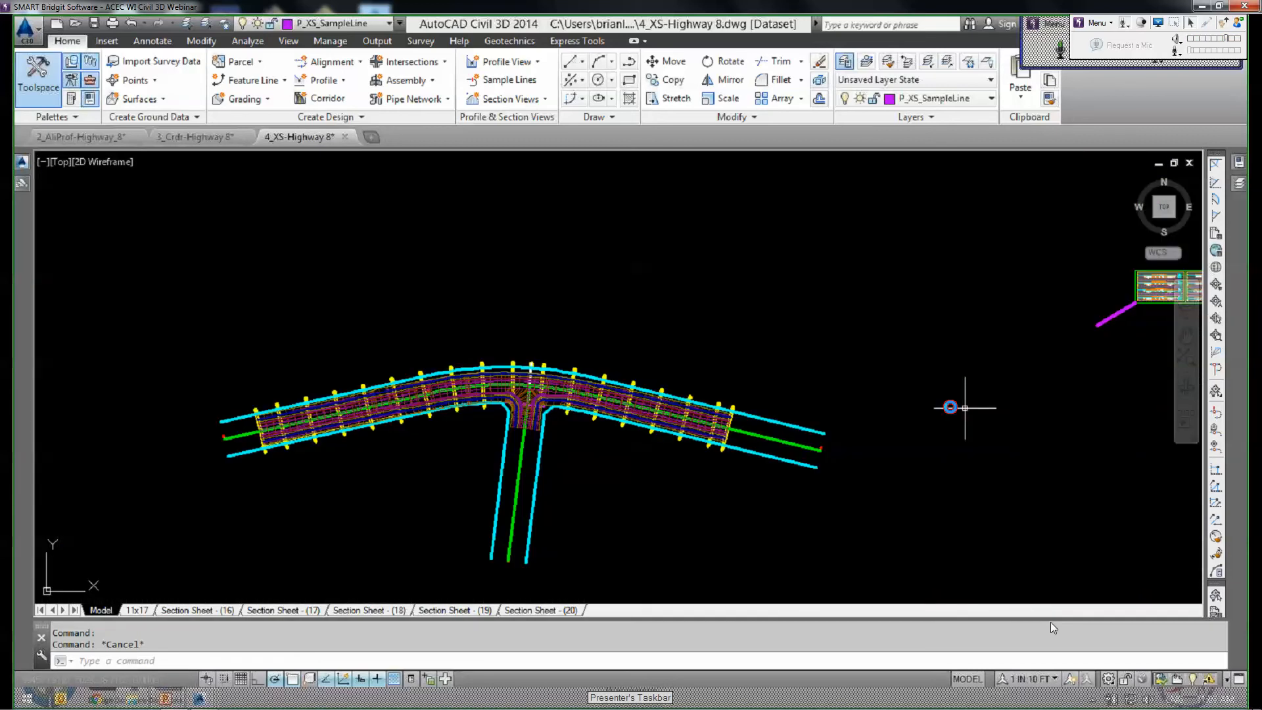
scroll(559, 373, "up", 7)
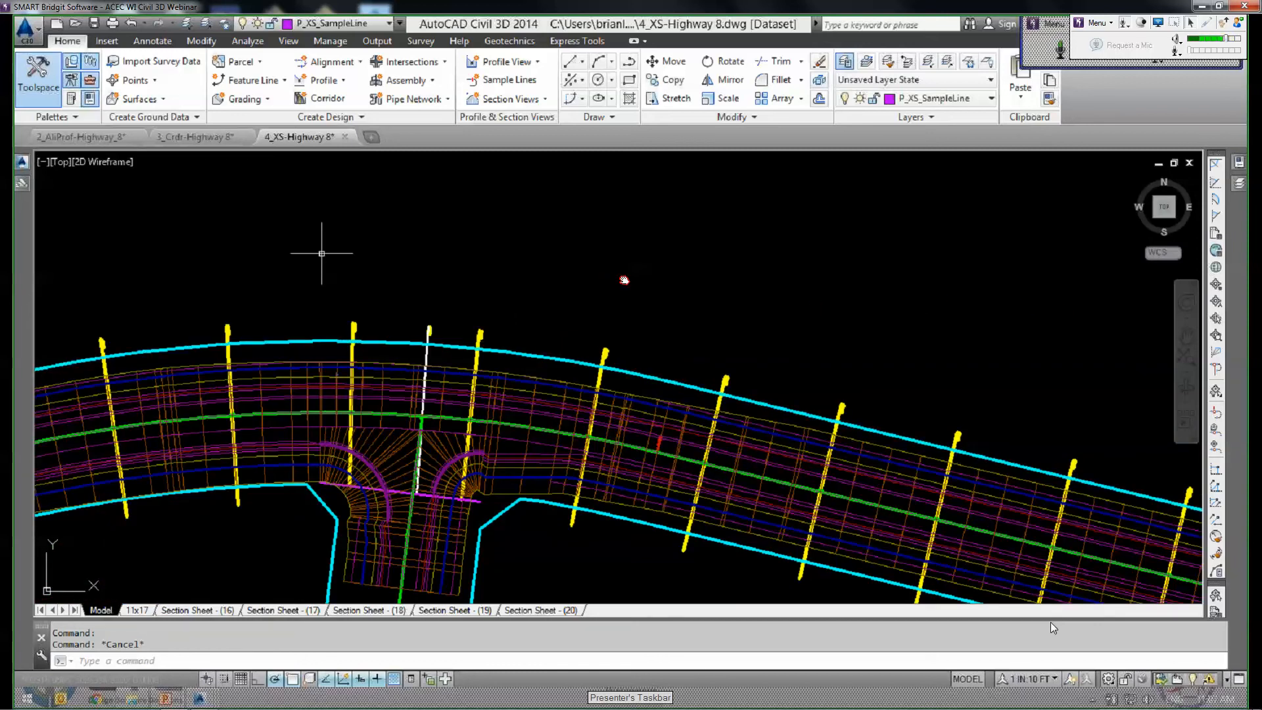
middle_click_drag(322, 253, 625, 280)
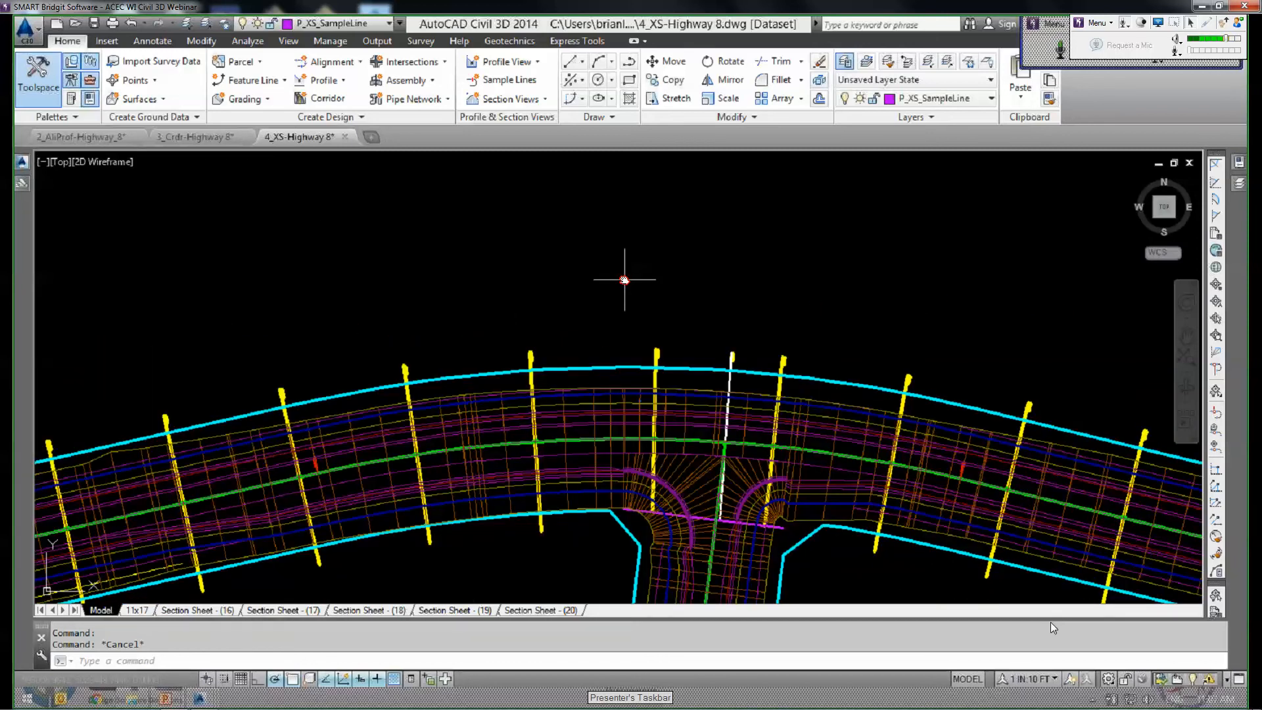
left_click(253, 80)
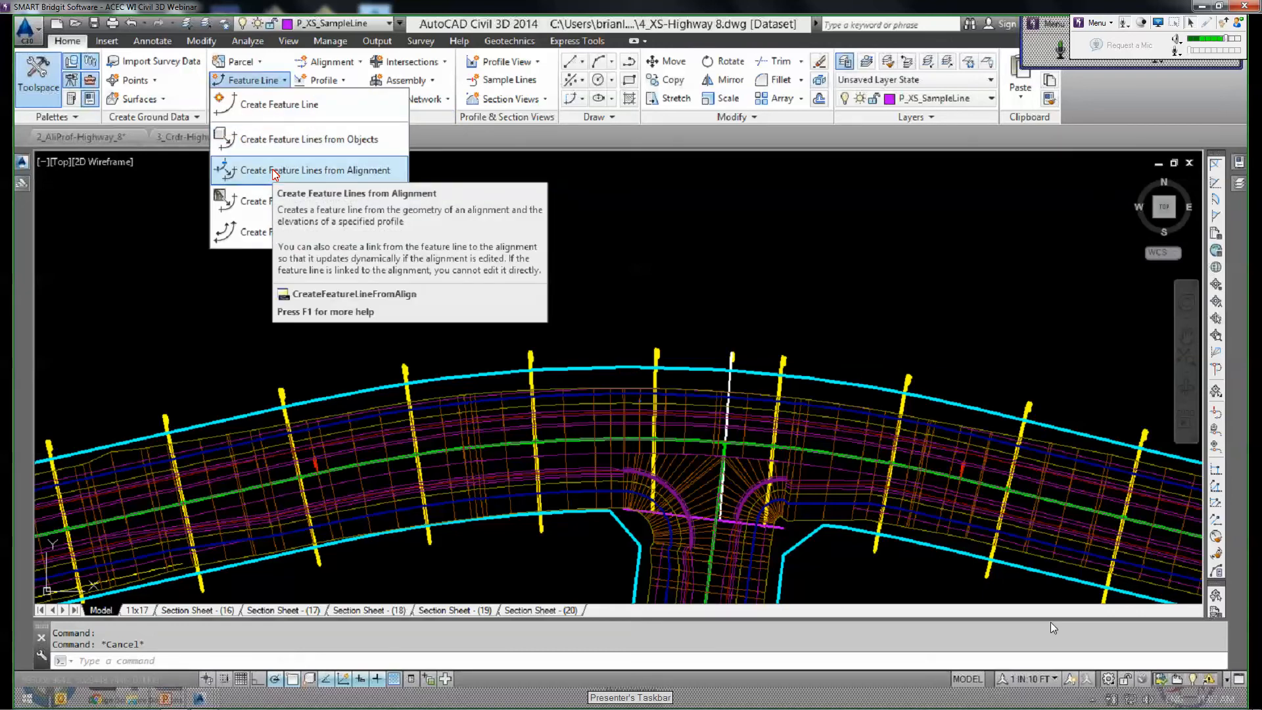
left_click(273, 171)
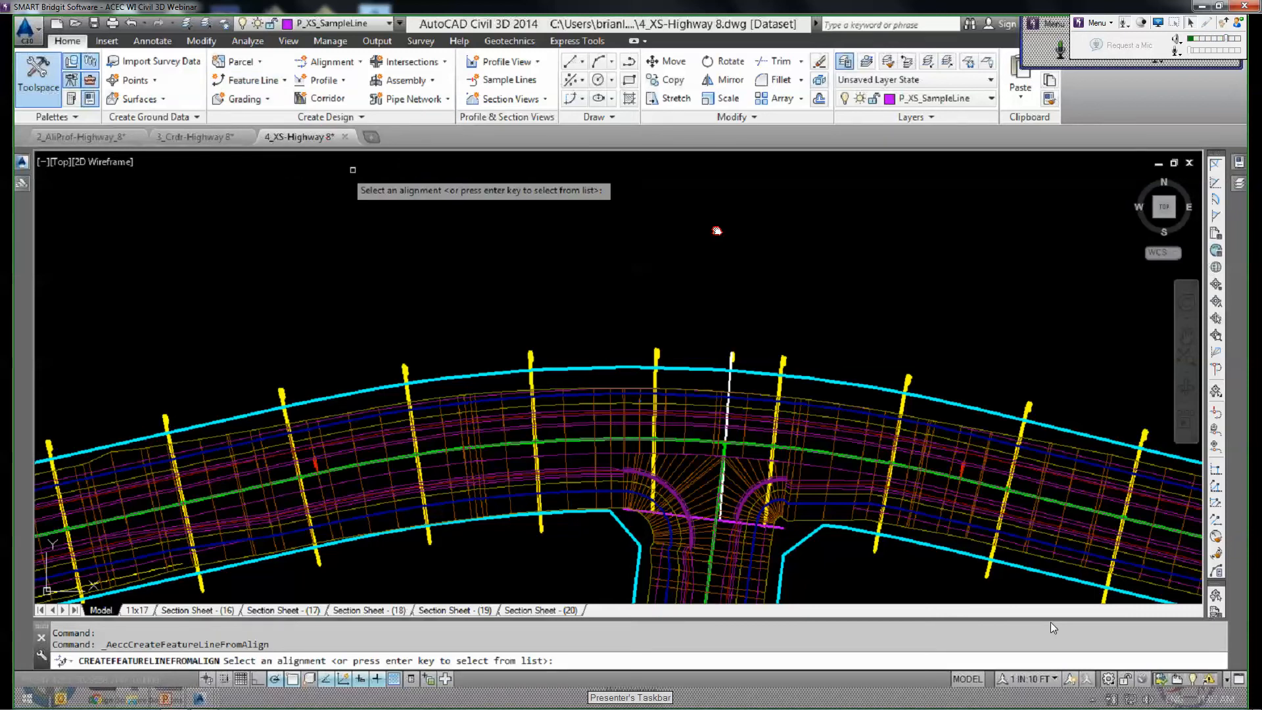
middle_click_drag(504, 375, 649, 306)
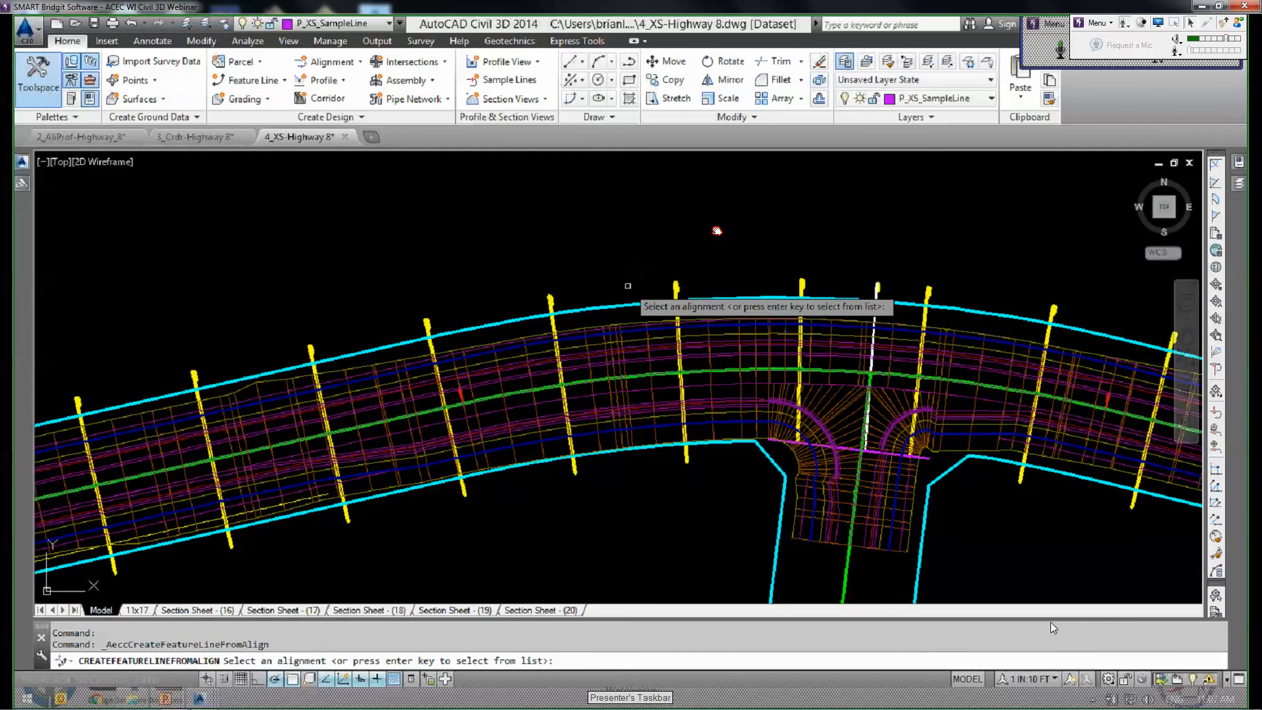
left_click(630, 304)
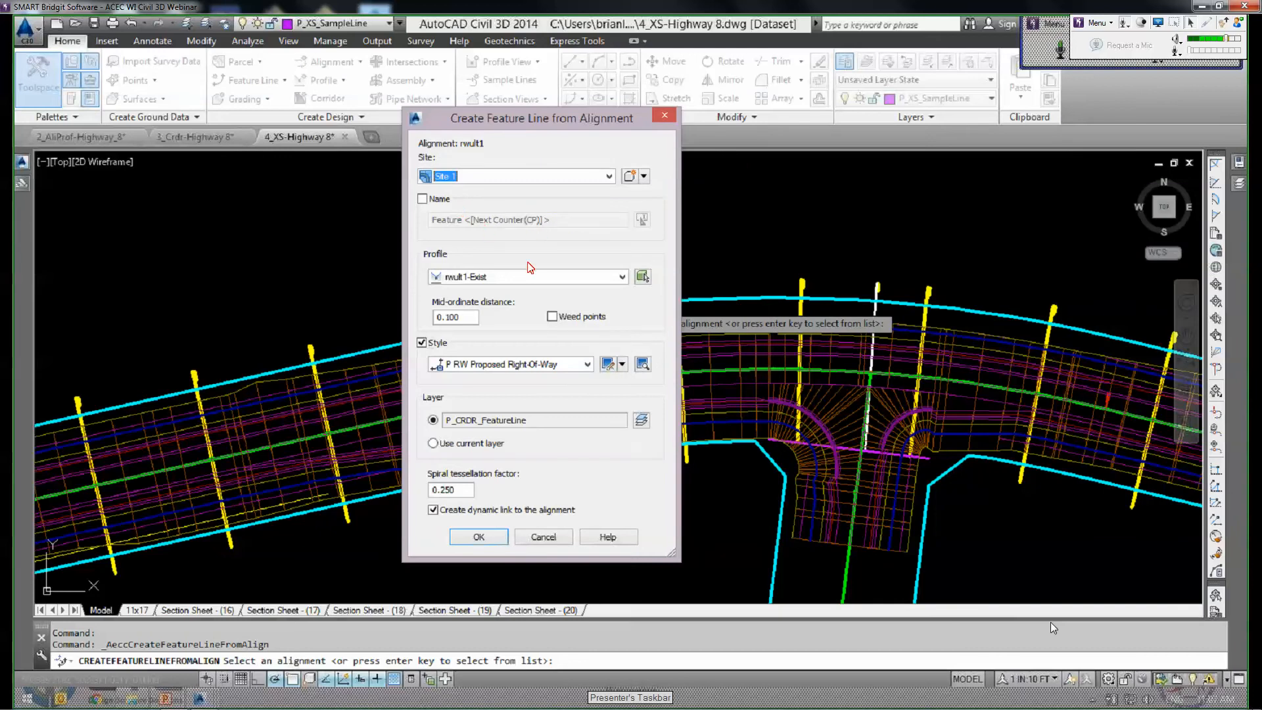
left_click(488, 282)
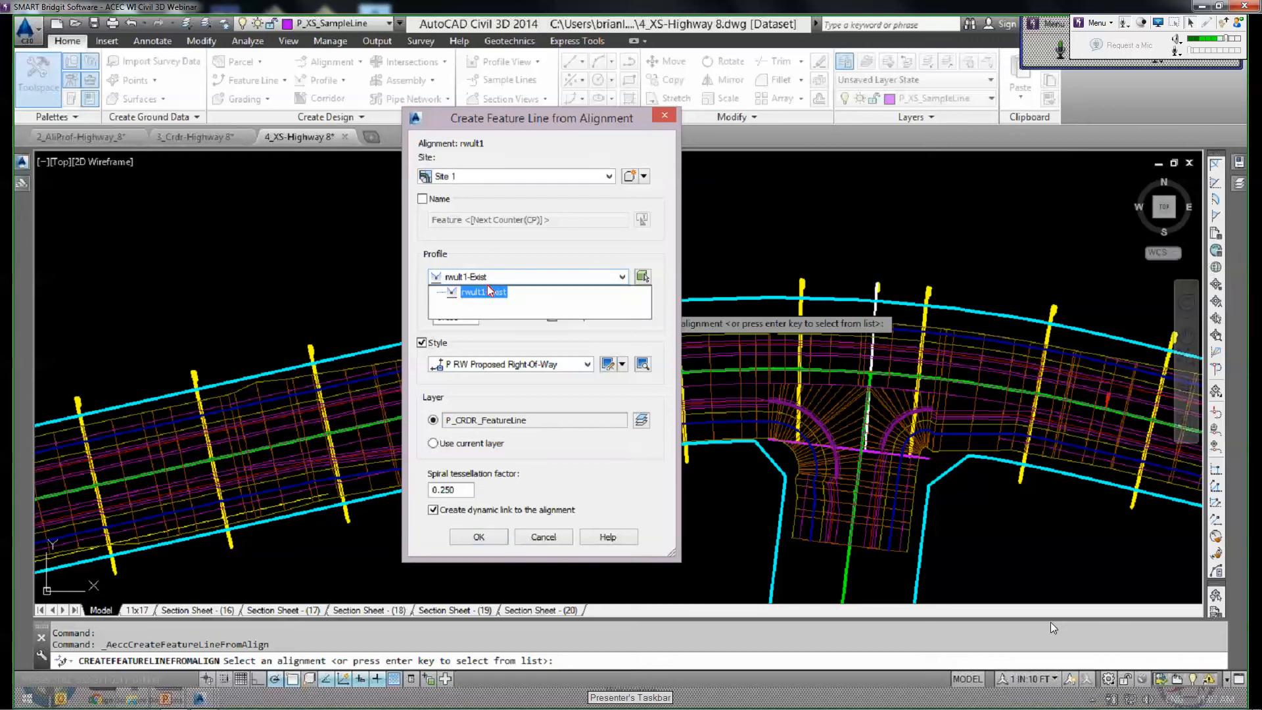
left_click(488, 286)
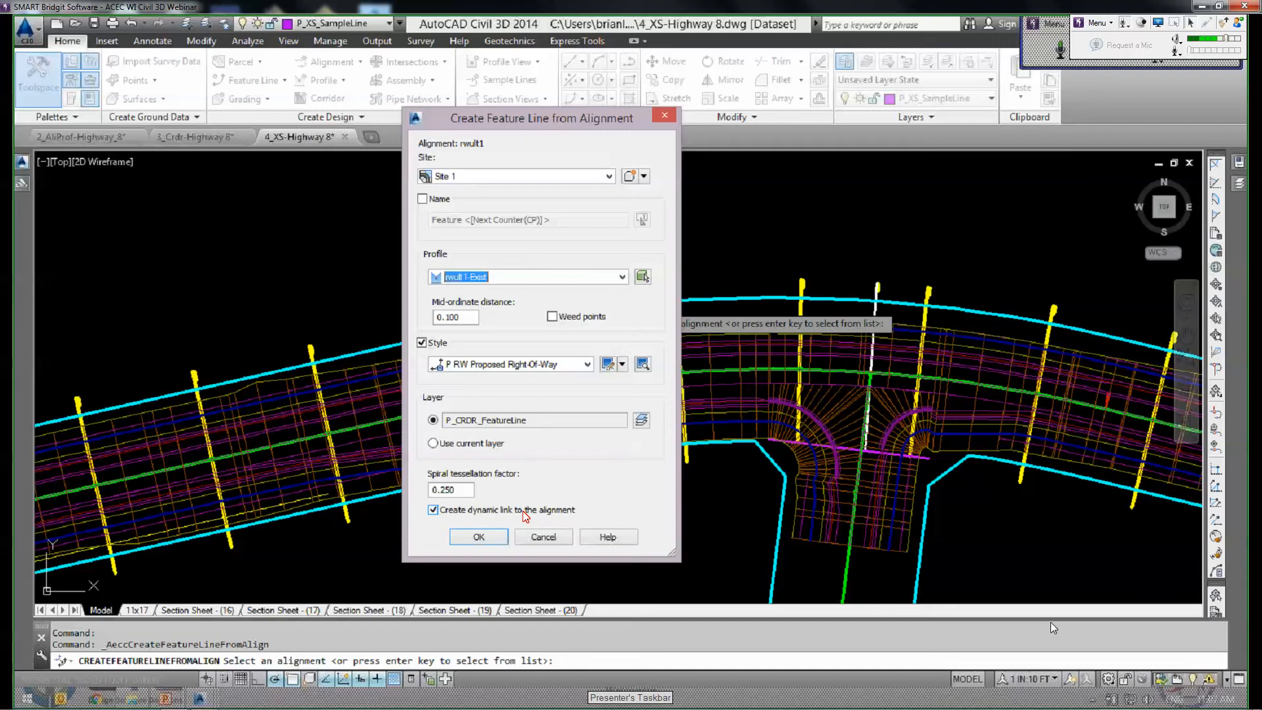
left_click(480, 537)
key("Escape")
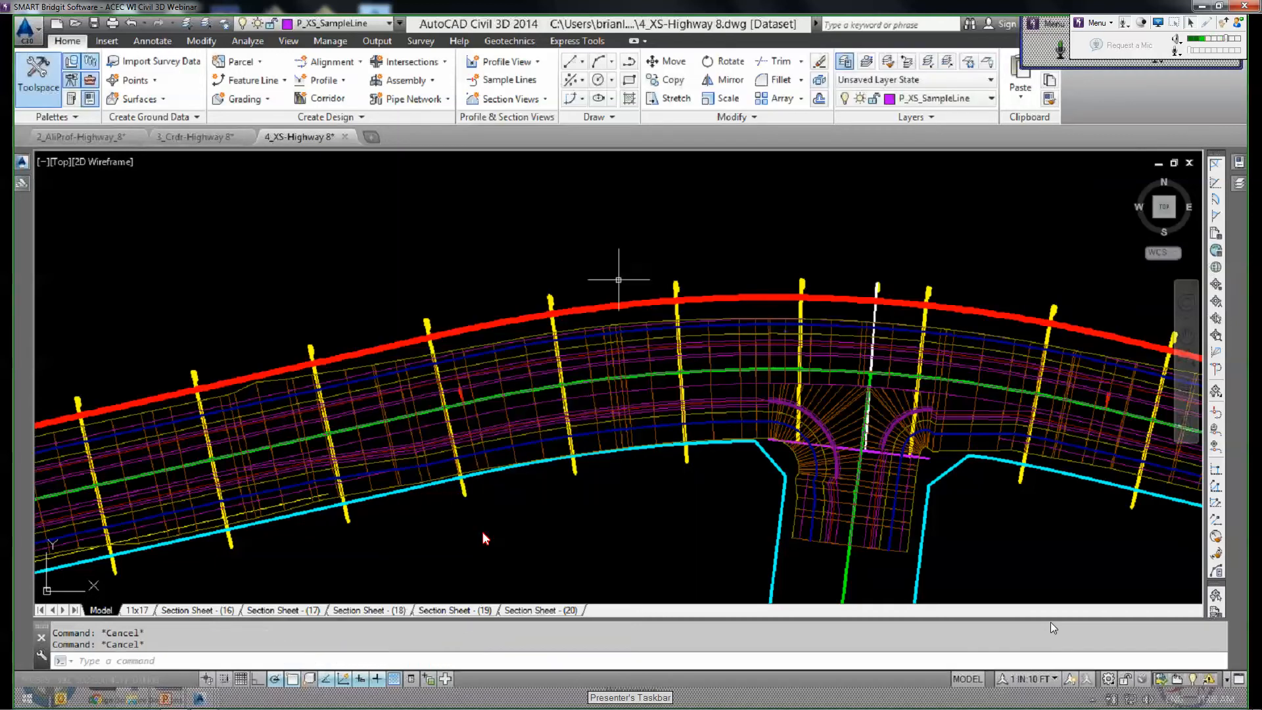
Examine the red right-of-way feature line against the sample lines along the highway corridor in plan.
scroll(591, 276, "down", 5)
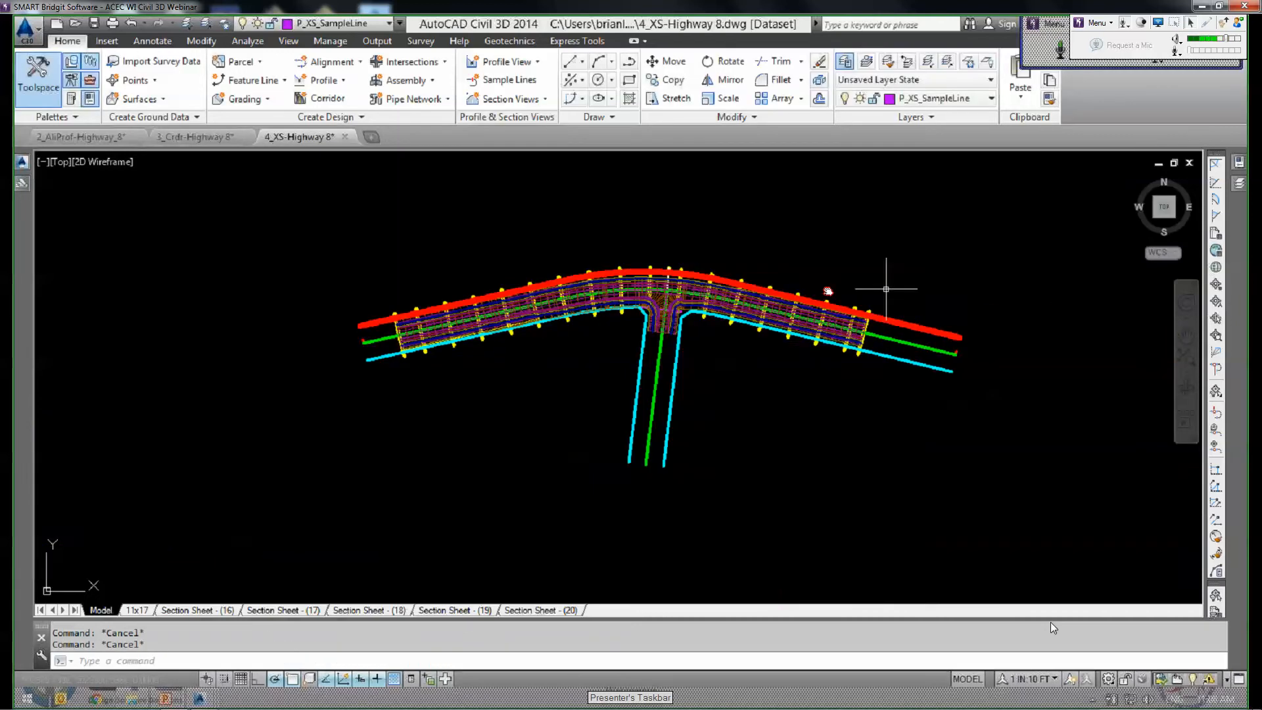
scroll(818, 324, "up", 2)
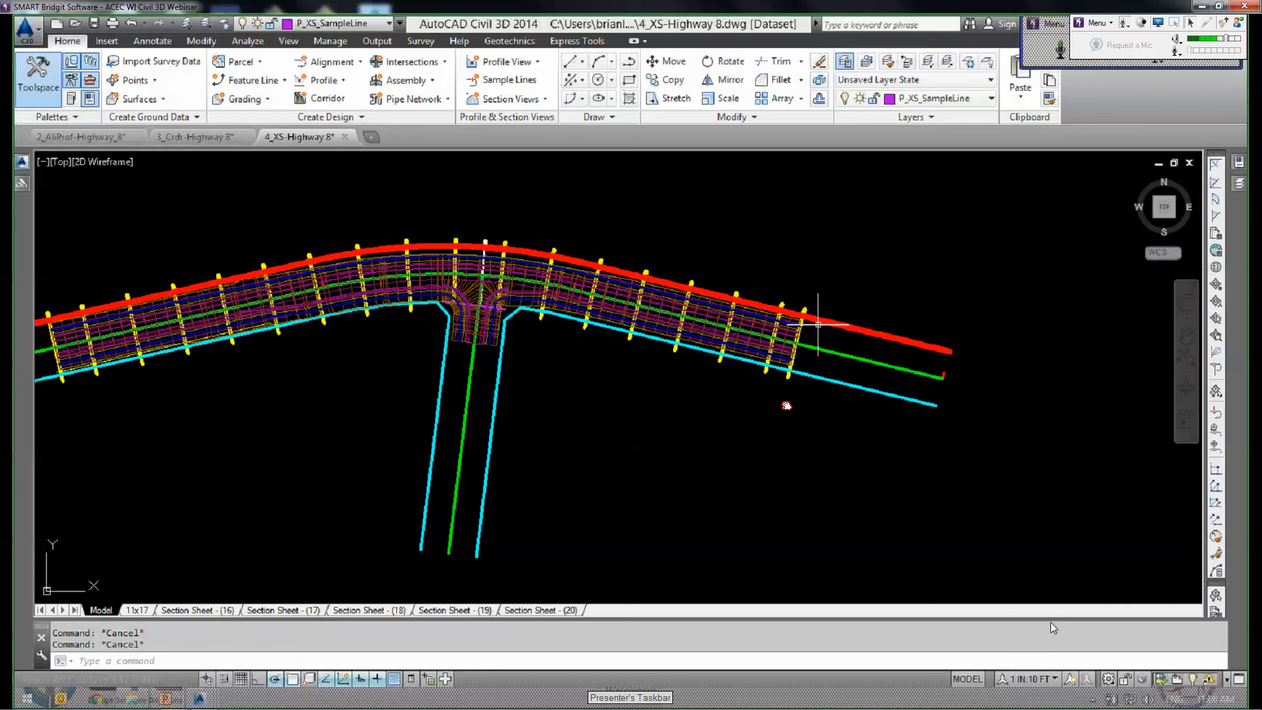
scroll(778, 417, "up", 4)
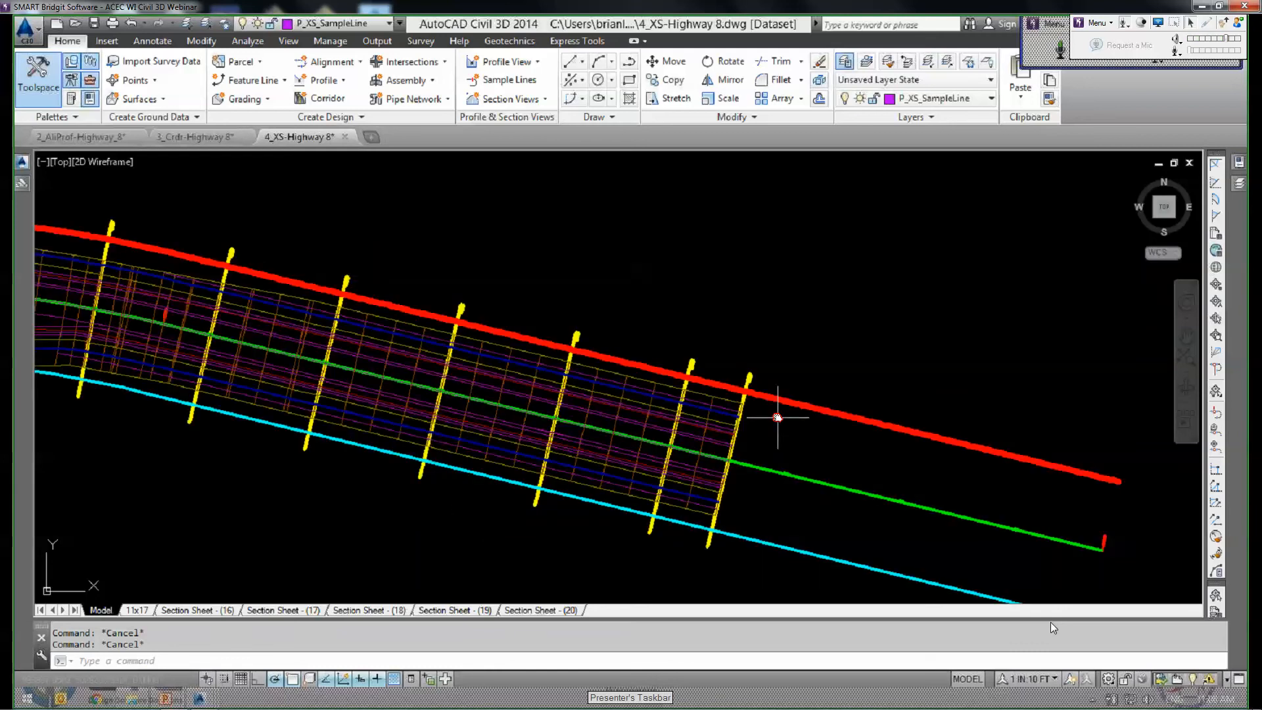
mouse_move(710, 434)
scroll(739, 344, "down", 6)
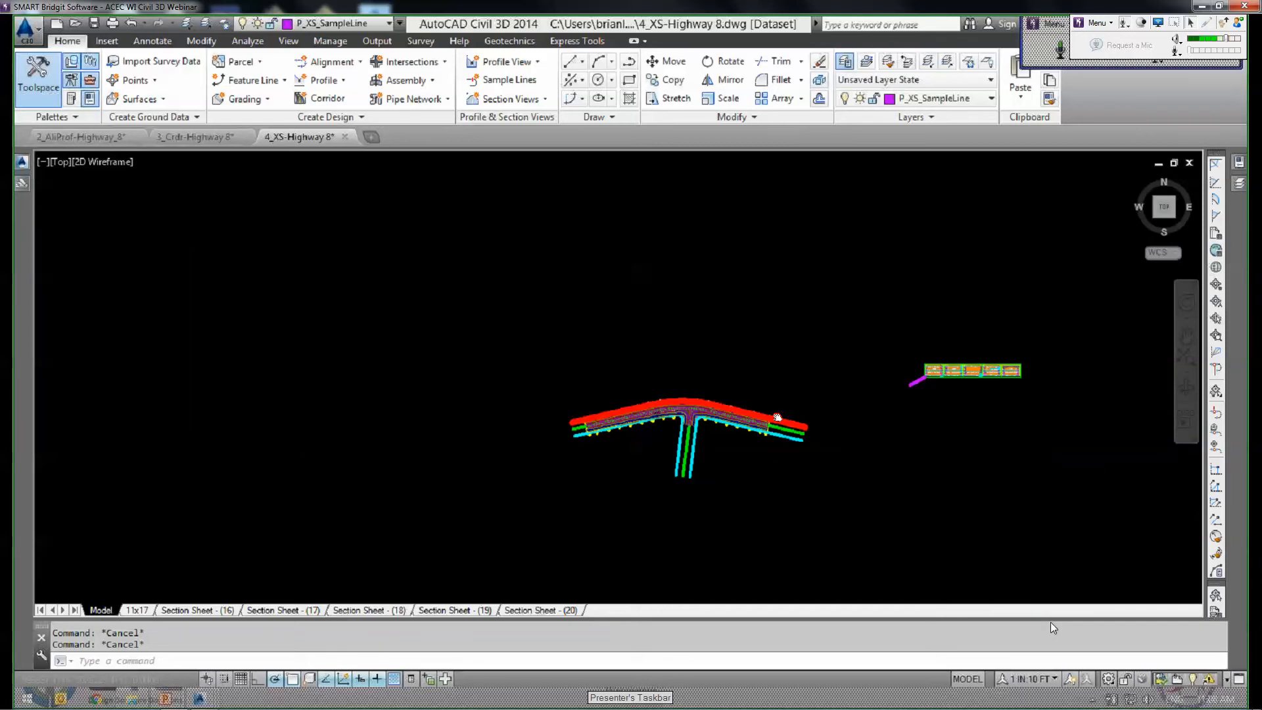
scroll(777, 417, "up", 4)
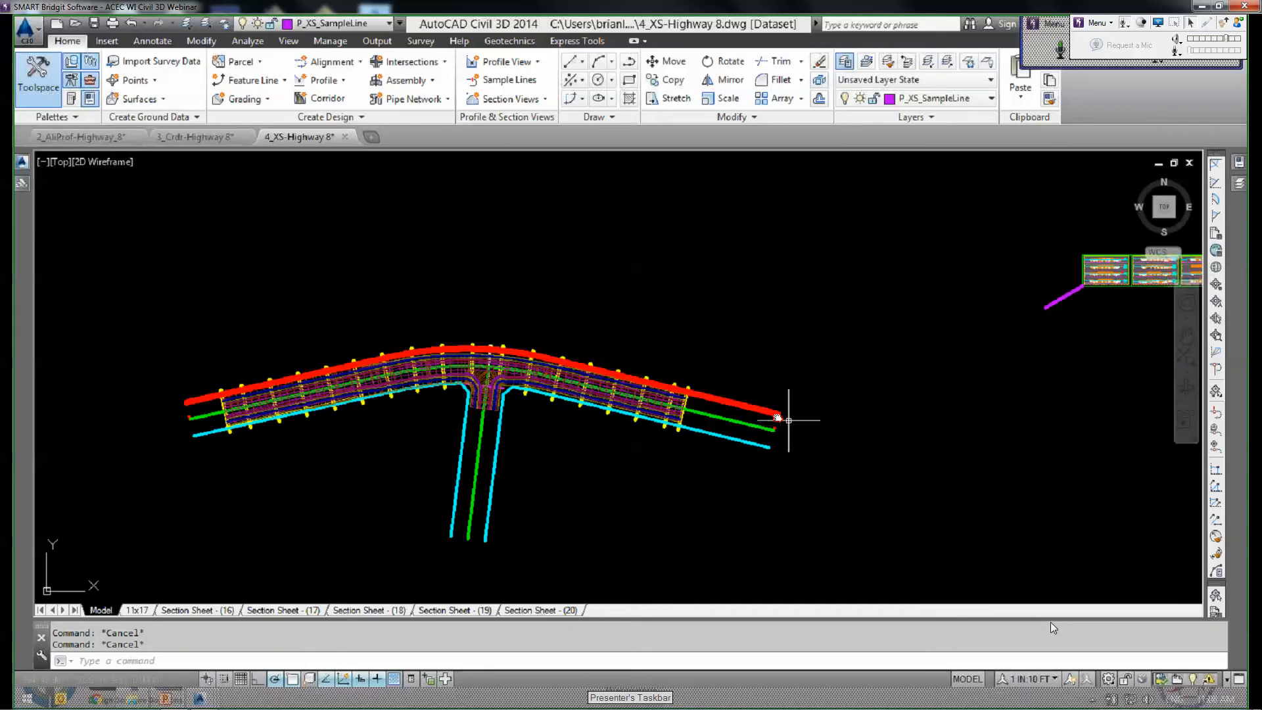
scroll(645, 375, "up", 2)
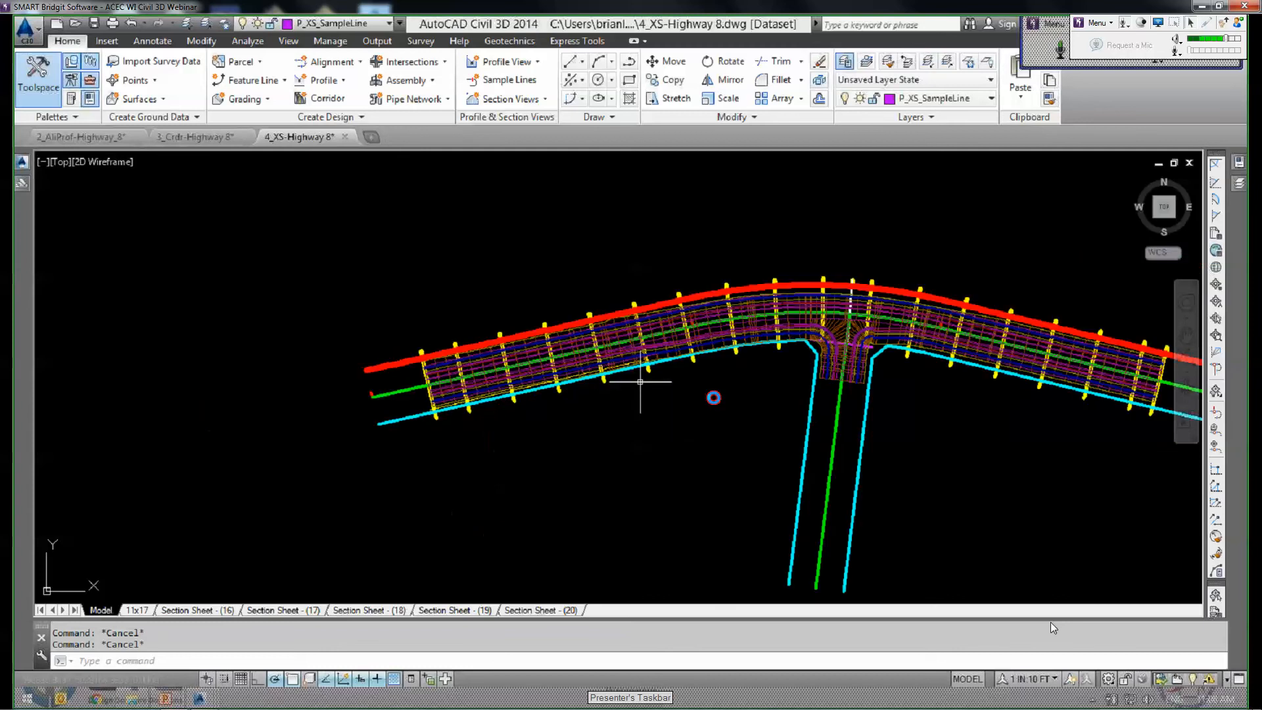
Select the gas feature line beside the rwult2 right-of-way to inspect its extent, clear the selection, and examine its course across the sample lines.
scroll(640, 382, "up", 3)
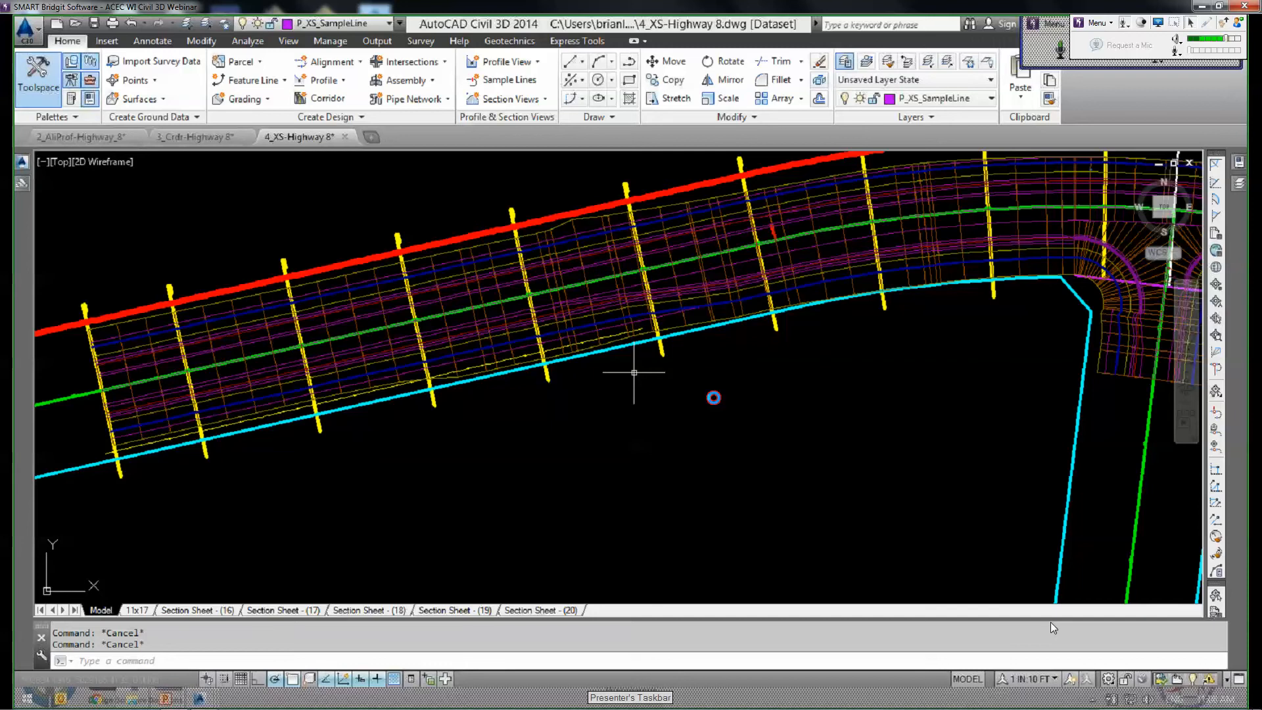
scroll(614, 338, "up", 5)
left_click(611, 339)
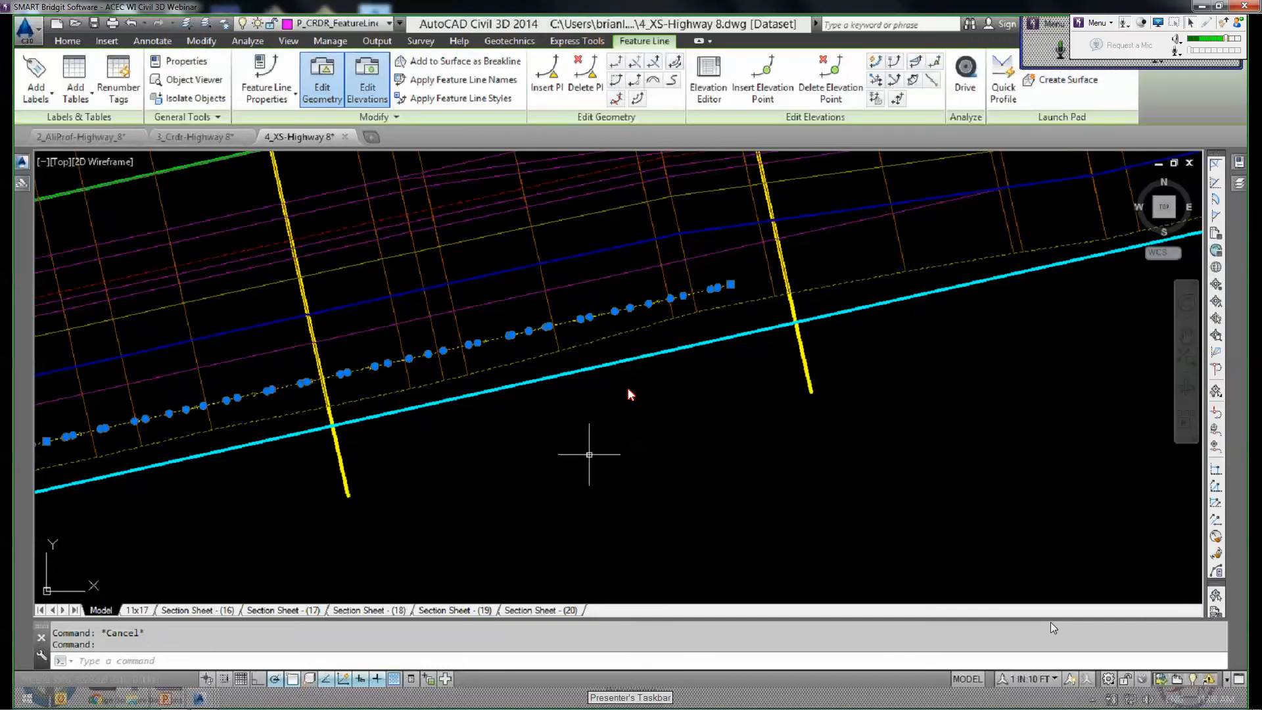
middle_click_drag(814, 443, 972, 414)
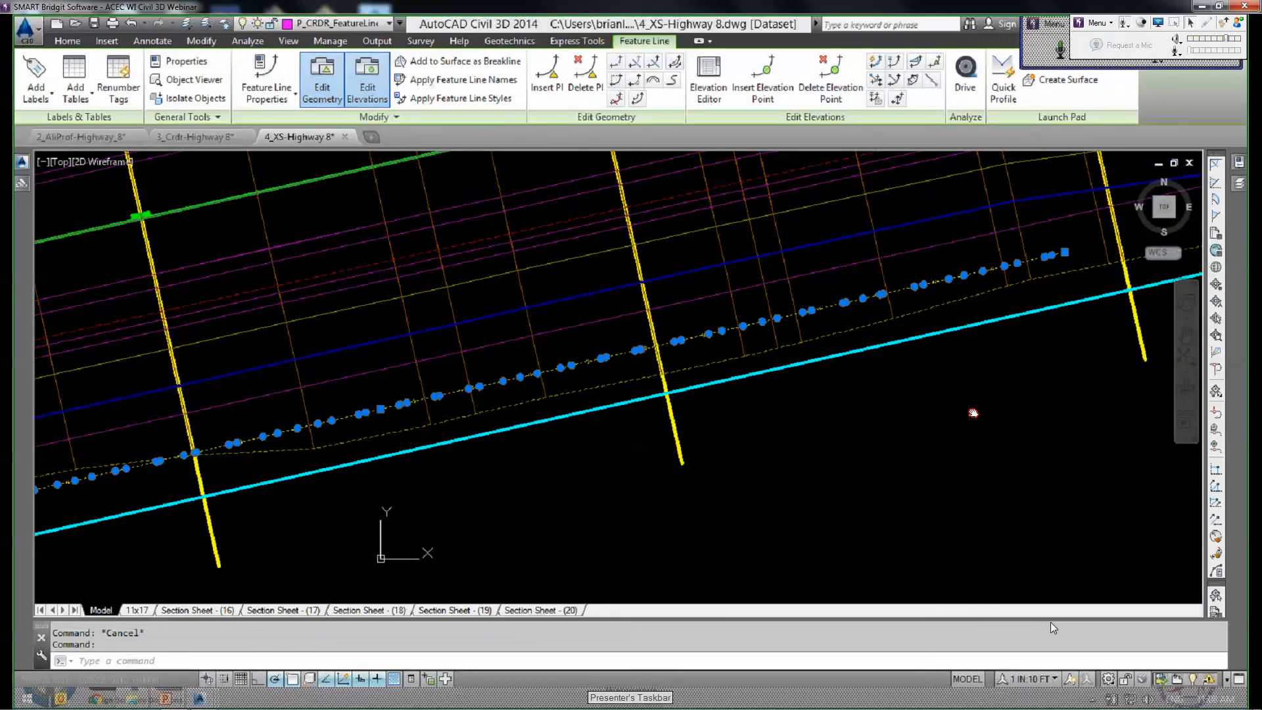
key("Escape")
scroll(611, 411, "up", 5)
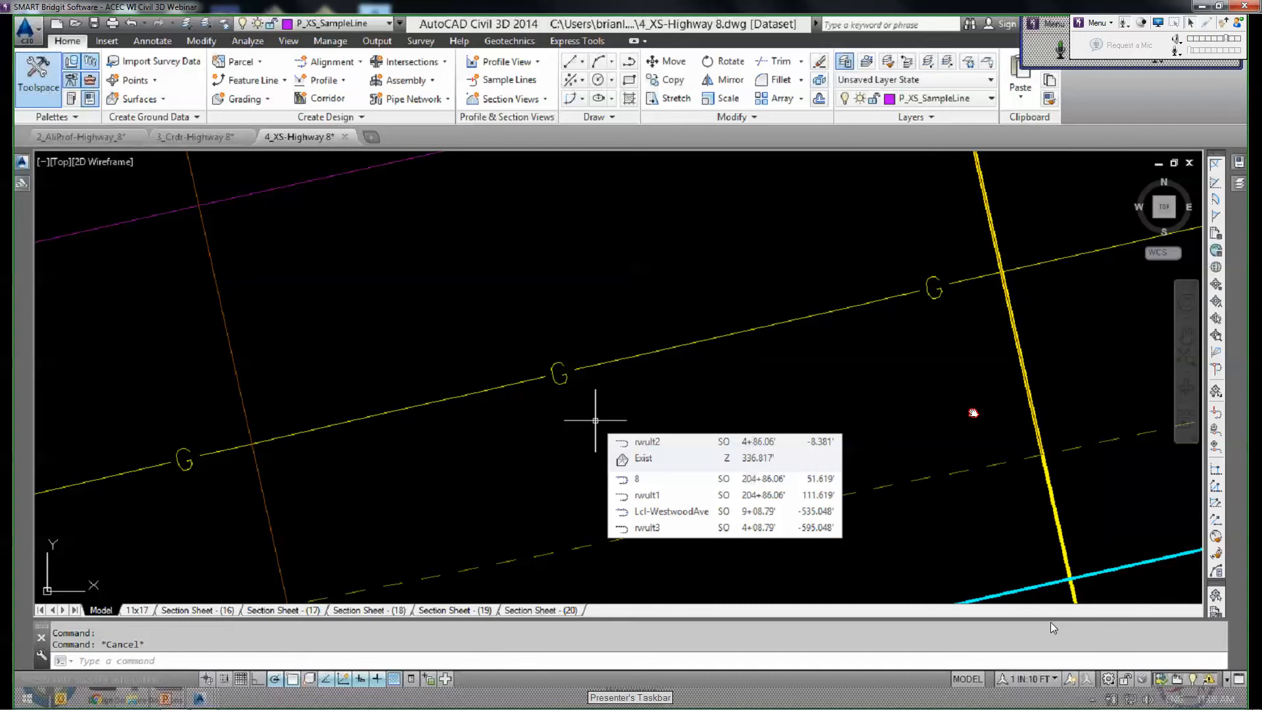
scroll(638, 394, "down", 3)
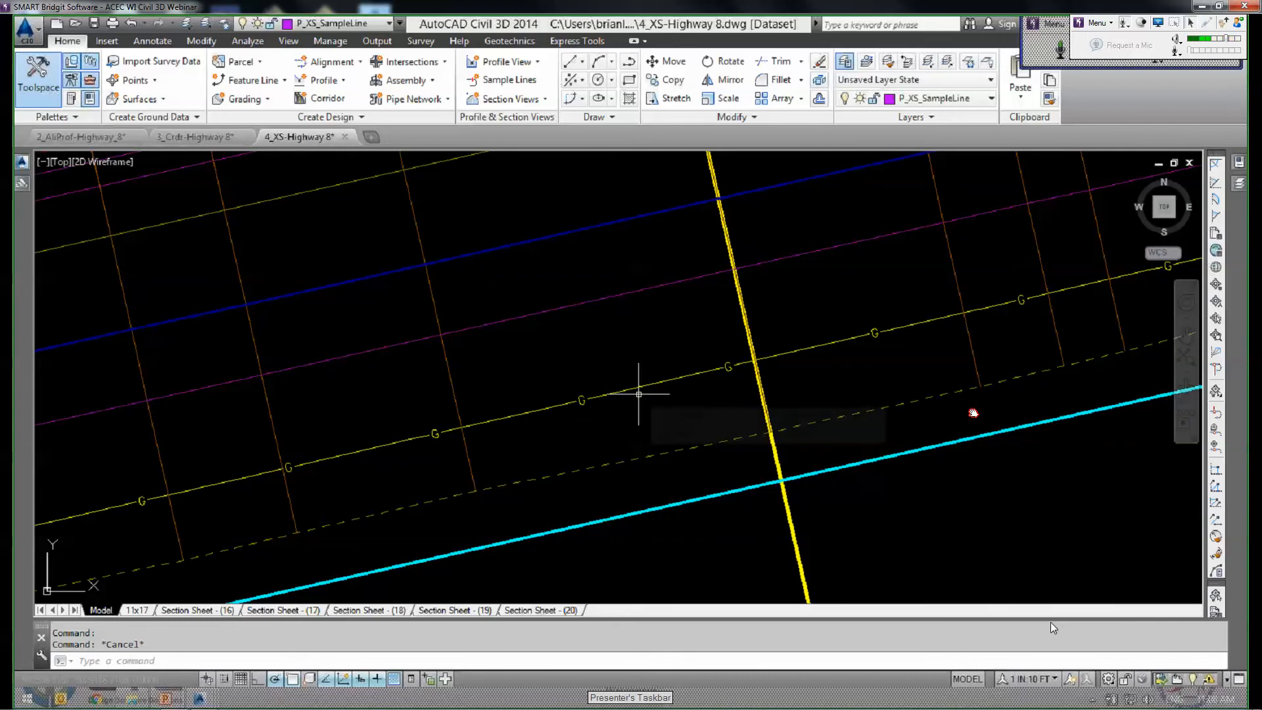
mouse_move(638, 394)
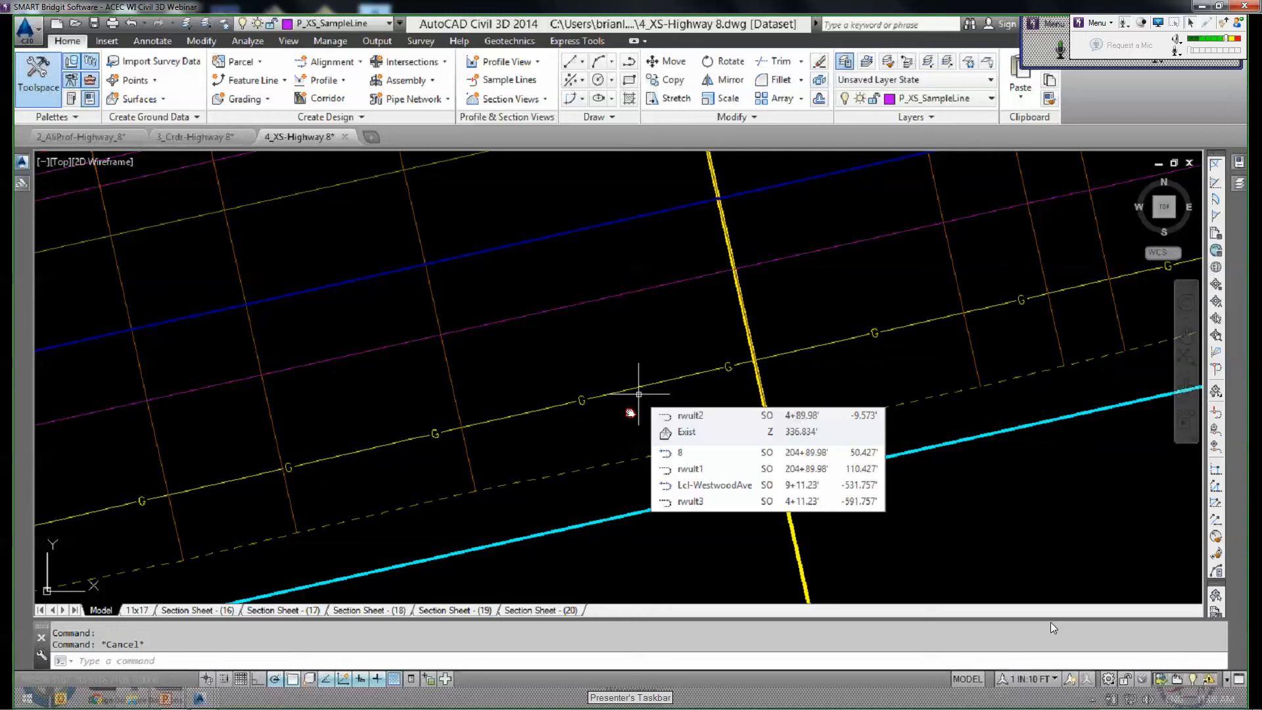
scroll(518, 250, "down", 5)
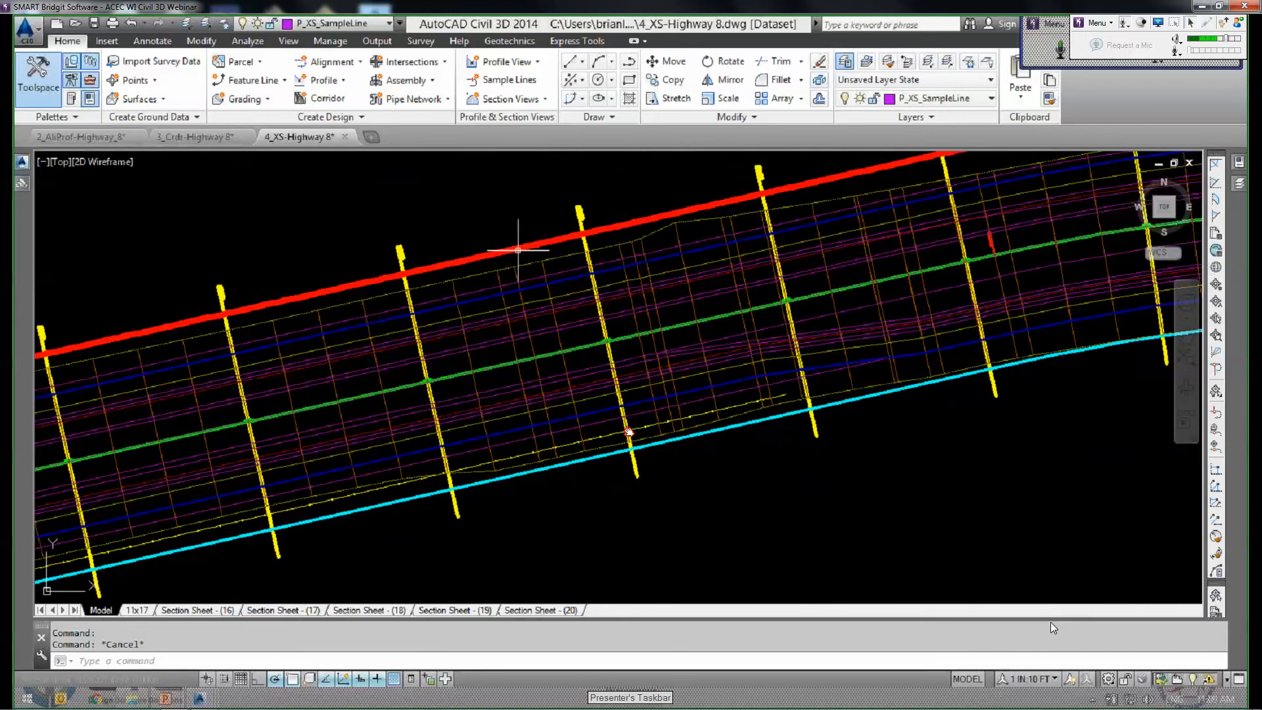
Select the 204+00 section view on the first sheet and start Project Objects To Multiple Section Views.
scroll(502, 462, "down", 8)
middle_click_drag(357, 448, 240, 441)
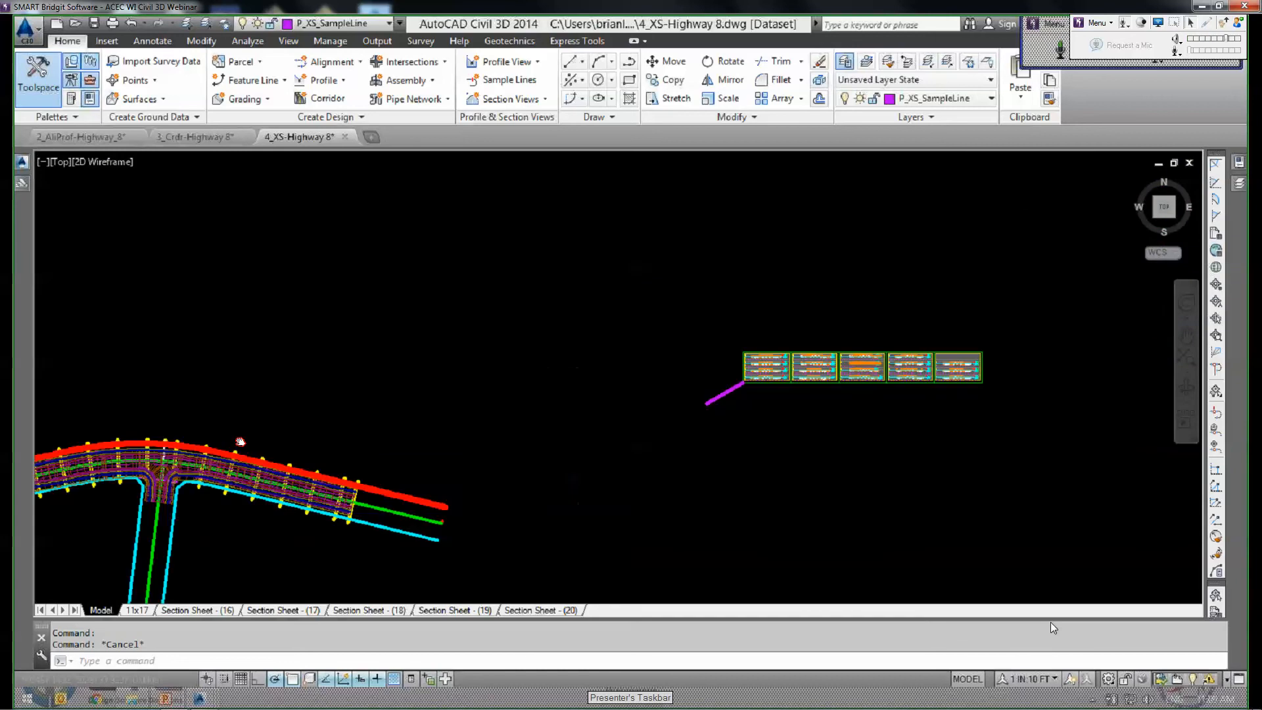
scroll(822, 362, "up", 8)
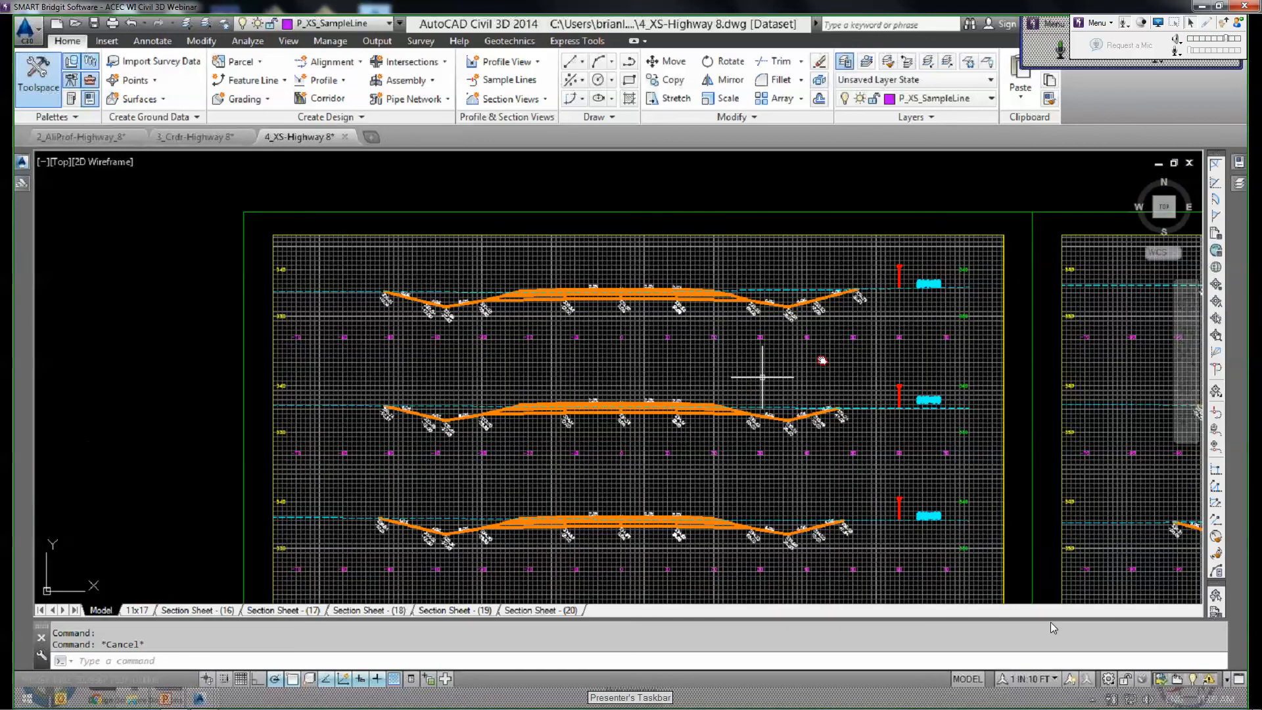
scroll(760, 387, "up", 2)
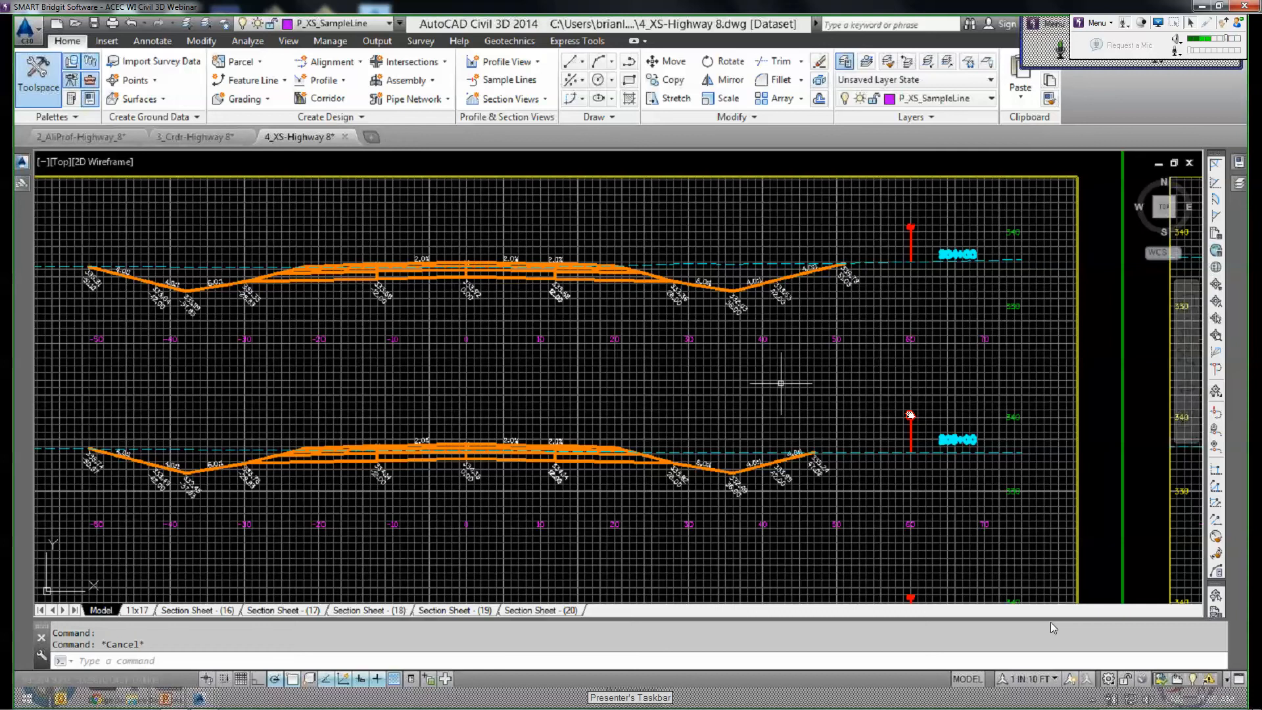
scroll(766, 313, "up", 4)
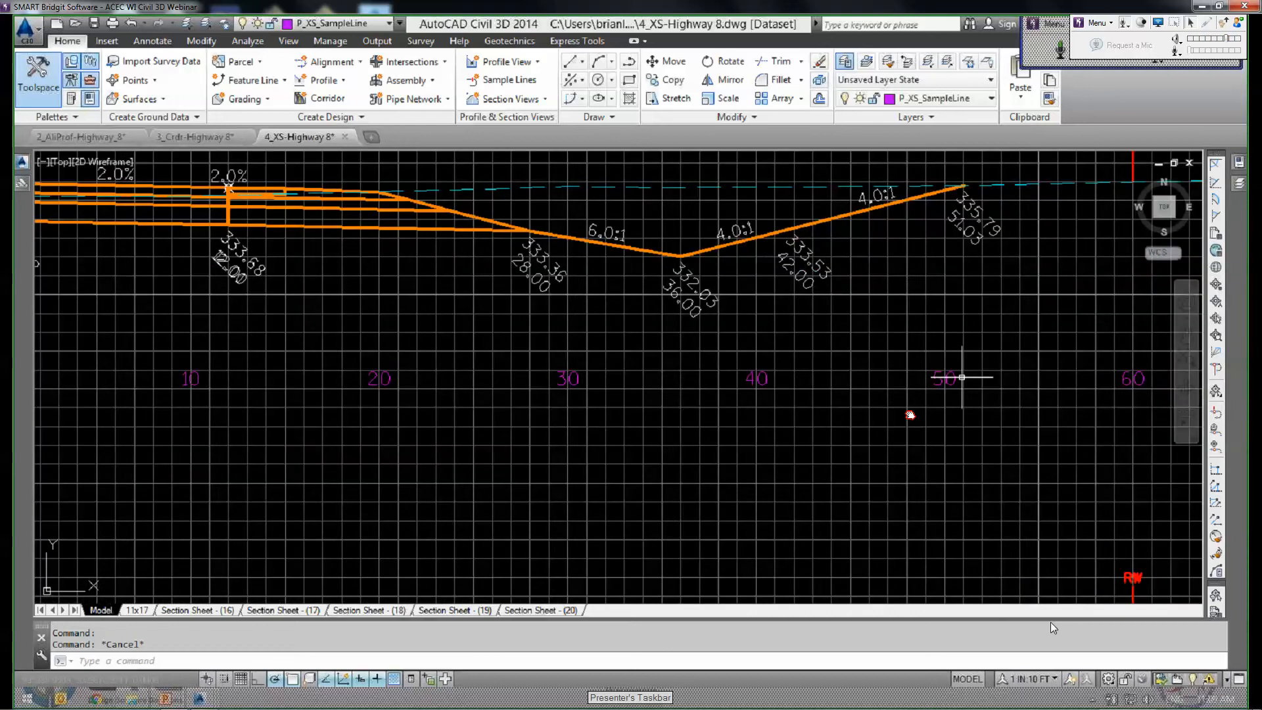
scroll(962, 378, "up", 2)
left_click(955, 380)
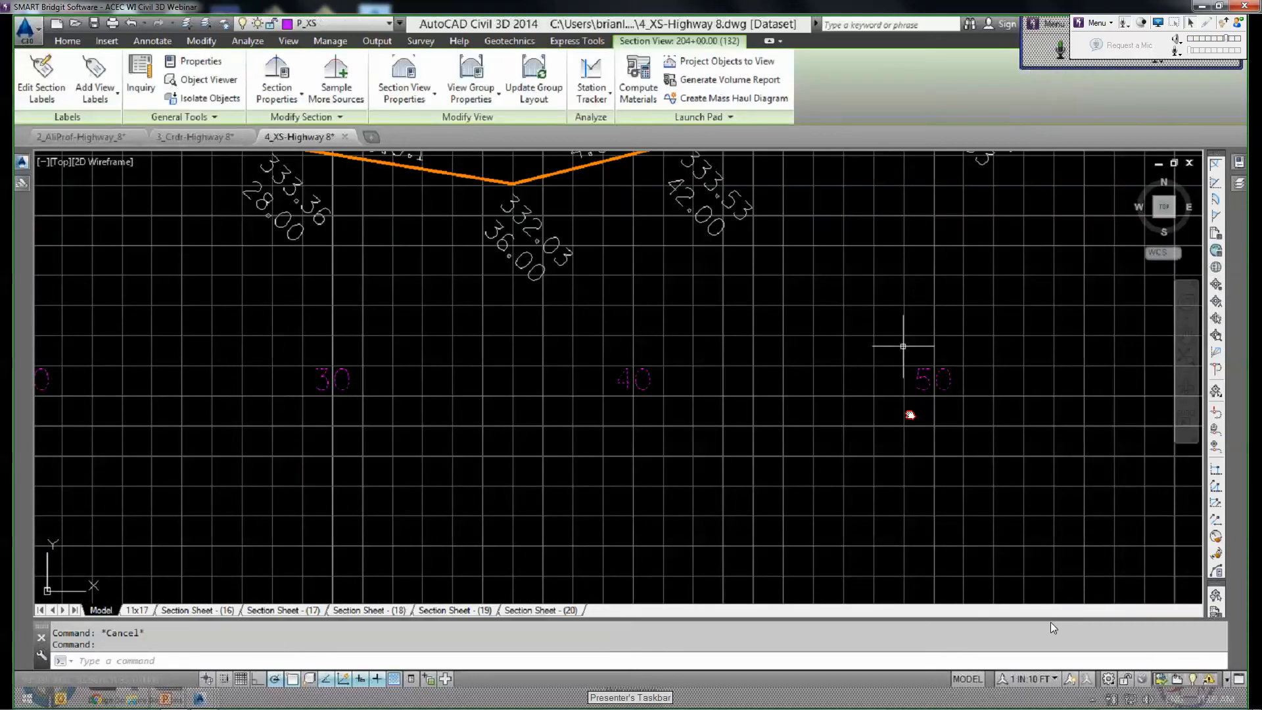
scroll(927, 359, "down", 5)
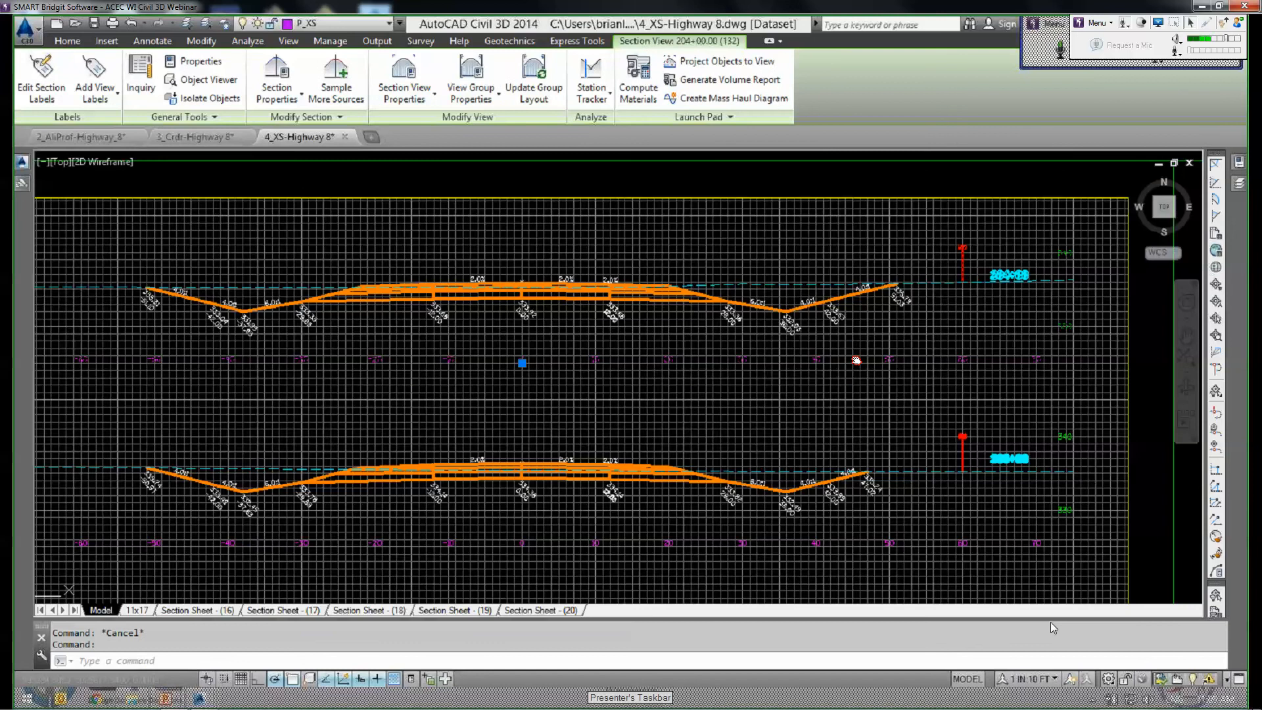
middle_click_drag(857, 360, 805, 358)
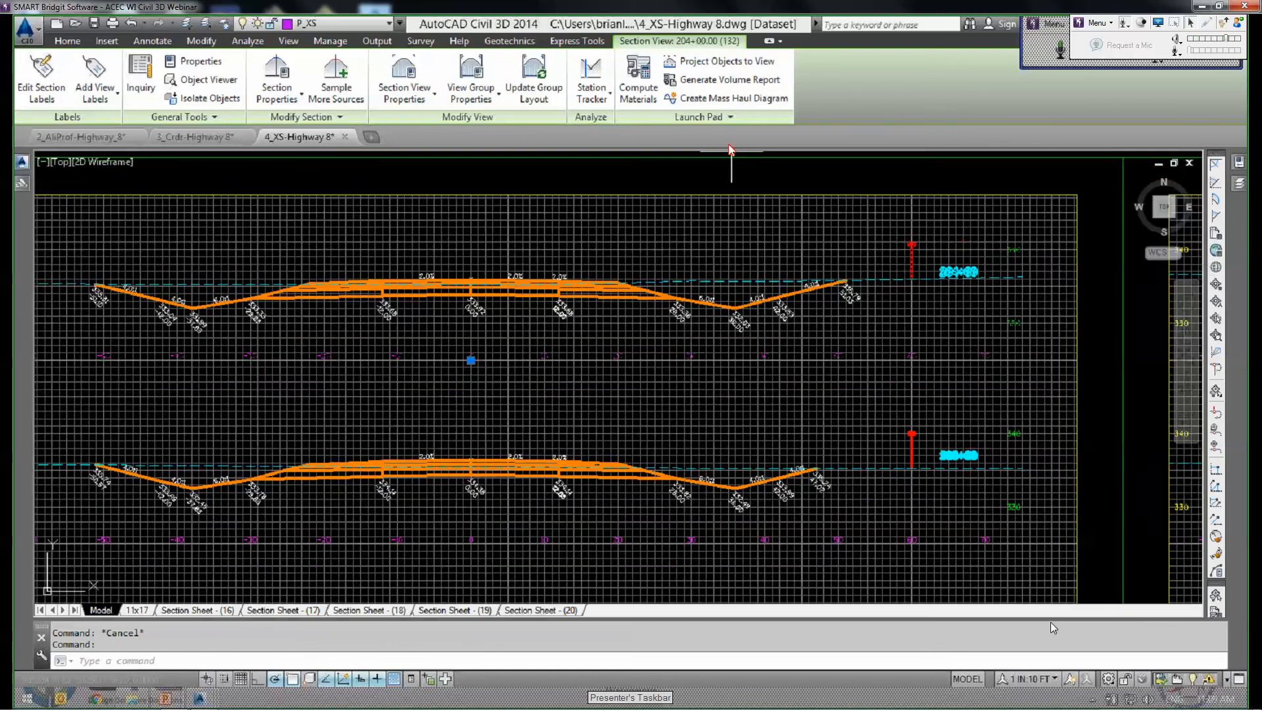
left_click(728, 121)
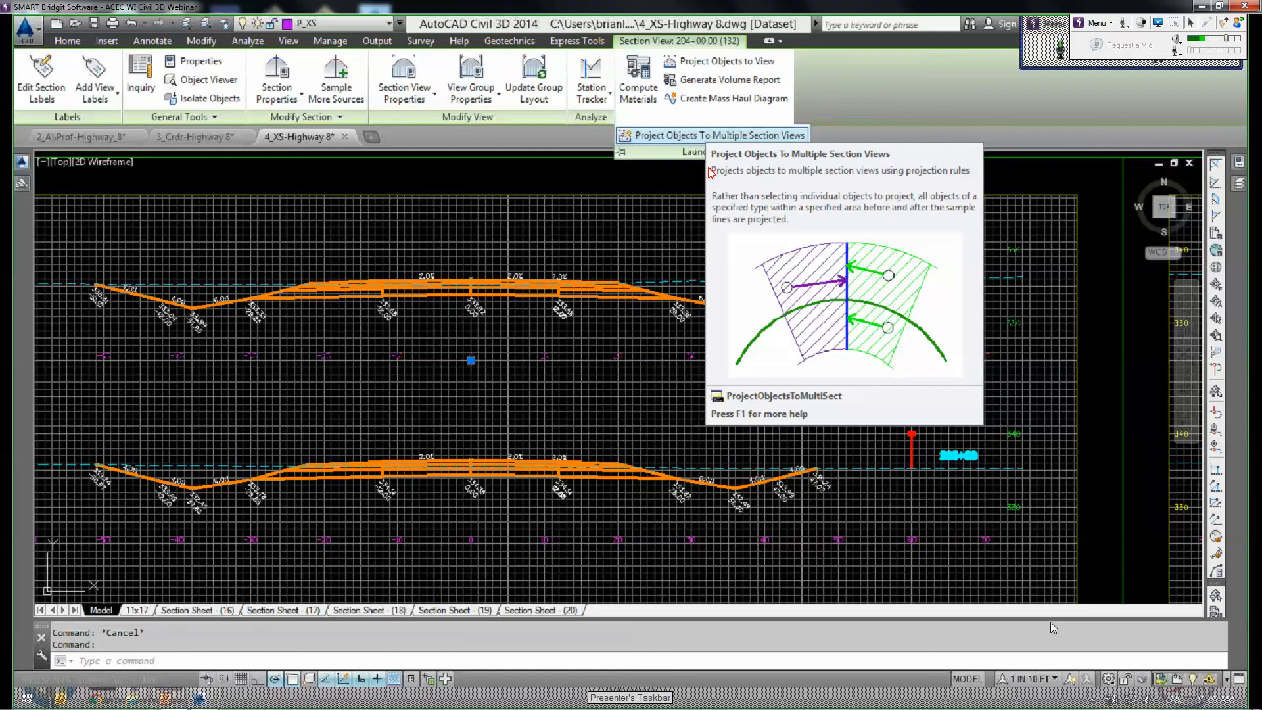
left_click(710, 136)
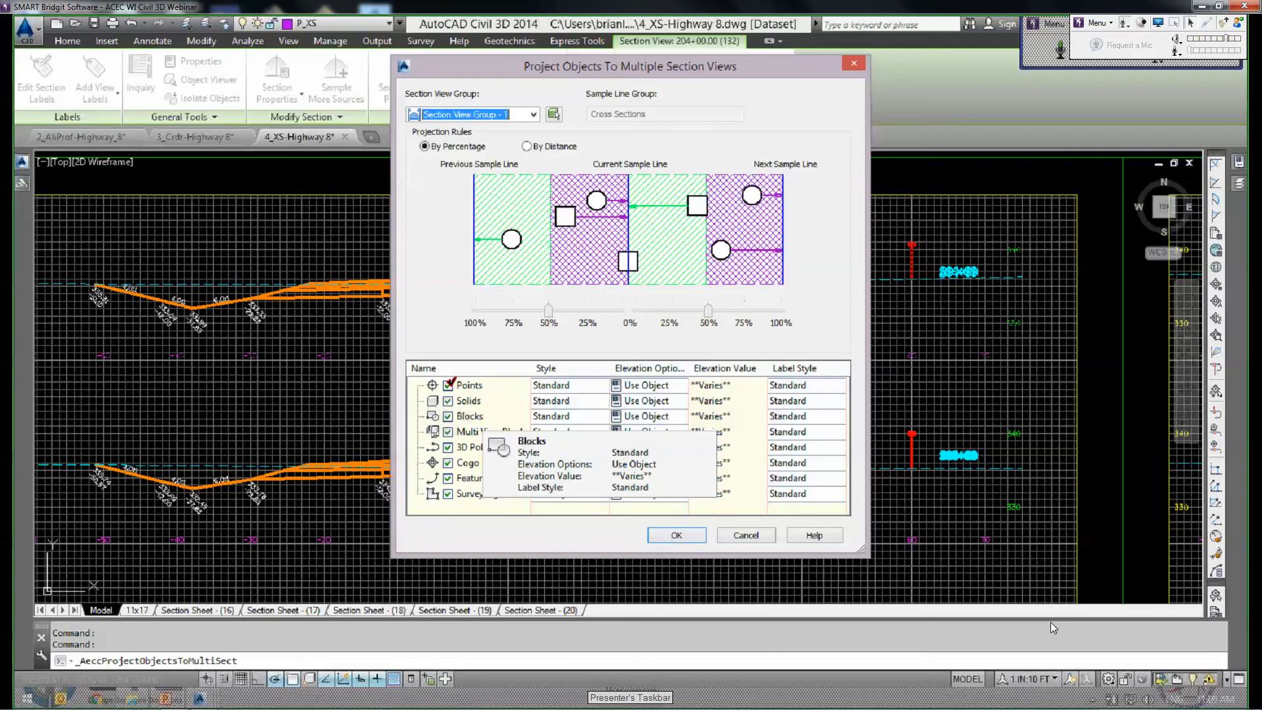
Limit the projection to feature lines, excluding points, solids, blocks, multi-view blocks, 3D polylines, Cogo points and survey figures.
left_click(448, 386)
left_click(448, 400)
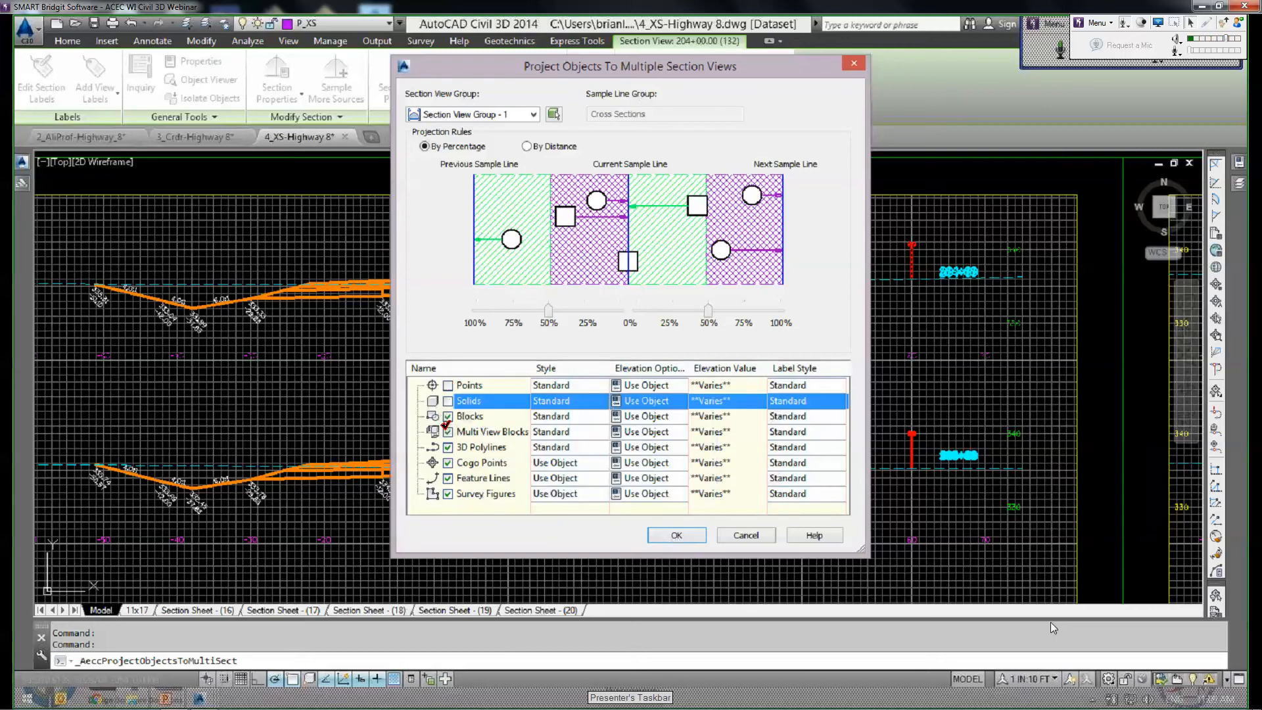
left_click(448, 417)
left_click(448, 432)
left_click(448, 447)
left_click(448, 463)
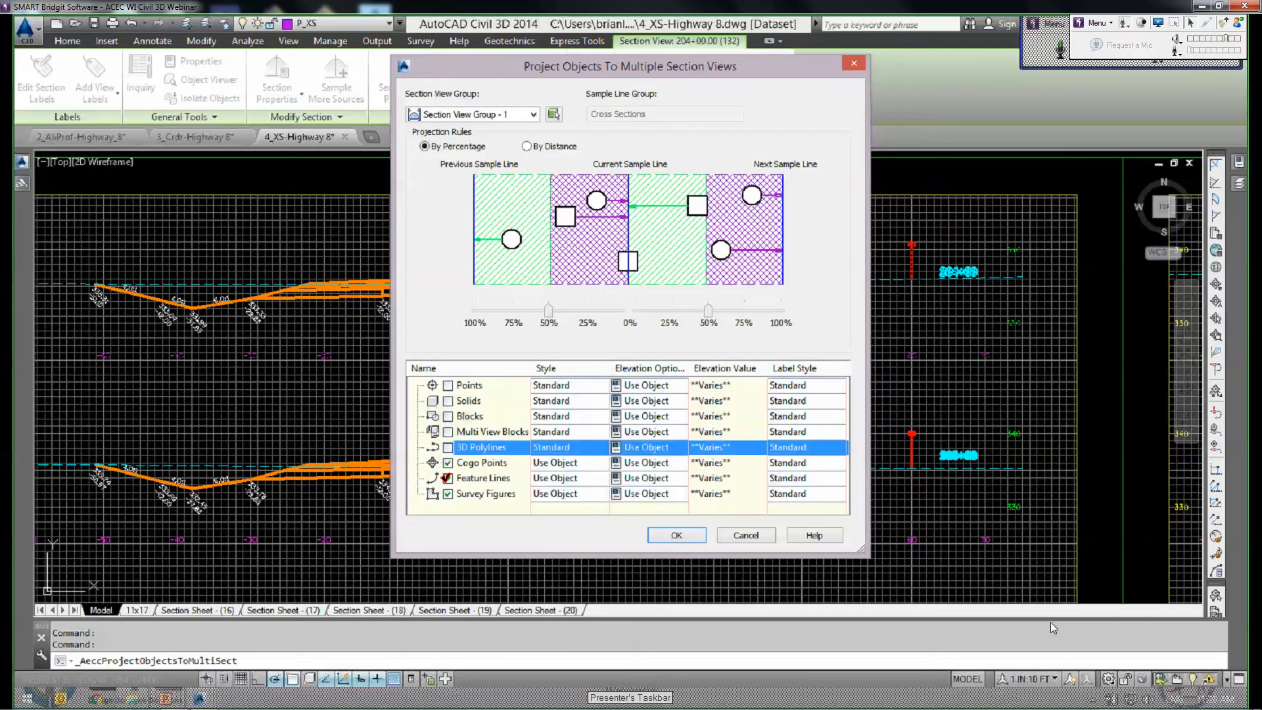
left_click(449, 494)
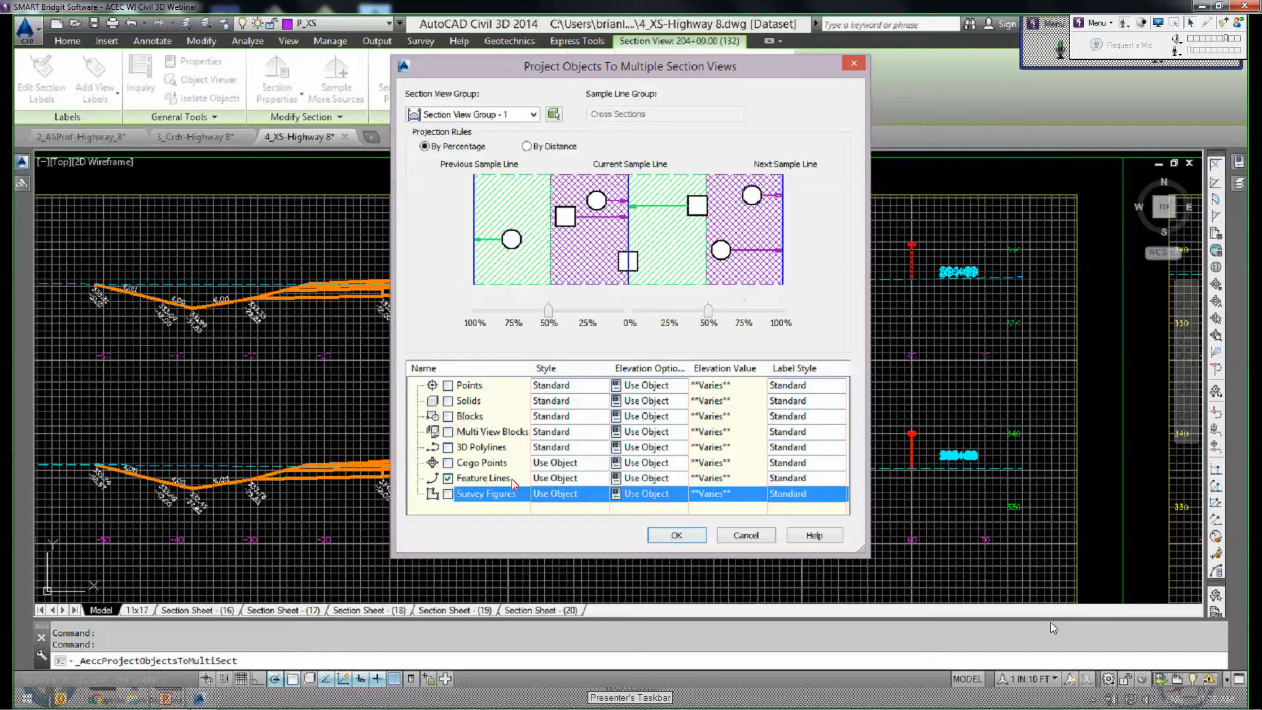
Set the label style of the projected feature lines to <none>.
left_click(577, 478)
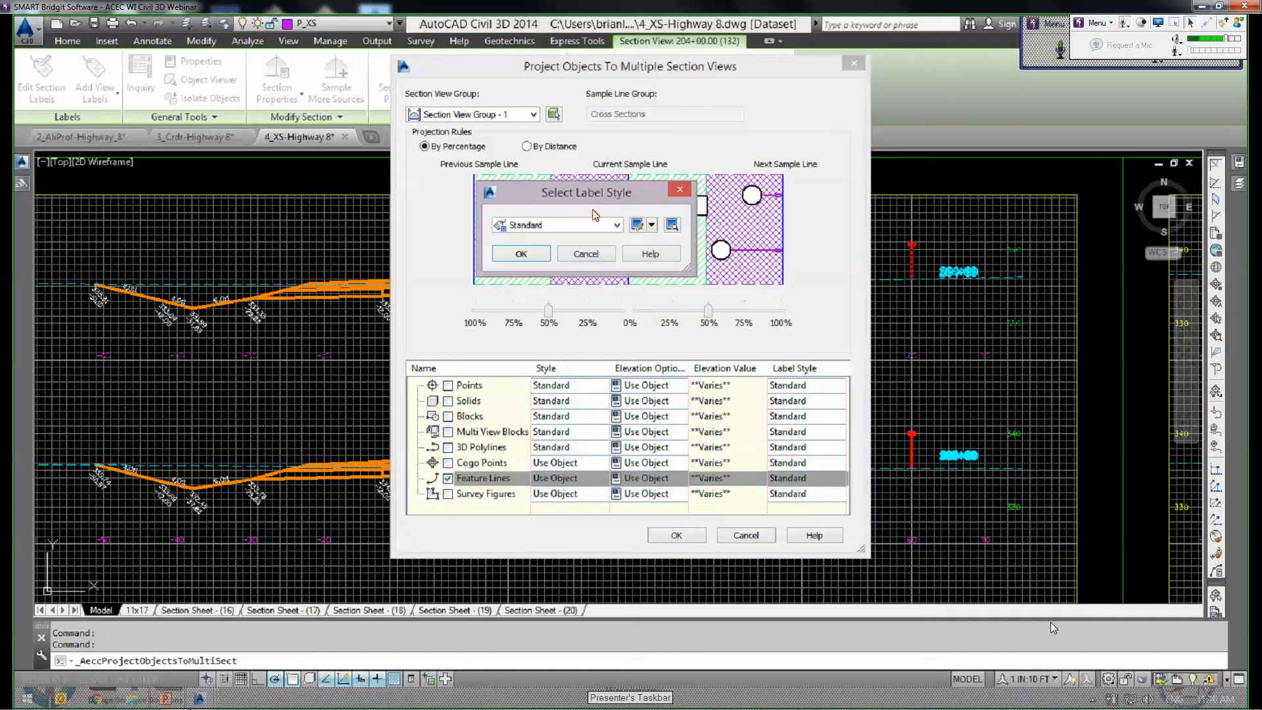
left_click(617, 225)
left_click(524, 237)
left_click_drag(562, 192, 495, 192)
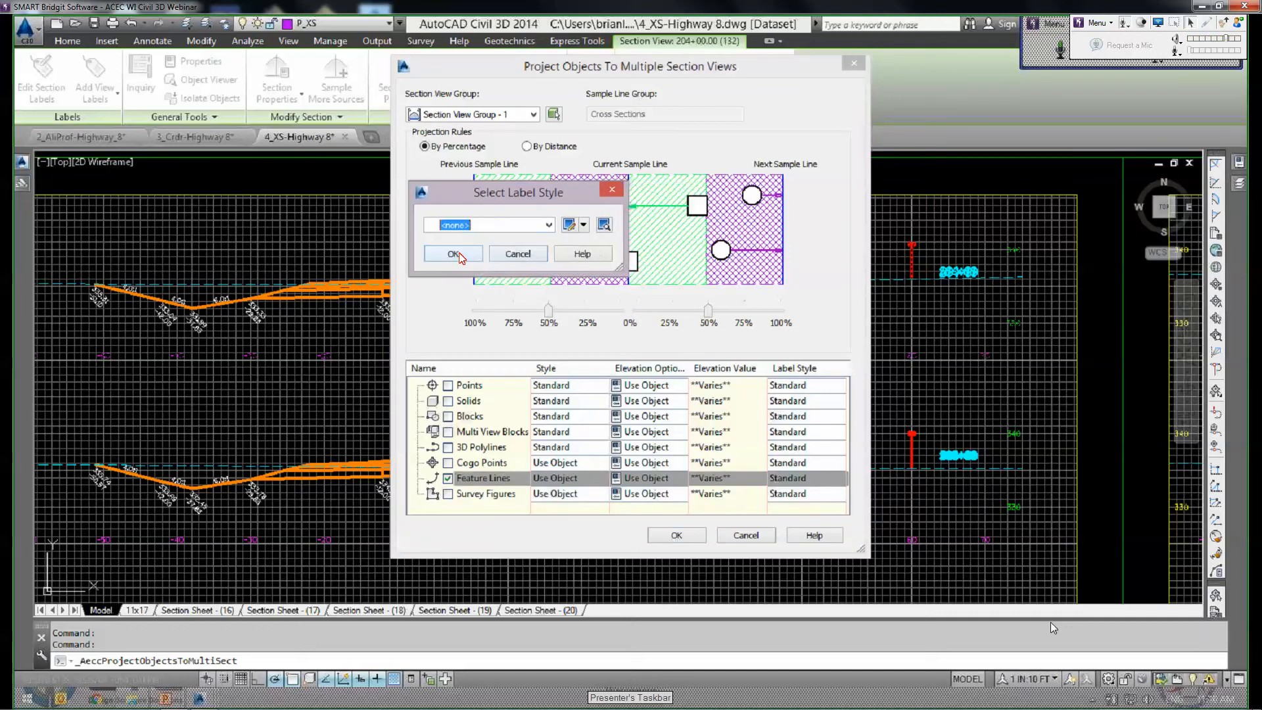
key("Return")
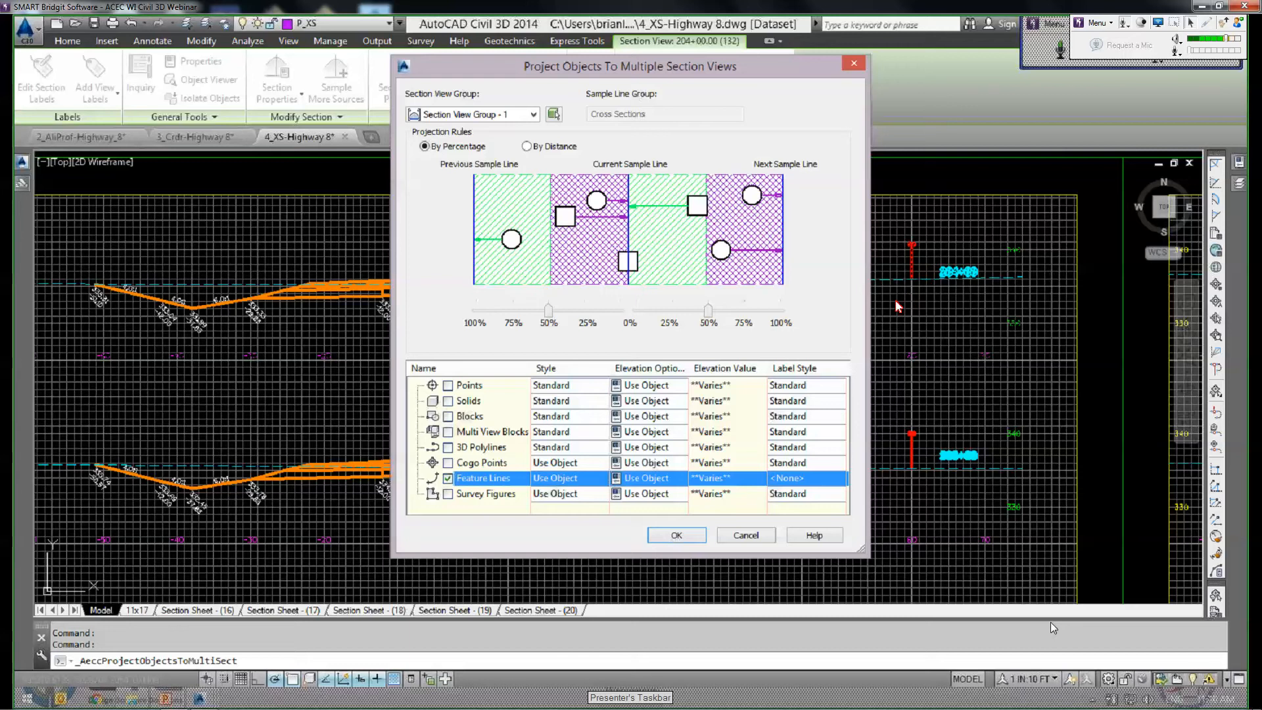
Keep the feature lines' style as Use Object, project them to Section View Group - 1, and clear the selection.
left_click(578, 476)
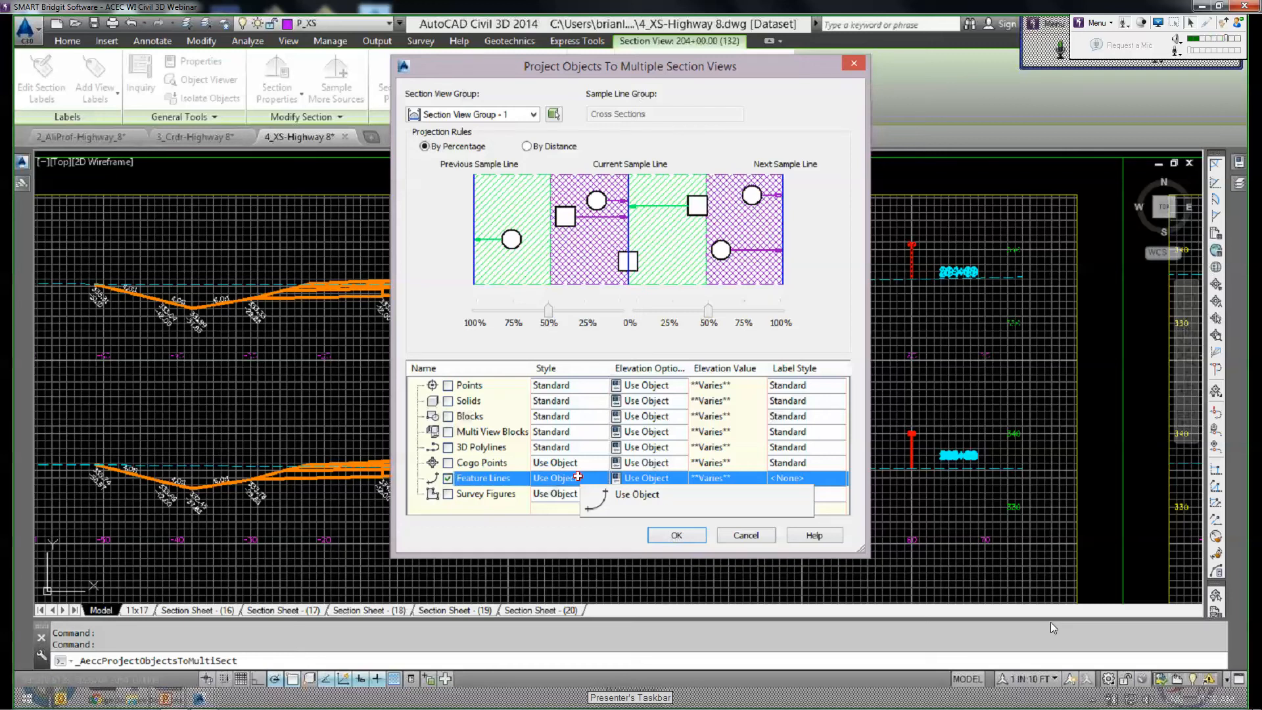
left_click(632, 496)
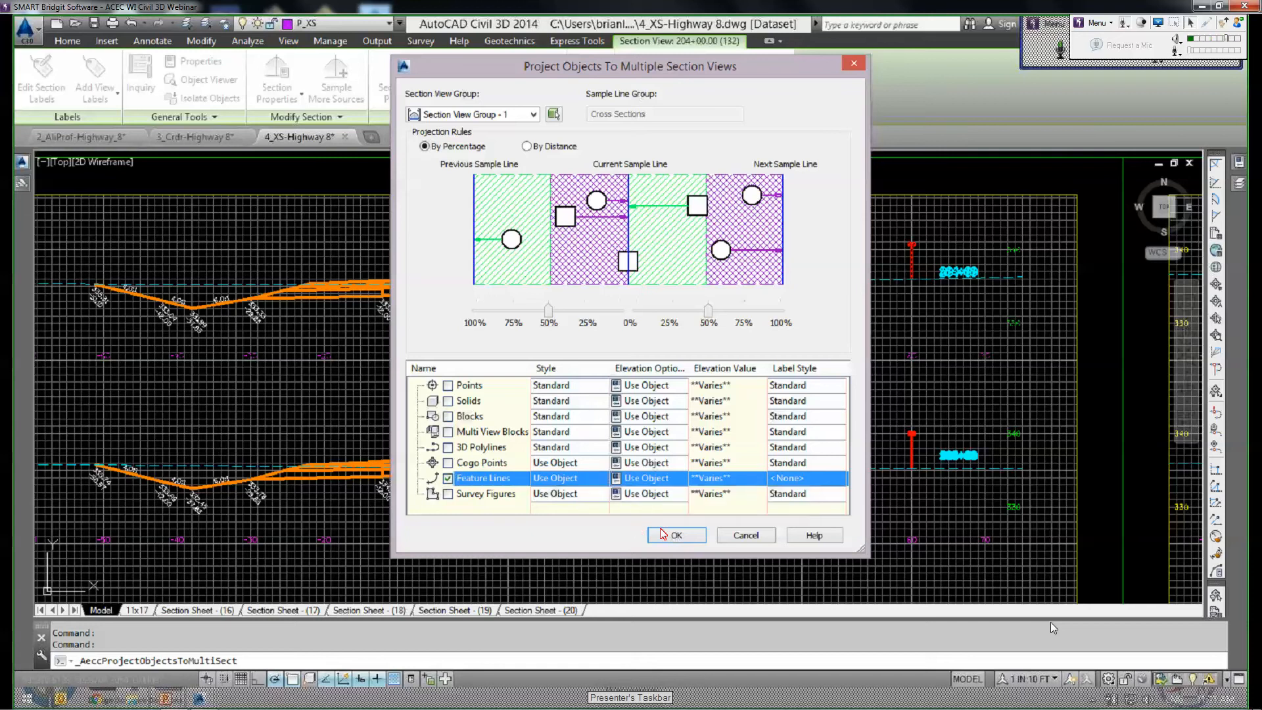
key("Return")
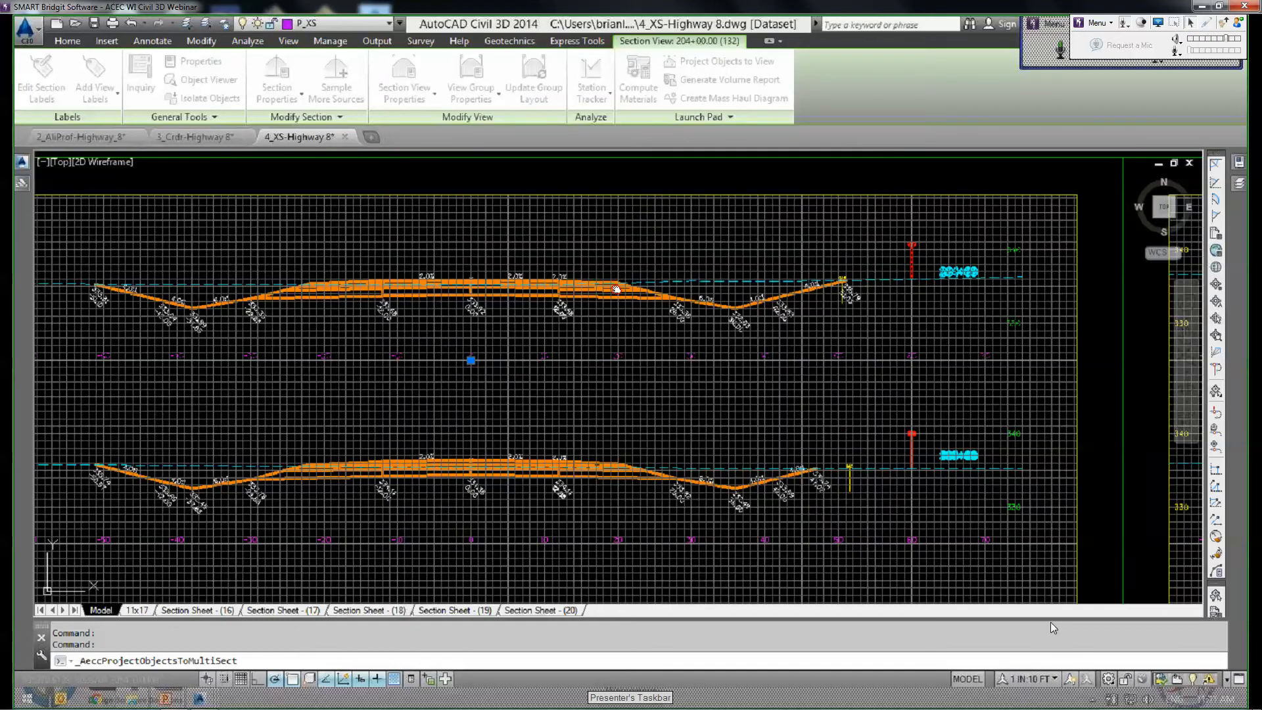
key("Escape")
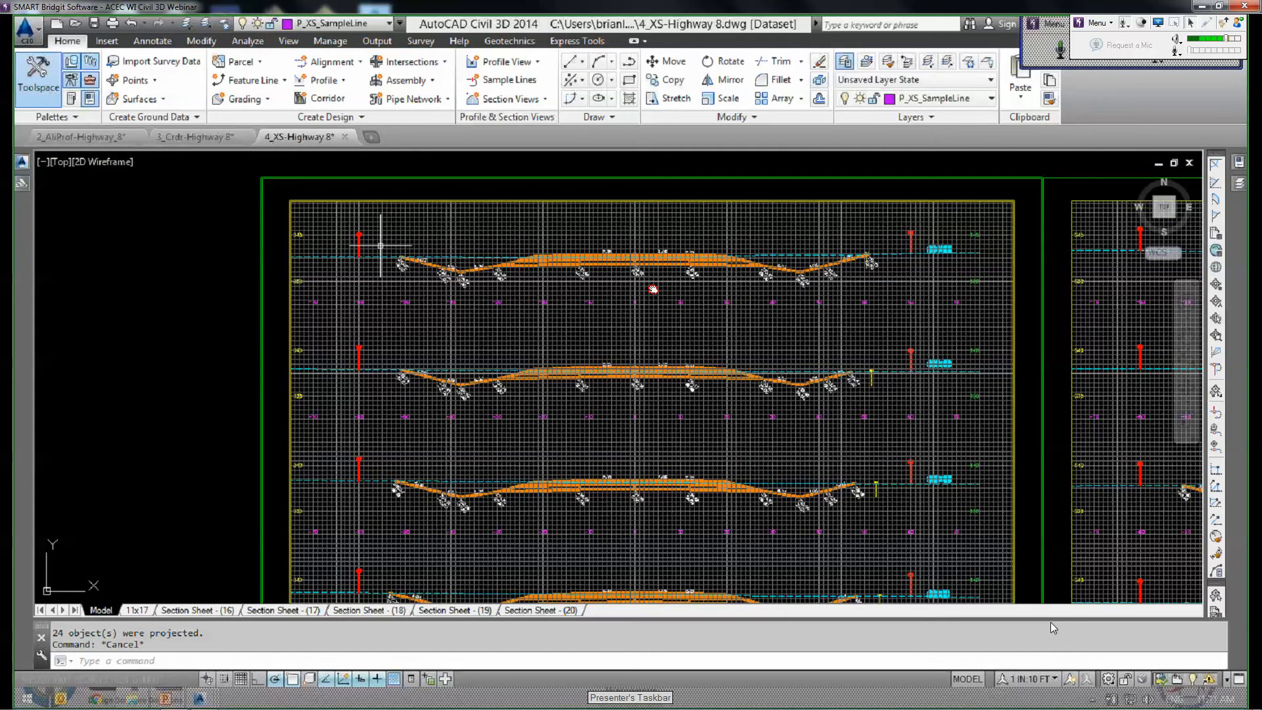
Examine the projected RW markers on both sides of the 204+00 section view and the GAS marker near the slope end.
scroll(349, 246, "up", 10)
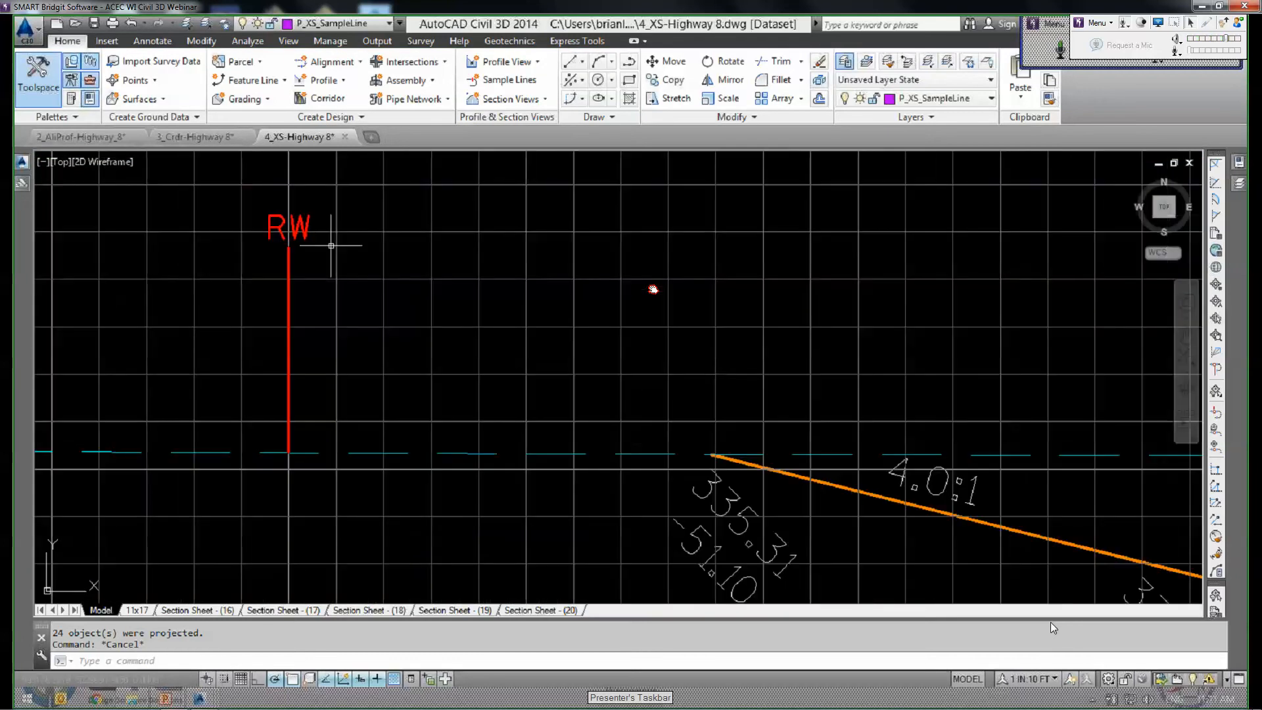
left_click(309, 223)
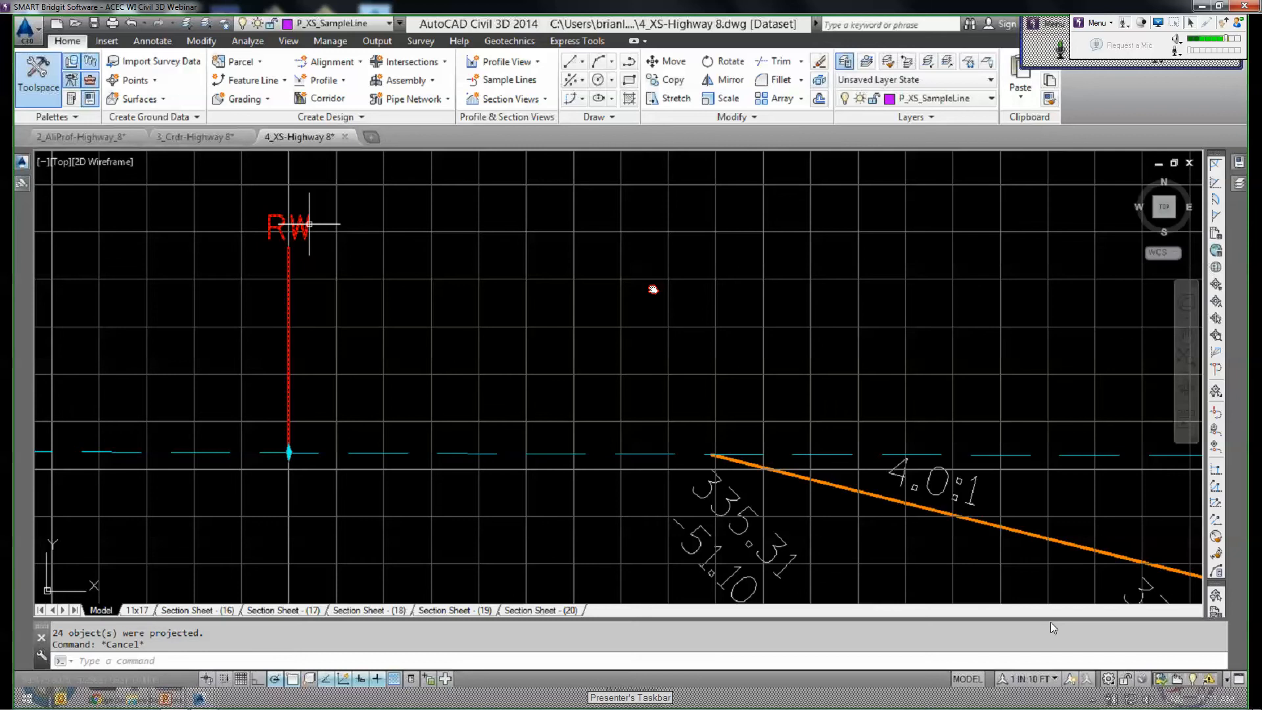
scroll(398, 342, "down", 4)
scroll(337, 355, "down", 1)
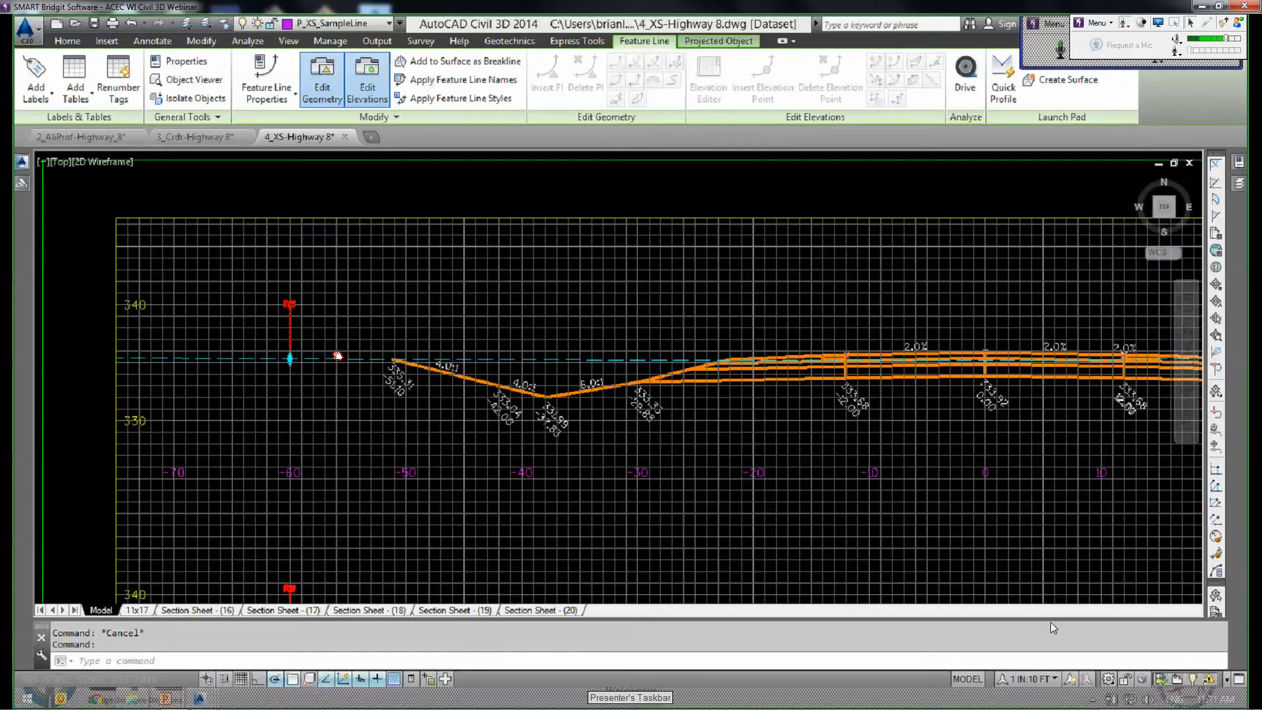
middle_click_drag(290, 370, 253, 361)
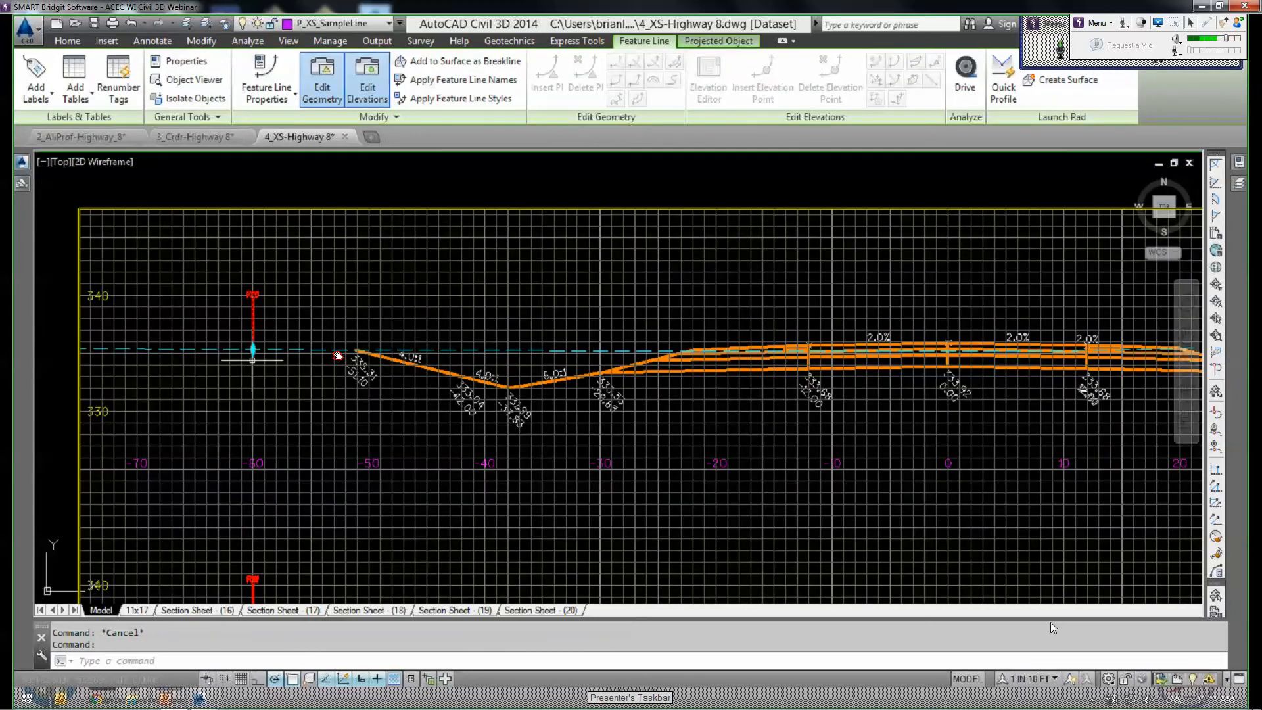
scroll(252, 360, "down", 2)
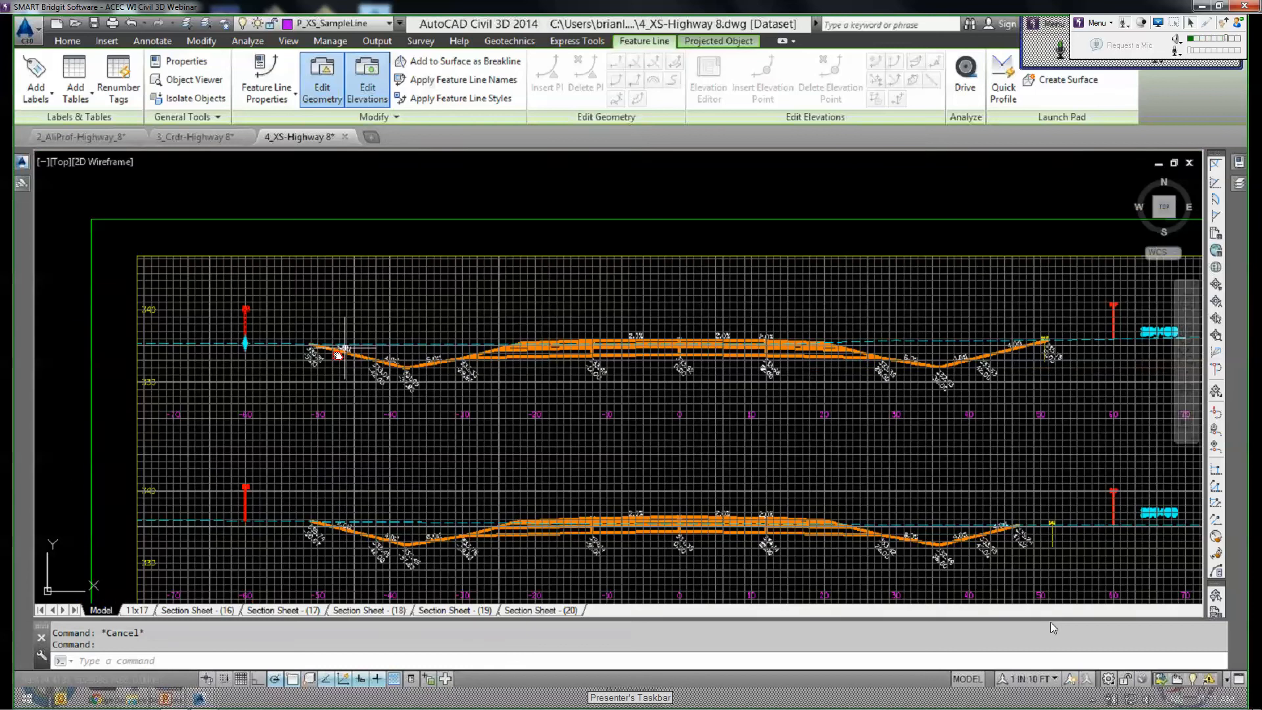
scroll(1177, 318, "up", 5)
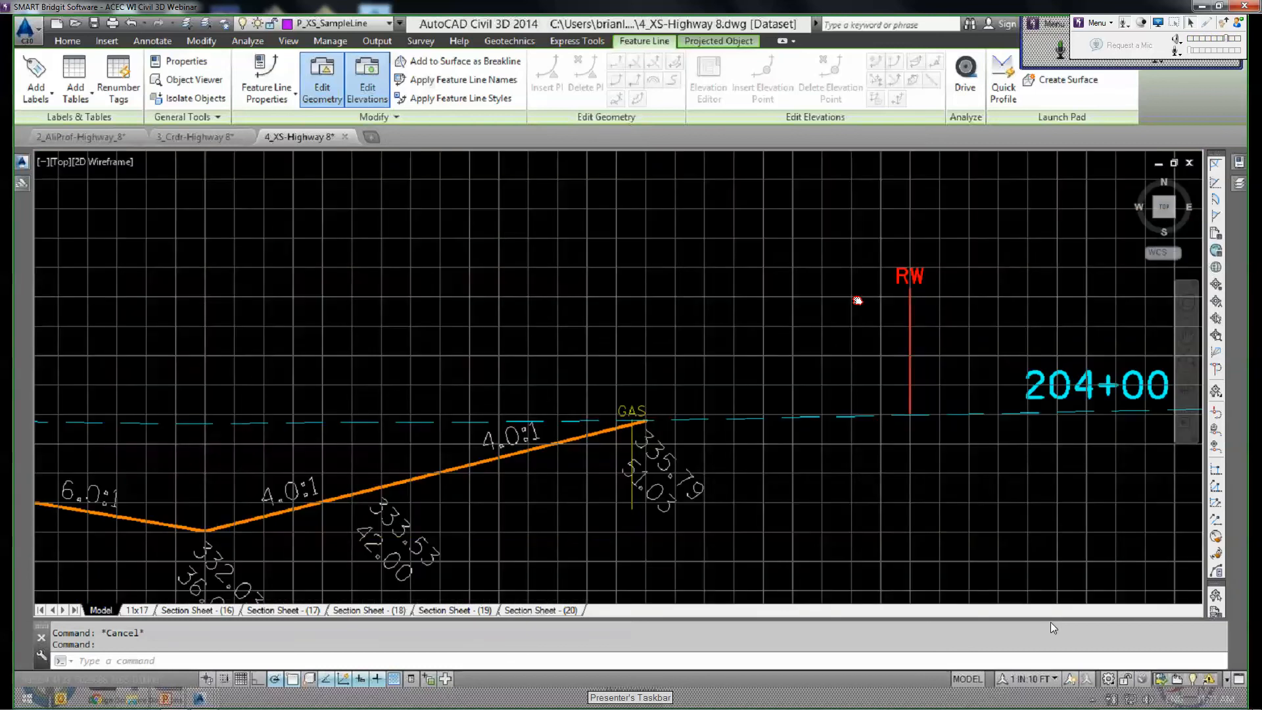
key("Escape")
middle_click_drag(920, 279, 898, 278)
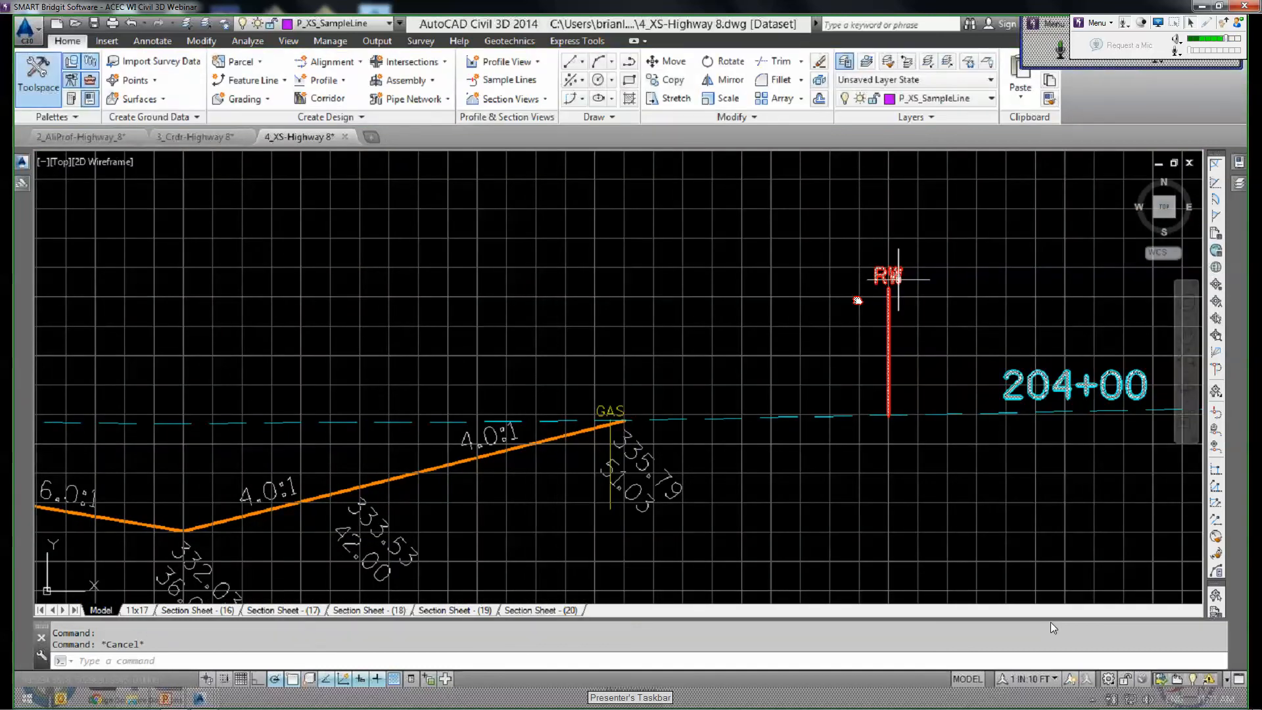
scroll(940, 278, "down", 5)
left_click(939, 308)
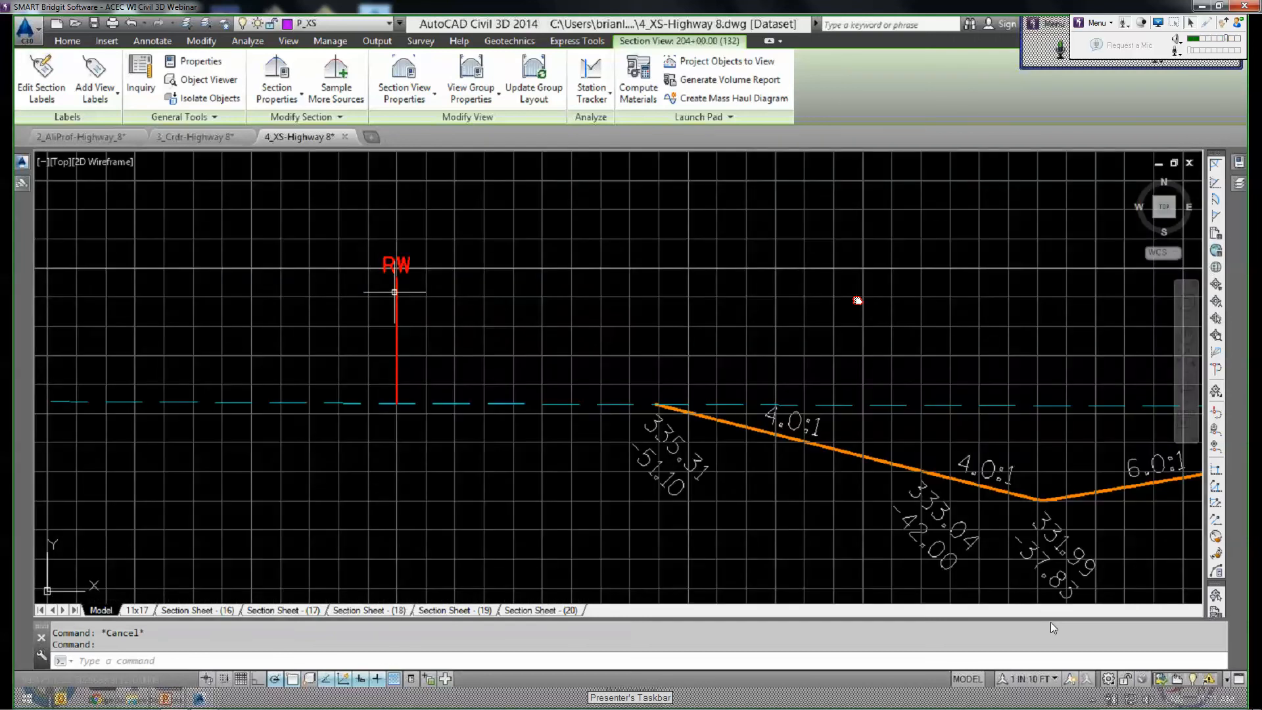
Inspect the information and section crossing marker settings in the left RW marker's feature line style, leave them unchanged, and clear the selection.
scroll(395, 292, "up", 5)
left_click(395, 292)
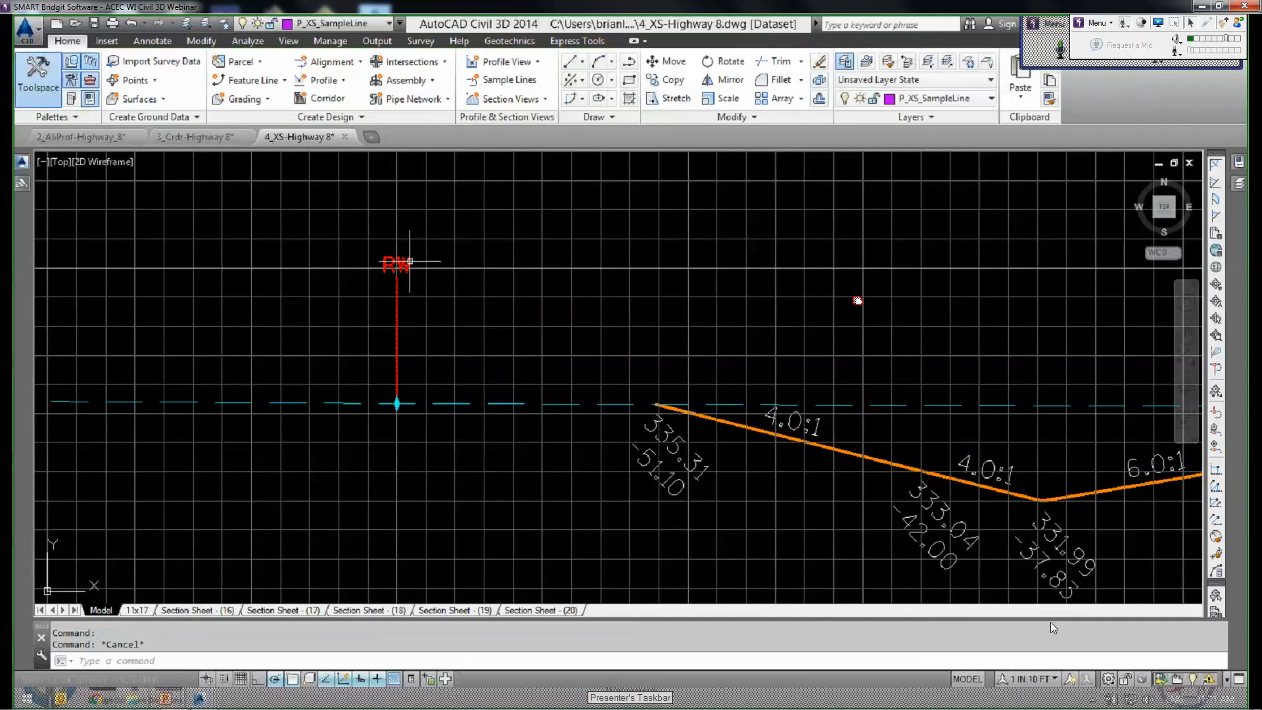
right_click(550, 372)
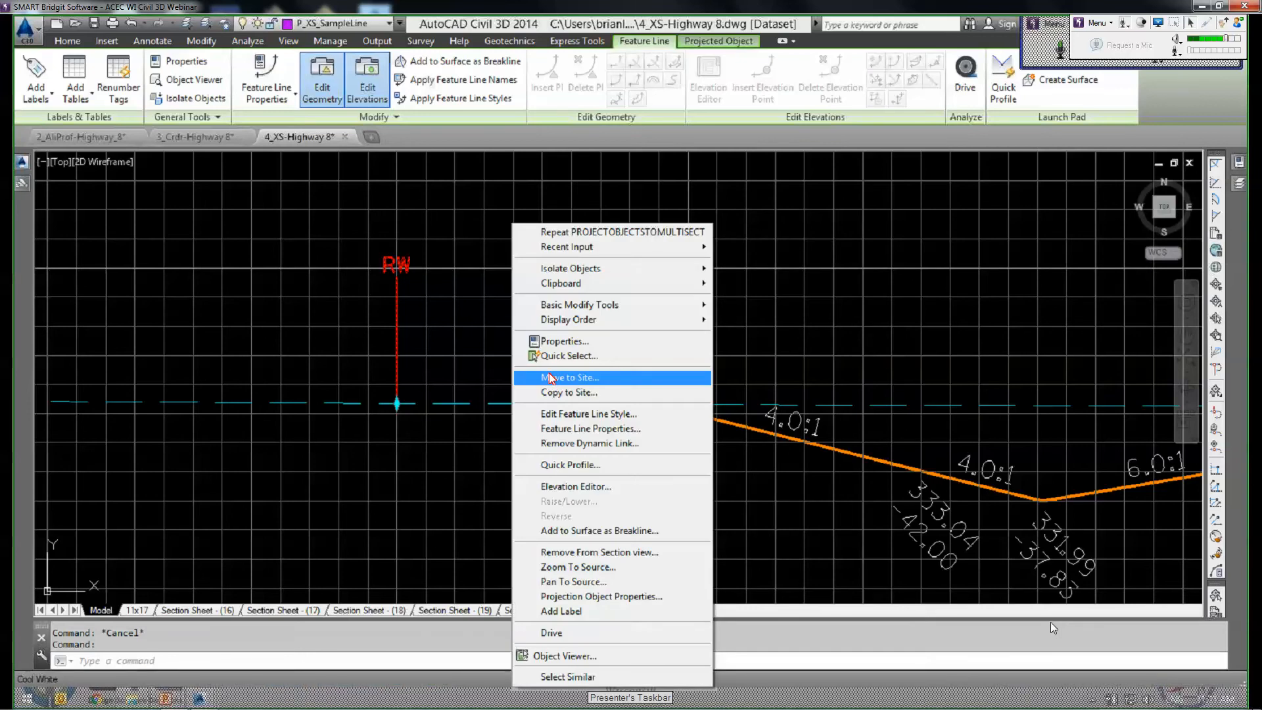
left_click(572, 415)
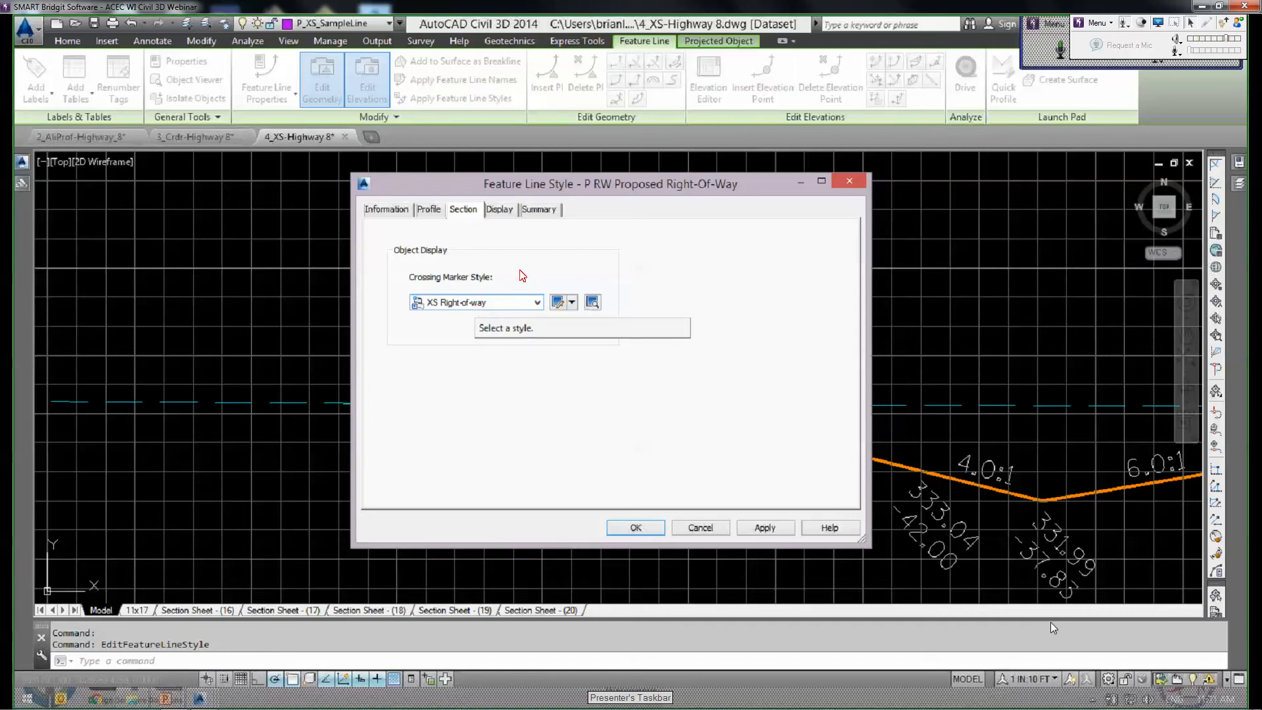
left_click(393, 212)
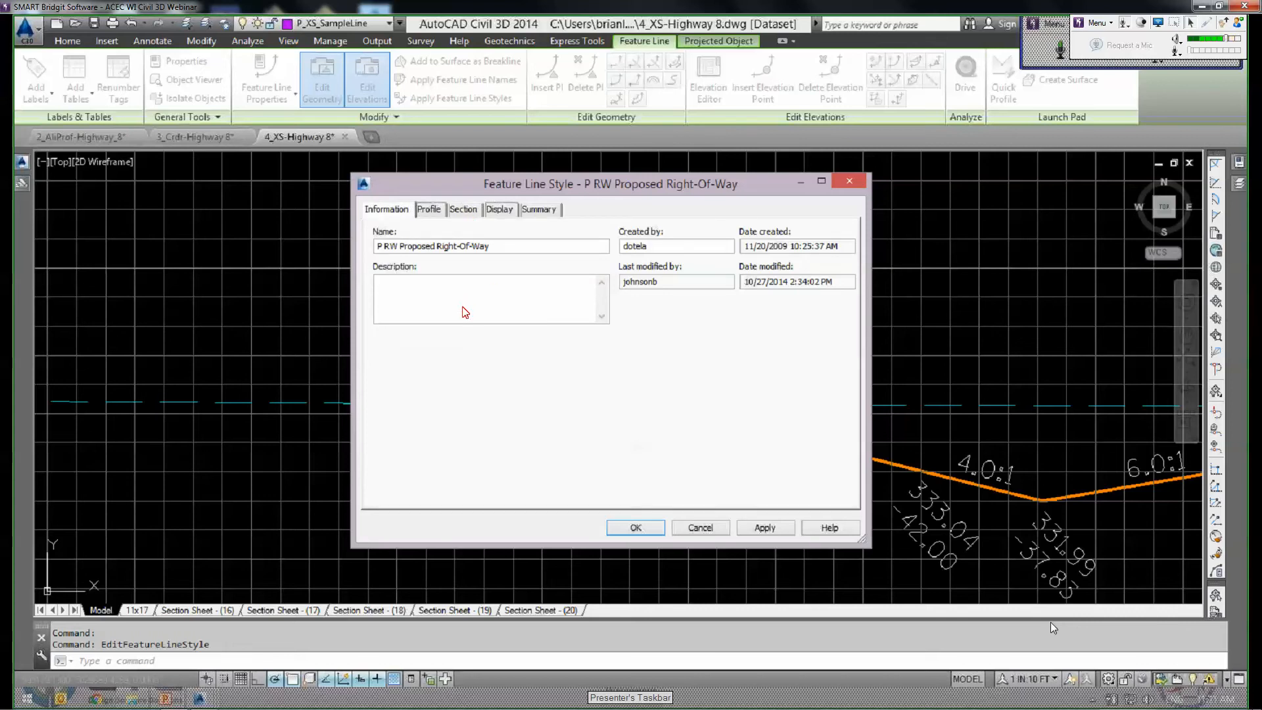
key("ctrl+Tab")
key("ctrl+Tab")
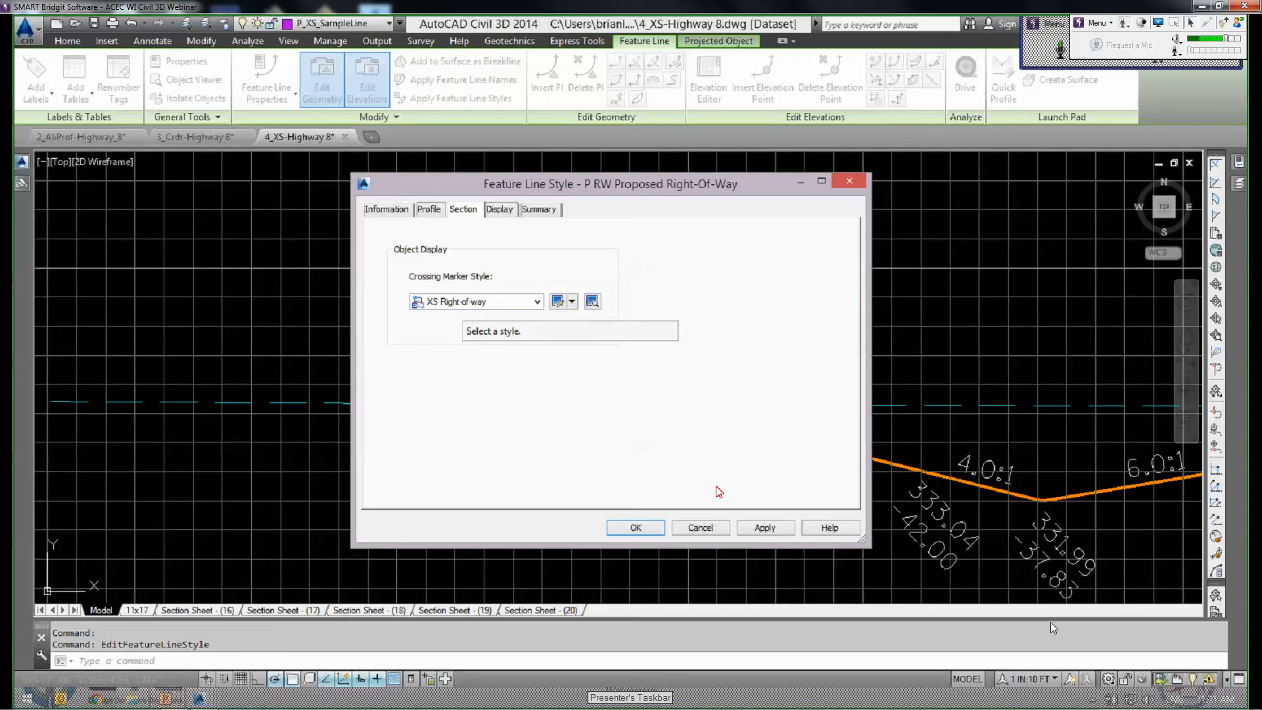
left_click(707, 528)
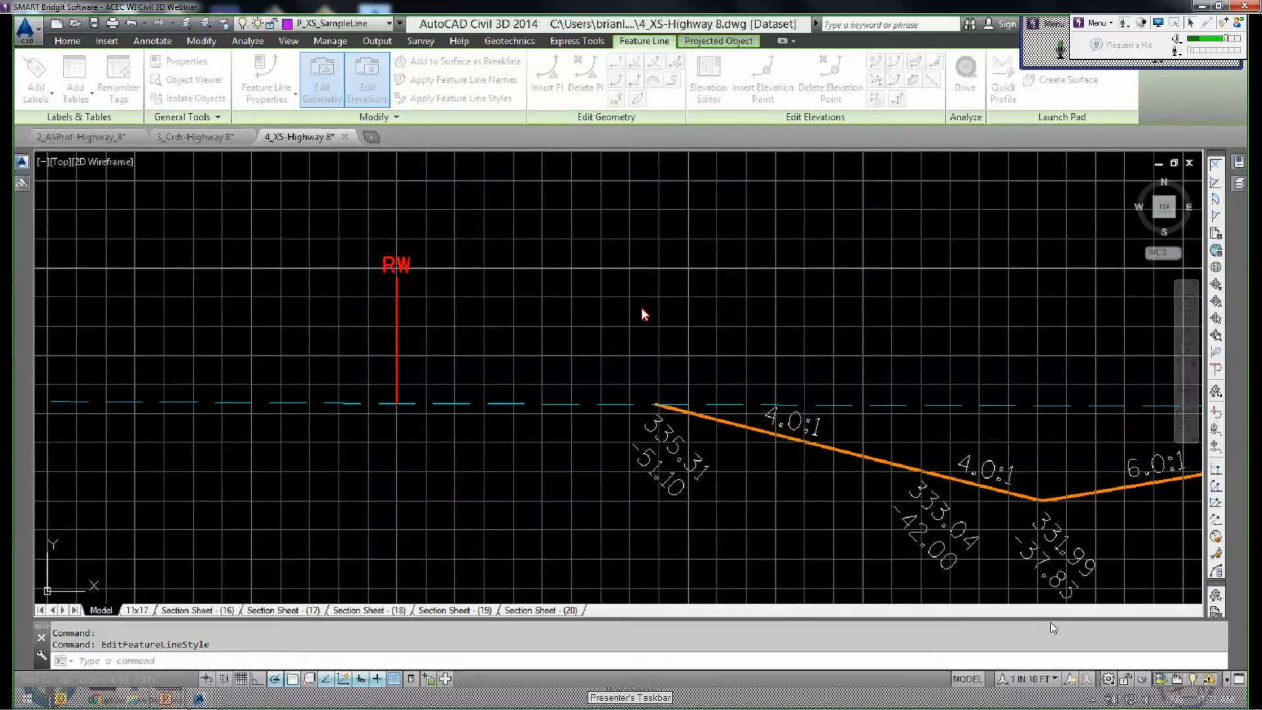
left_click(642, 308)
key("Escape")
key("Escape")
Examine the underground gas feature line in plan where it crosses the sample lines along the Highway 8 corridor.
scroll(605, 329, "down", 4)
mouse_move(860, 448)
middle_mouse_down()
mouse_move(684, 440)
mouse_move(656, 414)
middle_mouse_up()
scroll(656, 415, "down", 2)
scroll(798, 414, "down", 8)
middle_click_drag(798, 414, 942, 314)
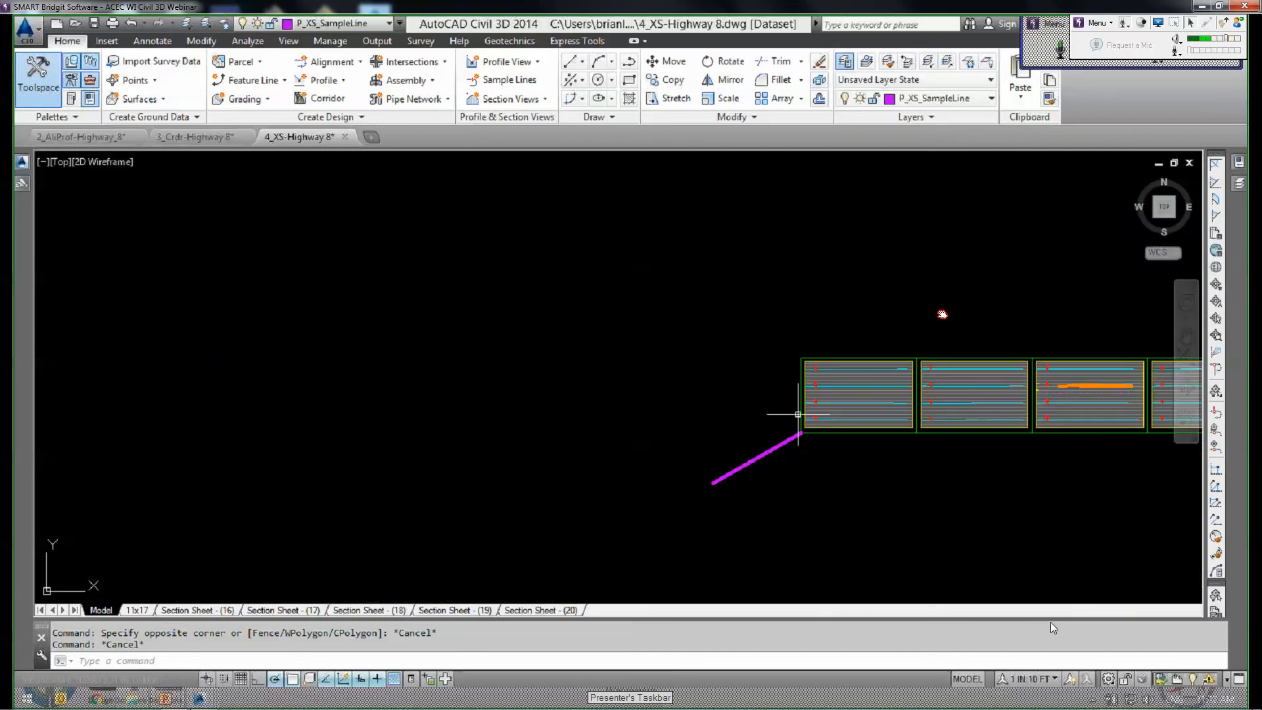
scroll(510, 381, "up", 15)
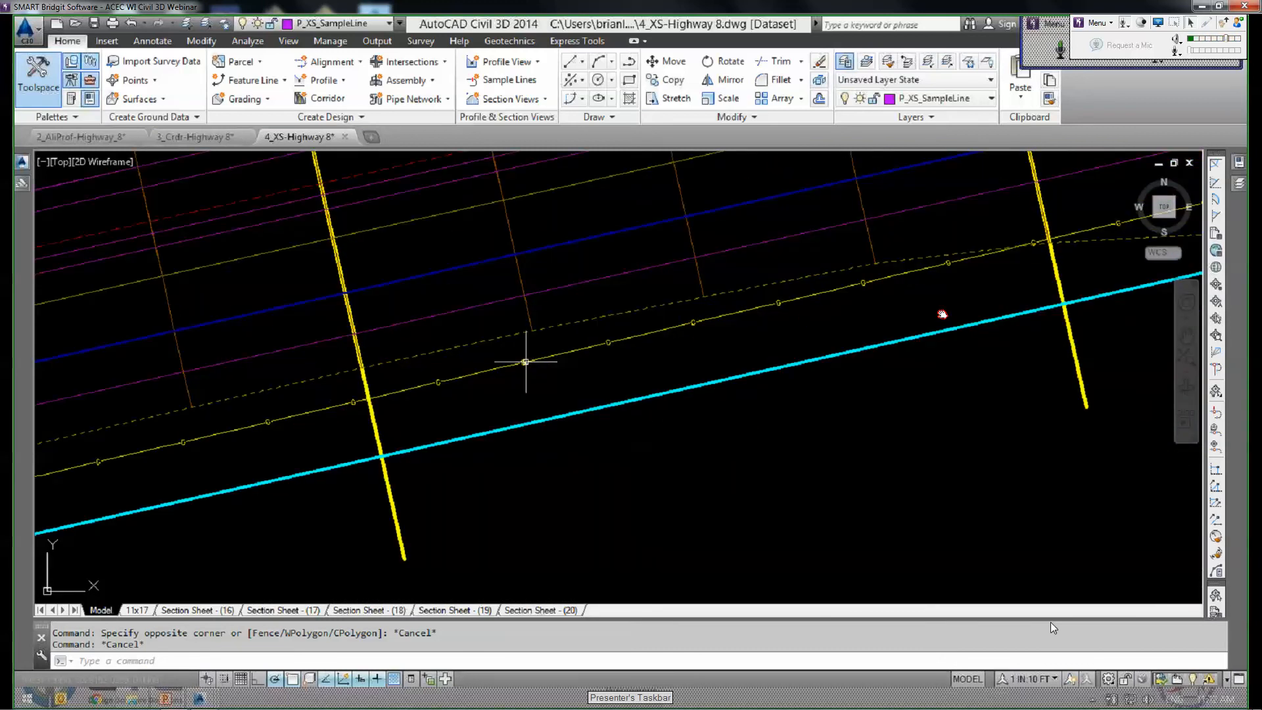
mouse_move(526, 362)
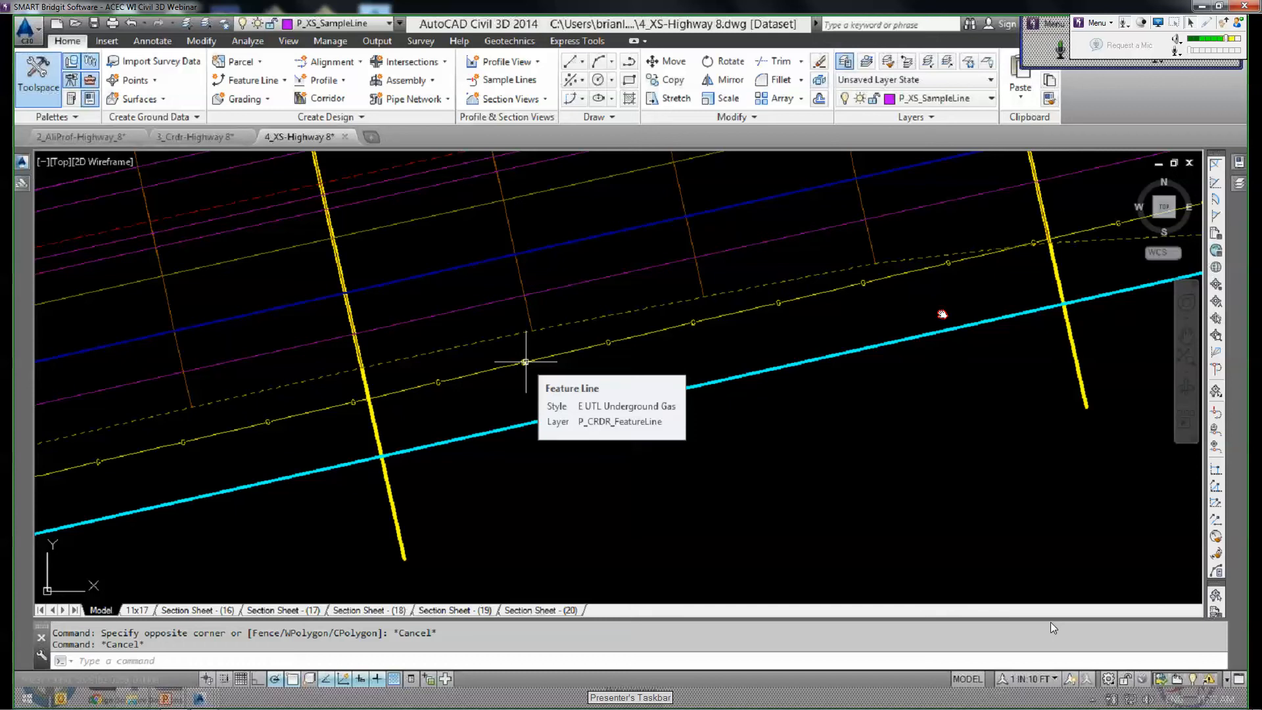
scroll(461, 448, "down", 4)
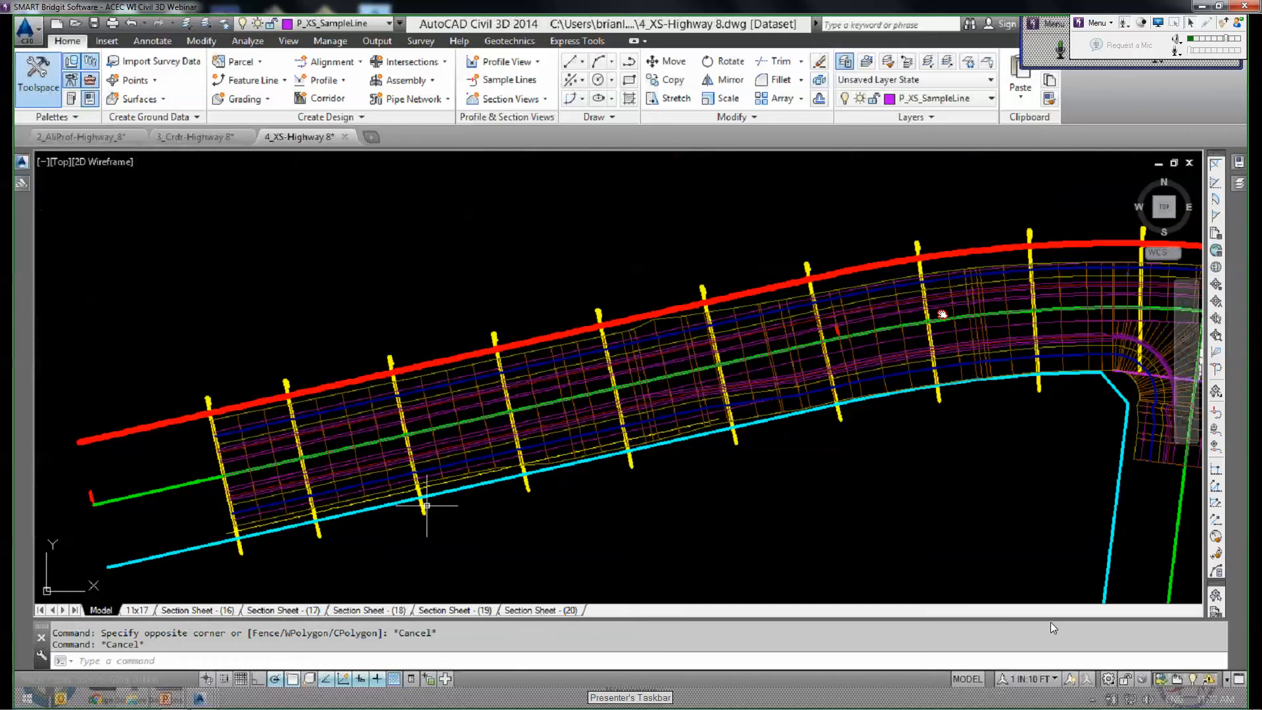
scroll(833, 446, "down", 3)
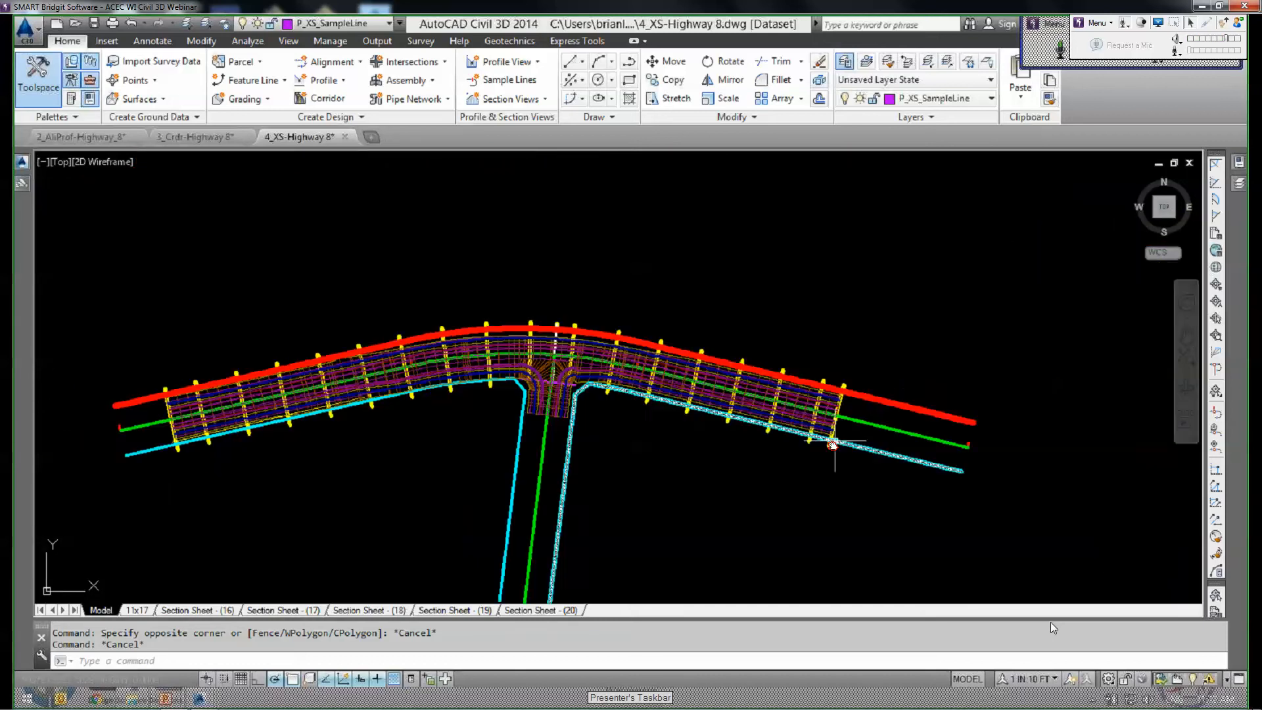
Compare the projected GAS marker positions relative to the slope ends in the 204+00 and 203+00 section views.
mouse_move(1007, 296)
middle_mouse_down()
mouse_move(581, 427)
mouse_move(393, 540)
middle_mouse_up()
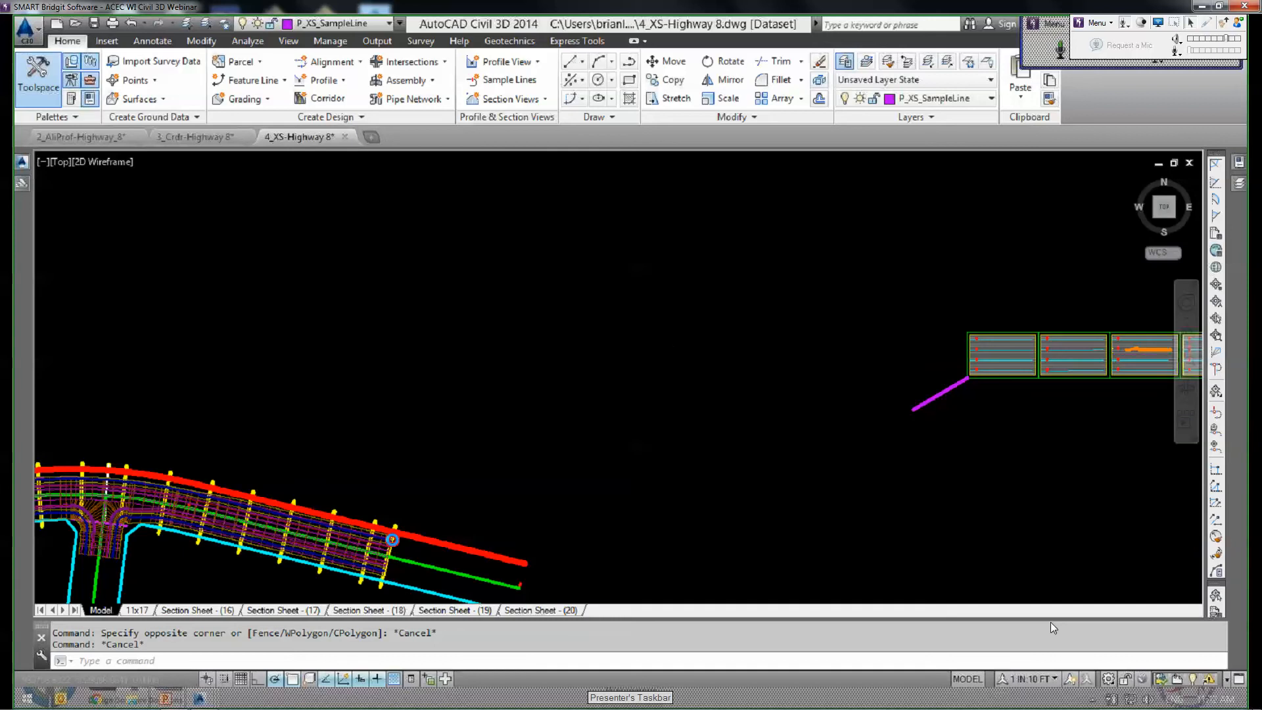
scroll(798, 377, "up", 6)
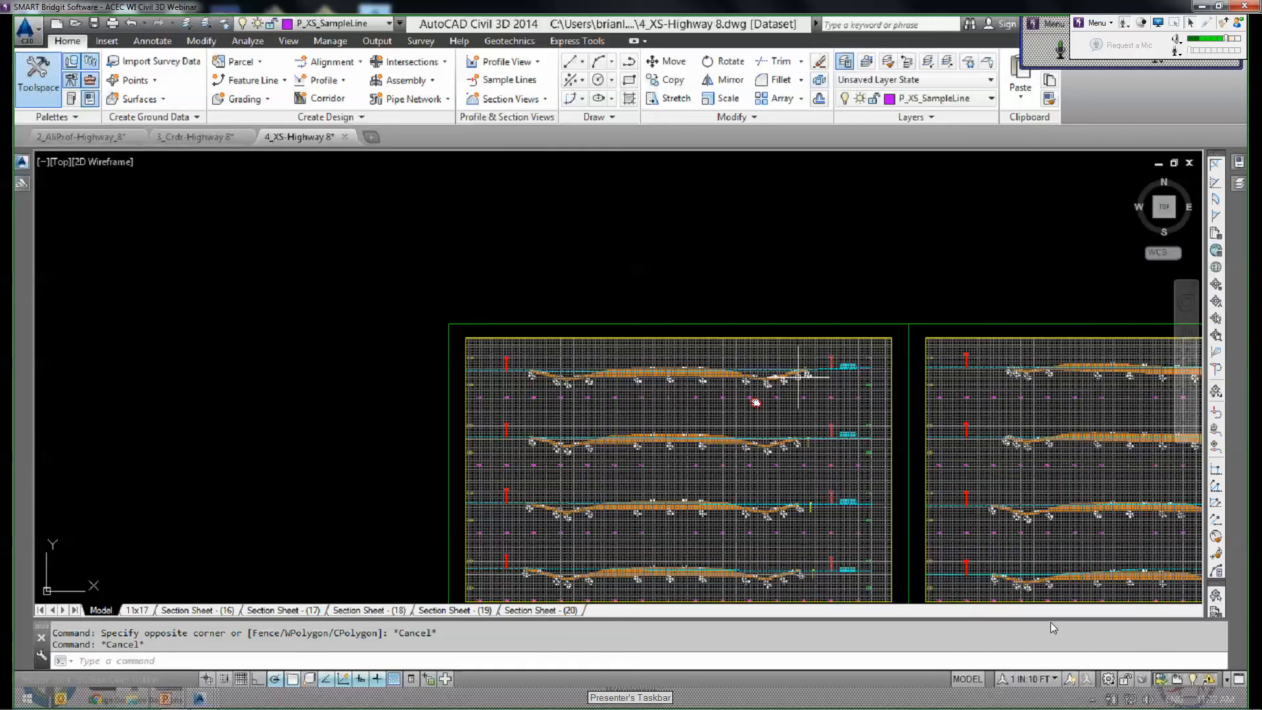
scroll(798, 377, "up", 8)
mouse_move(748, 353)
middle_mouse_down()
mouse_move(756, 402)
mouse_move(701, 404)
middle_mouse_up()
scroll(749, 354, "up", 2)
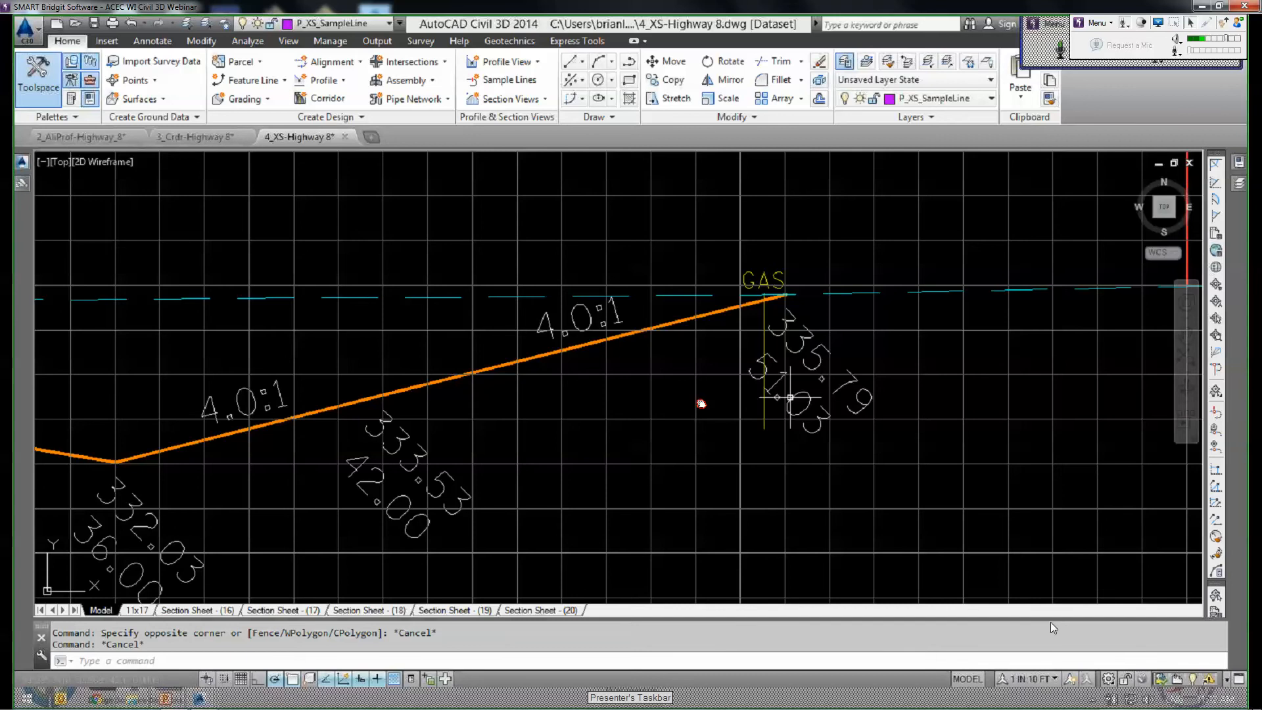
scroll(808, 323, "down", 3)
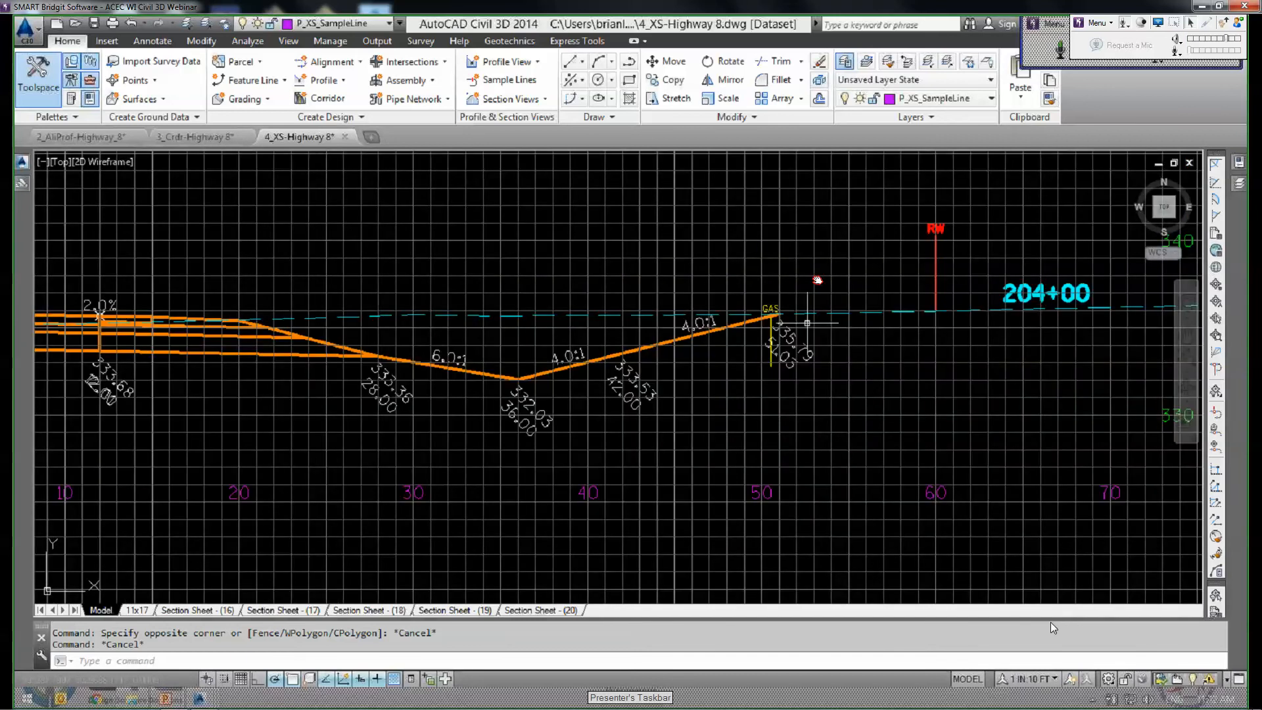
scroll(808, 323, "down", 3)
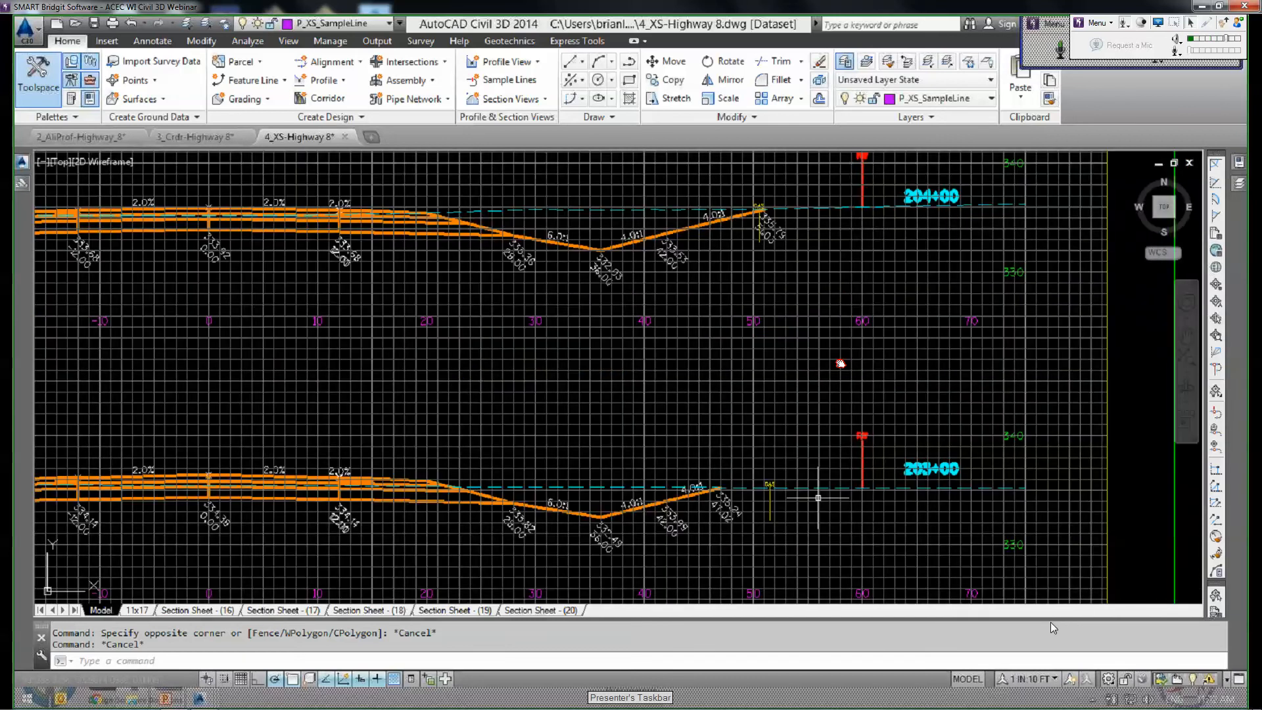
scroll(797, 355, "up", 3)
middle_click_drag(849, 340, 928, 354)
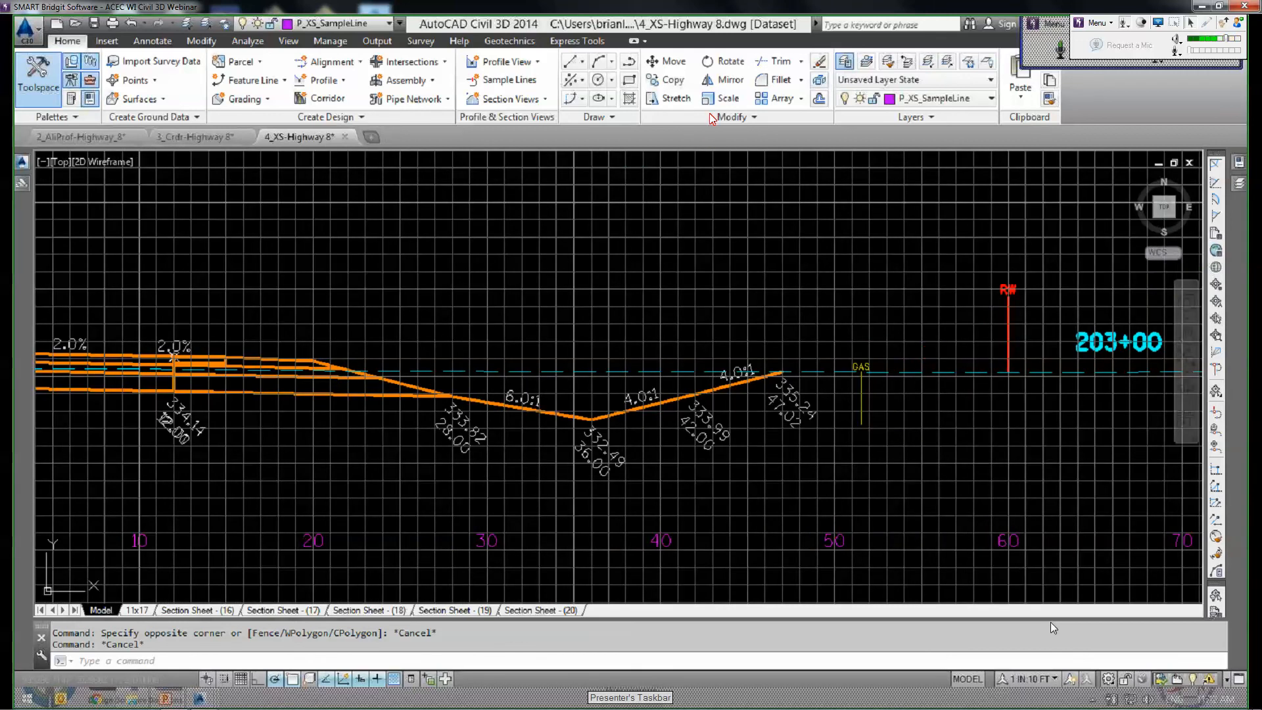
Review the multiple-view projection settings for Section View Group - 1, cancel them, and examine the projected markers across the sheet's section views.
left_click(697, 132)
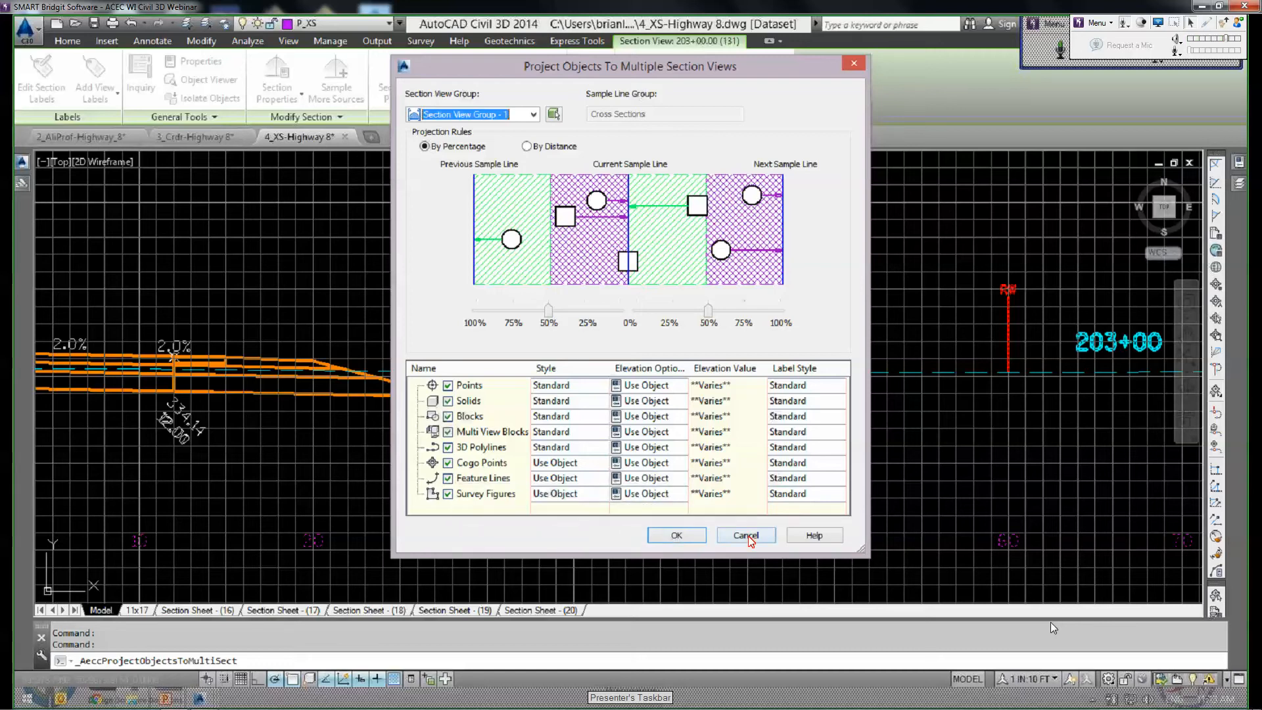
left_click(749, 536)
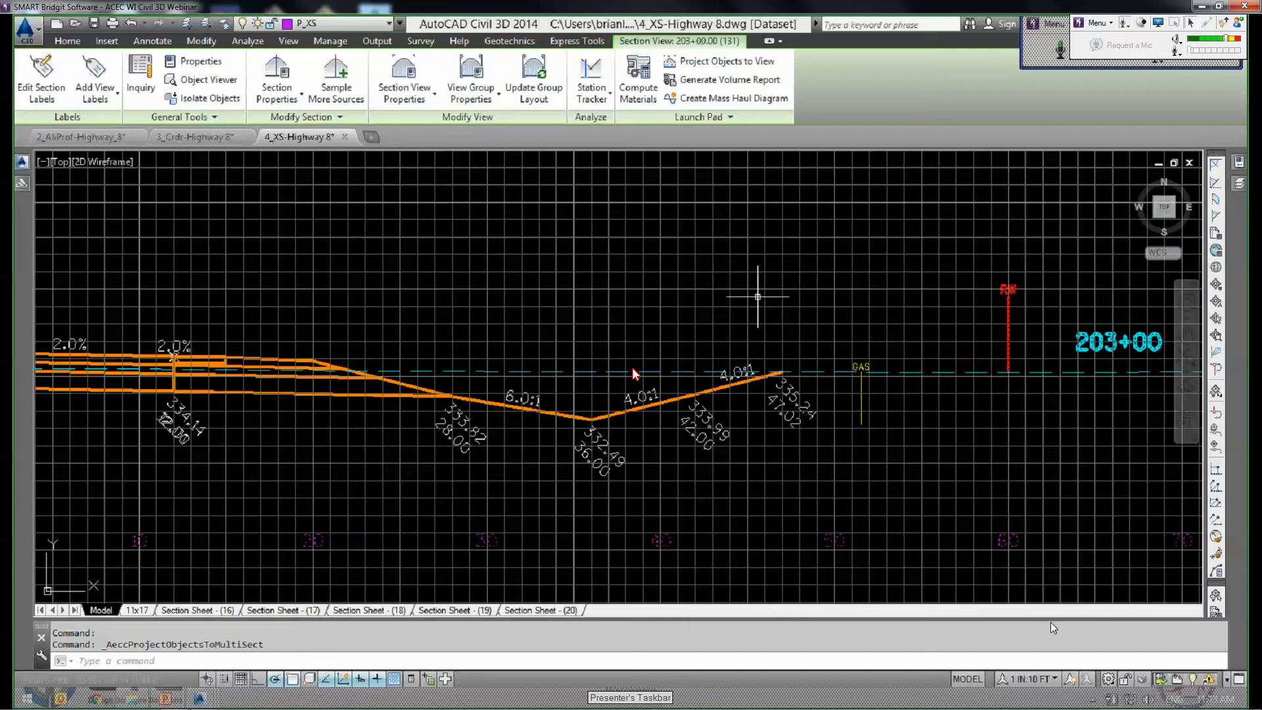
scroll(850, 304, "down", 2)
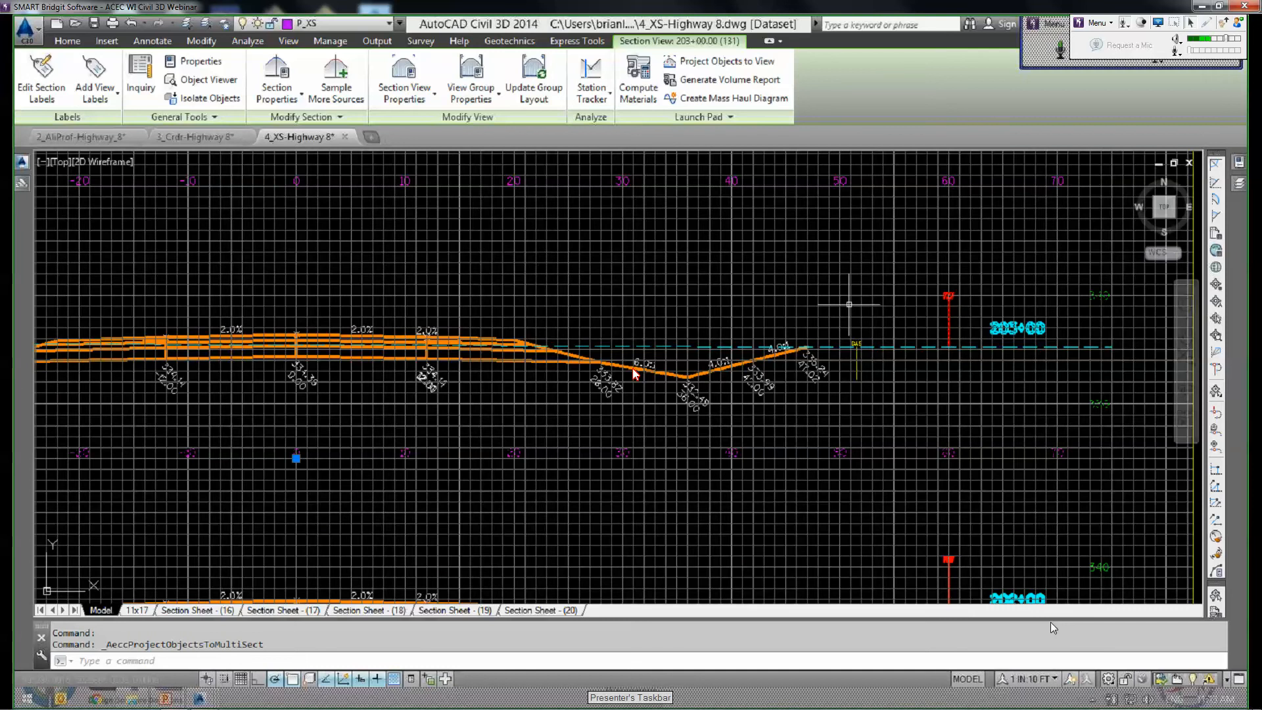
scroll(849, 304, "down", 2)
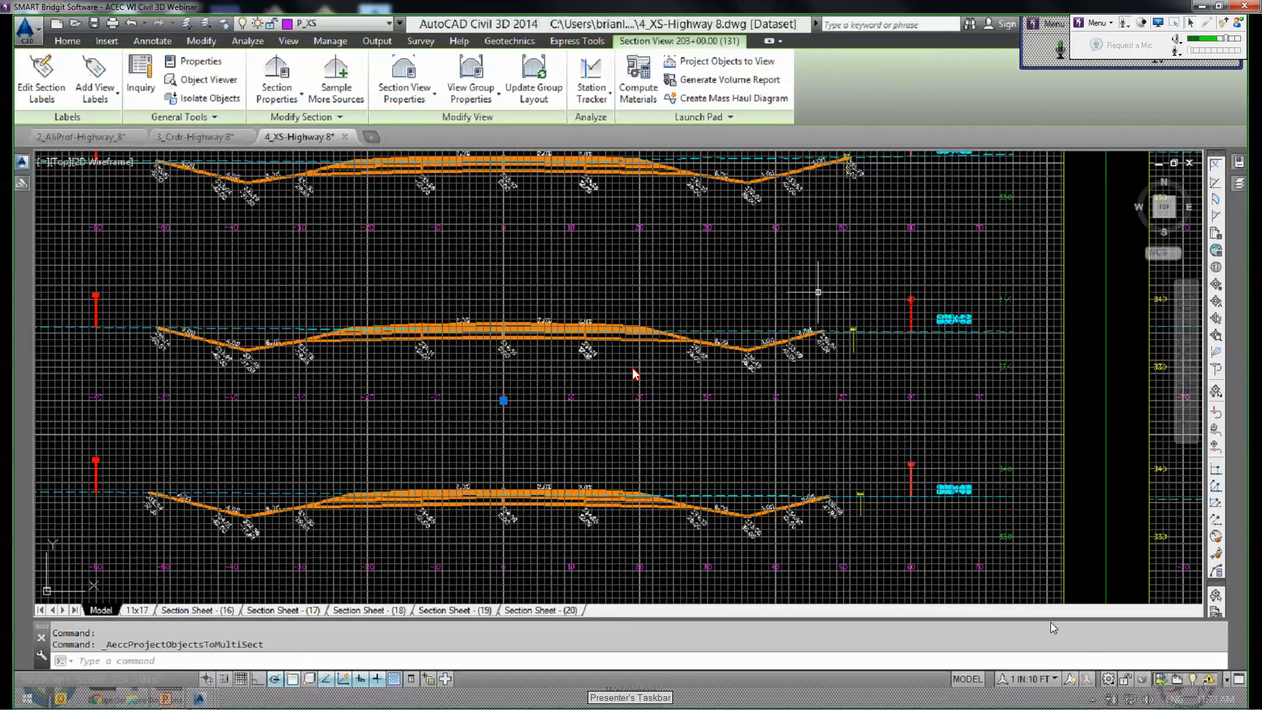
middle_click_drag(628, 256, 726, 364)
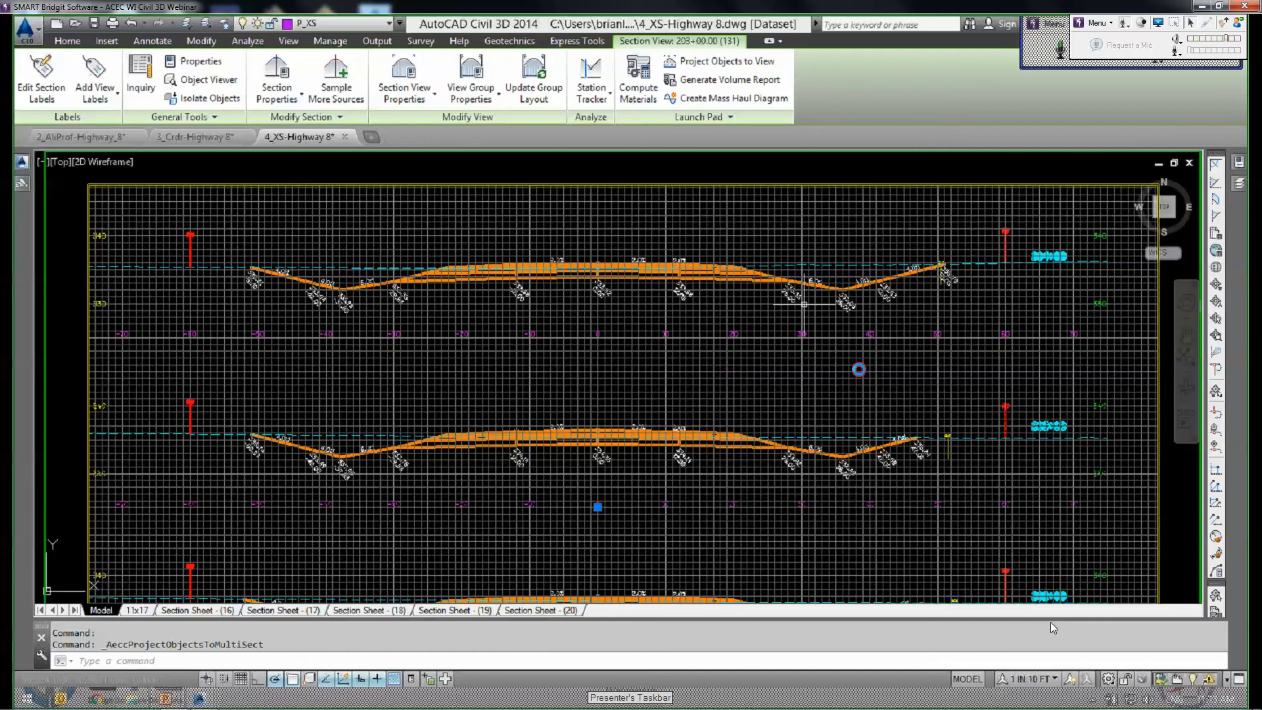
scroll(860, 371, "up", 2)
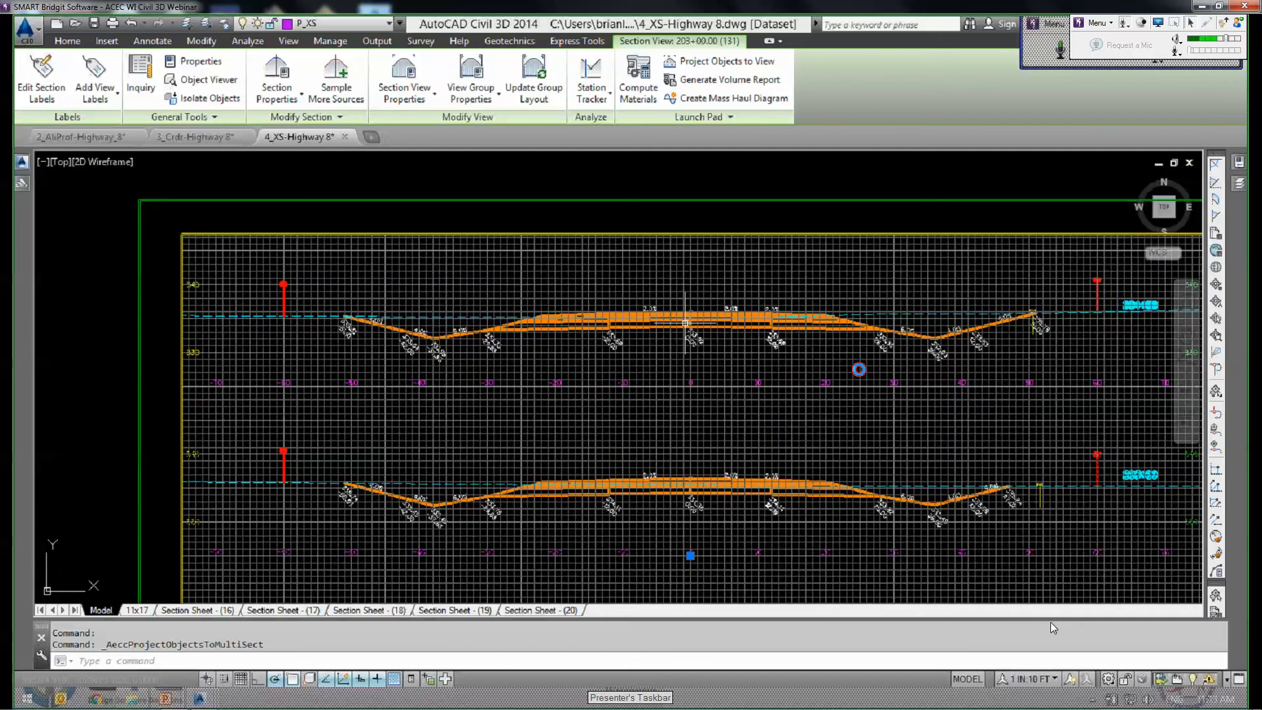
scroll(961, 348, "down", 2)
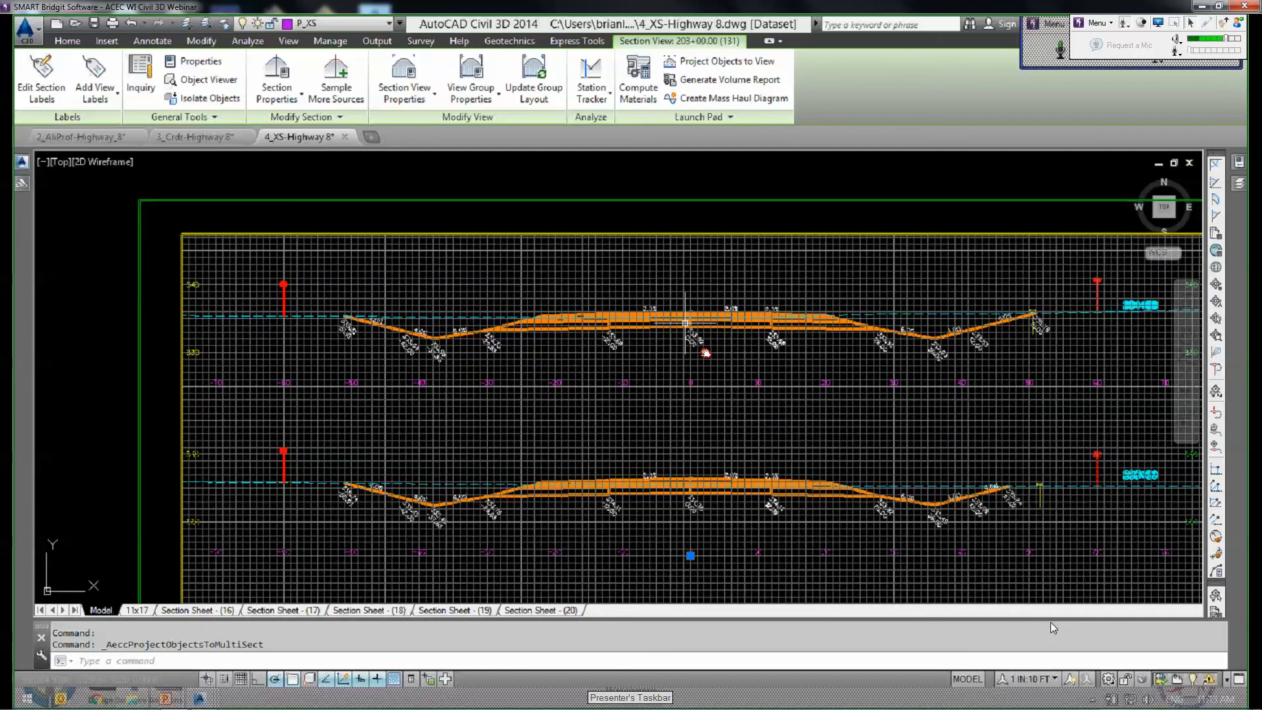
middle_click_drag(790, 373, 705, 353)
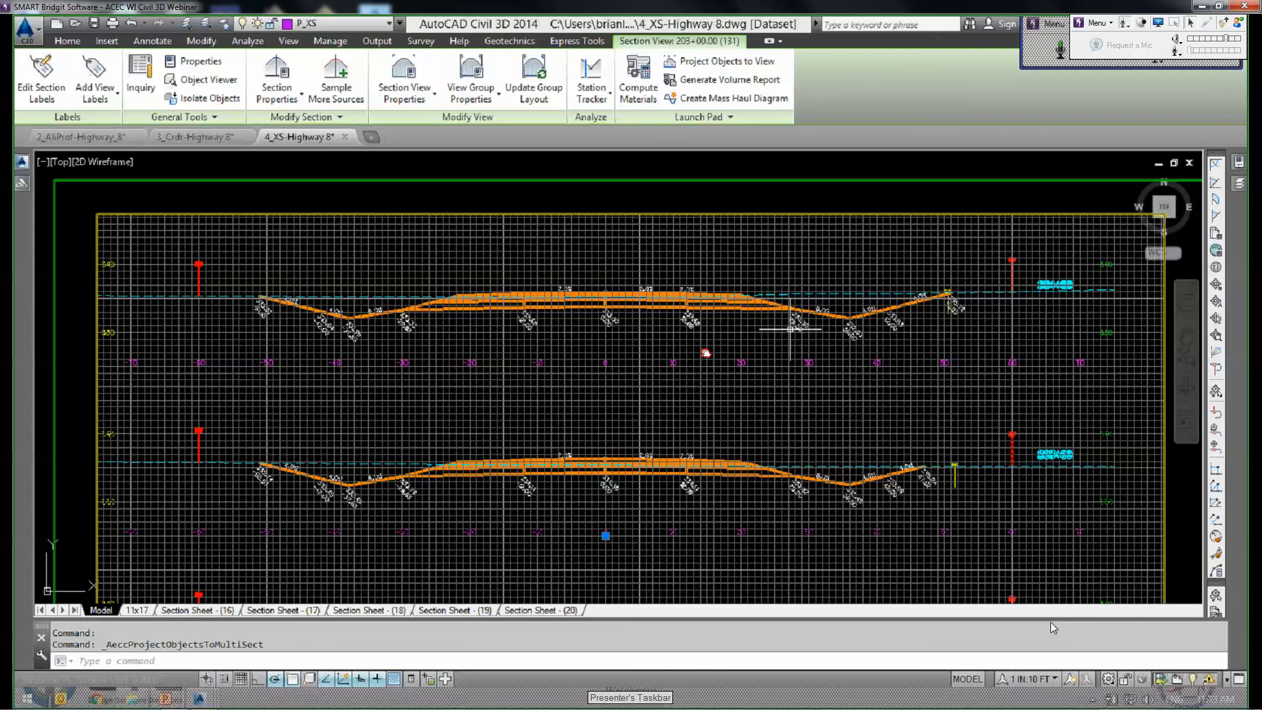
Examine the slope, elevation and offset labels in the 204+00 view and at the outer left slope of the next sheet's uppermost view.
scroll(870, 329, "up", 4)
middle_click_drag(795, 391, 768, 407)
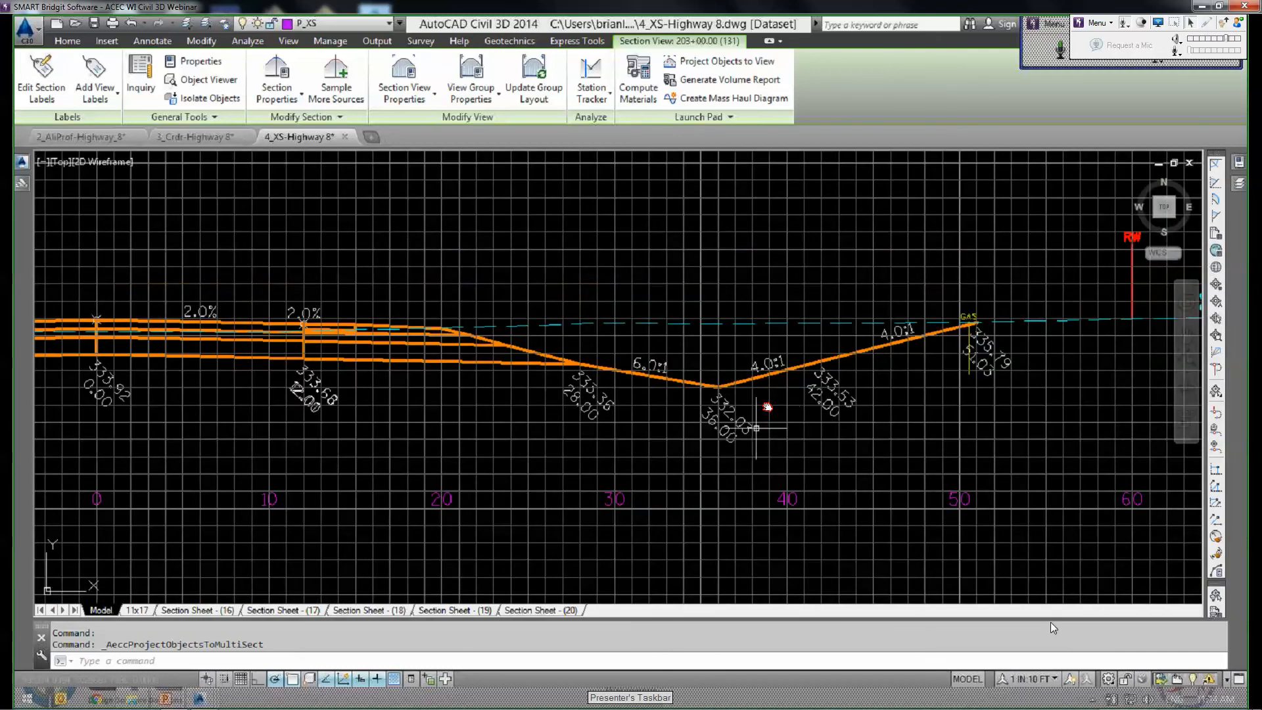
scroll(882, 381, "down", 2)
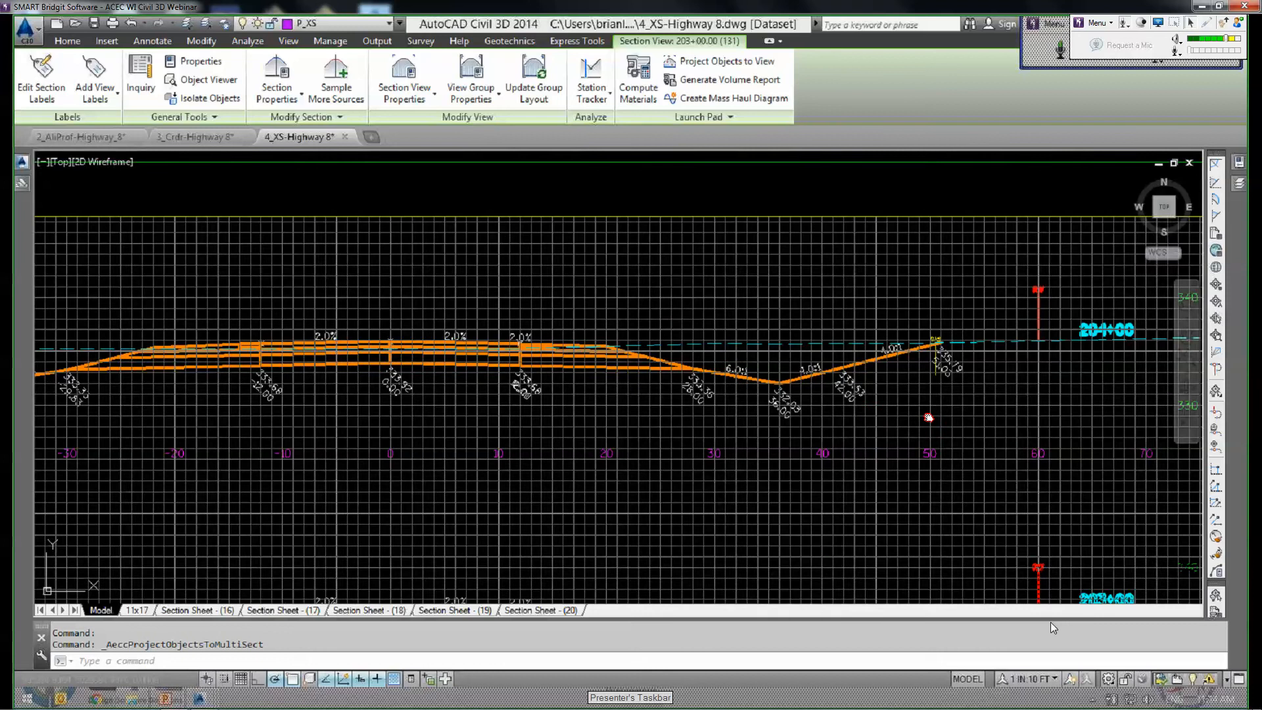
middle_click_drag(189, 441, 621, 429)
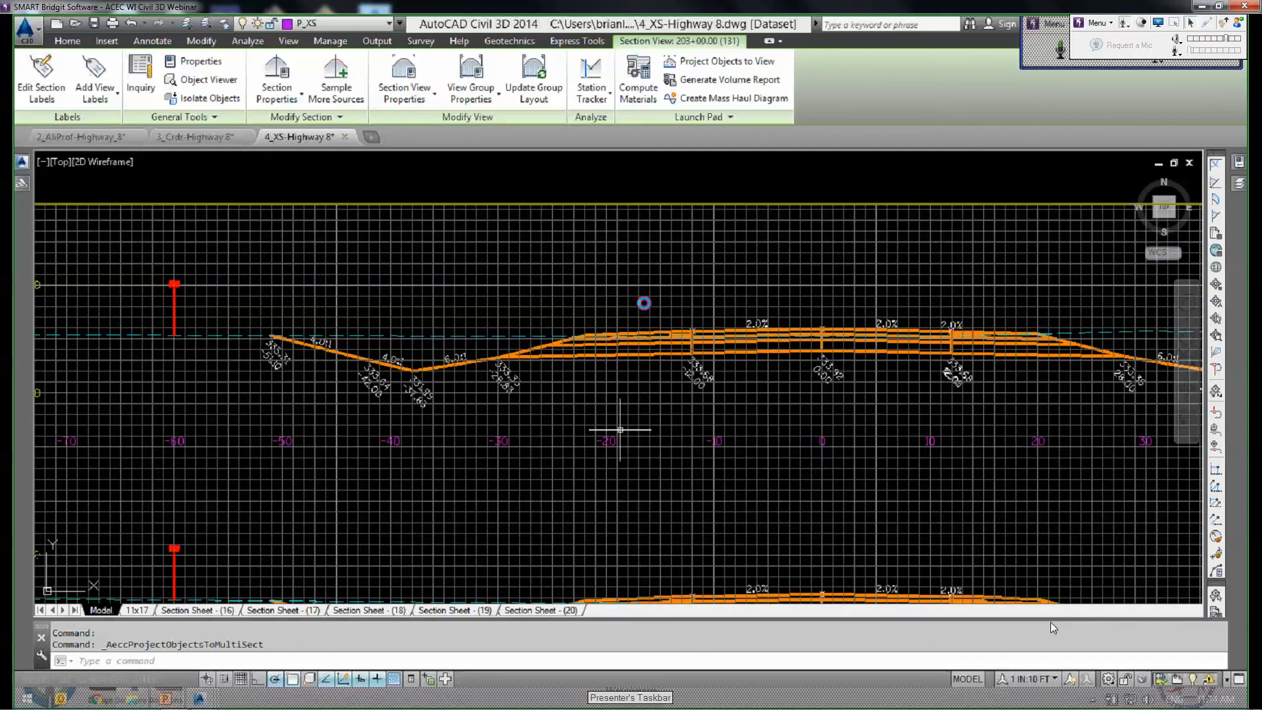
scroll(620, 429, "down", 4)
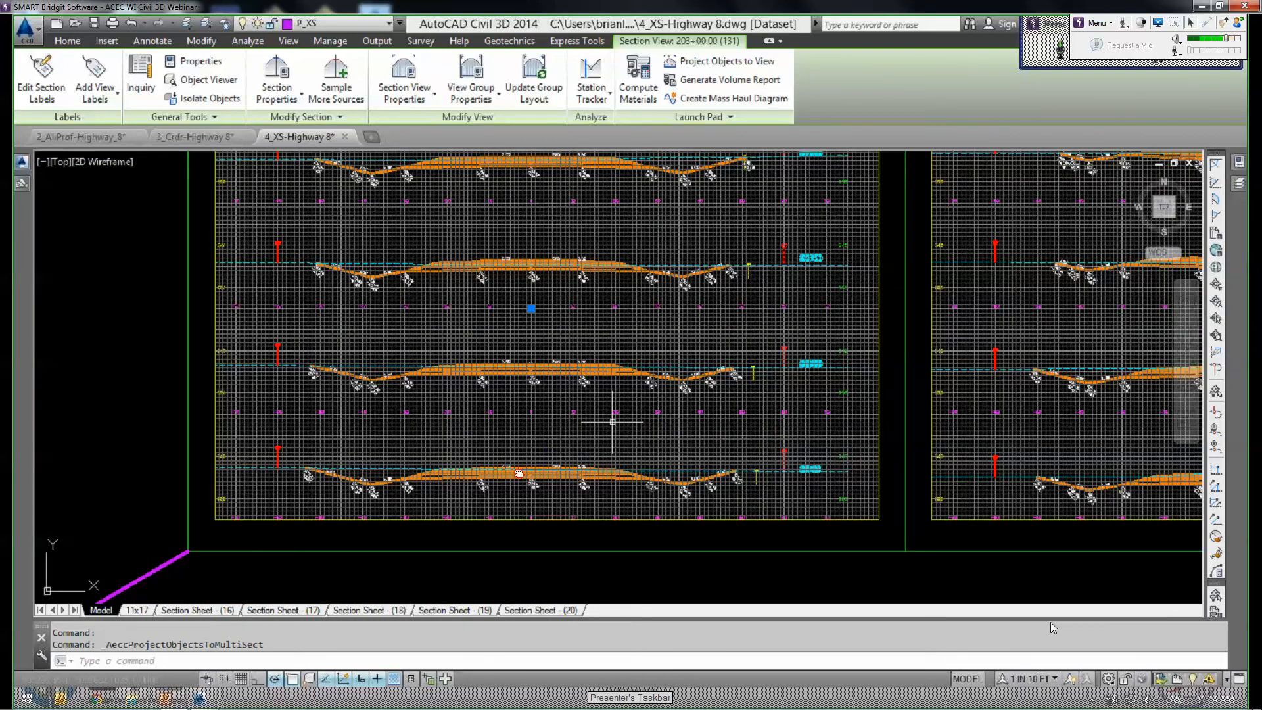
middle_click_drag(612, 421, 310, 457)
scroll(745, 489, "up", 4)
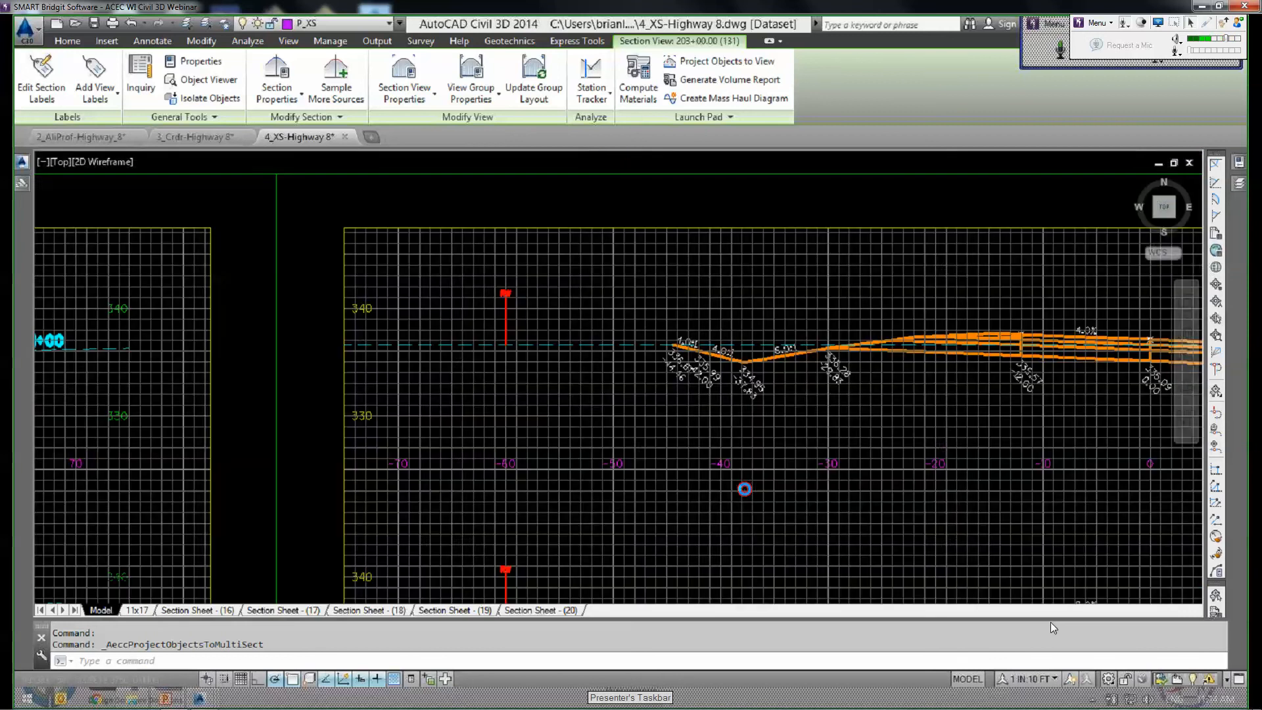
scroll(687, 411, "up", 3)
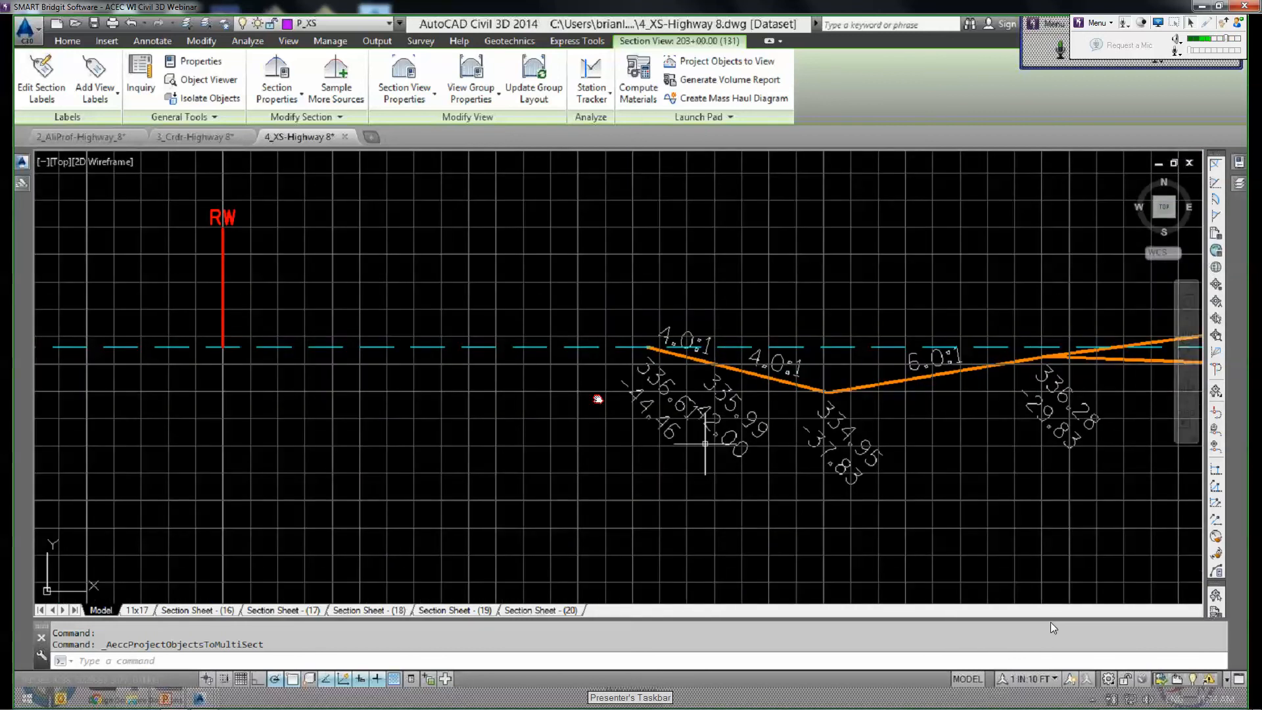
middle_click_drag(724, 445, 597, 397)
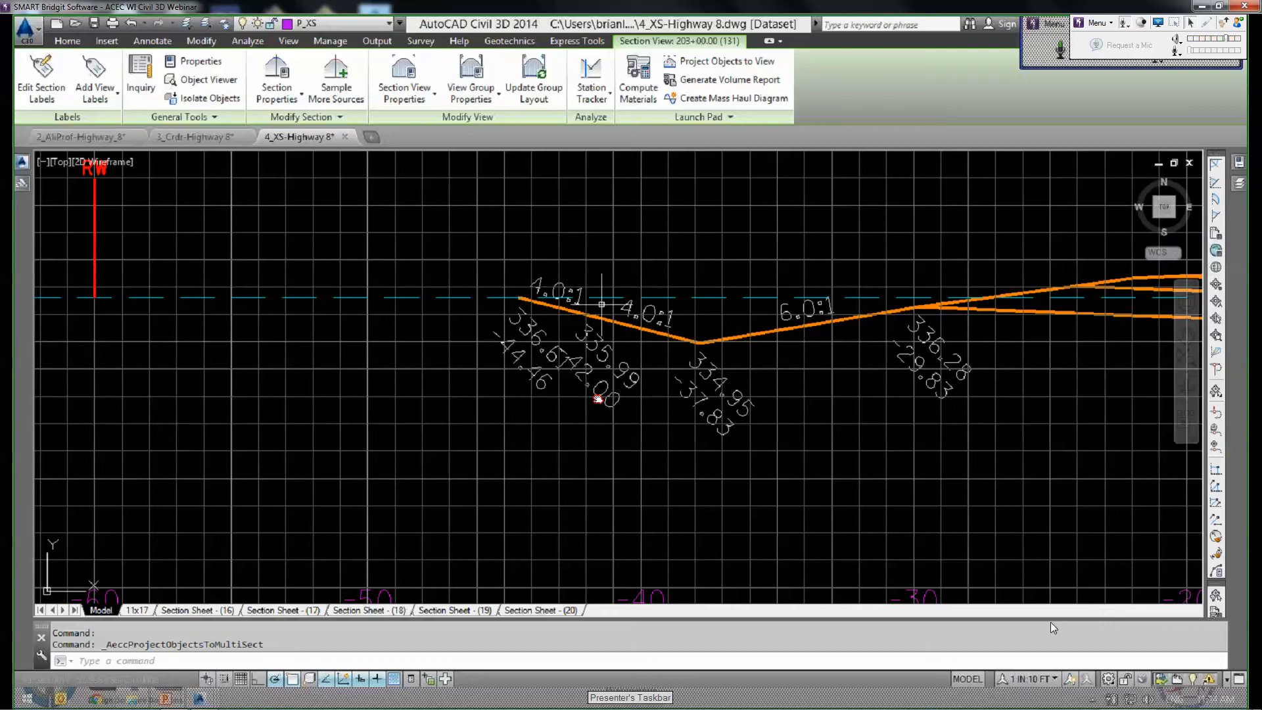
Hide the outermost 4.0:1 slope label in the 208+00 section view by setting its label visibility to False.
scroll(601, 305, "up", 2)
key("ctrl+a")
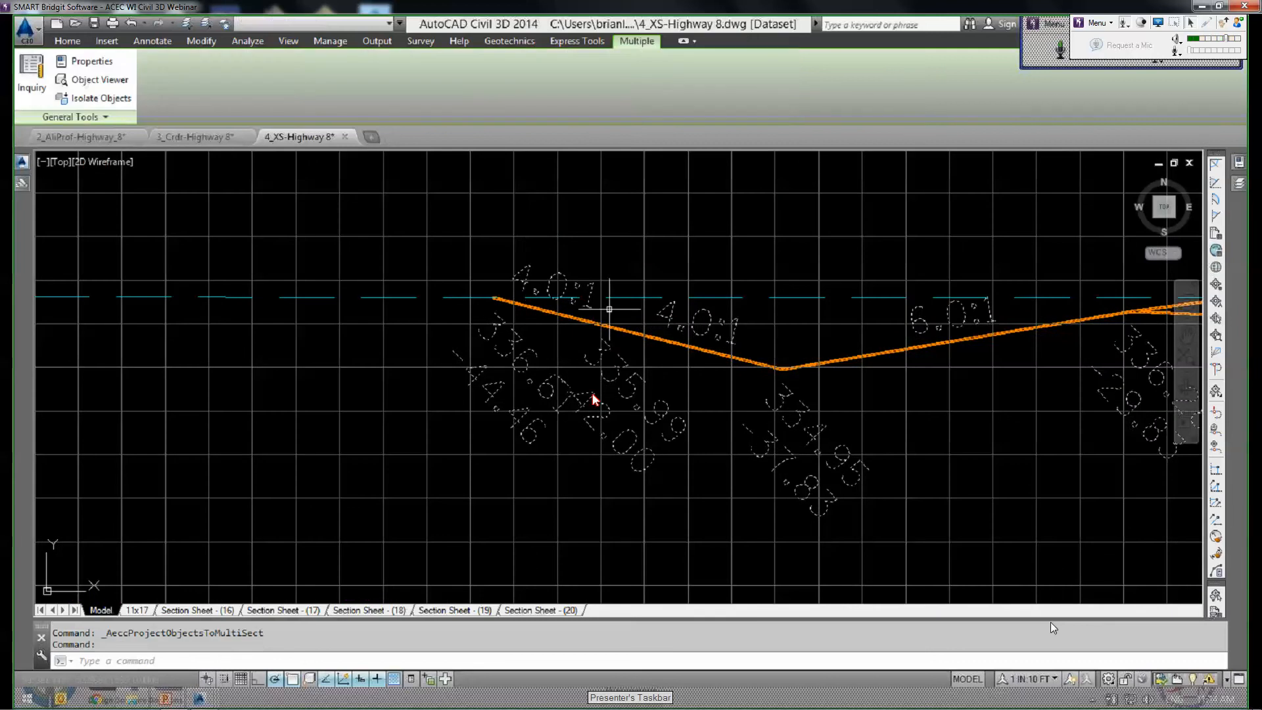
mouse_move(623, 297)
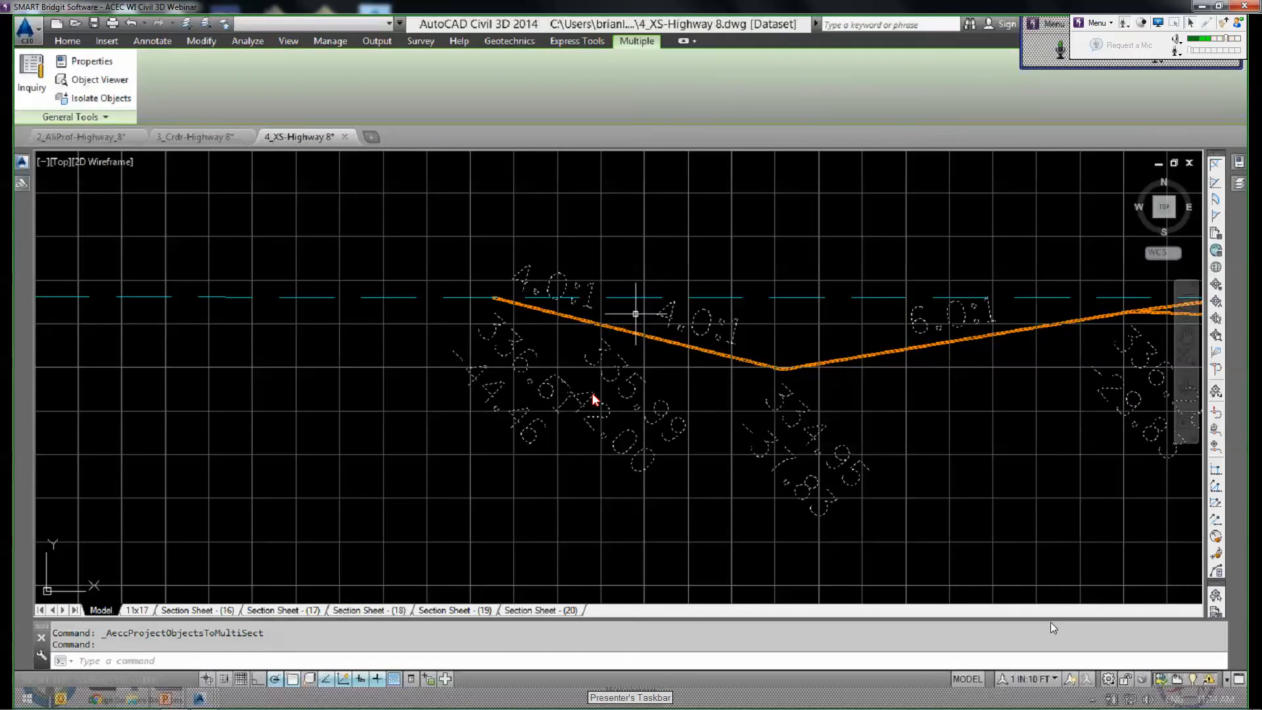
scroll(624, 297, "down", 4)
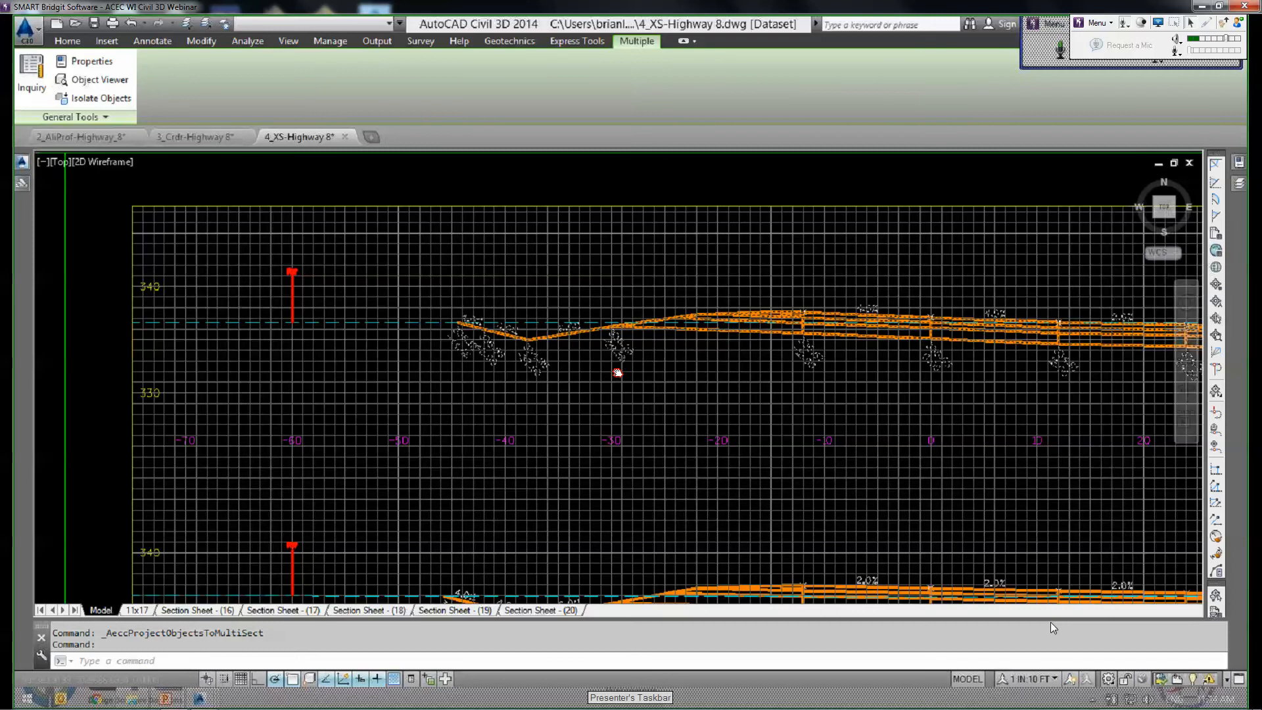
scroll(627, 326, "up", 5)
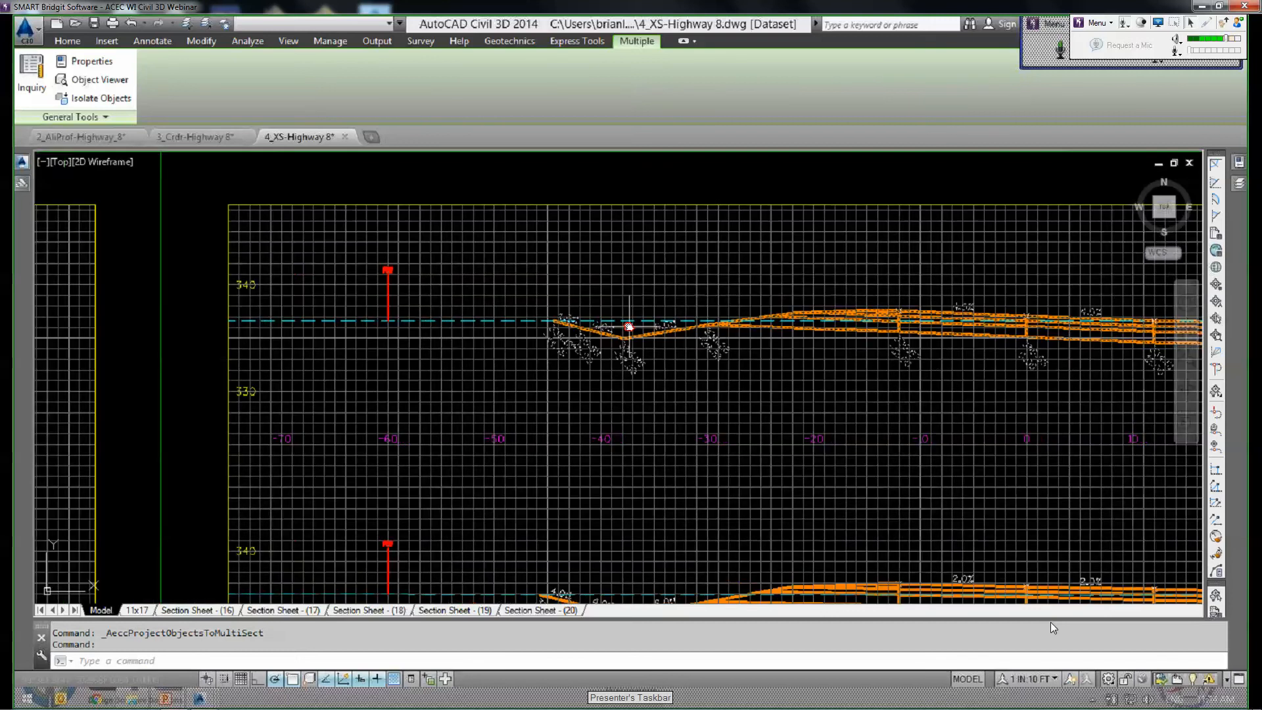
scroll(610, 379, "up", 4)
middle_click_drag(599, 279, 594, 369)
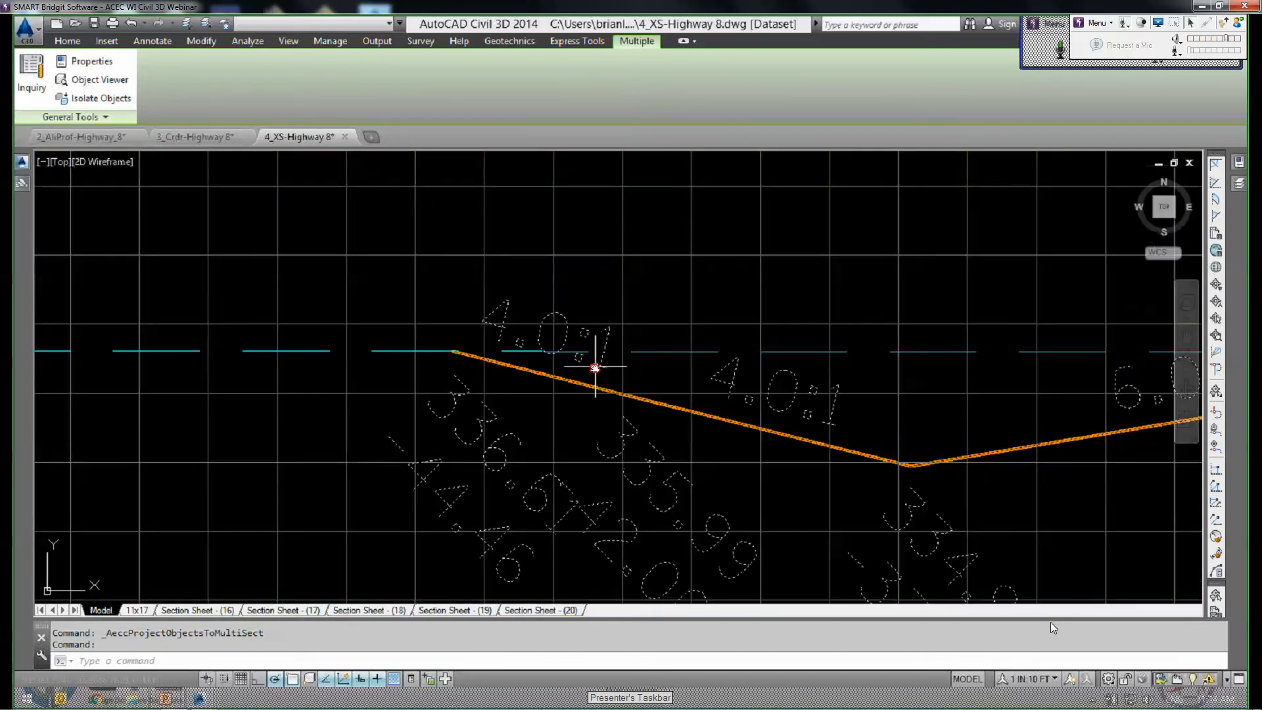
right_click(506, 309)
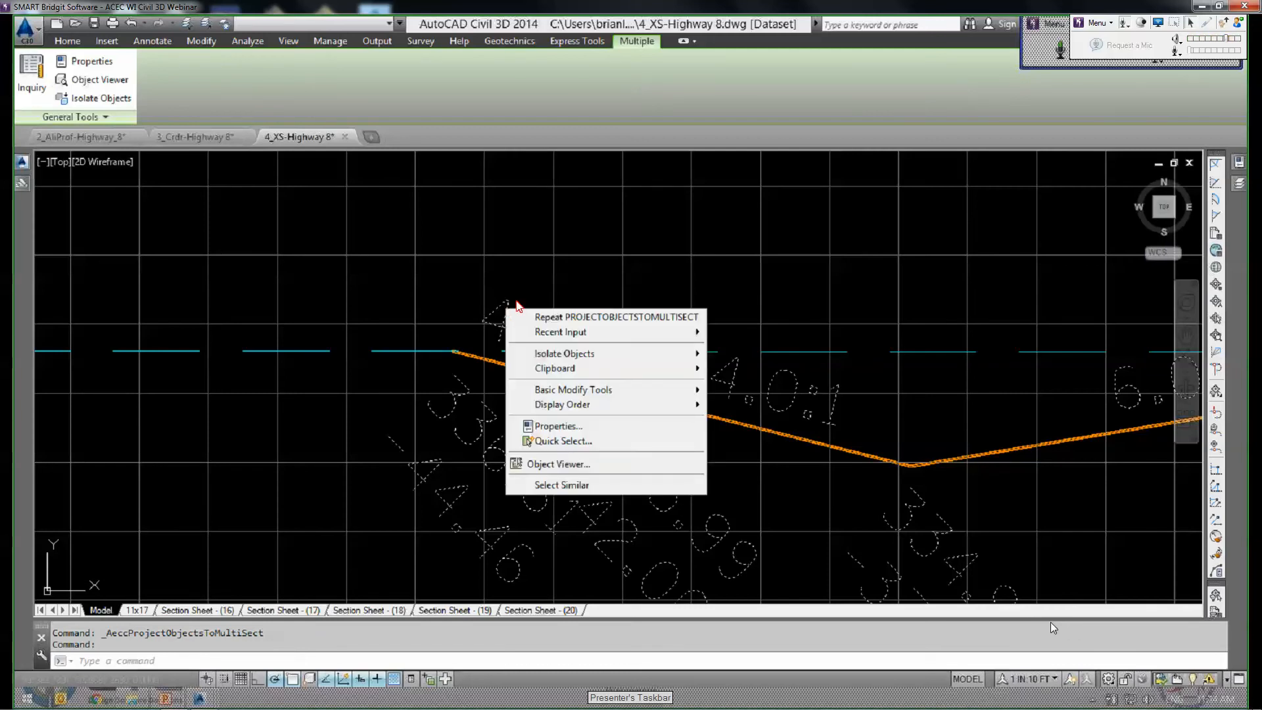
right_click(505, 312)
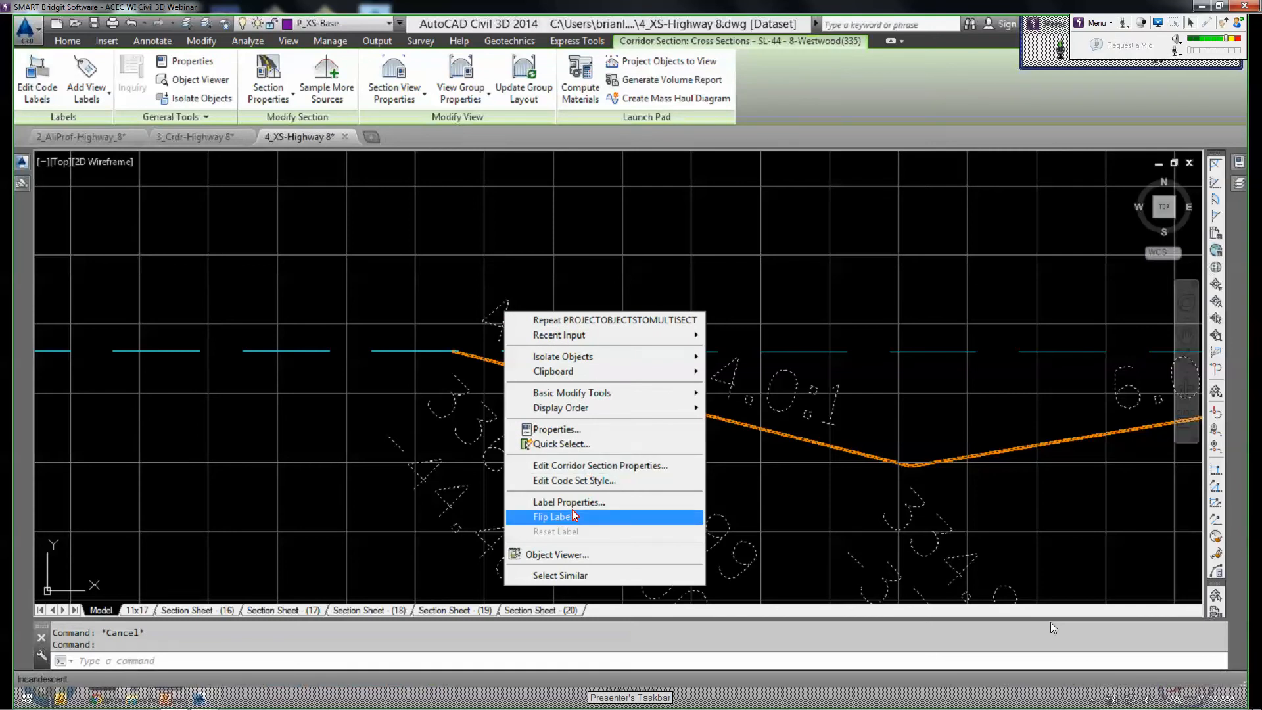
key("Up")
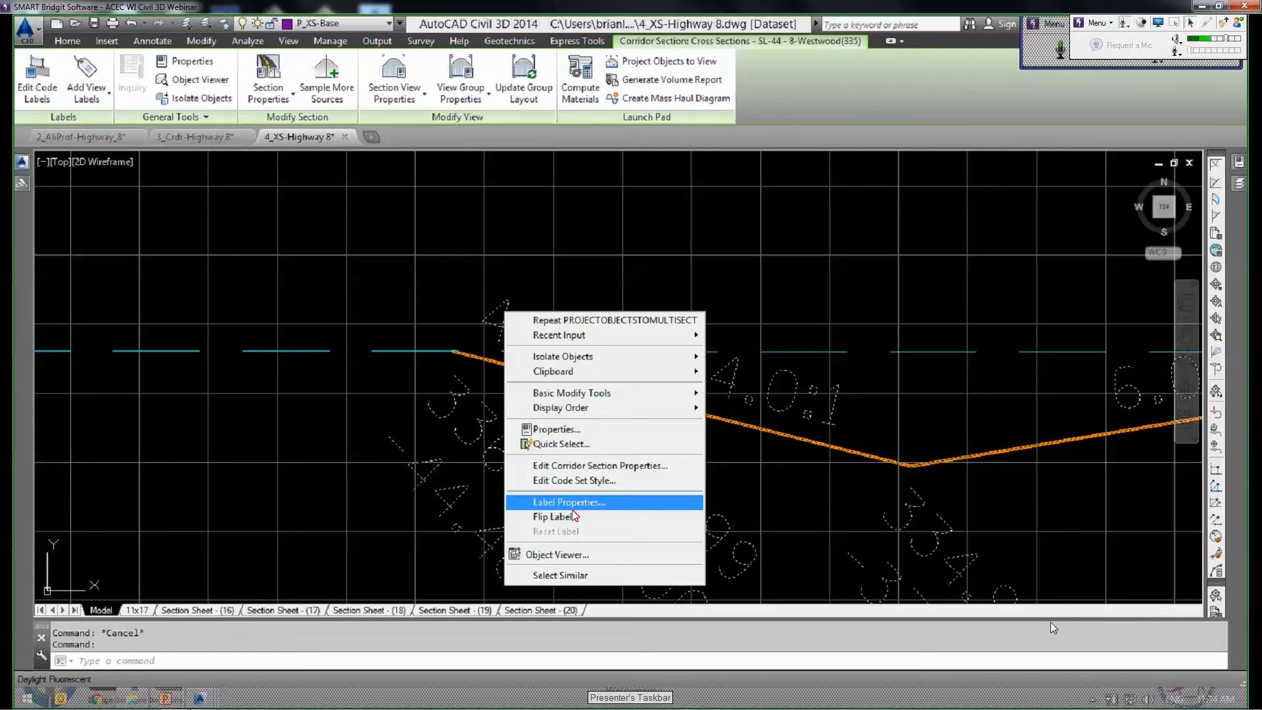
key("Return")
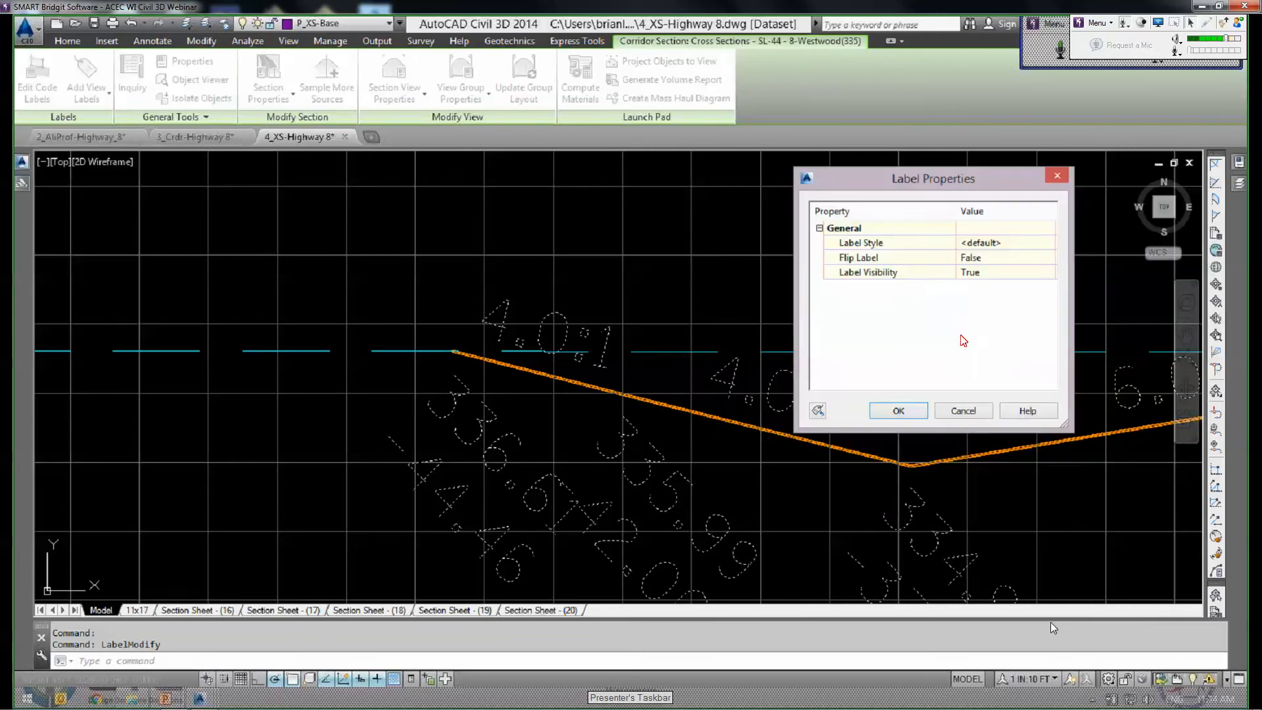
double_click(985, 276)
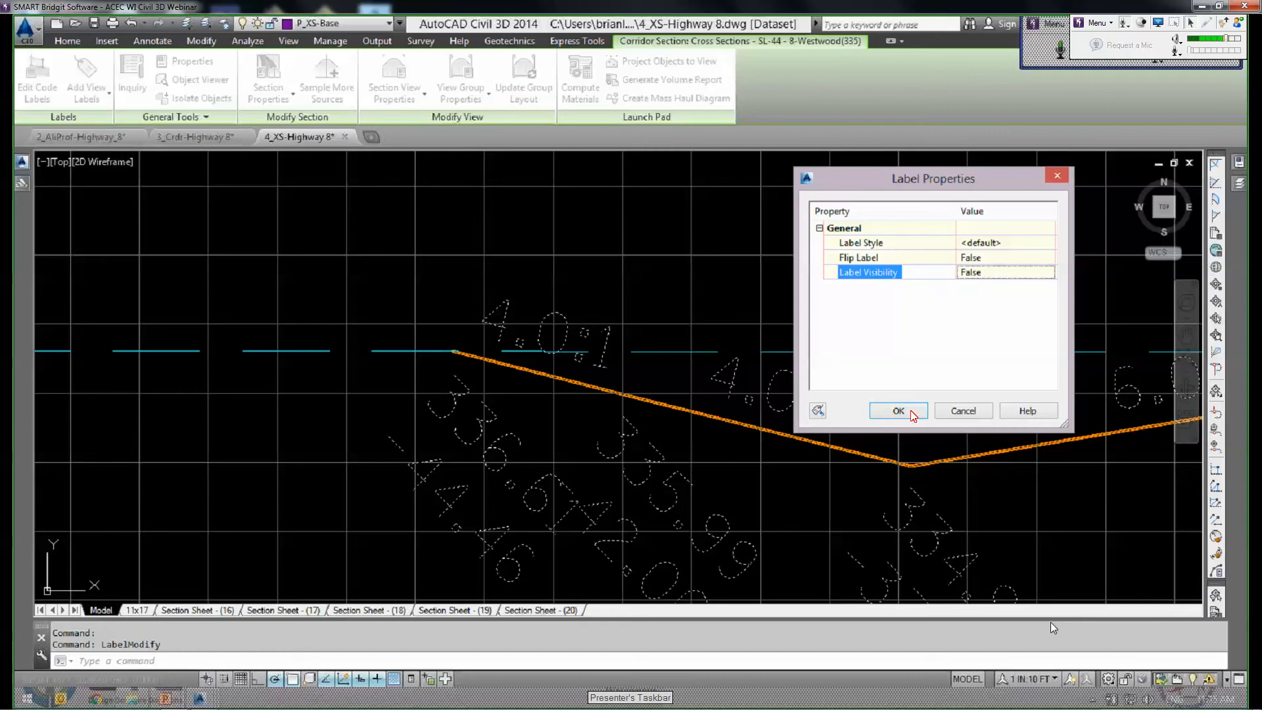
left_click(889, 410)
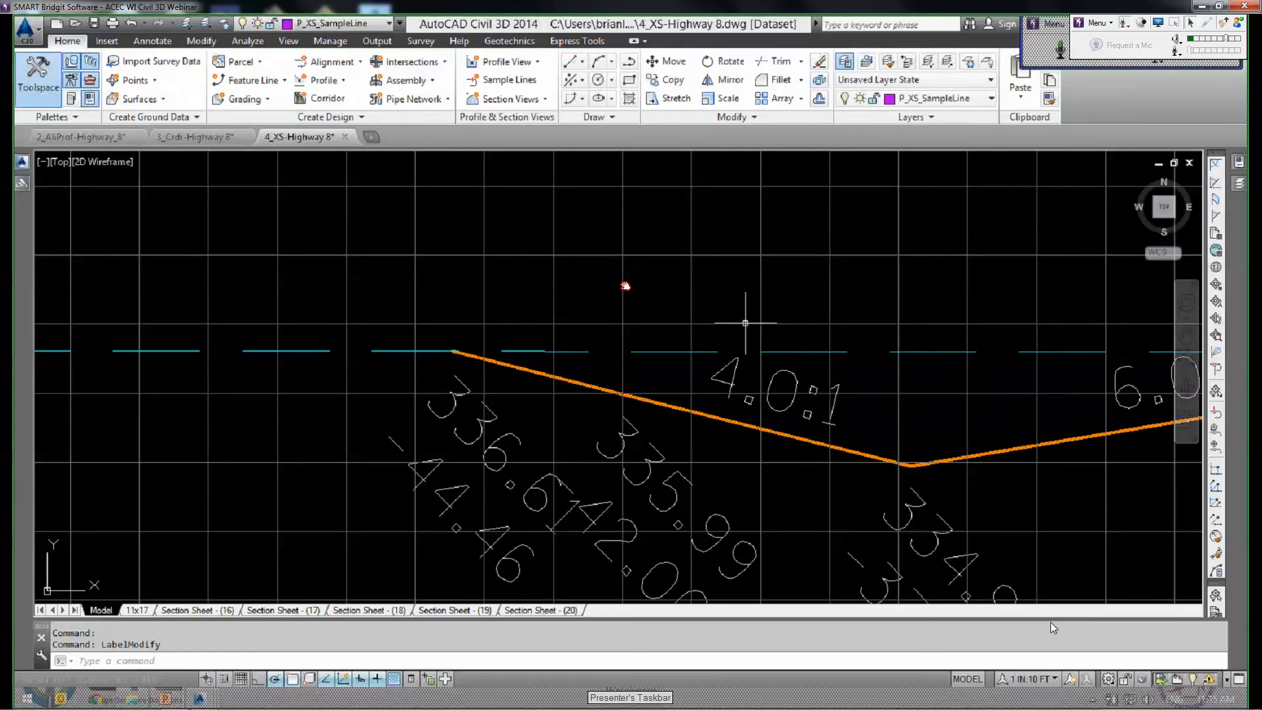
Select only the remaining 4.0:1 slope label and move it above the dashed ground line.
middle_click_drag(744, 327, 605, 282)
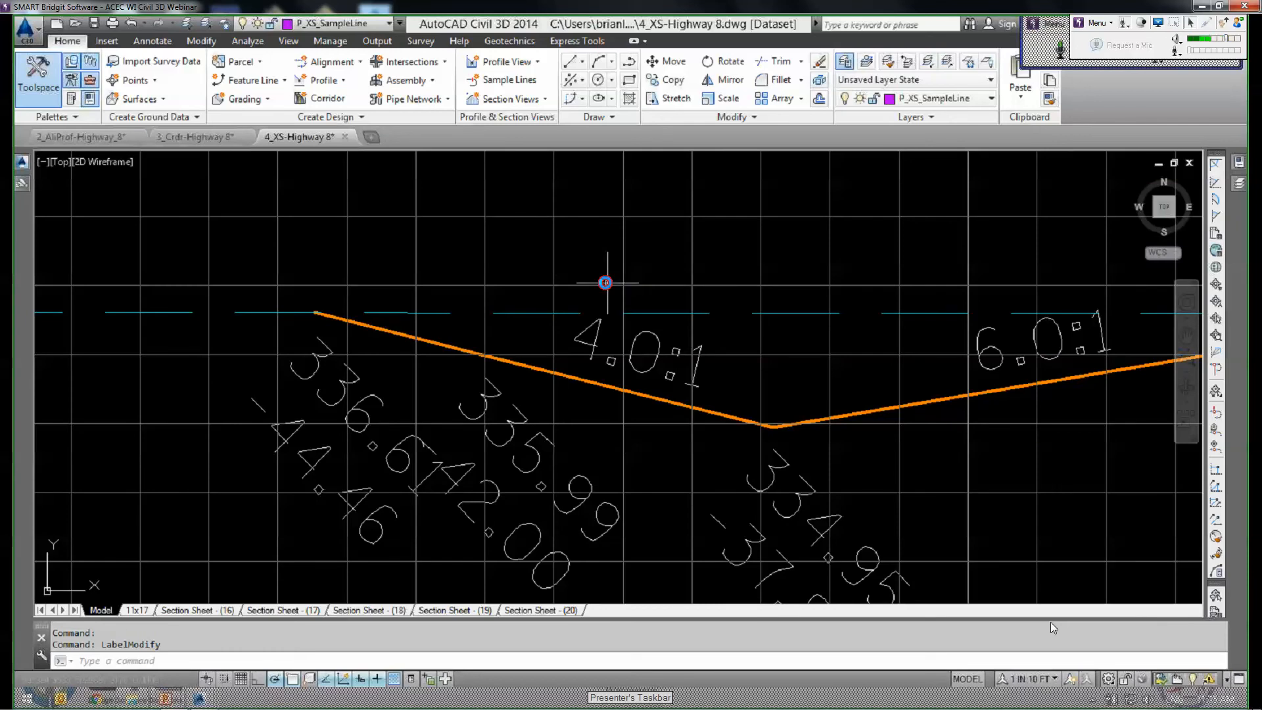
left_click(662, 335)
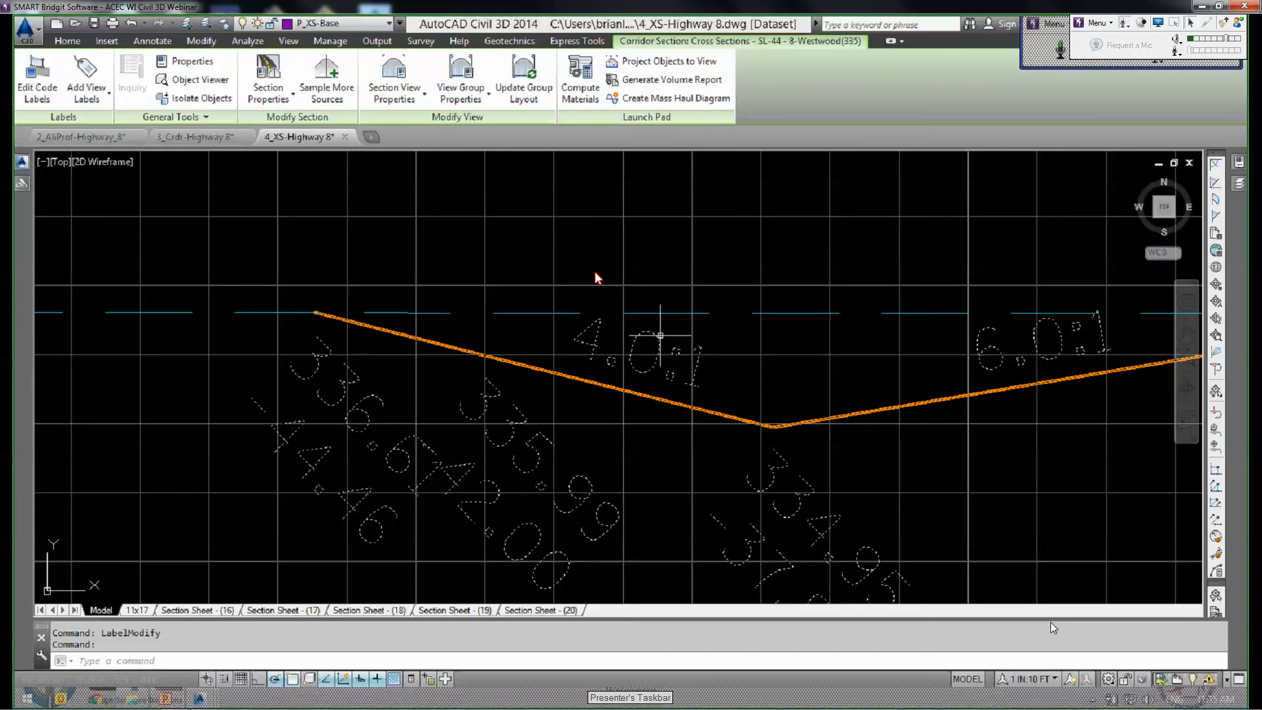
key("Escape")
left_click(688, 331, "ctrl")
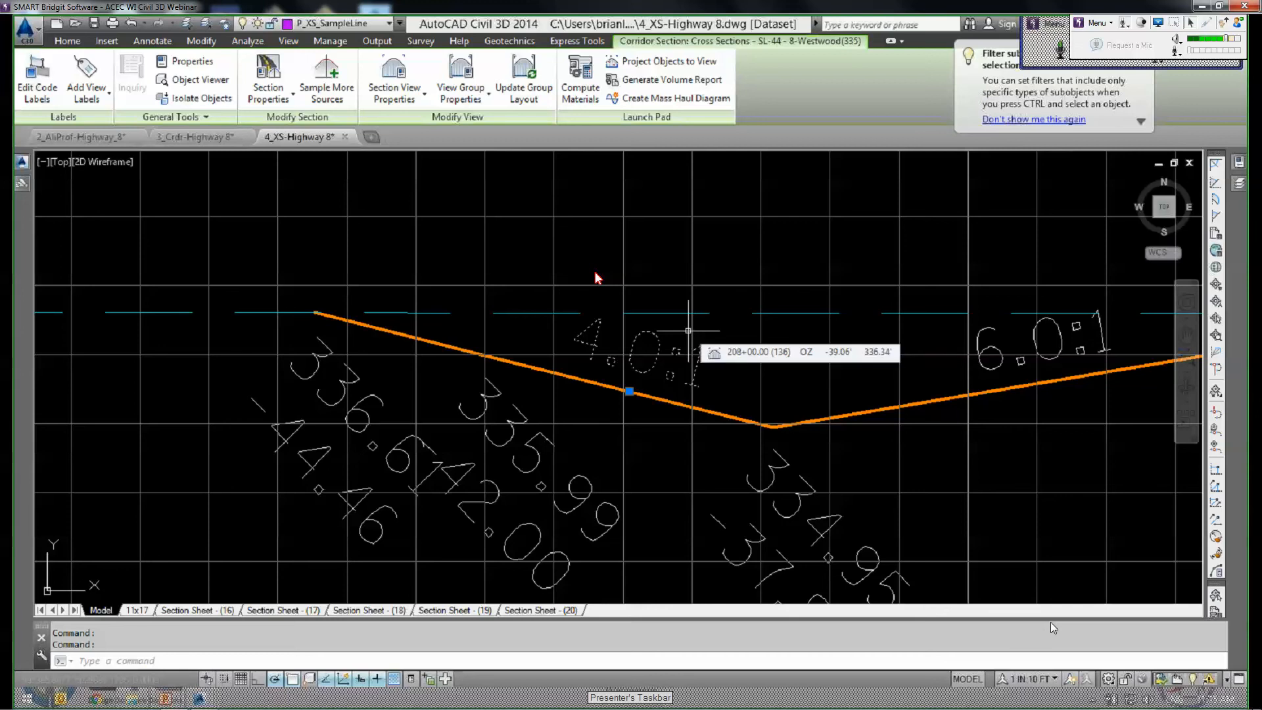
right_click(697, 380)
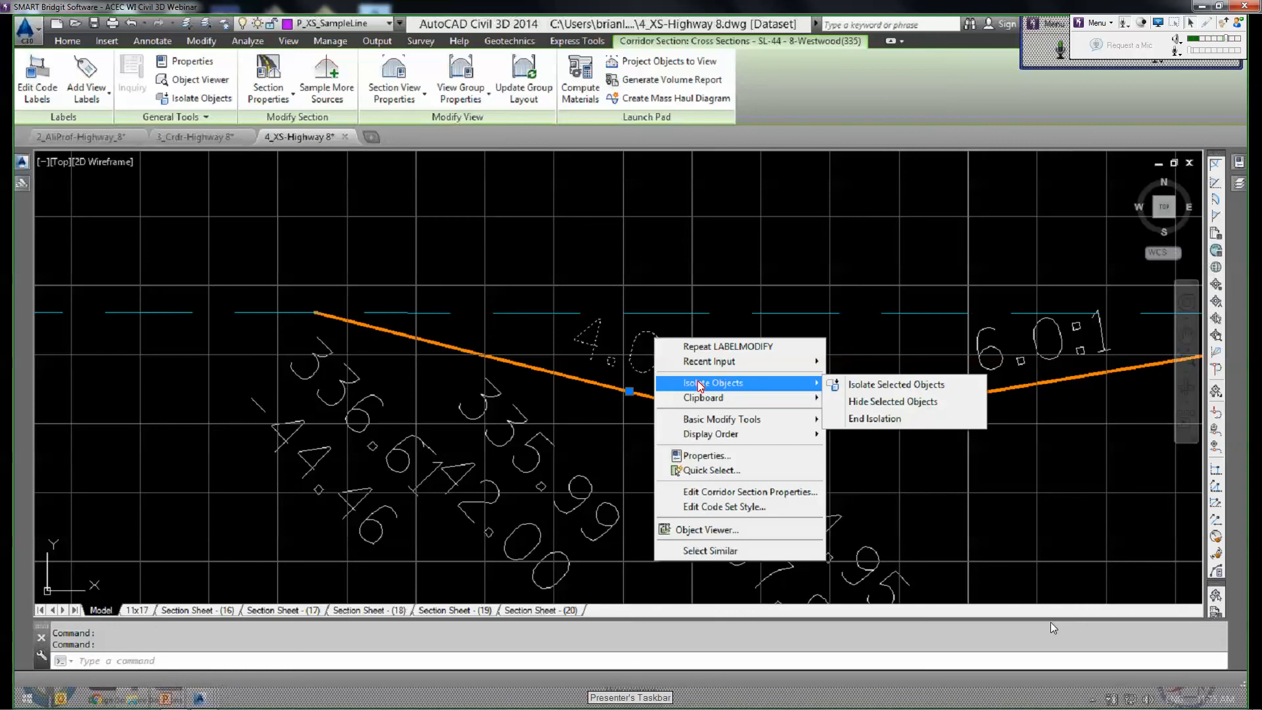
left_click(660, 266)
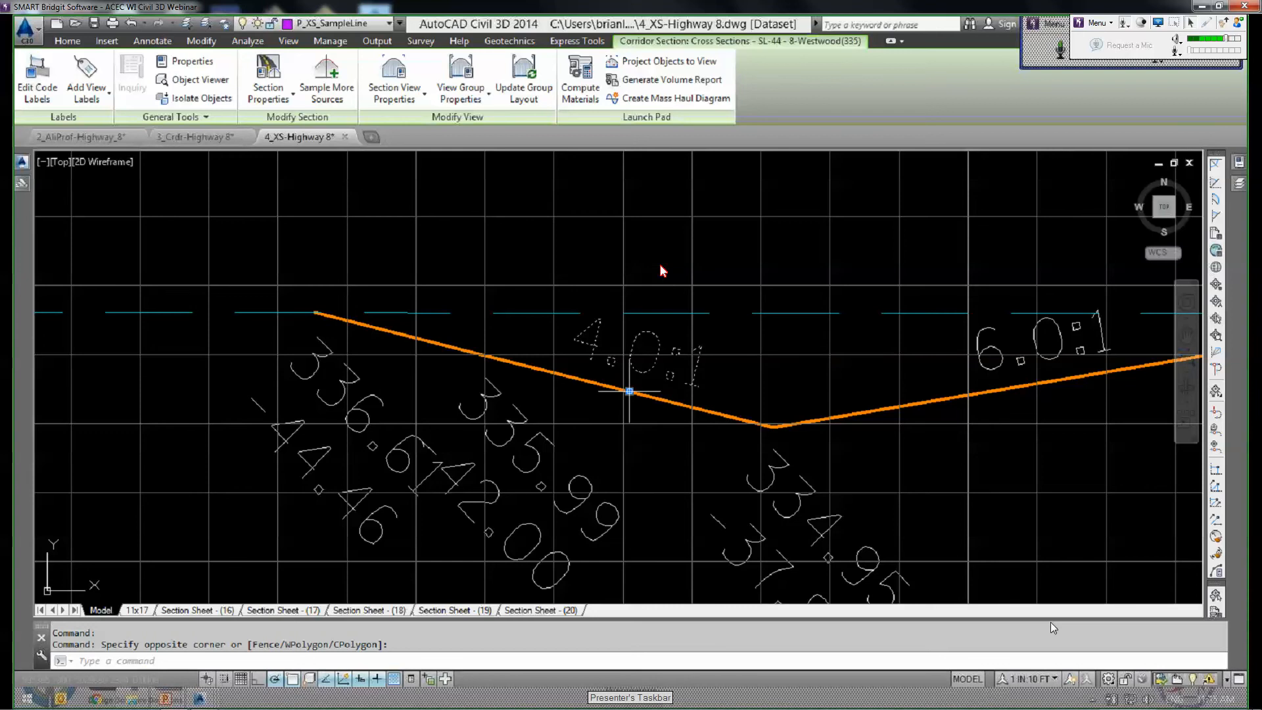
left_click(629, 391)
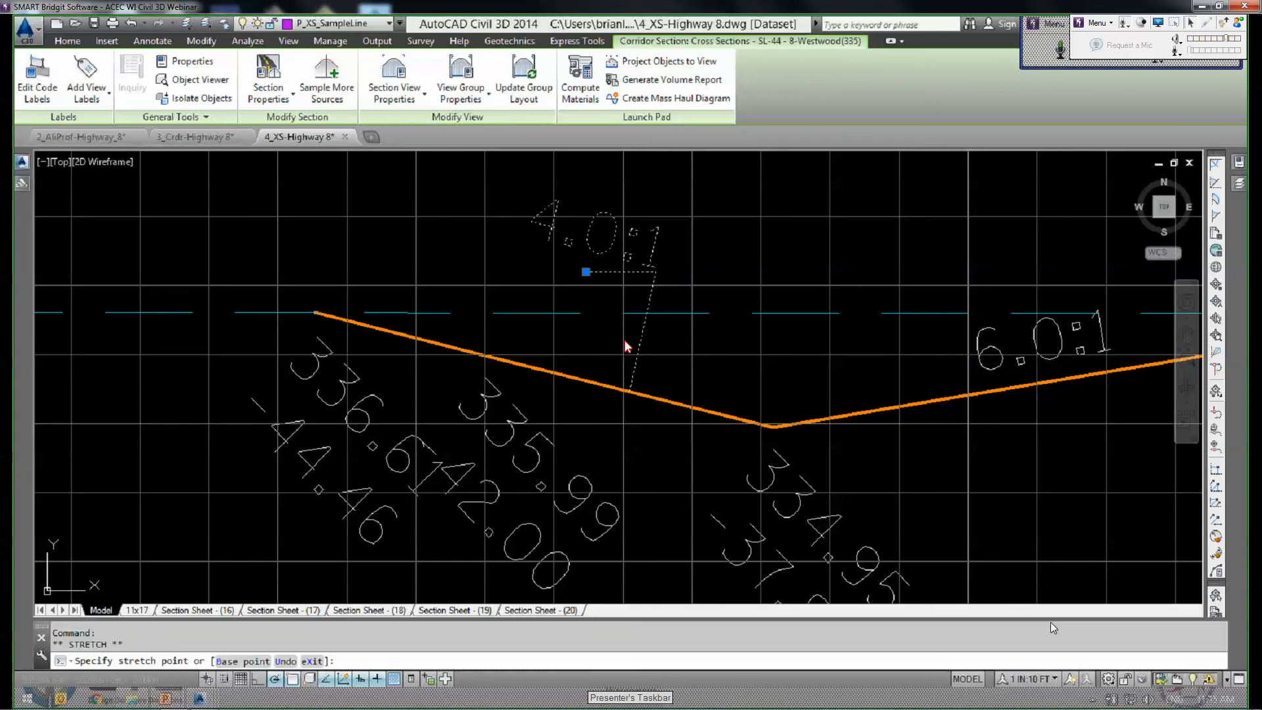
left_click(624, 340)
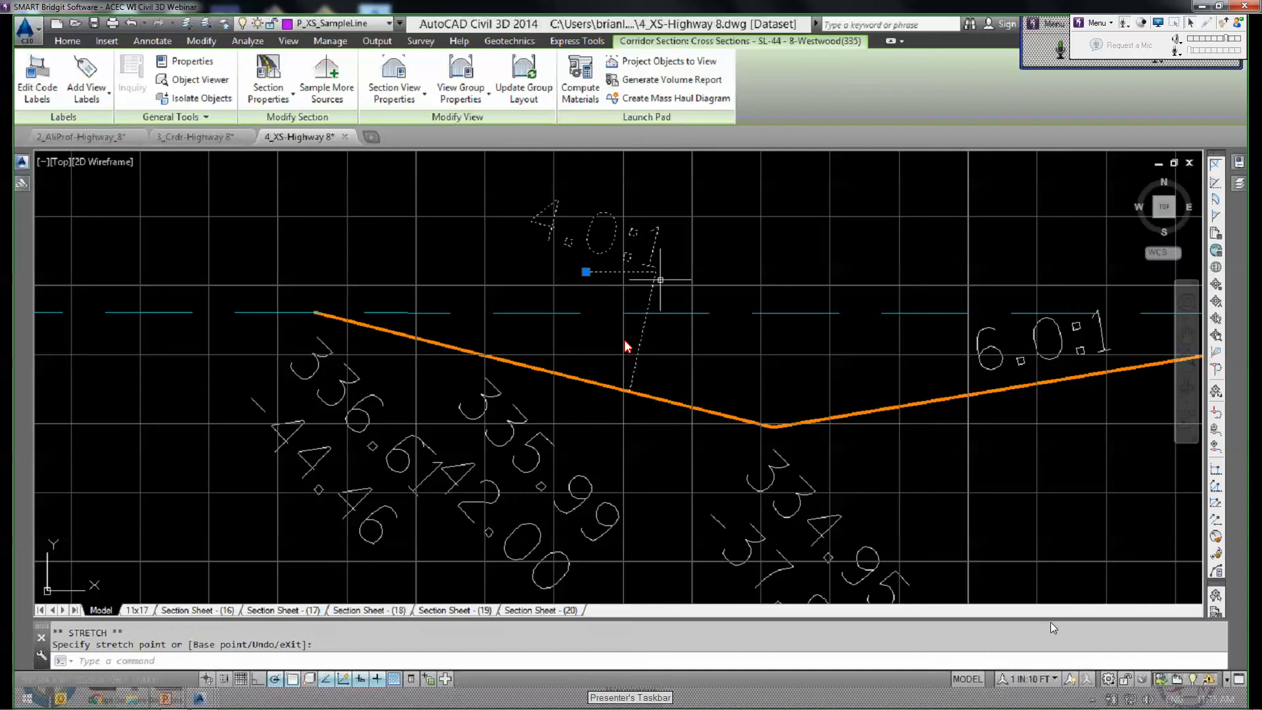
Reset the moved 4.0:1 slope label to its default position.
right_click(637, 279)
mouse_move(679, 375)
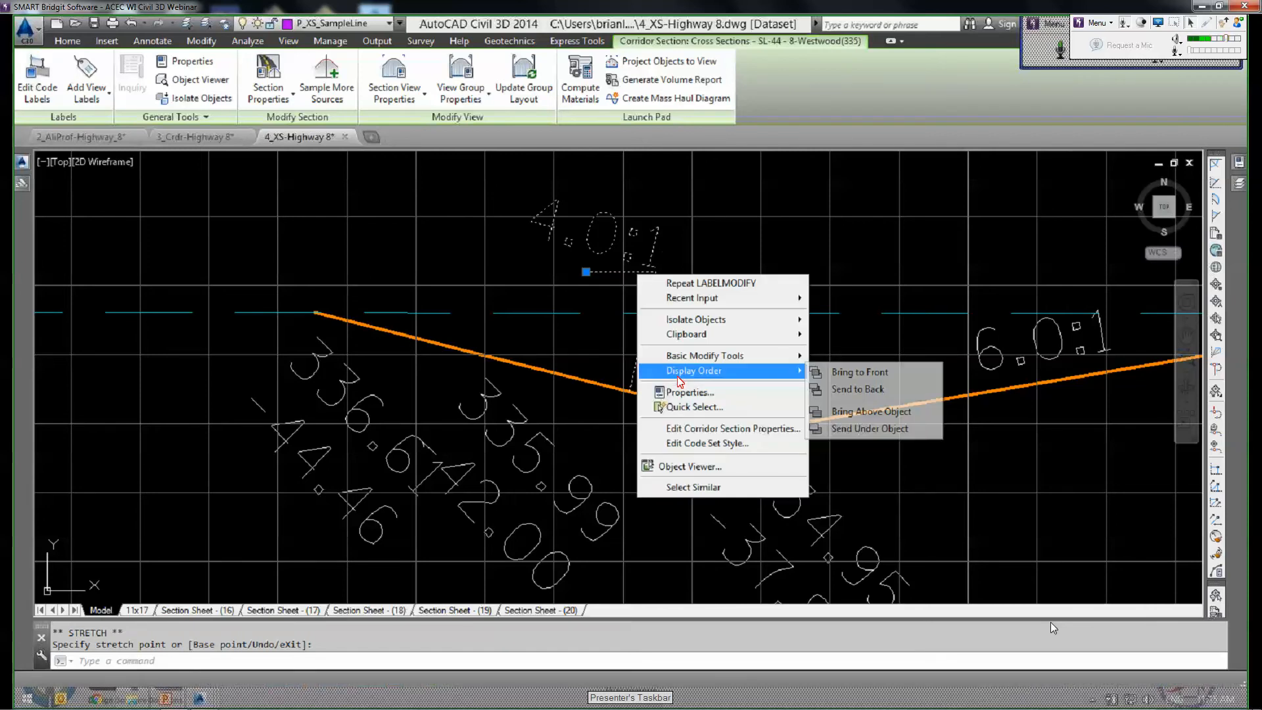
left_click(646, 201)
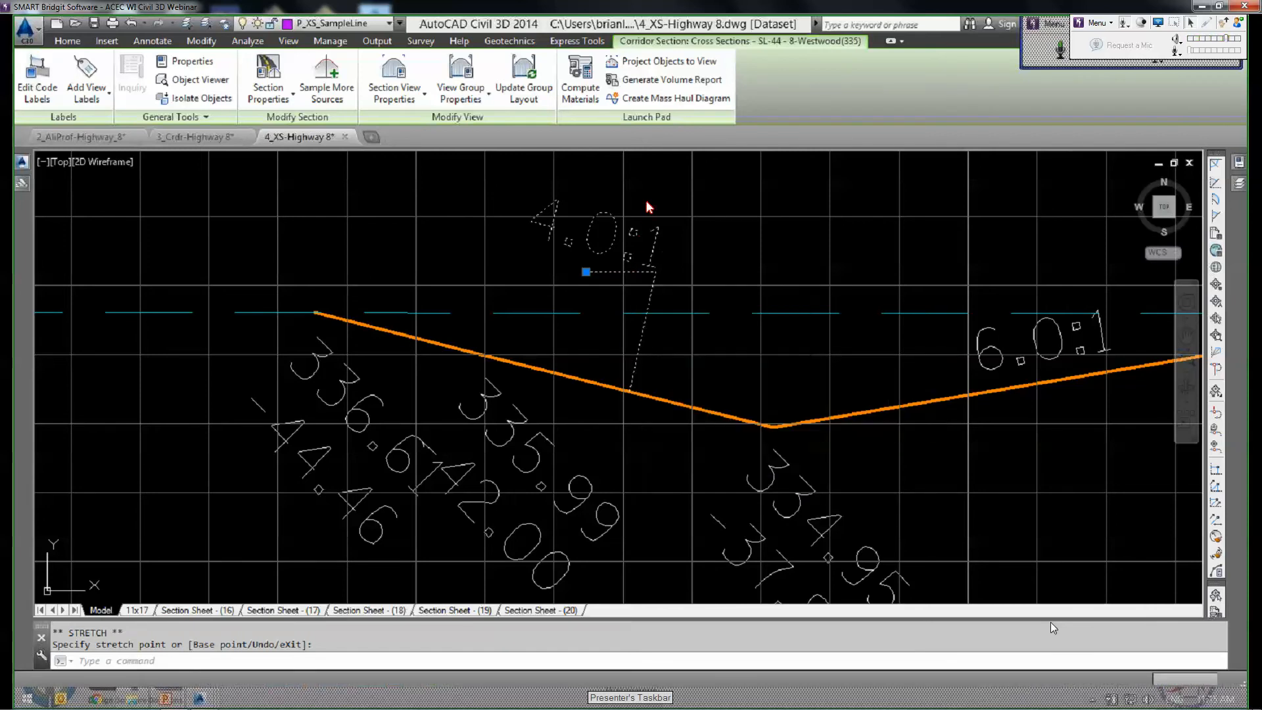
key("Escape")
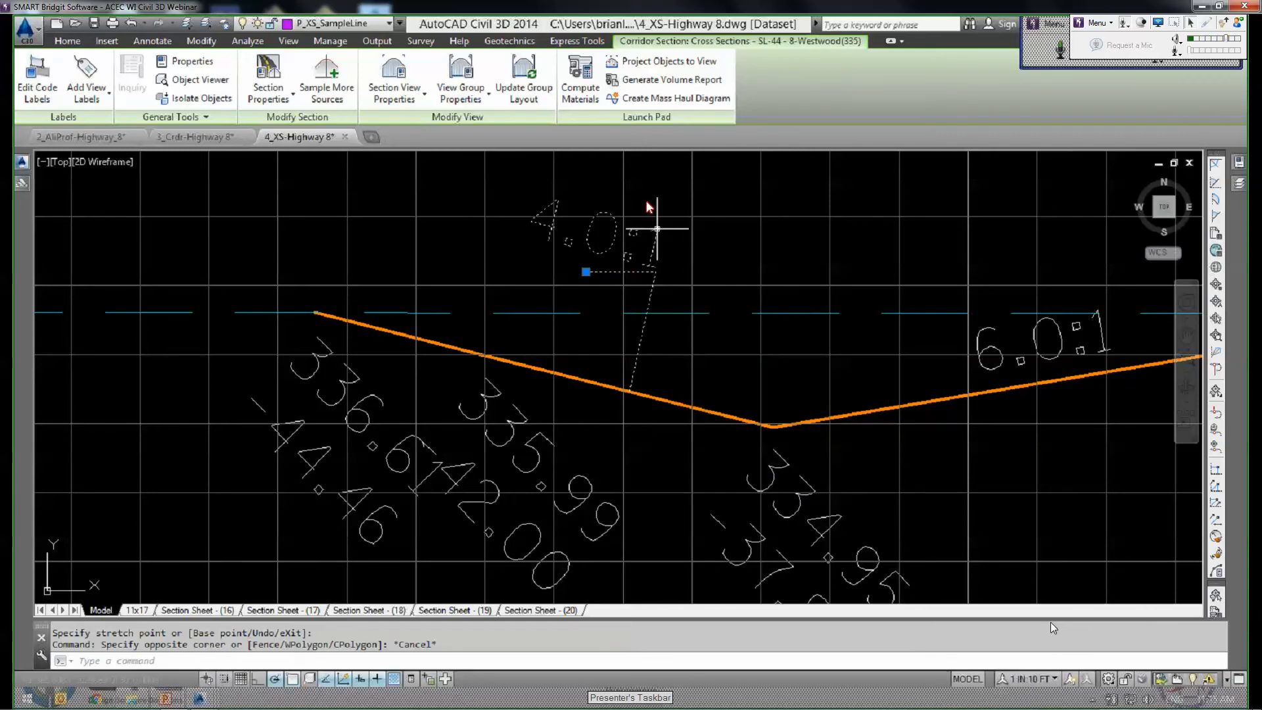
right_click(656, 234)
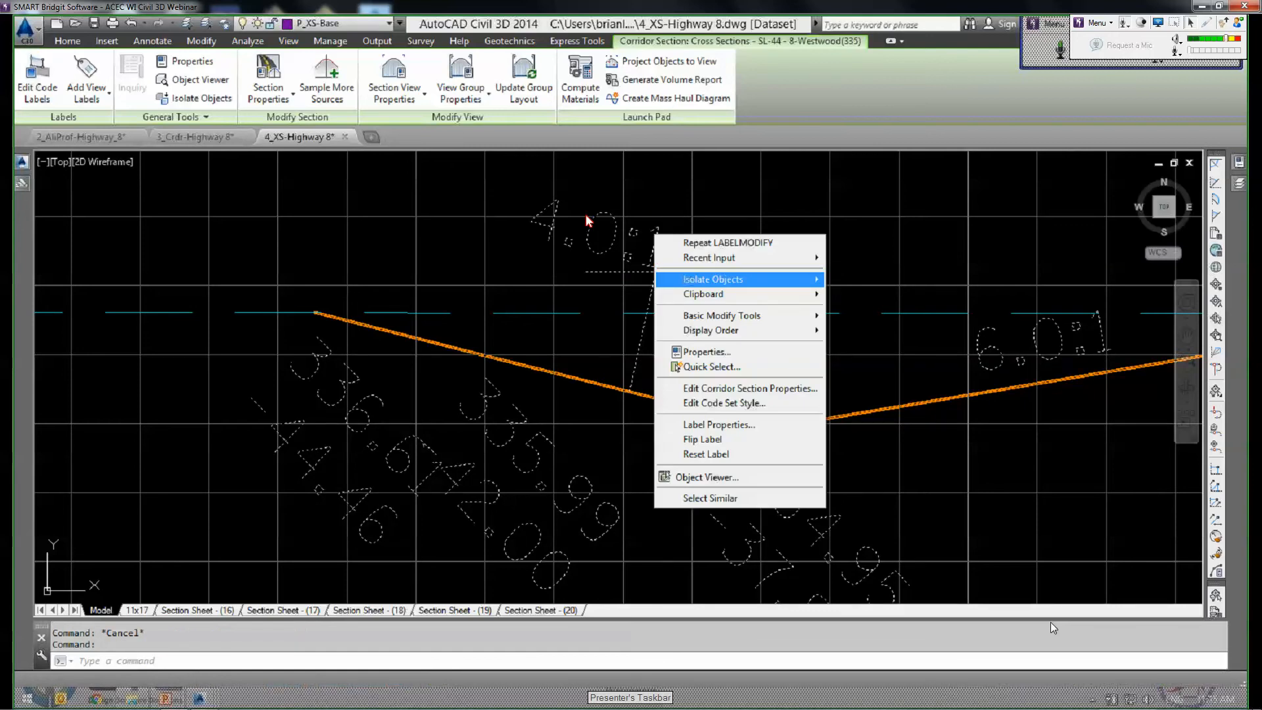
mouse_move(704, 294)
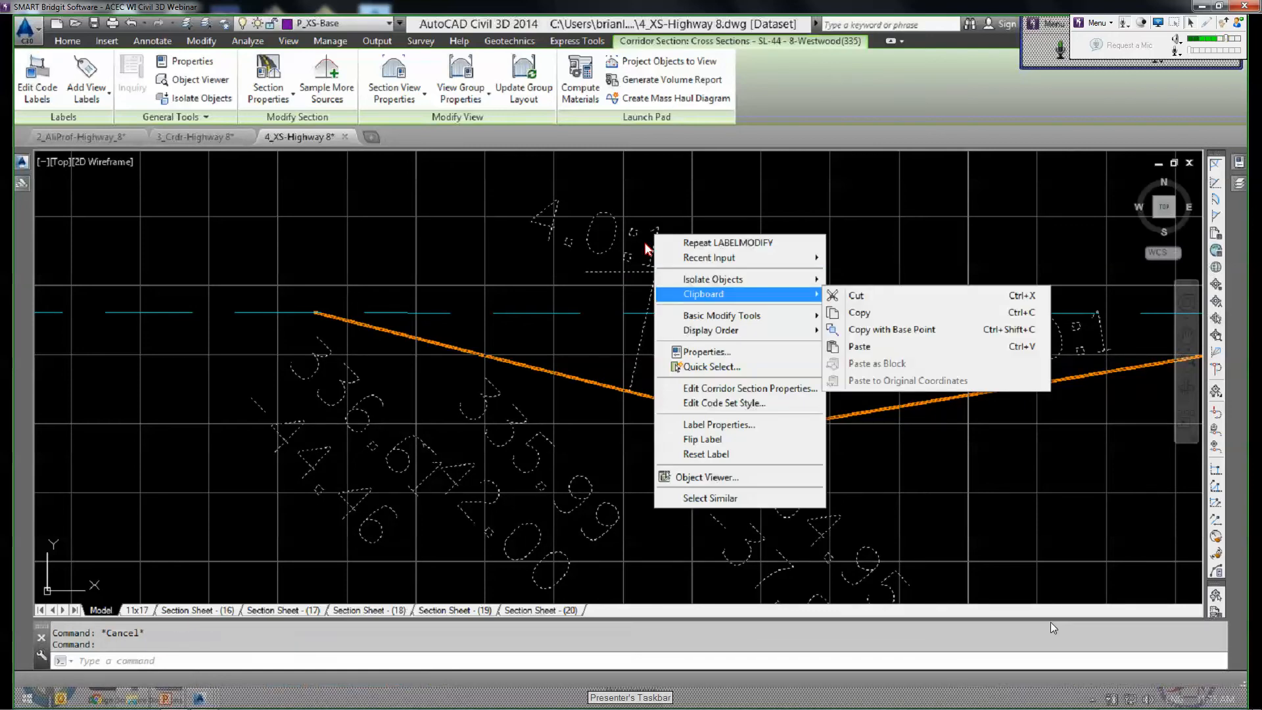
left_click(711, 455)
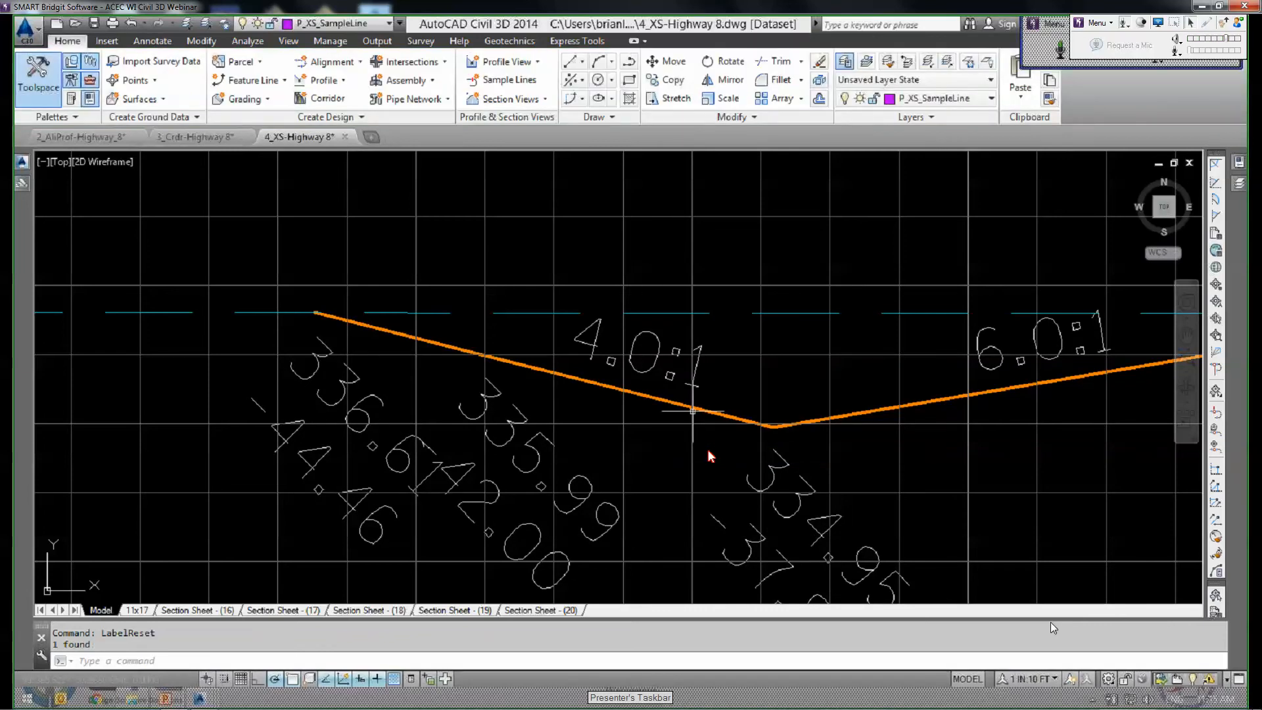
Flip the outermost elevation and offset label (336.61, -44.46) to the opposite side of the slope line.
scroll(724, 286, "down", 2)
middle_click_drag(681, 305, 739, 282)
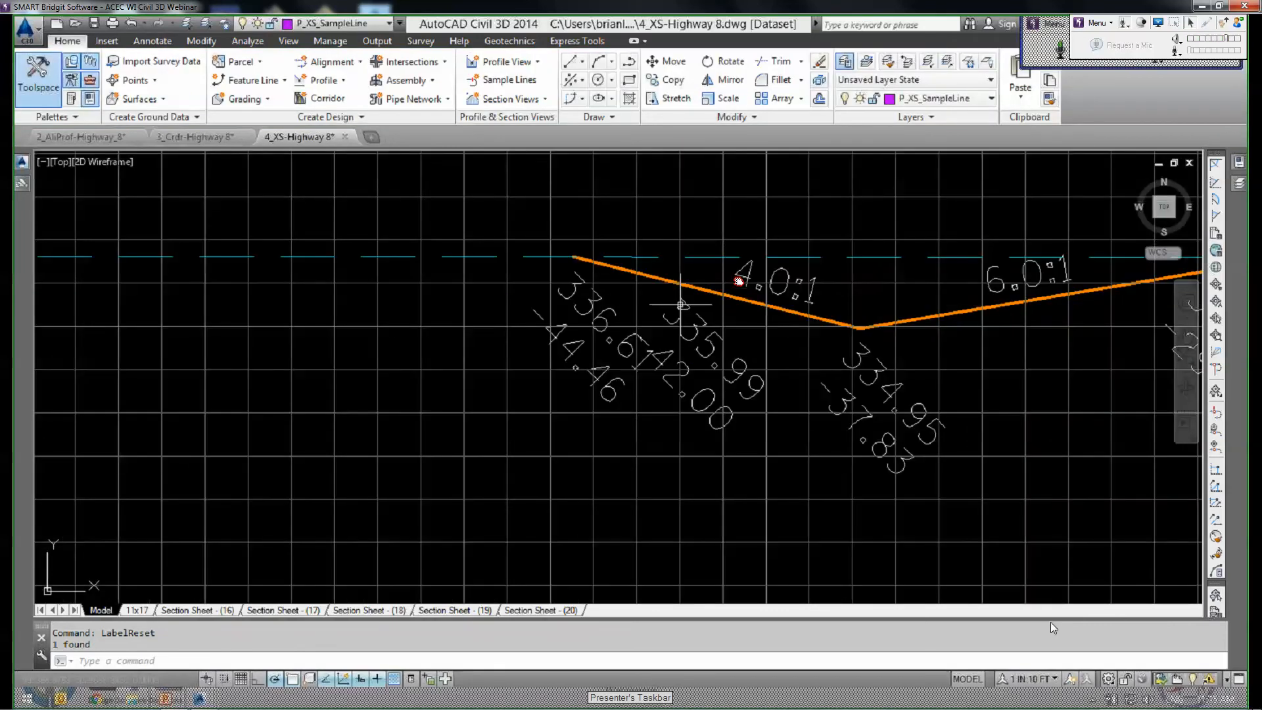
scroll(508, 327, "up", 2)
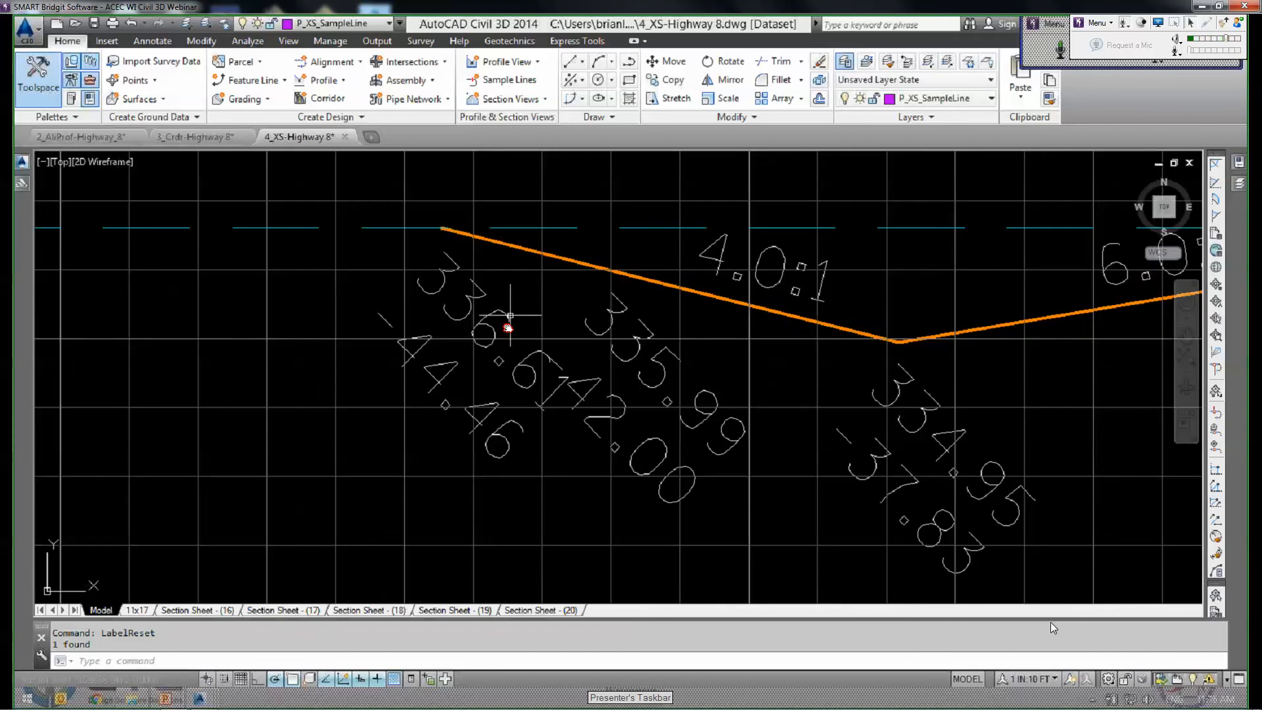
left_click(508, 328)
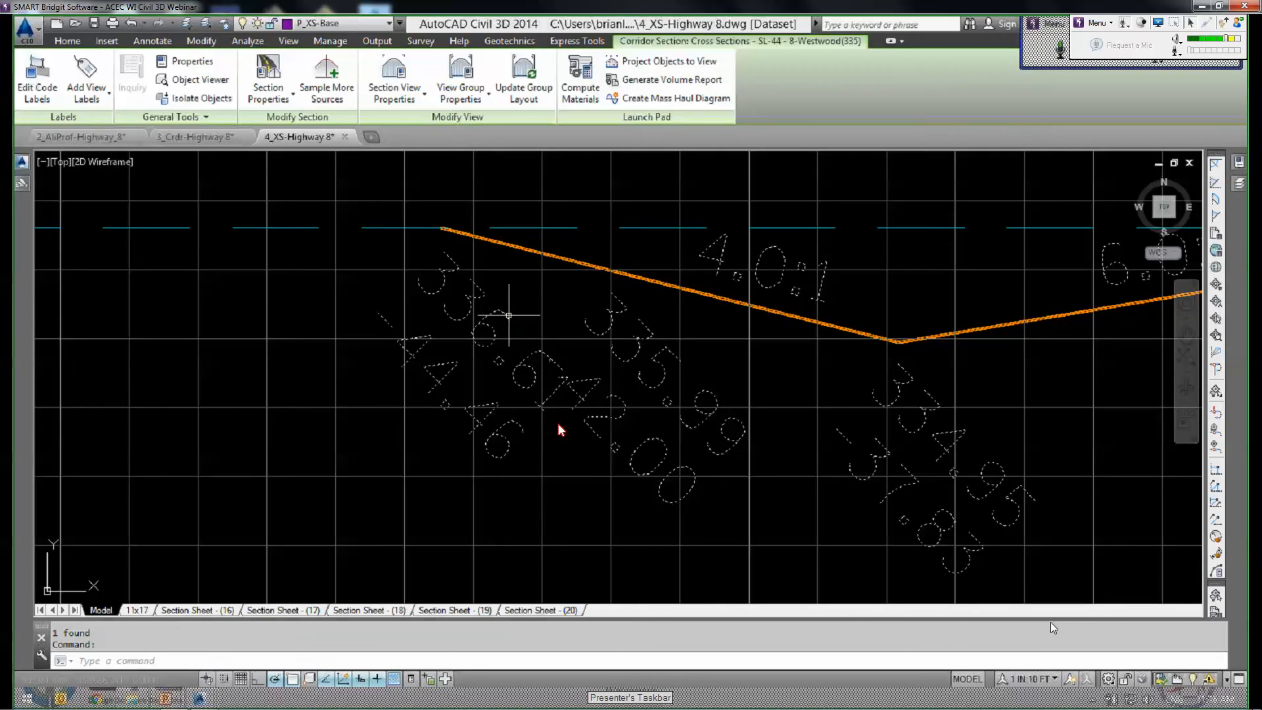
right_click(566, 506)
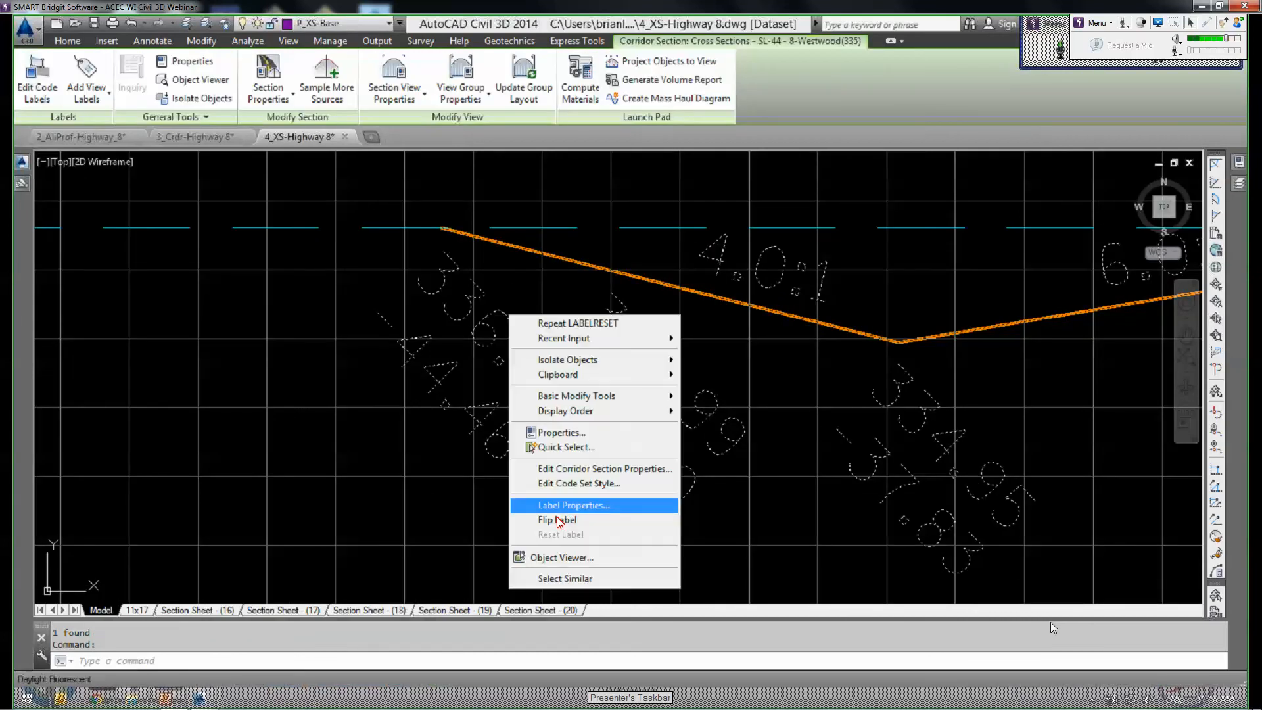
left_click(557, 519)
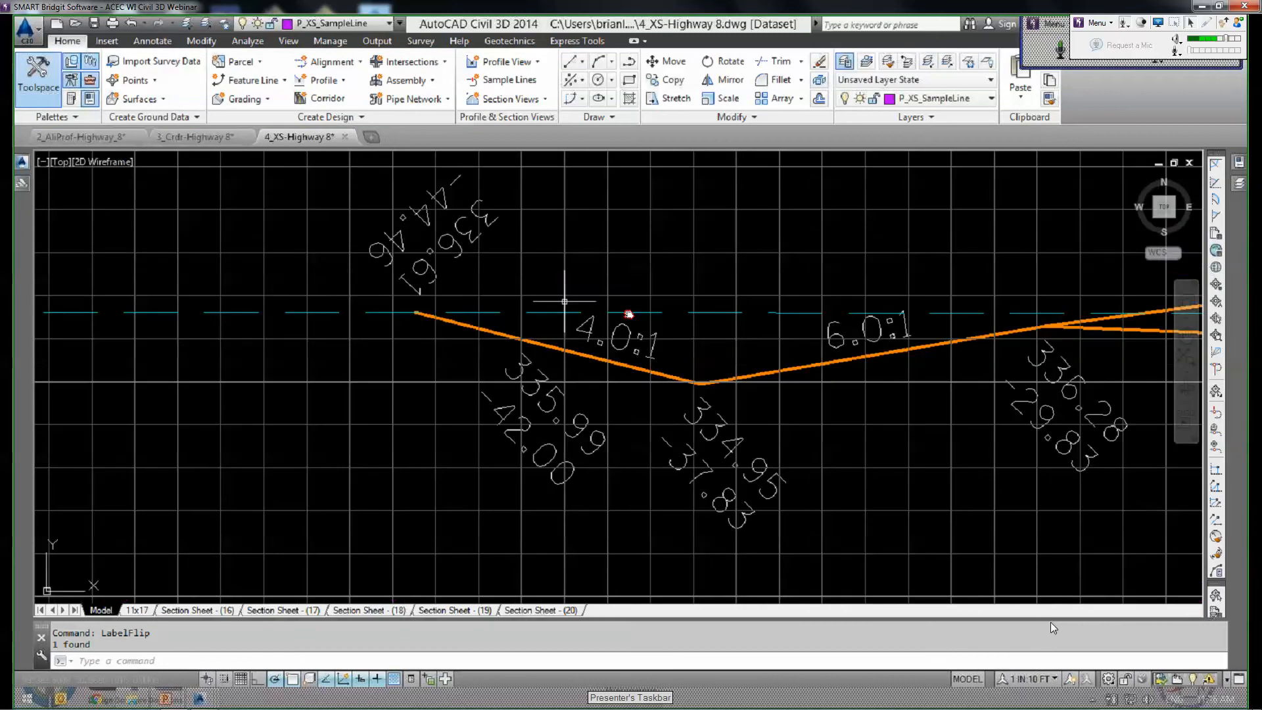
Reset the flipped elevation and offset label at the outer slope end.
middle_click_drag(497, 244, 568, 259)
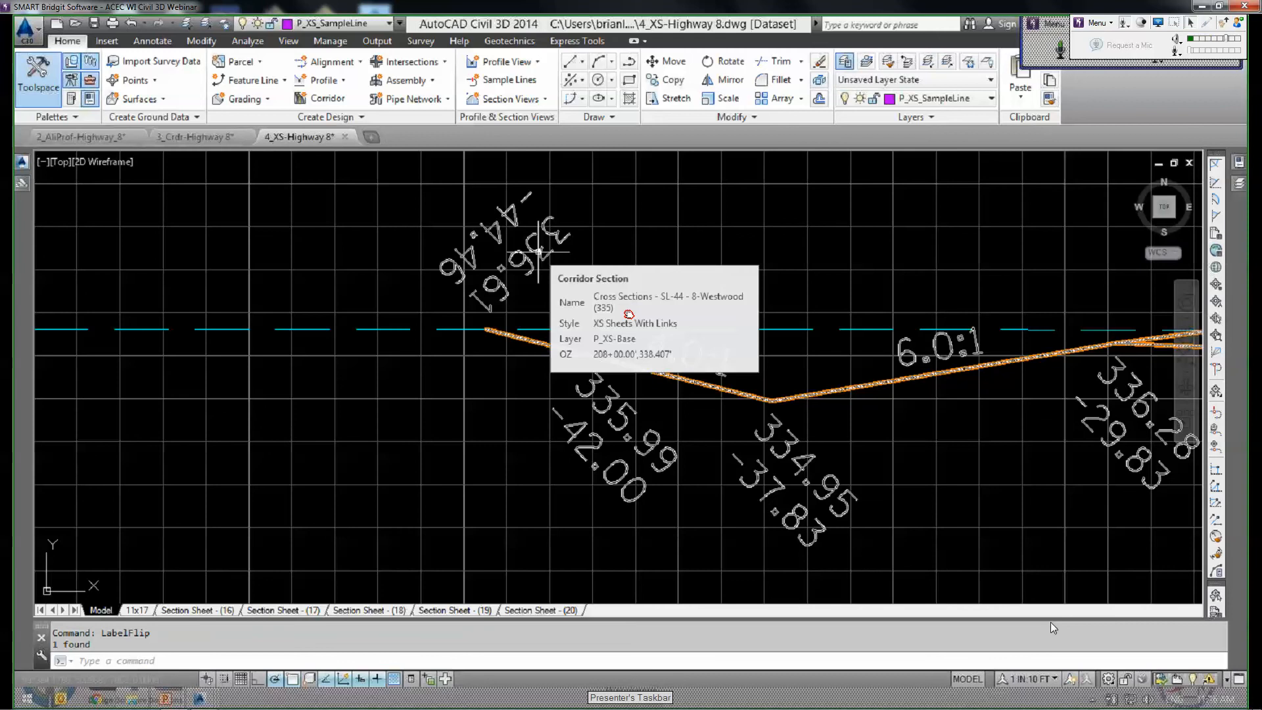
left_click(538, 253)
right_click(539, 253)
left_click(595, 444)
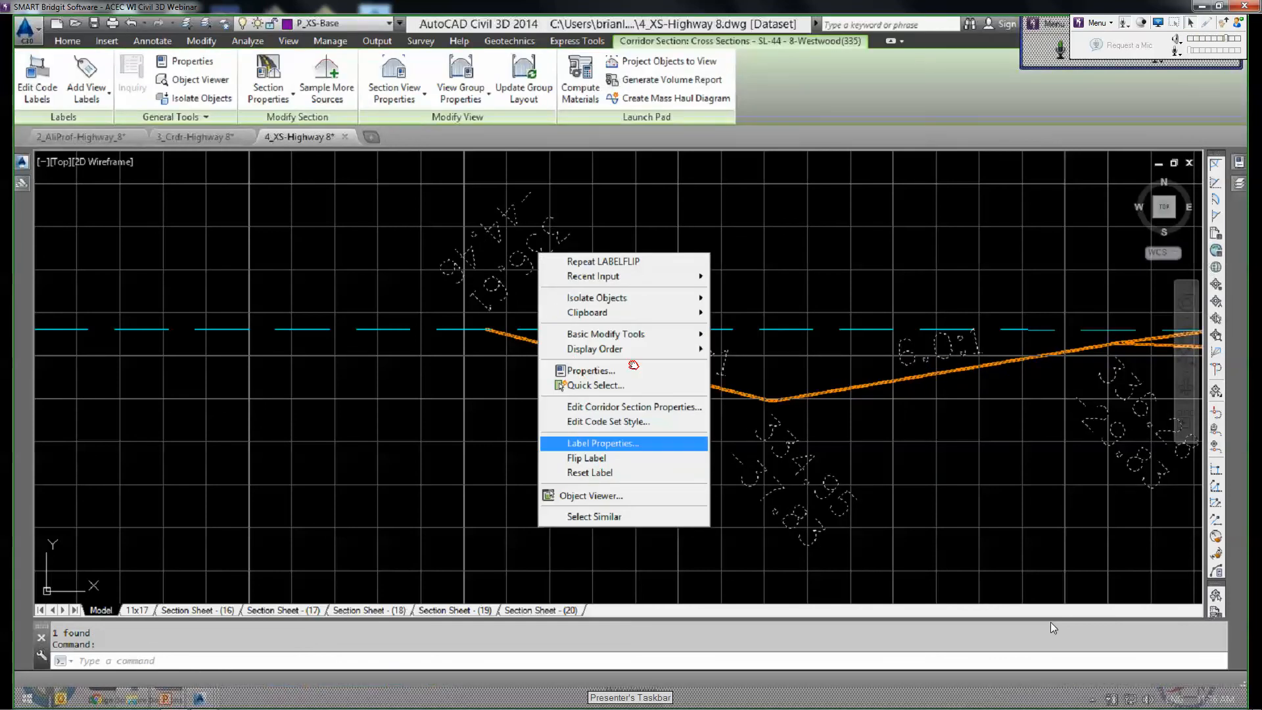
Review the style, flip and visibility properties of the outermost elevation and offset label, and cancel without changes.
scroll(633, 358, "up", 2)
scroll(583, 329, "up", 2)
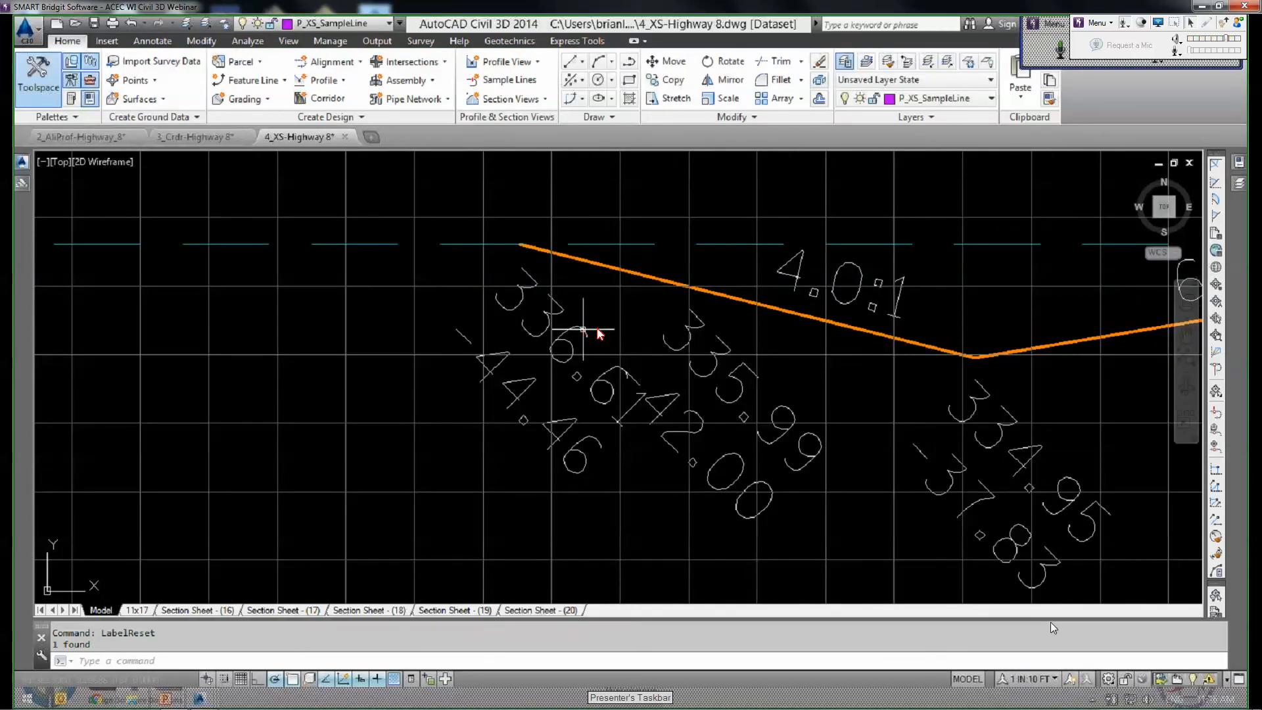
left_click(597, 330)
right_click(597, 330)
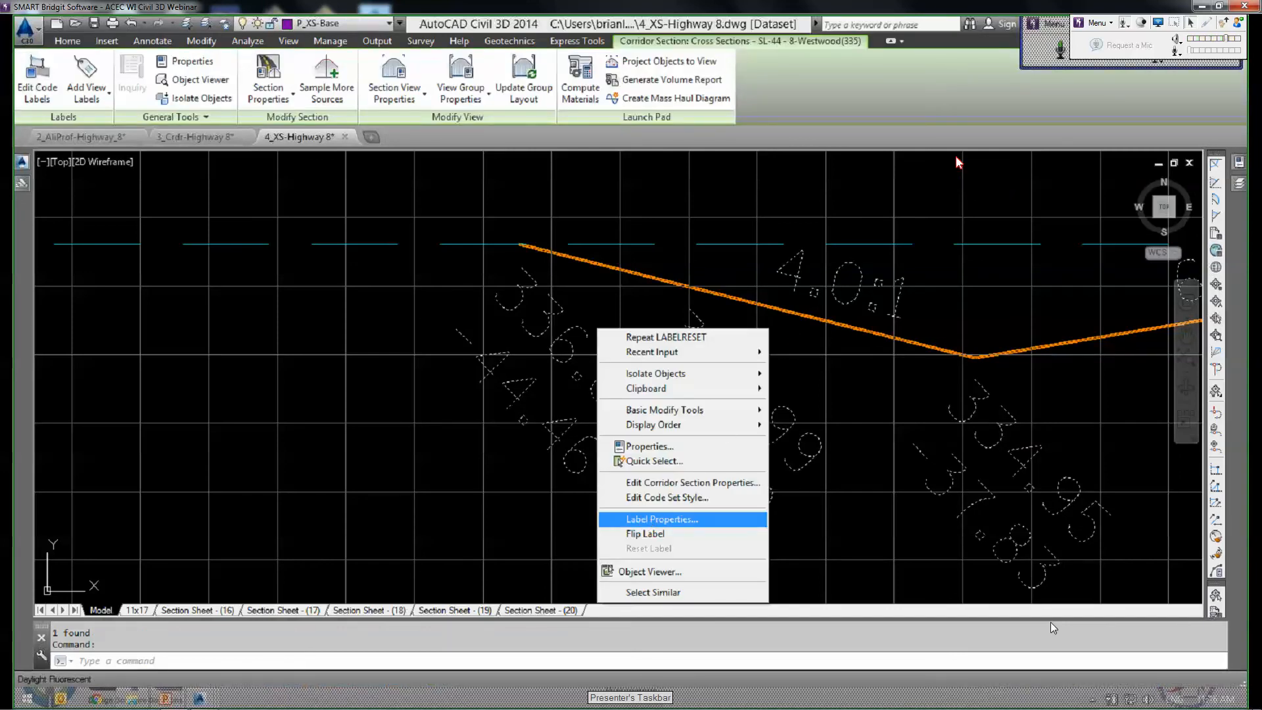
key("Return")
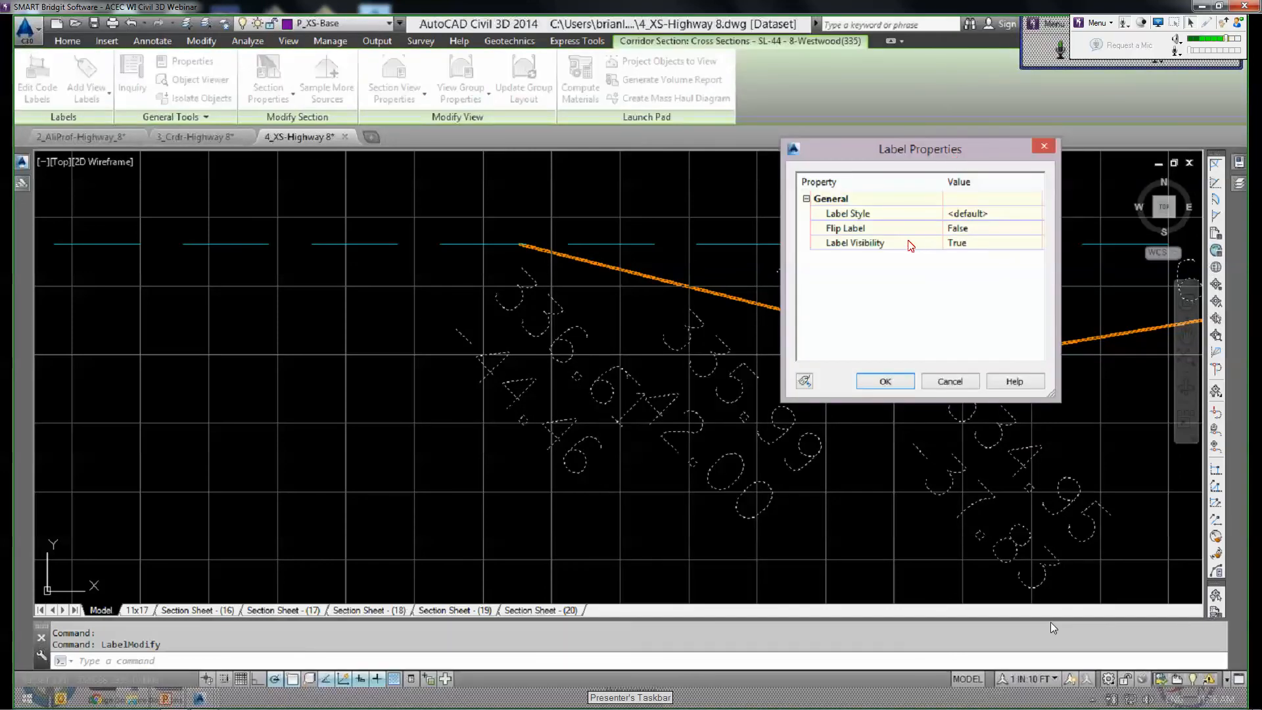
left_click(881, 215)
left_click(950, 382)
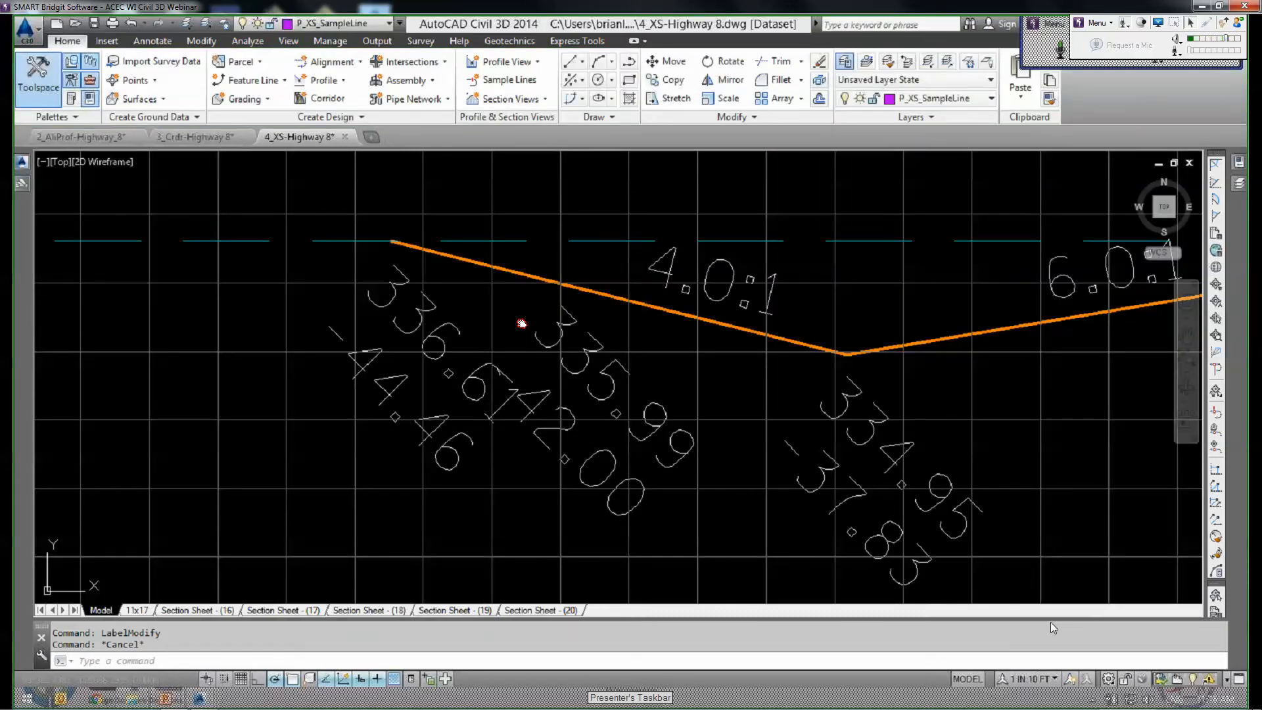
Open the XS Sheets With Links code set style from the corridor section and enlarge it to show its link, point and shape codes.
left_click(718, 343)
right_click(526, 284)
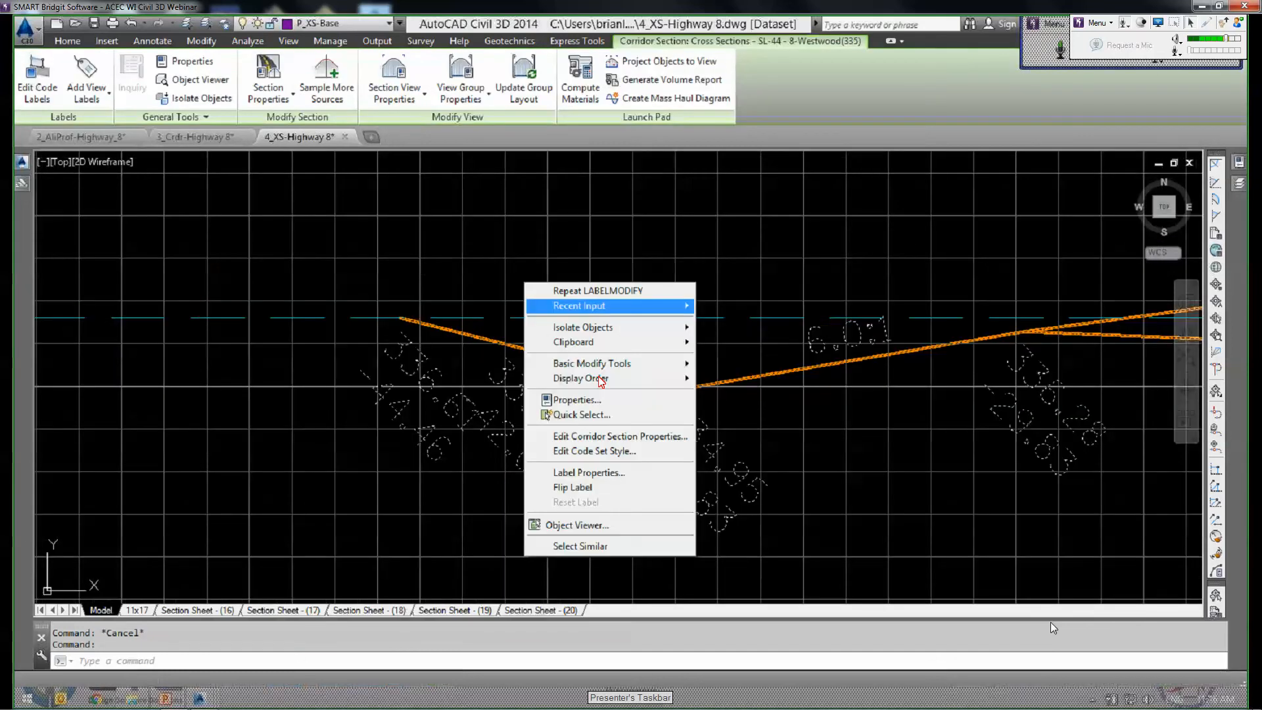
left_click(613, 451)
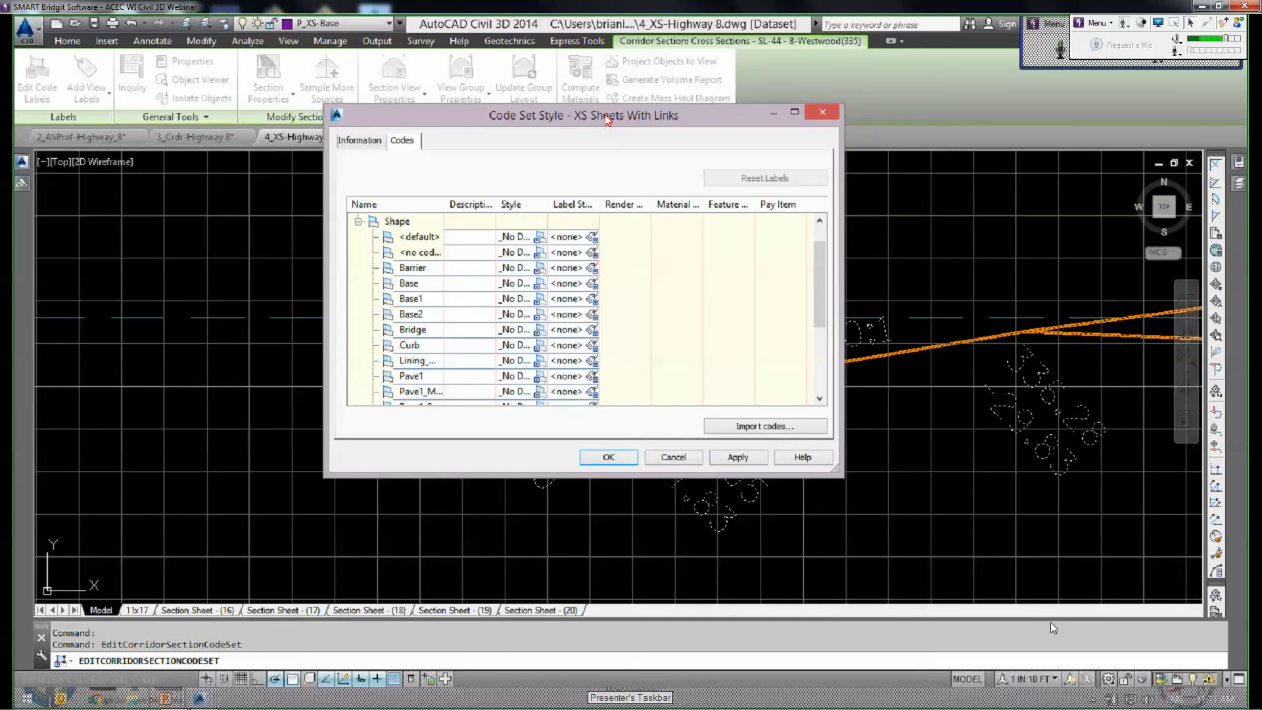
left_click_drag(606, 118, 649, 114)
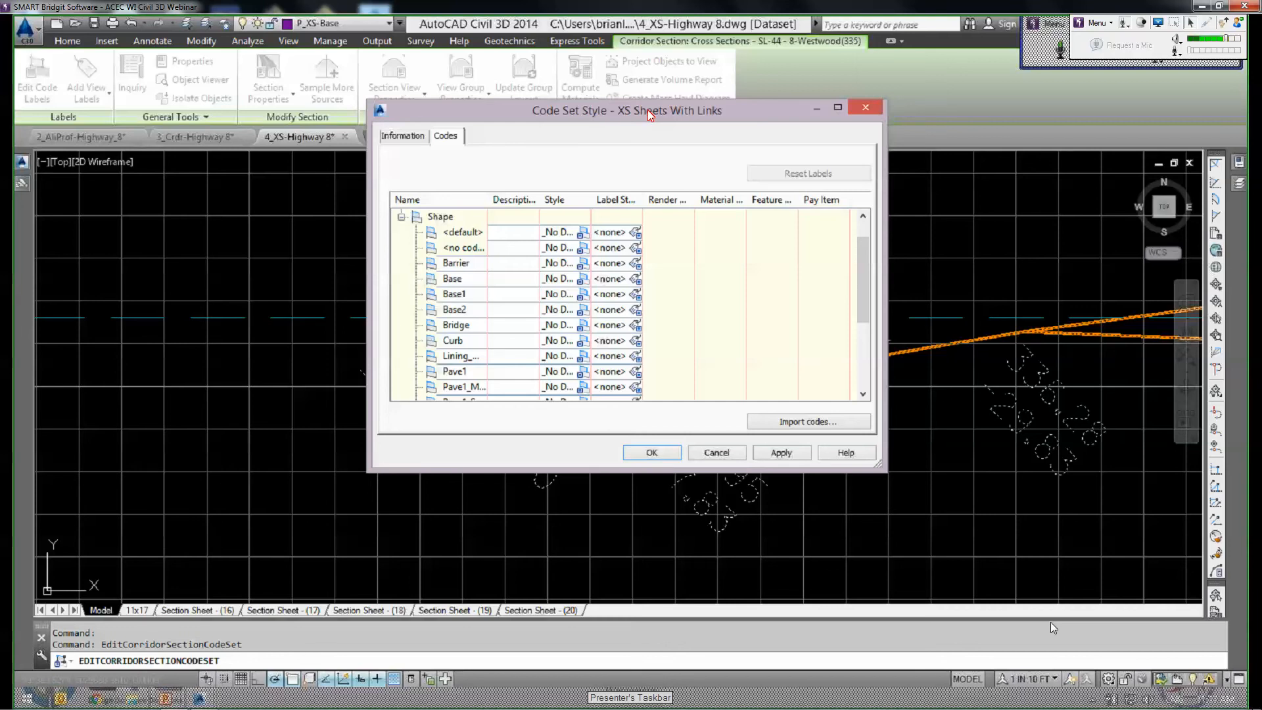
left_click_drag(651, 115, 629, 39)
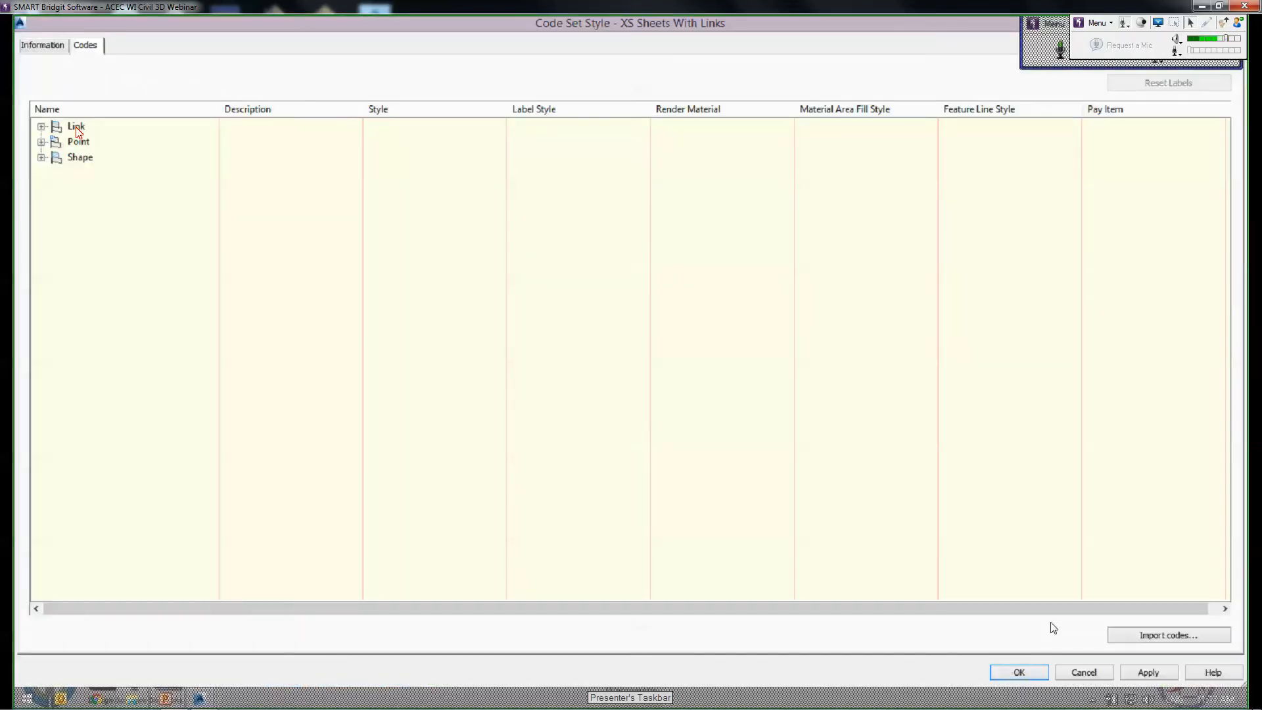
left_click_drag(77, 131, 72, 148)
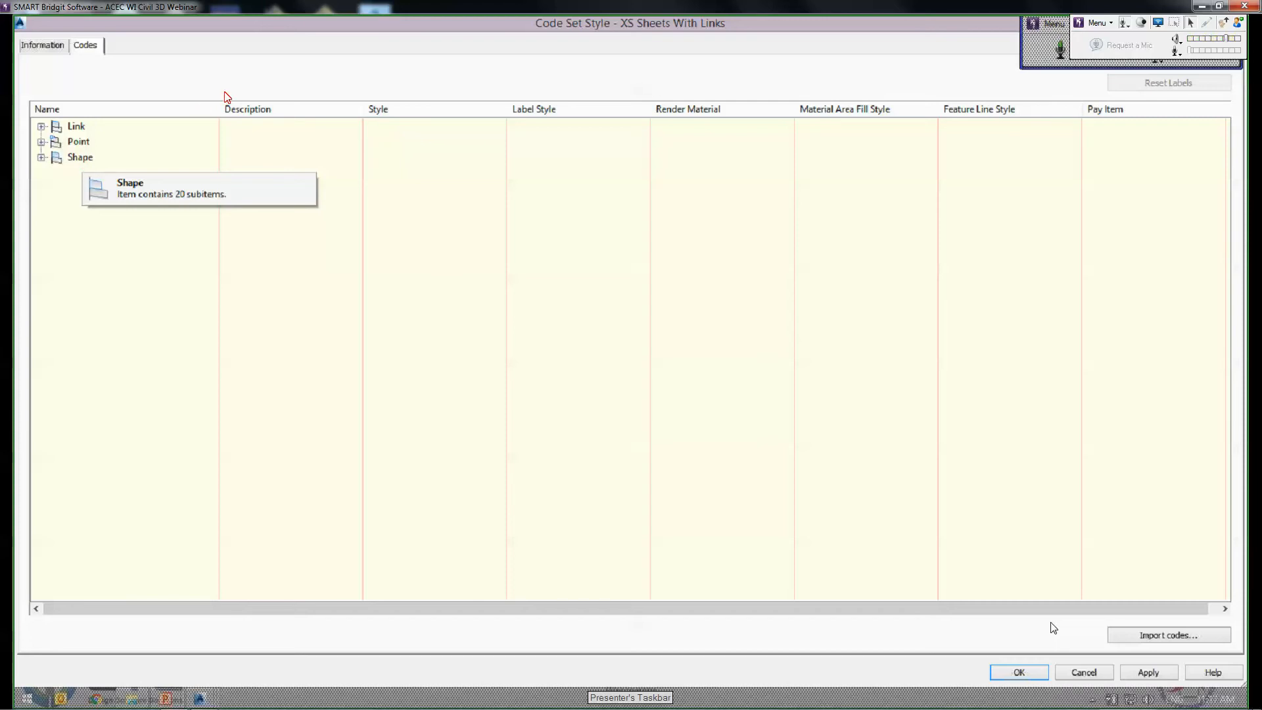
Examine which point codes carry a marker or label style, and compare them with the labels on the corridor section.
double_click(78, 142)
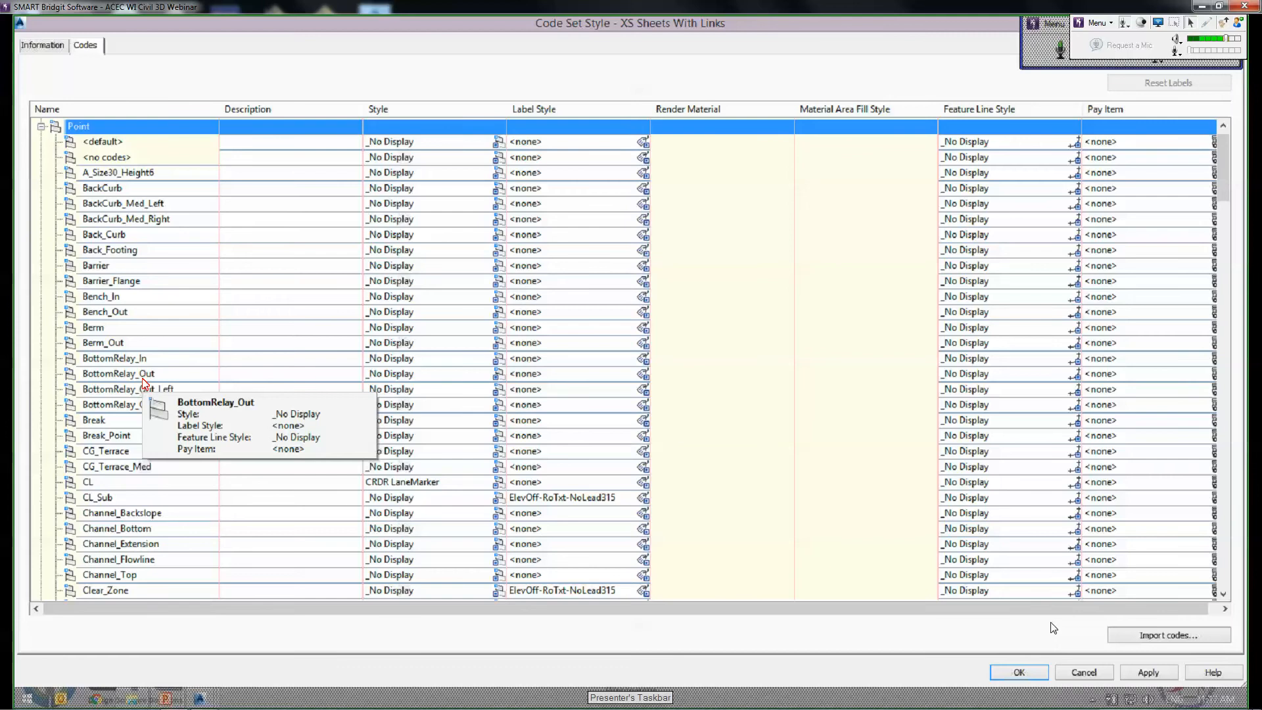
left_click(150, 235)
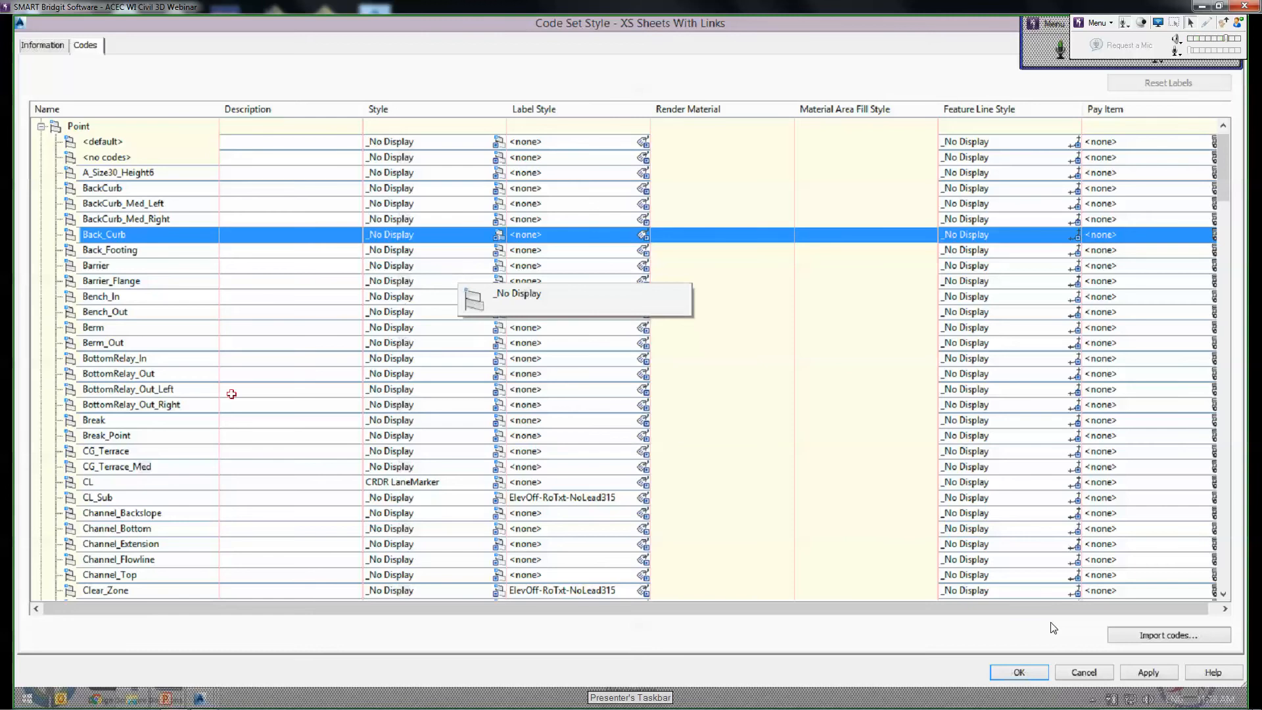
scroll(145, 461, "down", 6)
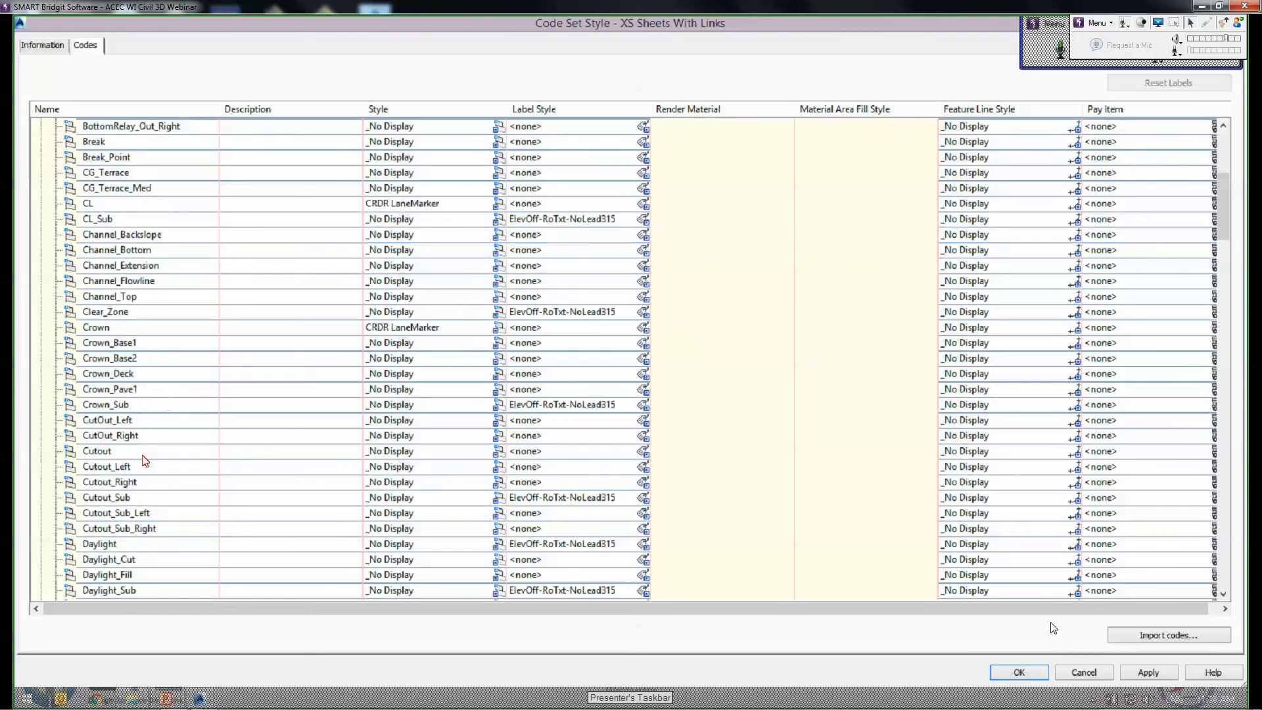
scroll(172, 447, "down", 4)
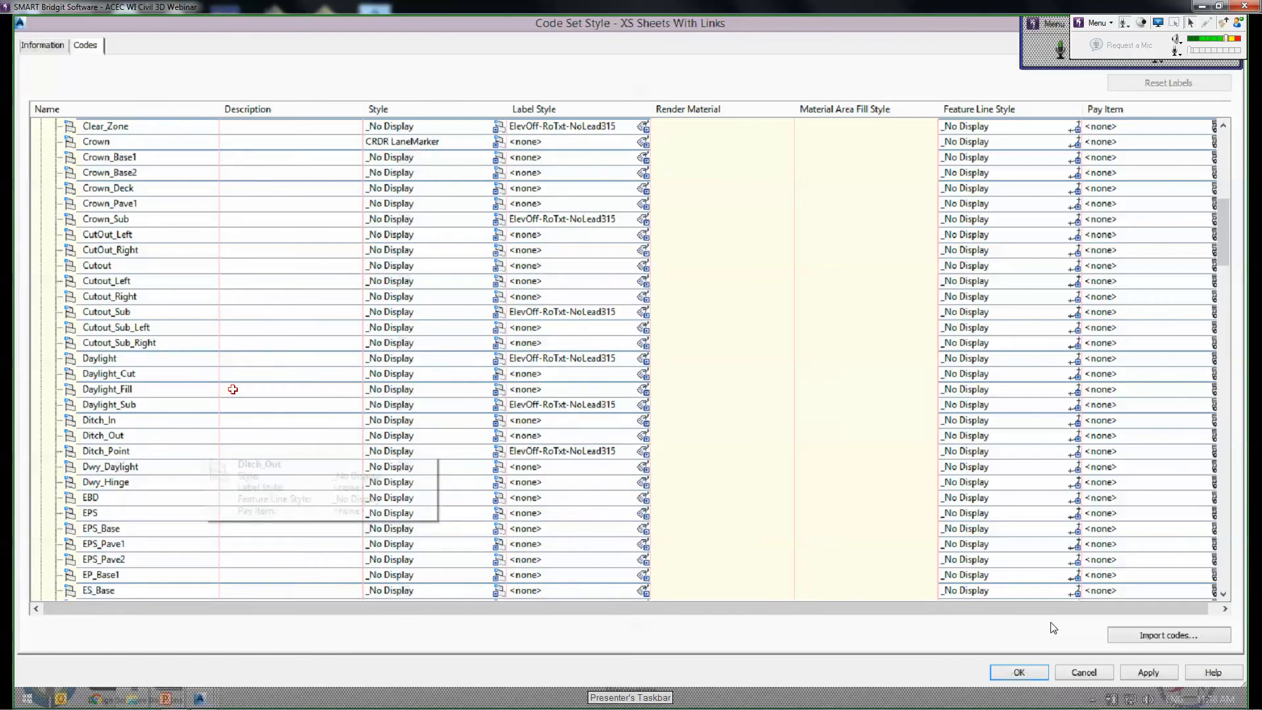
scroll(251, 373, "up", 2)
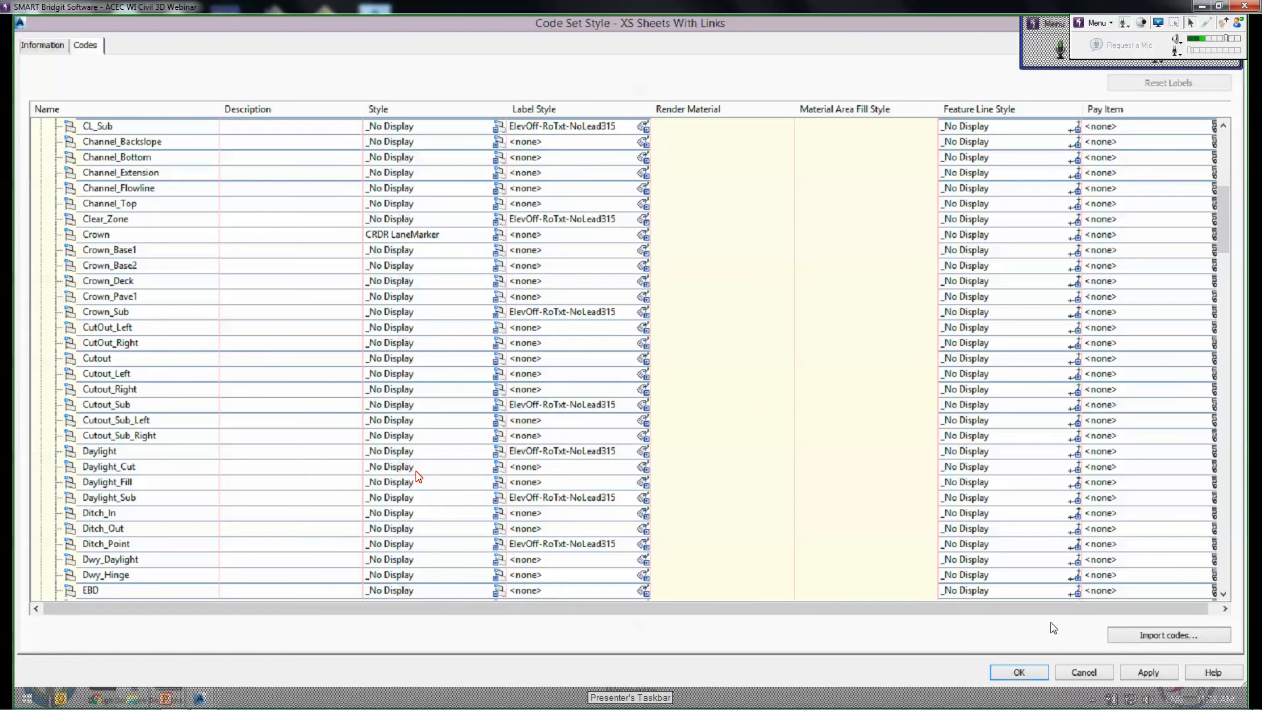
mouse_move(589, 23)
left_mouse_down()
mouse_move(406, 482)
mouse_move(495, 520)
left_mouse_up()
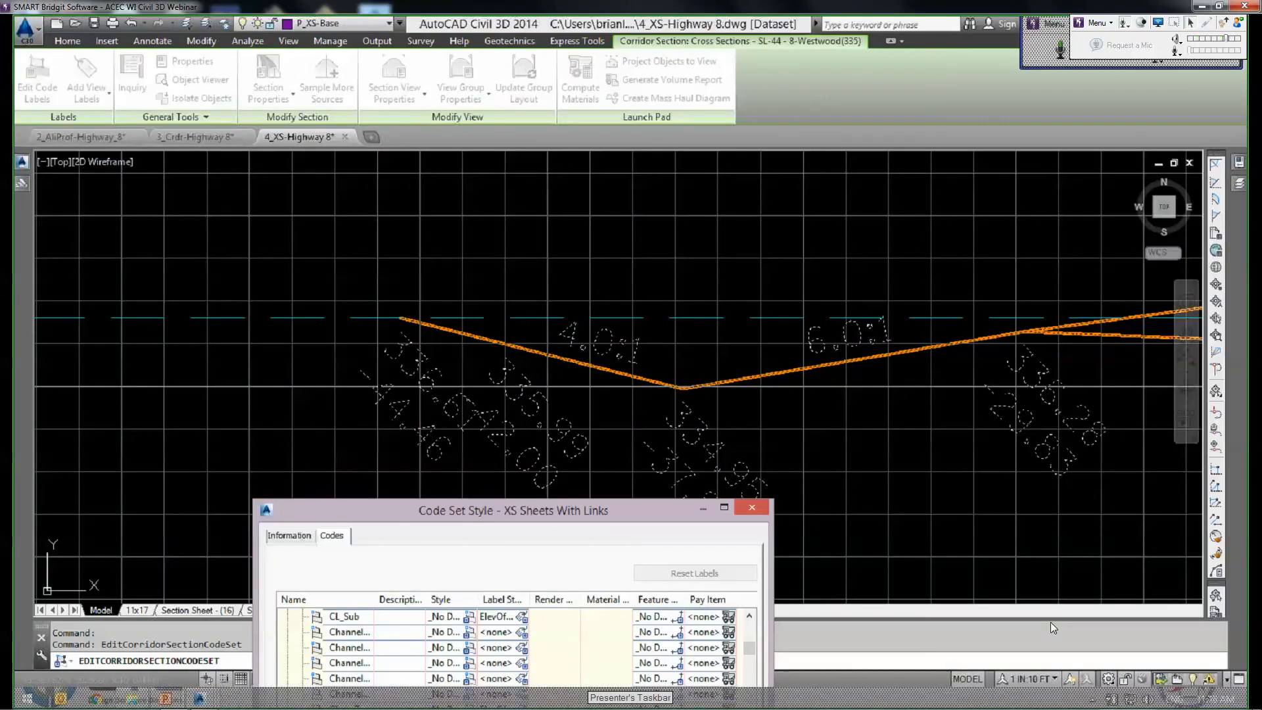
double_click(495, 511)
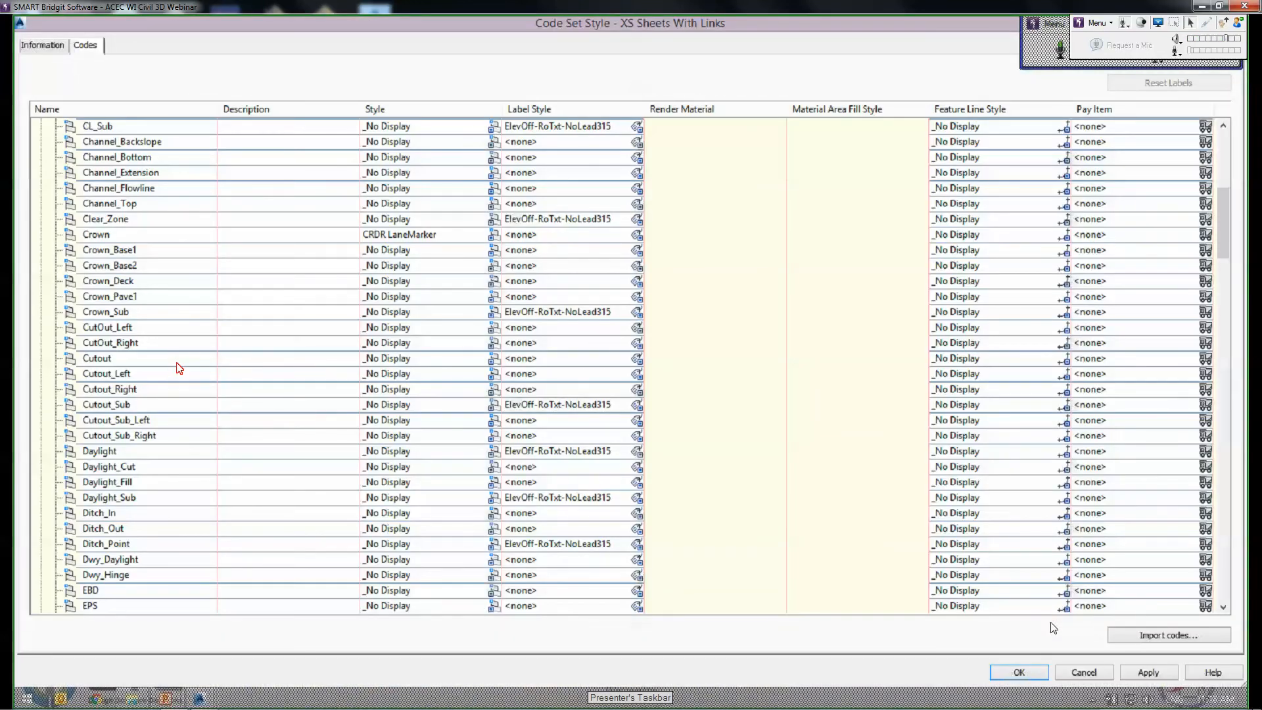
Review the label styles assigned to the point codes in the code set and close it without changes.
scroll(180, 376, "down", 6)
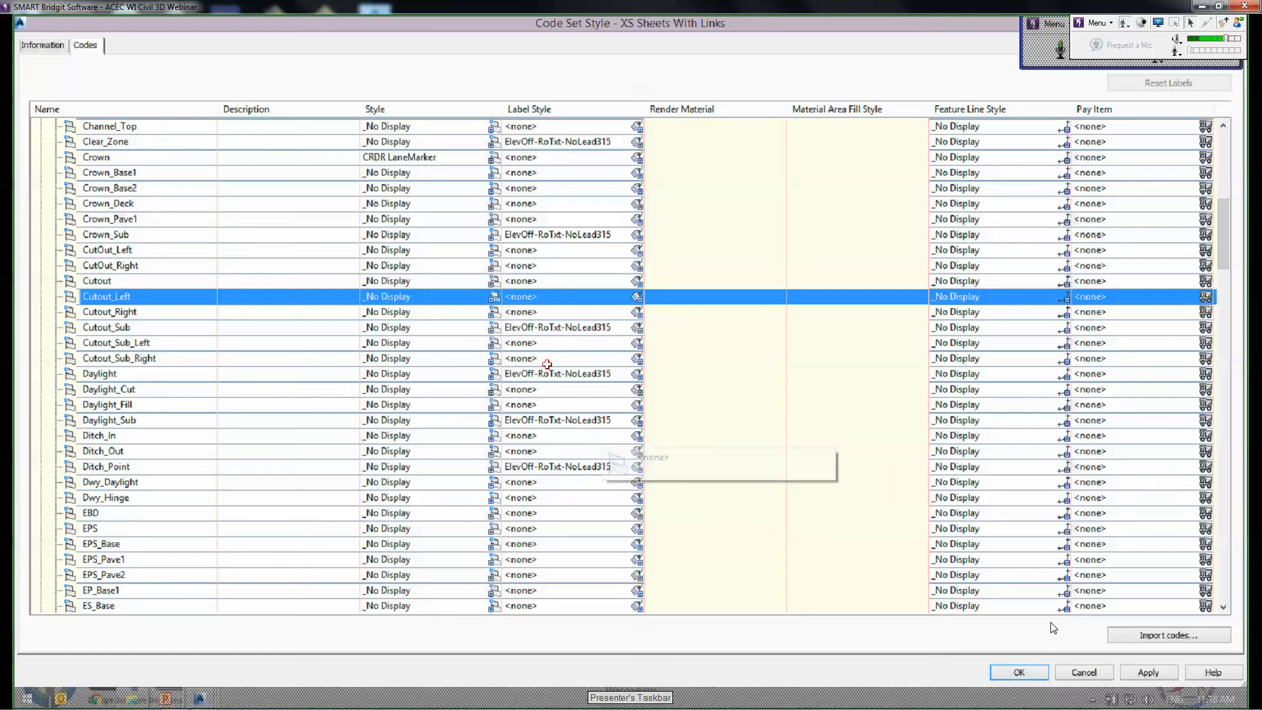
left_click(1094, 673)
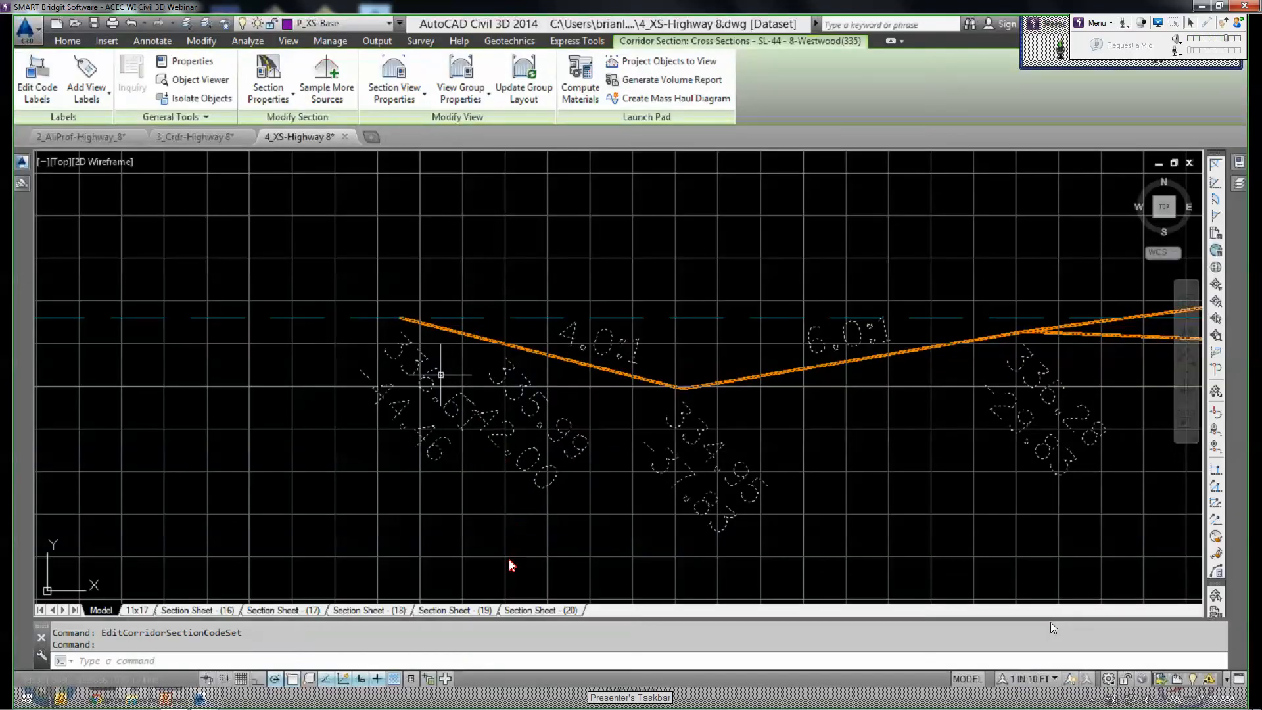
Change the label style of the elevation/offset label at the section's outermost slope point, offset -44.46, to ElevOff-RoTxt-NoLead225.
right_click(507, 558)
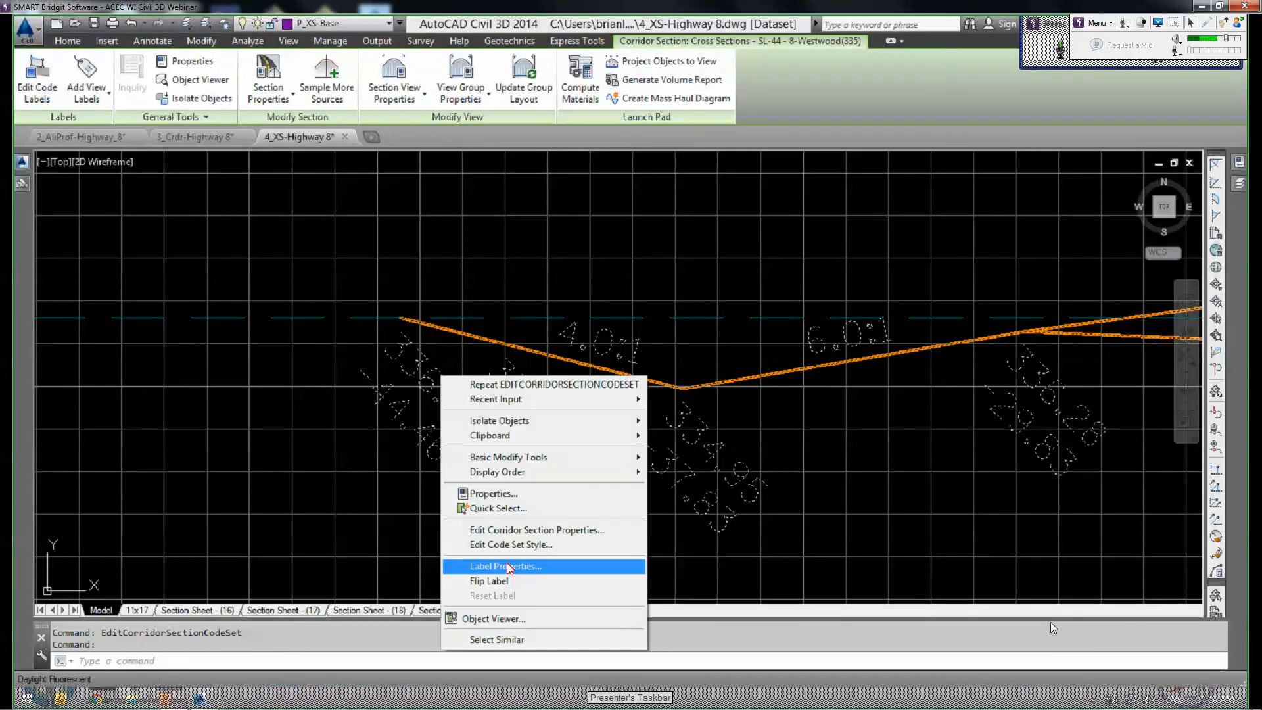
left_click(506, 566)
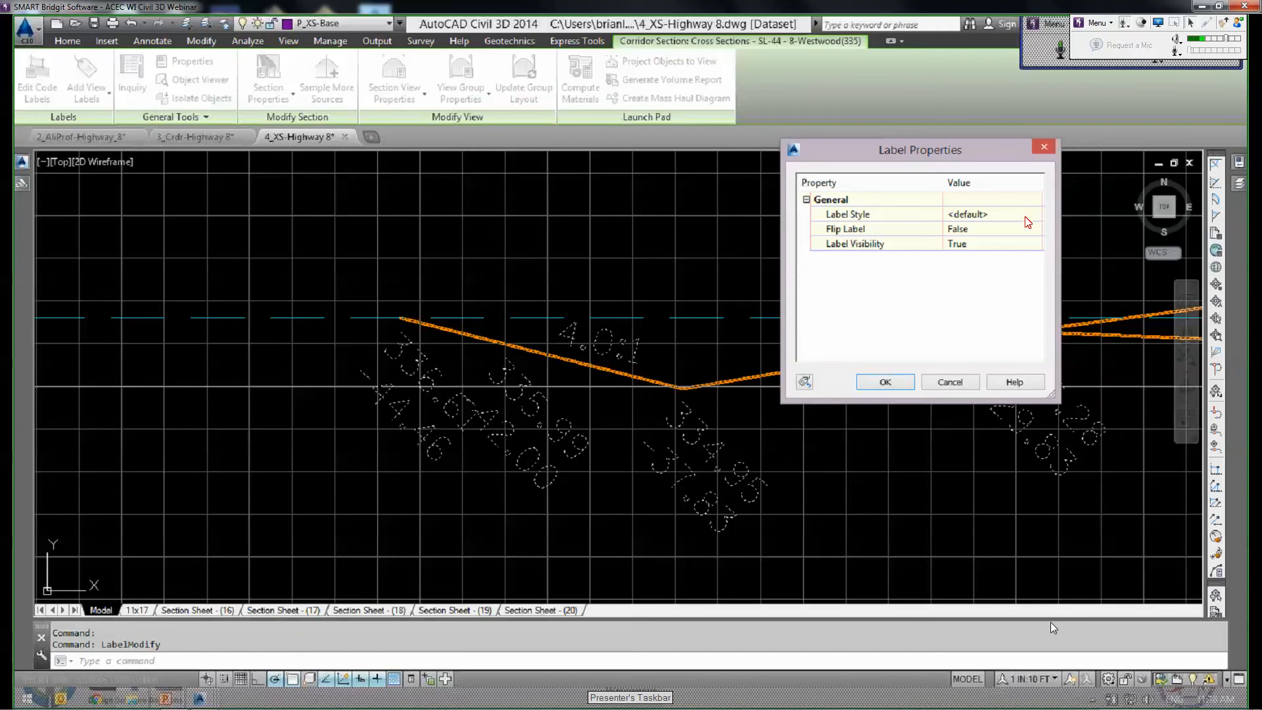
left_click(1030, 215)
left_click(670, 239)
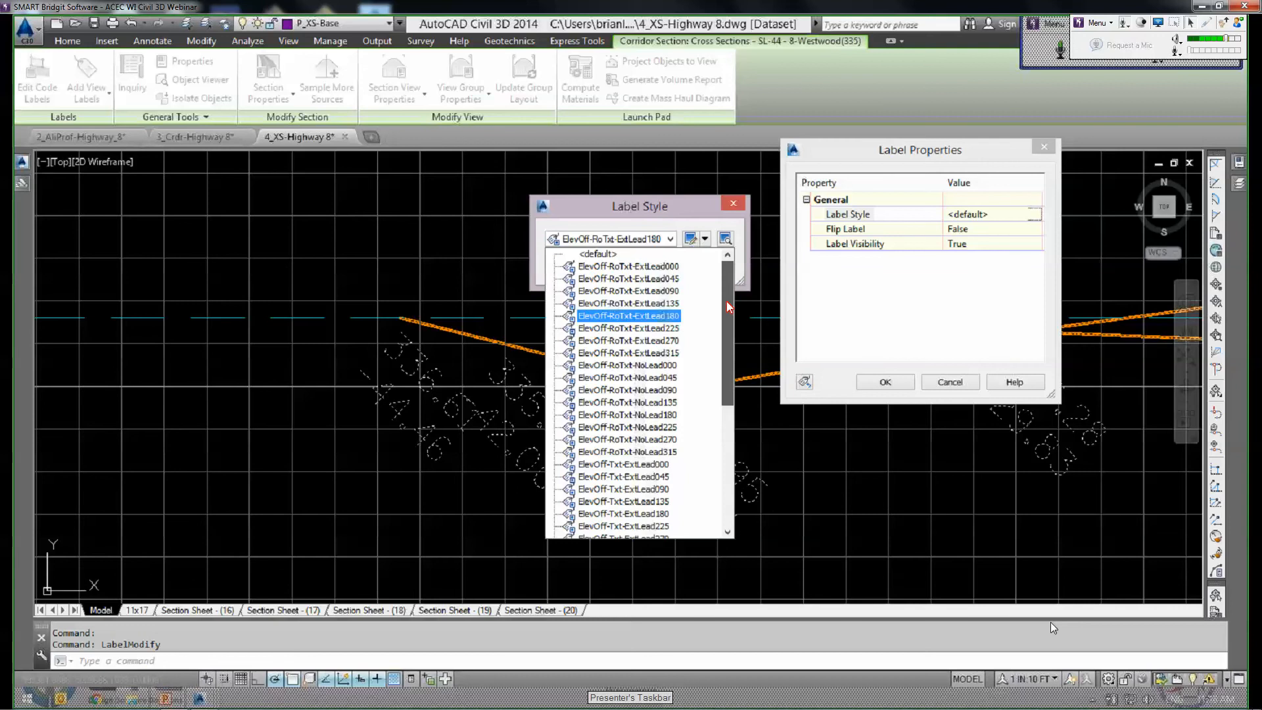
scroll(730, 341, "down", 1)
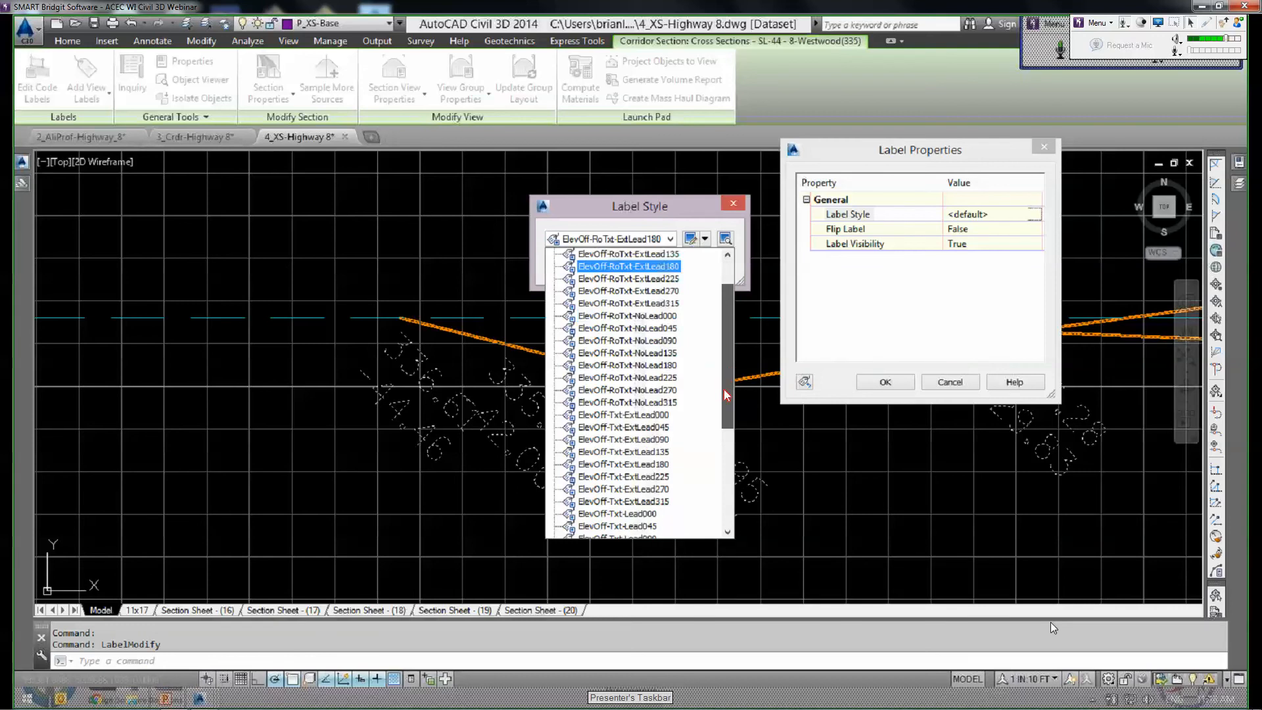
scroll(724, 390, "down", 2)
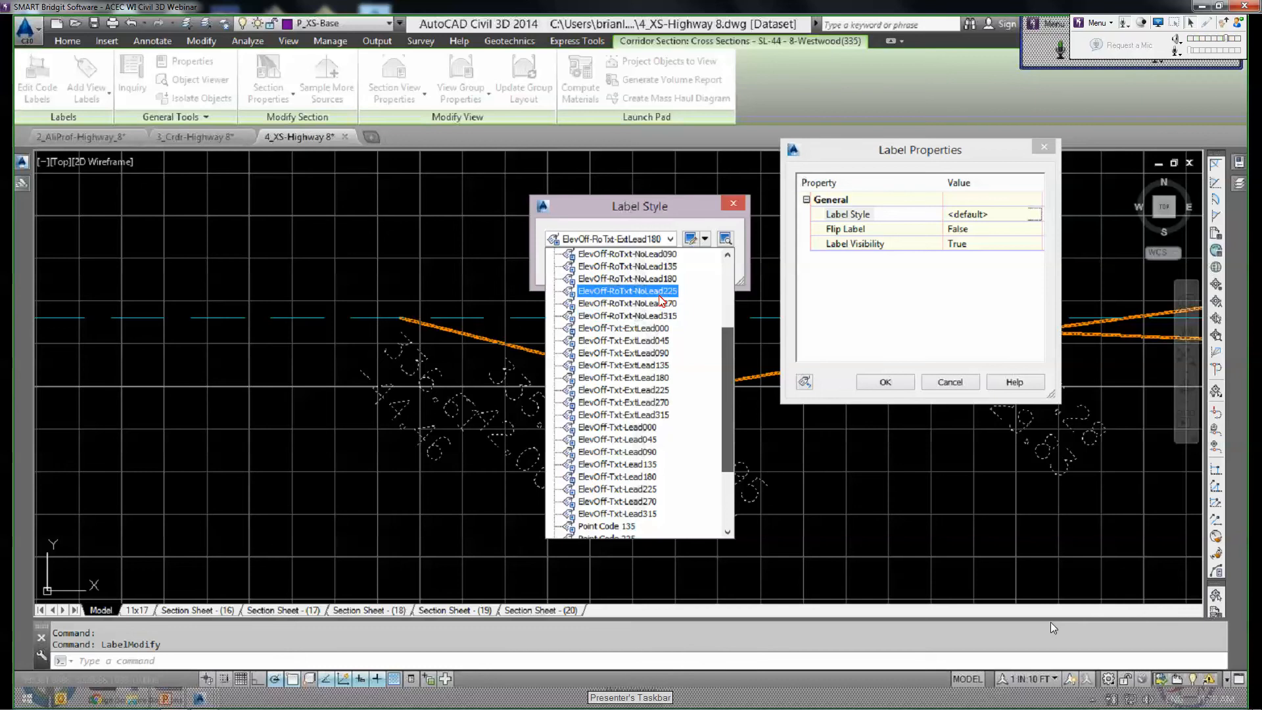
left_click(584, 273)
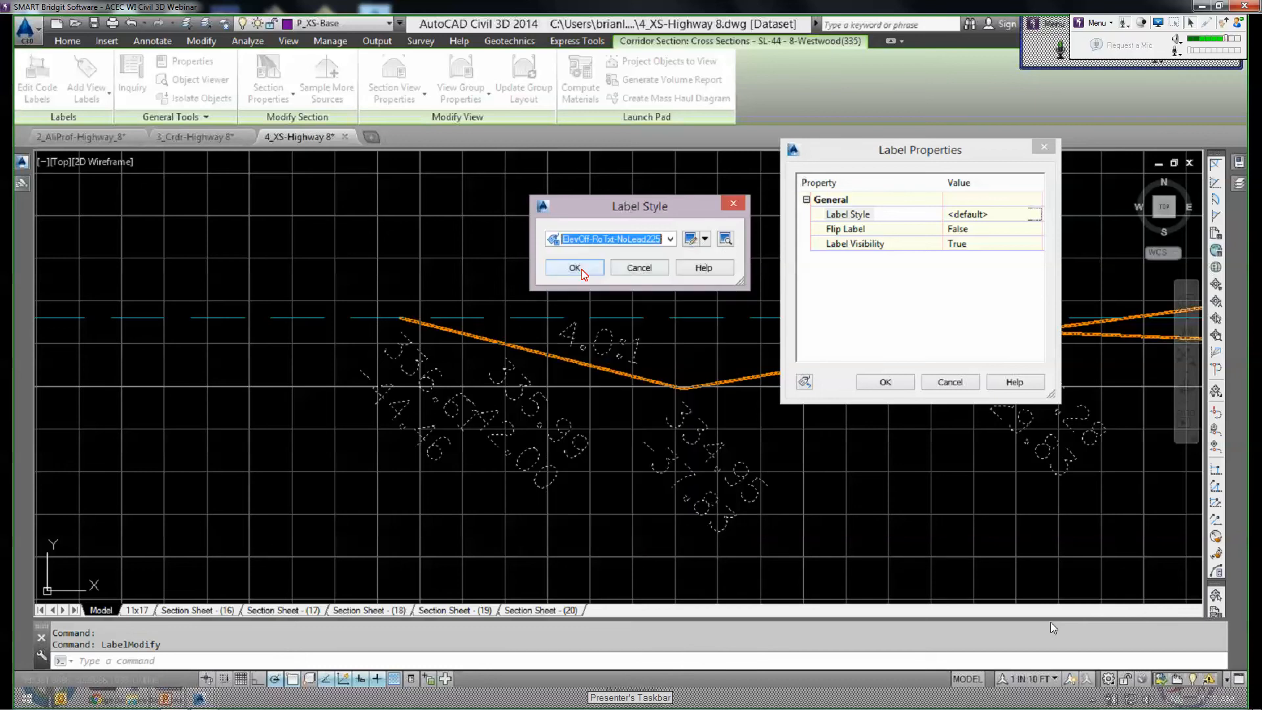
left_click(886, 384)
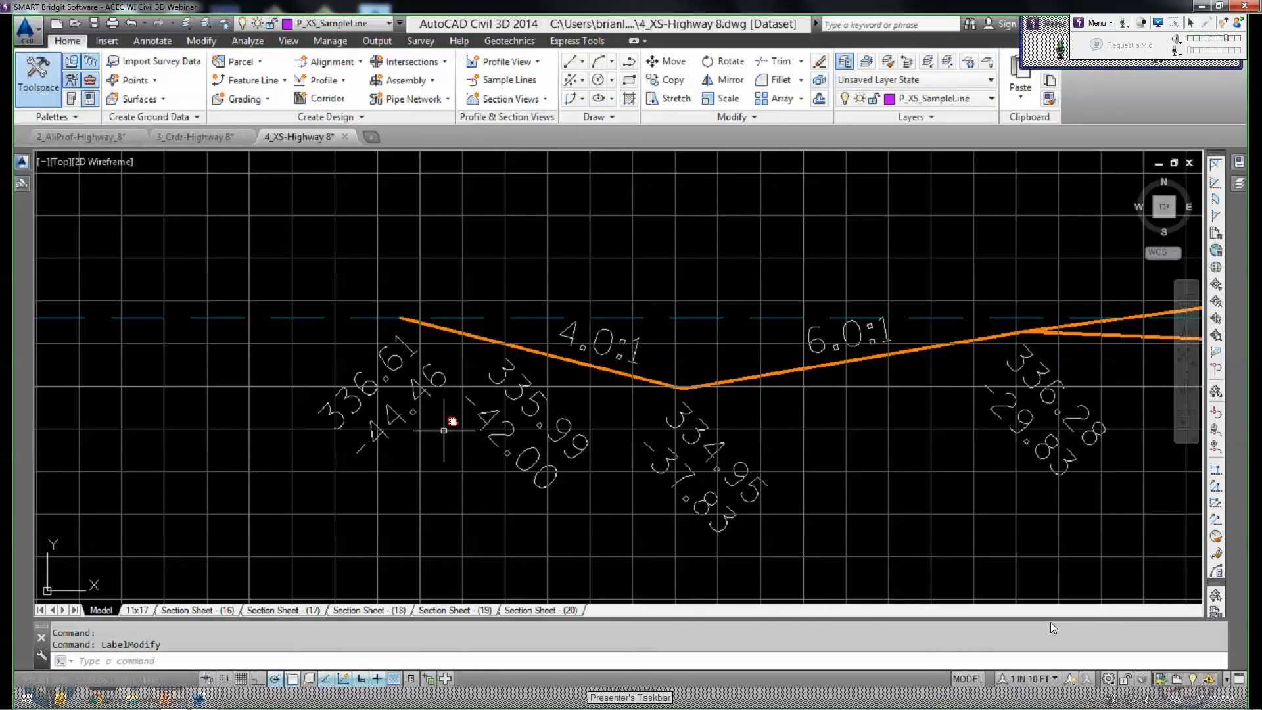
Examine the orientation and spacing of the elevation, offset and slope labels along the 208+00 cross section.
middle_click_drag(445, 431, 665, 424)
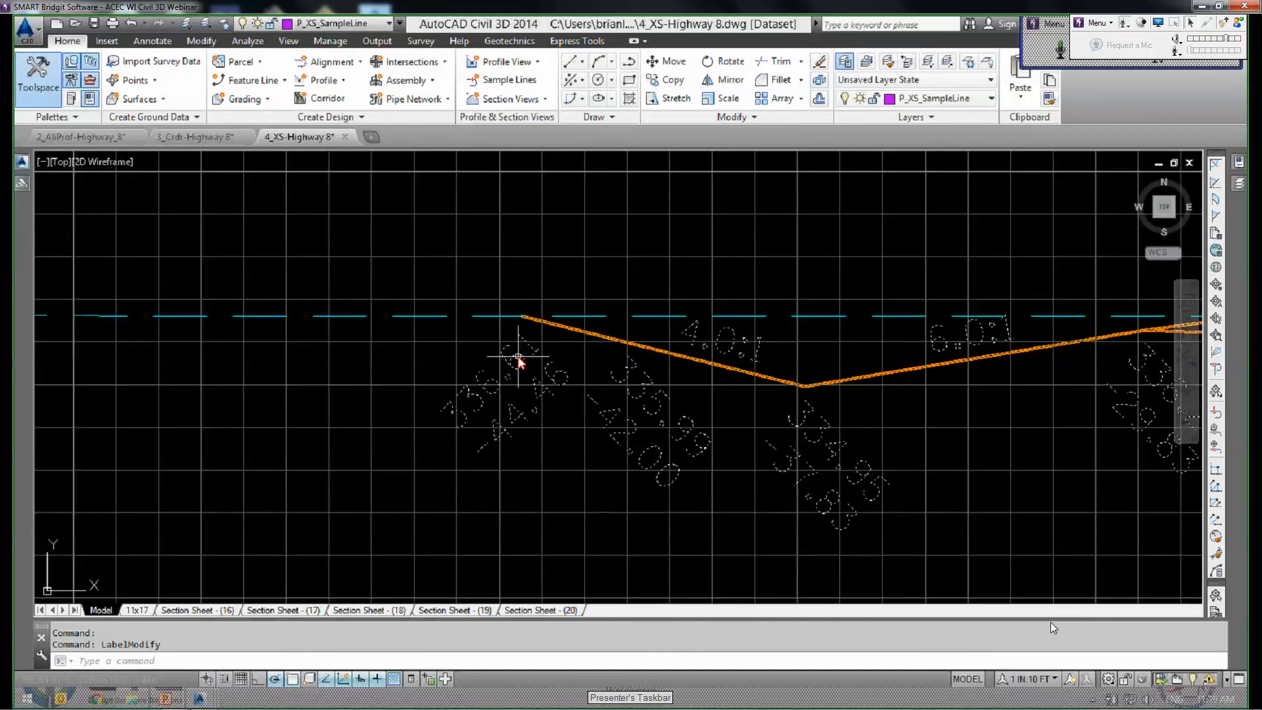
left_click(518, 360)
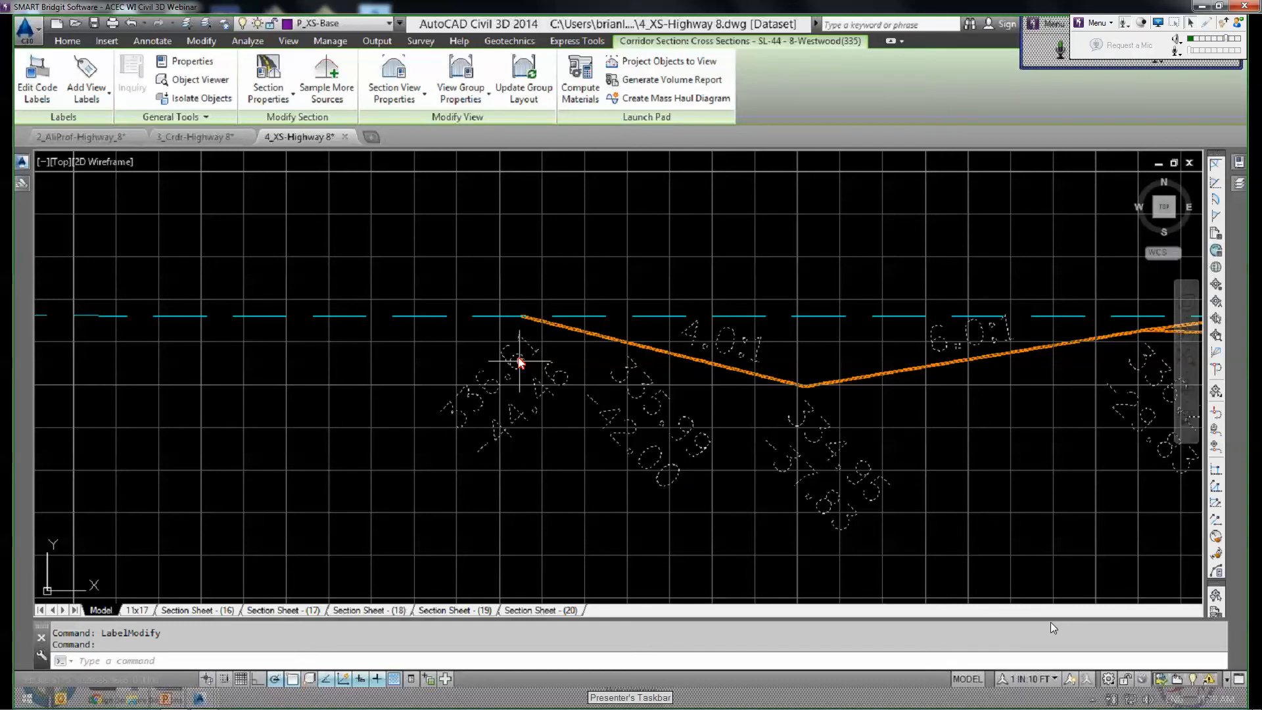
key("Escape")
scroll(536, 359, "down", 4)
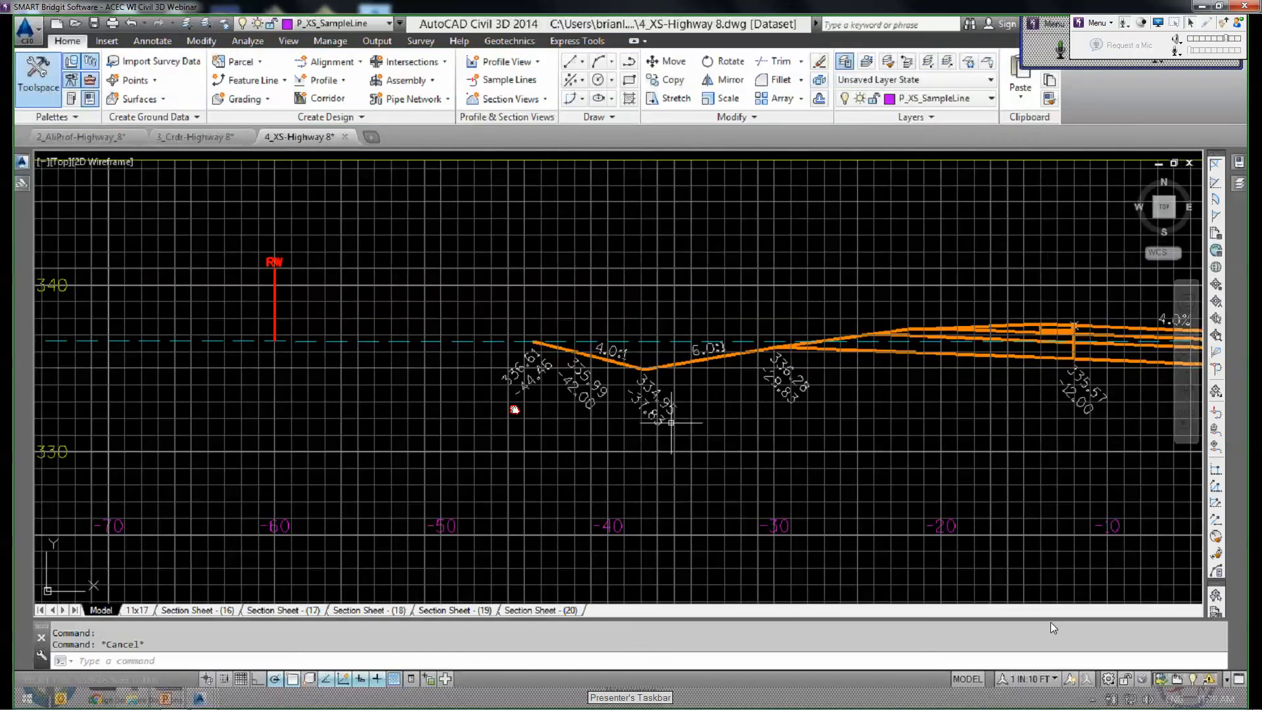
middle_click_drag(671, 423, 340, 414)
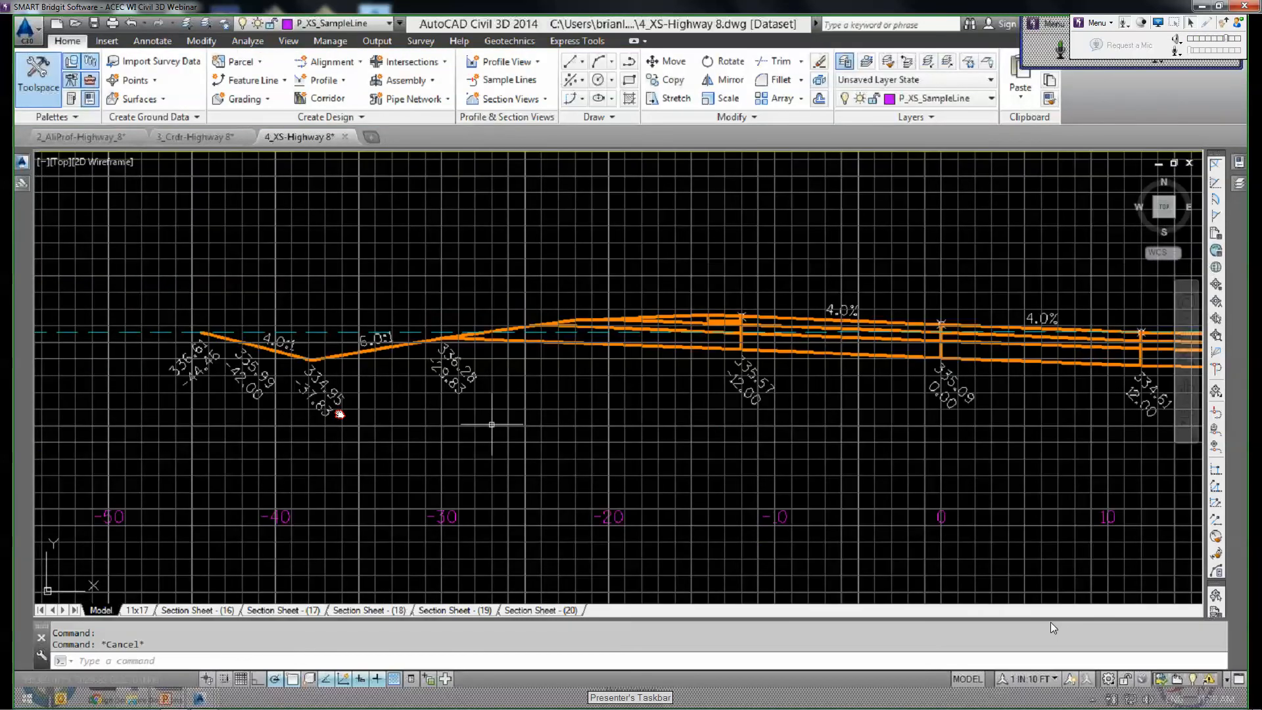
scroll(539, 434, "down", 3)
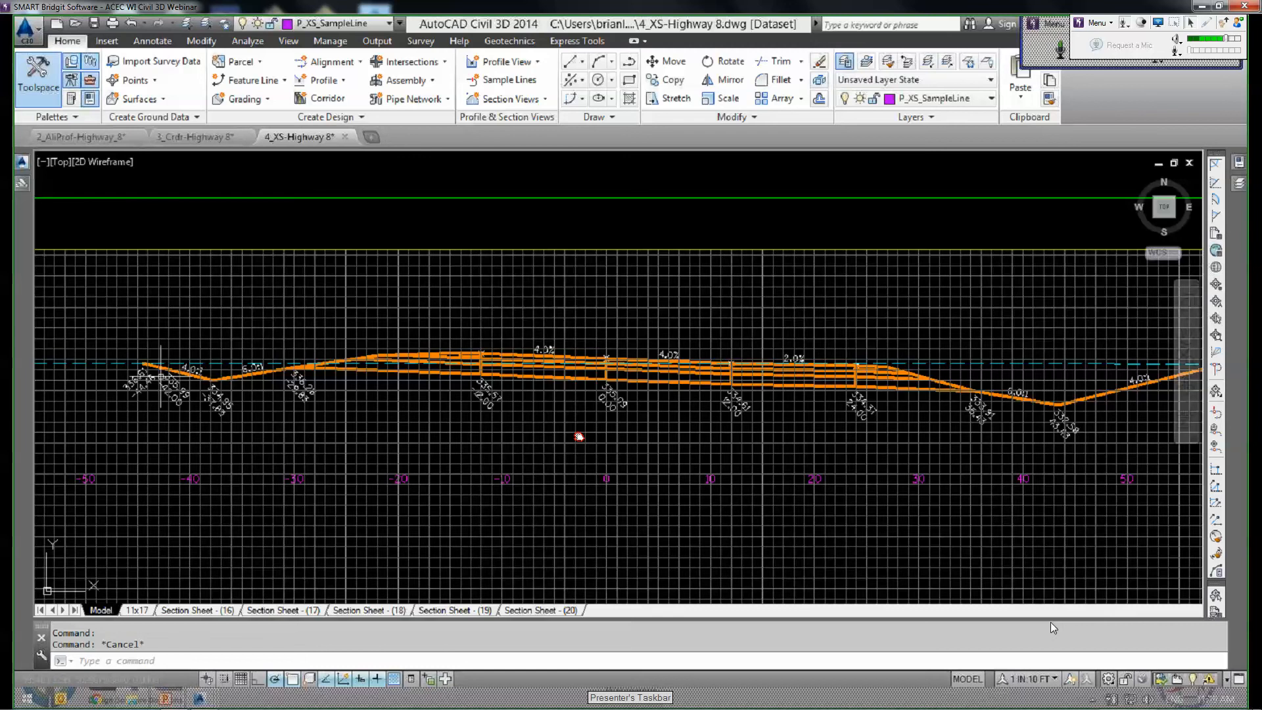
scroll(129, 378, "up", 4)
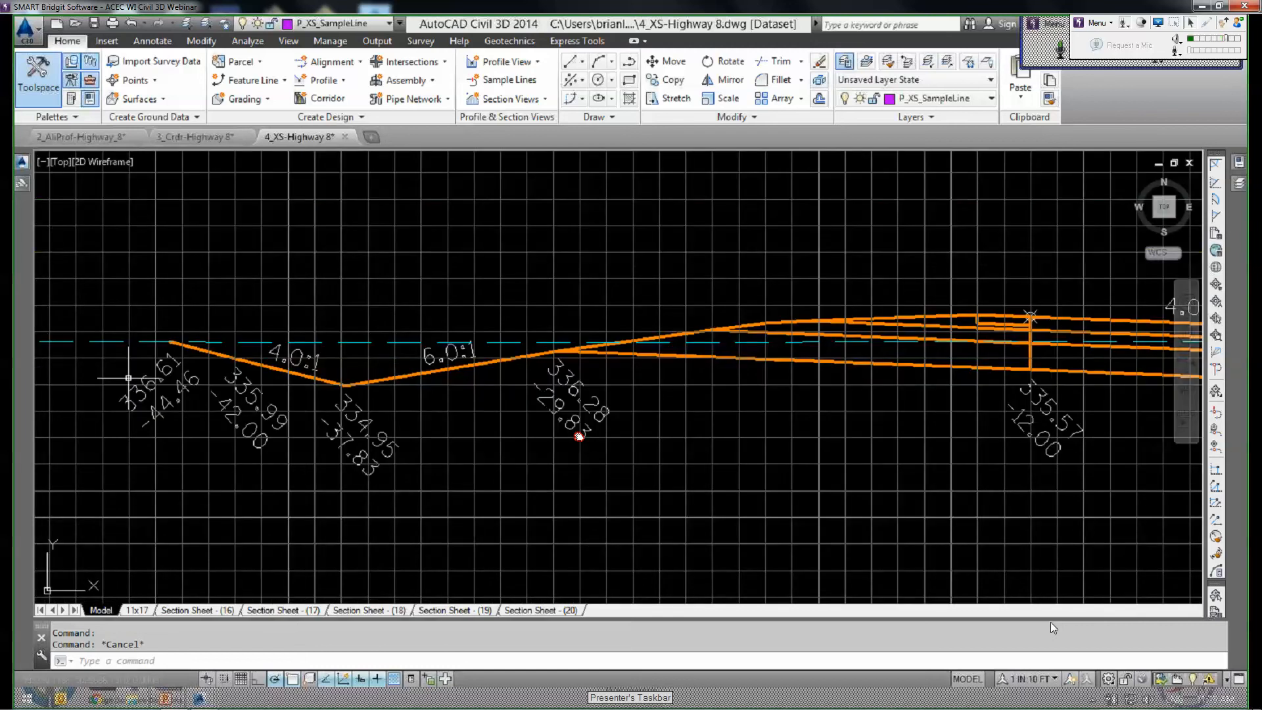
scroll(144, 378, "down", 2)
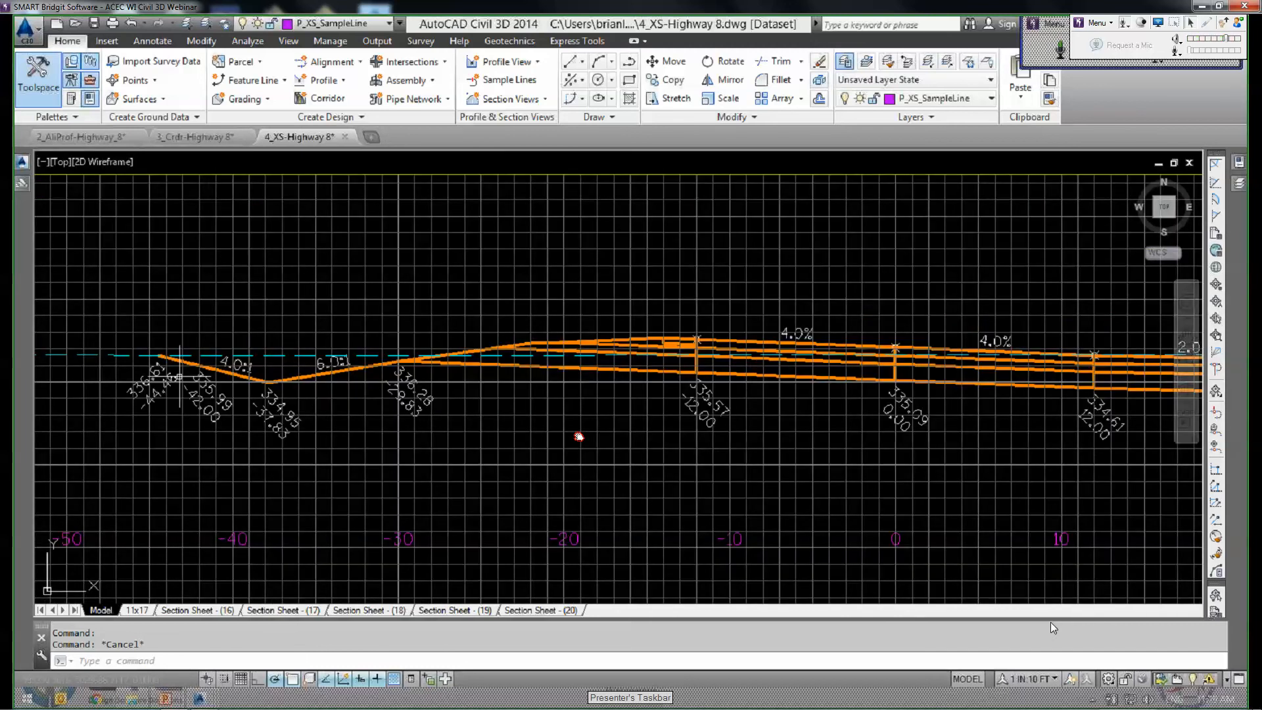
scroll(463, 325, "down", 2)
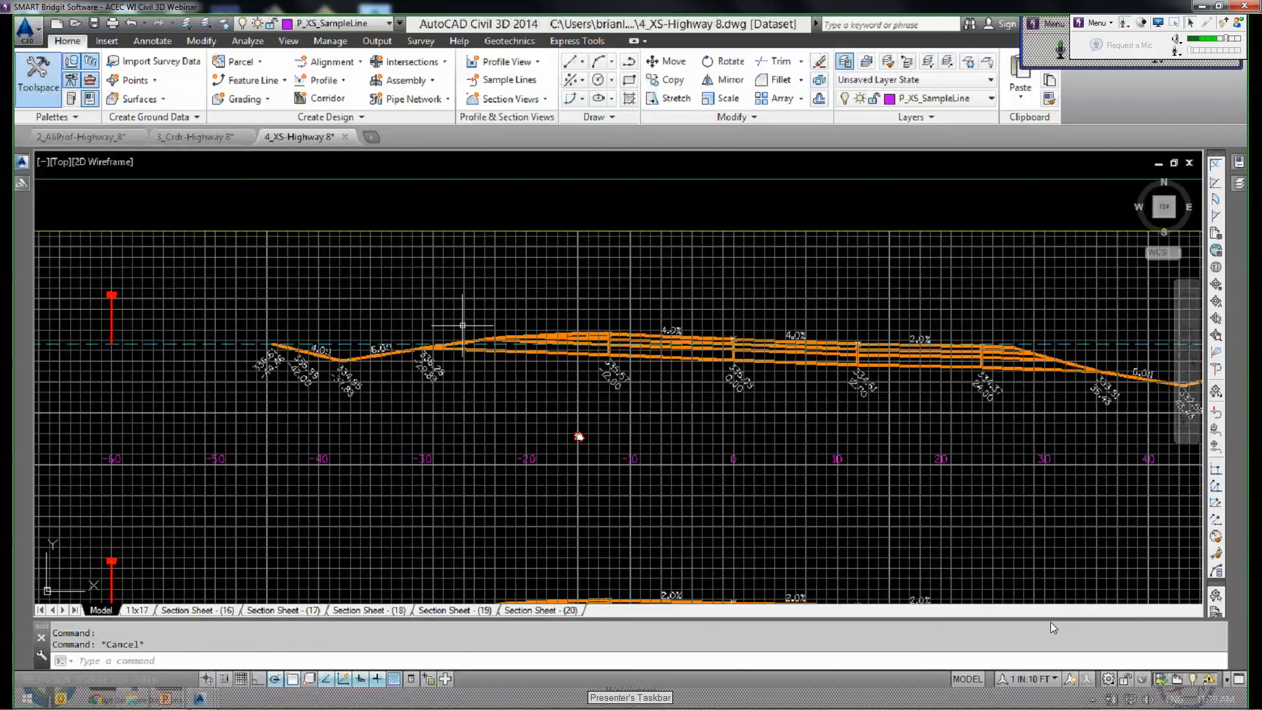
middle_click_drag(766, 458, 687, 425)
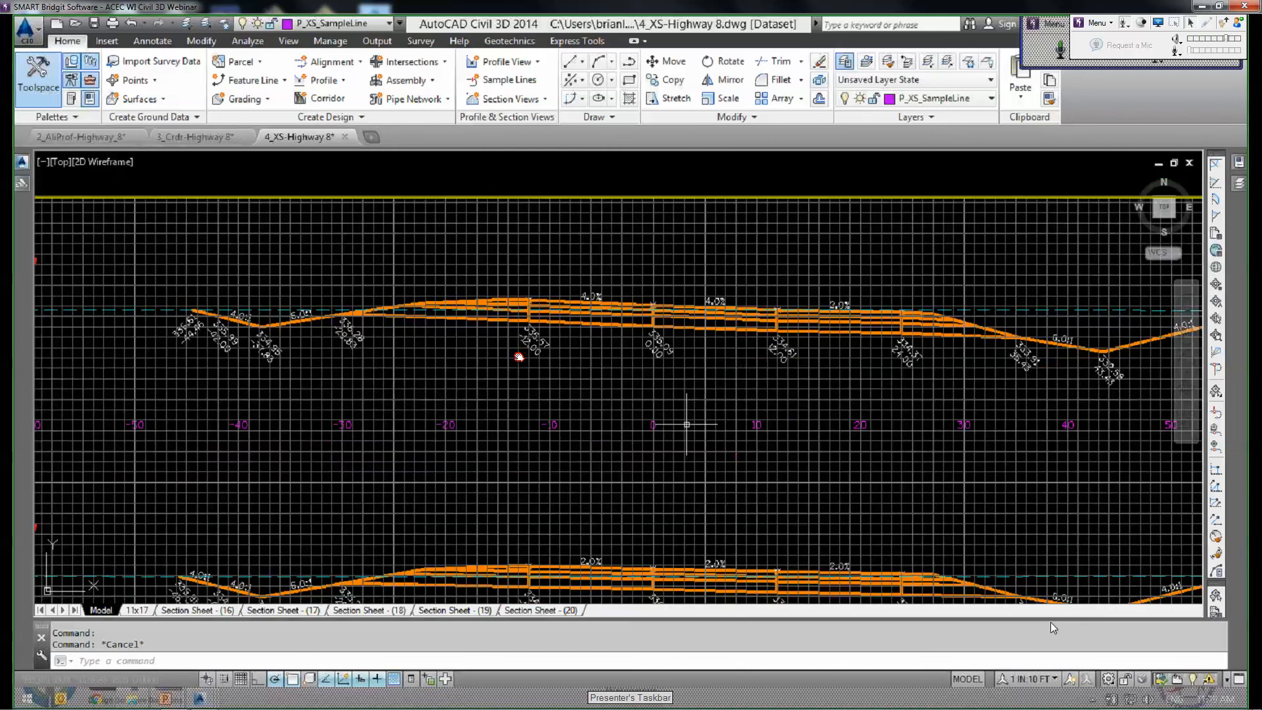
scroll(750, 433, "up", 2)
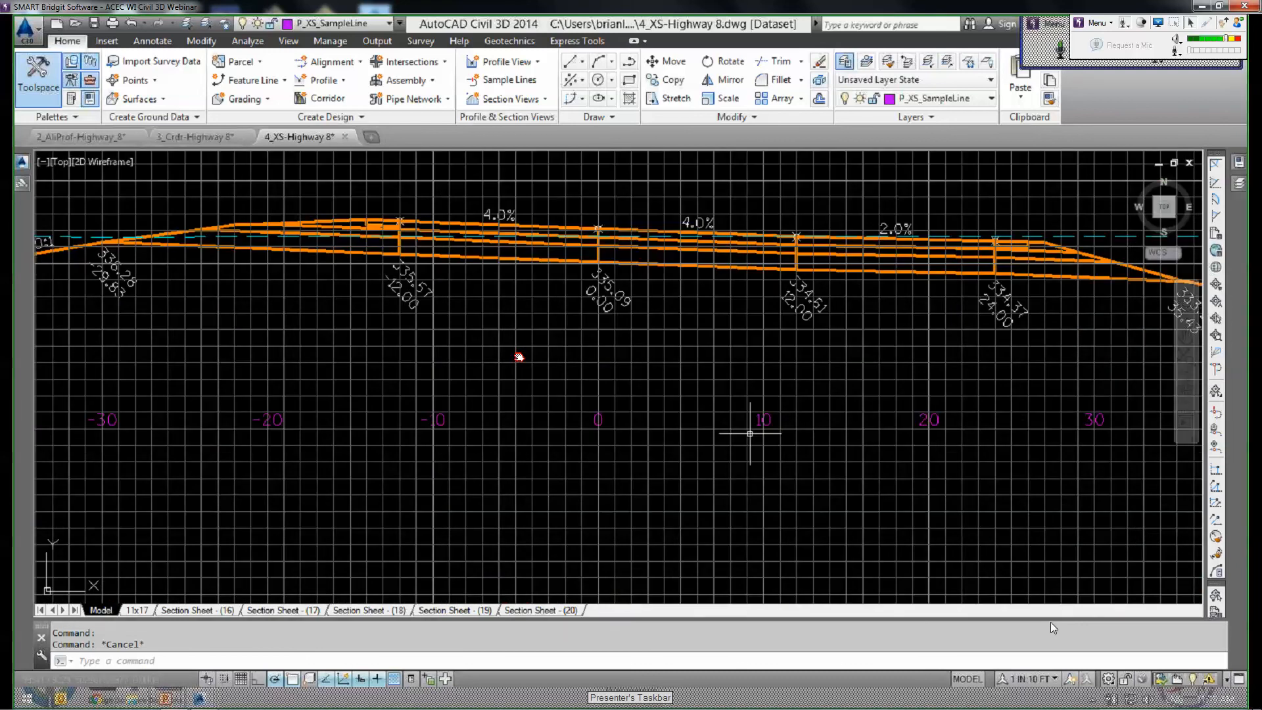
left_click(770, 406)
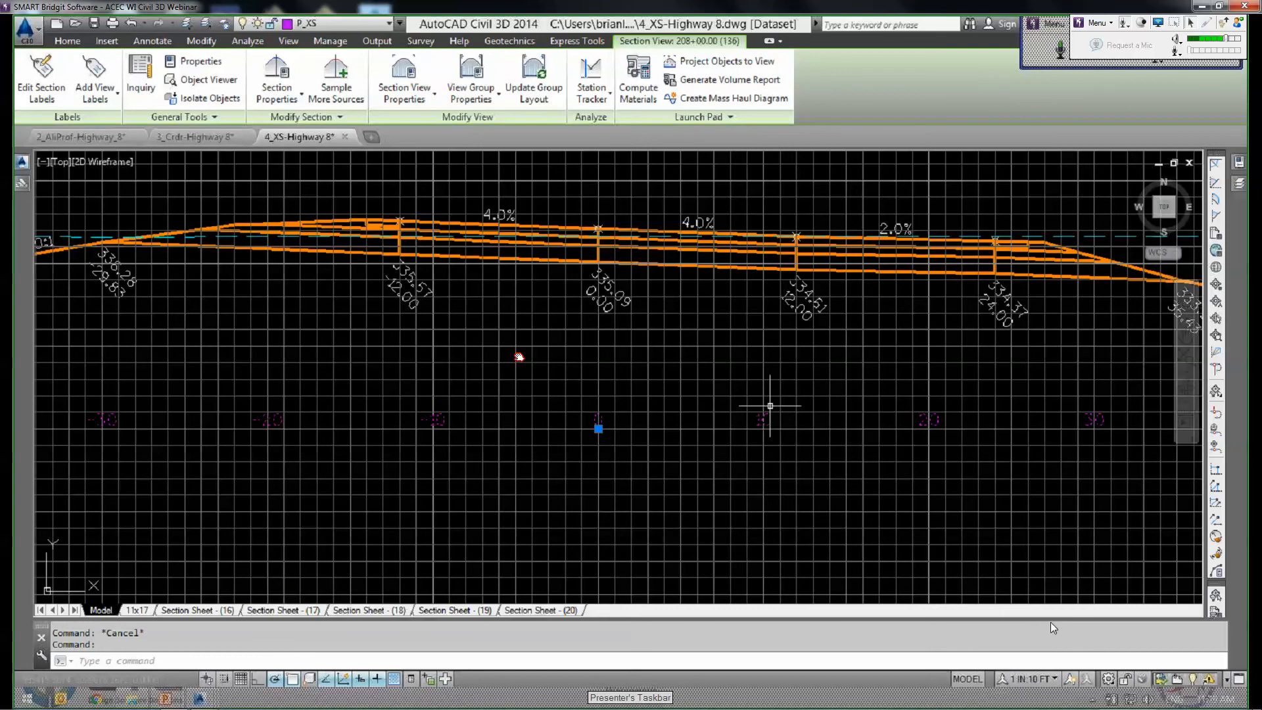
scroll(770, 406, "down", 5)
scroll(703, 380, "up", 3)
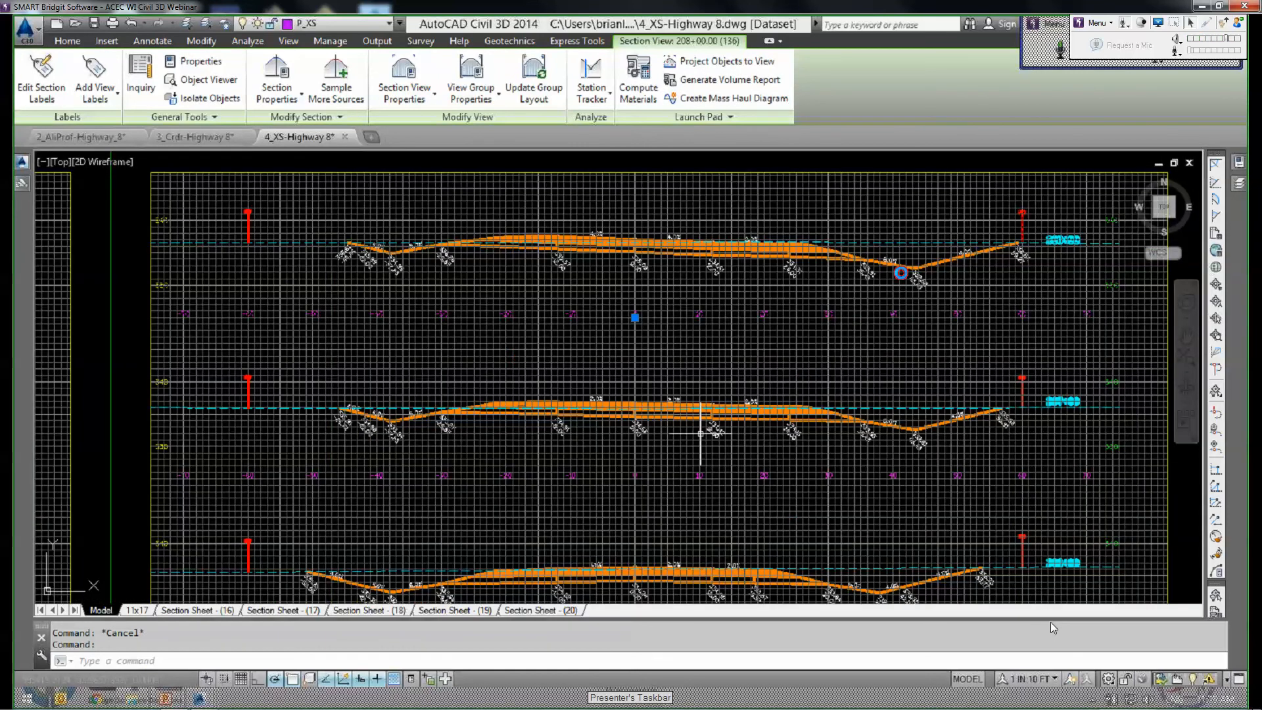
key("Escape")
Open the section view properties of the cross section at station 207+00.
scroll(803, 392, "up", 4)
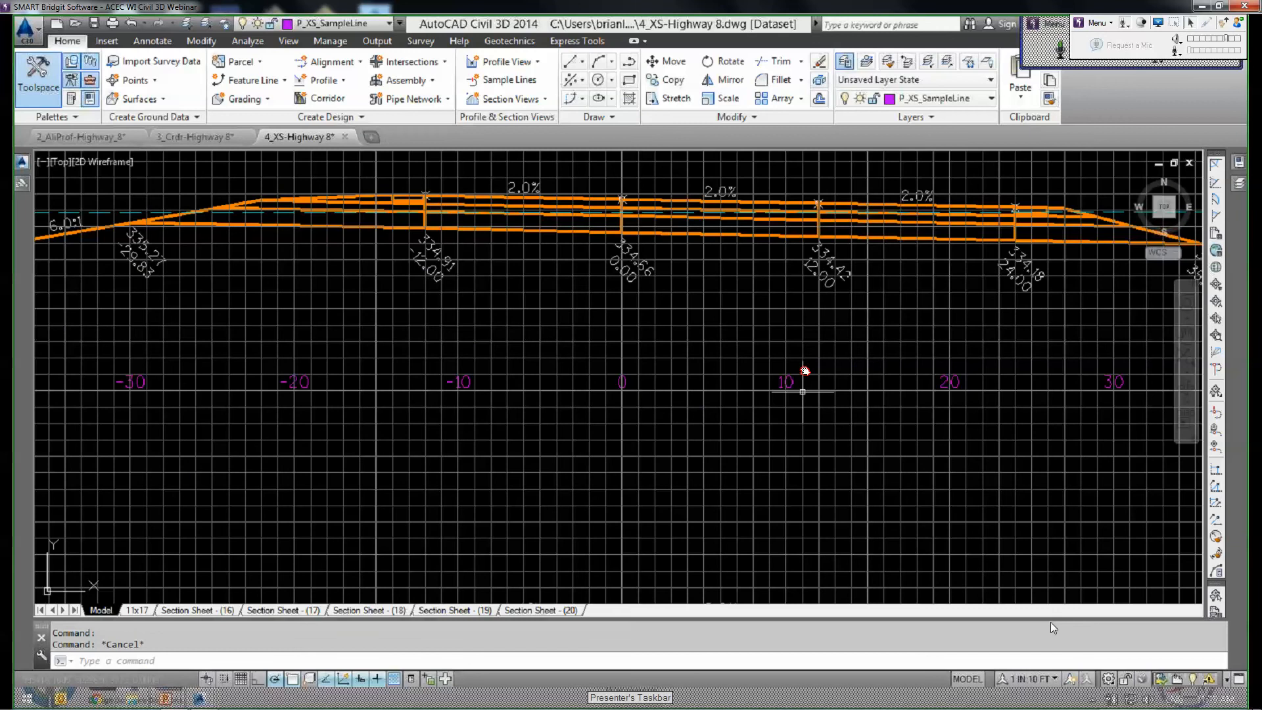
left_click(795, 387)
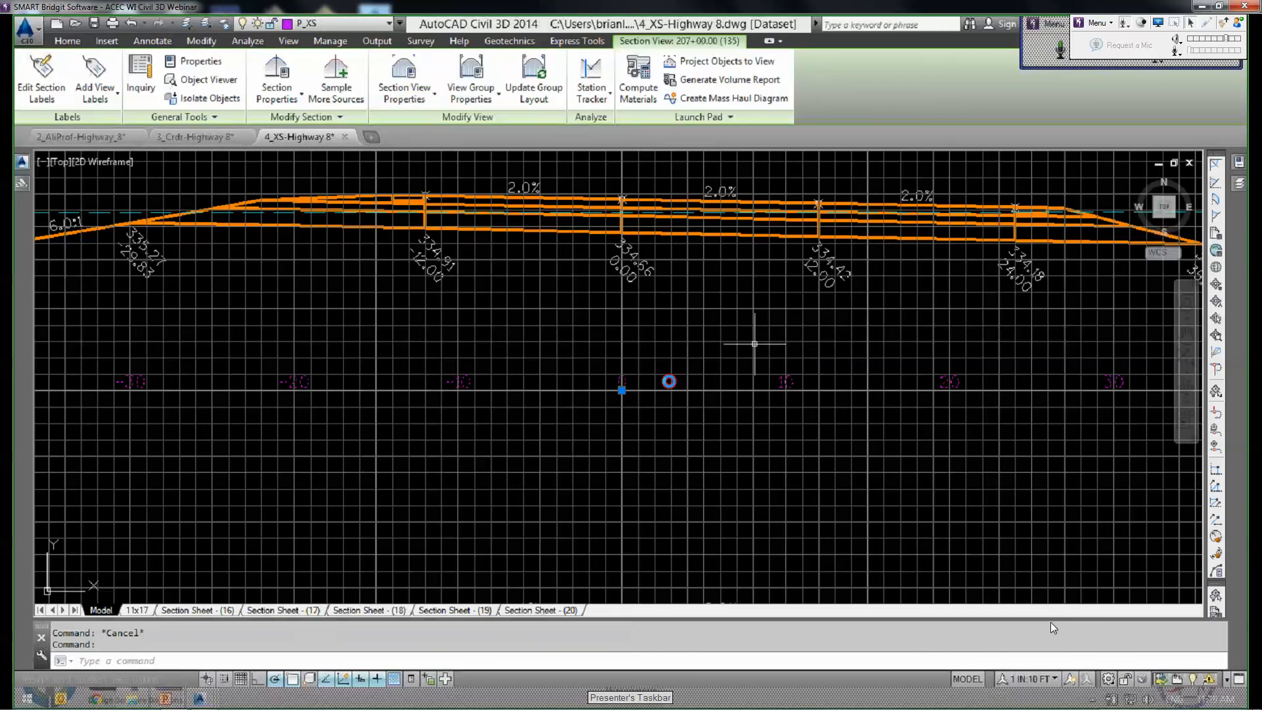
scroll(755, 343, "down", 1)
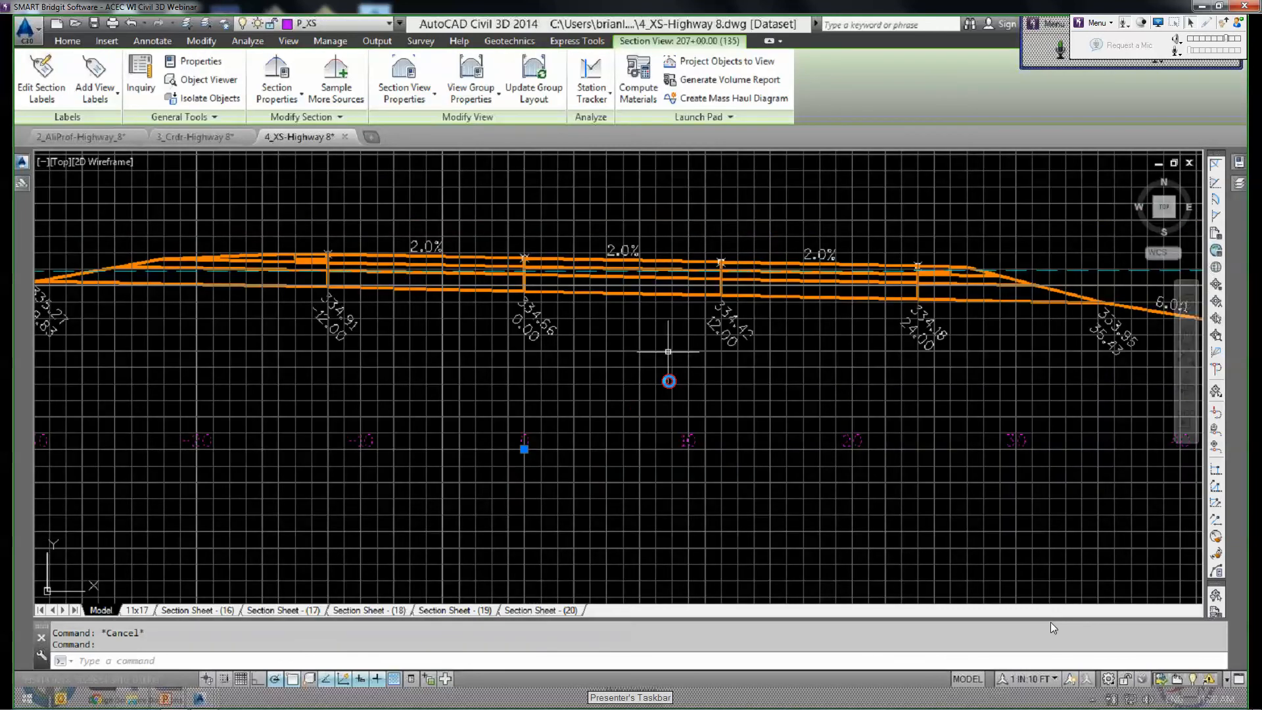
scroll(660, 372, "down", 1)
right_click(716, 529)
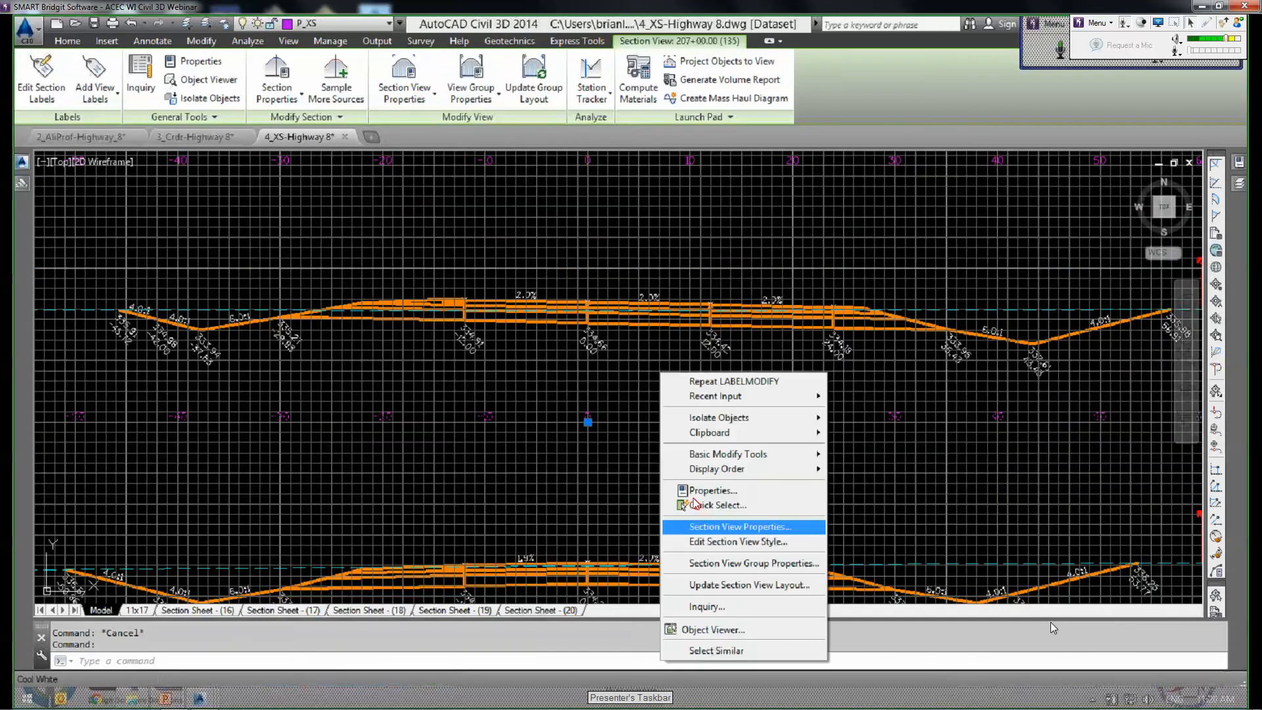
left_click(716, 526)
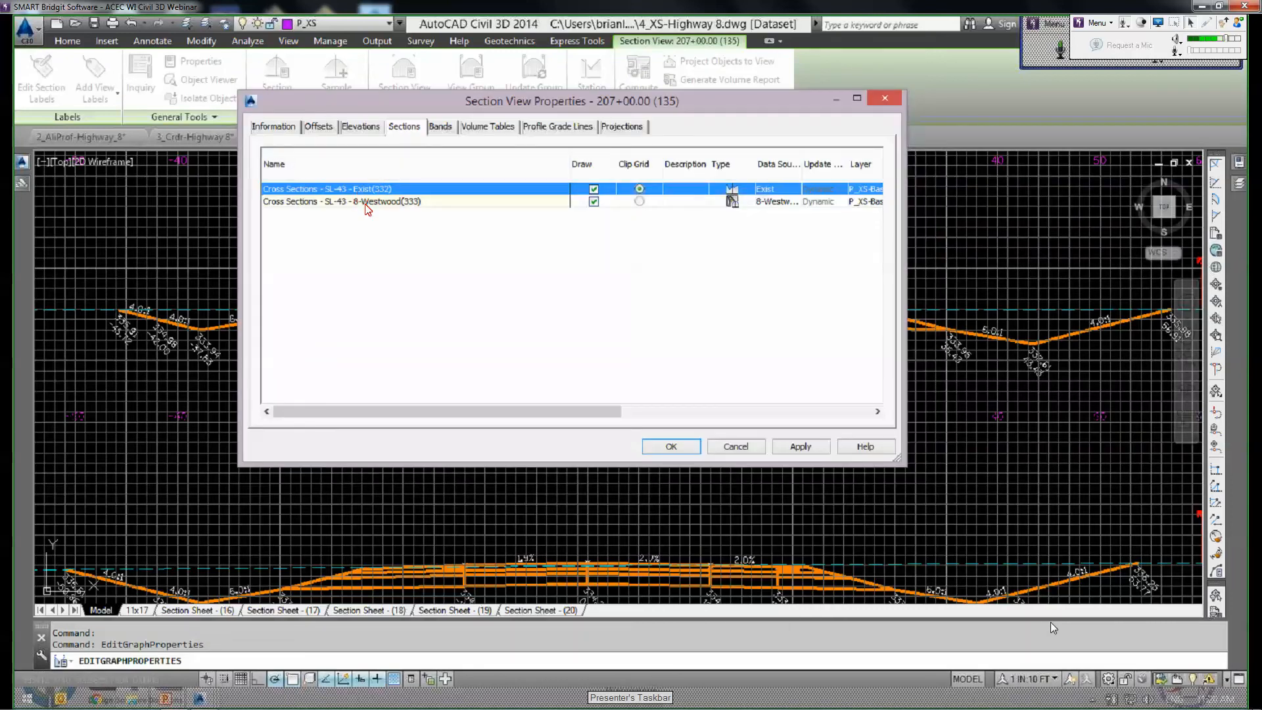
Check the code set style assigned to the 8-Westwood corridor section, narrowing the columns to read it, and leave it unchanged.
left_click(385, 203)
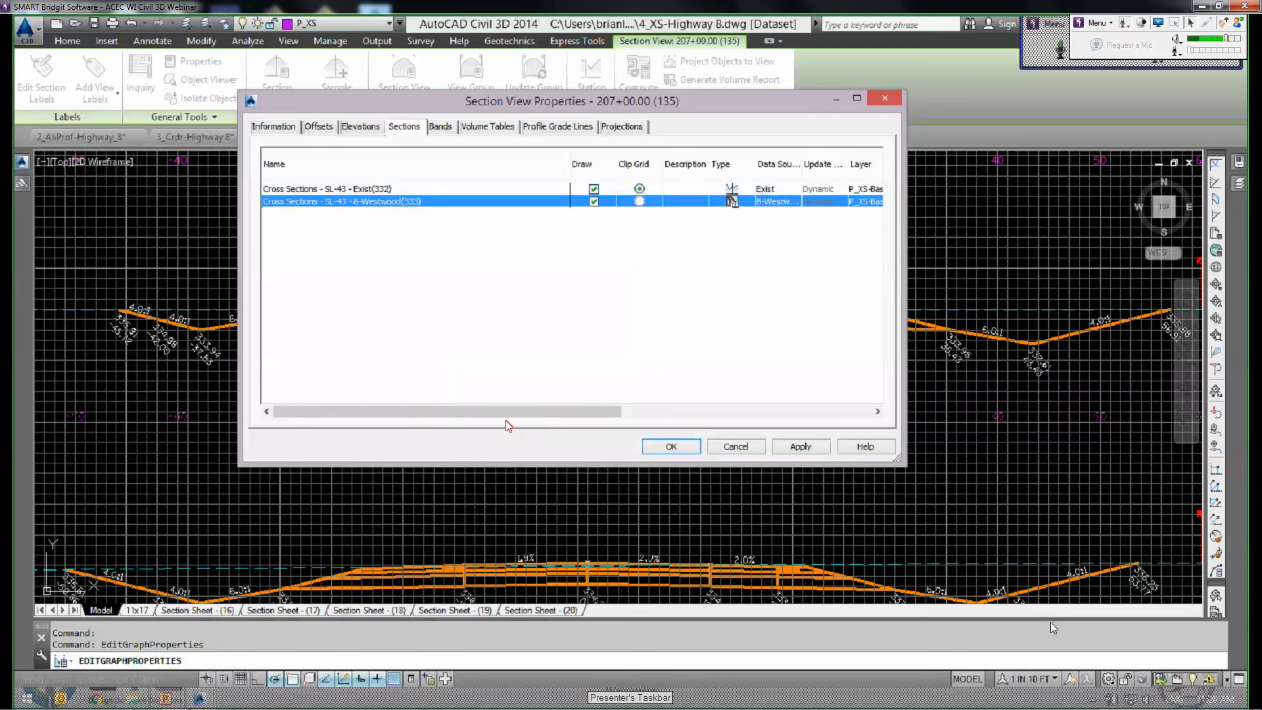
left_click_drag(506, 413, 593, 413)
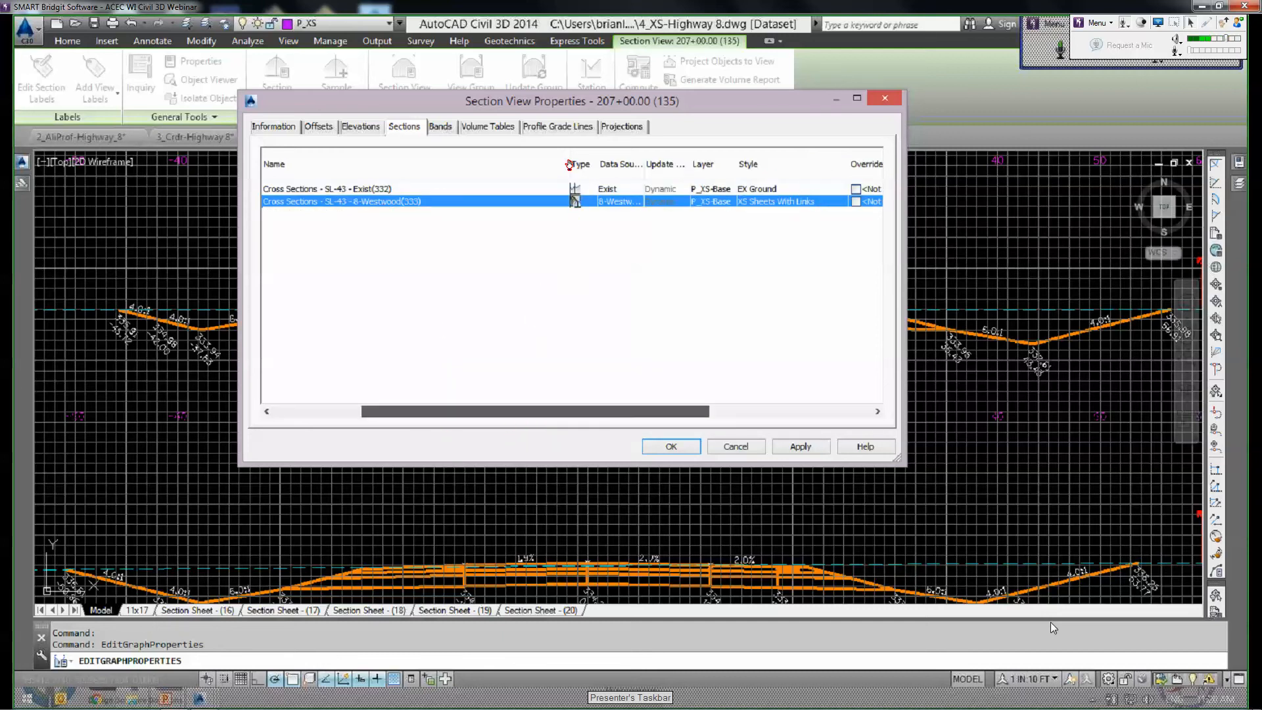
left_click_drag(570, 165, 502, 172)
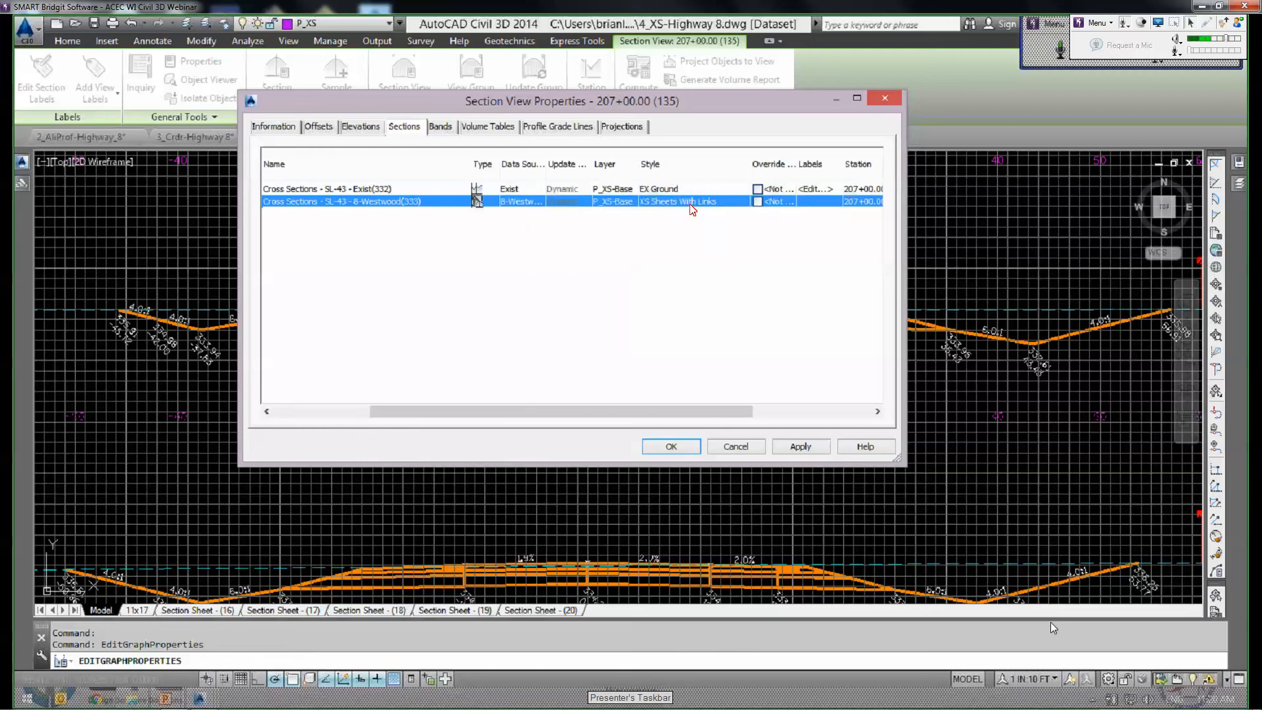
left_click(700, 202)
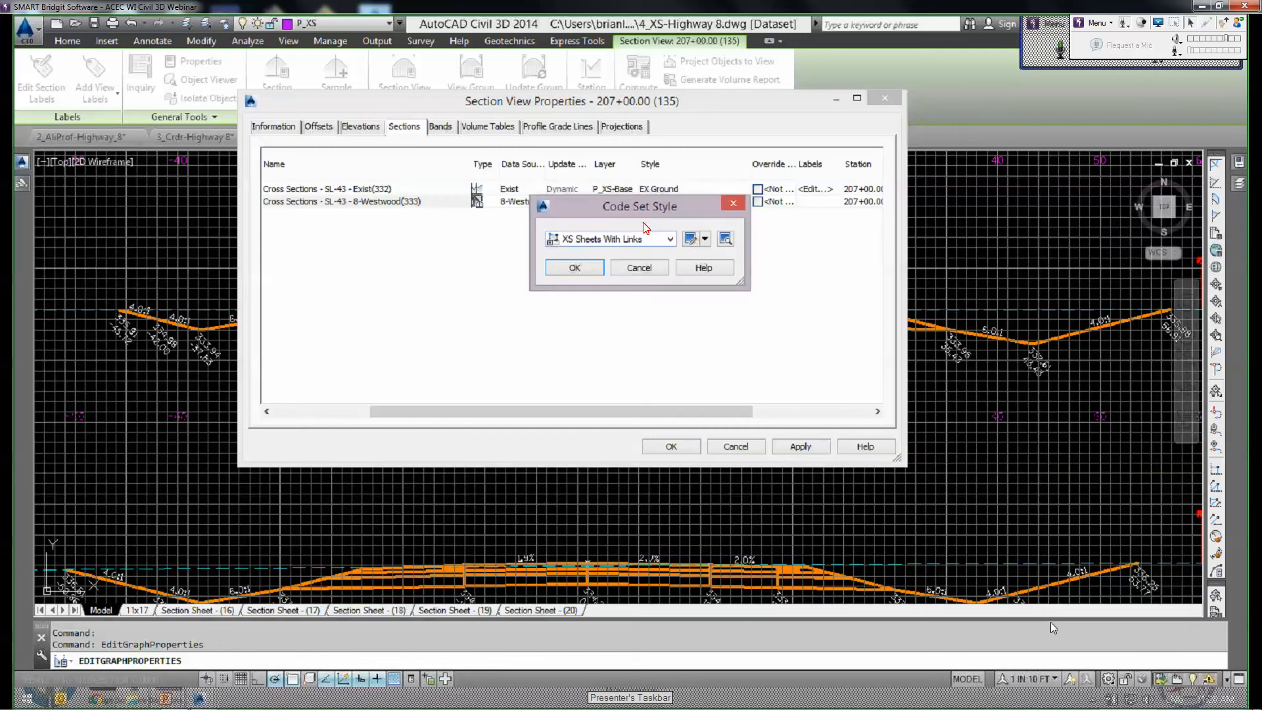
left_click(652, 274)
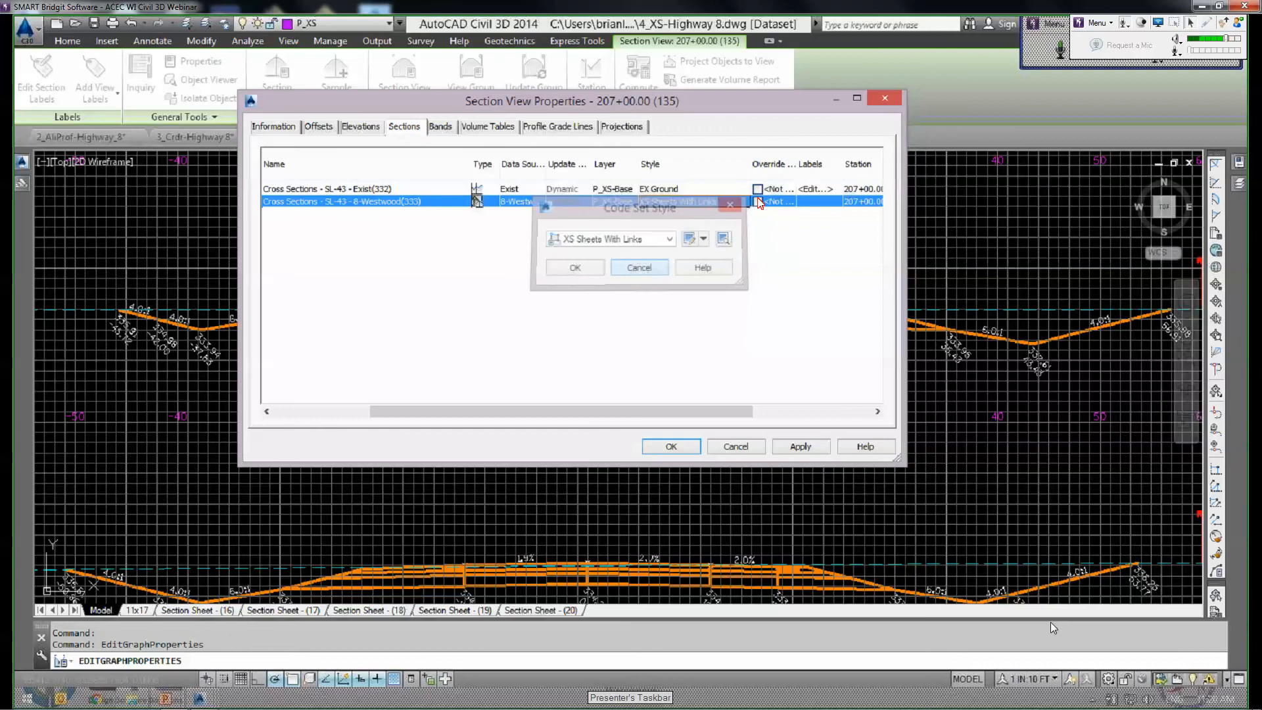
Override the 8-Westwood section's code set style with XS Sheets With Links and make a copy of that style for editing.
left_click(758, 201)
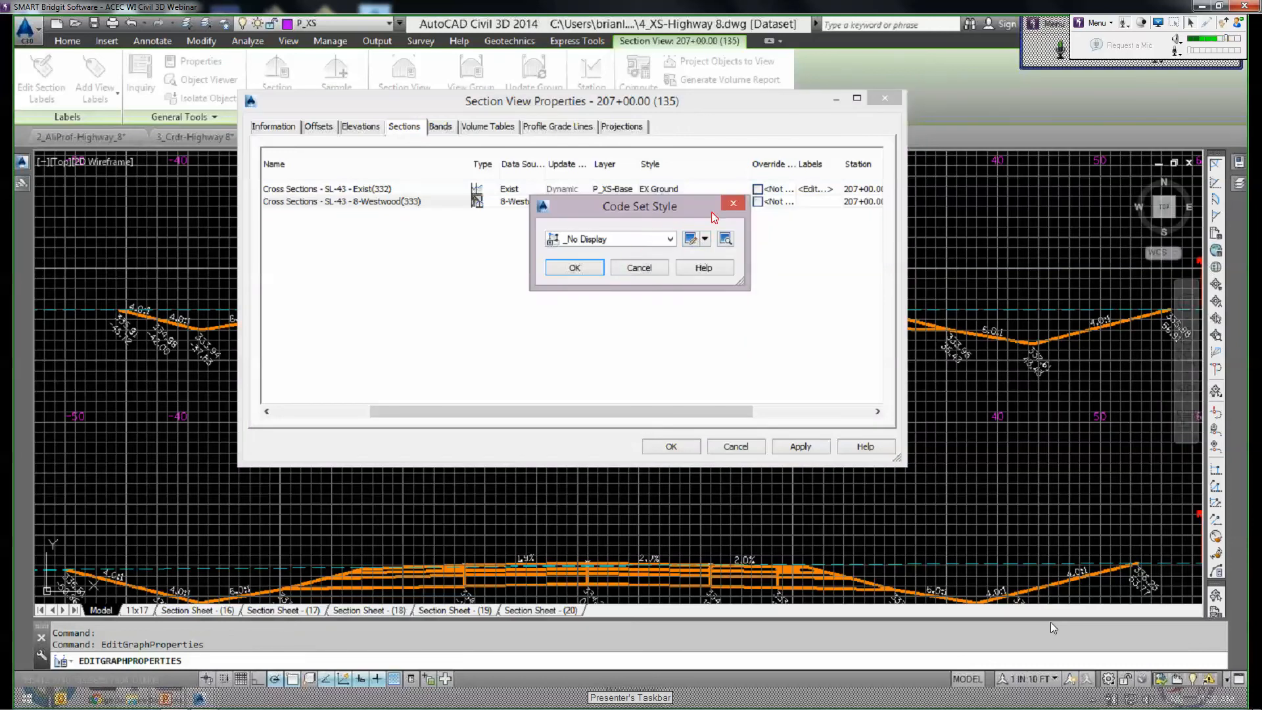
left_click(553, 287)
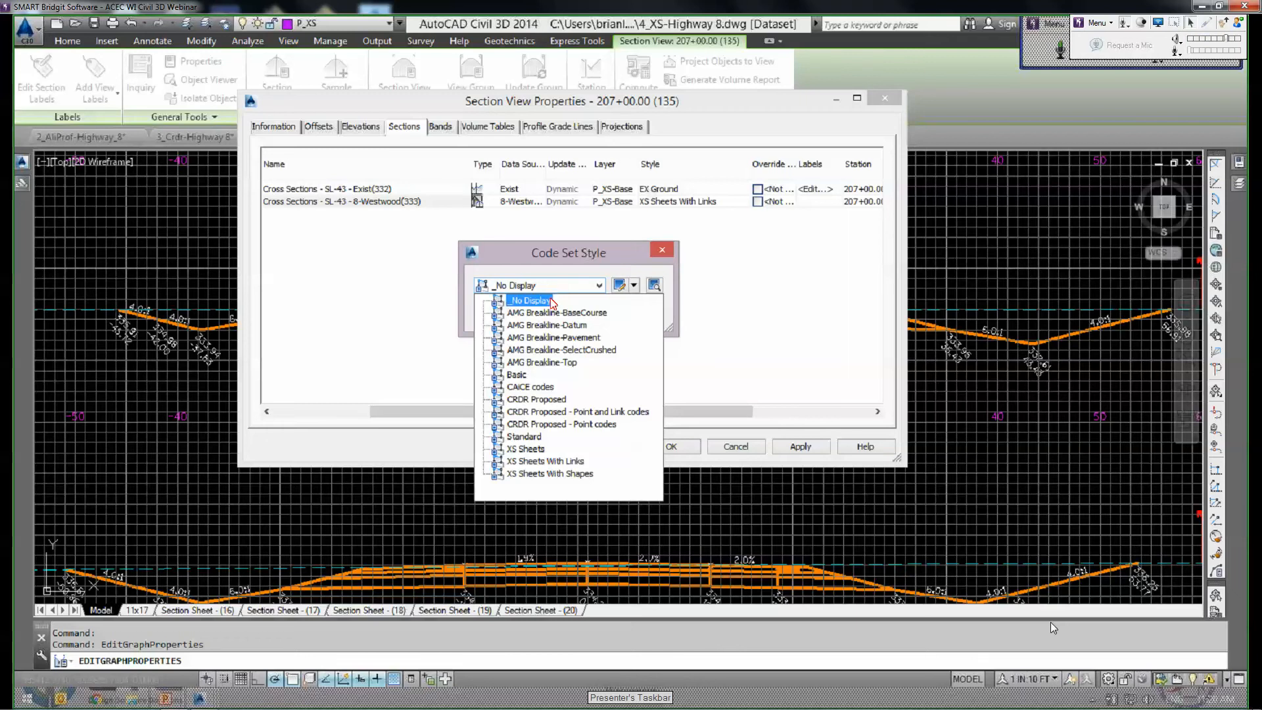
left_click(539, 463)
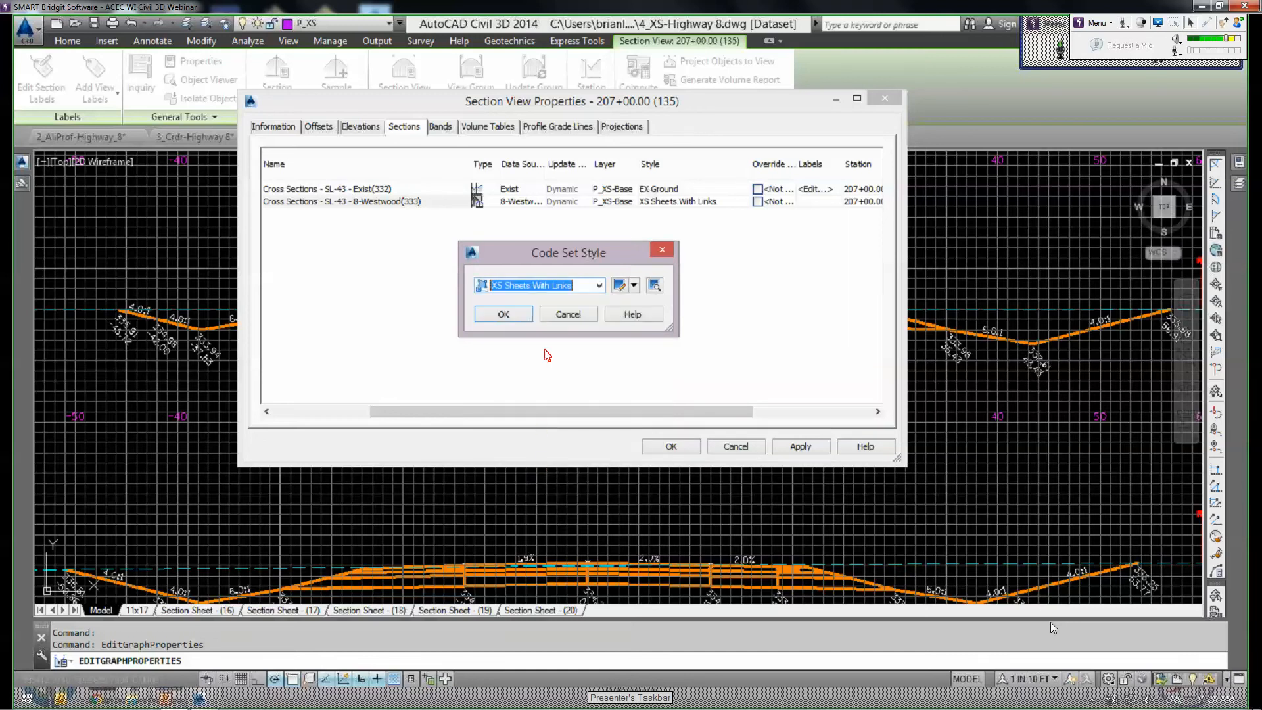
left_click(635, 285)
left_click(671, 320)
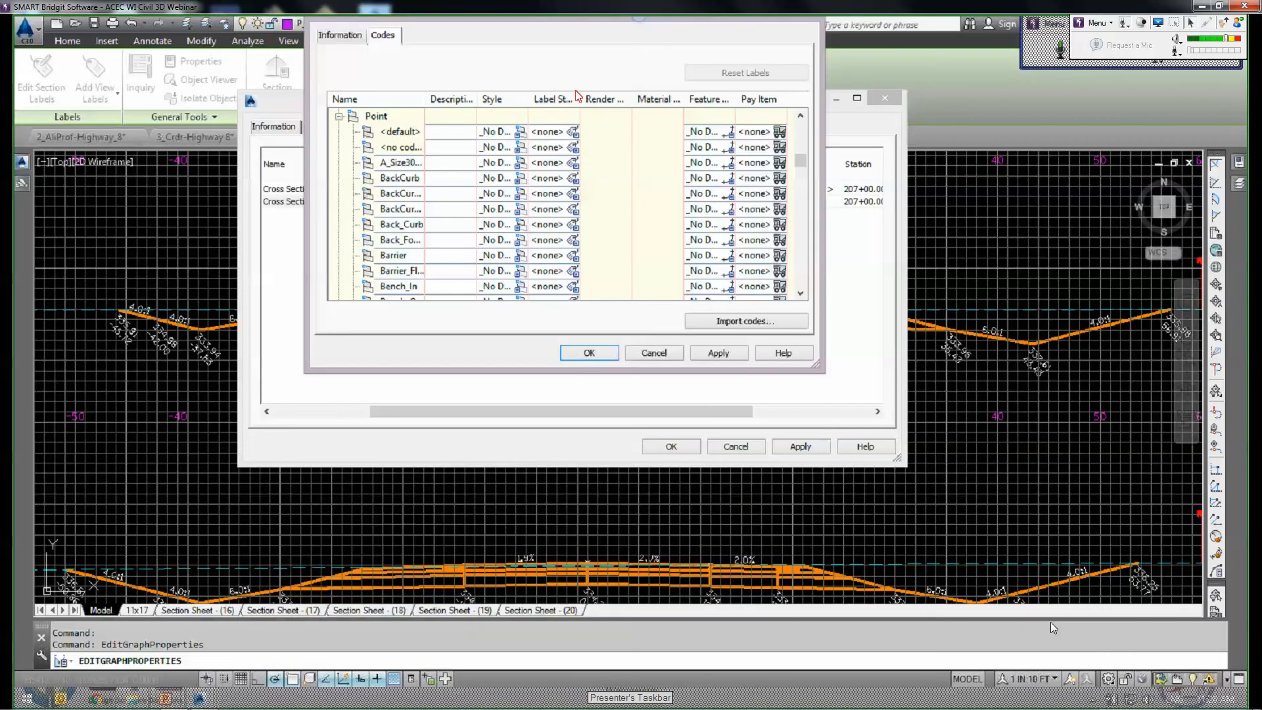
Enlarge the copied code set style's code list and collapse its Link codes, leaving the Point codes expanded.
left_click_drag(566, 114, 639, 17)
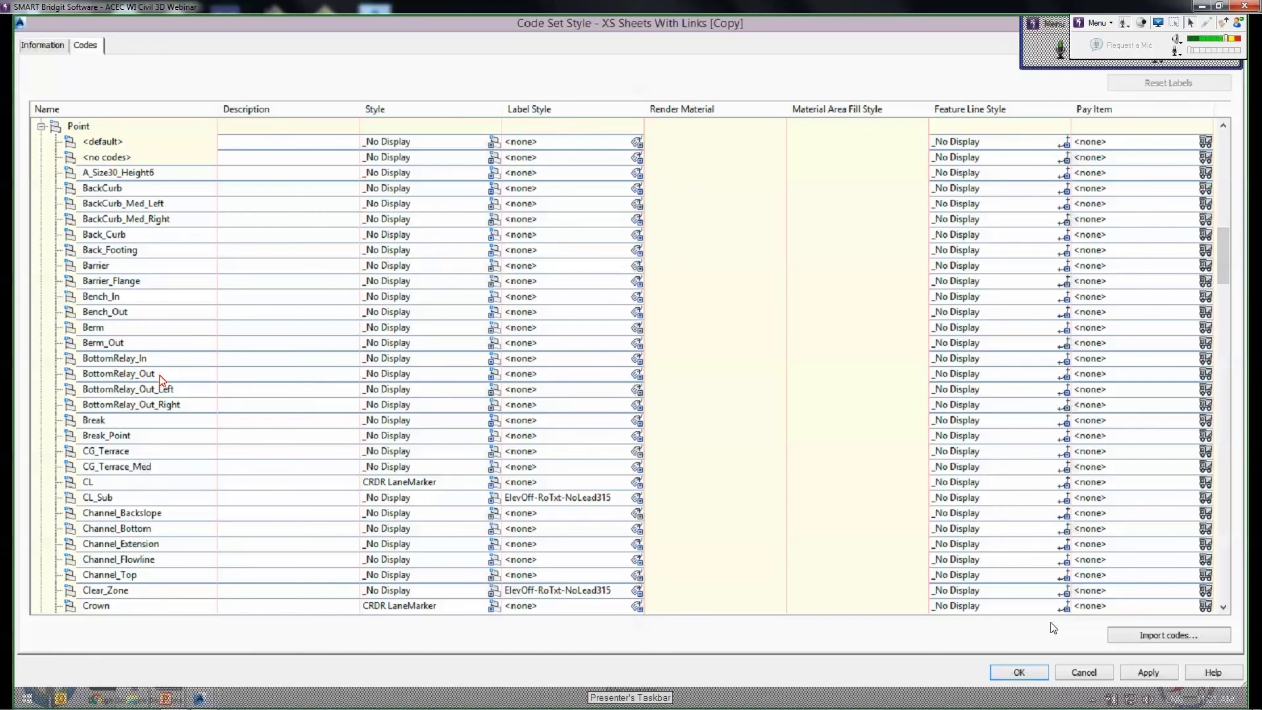
scroll(161, 379, "down", 20)
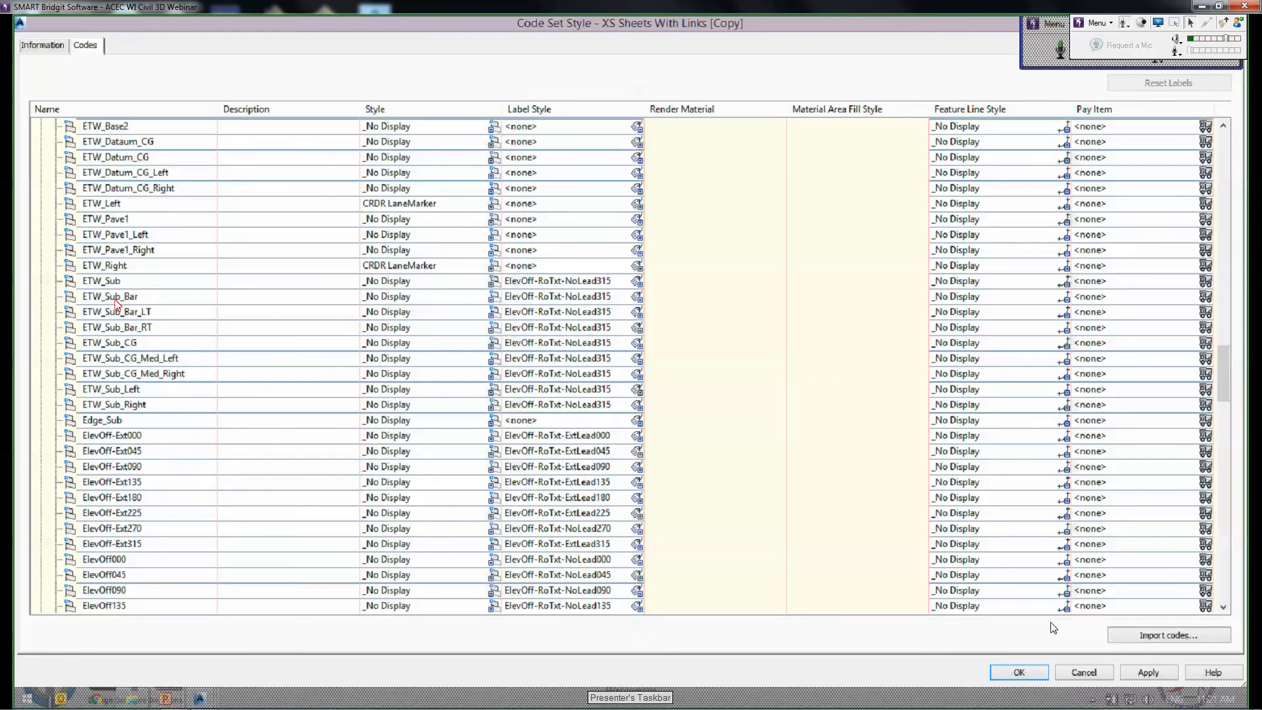
scroll(98, 266, "up", 15)
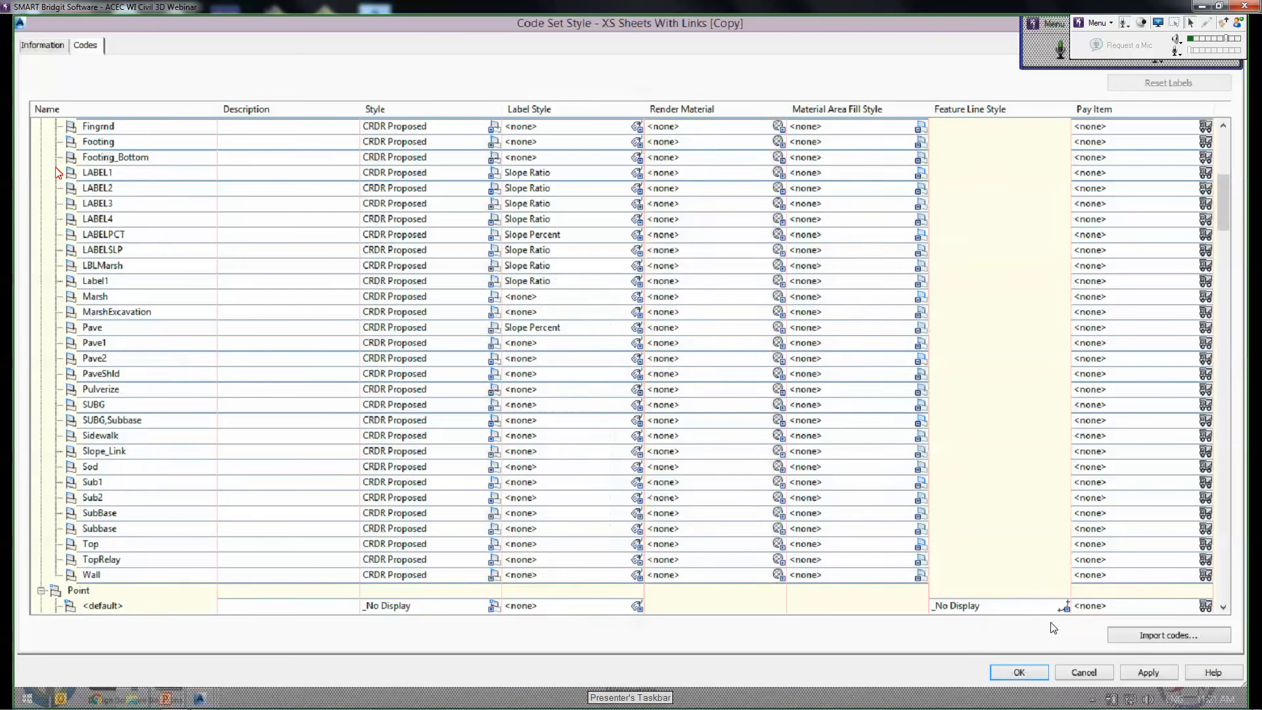
scroll(44, 131, "up", 10)
left_click(41, 126)
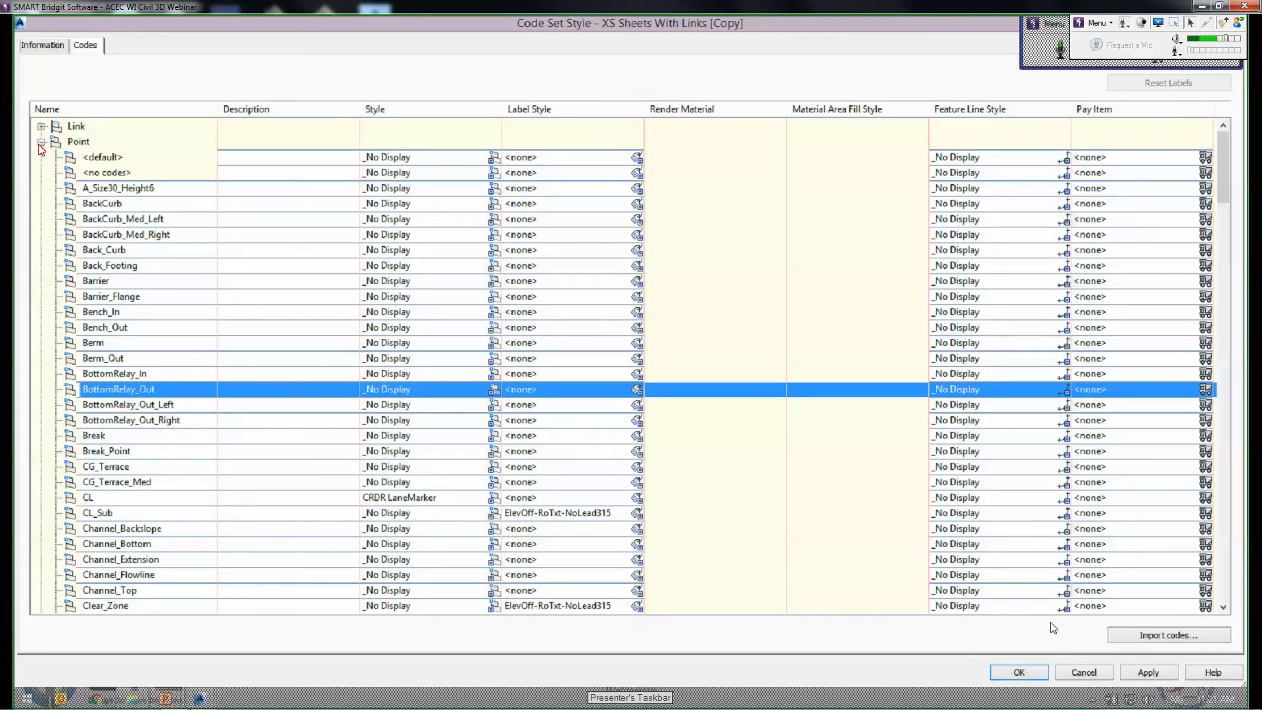
Assign label style ElevOff-RoTxt-NoLead225 to the point codes Cutout_Sub, Daylight, Daylight_Sub and Ditch_Point together.
scroll(281, 390, "down", 2)
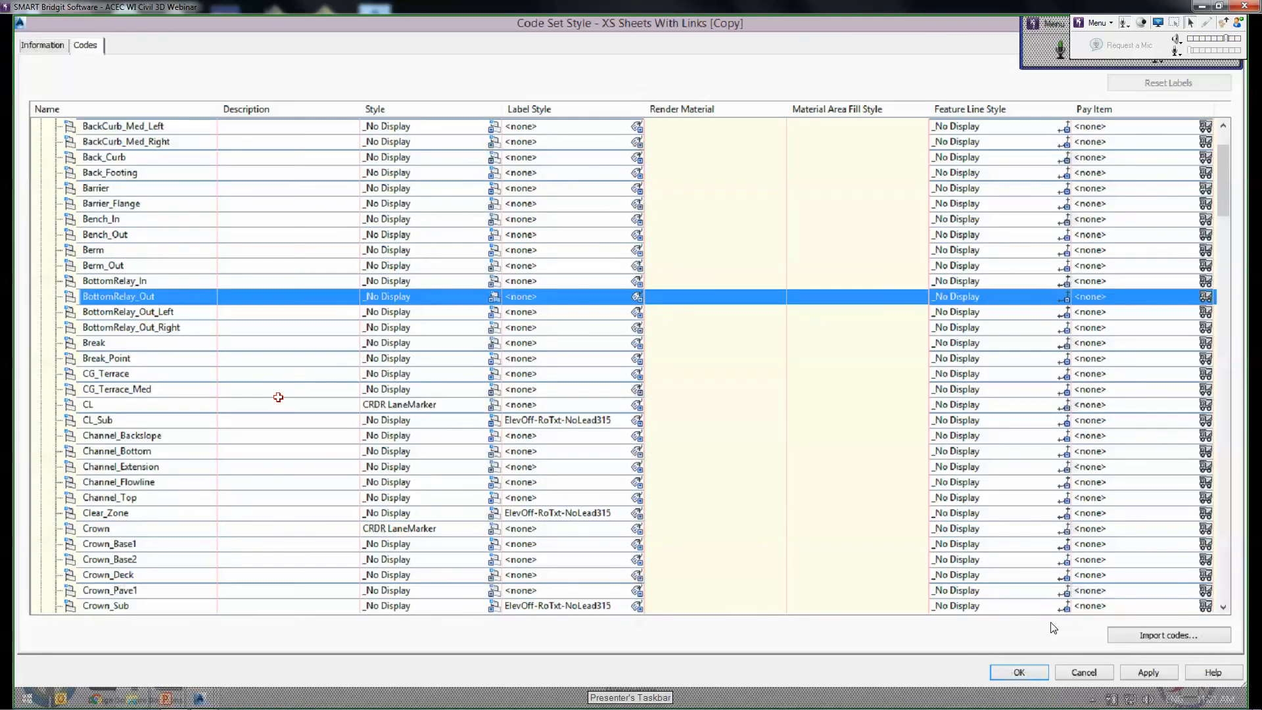
scroll(281, 403, "down", 6)
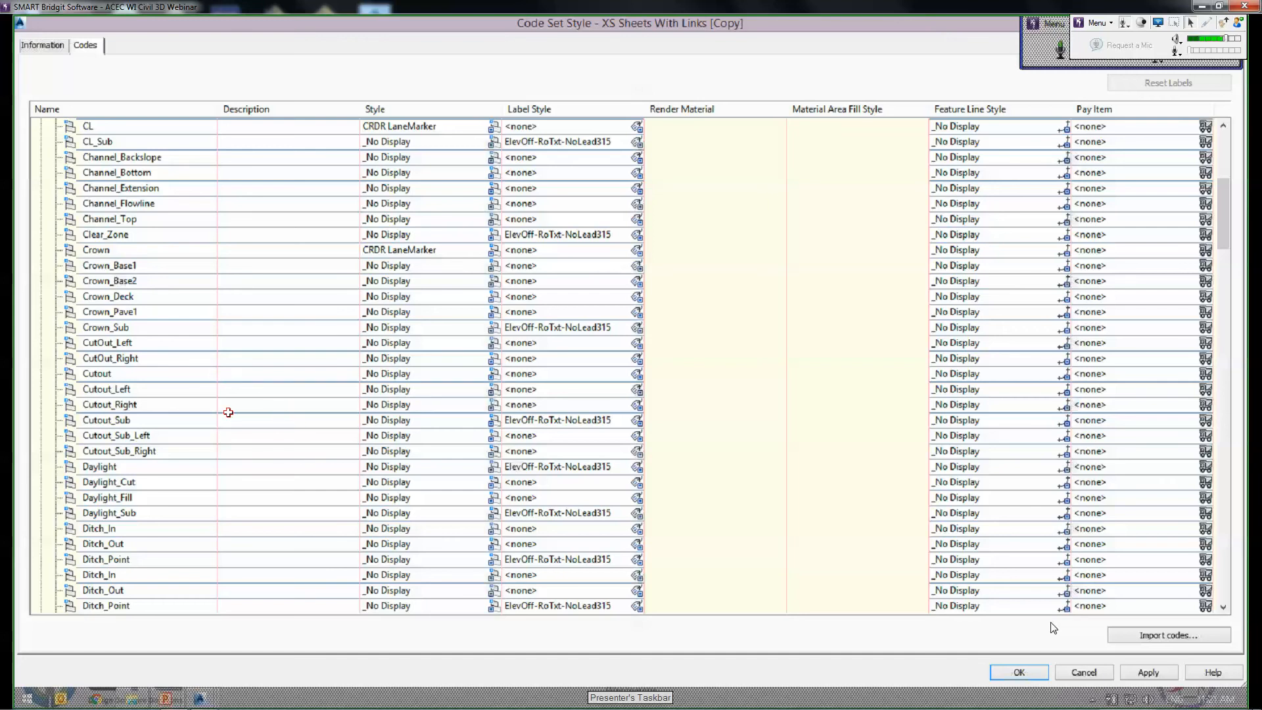
scroll(204, 422, "down", 1)
left_click(152, 375)
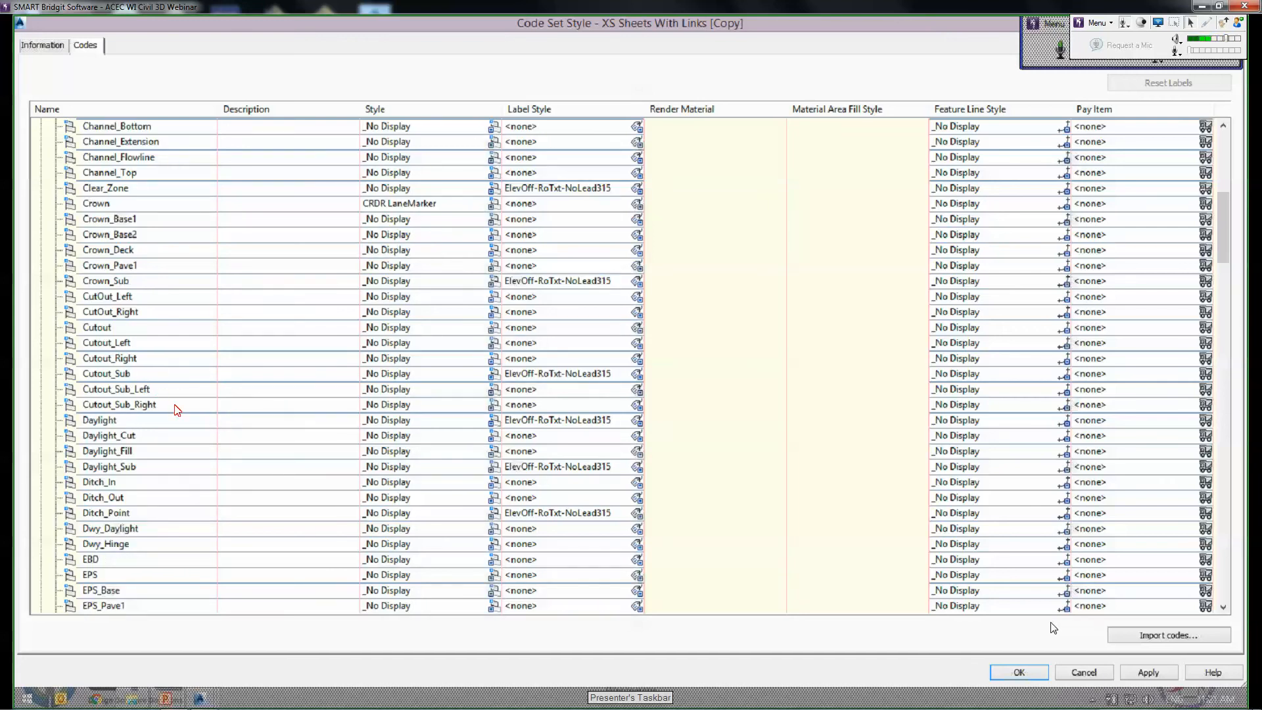
left_click(155, 420, "ctrl")
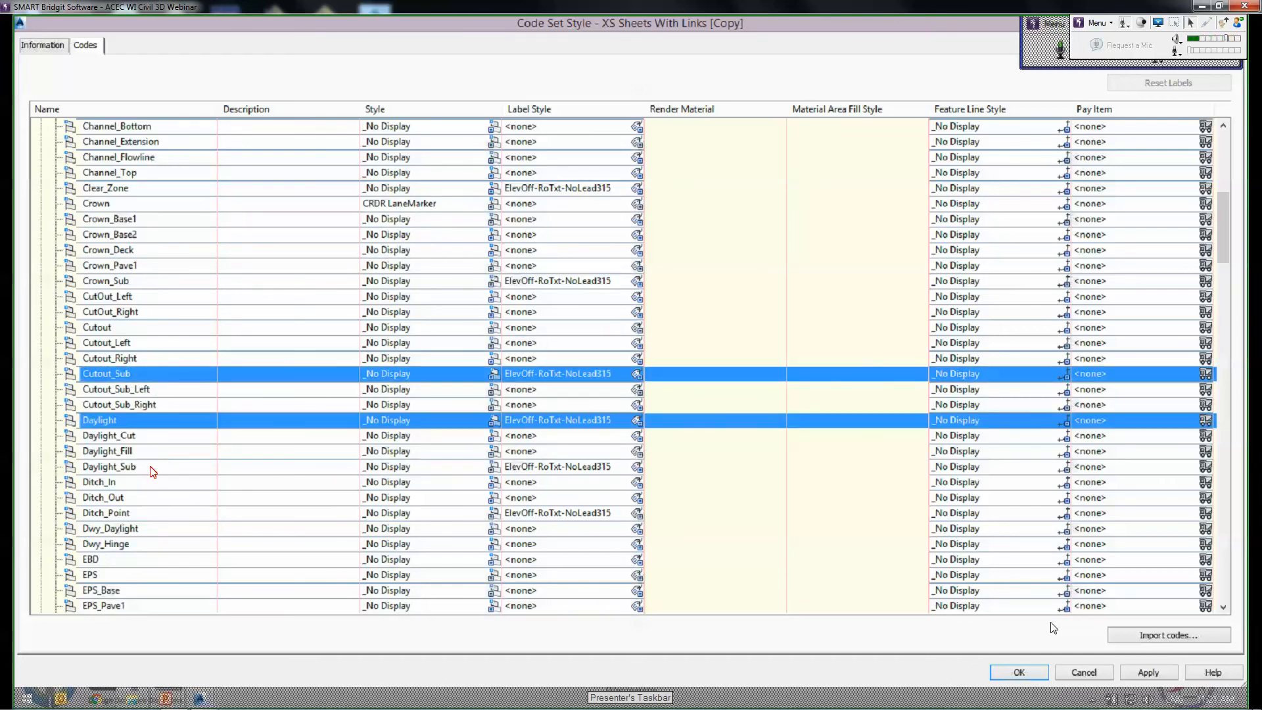
left_click(150, 466, "ctrl")
left_click(150, 512, "ctrl")
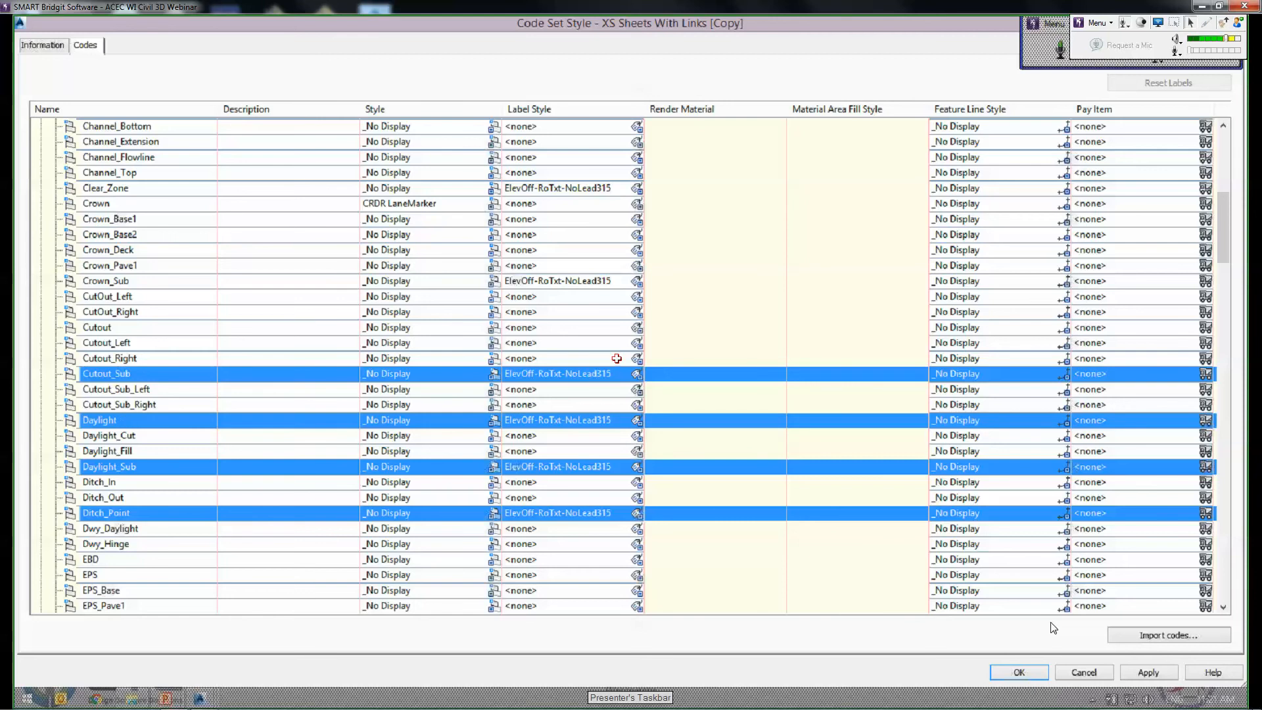
left_click(637, 375)
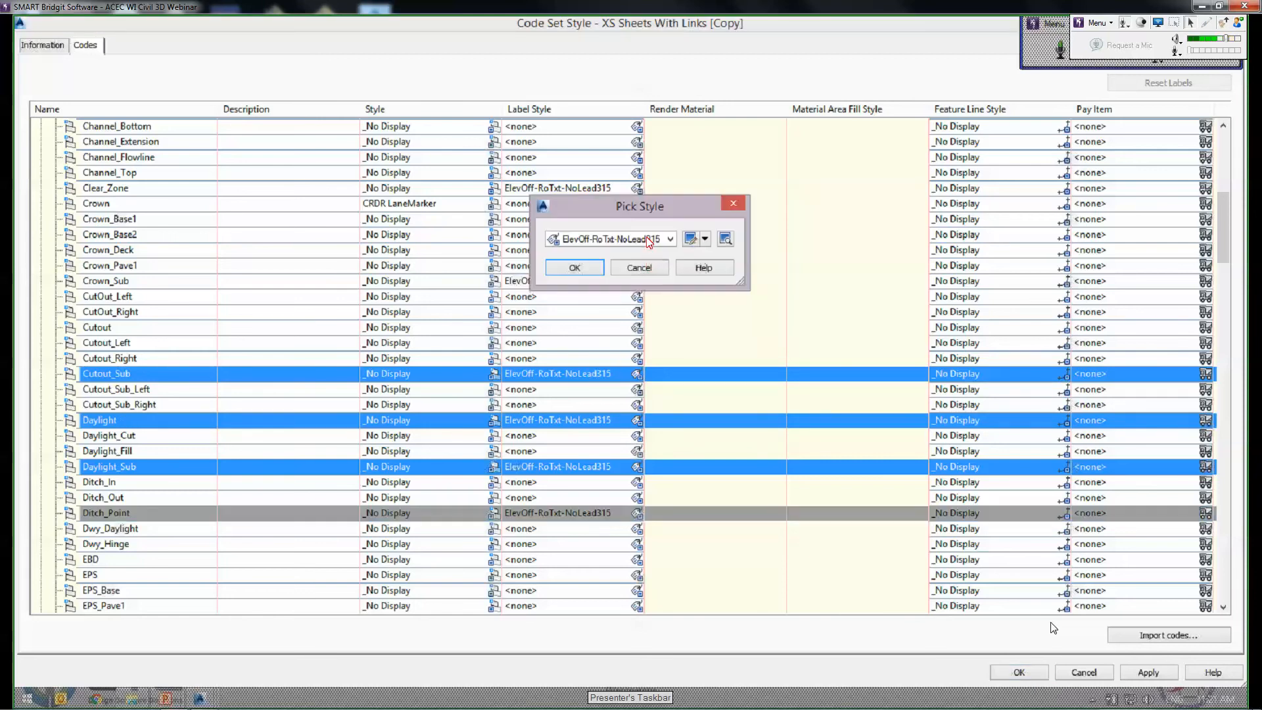
left_click(650, 241)
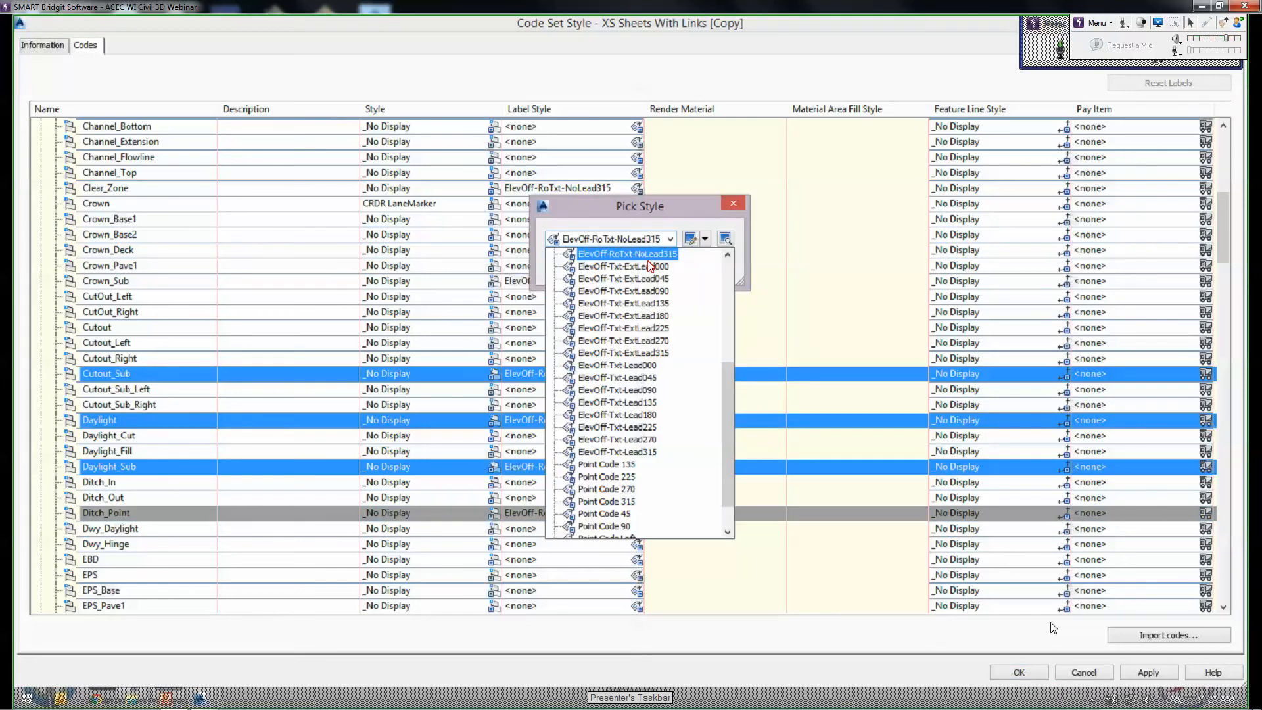
scroll(651, 267, "up", 2)
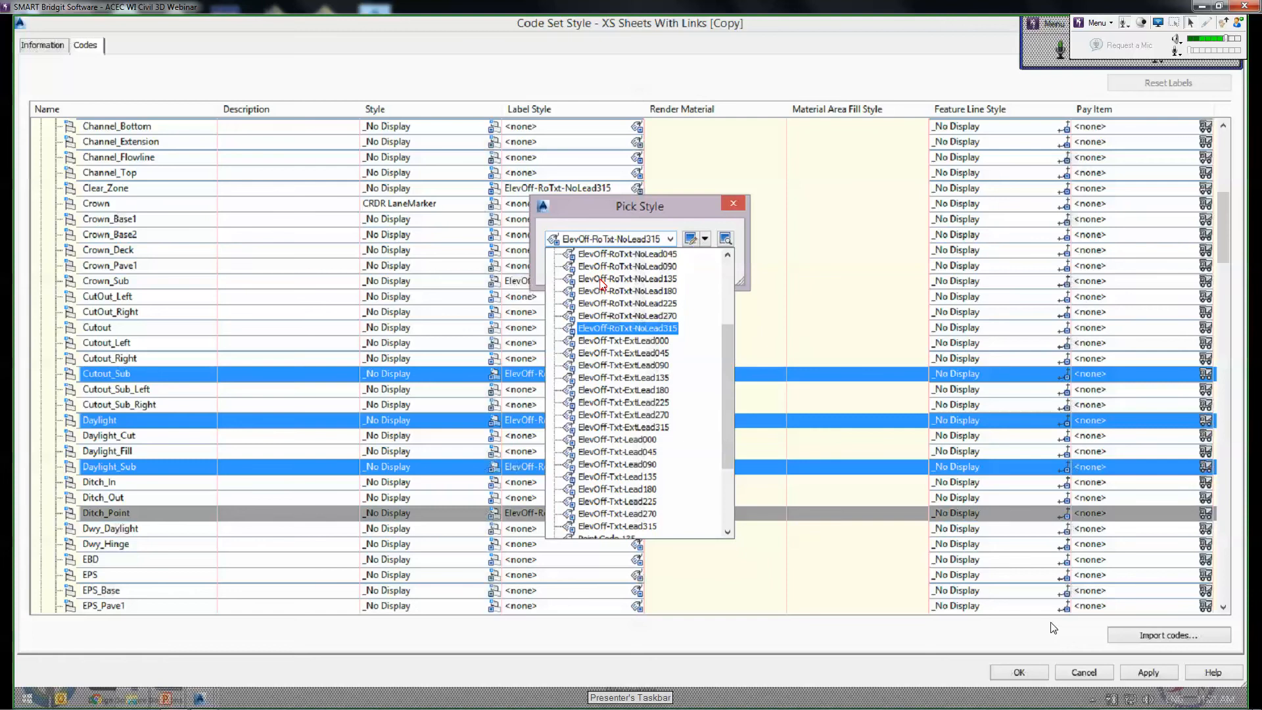
left_click(628, 303)
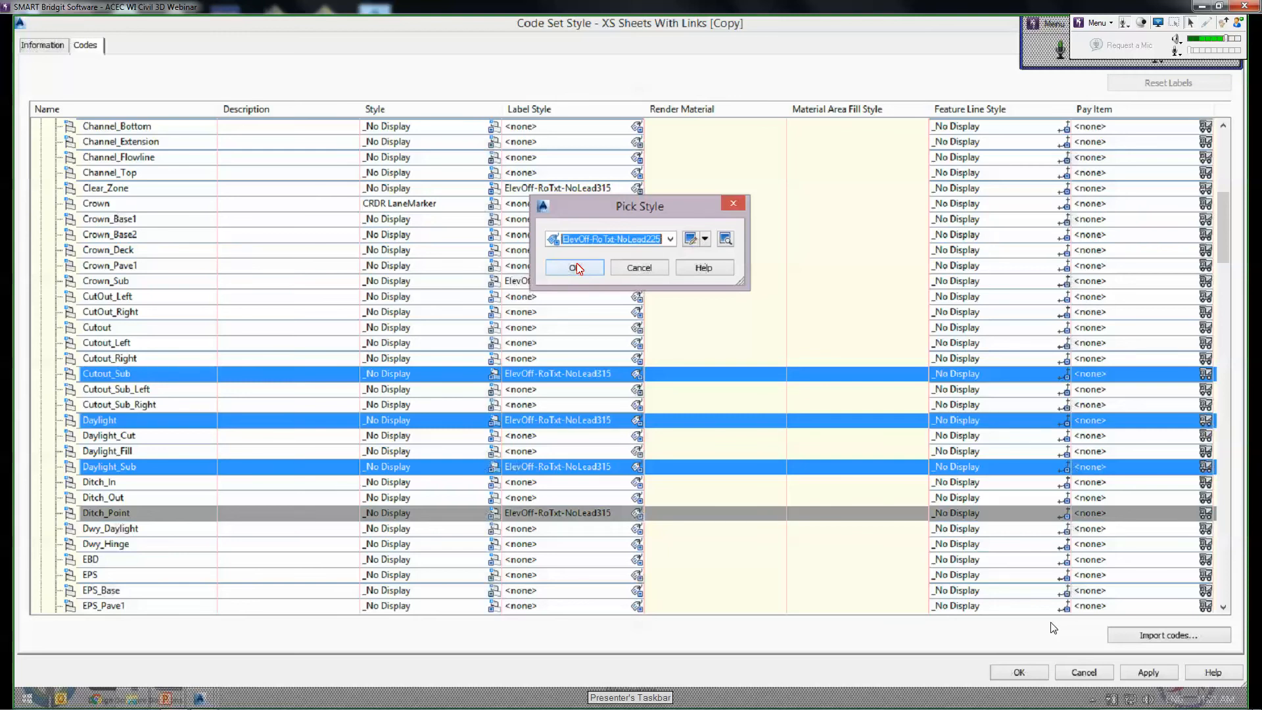
left_click(577, 267)
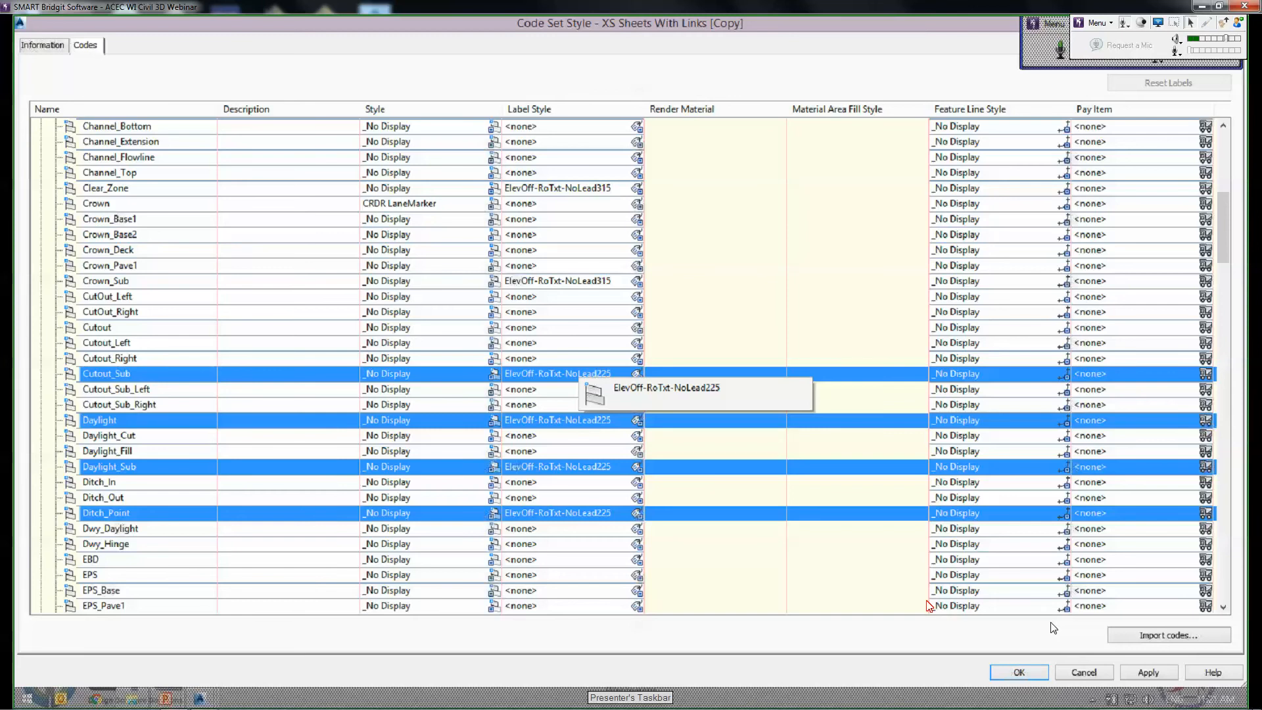
Save the copied code set style and apply it as the override for the corridor section in the 207+00 section view.
key("Return")
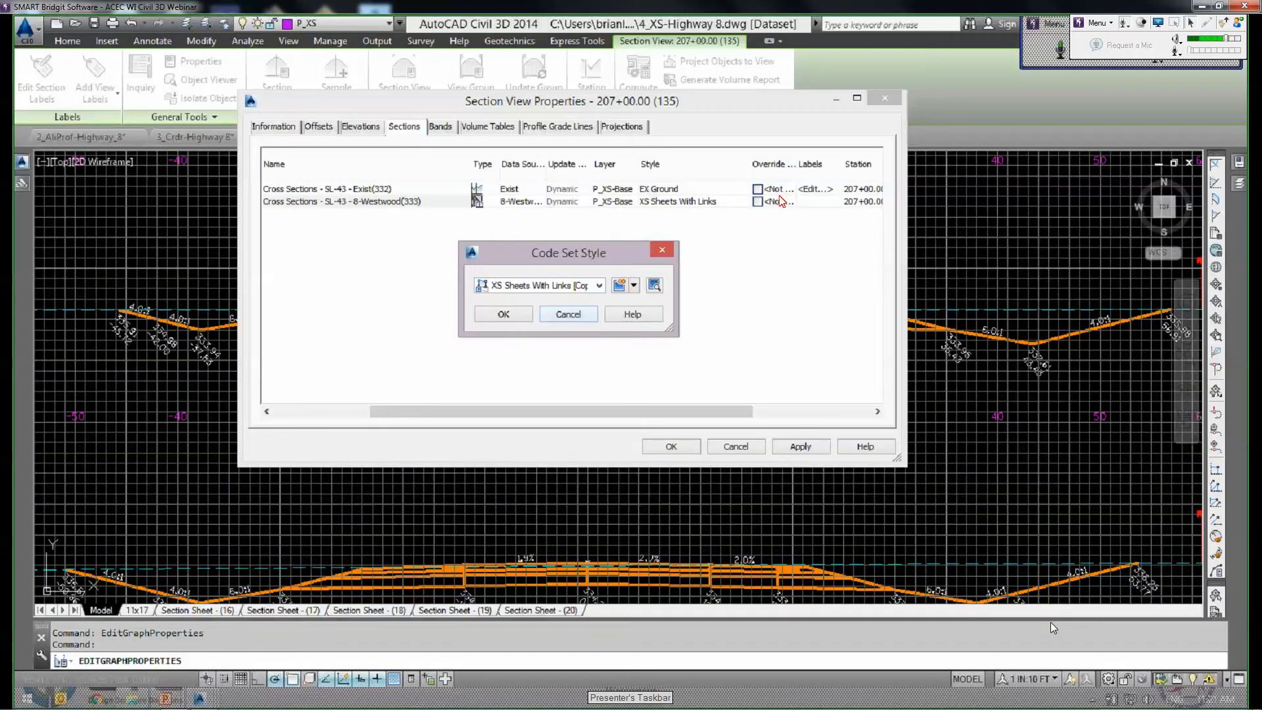
key("Return")
left_click(672, 447)
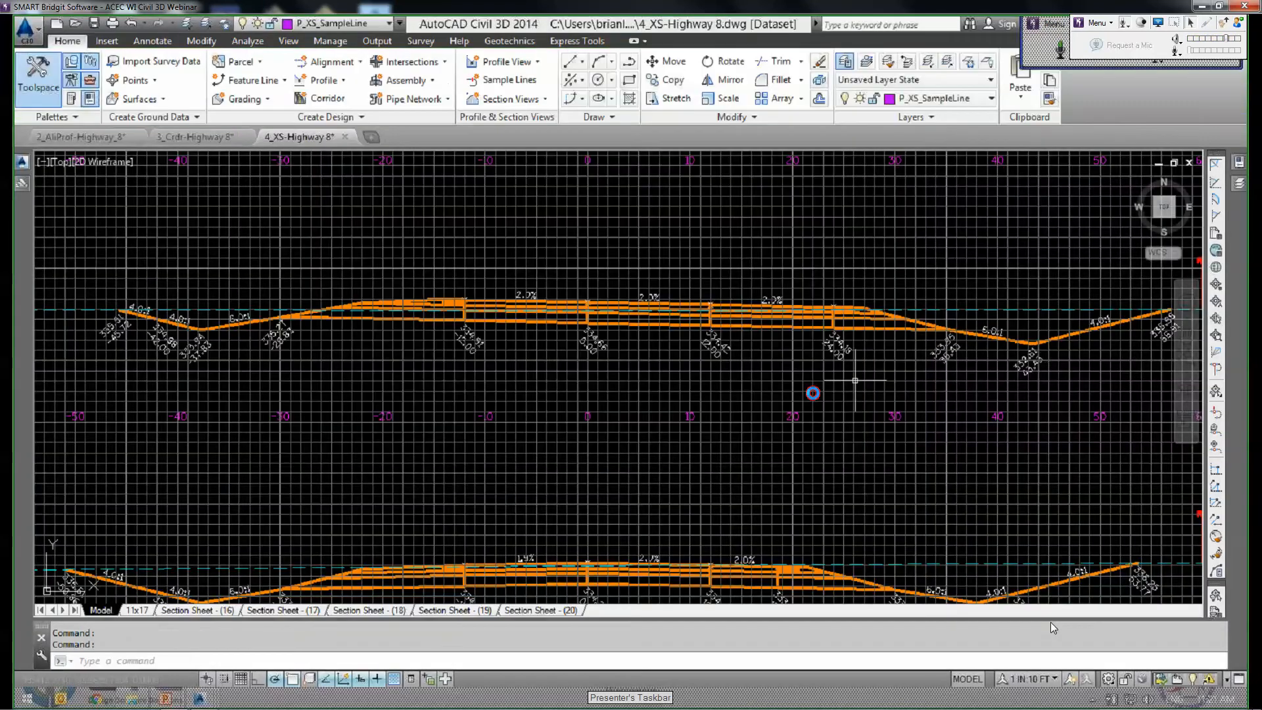
Examine the orientation of the elevation and offset labels along the side slopes of the 207+00 cross section.
middle_click_drag(980, 386, 472, 381)
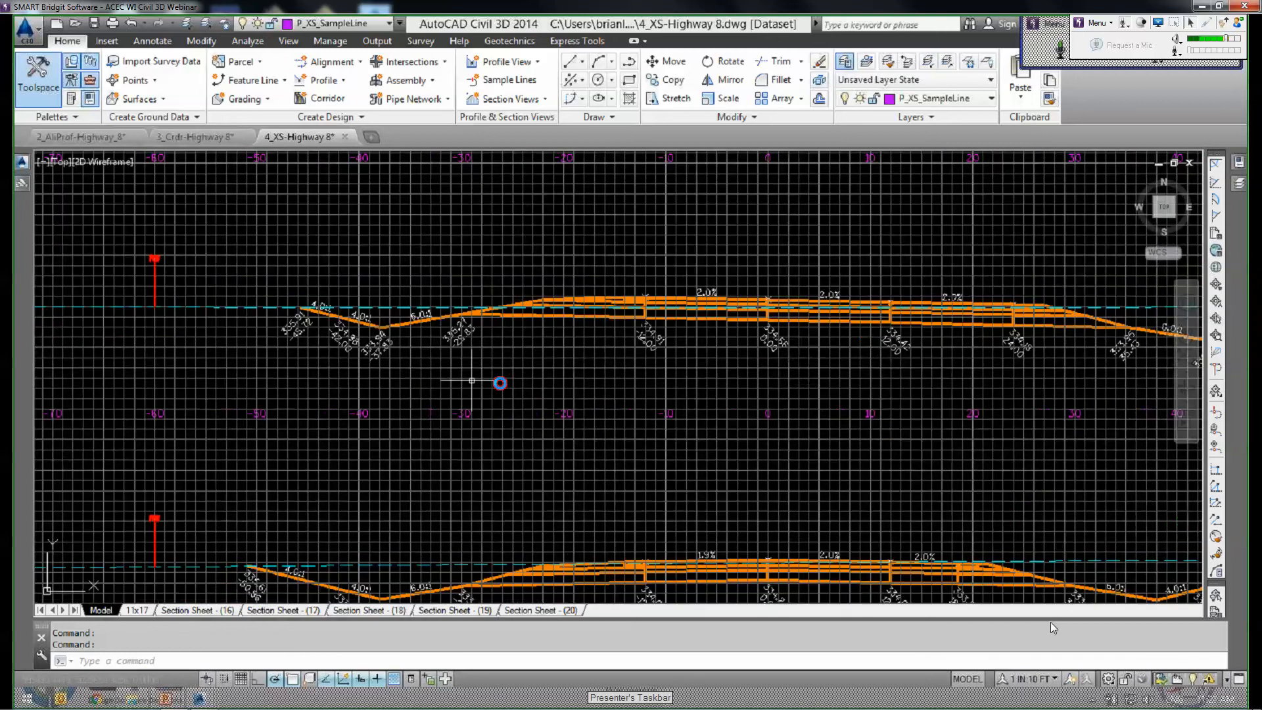
scroll(347, 379, "up", 4)
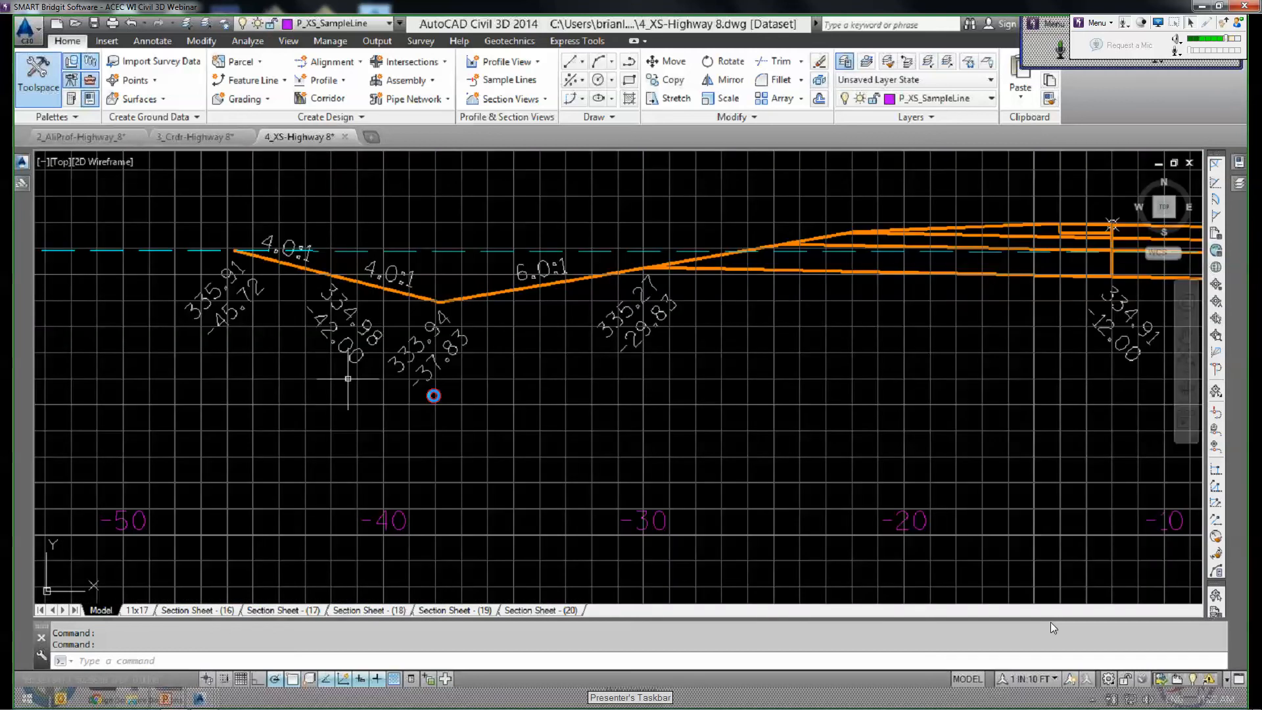
middle_click_drag(348, 378, 504, 363)
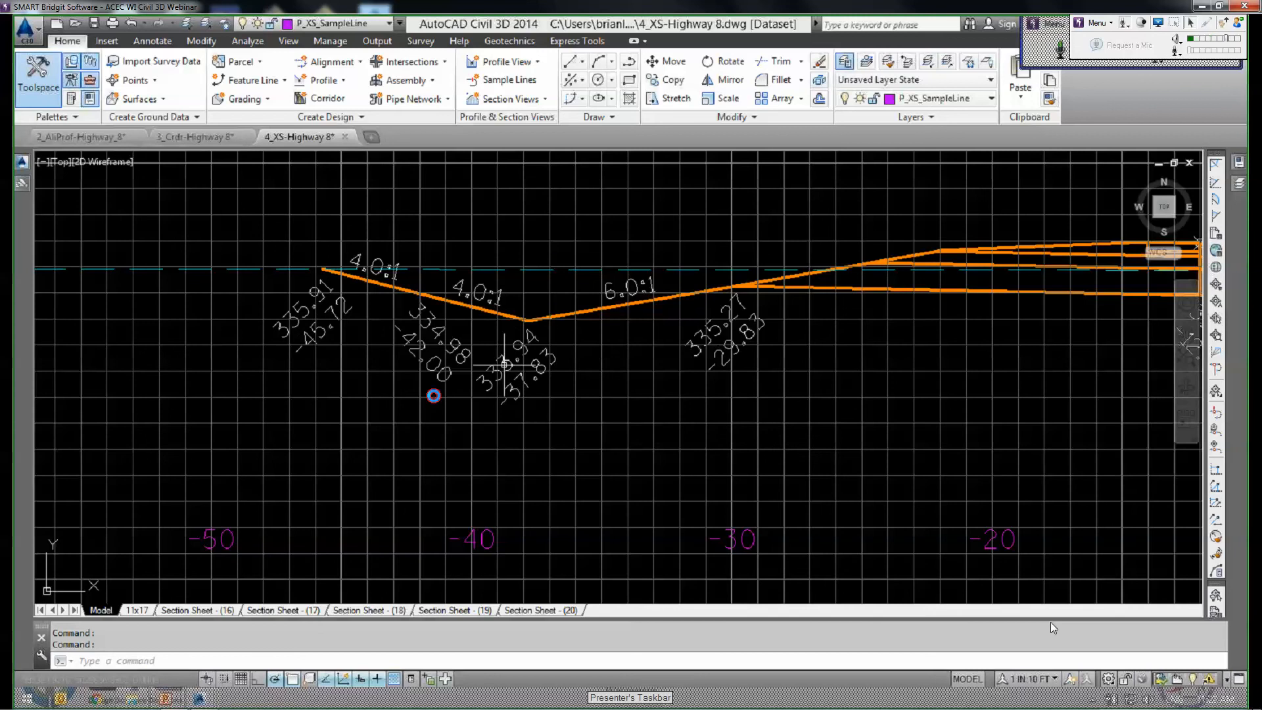
scroll(546, 366, "down", 6)
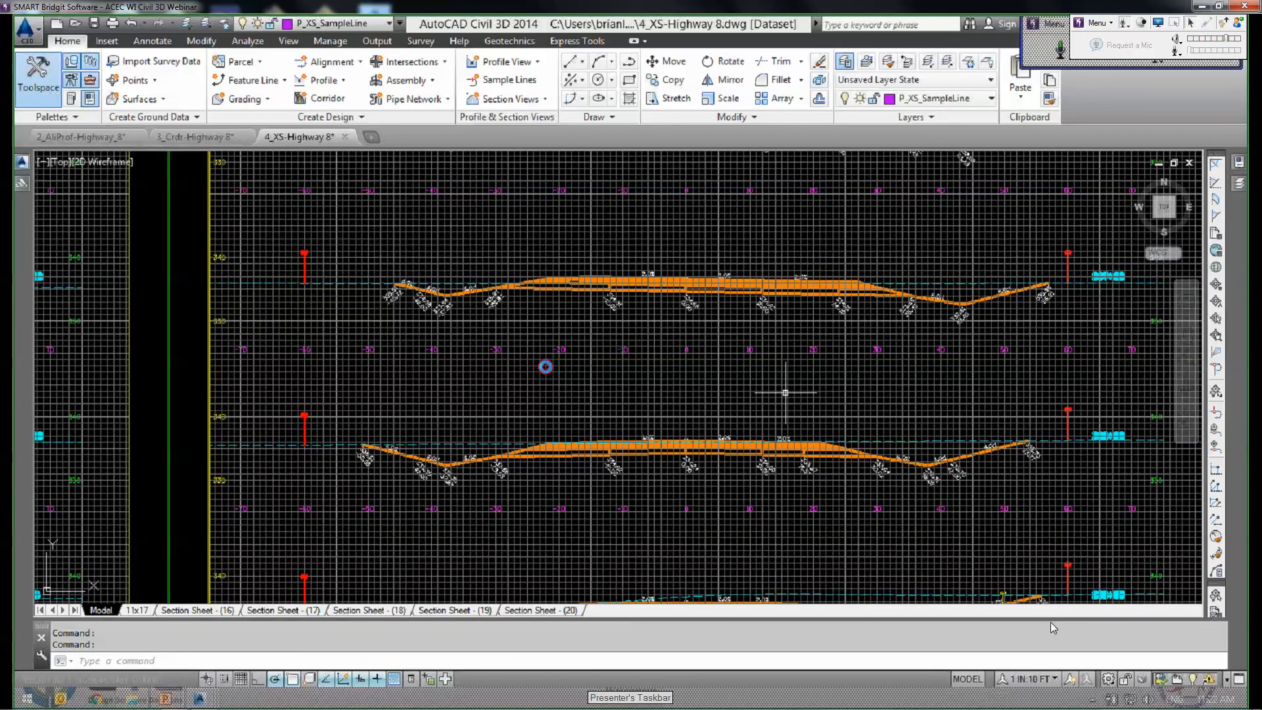
scroll(780, 388, "up", 2)
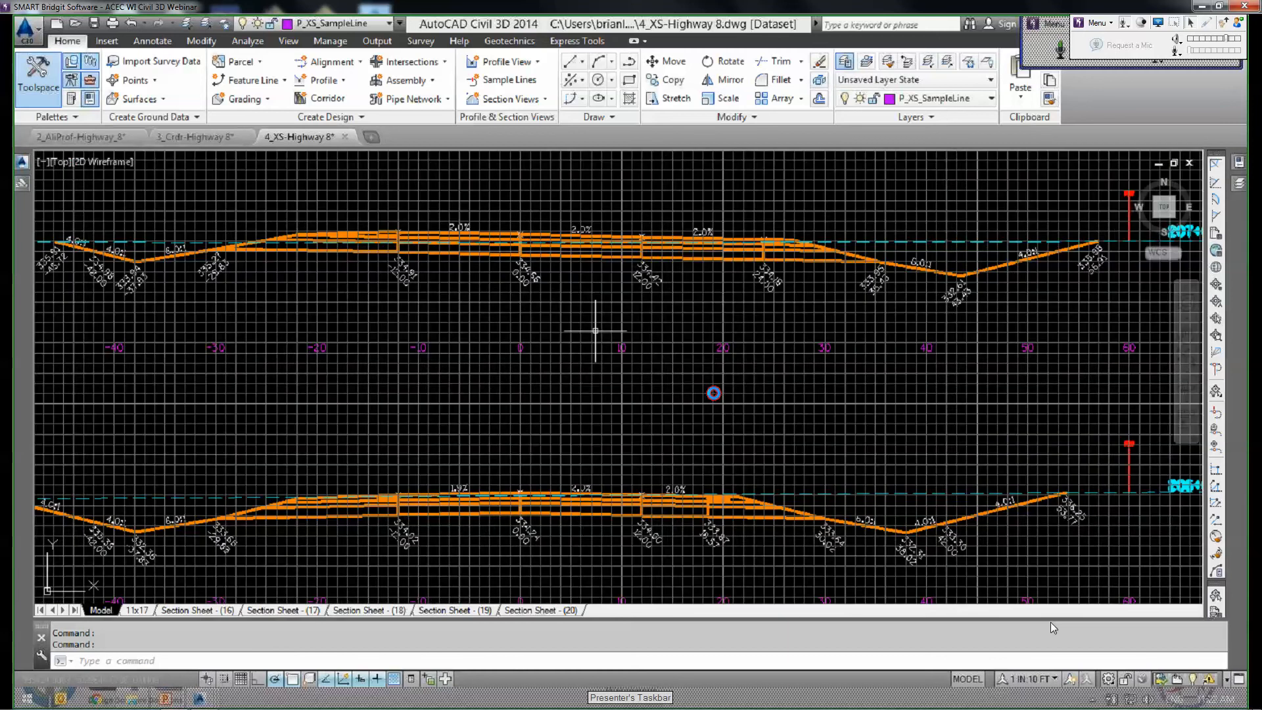
Examine the slope ratio labels along the side slope and ditch of the 211+00 cross section.
scroll(459, 346, "down", 8)
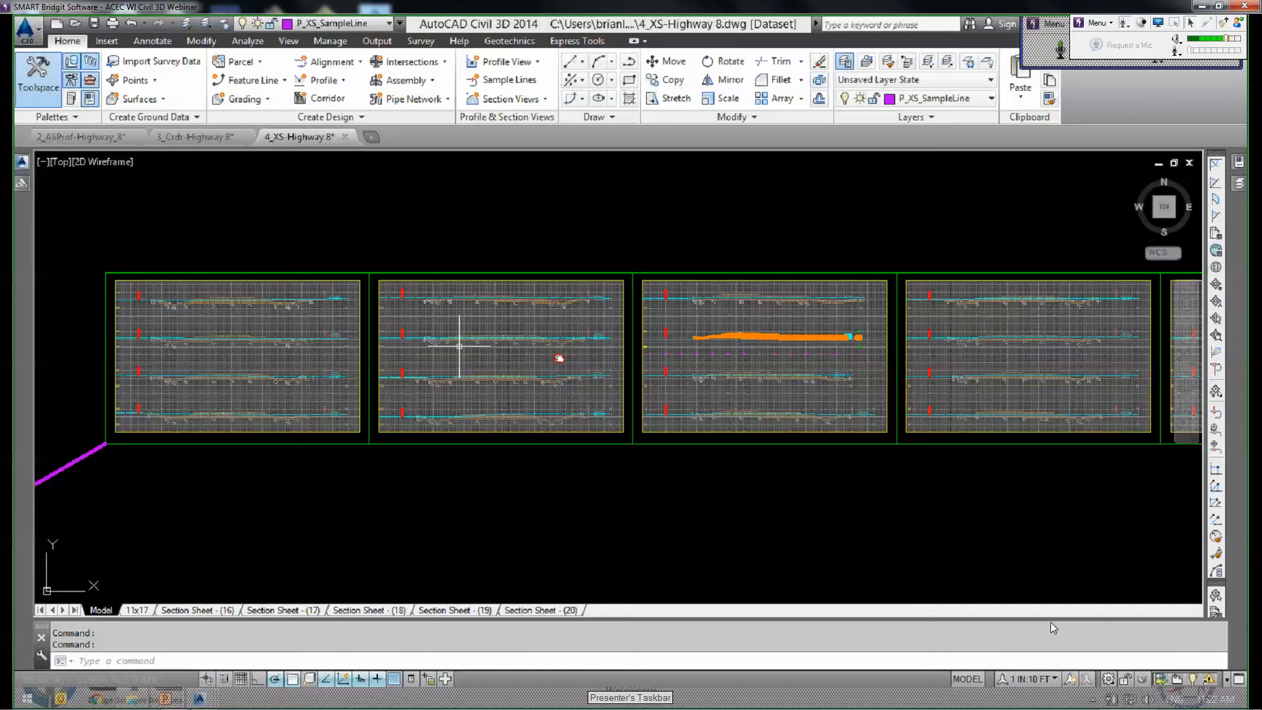
scroll(762, 397, "up", 4)
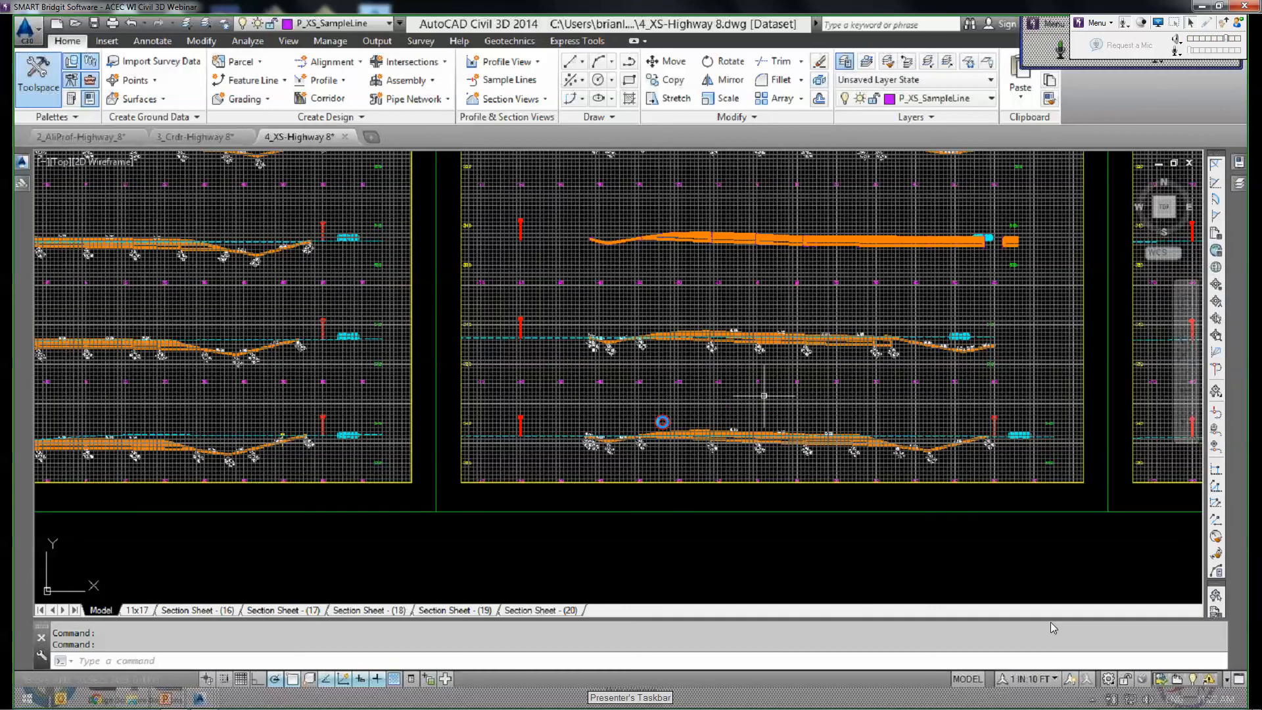
middle_click_drag(825, 405, 675, 429)
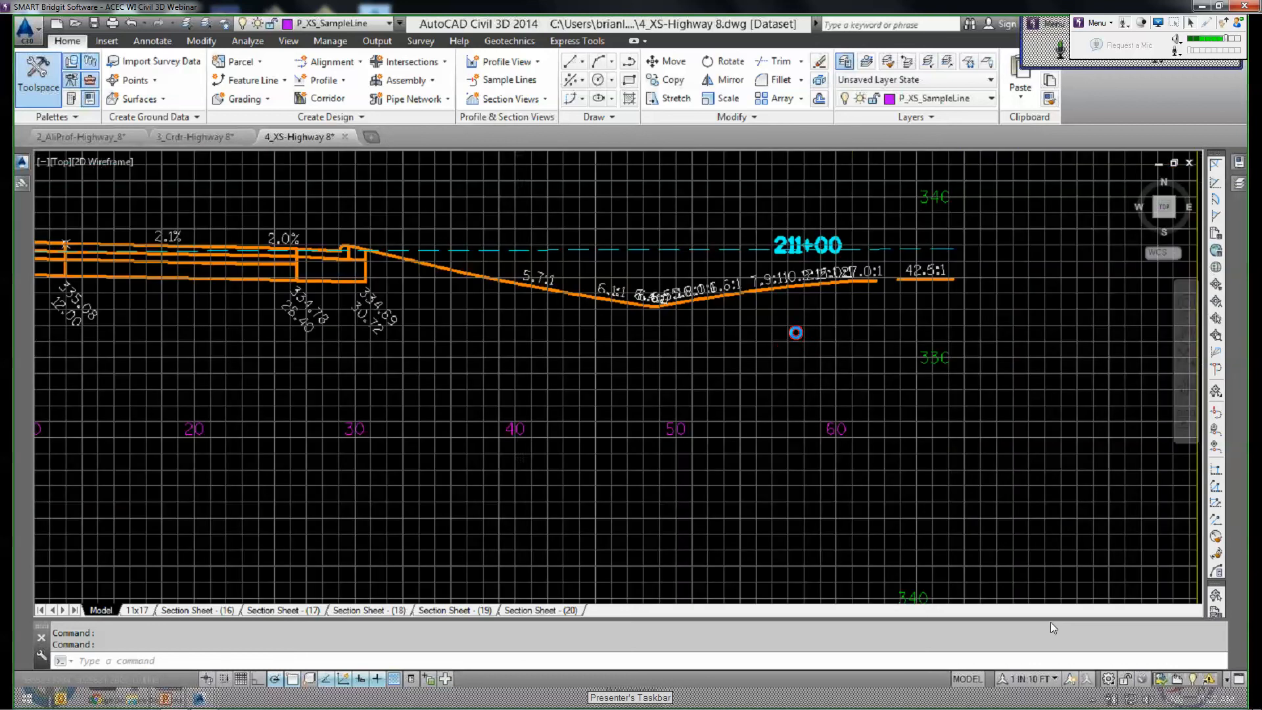
scroll(789, 318, "up", 6)
middle_click_drag(742, 308, 832, 374)
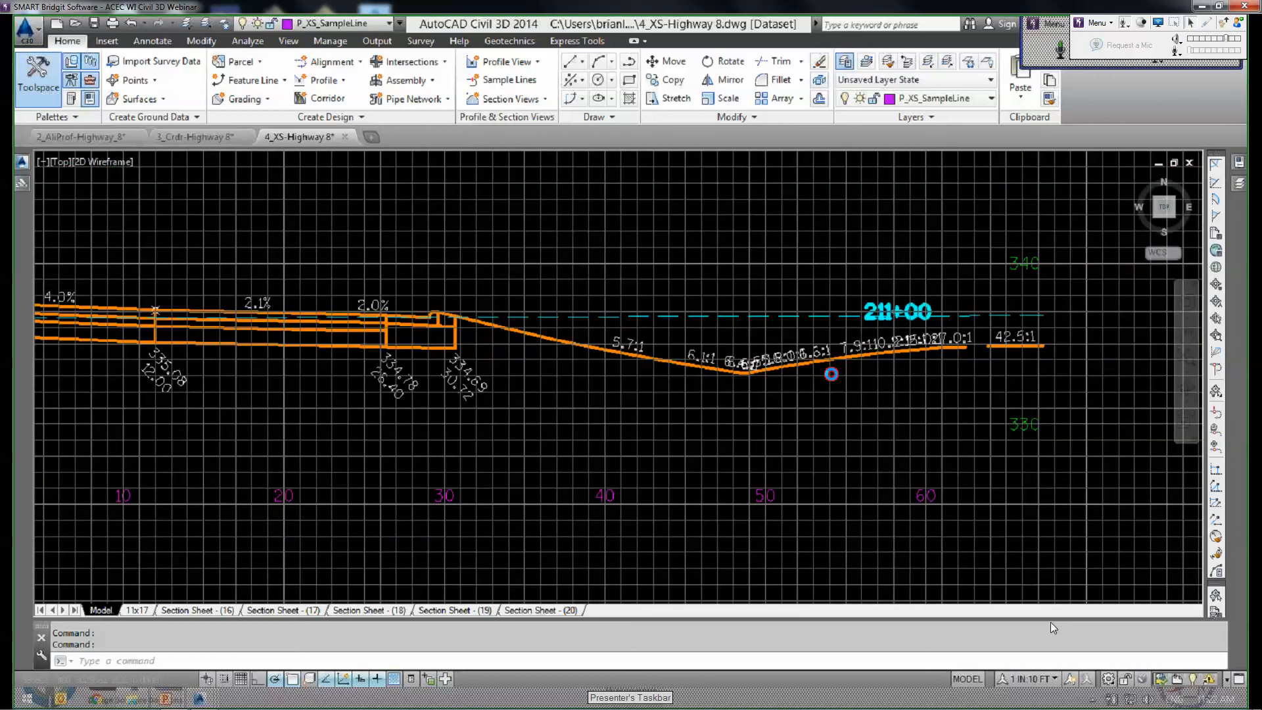
scroll(831, 374, "up", 2)
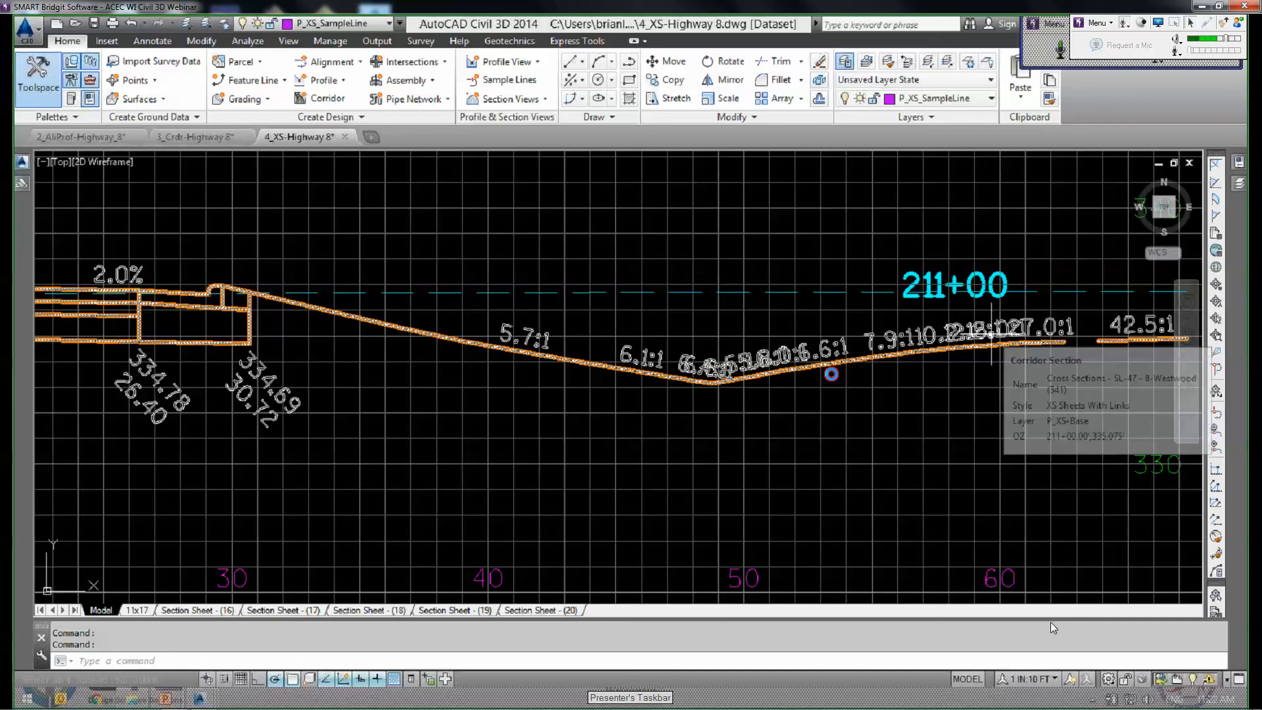
scroll(832, 374, "down", 2)
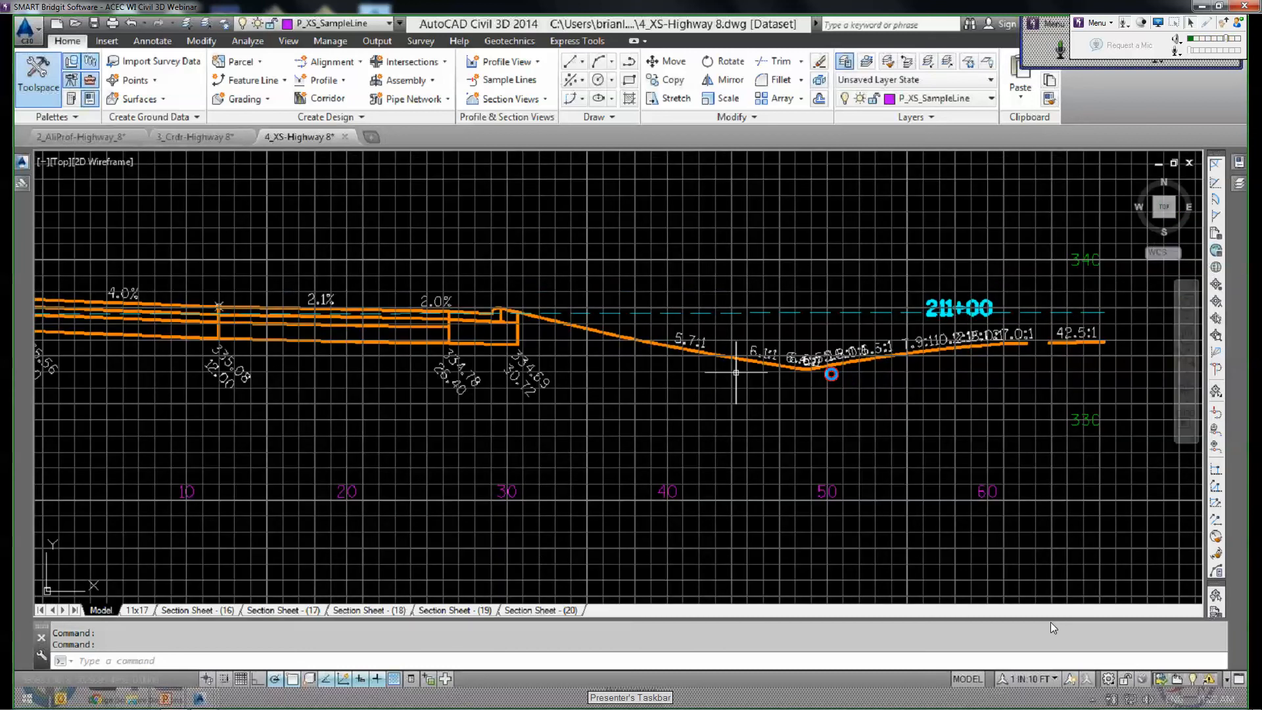
scroll(787, 351, "down", 2)
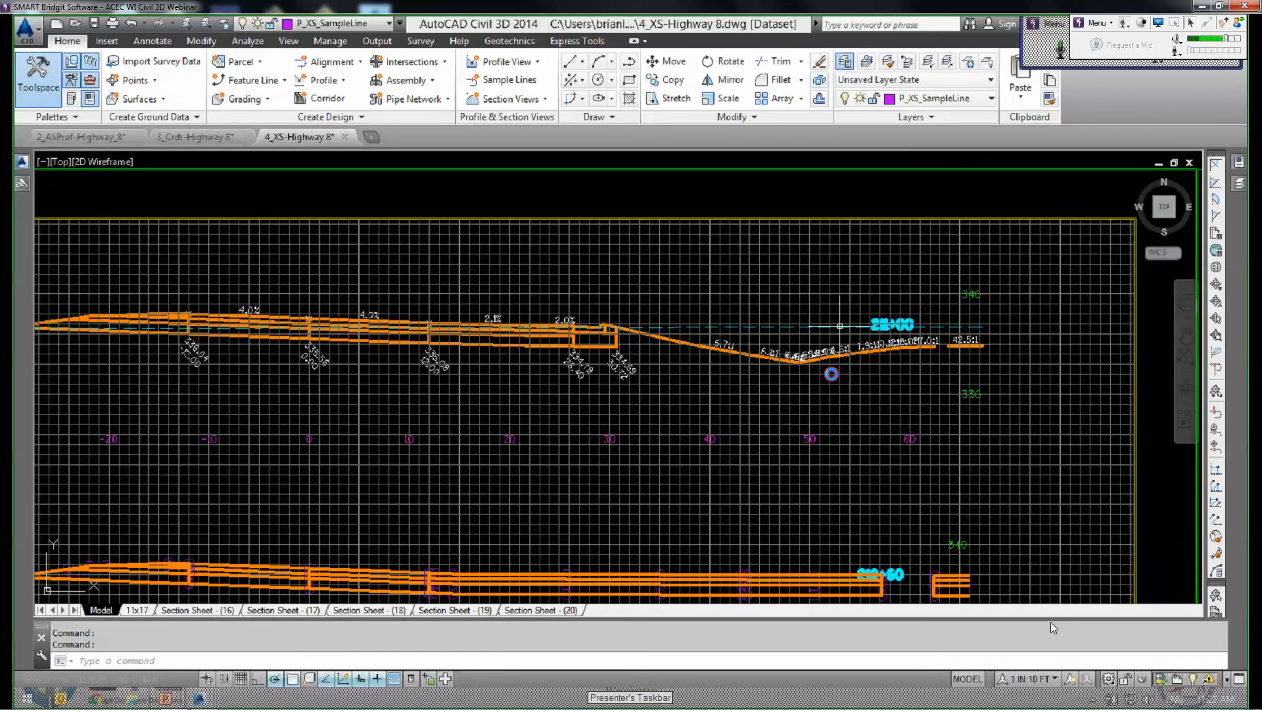
Return to the first section sheet and view the labels along its uppermost cross section.
scroll(839, 326, "down", 7)
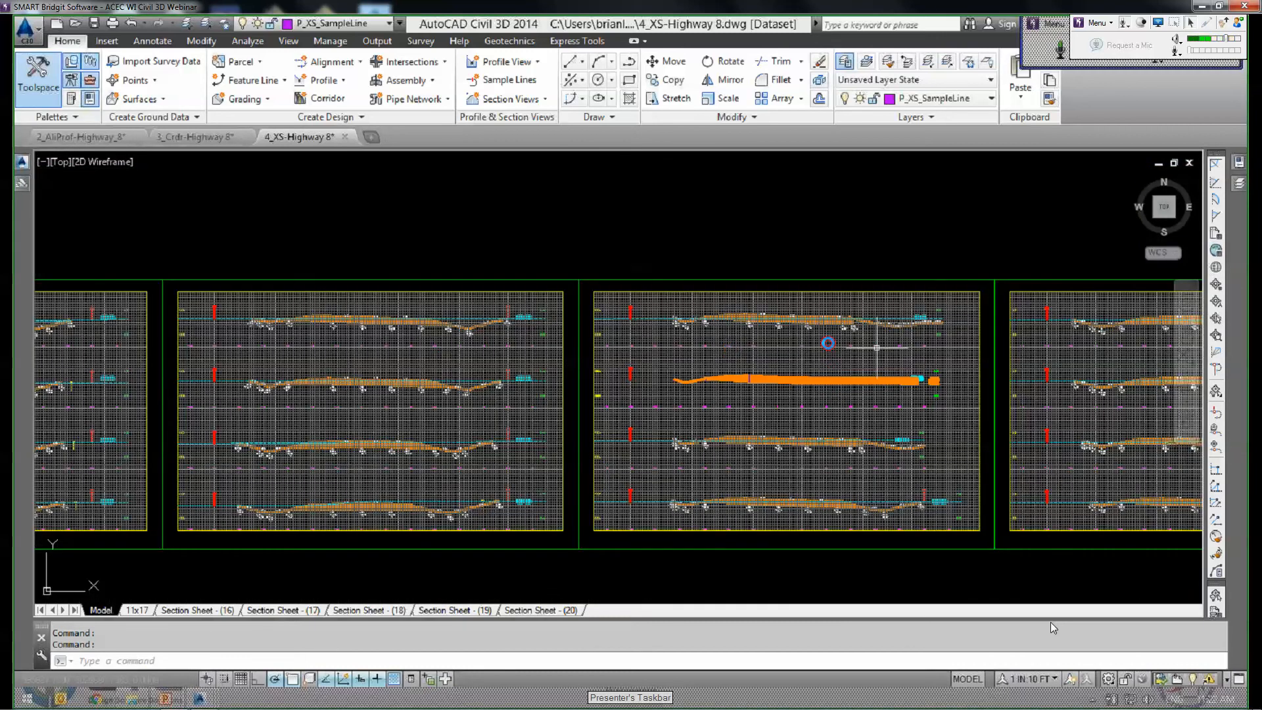
middle_click_drag(386, 352, 846, 337)
middle_click_drag(431, 356, 643, 321)
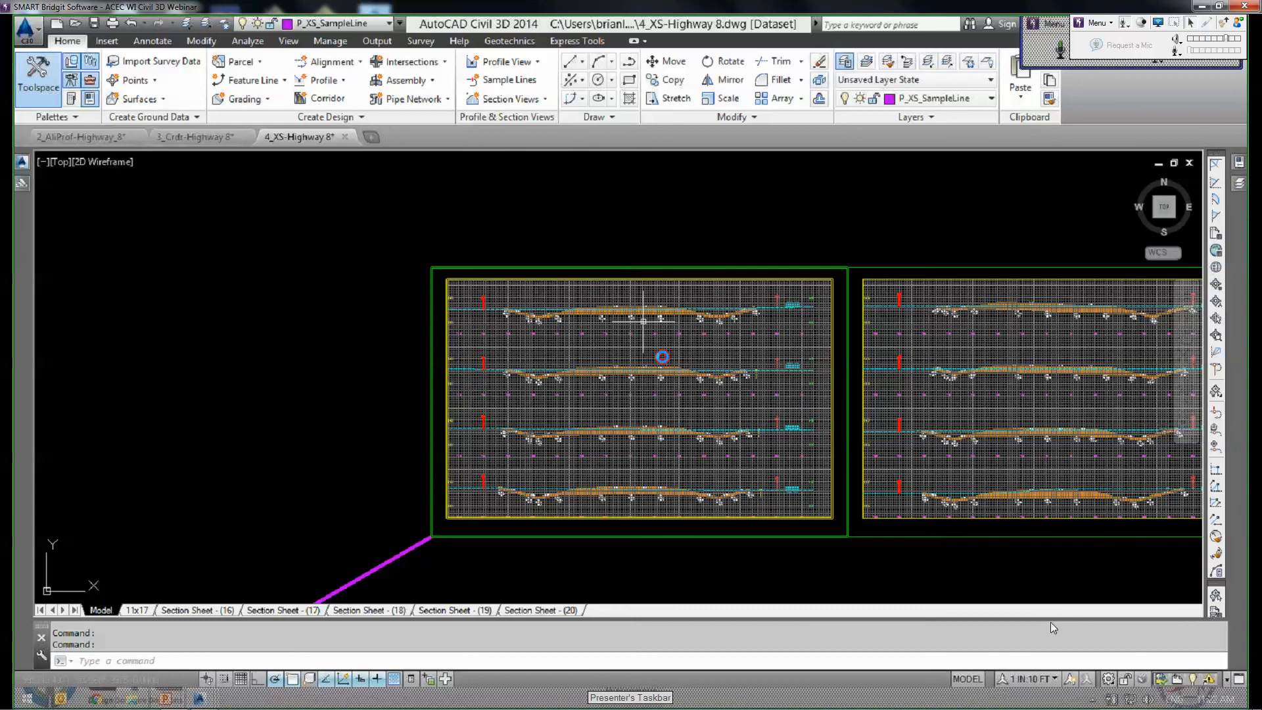
scroll(670, 365, "up", 6)
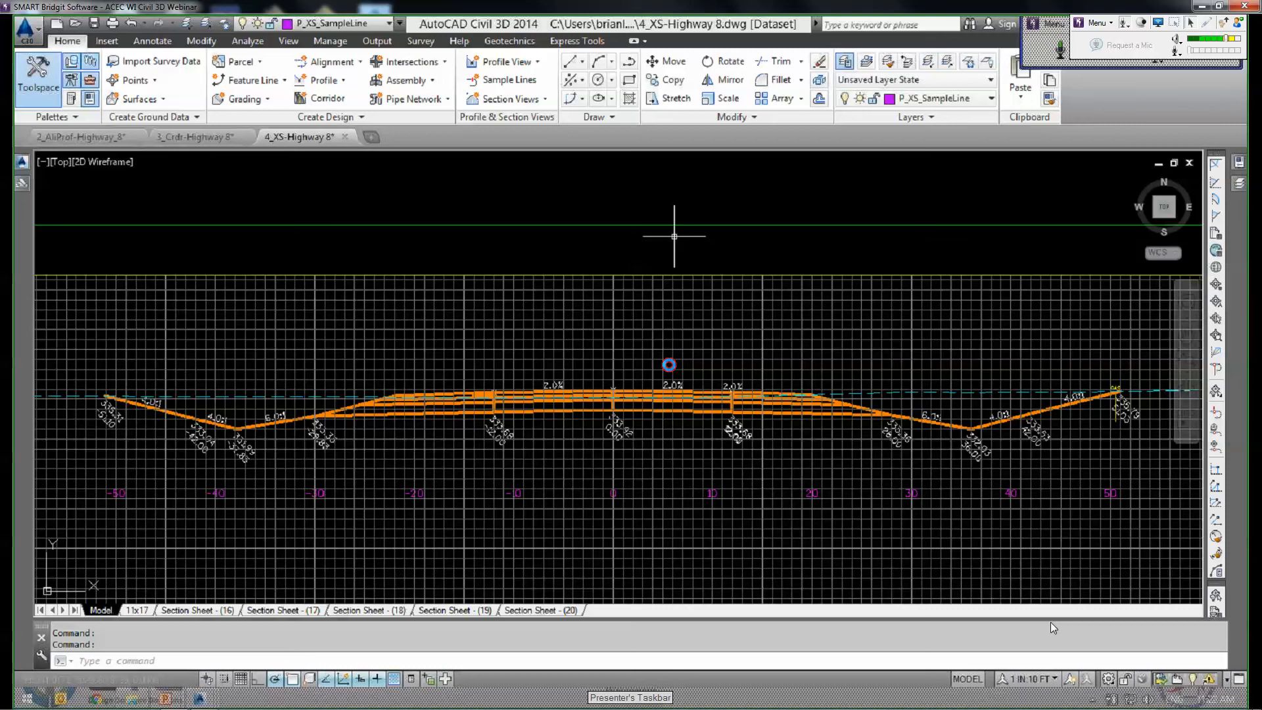
Examine the lane slope, elevation and offset labels between the lane edges of the uppermost cross section.
key("Escape")
key("Escape")
scroll(633, 394, "up", 2)
scroll(604, 395, "down", 1)
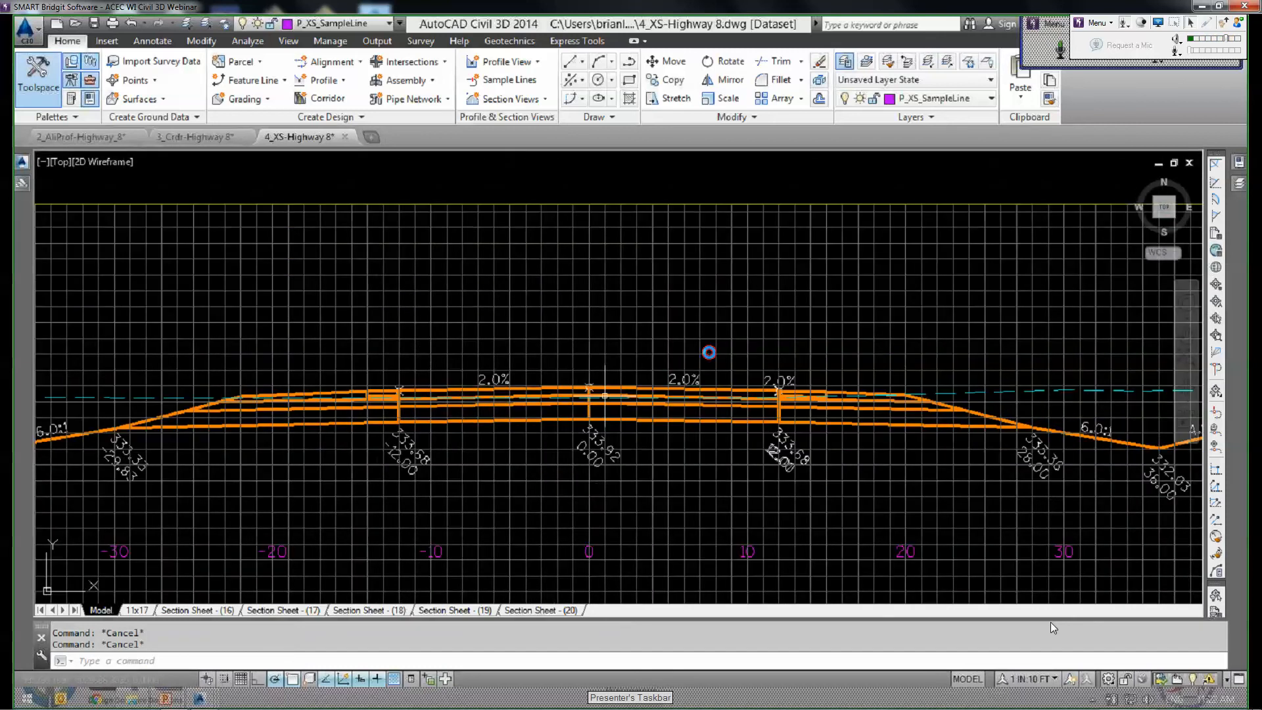
middle_click_drag(691, 370, 752, 377)
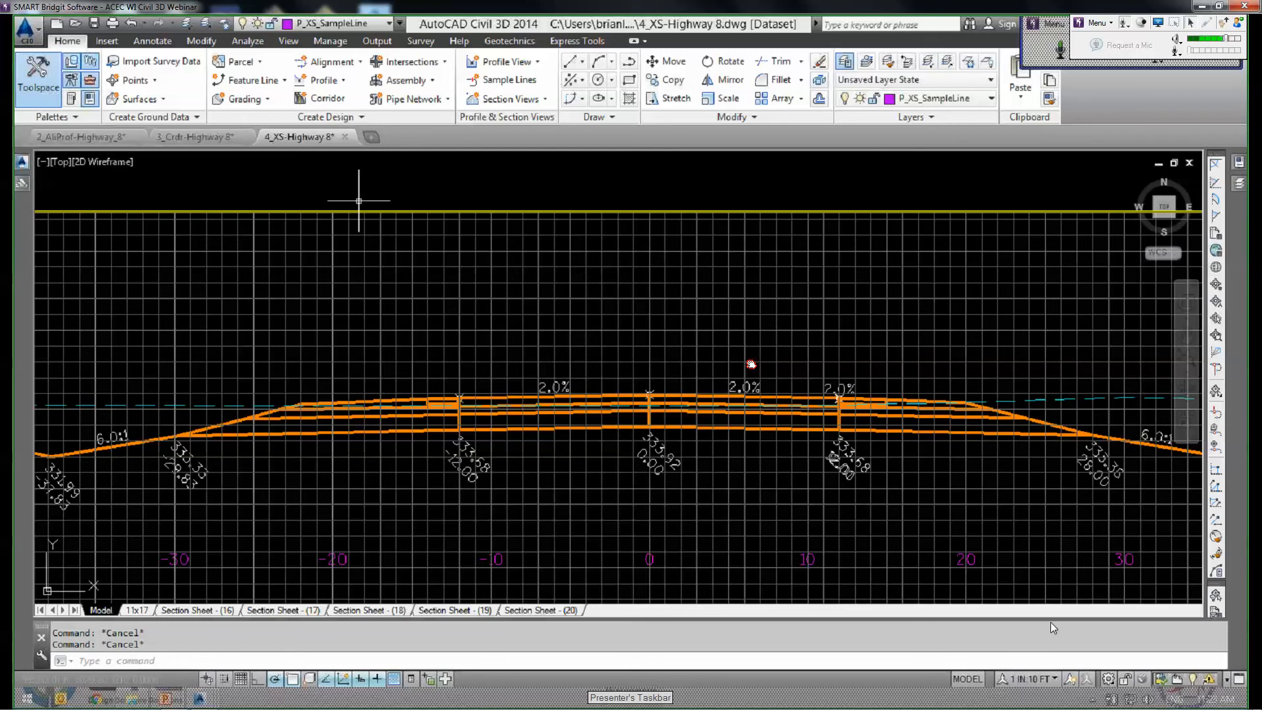
Switch to the 3_Crdr-Highway 8 drawing and examine the point and link code labels around the assembly's crown.
left_click(195, 137)
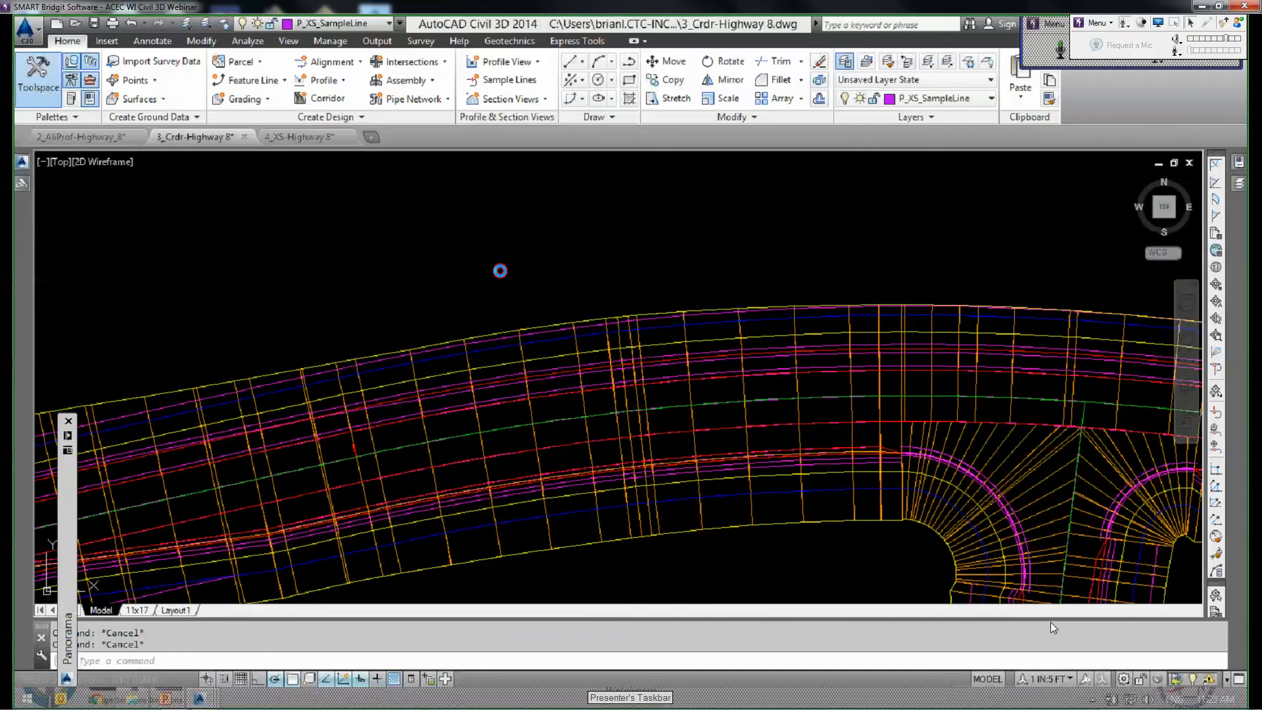
scroll(501, 270, "down", 10)
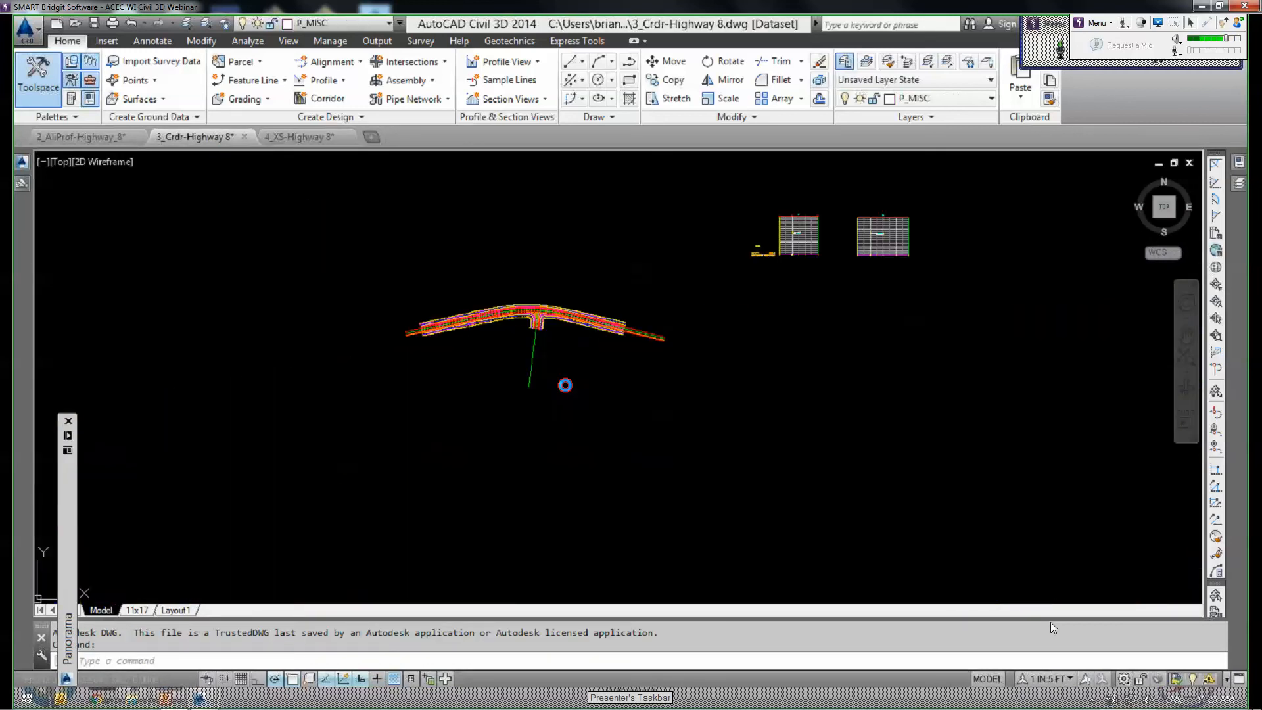
scroll(629, 342, "up", 8)
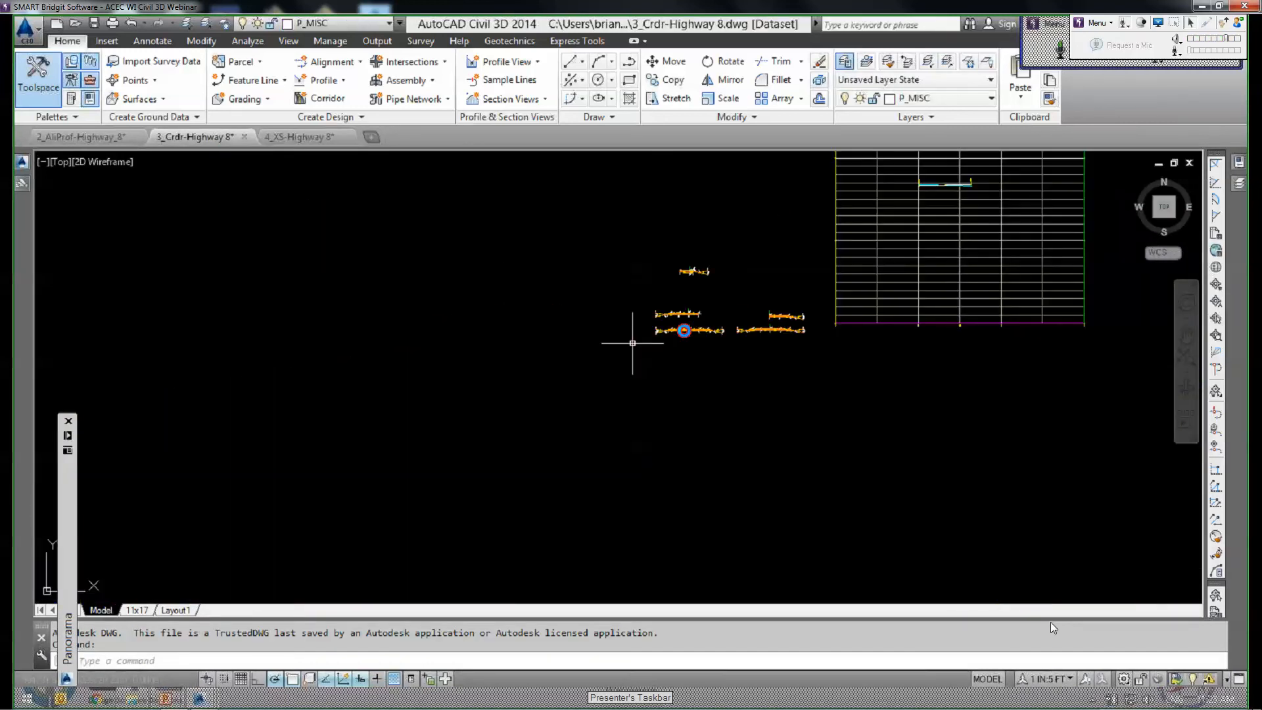
scroll(671, 328, "up", 8)
middle_click_drag(712, 317, 607, 432)
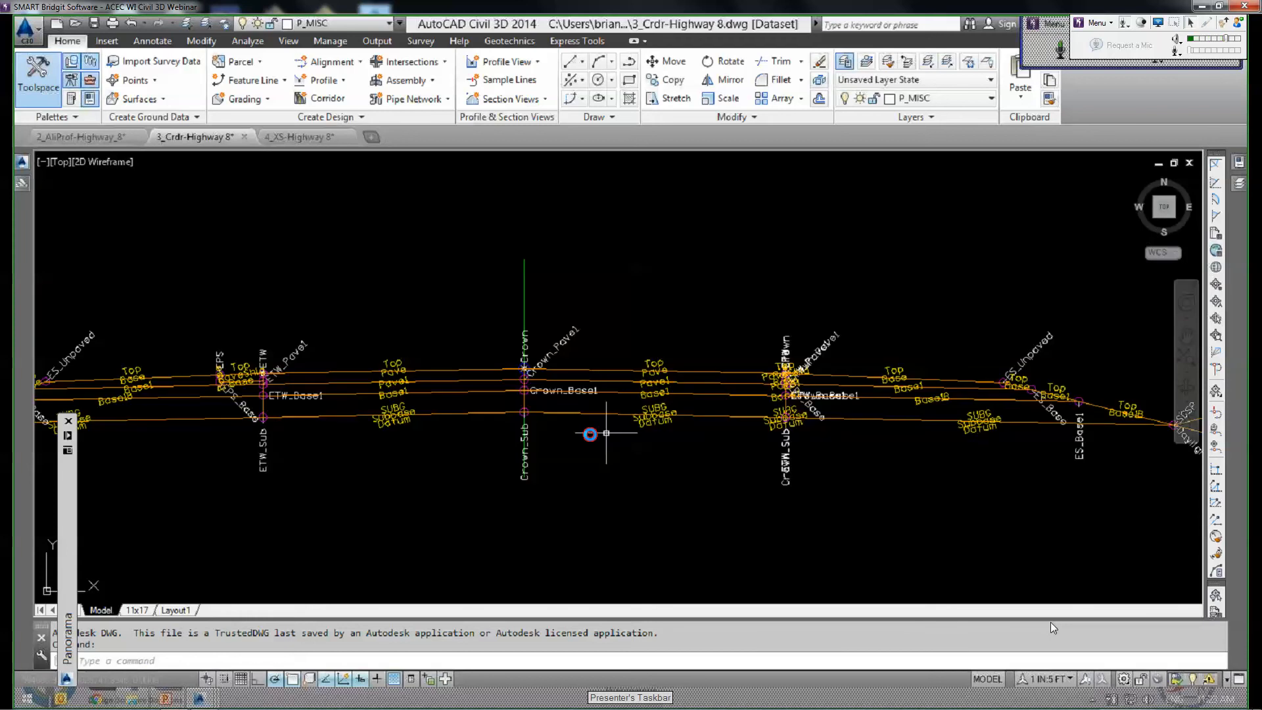
left_click(568, 371)
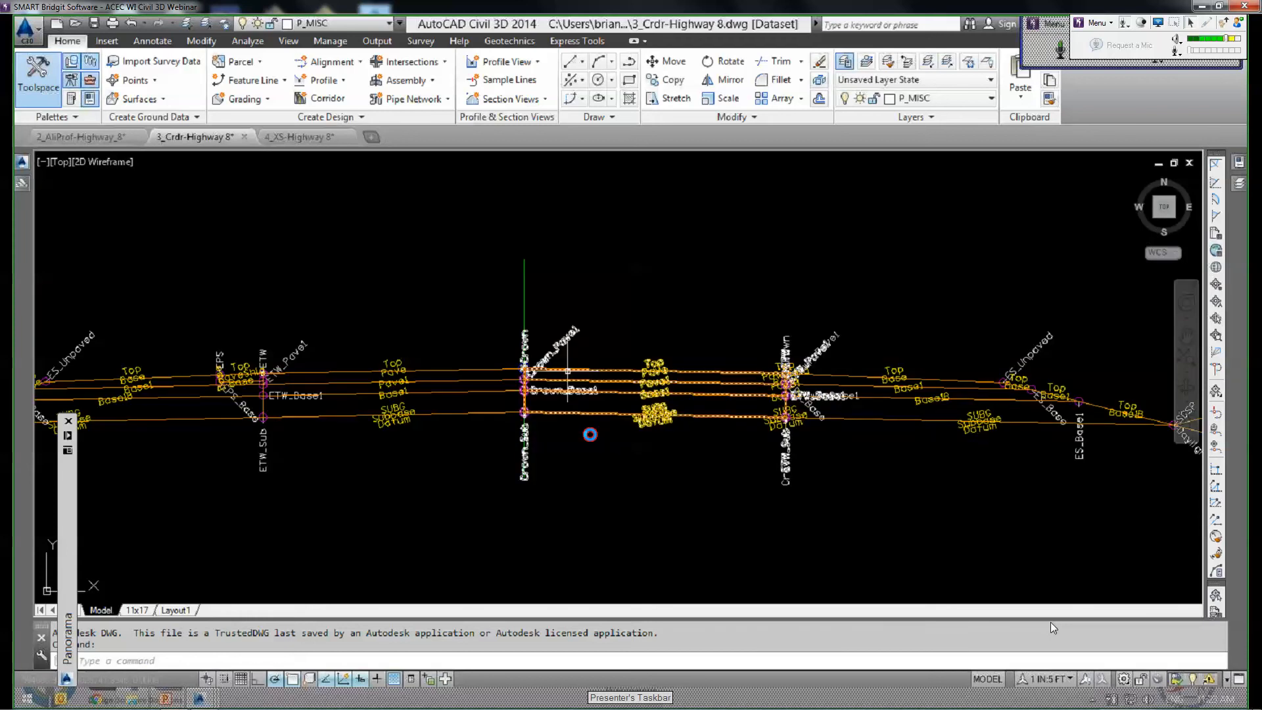
scroll(560, 372, "up", 4)
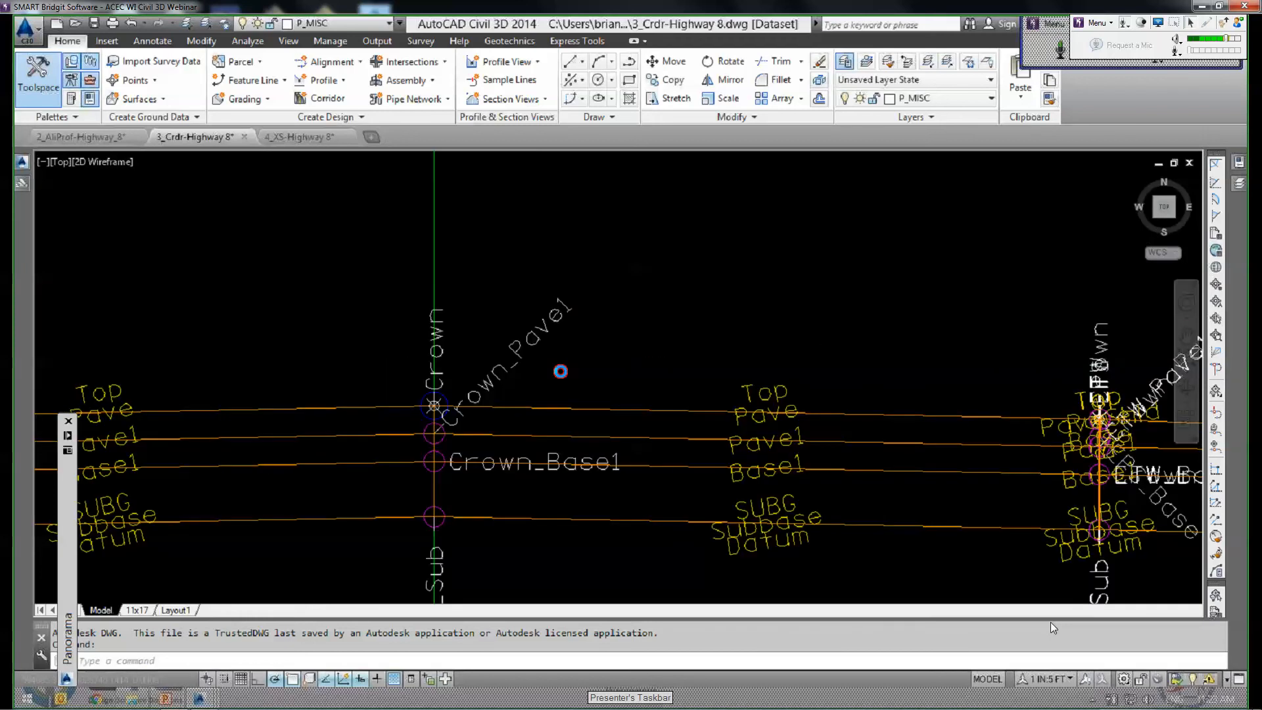
middle_click_drag(475, 440, 459, 439)
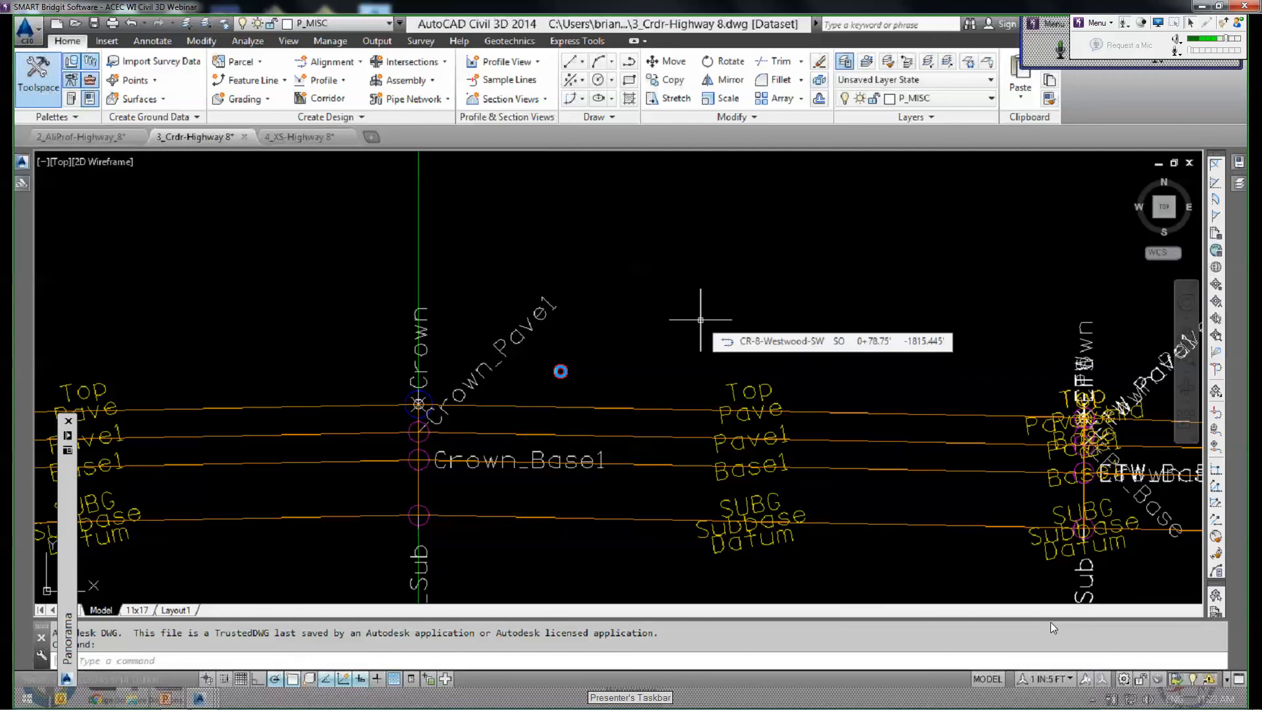
scroll(702, 325, "down", 2)
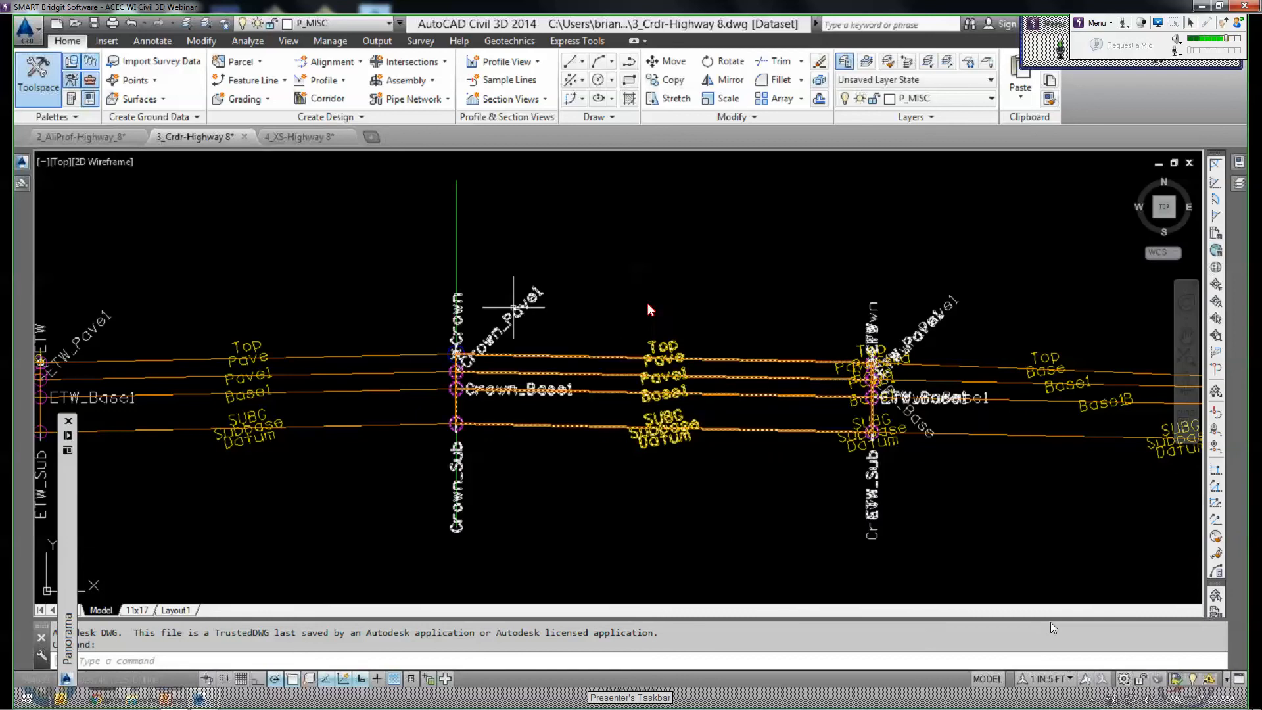
Review the point codes and their label styles in the properties of assembly 8, leaving the settings as they are.
left_click(503, 258)
left_click(438, 217)
right_click(527, 211)
left_click(597, 351)
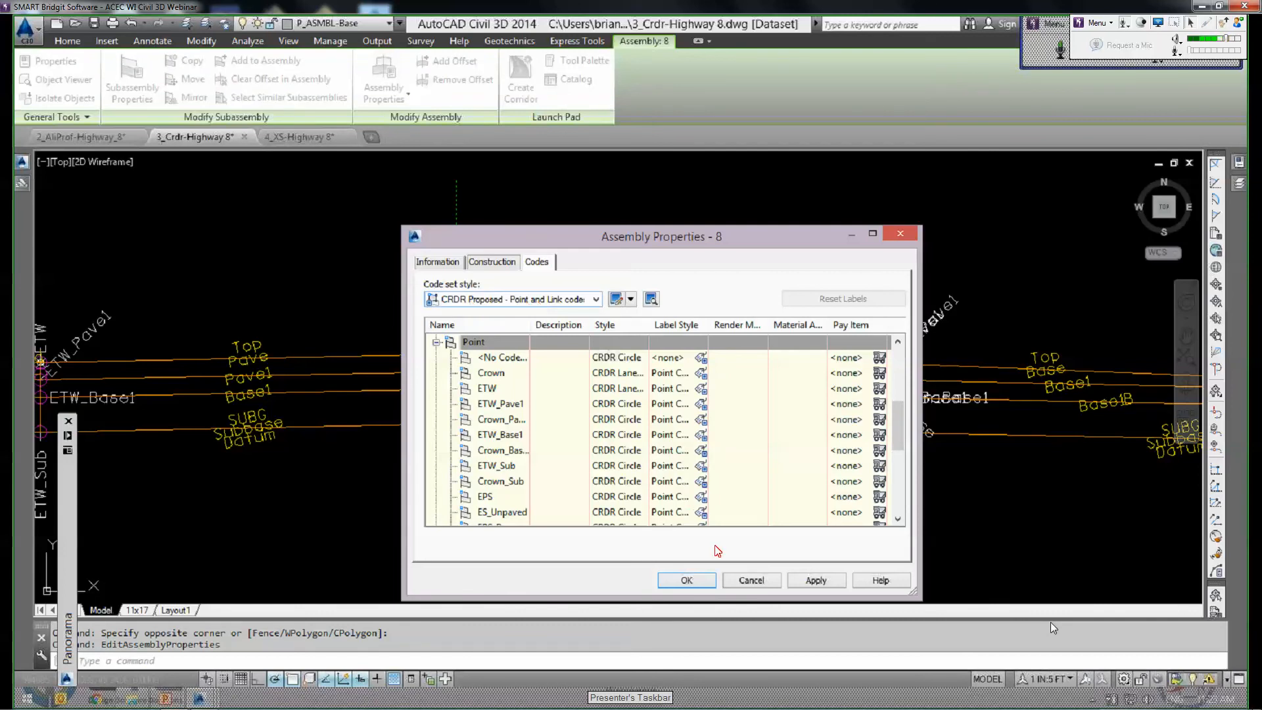
left_click(745, 584)
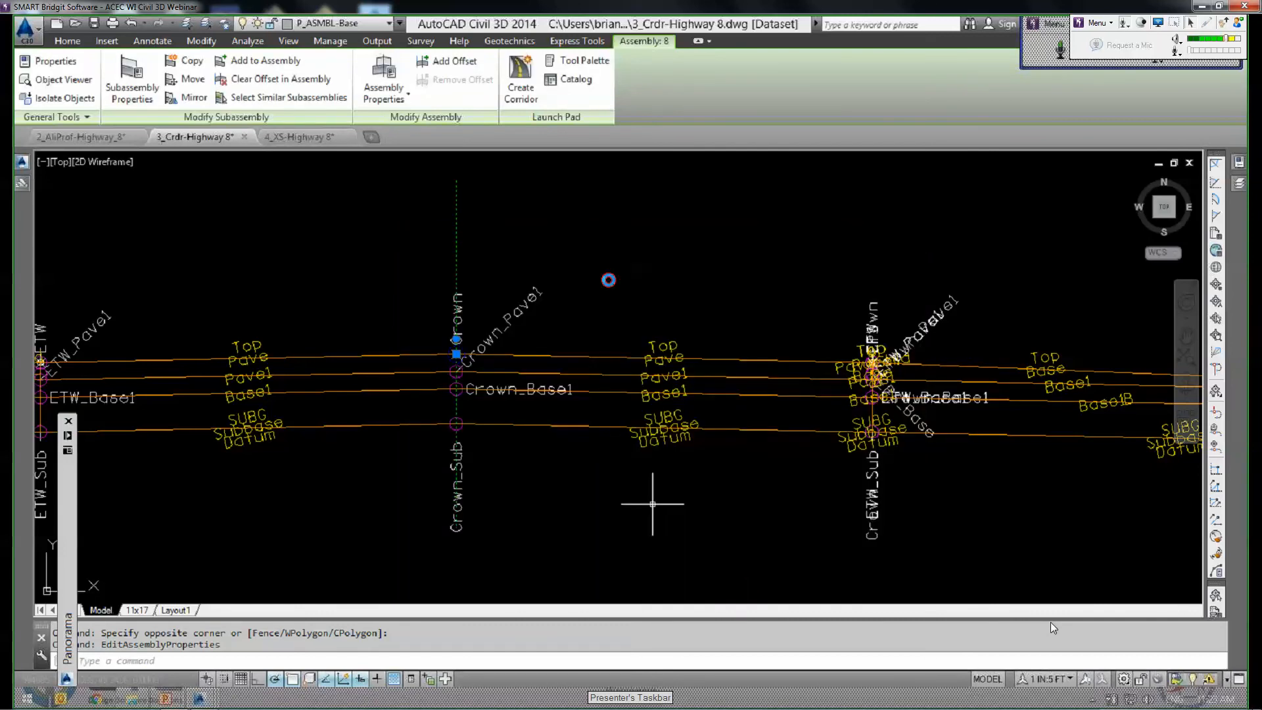
middle_click_drag(653, 504, 659, 465)
key("Escape")
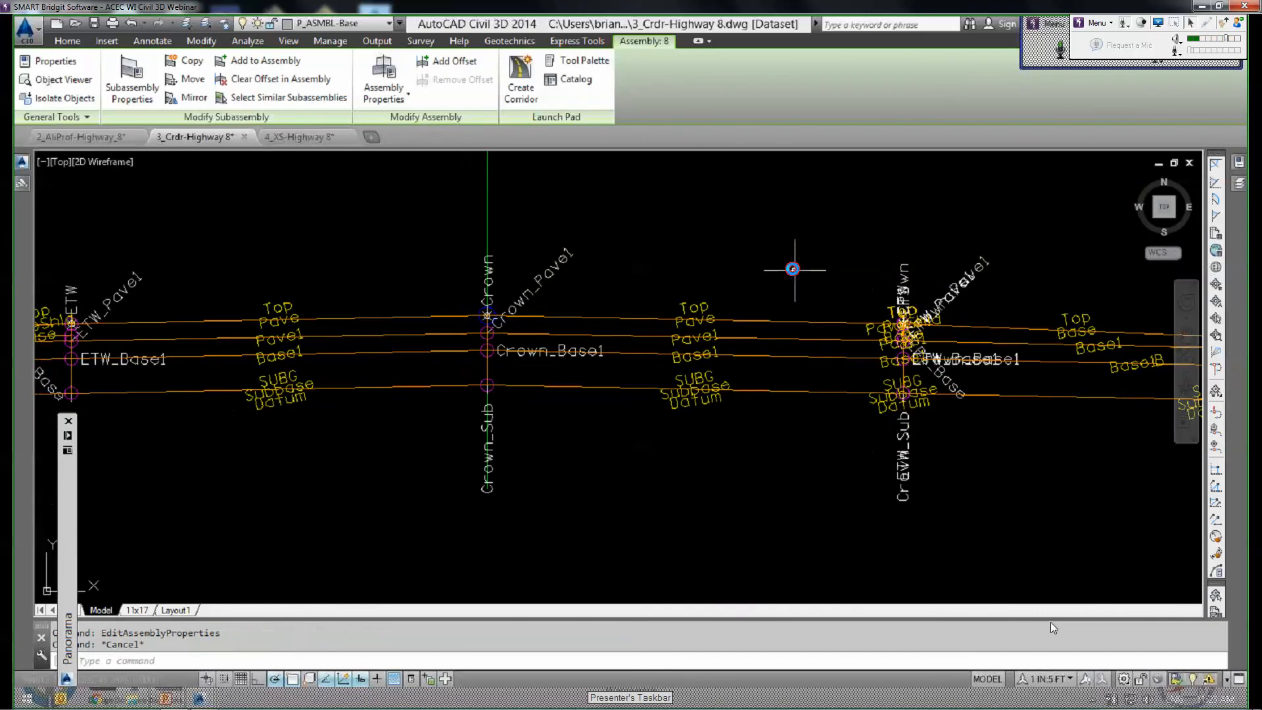
key("Escape")
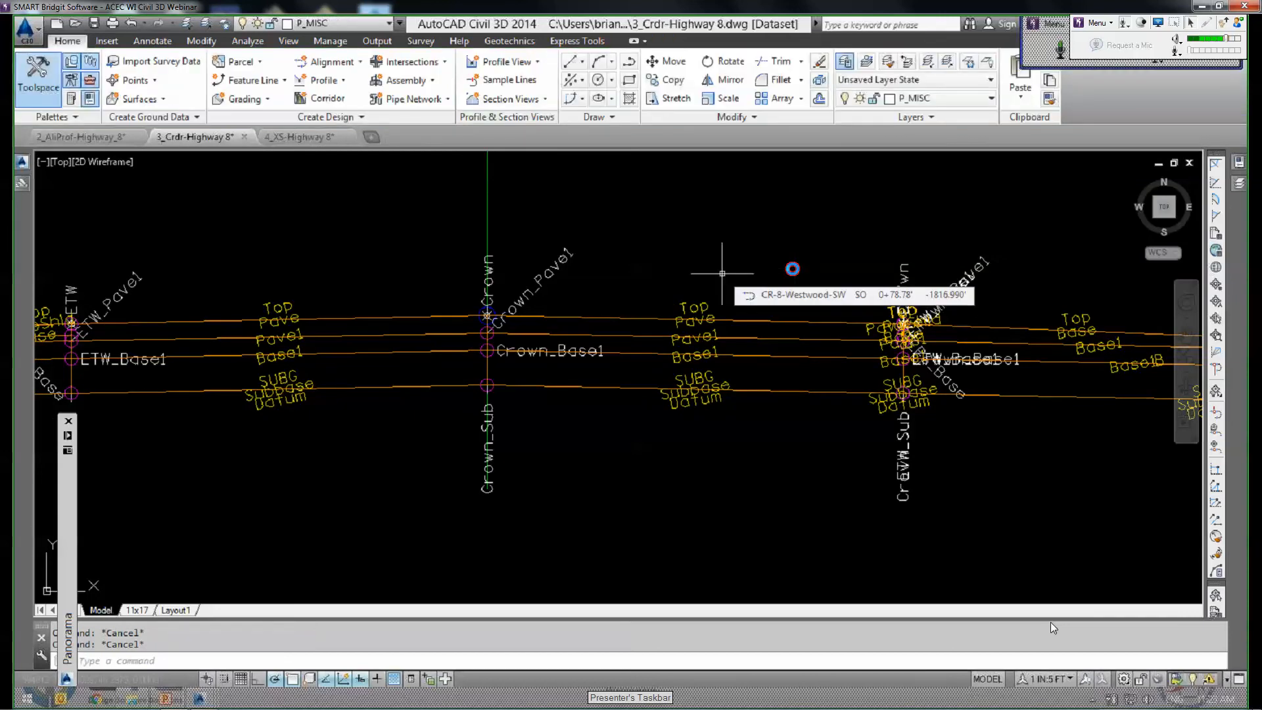
Examine the overlapping point code labels where the right lane's outer edge meets the PRFS-LnGeneric subassembly.
middle_click_drag(556, 305, 679, 354)
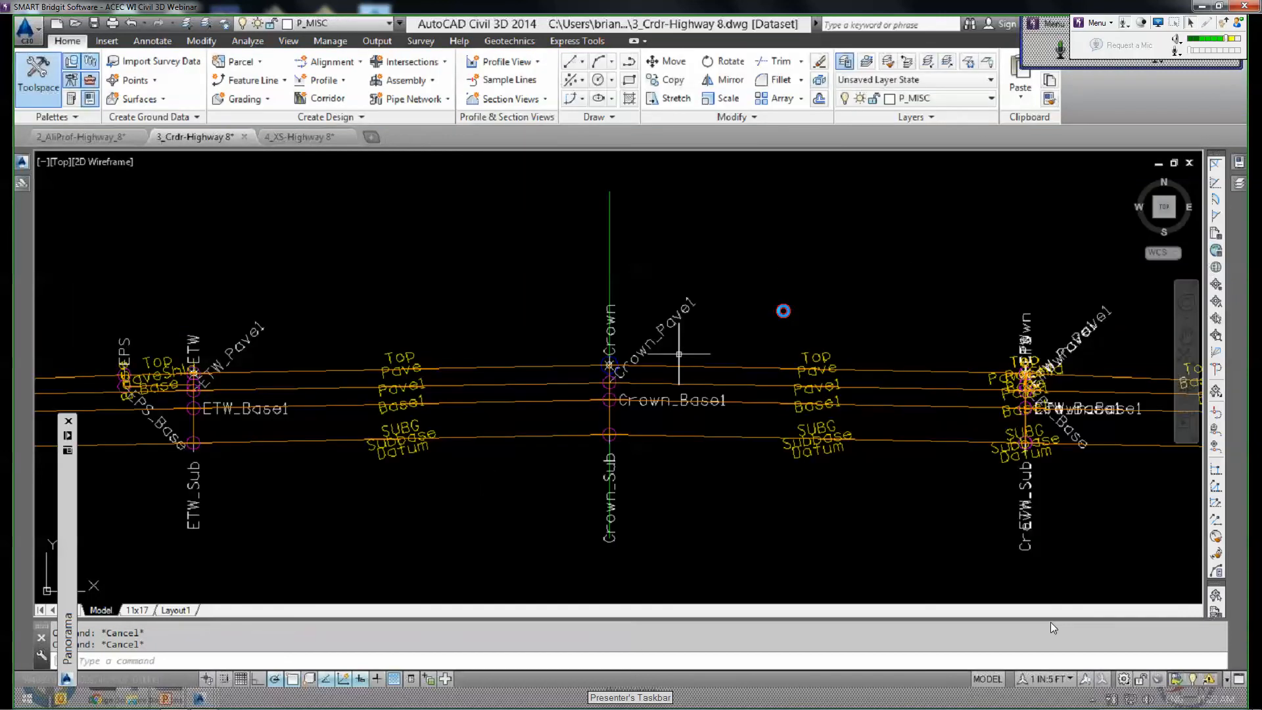
scroll(512, 393, "down", 2)
middle_click_drag(662, 396, 625, 393)
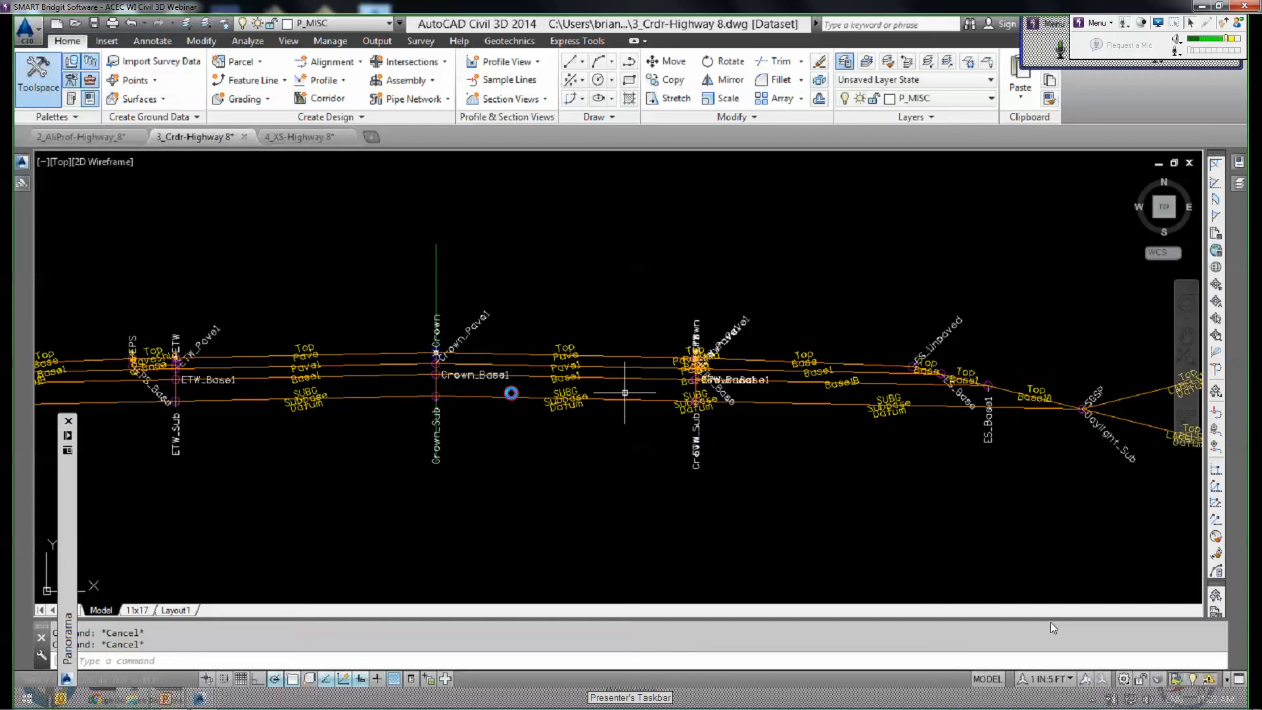
left_click(697, 378)
scroll(697, 381, "up", 2)
middle_click_drag(710, 382, 710, 394)
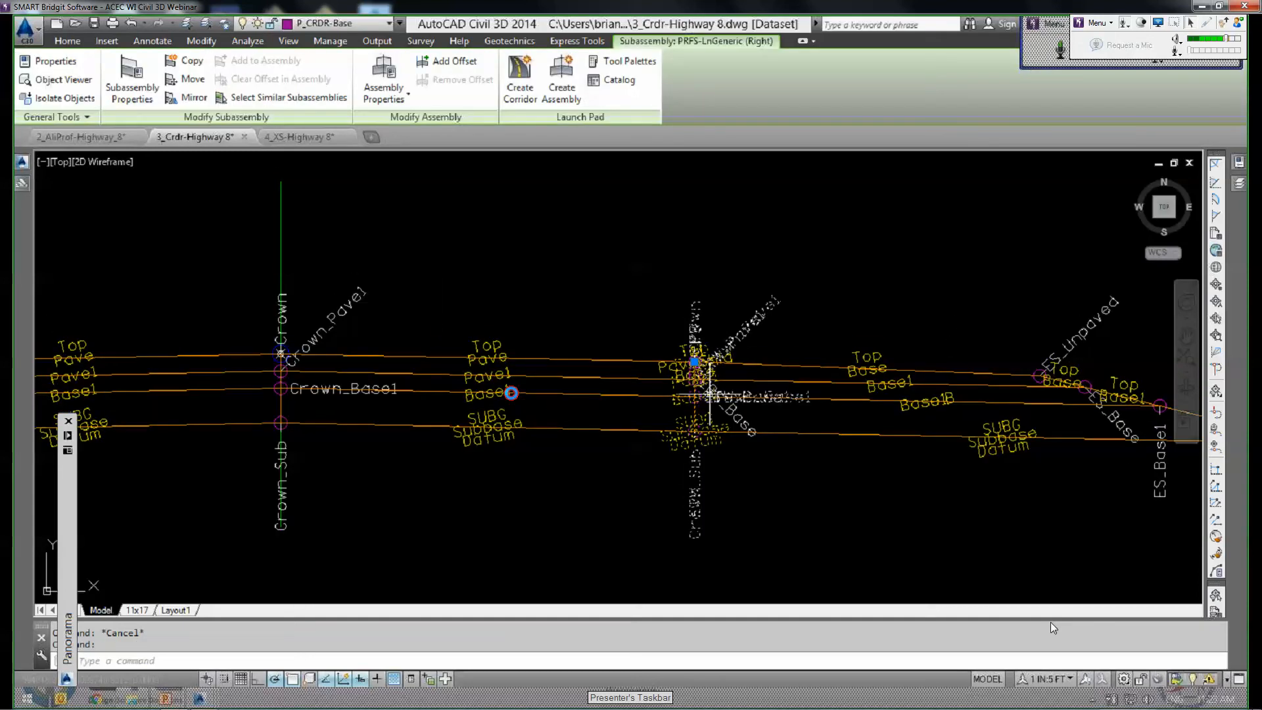
scroll(707, 339, "up", 2)
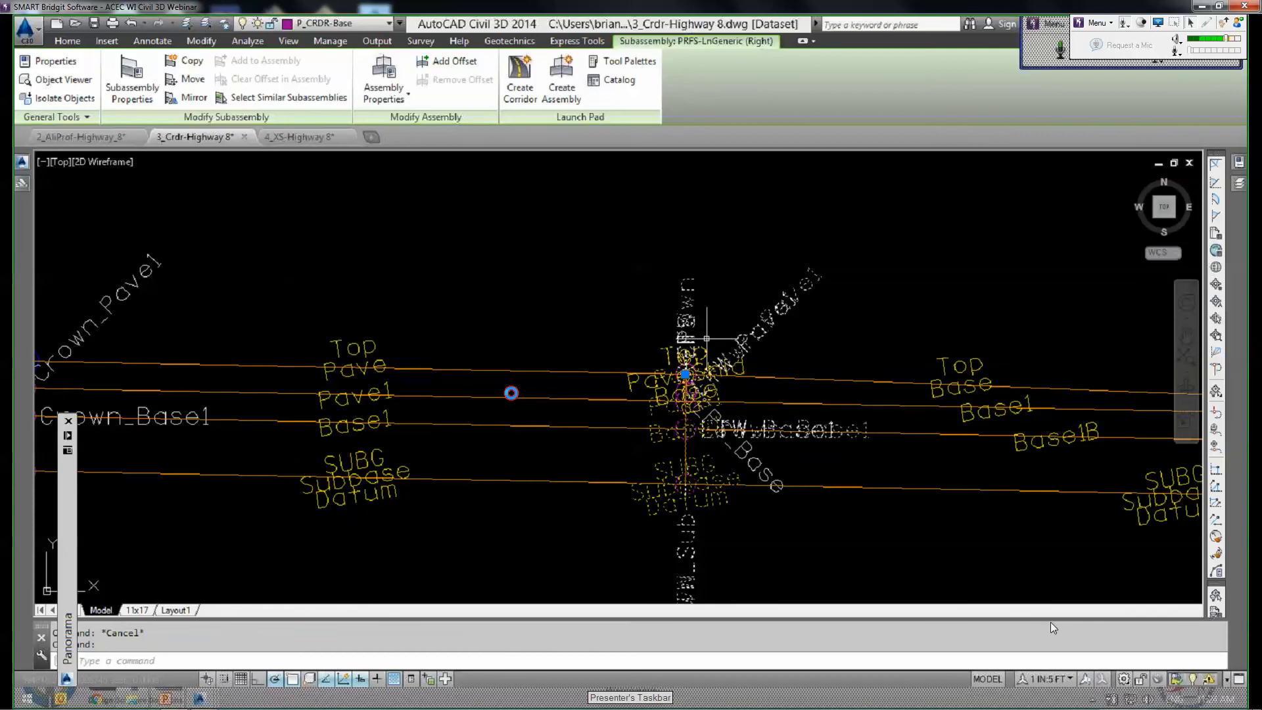
scroll(707, 338, "up", 2)
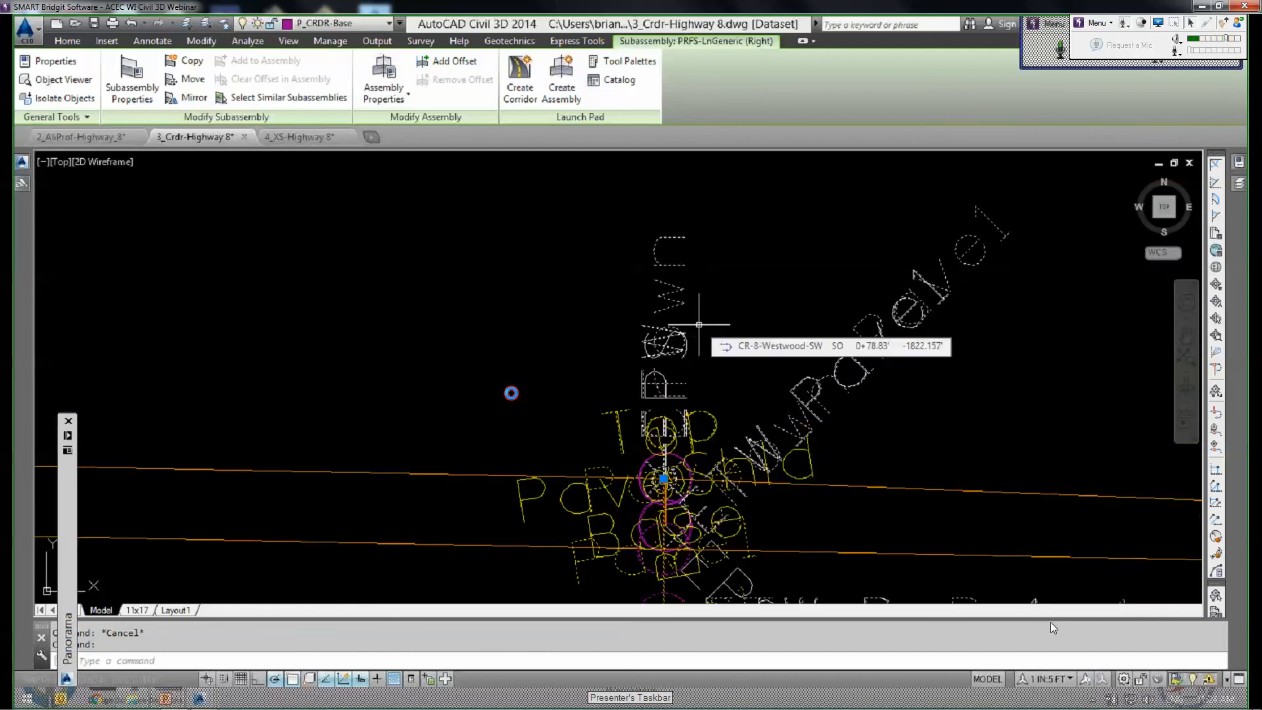
key("Escape")
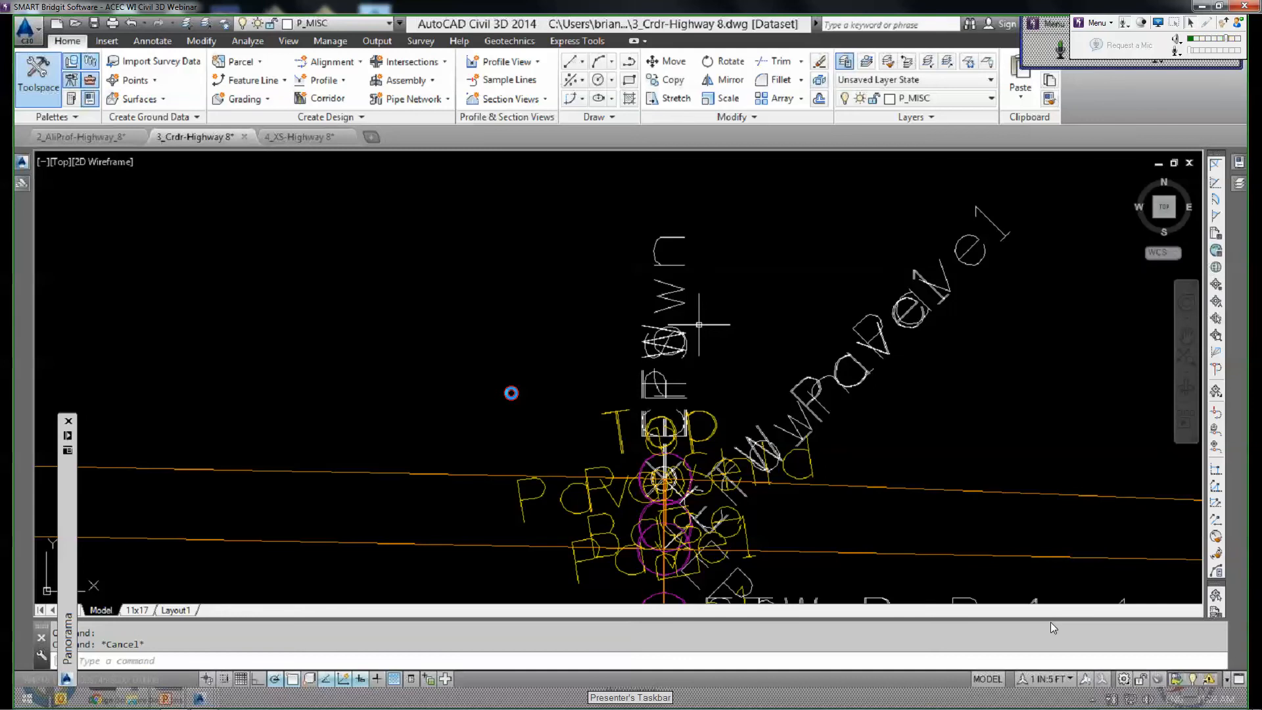
scroll(699, 324, "down", 8)
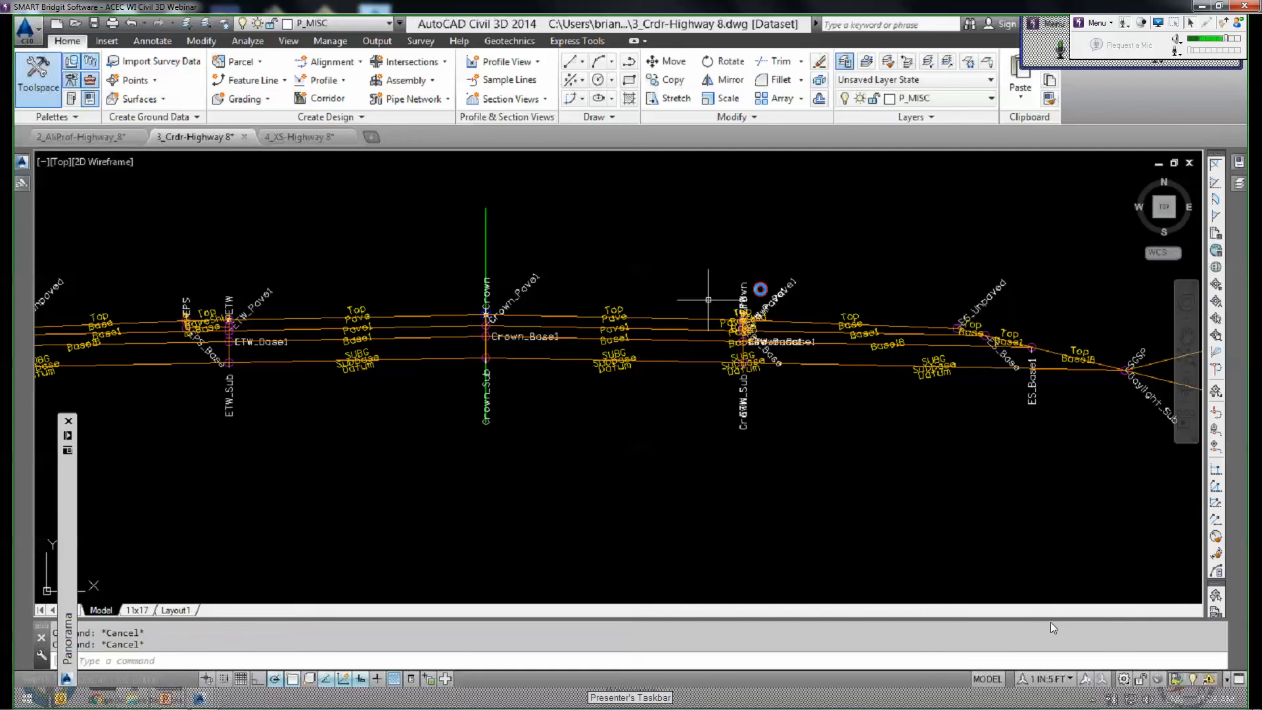
middle_click_drag(708, 300, 814, 365)
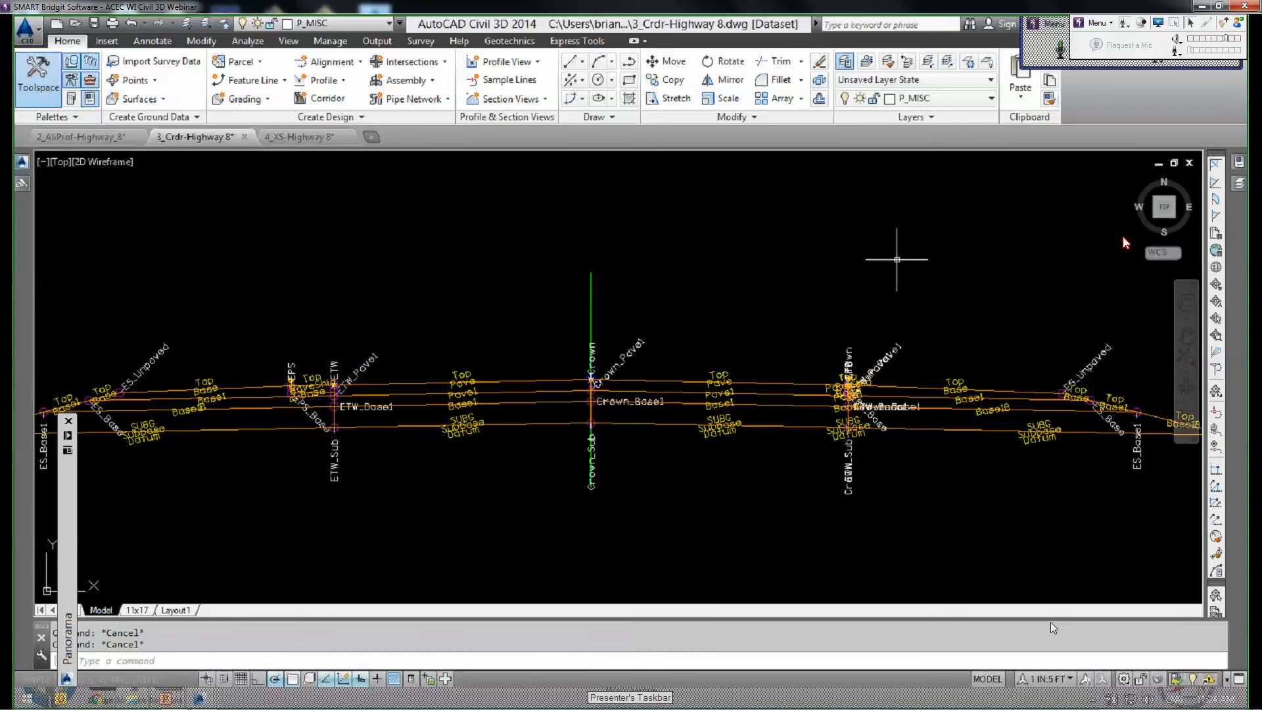
Attach a MarkPoint subassembly from the generic subassemblies to the assembly's top crown point.
type("TP")
key("Return")
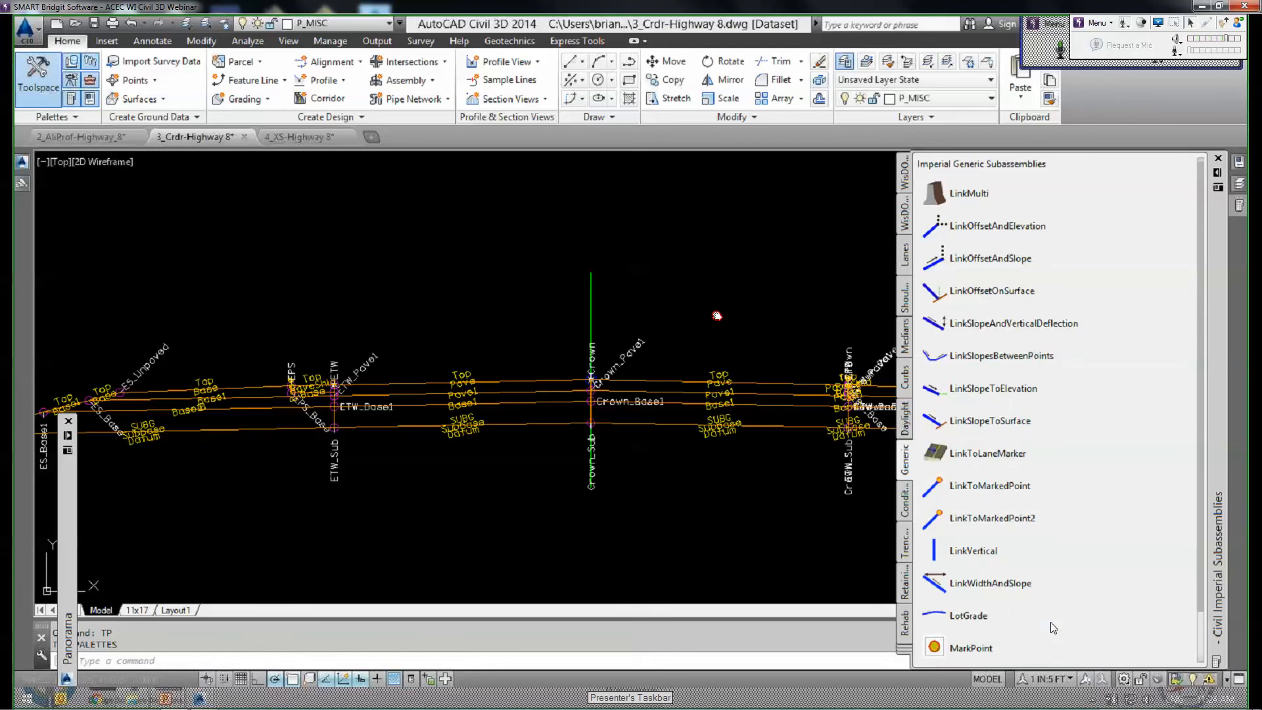
middle_click_drag(718, 316, 688, 313)
scroll(688, 313, "up", 3)
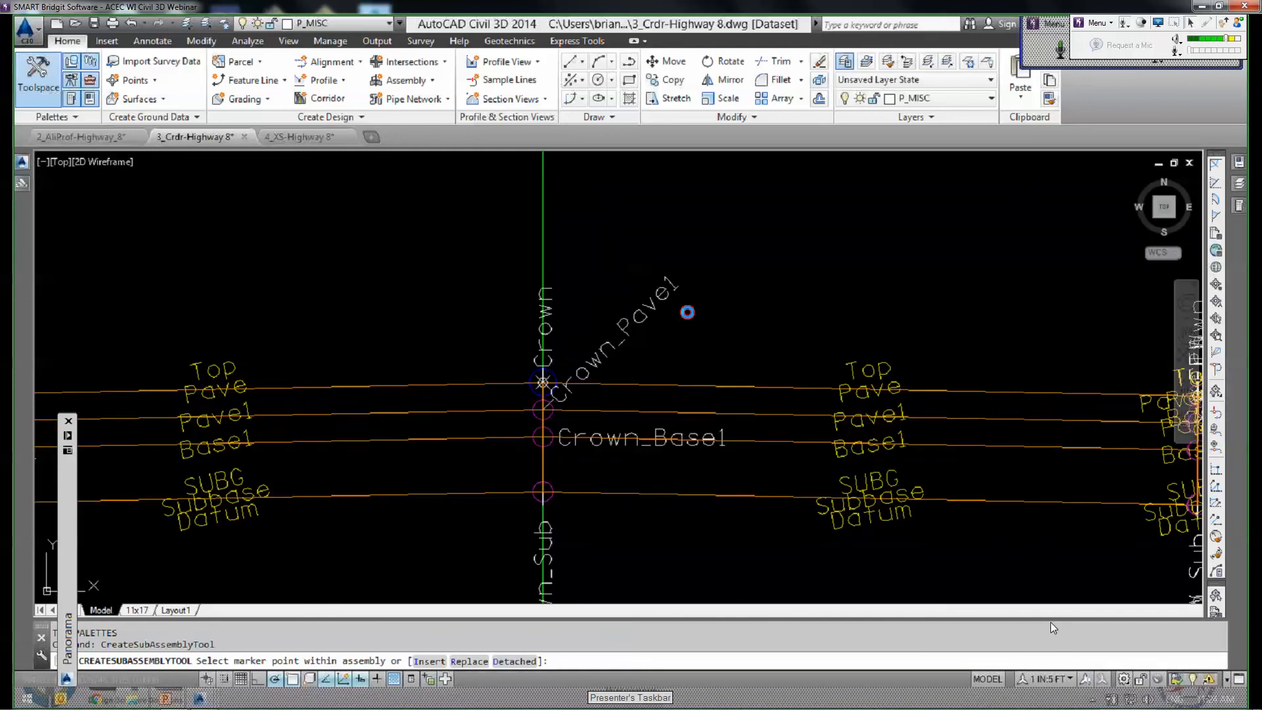
scroll(688, 313, "up", 2)
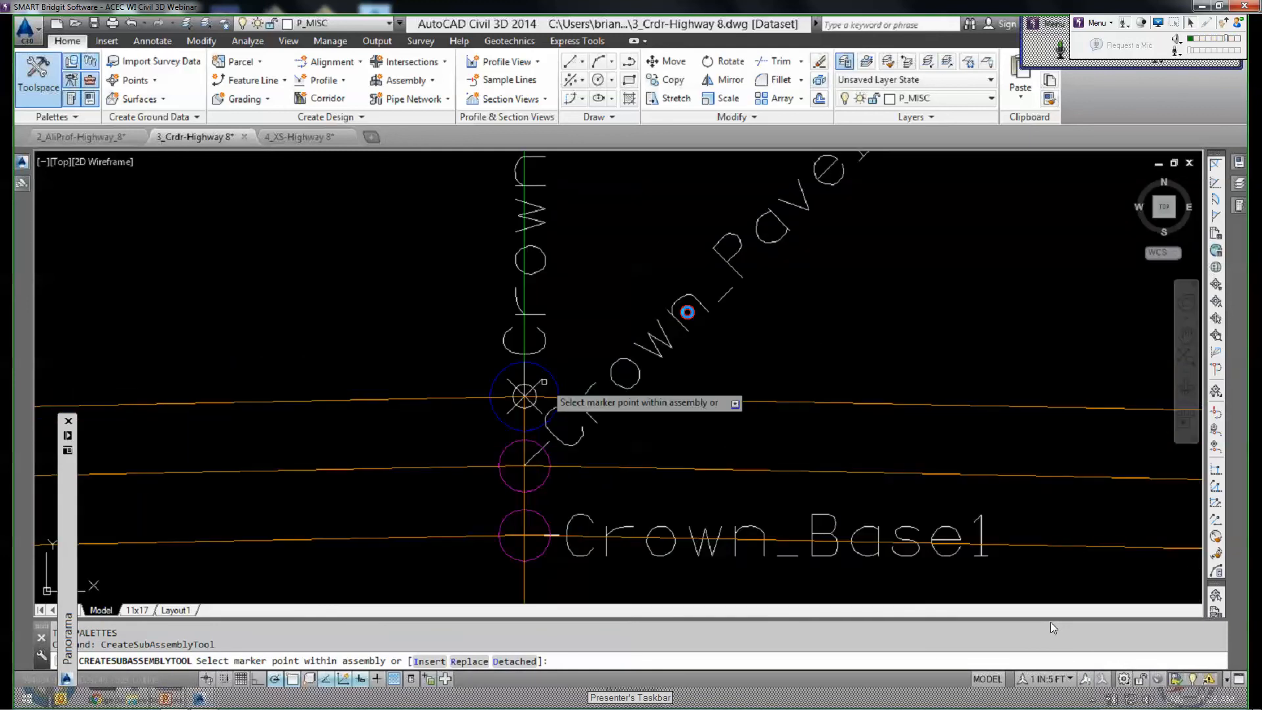
scroll(688, 312, "down", 2)
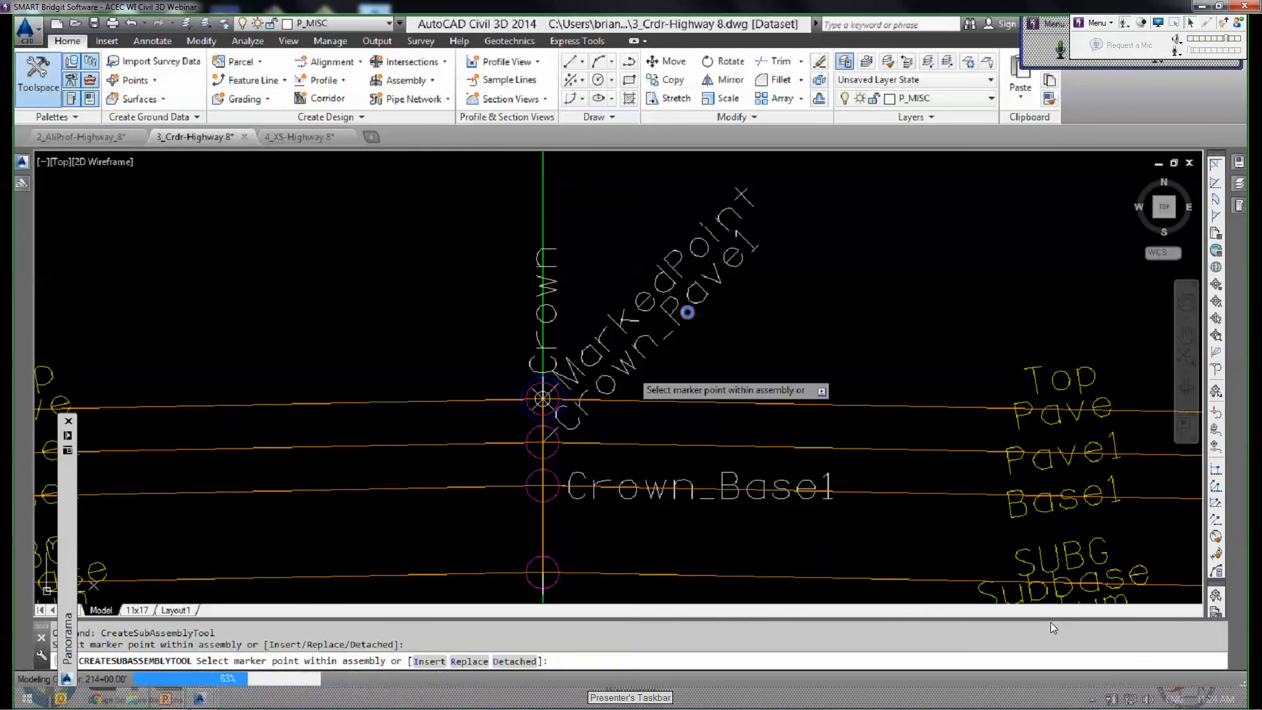
key("Escape")
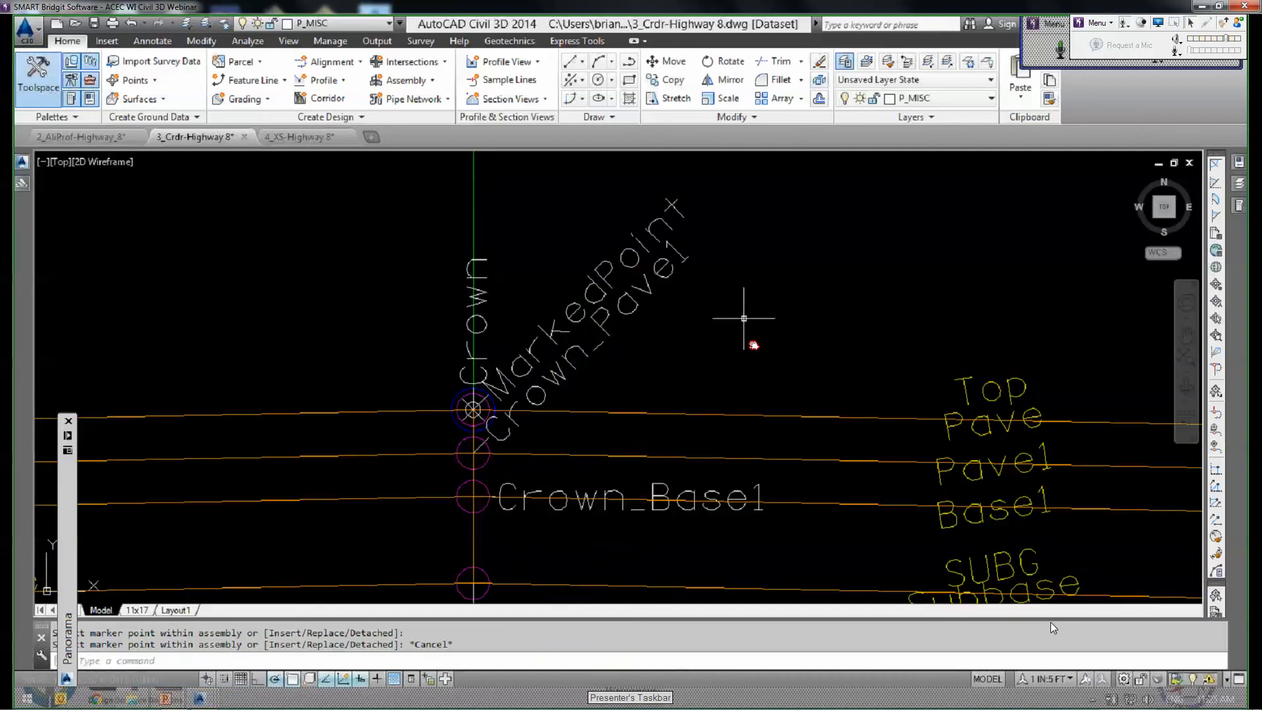
Check the point name and point codes in the properties of the MarkPoint subassembly at the crown.
scroll(736, 342, "down", 1)
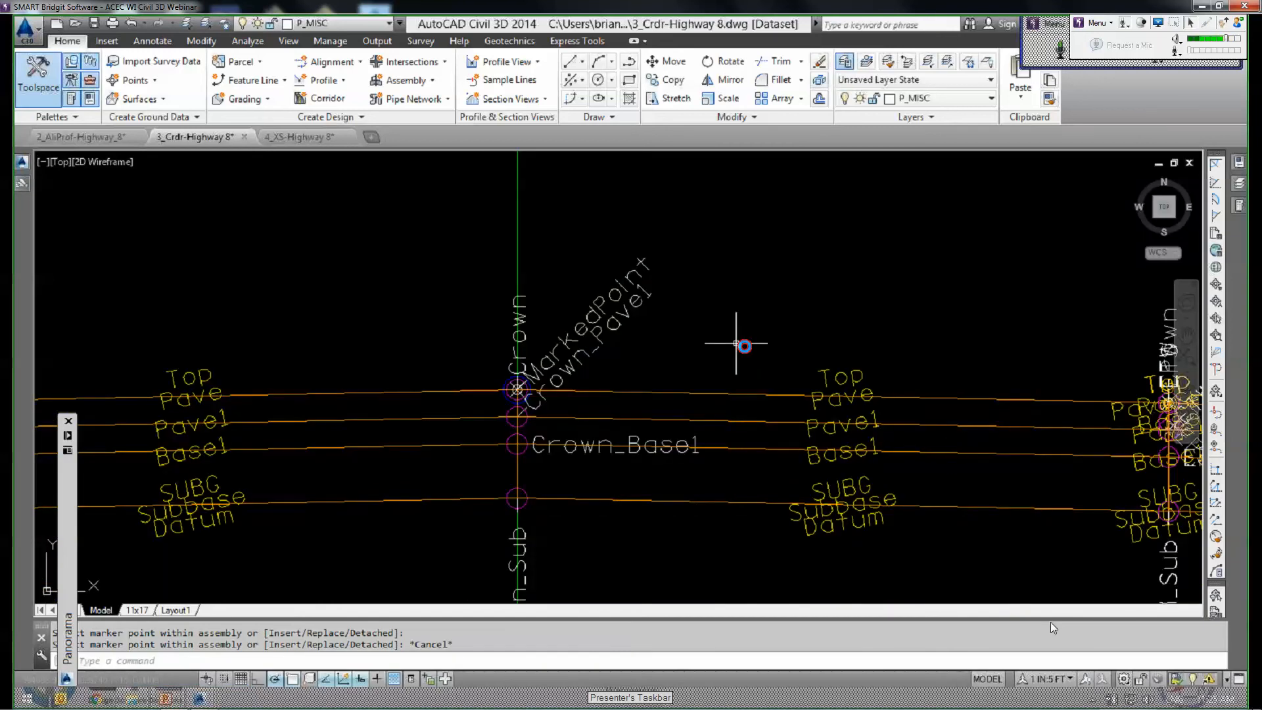
left_click(517, 390)
left_click(1239, 165)
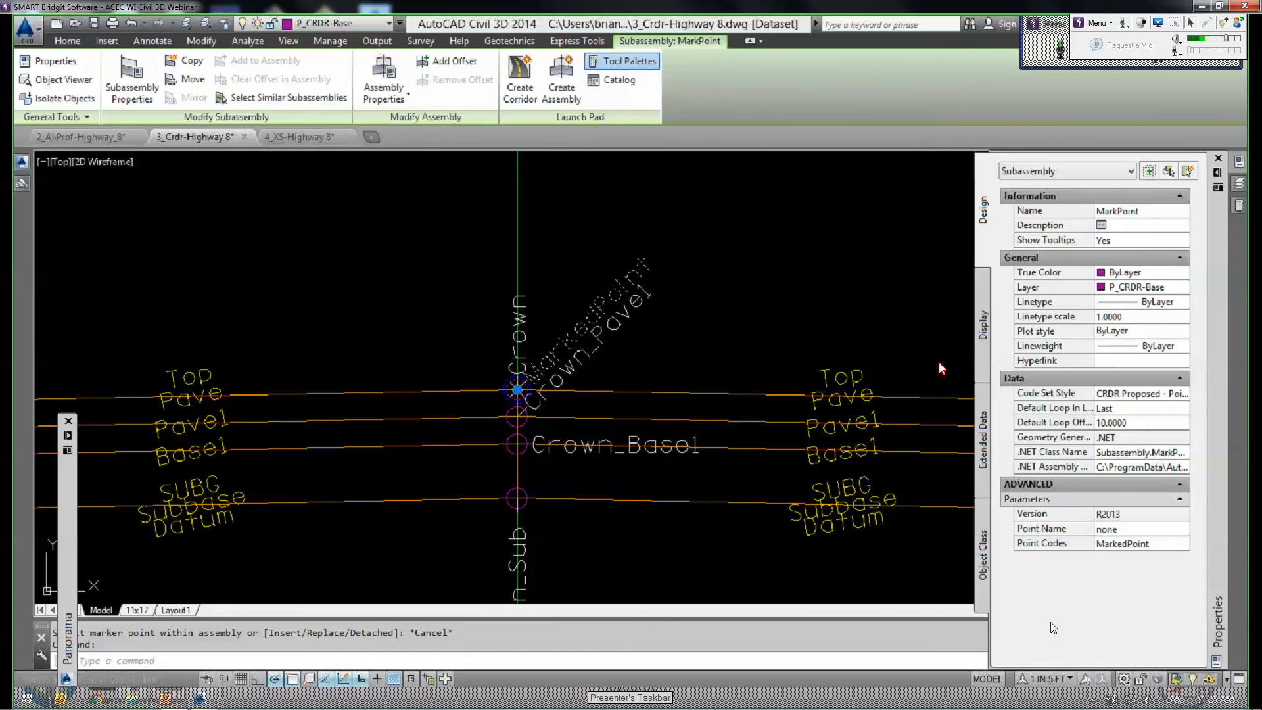
key("Escape")
Return to the 4_XS-Highway 8 drawing and open the XS Sheets With Links code set style from the lower cross section's corridor section.
left_click(319, 140)
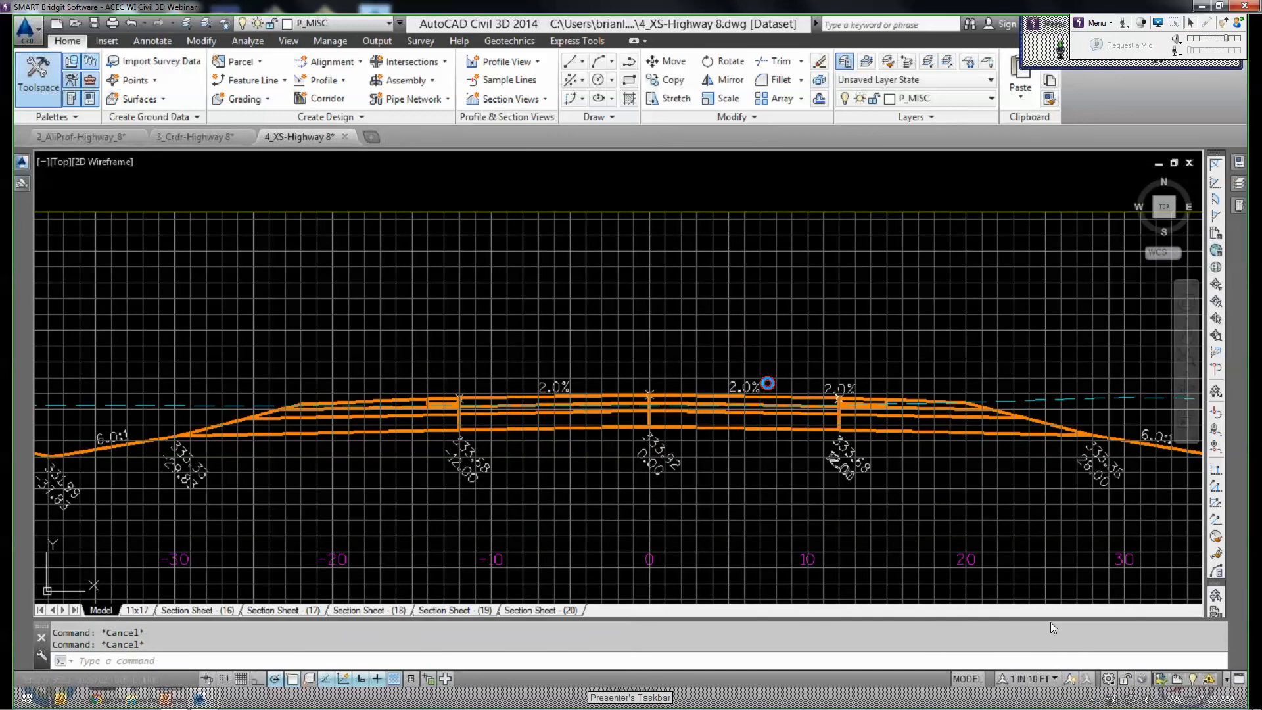
scroll(740, 365, "down", 2)
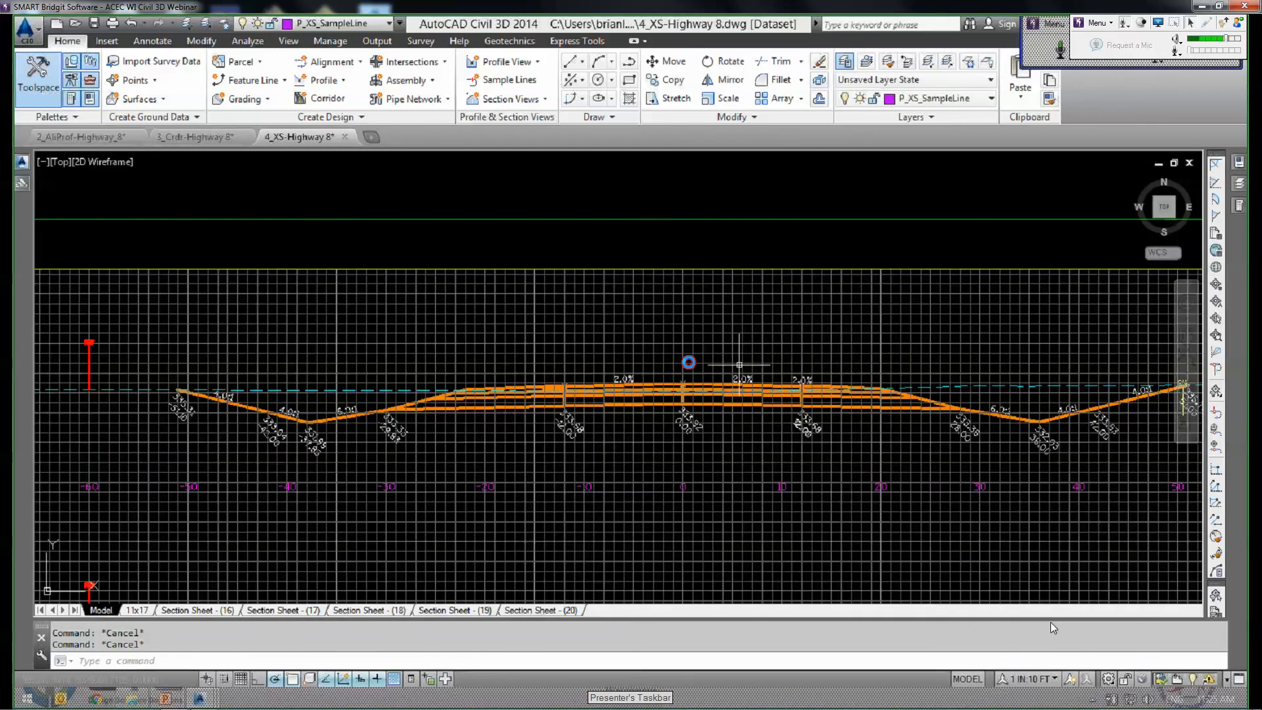
middle_click_drag(730, 388, 691, 362)
scroll(718, 465, "down", 2)
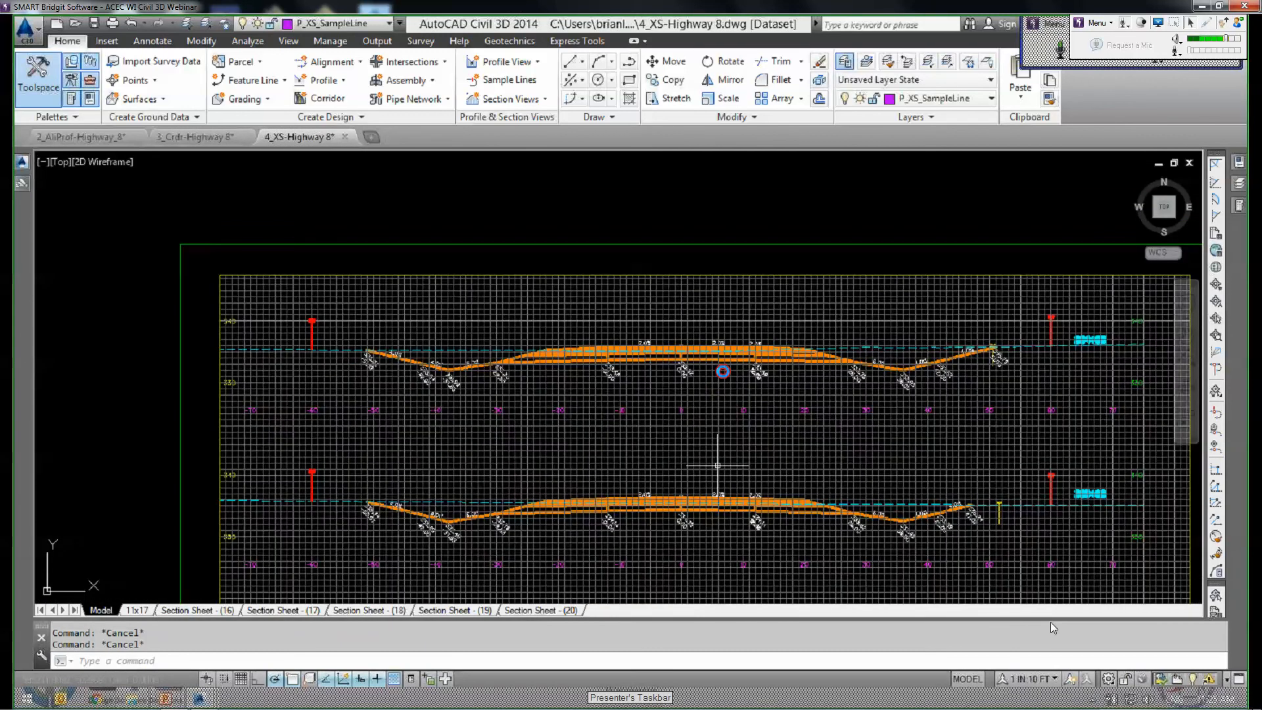
scroll(718, 465, "up", 5)
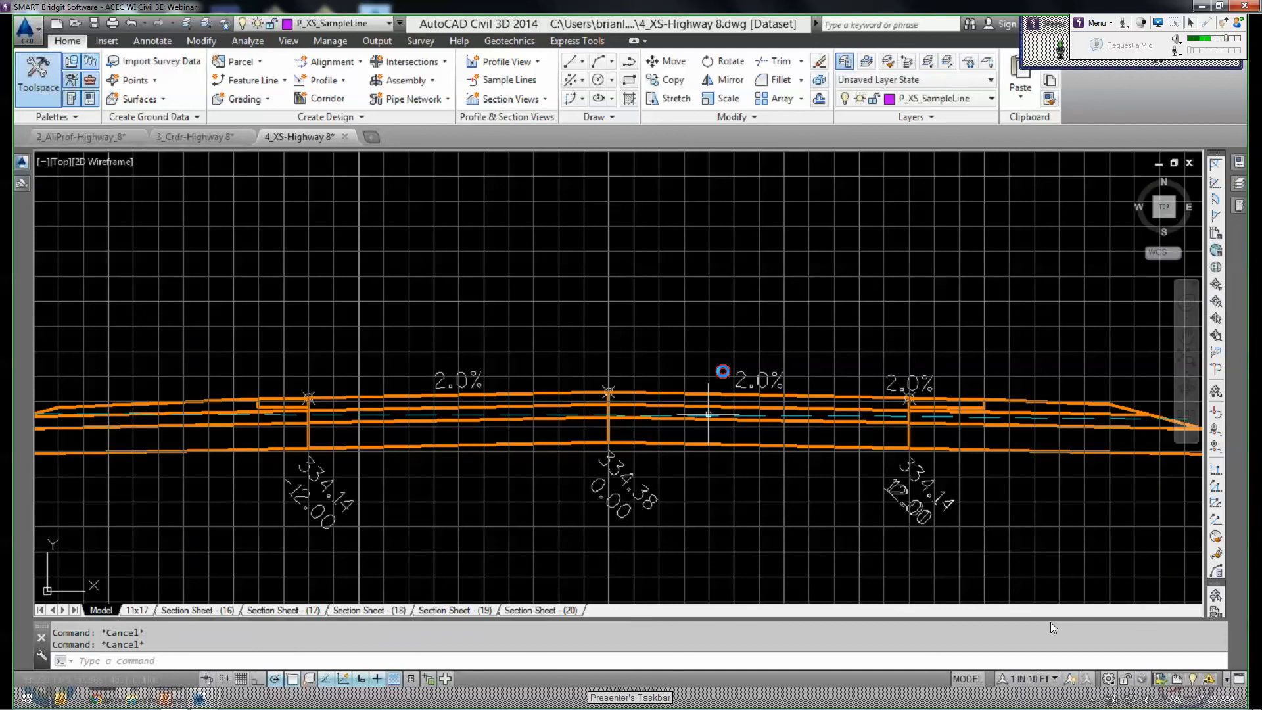
left_click(708, 415)
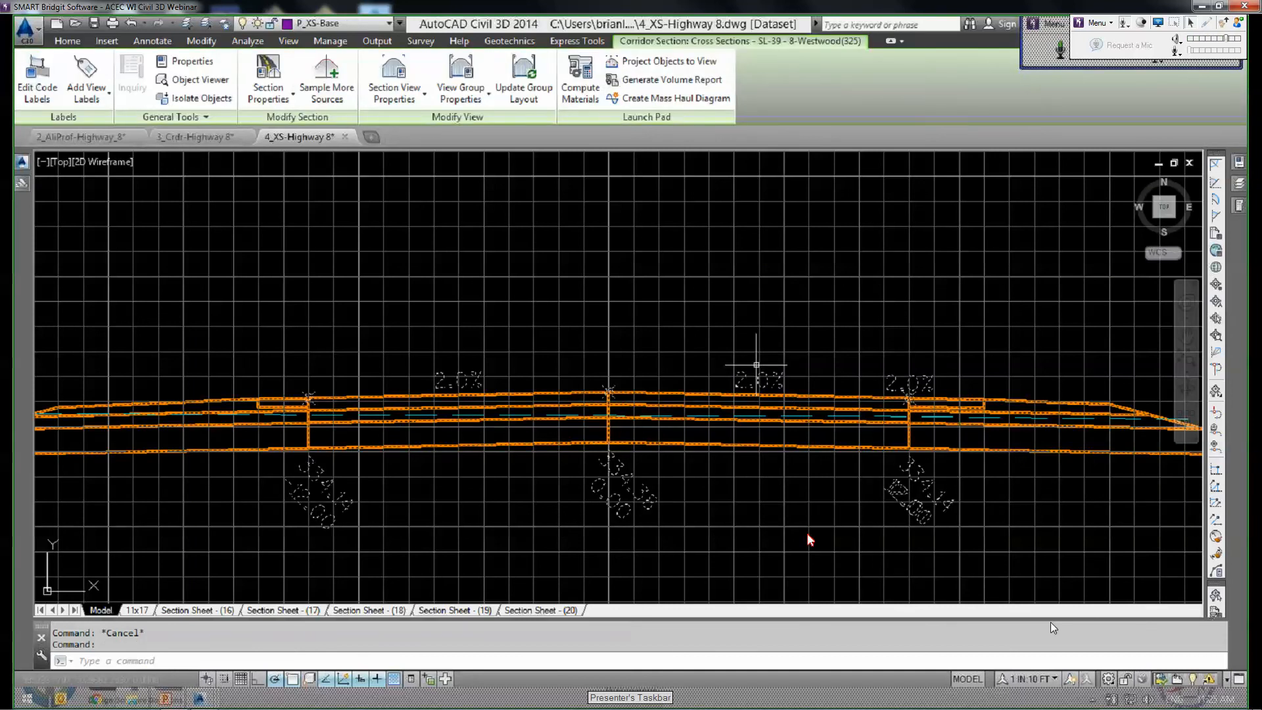
double_click(715, 453)
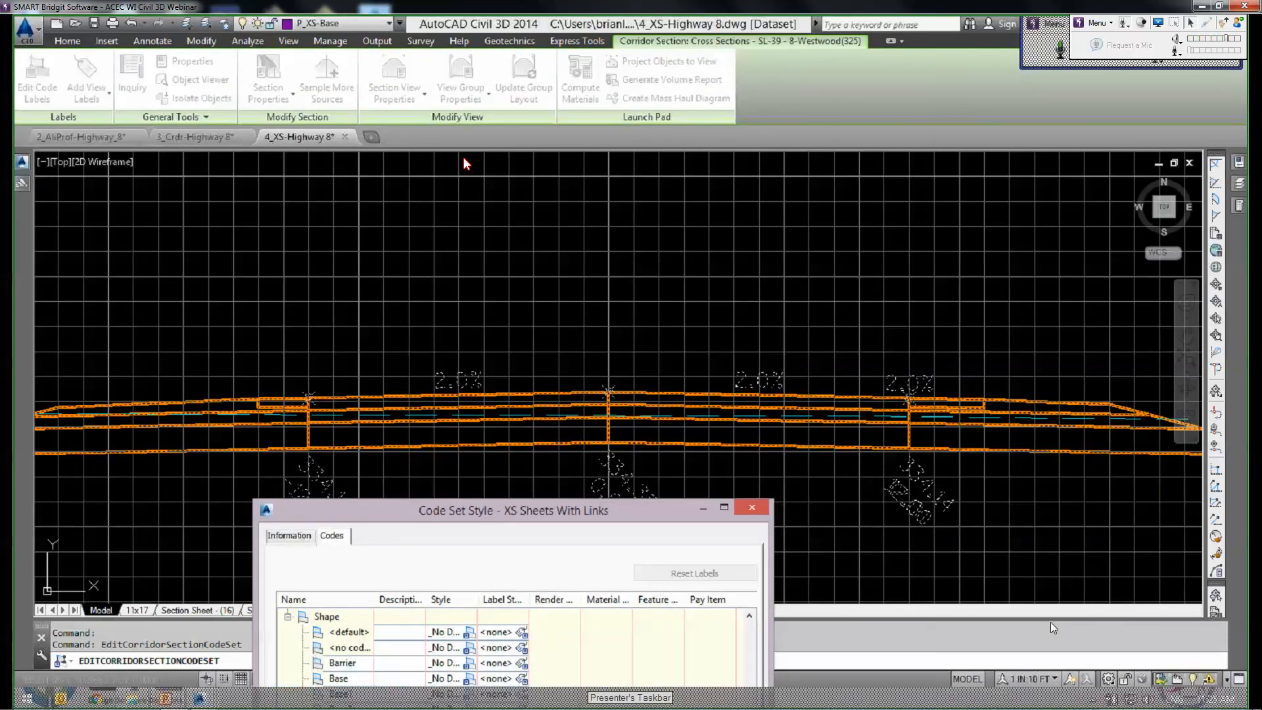
Examine the ElevOff and ElevOff-Ext point codes and their assigned label styles in the XS Sheets With Links code set style.
left_click_drag(464, 158, 462, 18)
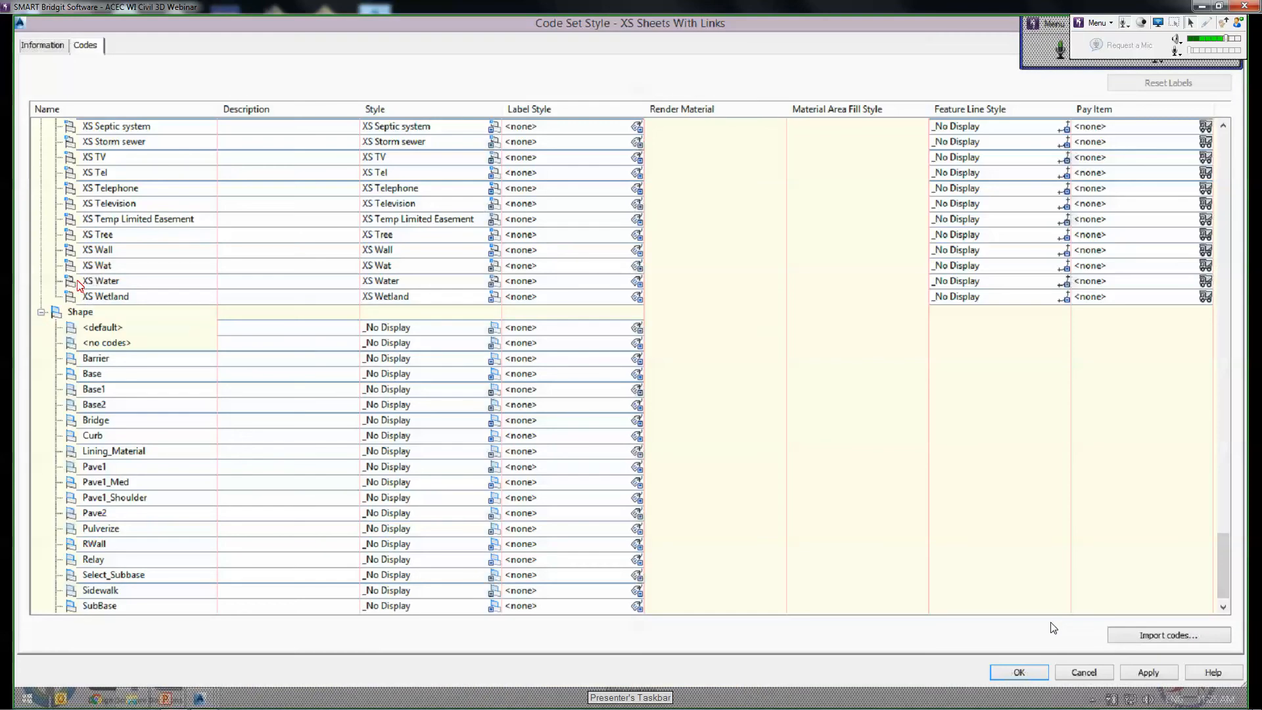
scroll(71, 223, "up", 13)
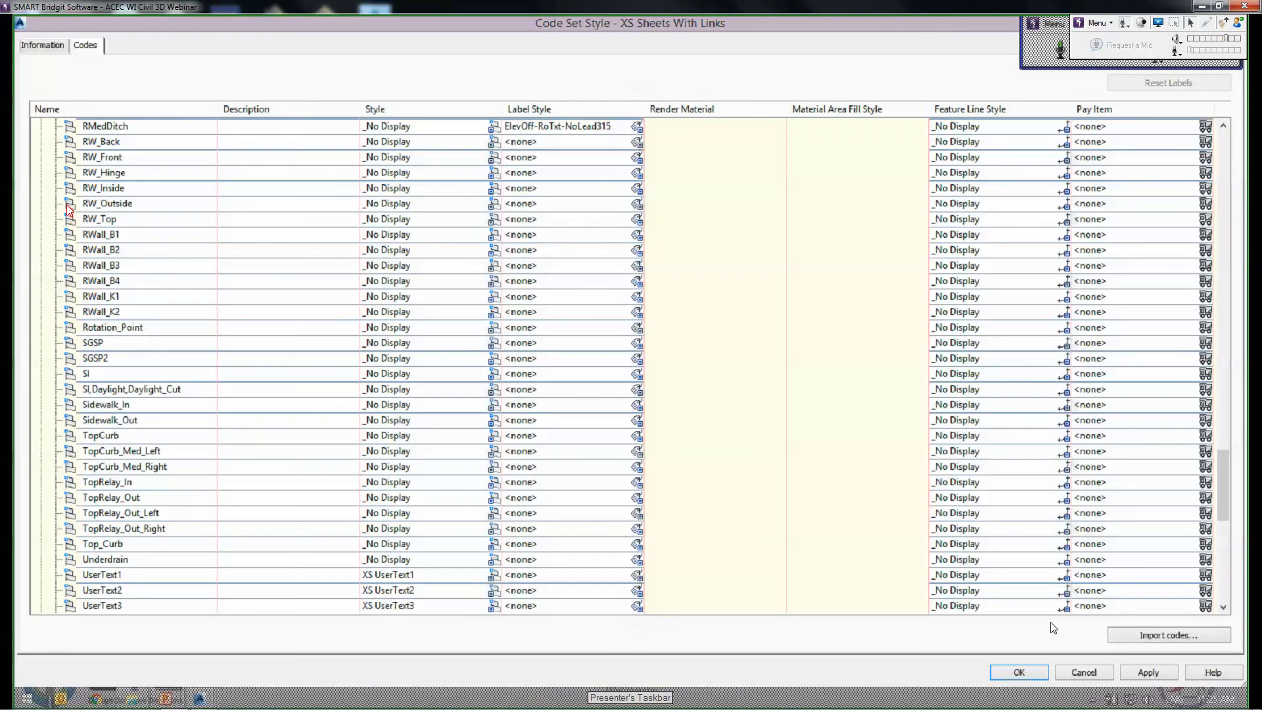
scroll(98, 276, "up", 15)
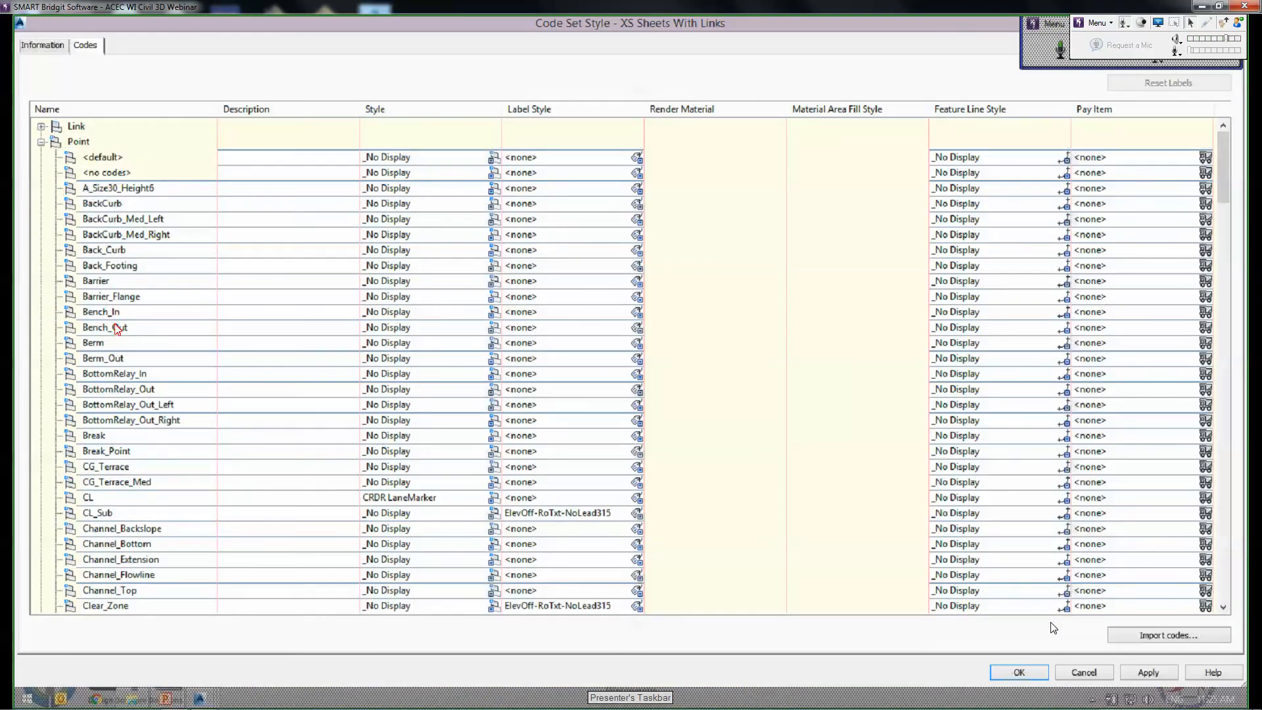
scroll(129, 368, "down", 20)
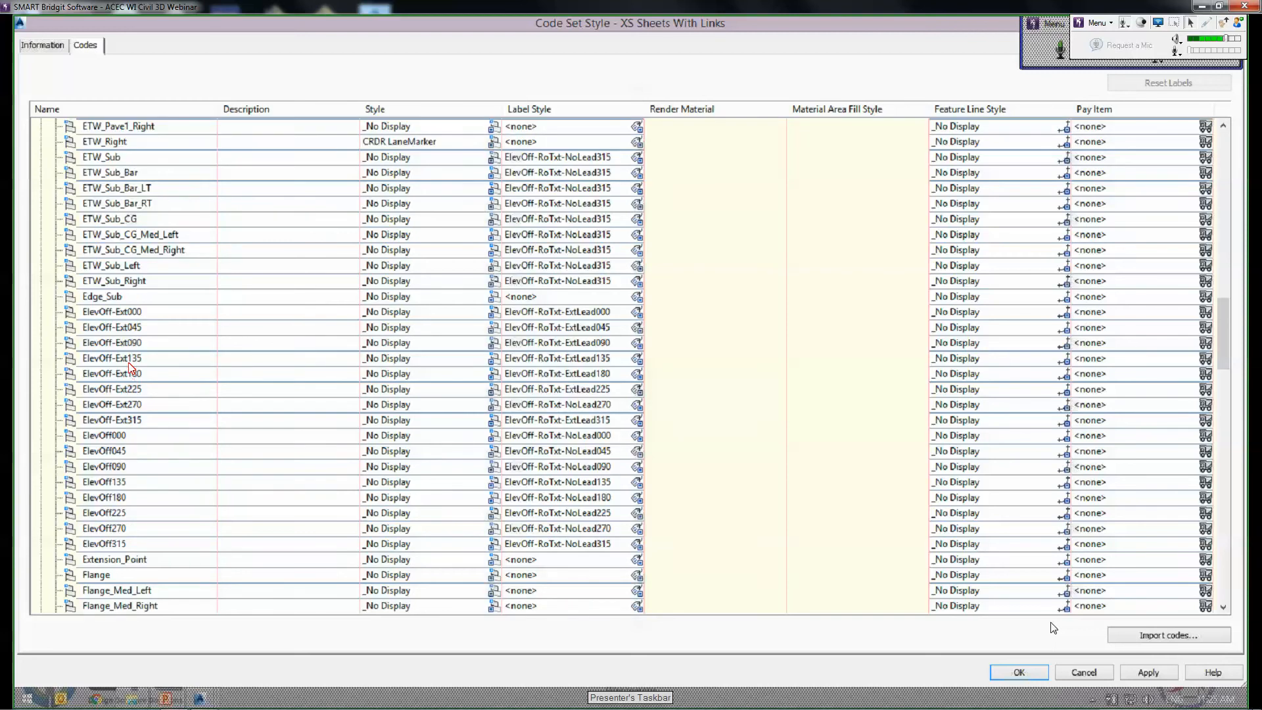
scroll(141, 210, "down", 3)
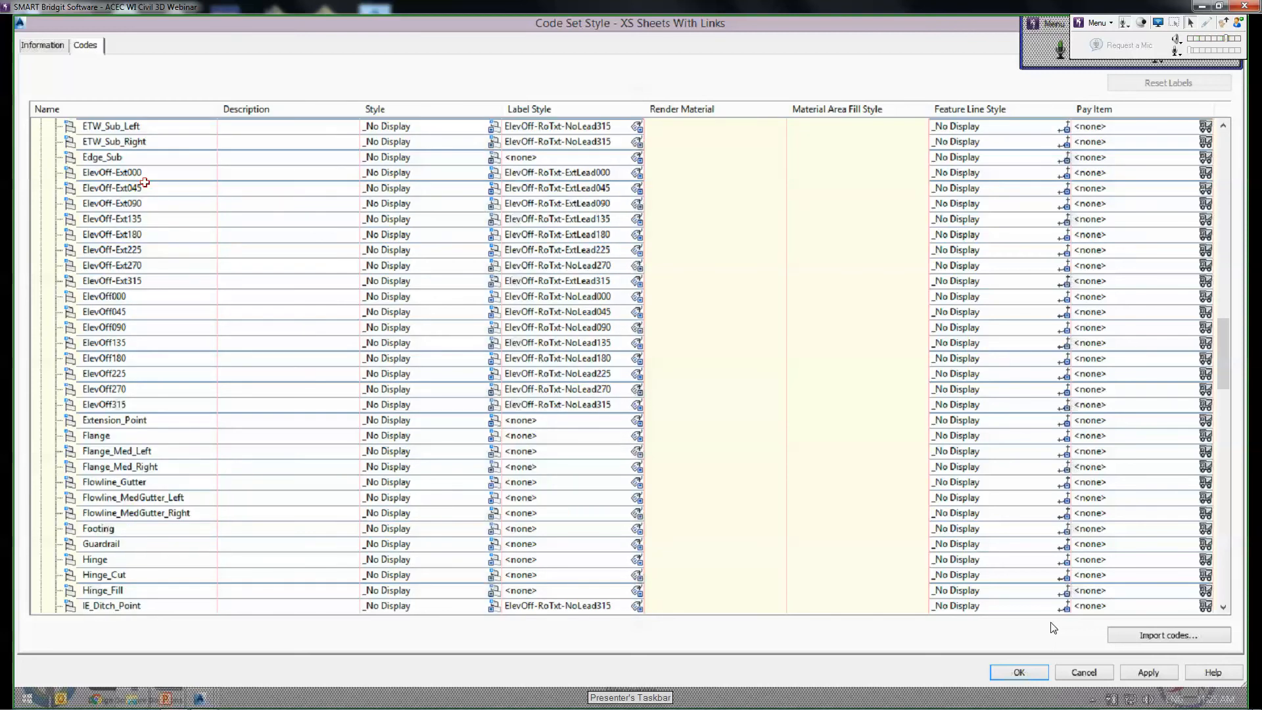
left_click(434, 172)
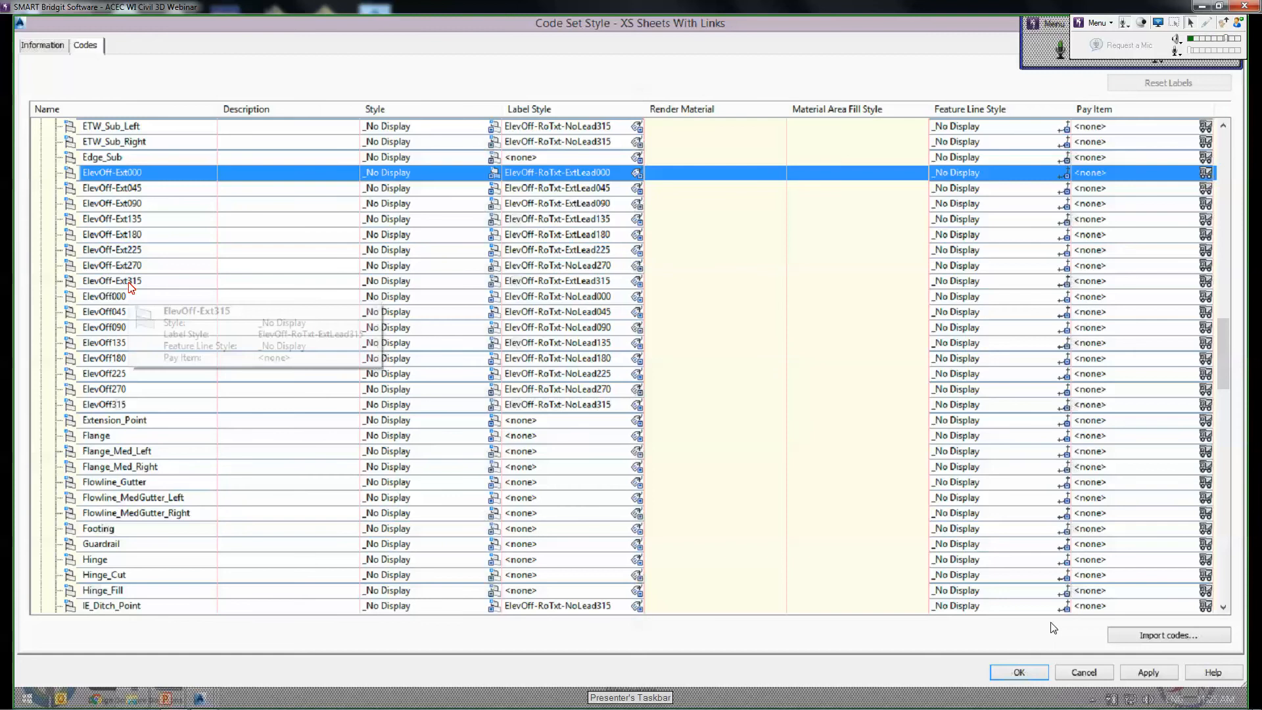
mouse_move(130, 286)
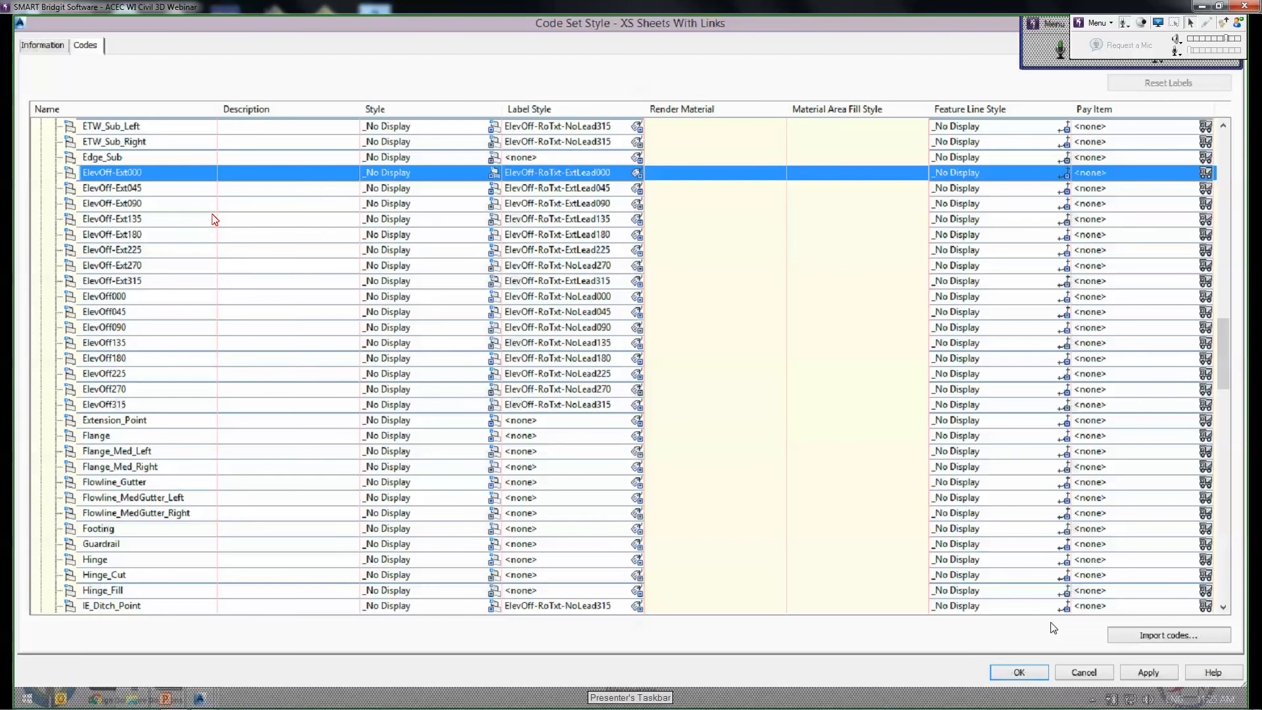
Copy the name of the ElevOff-Ext090 point code and close the code set style without changing it.
left_click(174, 202)
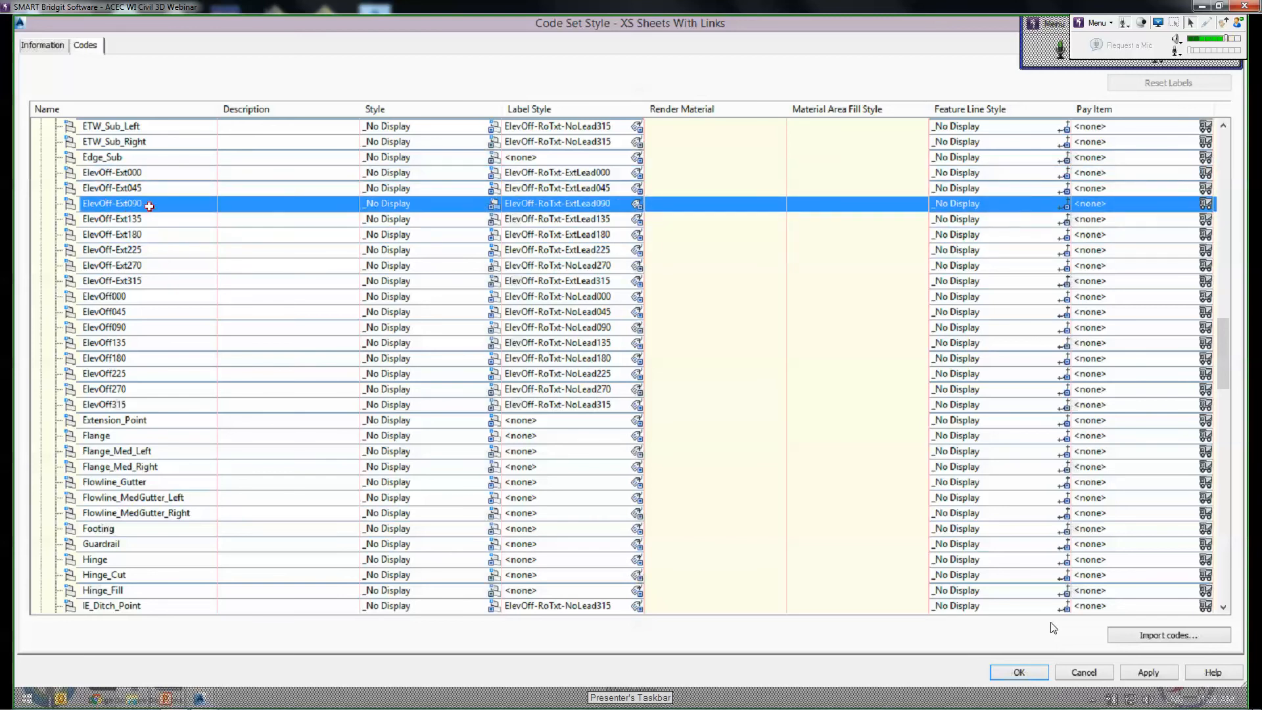
left_click(390, 203)
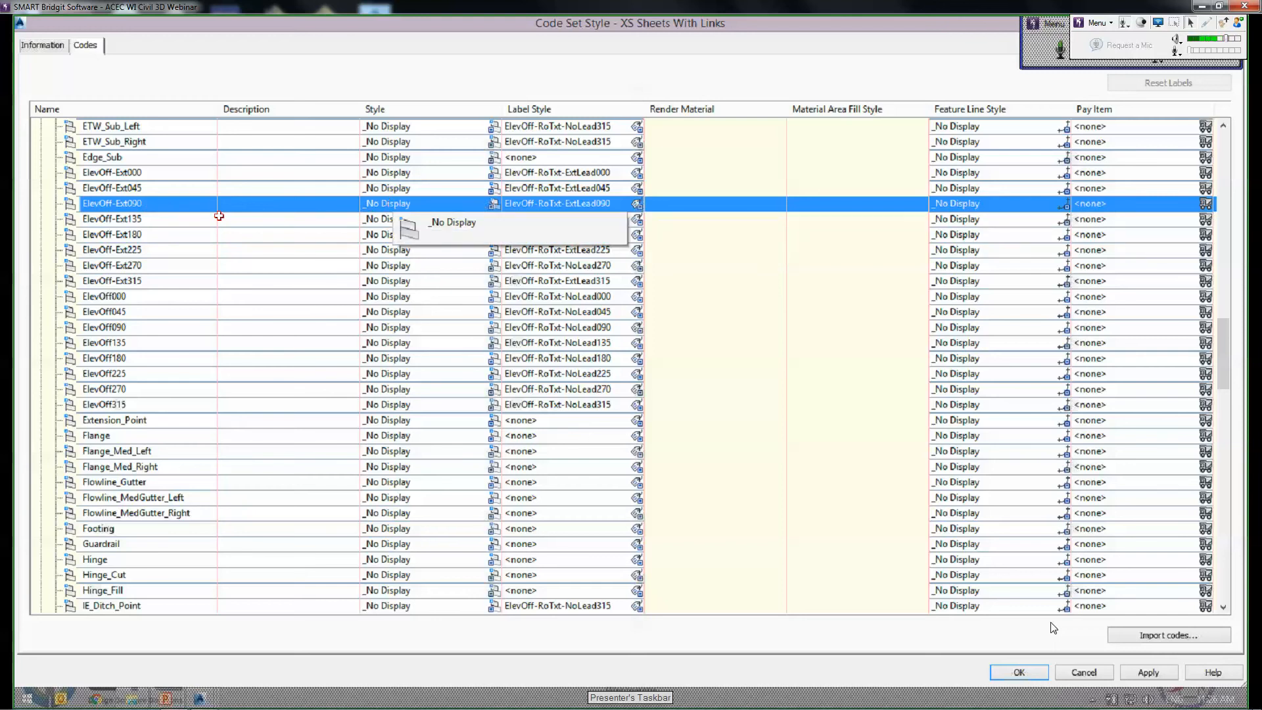
left_click(133, 199)
left_click(133, 199)
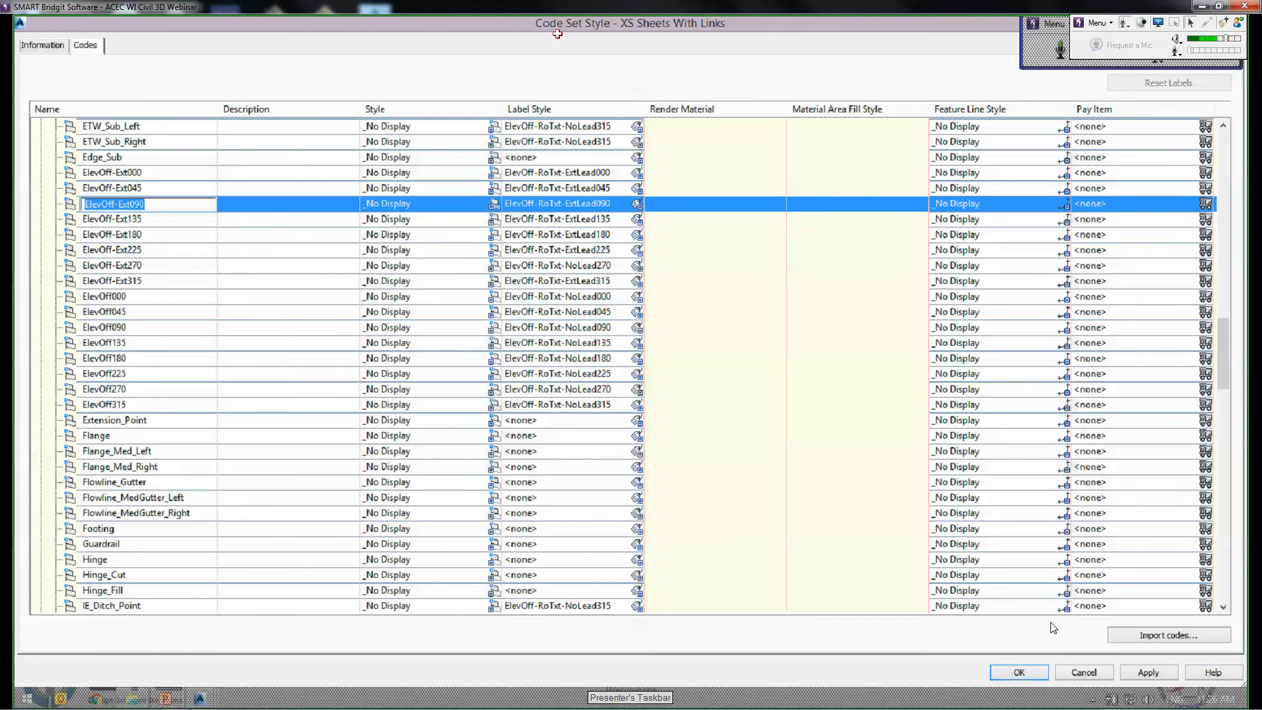
key("Return")
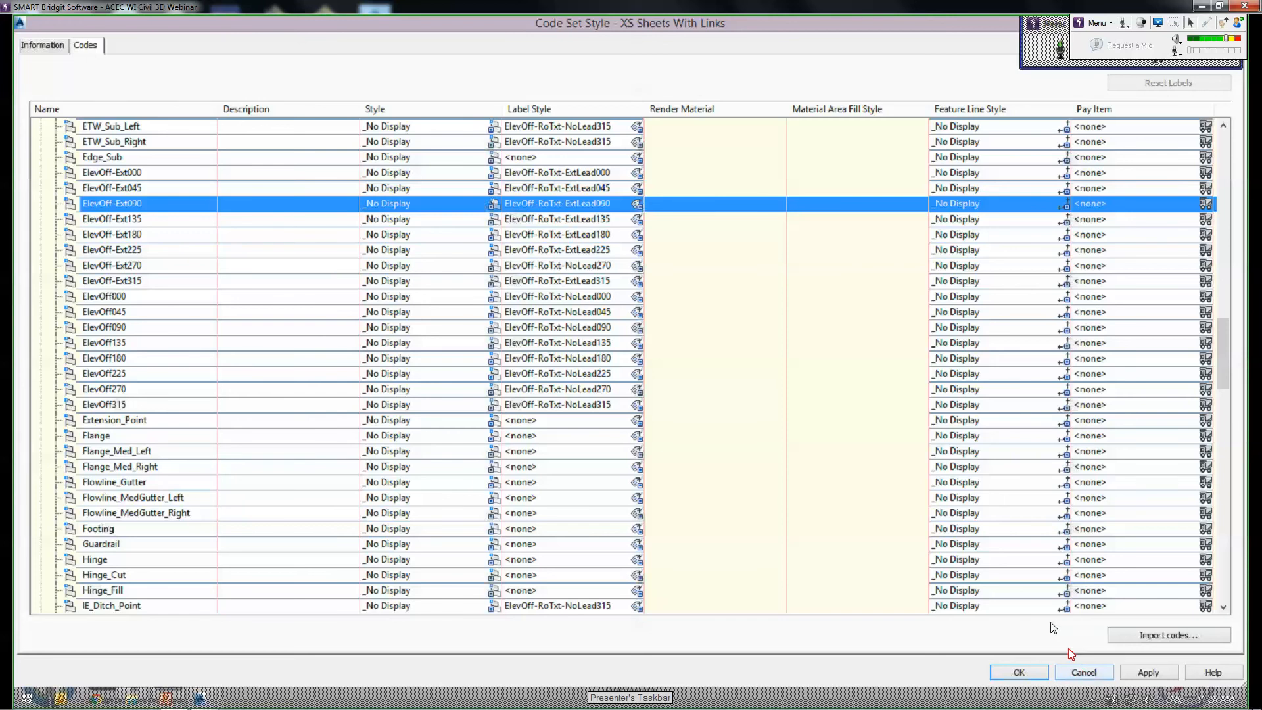
left_click(1079, 671)
In the 3_Crdr-Highway 8 drawing, set the crown MarkPoint subassembly's point code to ElevOff-Ext090.
left_click(195, 138)
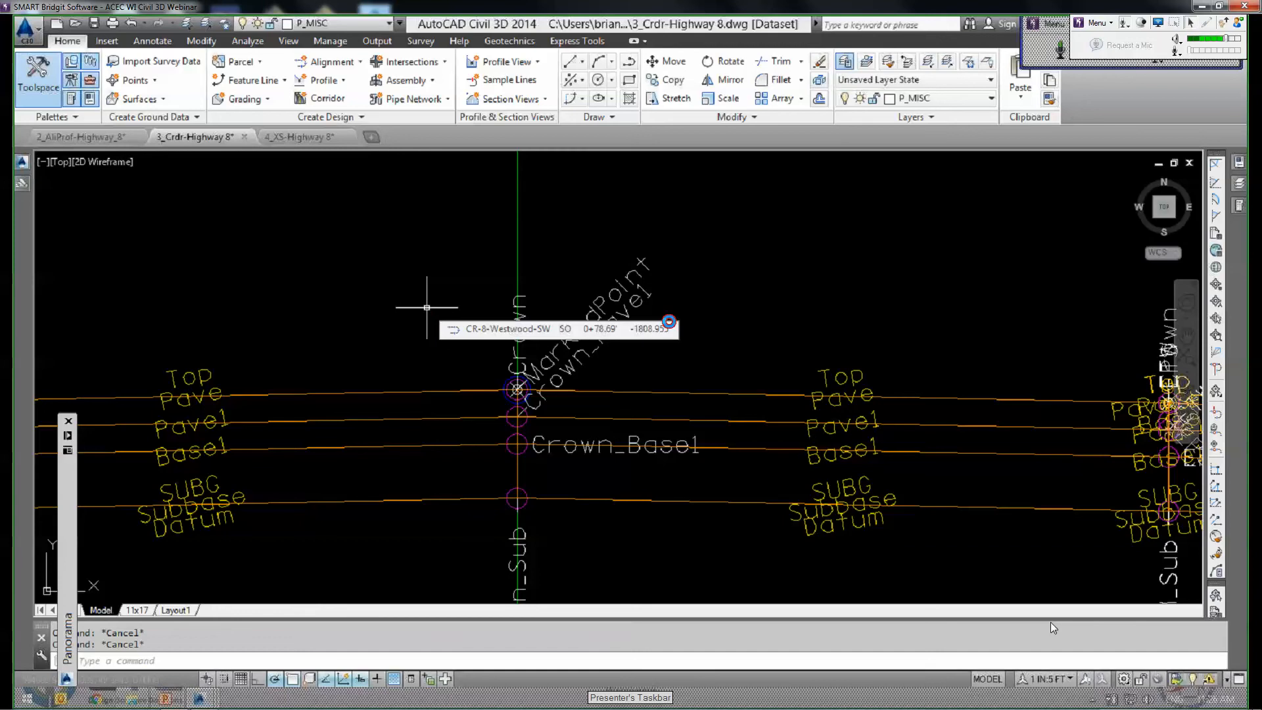
middle_click_drag(598, 306, 629, 287)
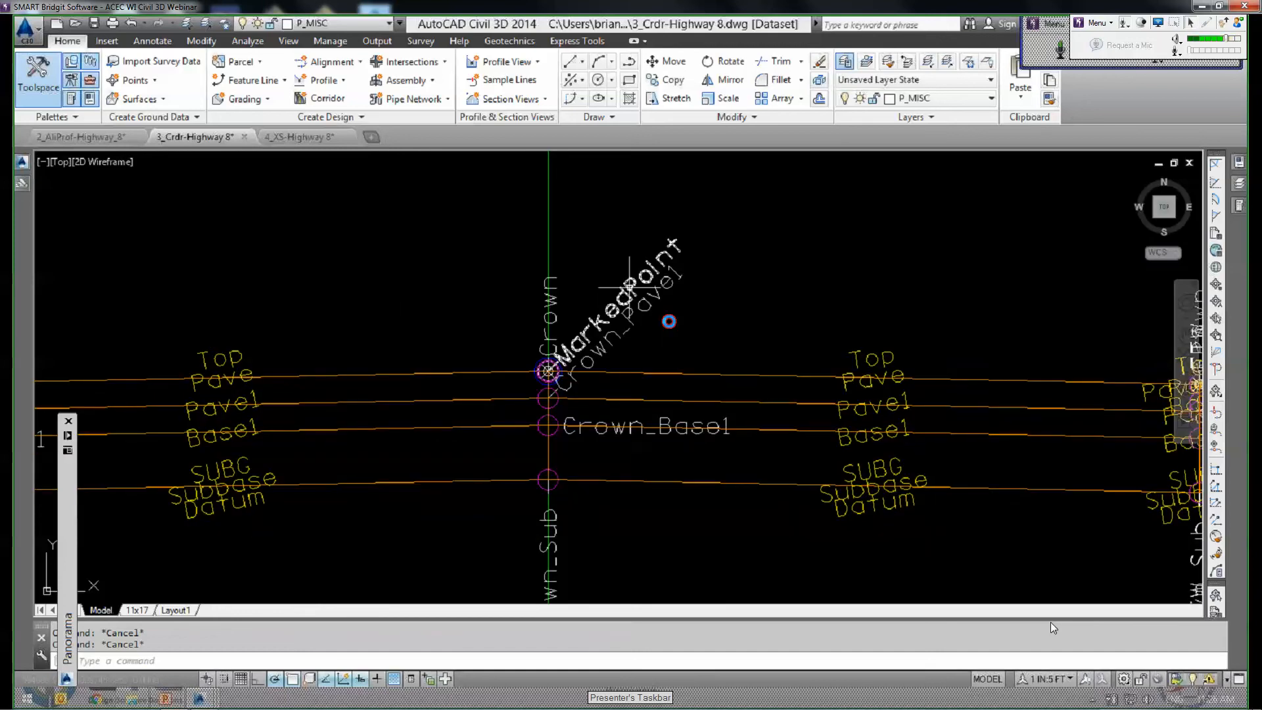
left_click(629, 288)
scroll(612, 353, "down", 2)
scroll(618, 353, "up", 2)
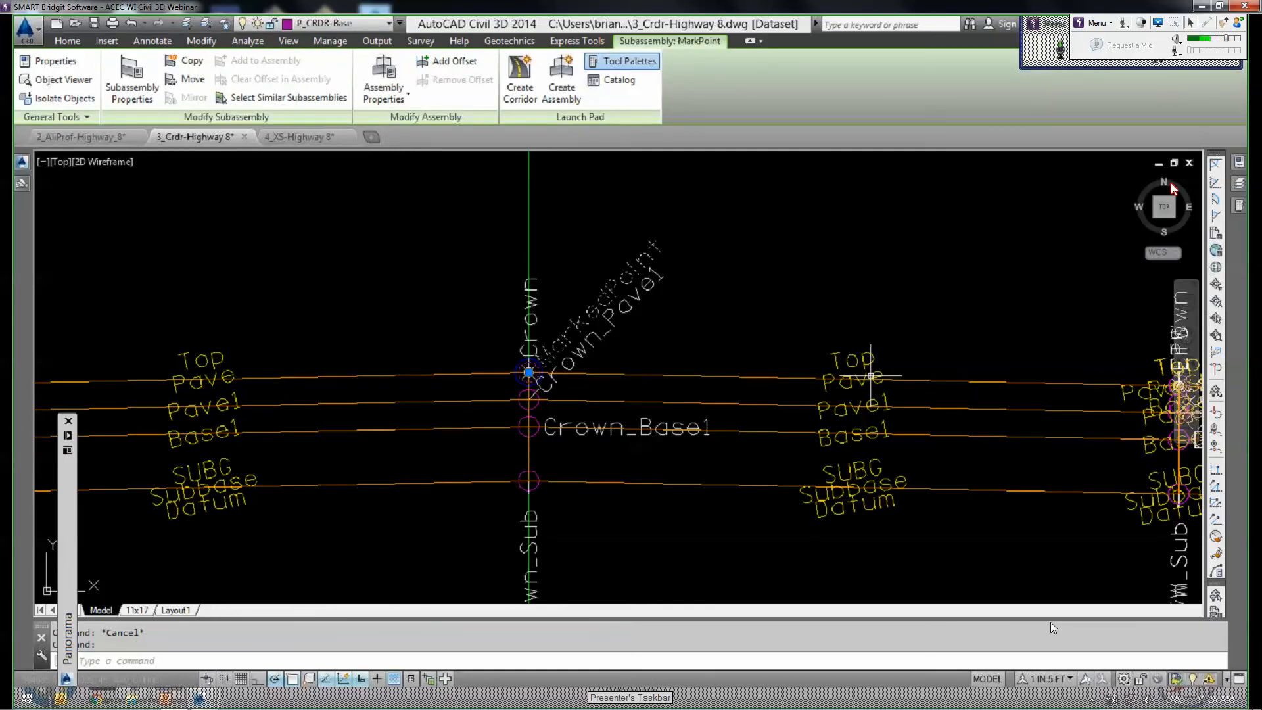
mouse_move(1198, 415)
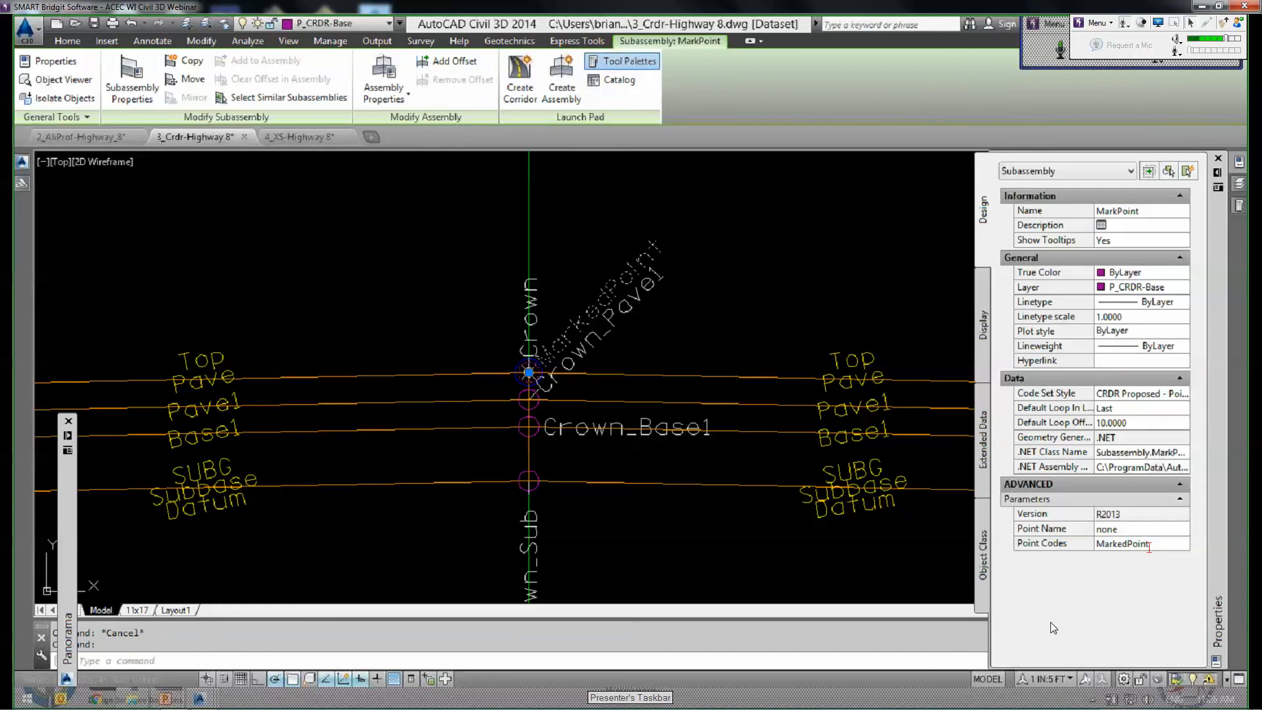
left_click(1150, 548)
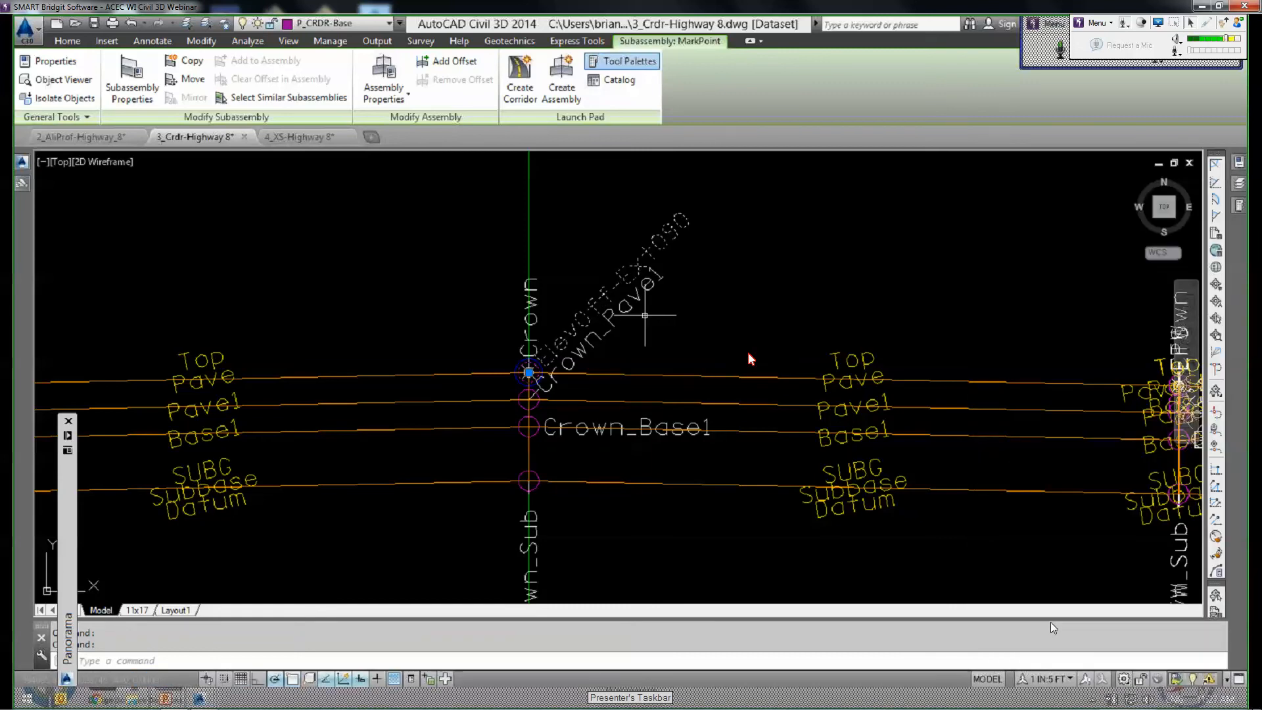
key("Escape")
Copy the MarkPoint subassembly to the top crown point of the assembly drawn above.
scroll(648, 318, "up", 2)
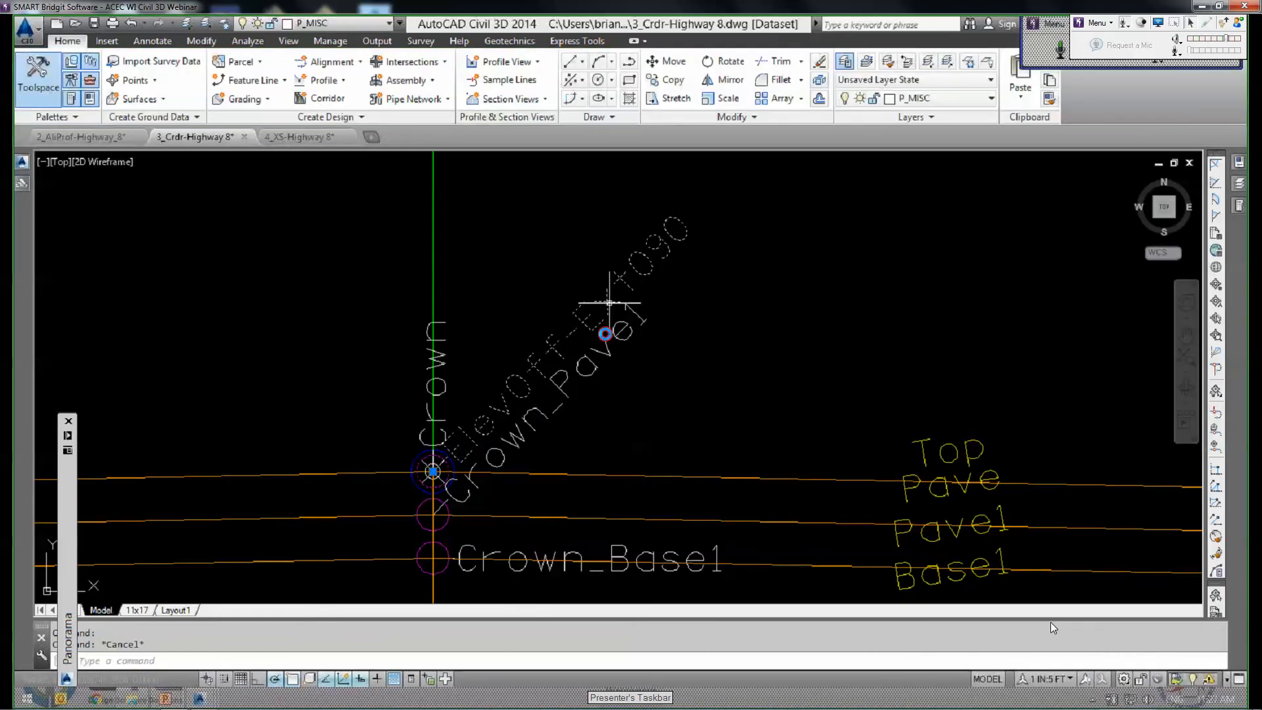
right_click(800, 489)
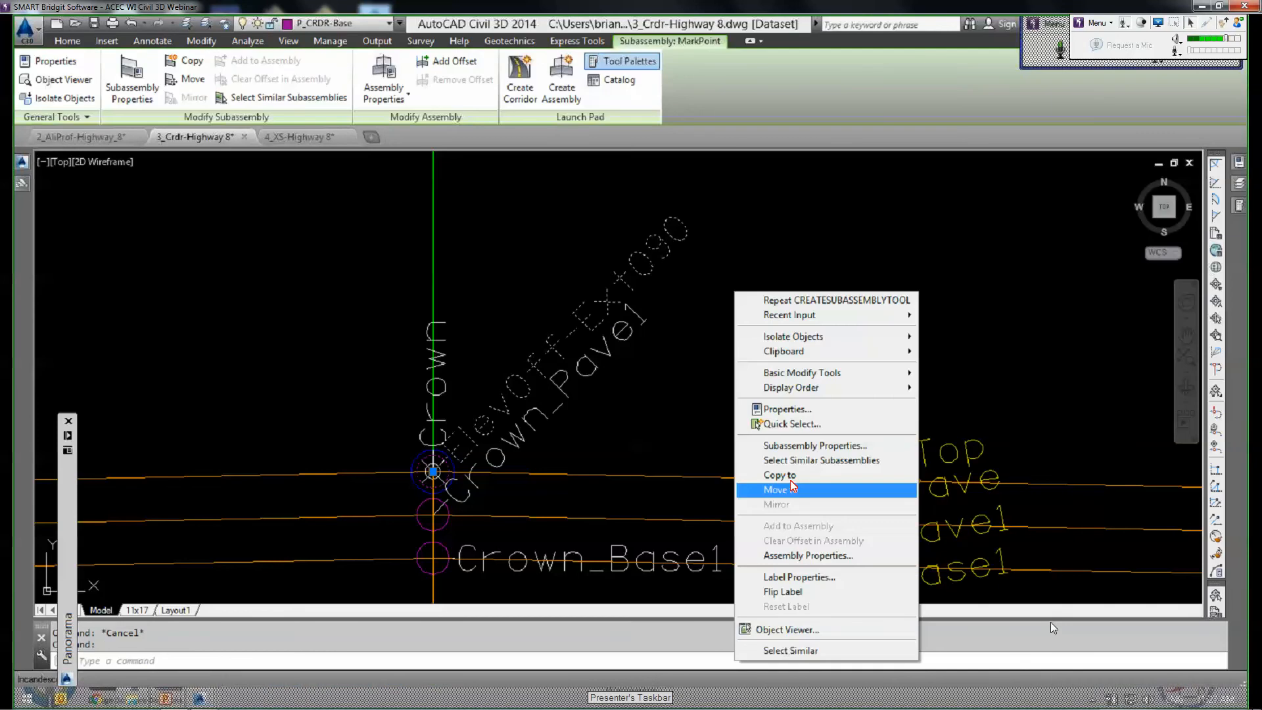
left_click(791, 482)
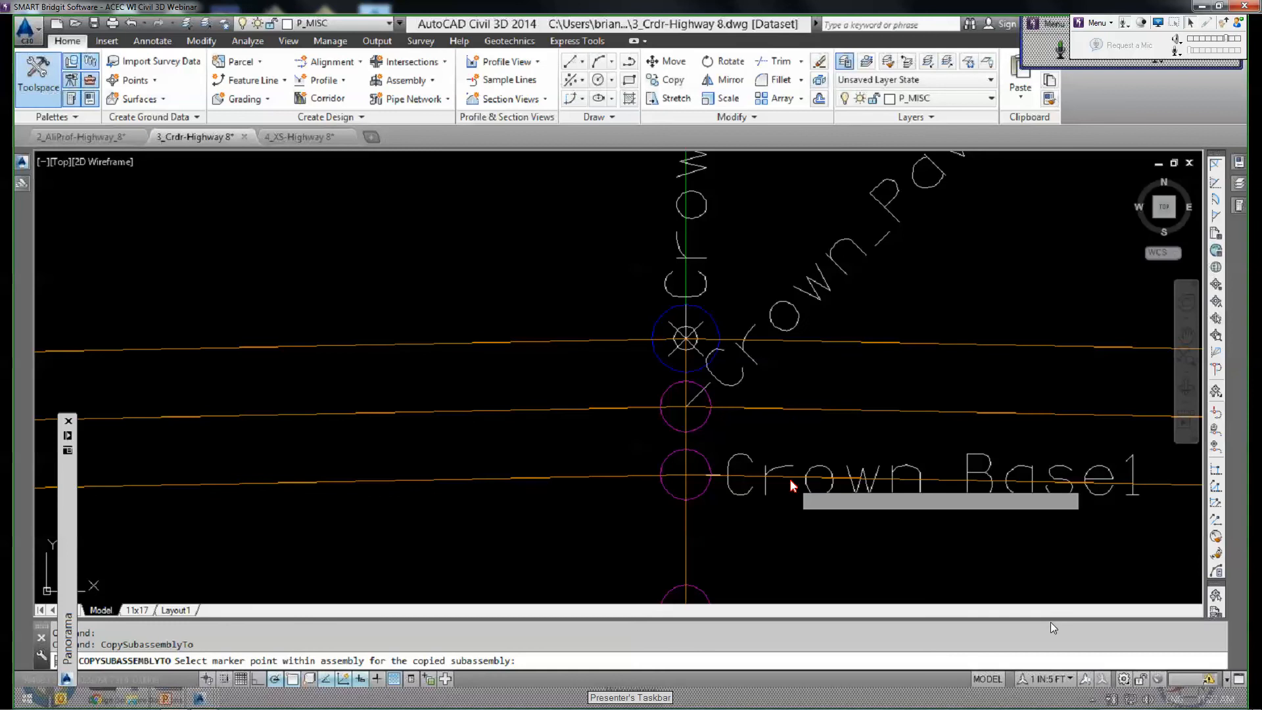
left_click(680, 344)
scroll(679, 345, "down", 10)
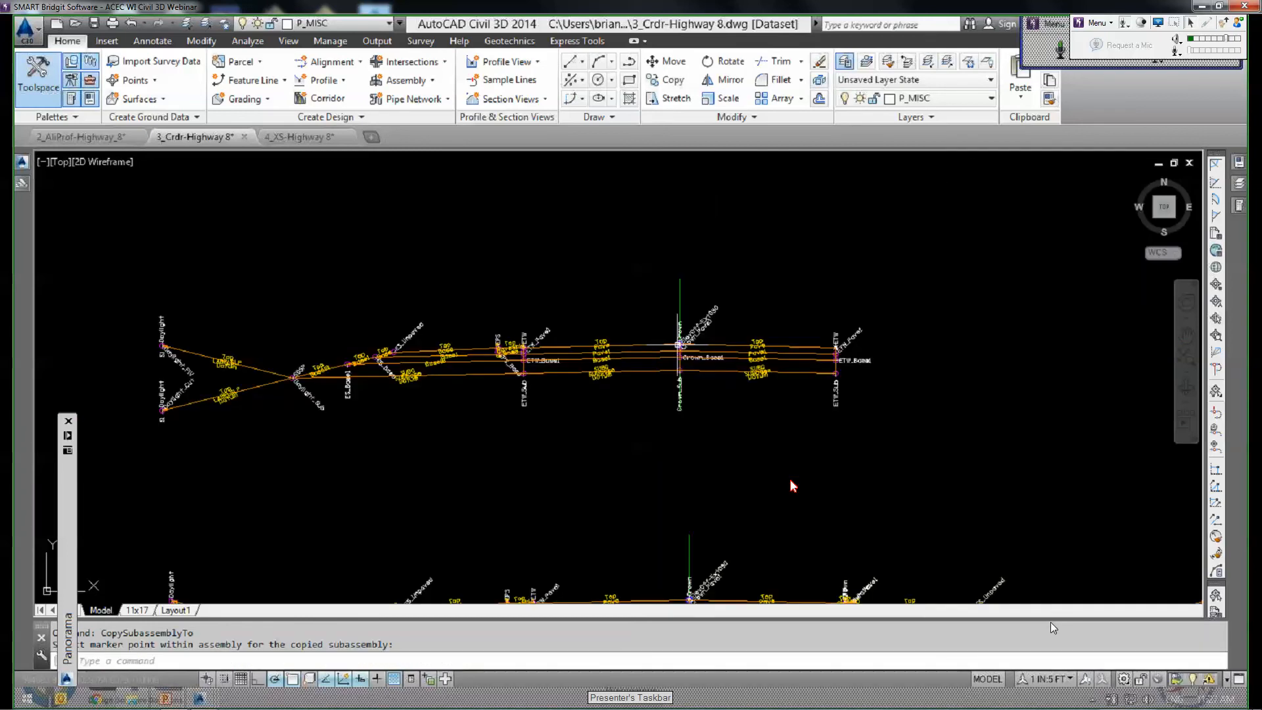
key("Escape")
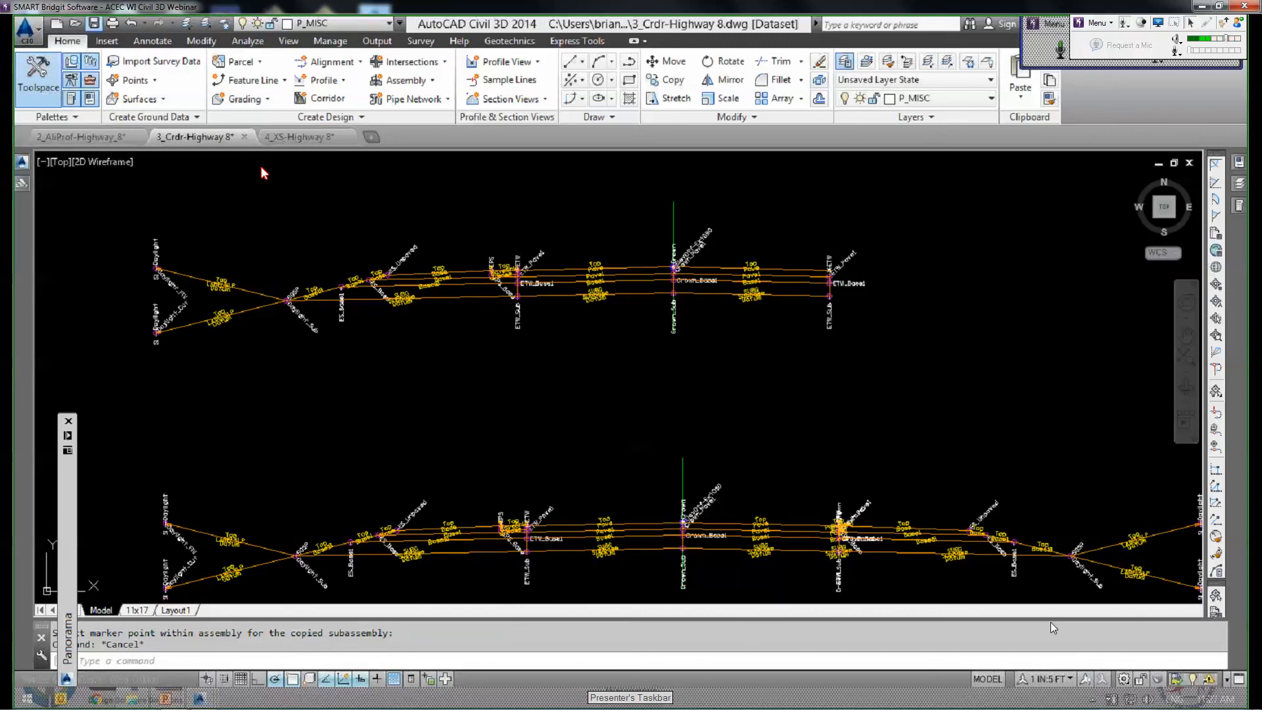
Save the 3_Crdr-Highway 8 drawing and return to a cross section in the 4_XS-Highway 8 drawing.
key("ctrl+s")
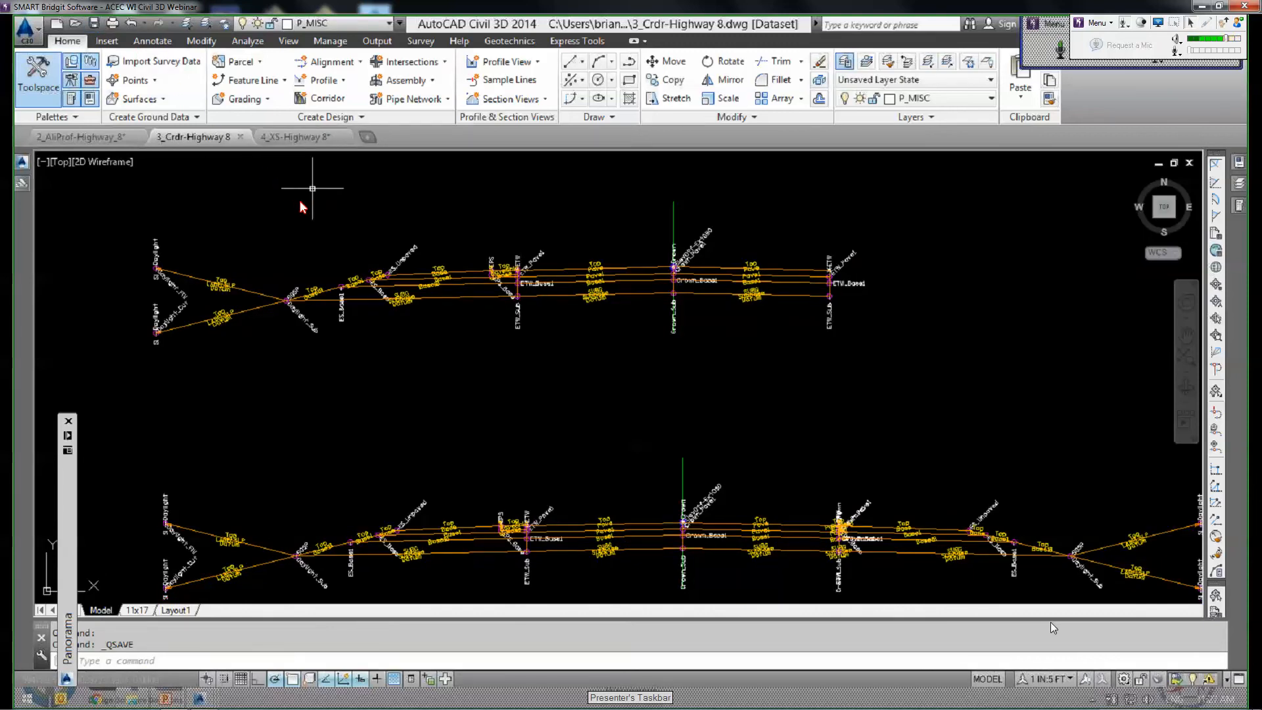
left_click(297, 141)
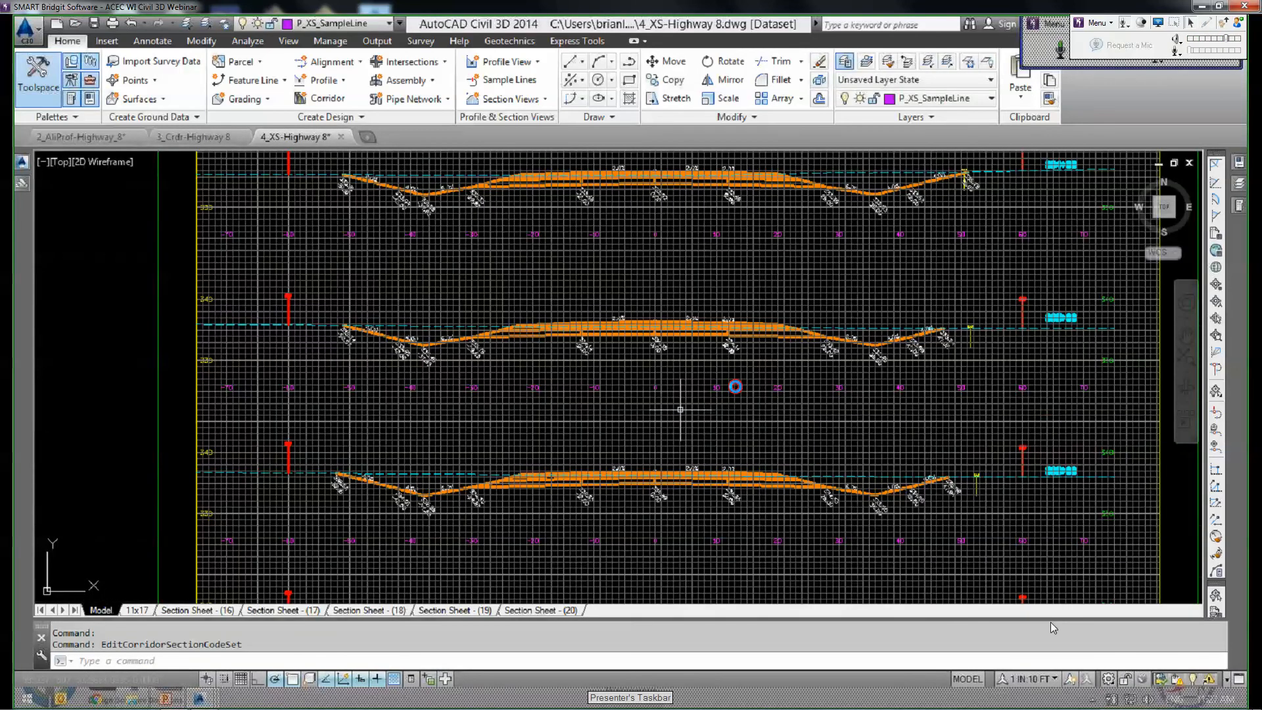
middle_click_drag(681, 410, 744, 393)
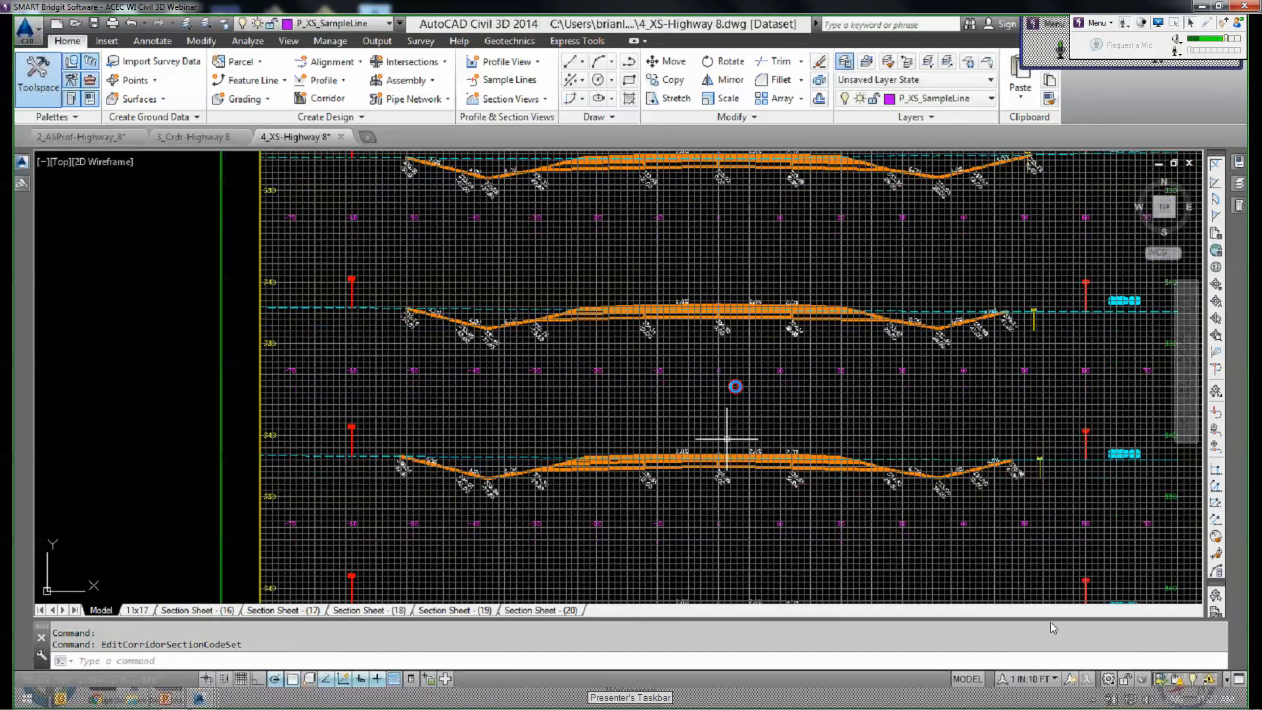
scroll(727, 438, "up", 4)
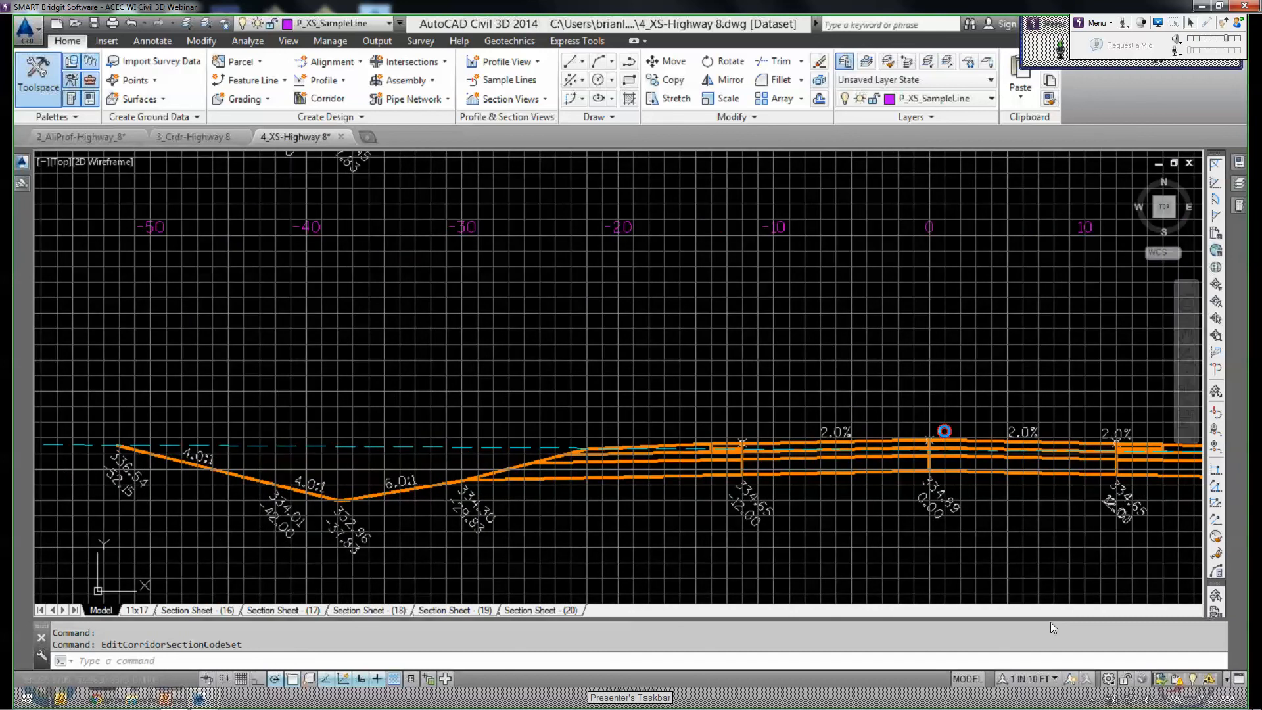
Reload the 3_Crdr-Highway 8 external reference and close the External References palette.
type("xr")
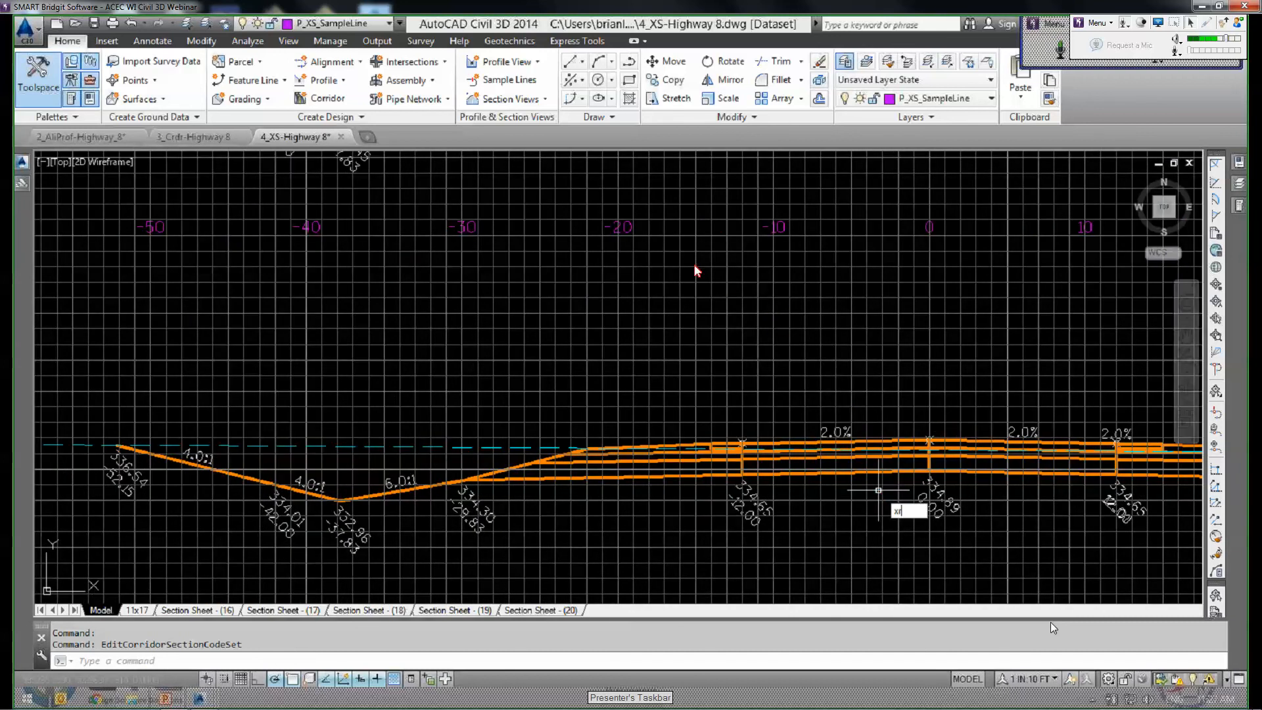
key("Return")
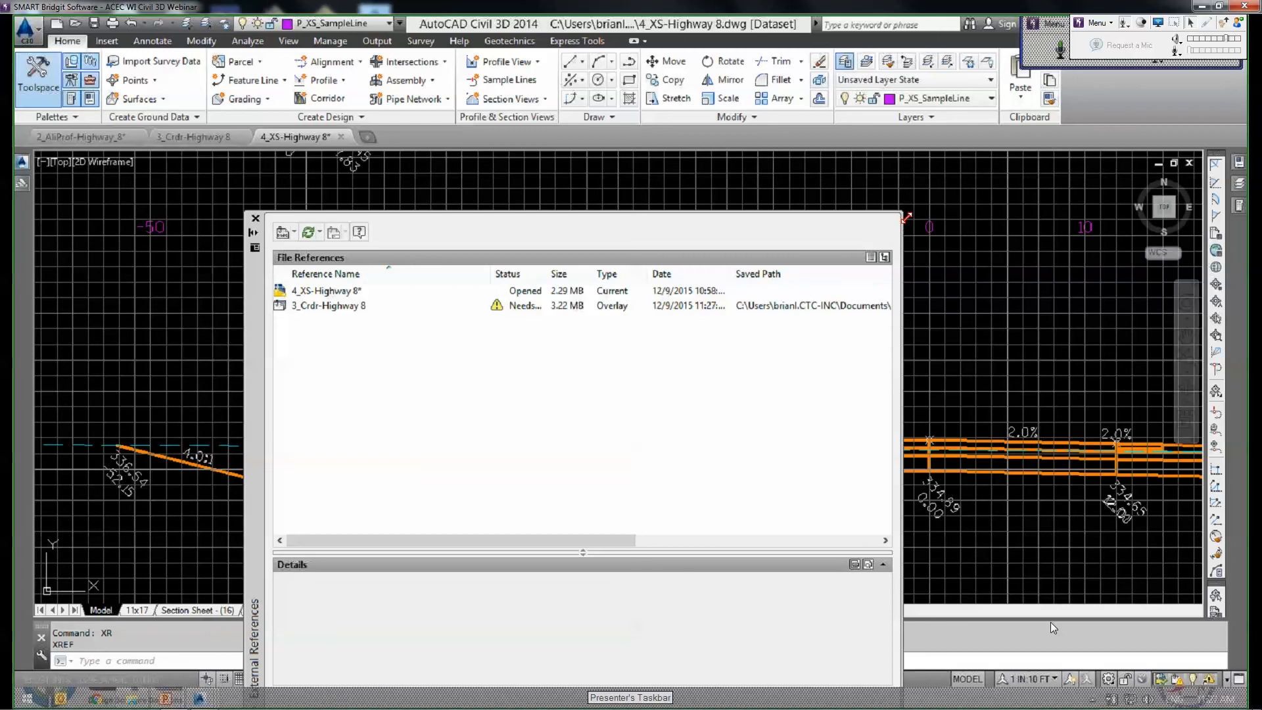
left_click_drag(906, 217, 733, 395)
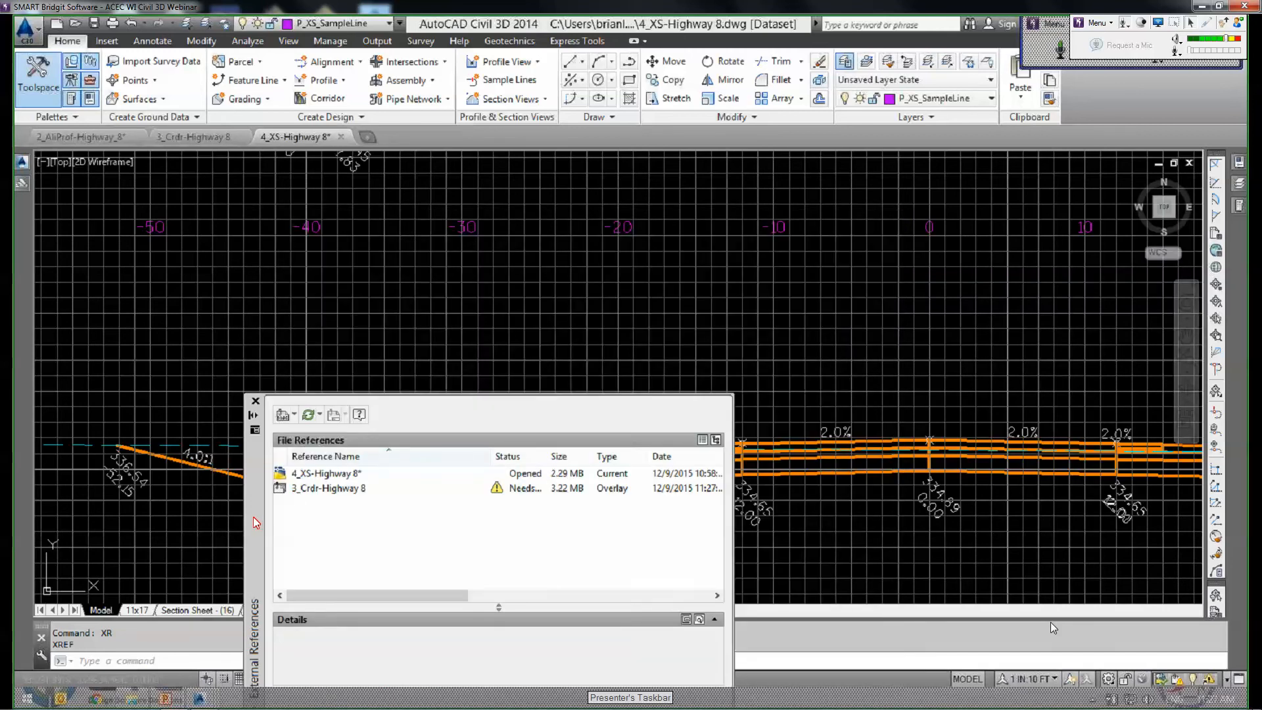
left_click_drag(256, 523, 120, 164)
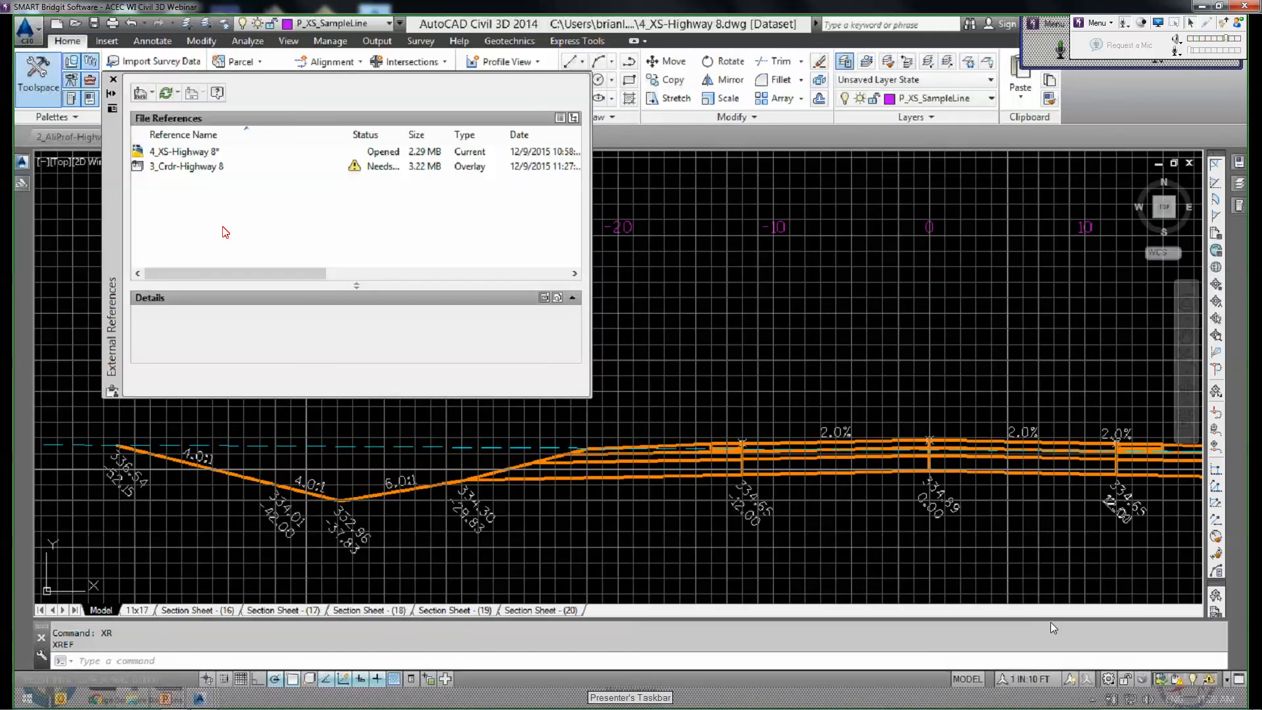
right_click(179, 168)
left_click(225, 231)
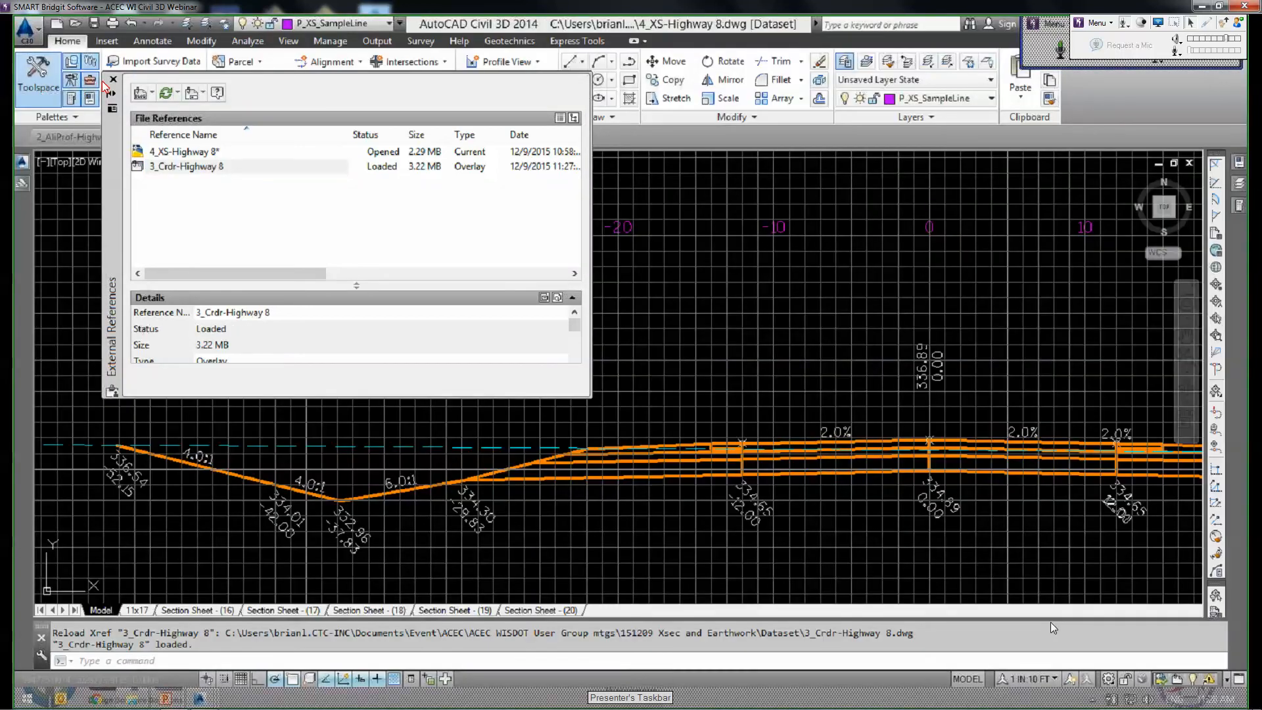
key("Escape")
key("Escape")
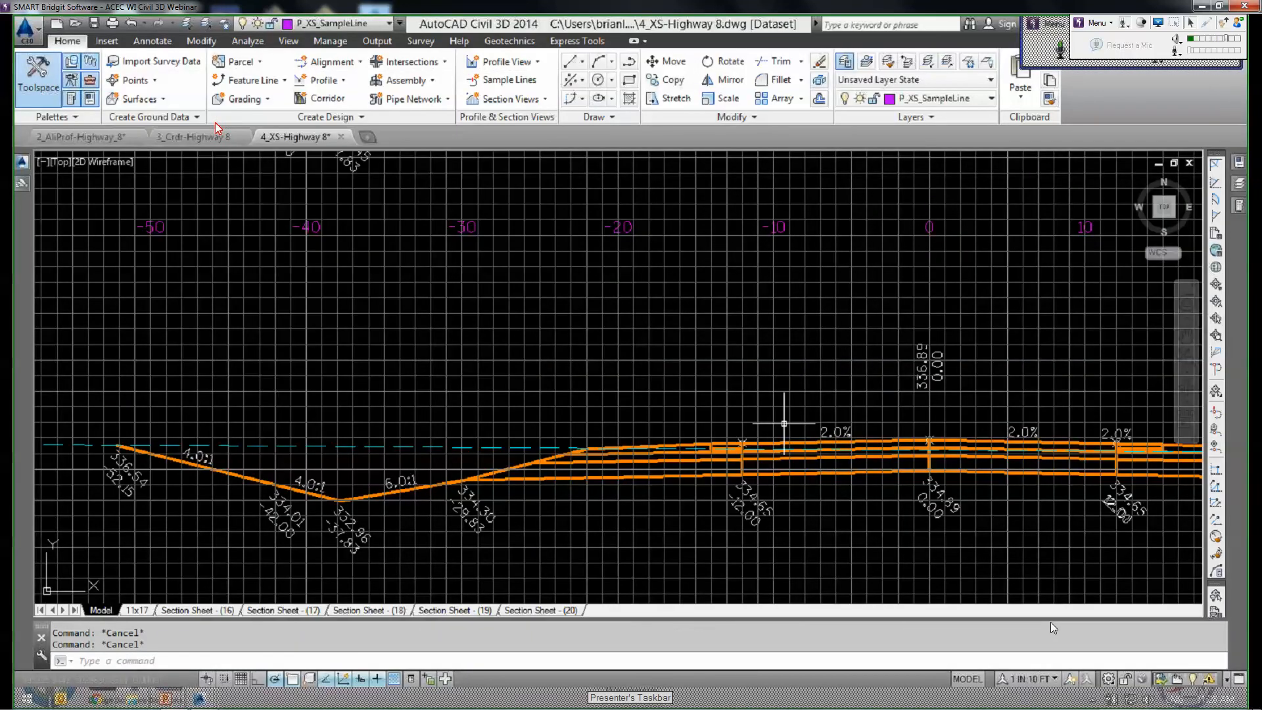
Examine the elevation and offset labels above the centerline on the sheet's cross sections.
middle_click_drag(935, 395, 806, 428)
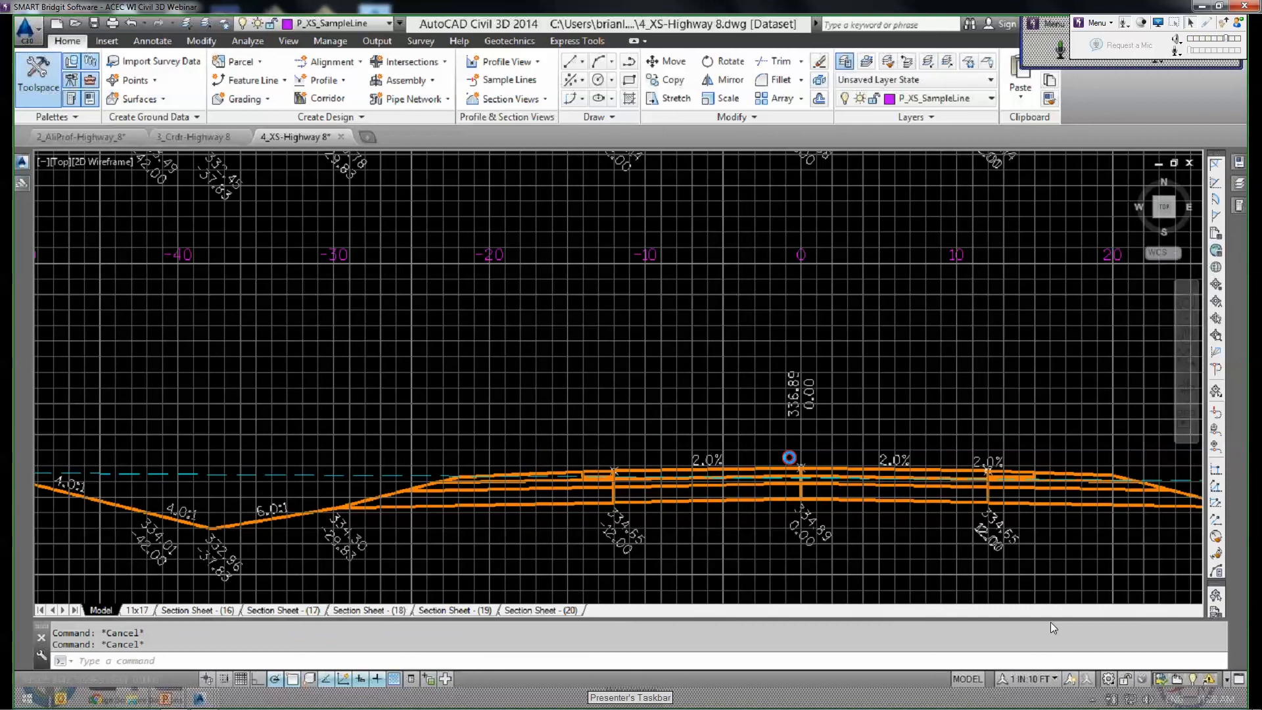
scroll(757, 456, "down", 2)
middle_click_drag(757, 456, 713, 443)
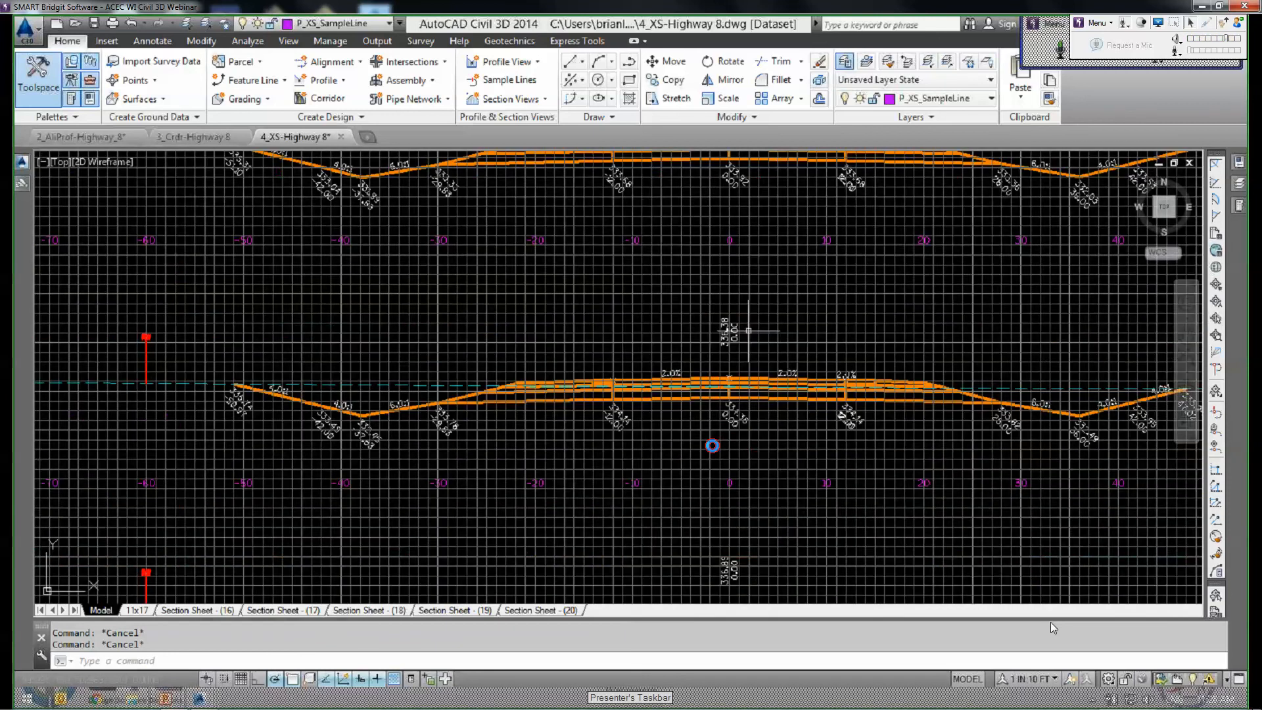
middle_click_drag(749, 331, 664, 276)
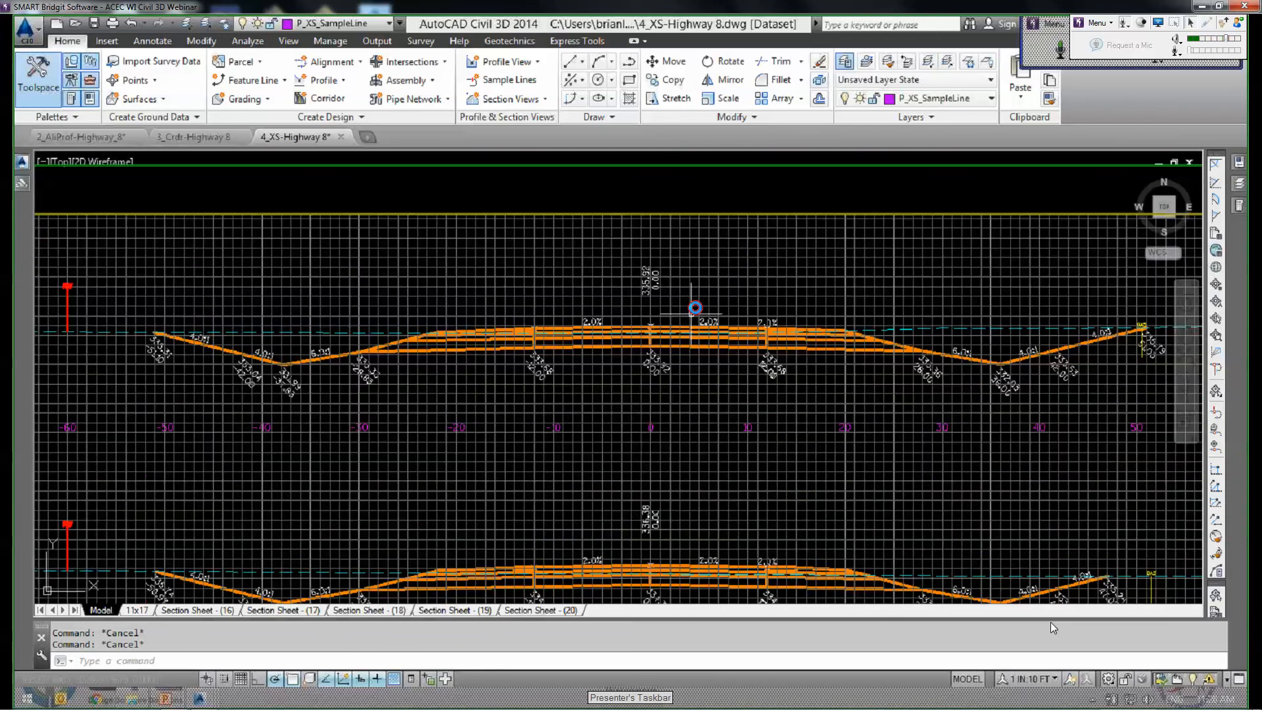
scroll(696, 308, "down", 2)
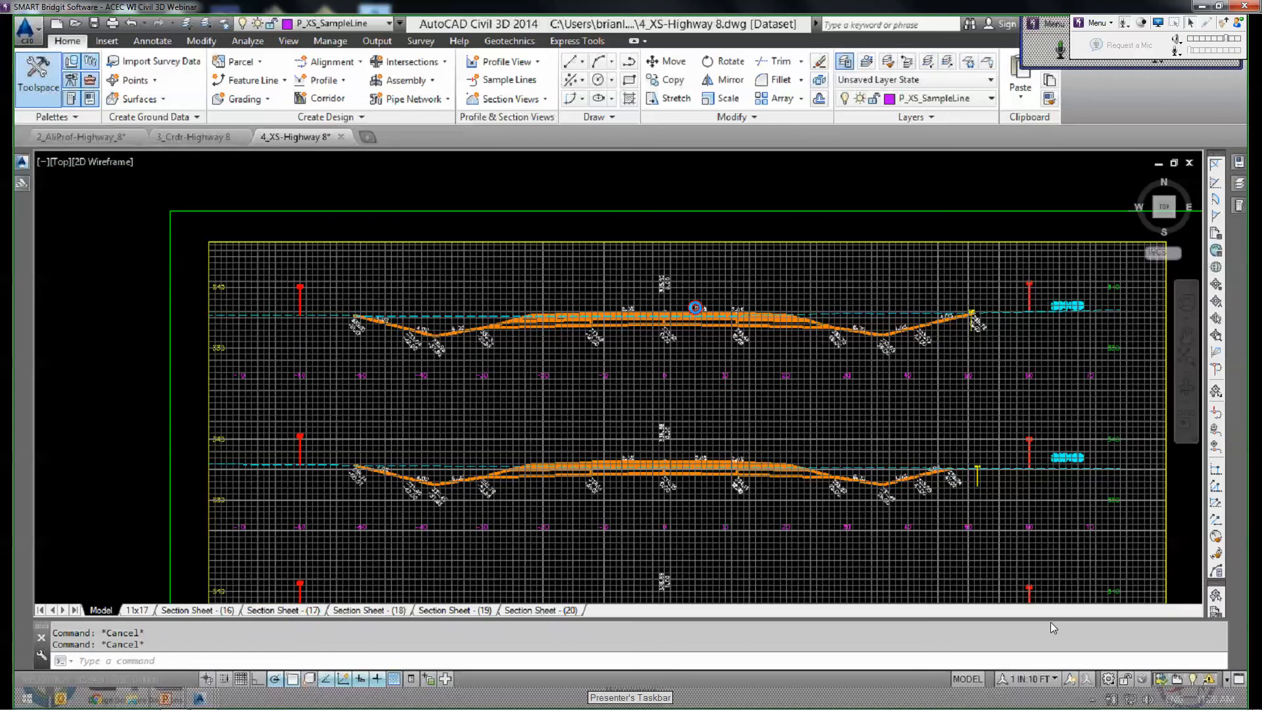
Examine the elevation, offset and slope labels on the cross sections of the first two sheets.
scroll(696, 384, "down", 3)
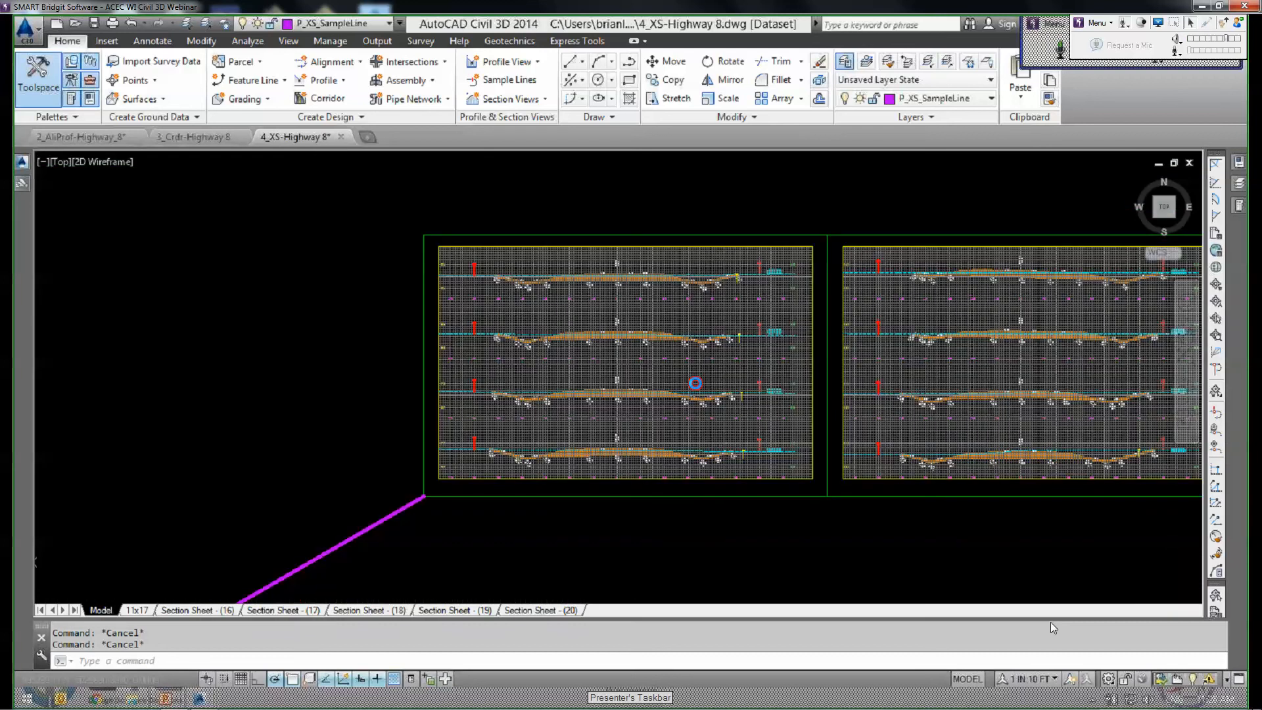
scroll(775, 404, "up", 8)
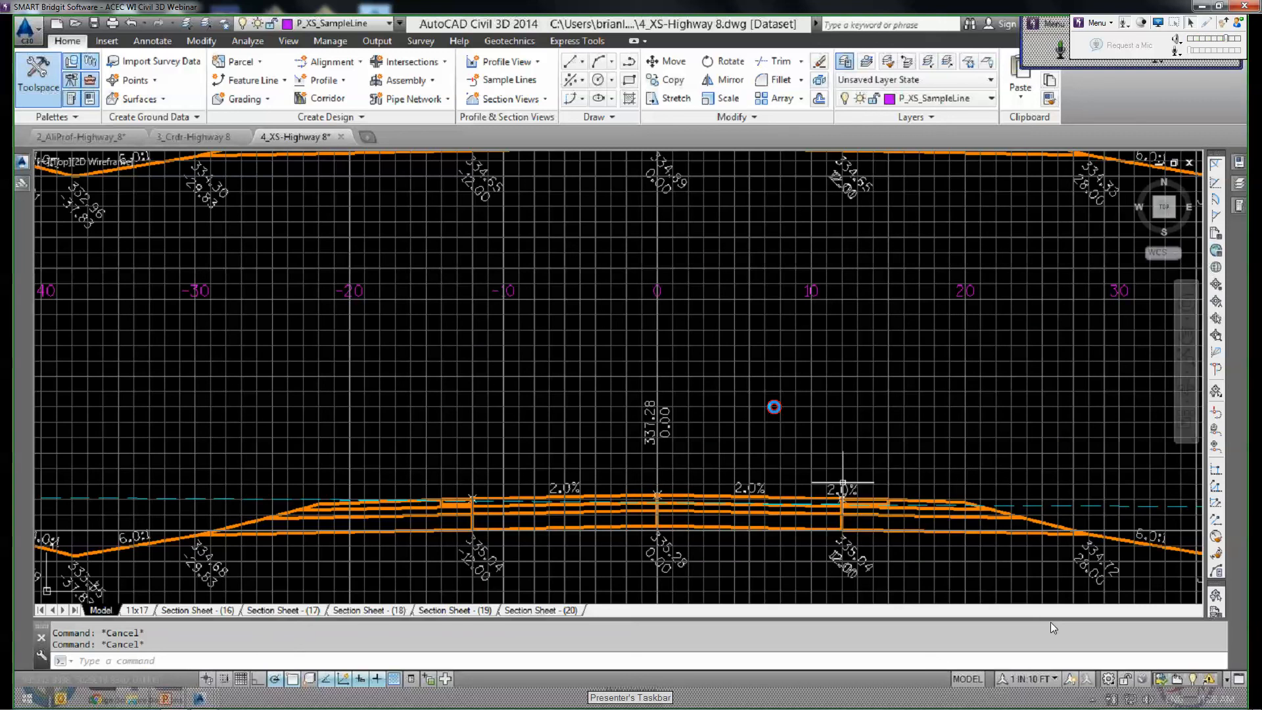
scroll(843, 483, "down", 2)
middle_click_drag(958, 366, 719, 443)
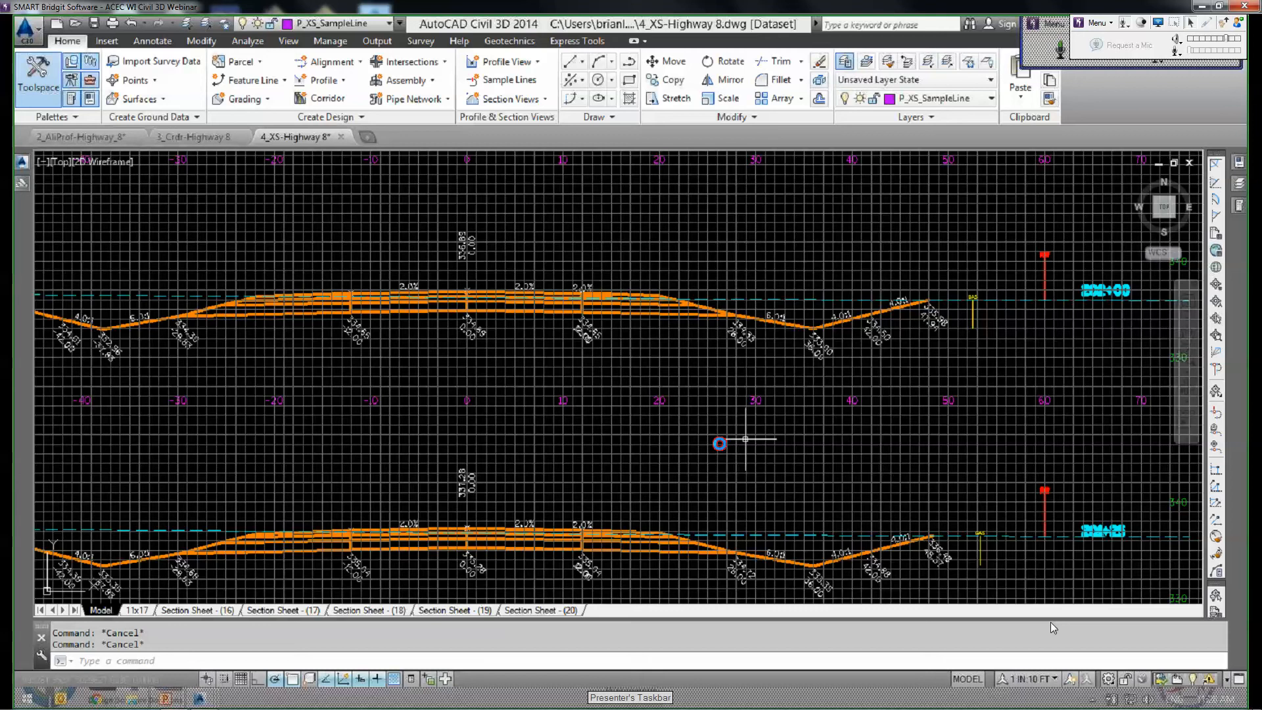
scroll(739, 431, "down", 2)
middle_click_drag(651, 369, 615, 443)
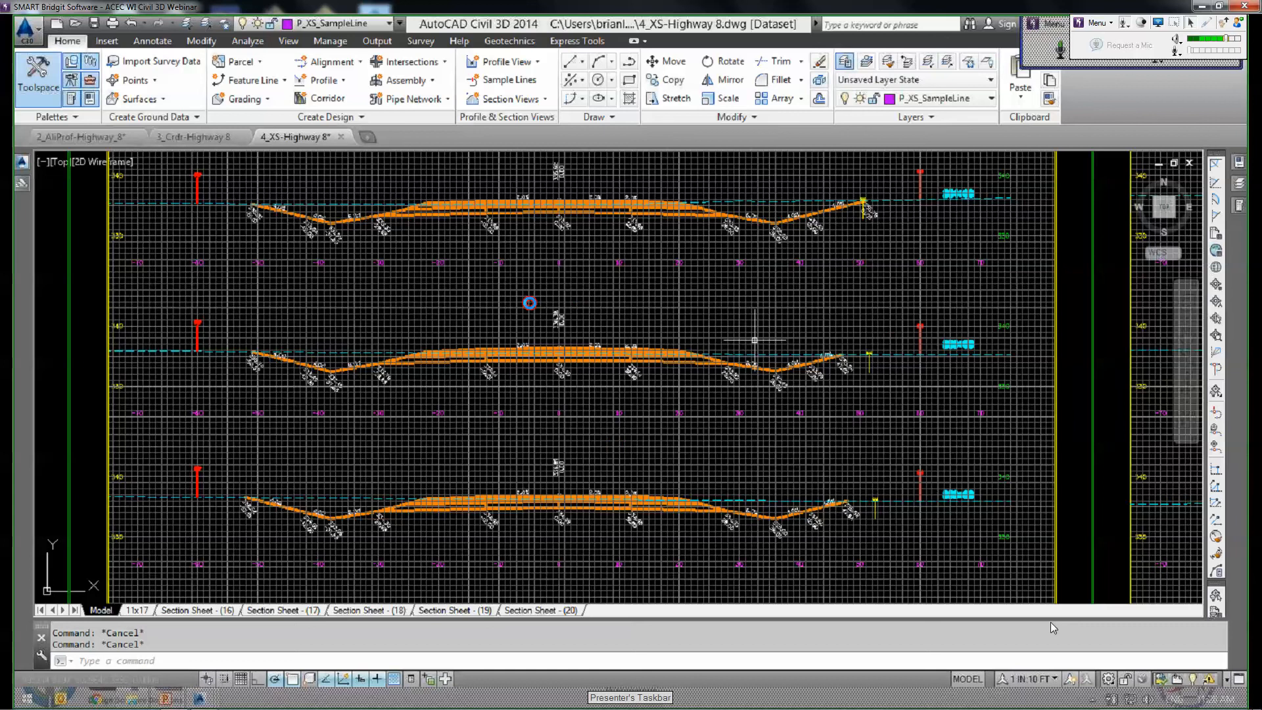
scroll(530, 304, "down", 2)
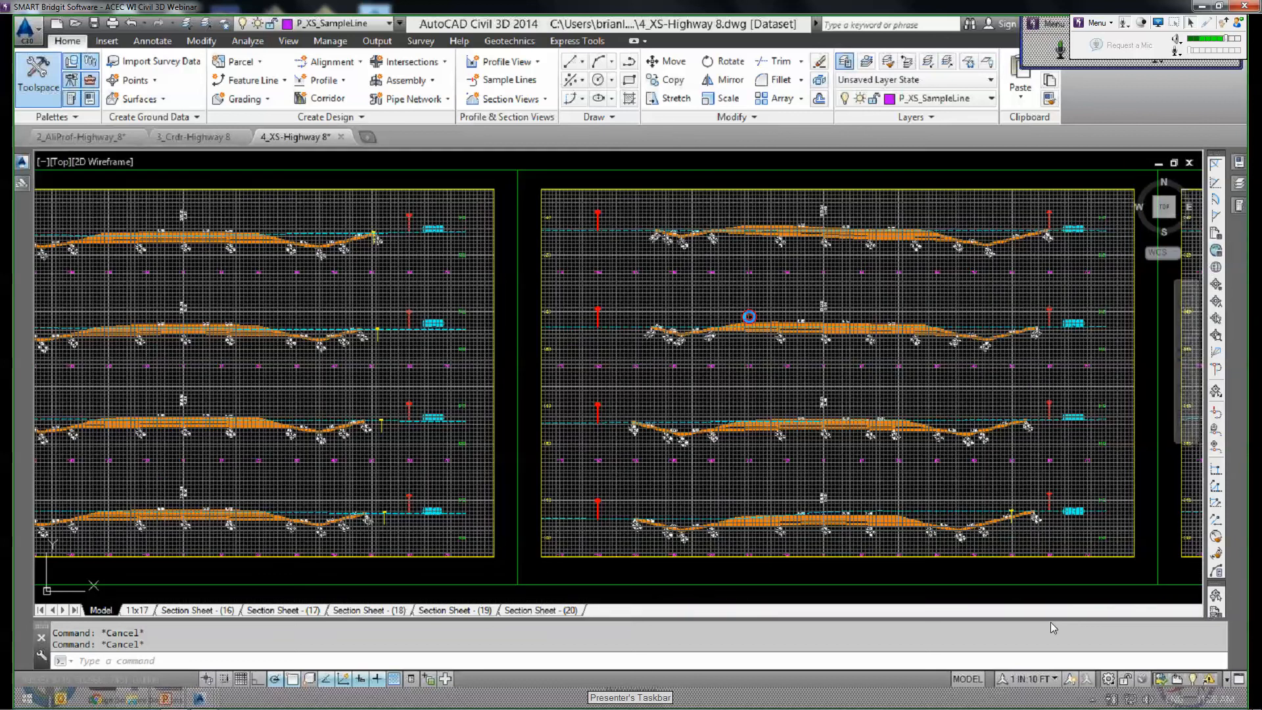
middle_click_drag(824, 279, 749, 318)
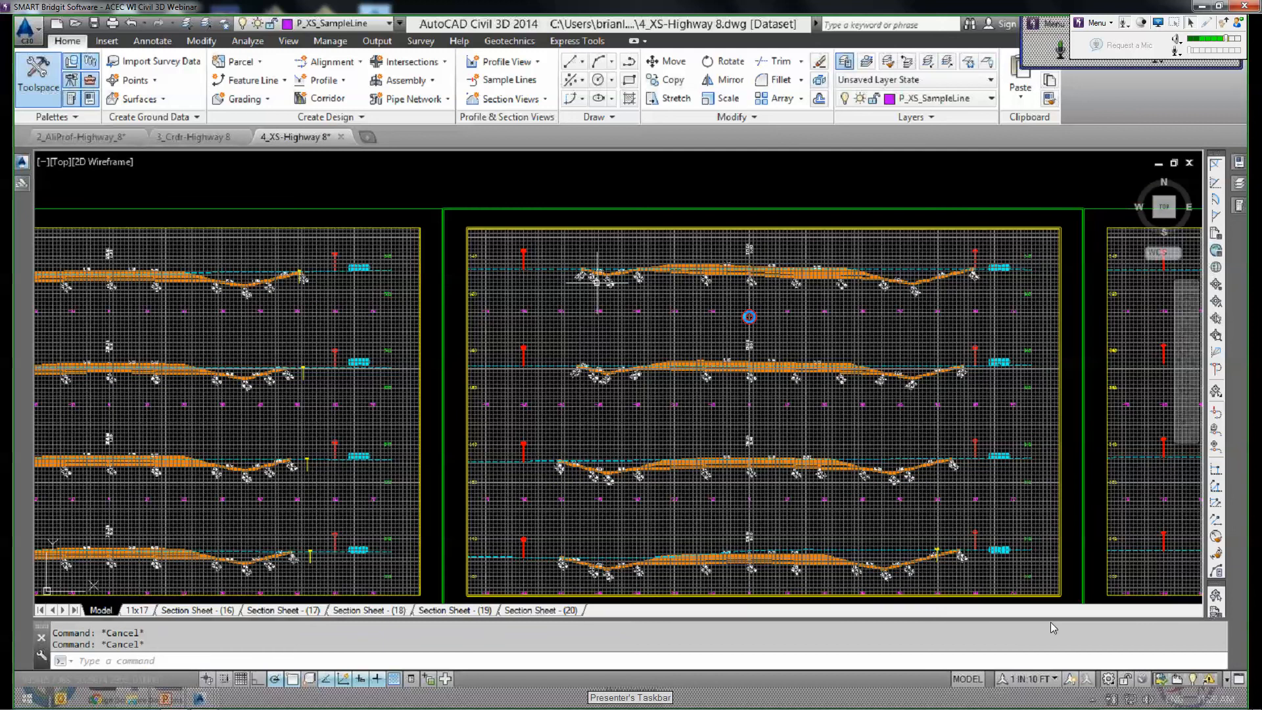
Open the label properties of the elevation and offset label at the left ditch bottom on the second sheet's top cross section.
scroll(749, 317, "up", 5)
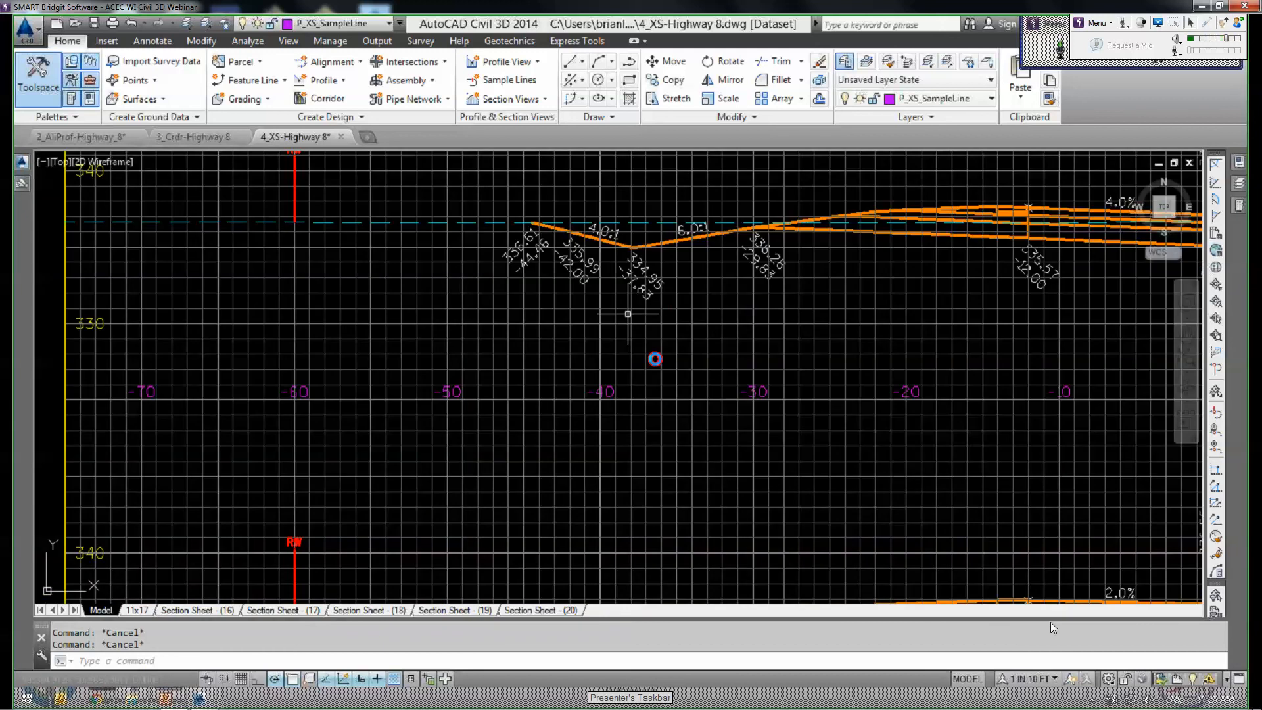
scroll(621, 316, "up", 5)
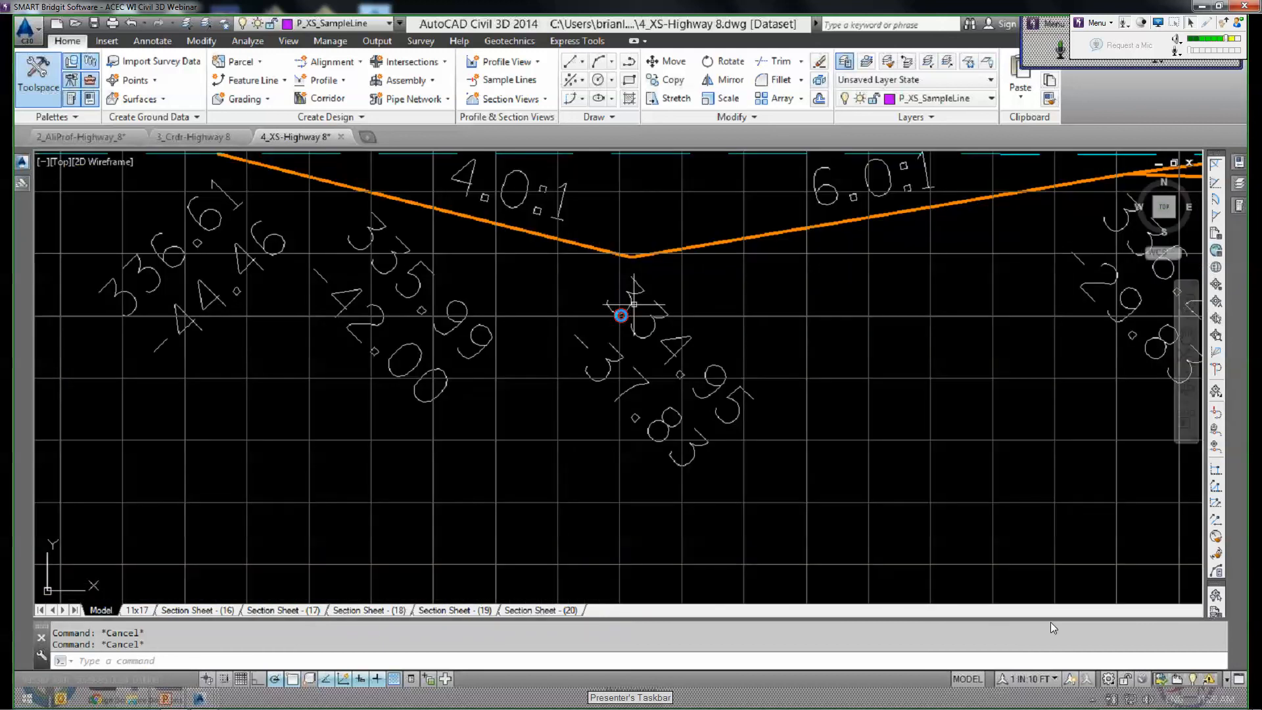
left_click(642, 296)
right_click(643, 296)
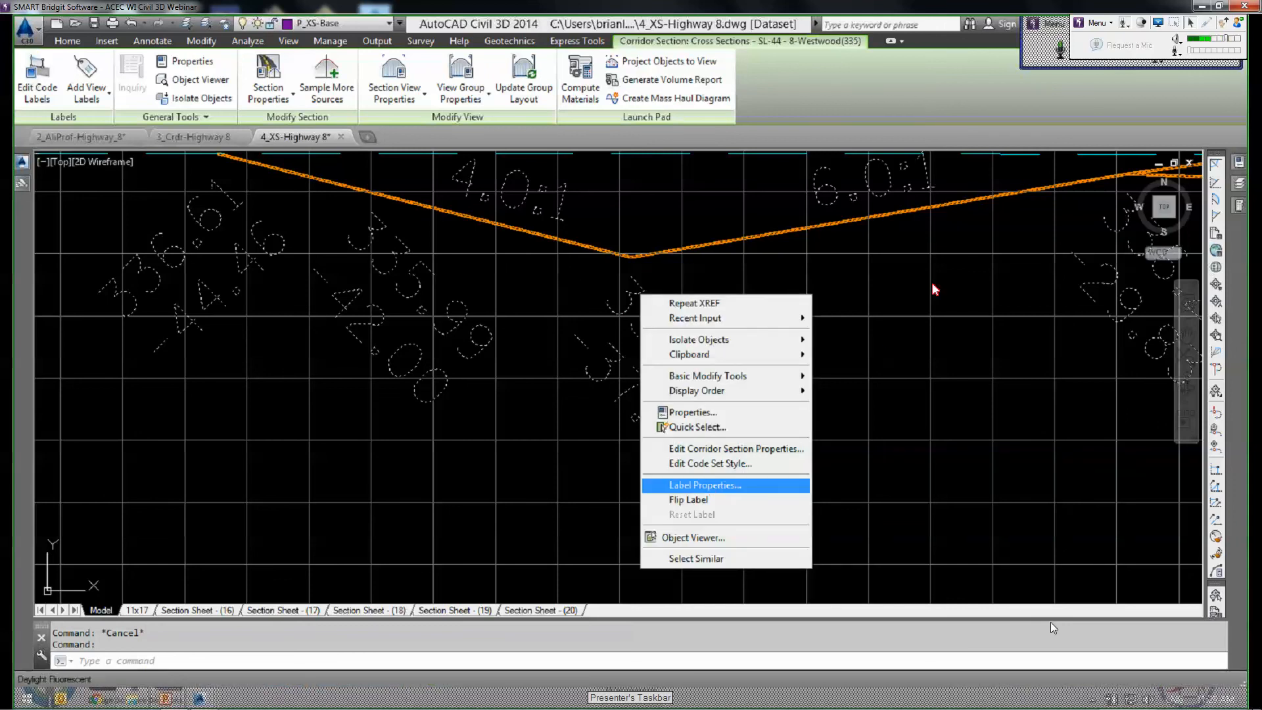
left_click(726, 486)
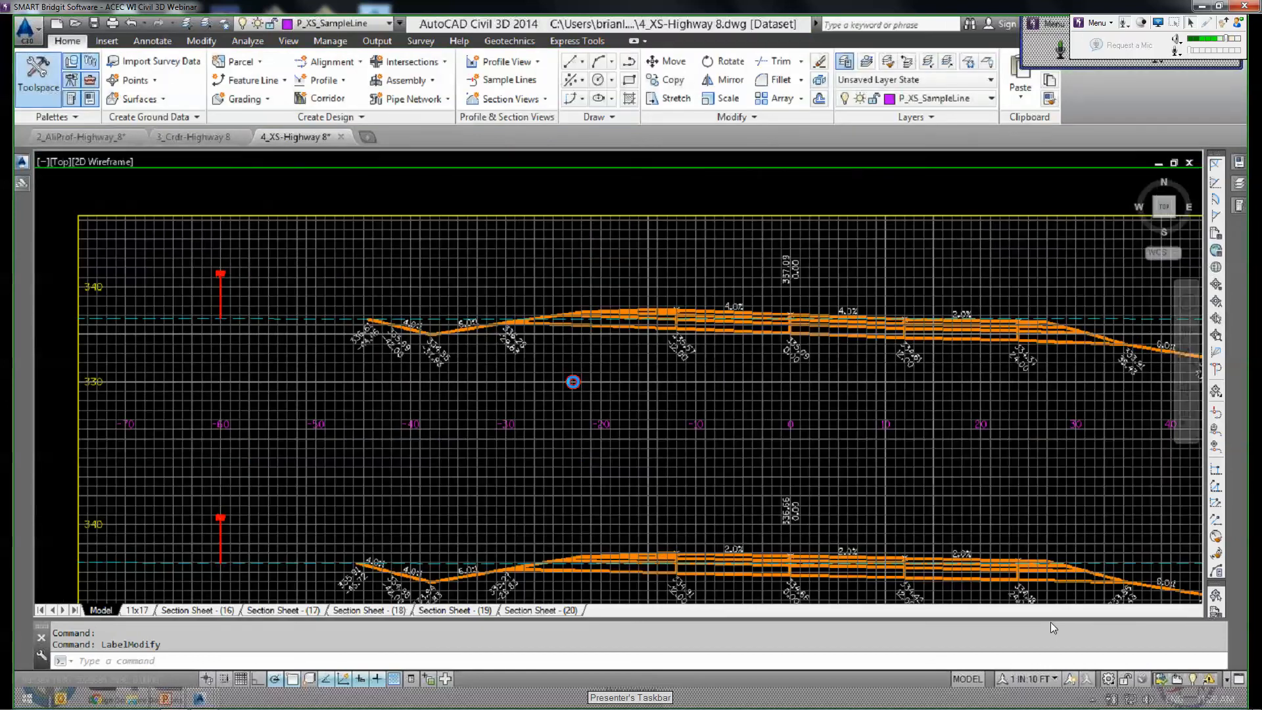
Compare the centerline and lane slope labels between the second sheet's upper sections and the first sheet's crowned sections.
middle_click_drag(619, 368, 459, 367)
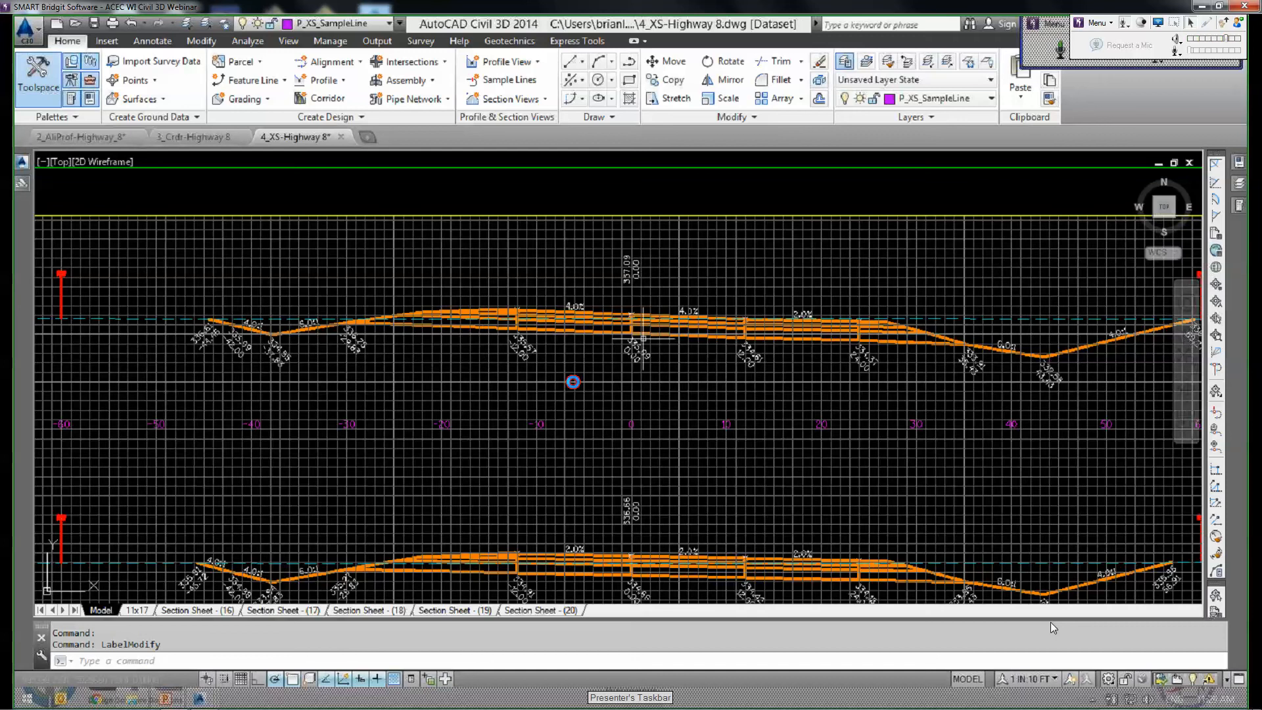
scroll(831, 347, "down", 3)
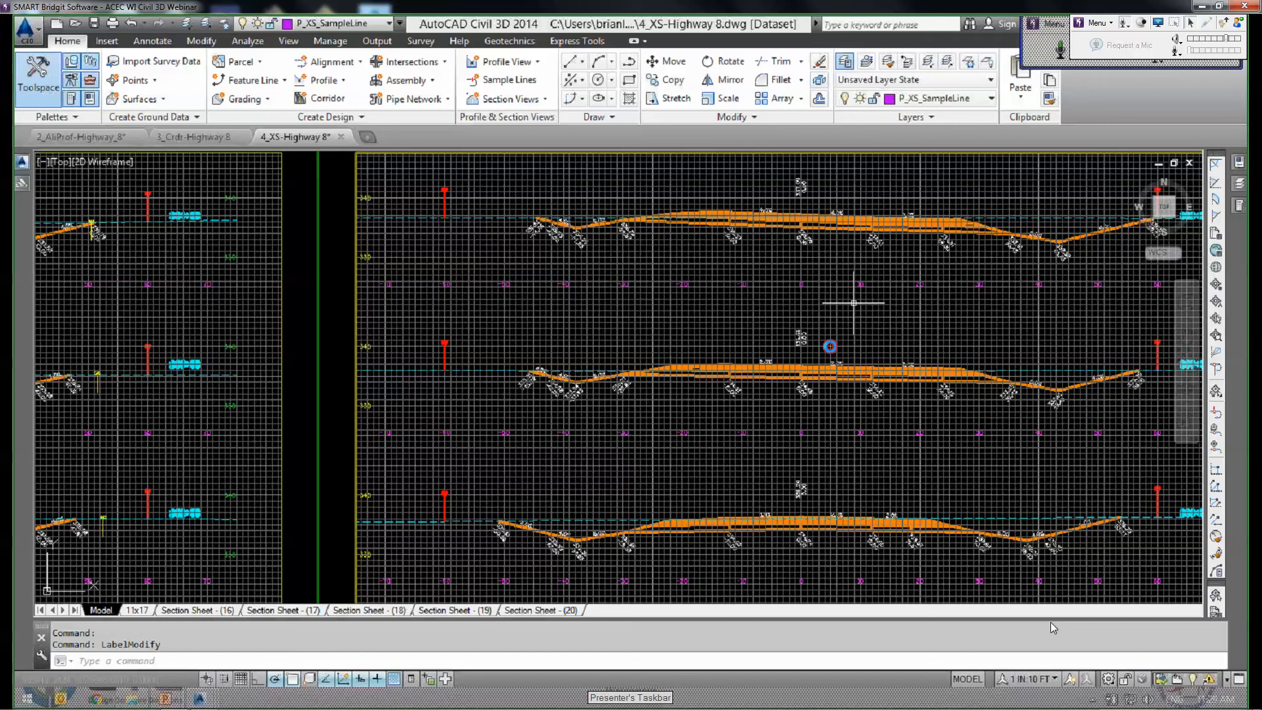
scroll(817, 302, "down", 2)
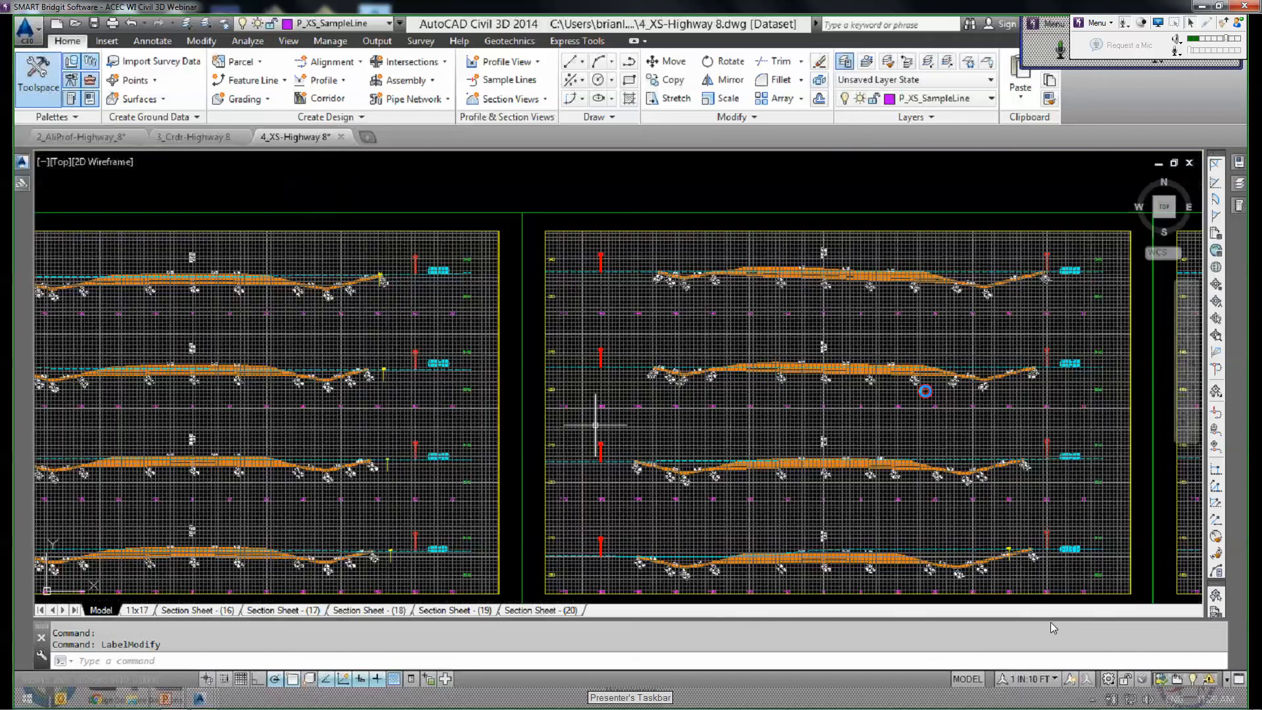
scroll(596, 425, "up", 4)
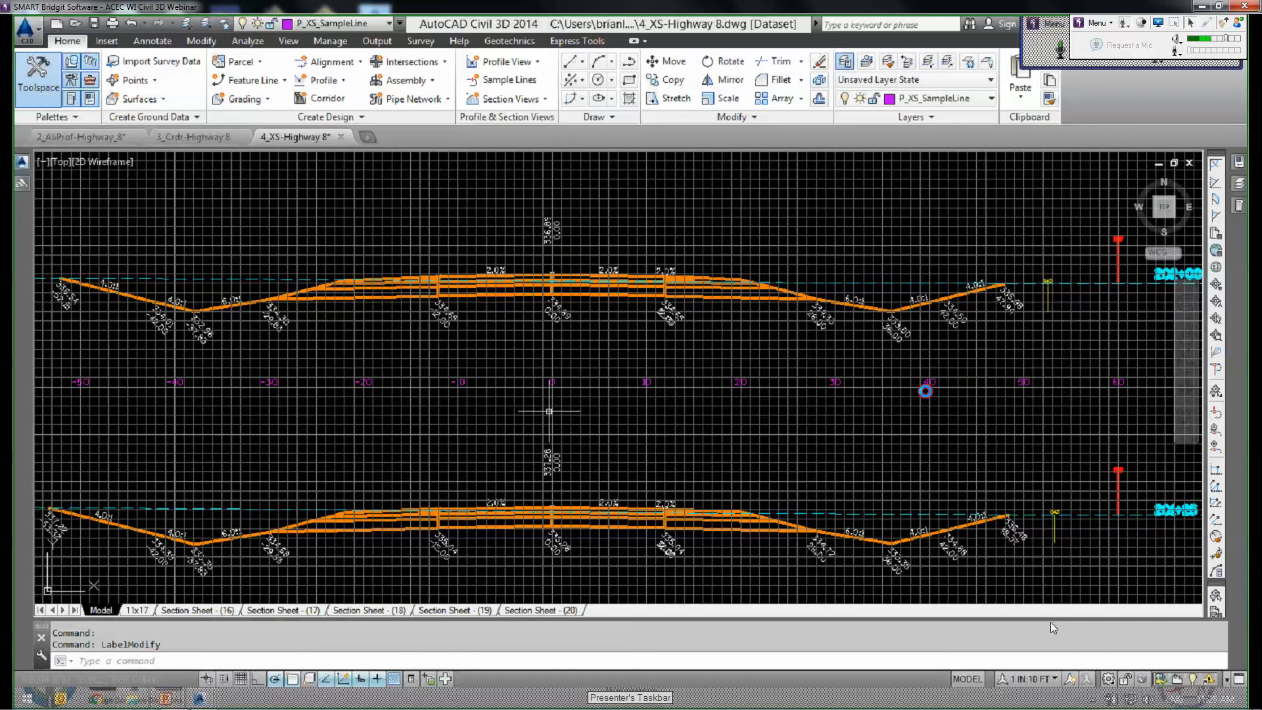
middle_click_drag(566, 210, 538, 429)
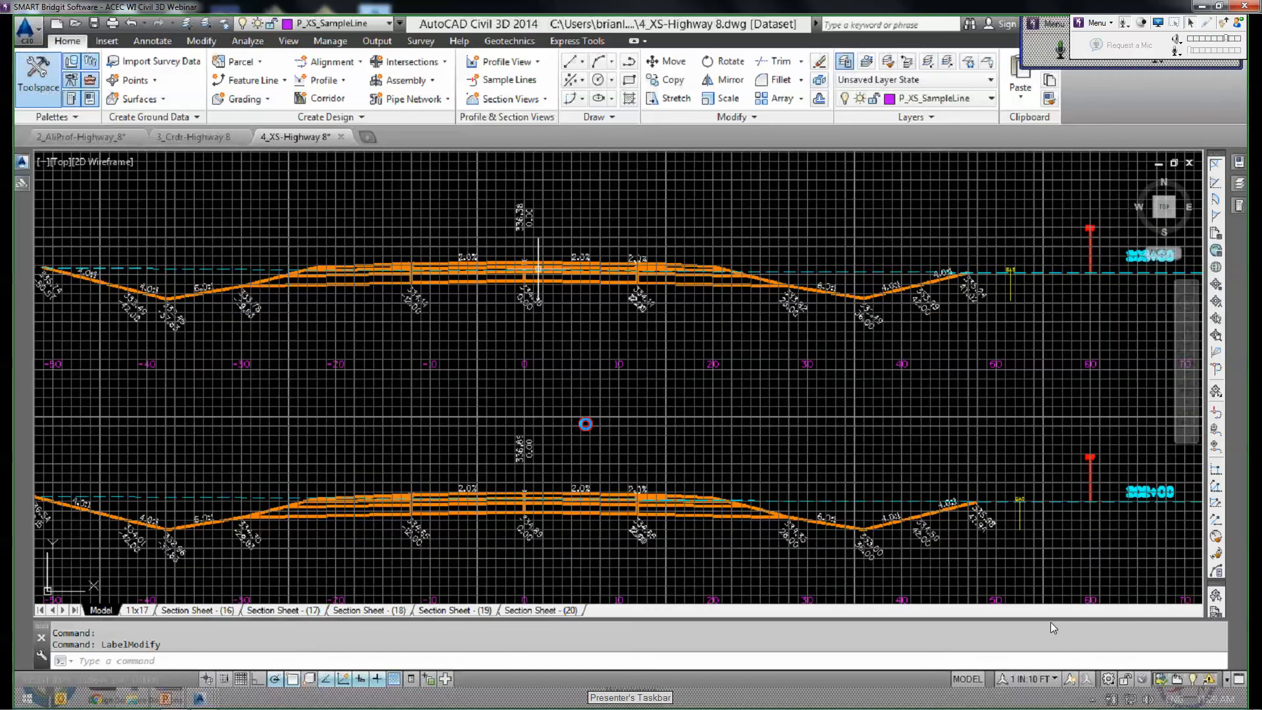
scroll(529, 212, "up", 2)
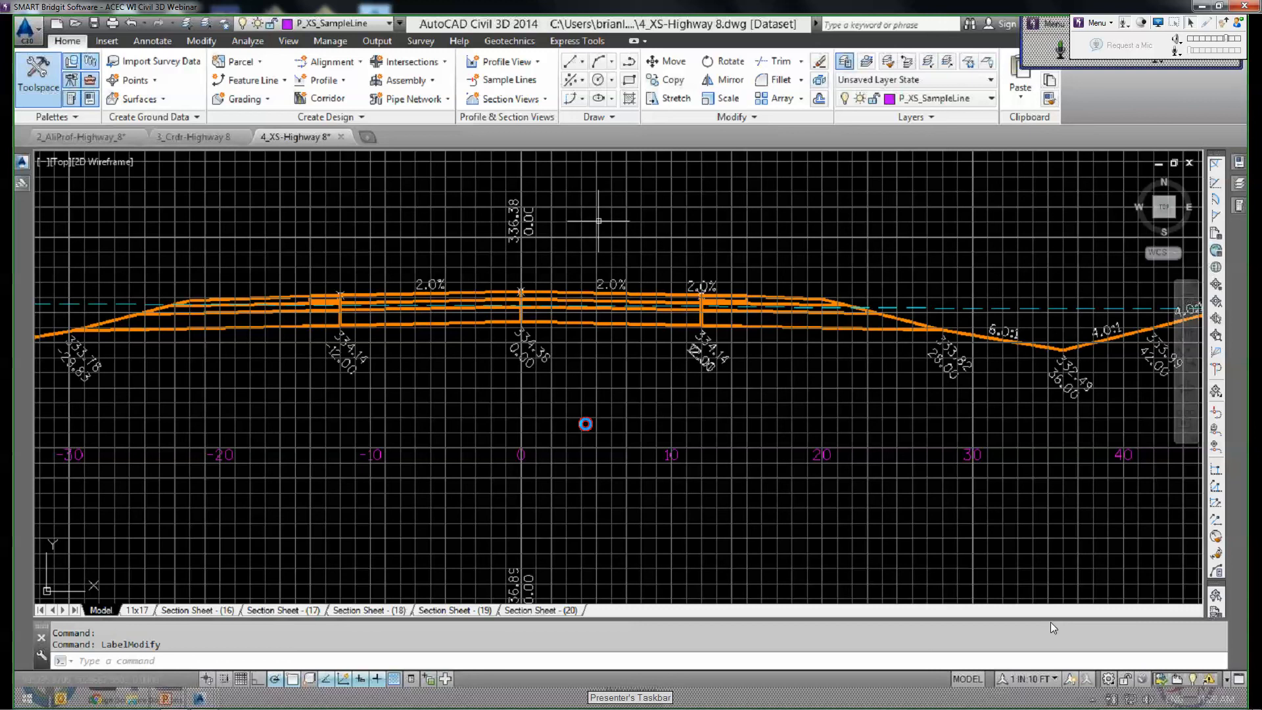
scroll(626, 283, "down", 10)
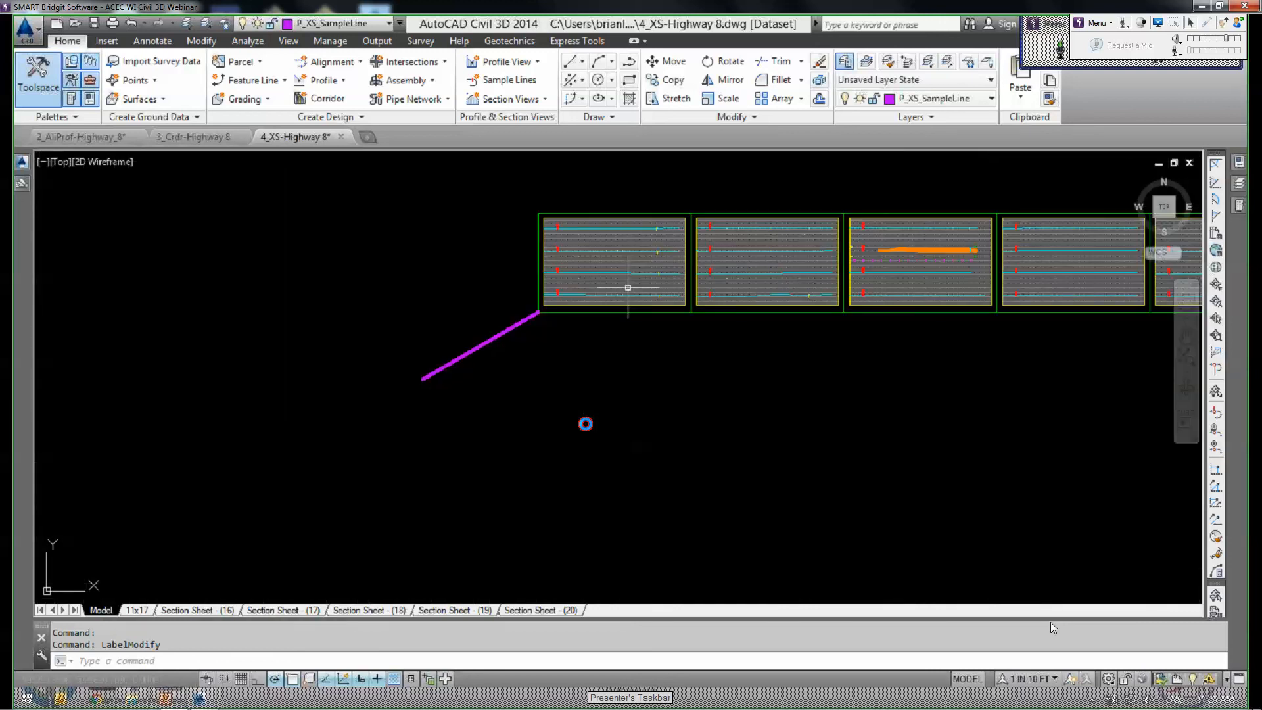
Examine the Highway 8 corridor and its sample lines in plan view, especially the stretch west of the intersection.
key("Escape")
key("Escape")
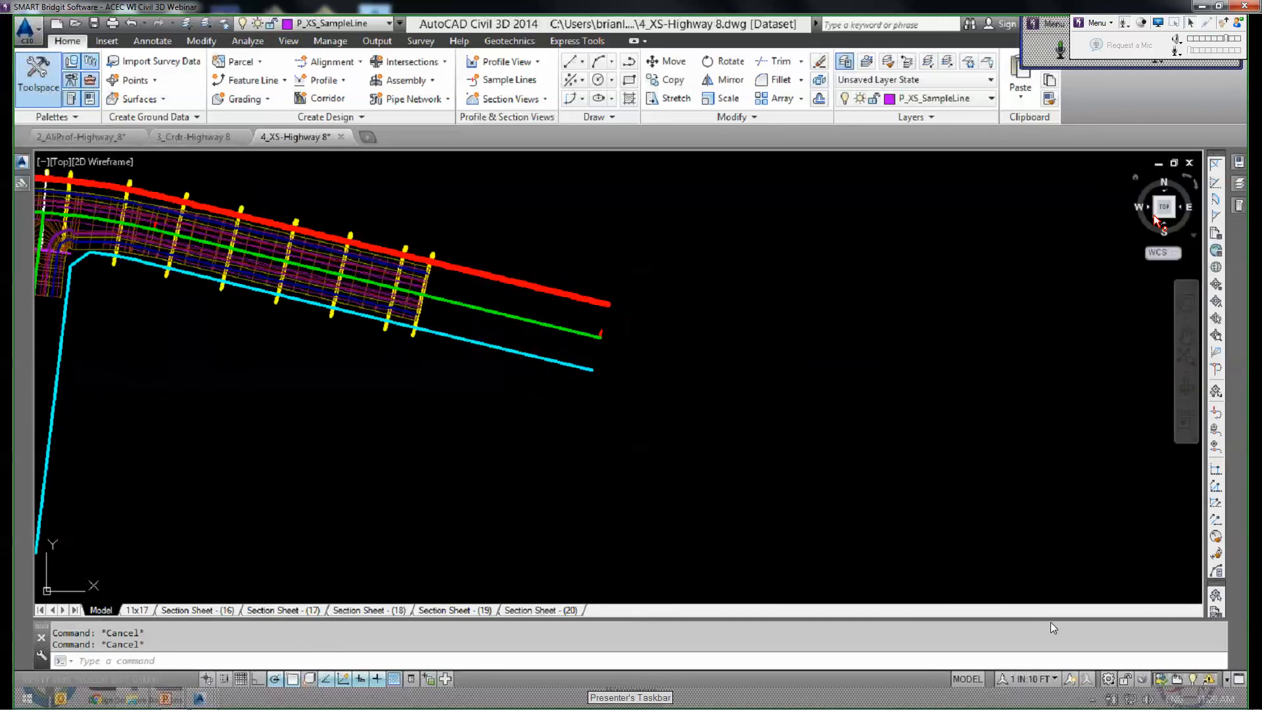
scroll(1126, 252, "down", 2)
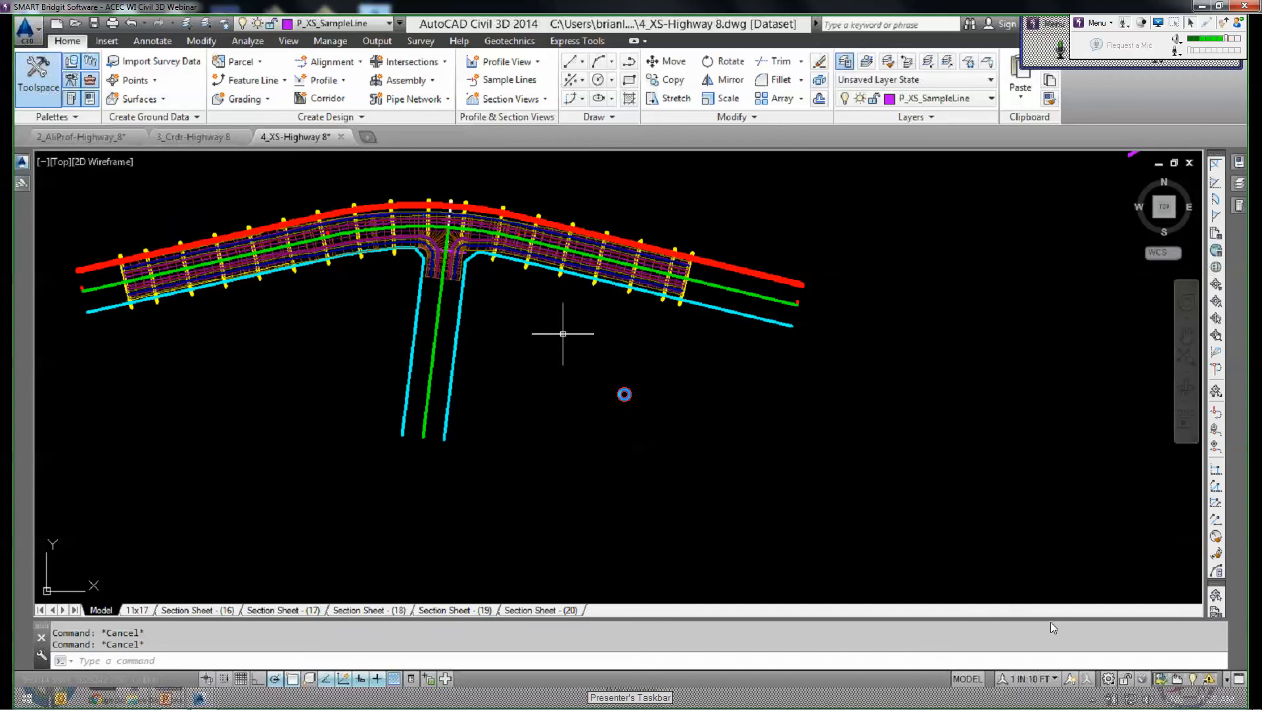
middle_click_drag(564, 334, 647, 415)
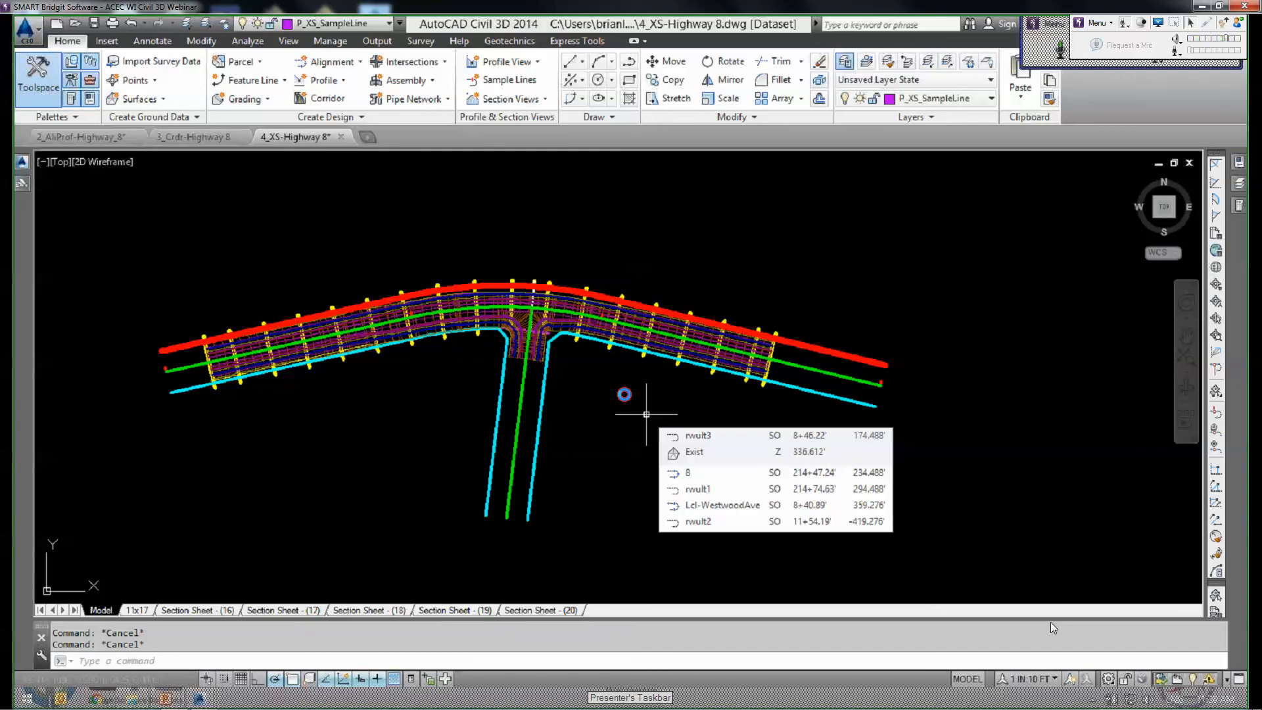
scroll(460, 263, "up", 2)
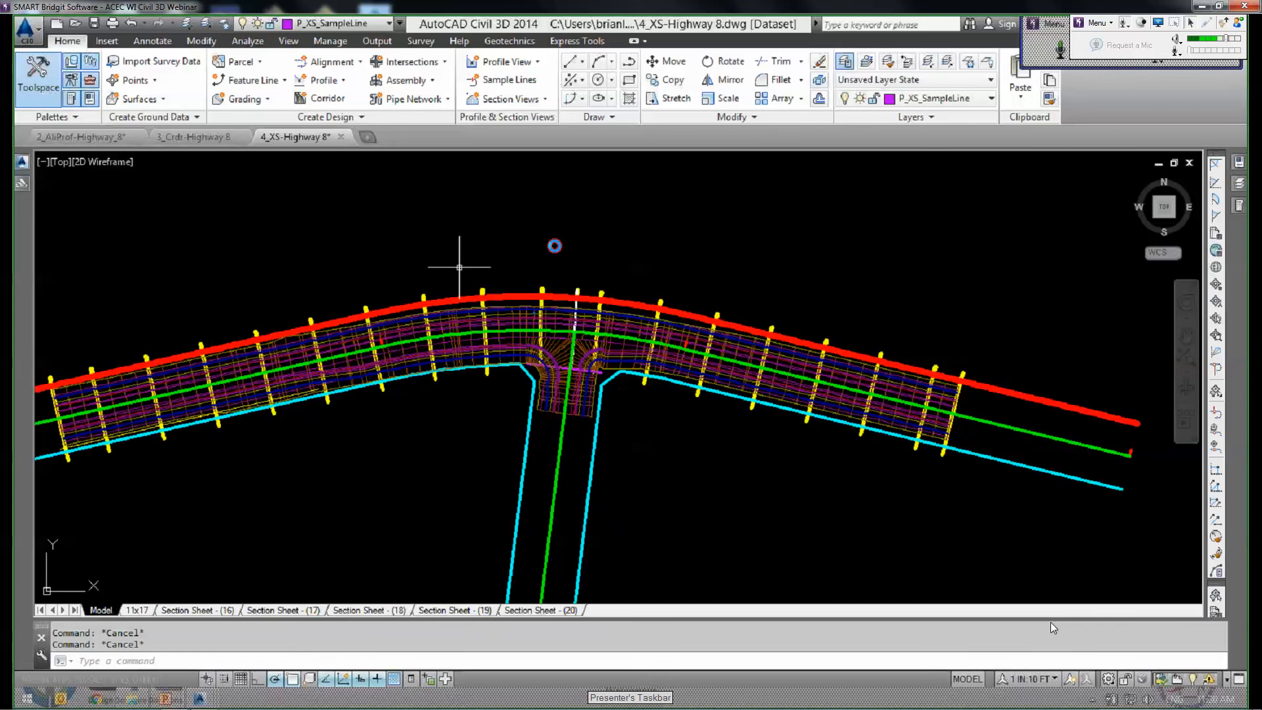
middle_click_drag(460, 267, 633, 229)
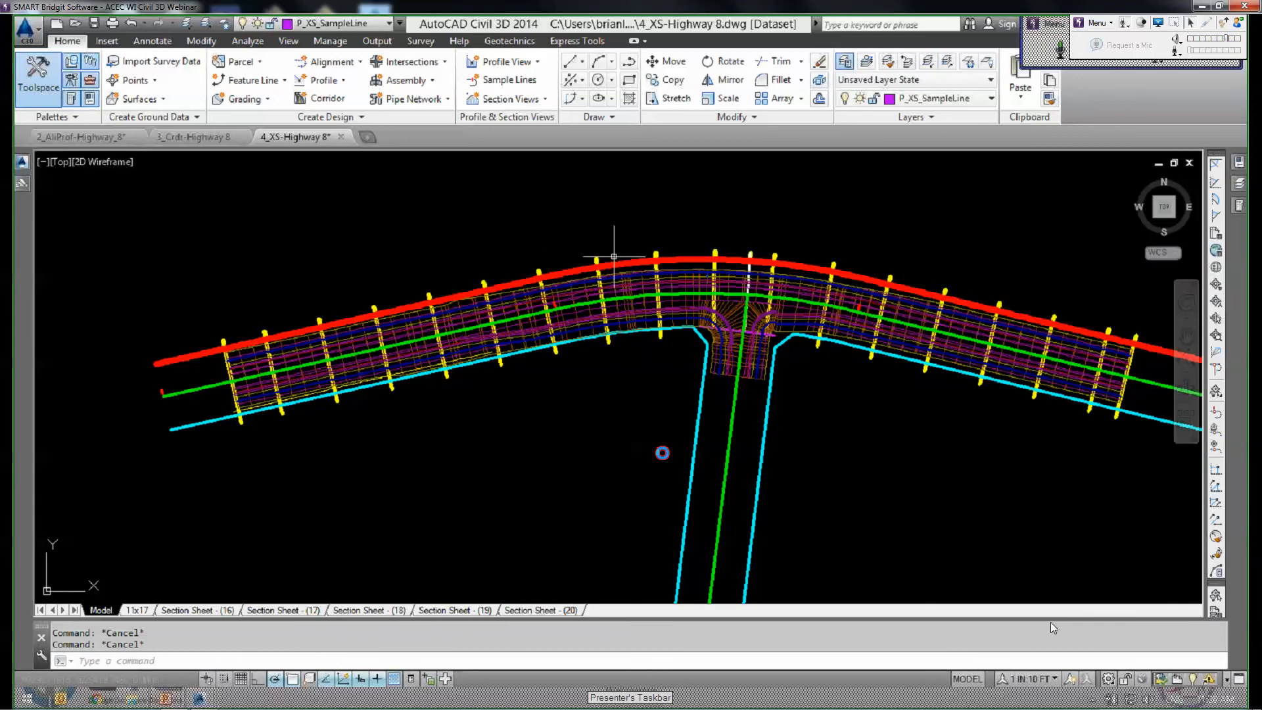
scroll(653, 245, "up", 4)
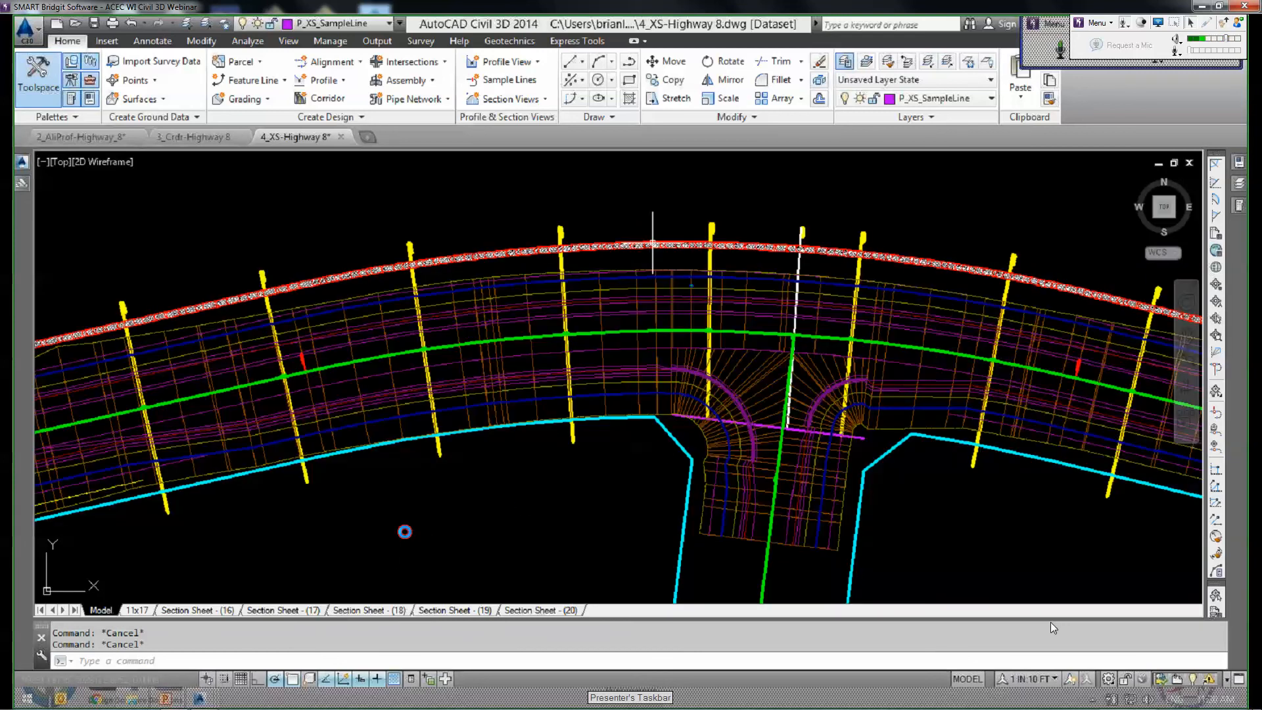
middle_click_drag(913, 194, 688, 224)
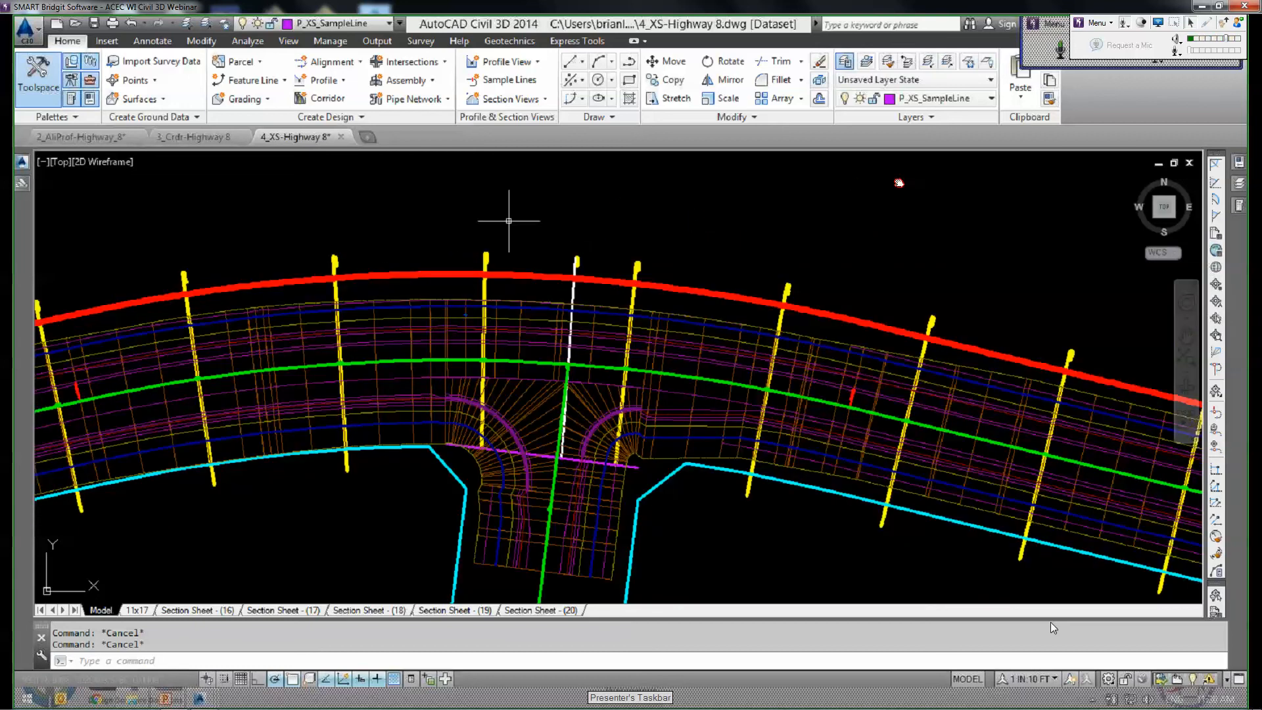
middle_click_drag(509, 221, 900, 182)
scroll(724, 316, "down", 2)
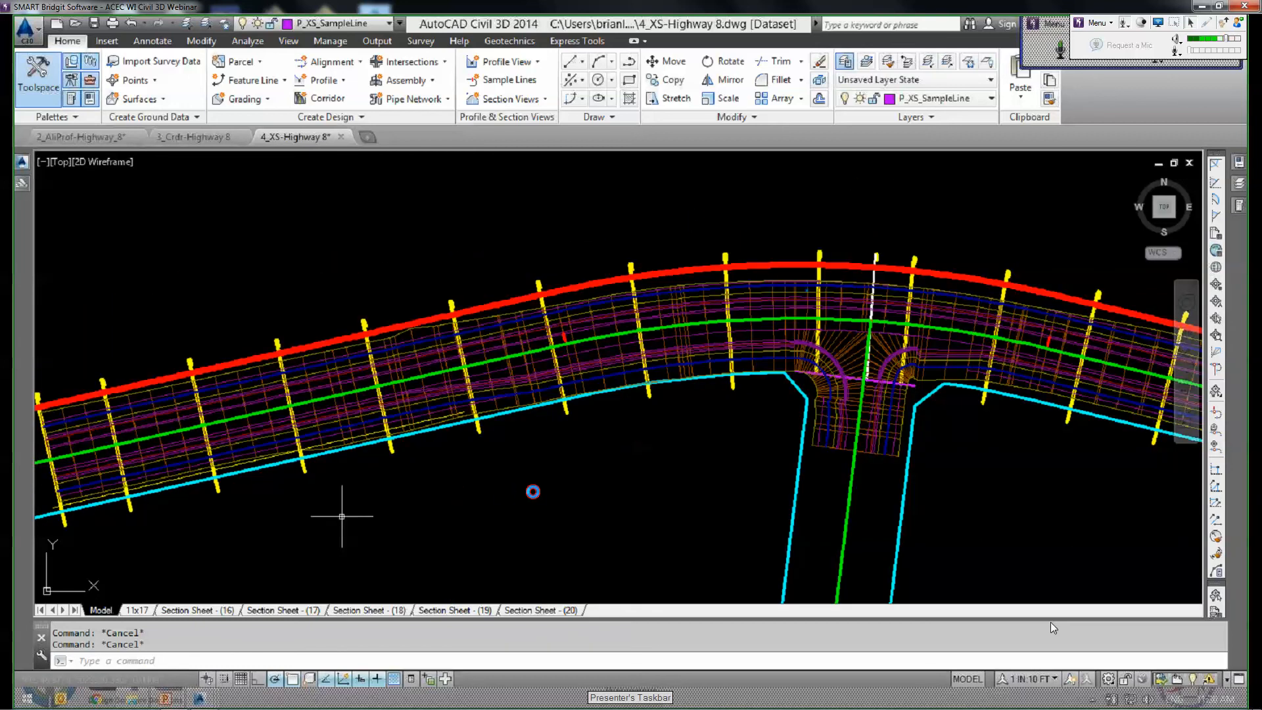
scroll(563, 478, "up", 1)
scroll(586, 428, "up", 3)
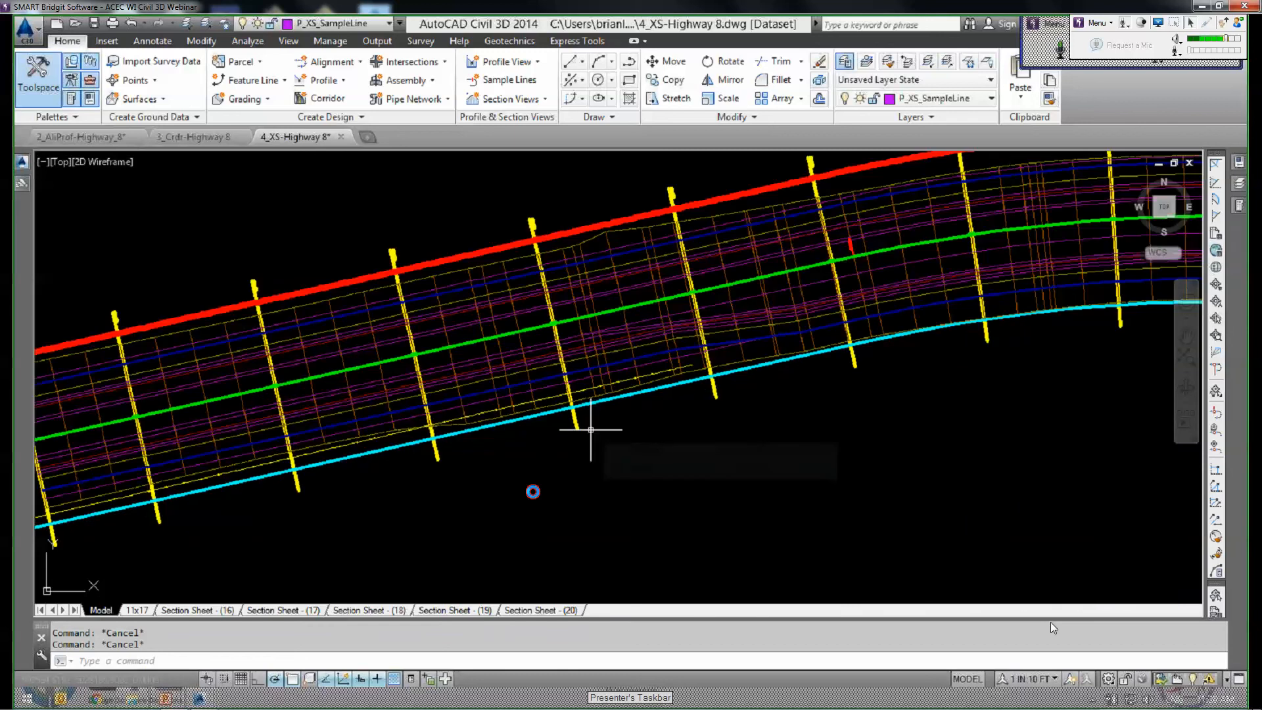
middle_click_drag(679, 430, 482, 503)
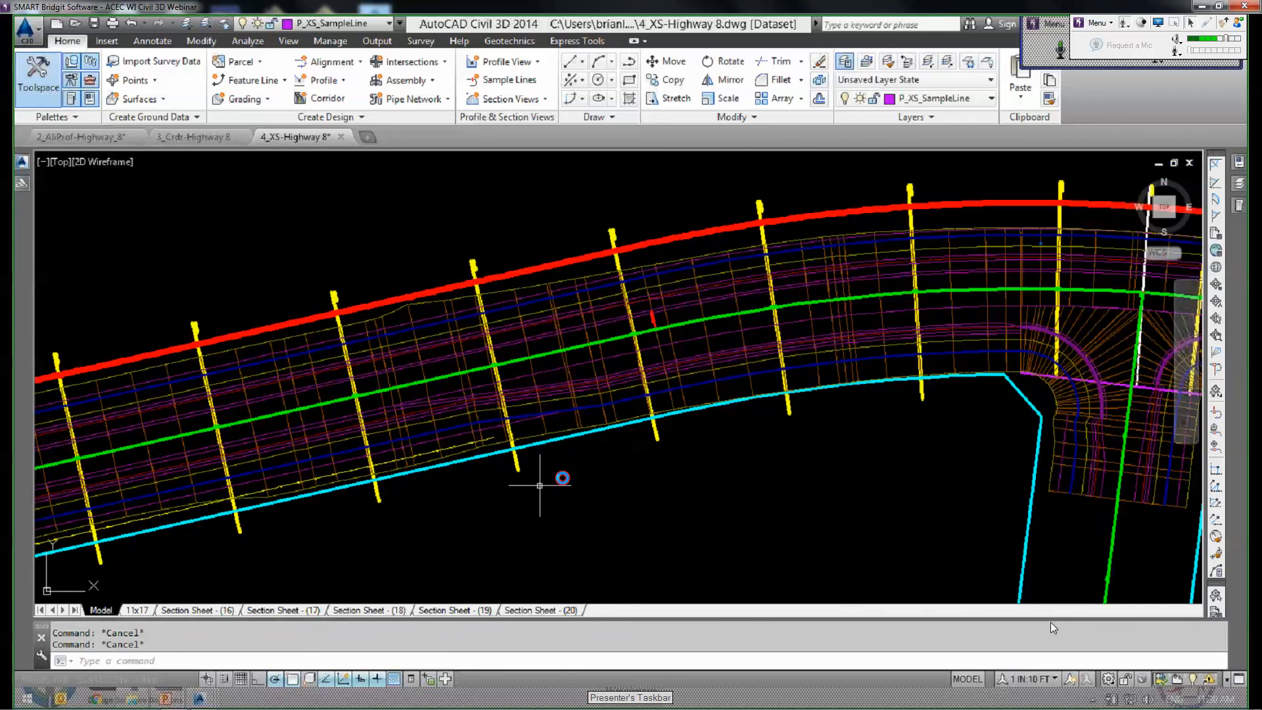
mouse_move(540, 486)
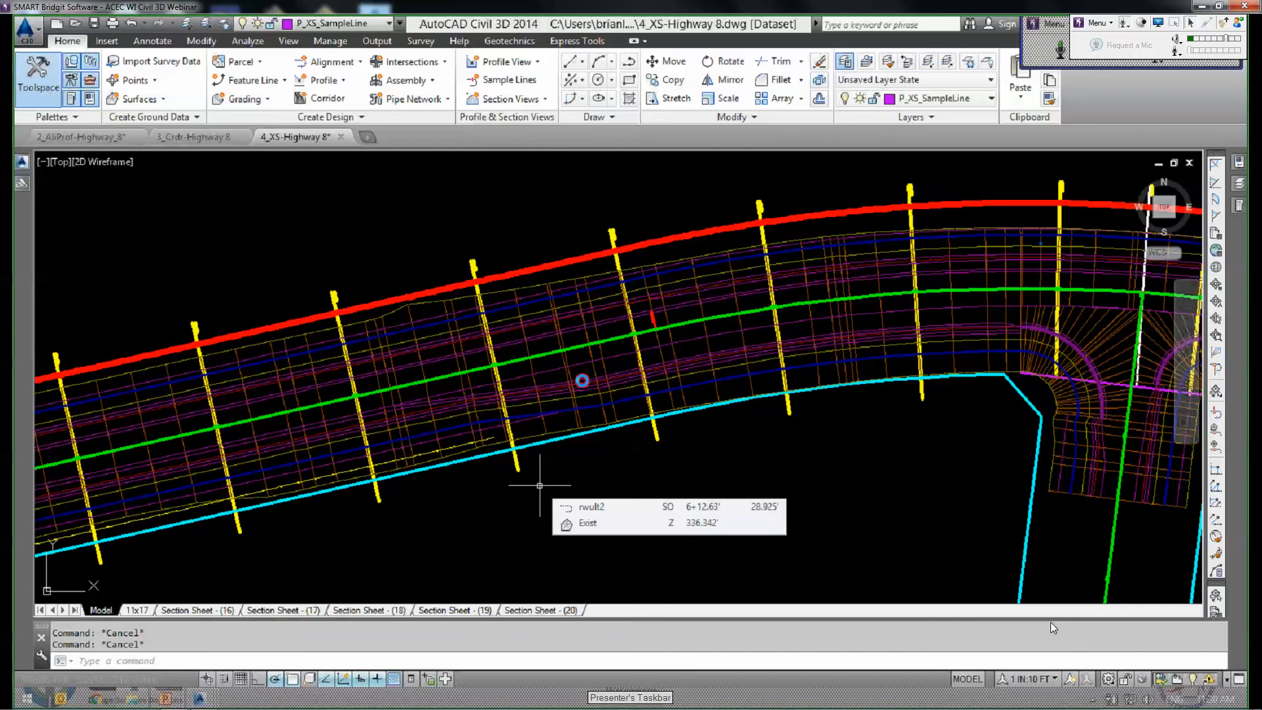
scroll(559, 395, "up", 2)
middle_click_drag(575, 394, 587, 386)
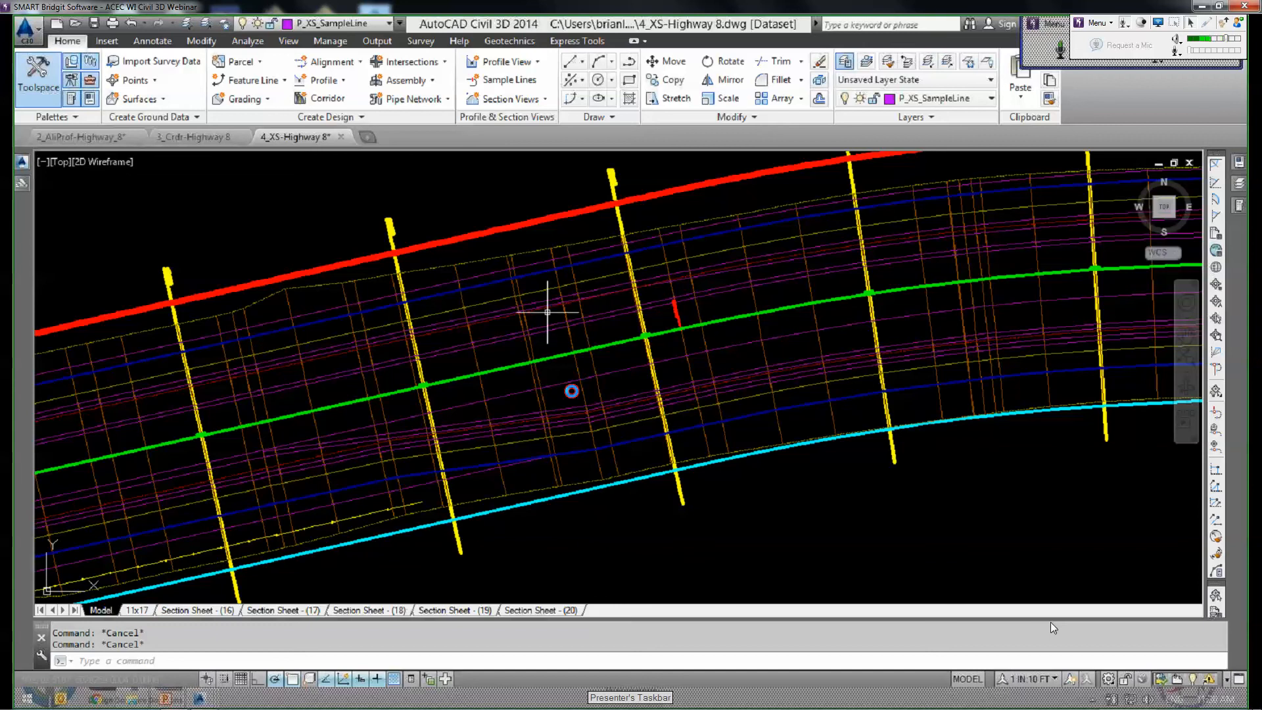
mouse_move(565, 361)
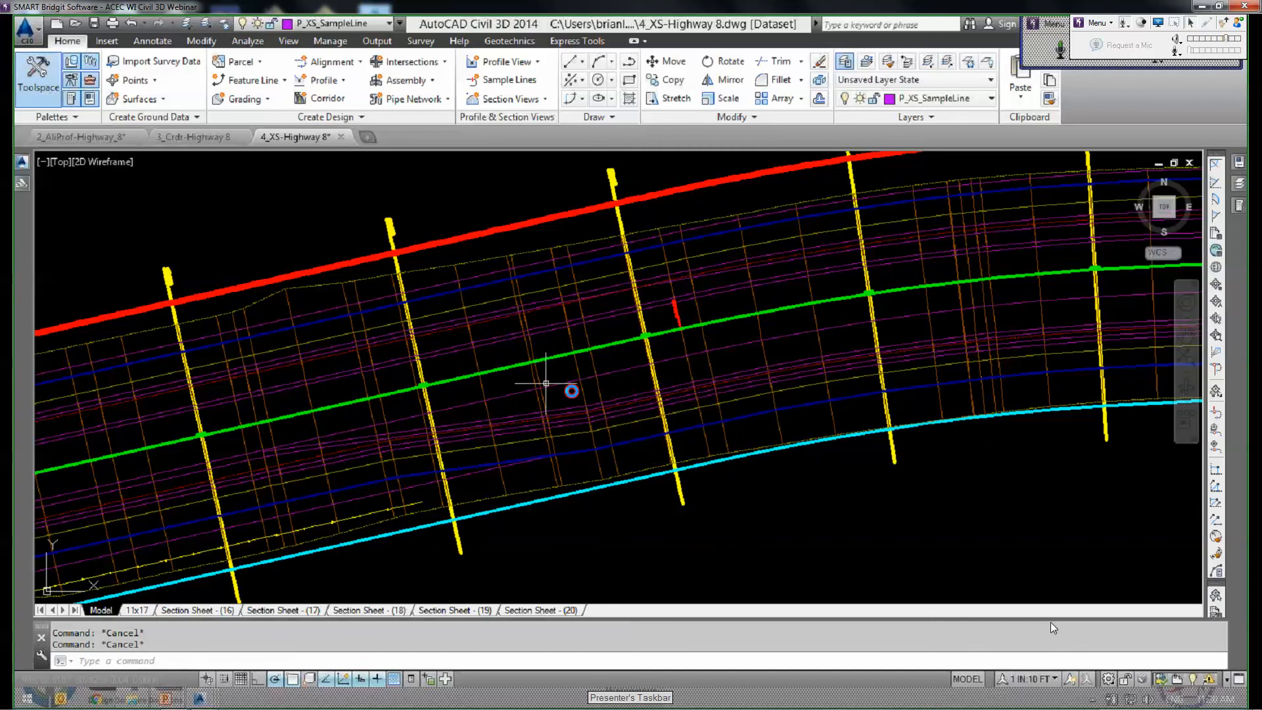
Examine the corridor regions and sample lines around the Westwood Avenue intersection in plan view.
scroll(616, 376, "down", 3)
mouse_move(615, 376)
middle_mouse_down()
mouse_move(377, 376)
mouse_move(271, 395)
middle_mouse_up()
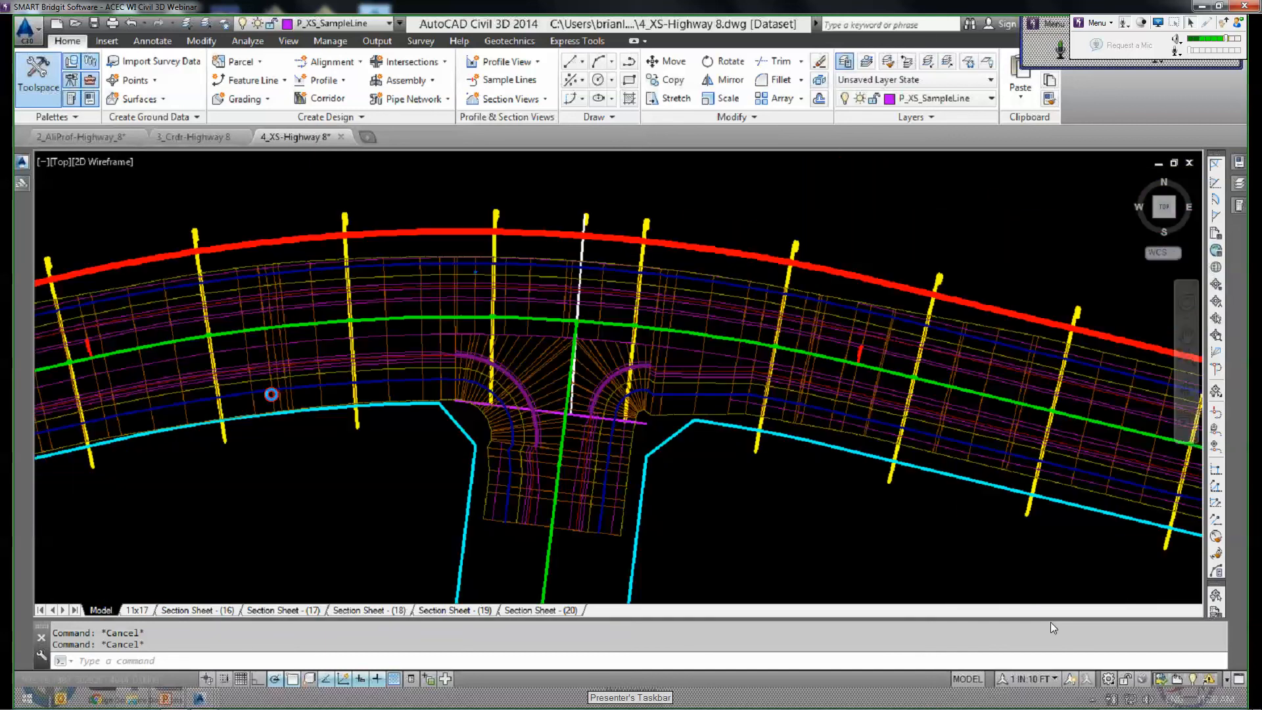
scroll(307, 331, "up", 2)
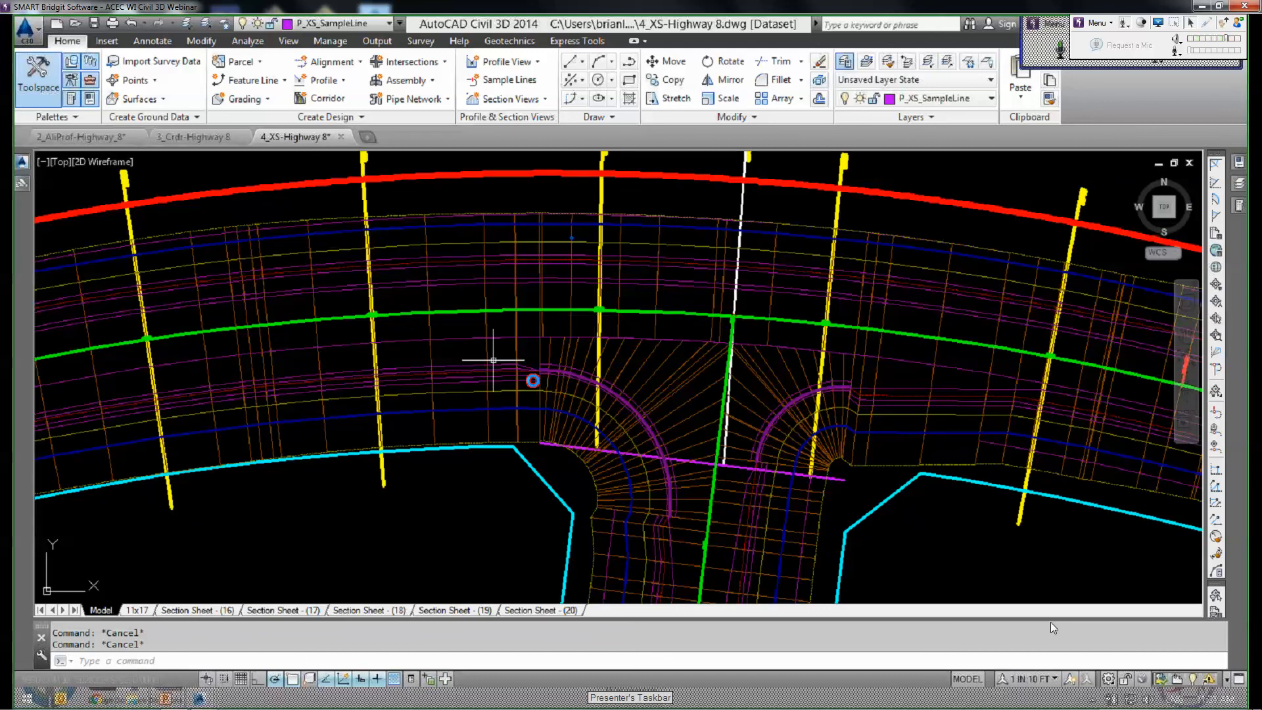
mouse_move(493, 361)
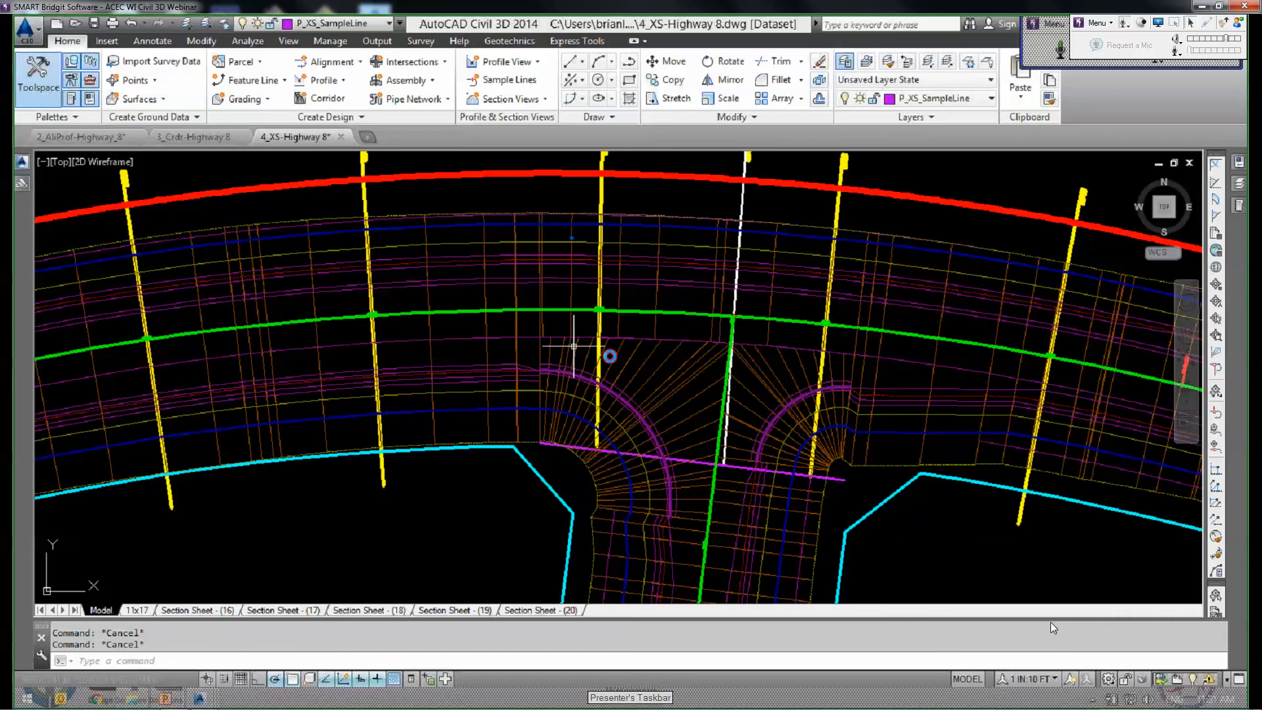
mouse_move(574, 346)
middle_mouse_down()
mouse_move(501, 404)
mouse_move(533, 356)
middle_mouse_up()
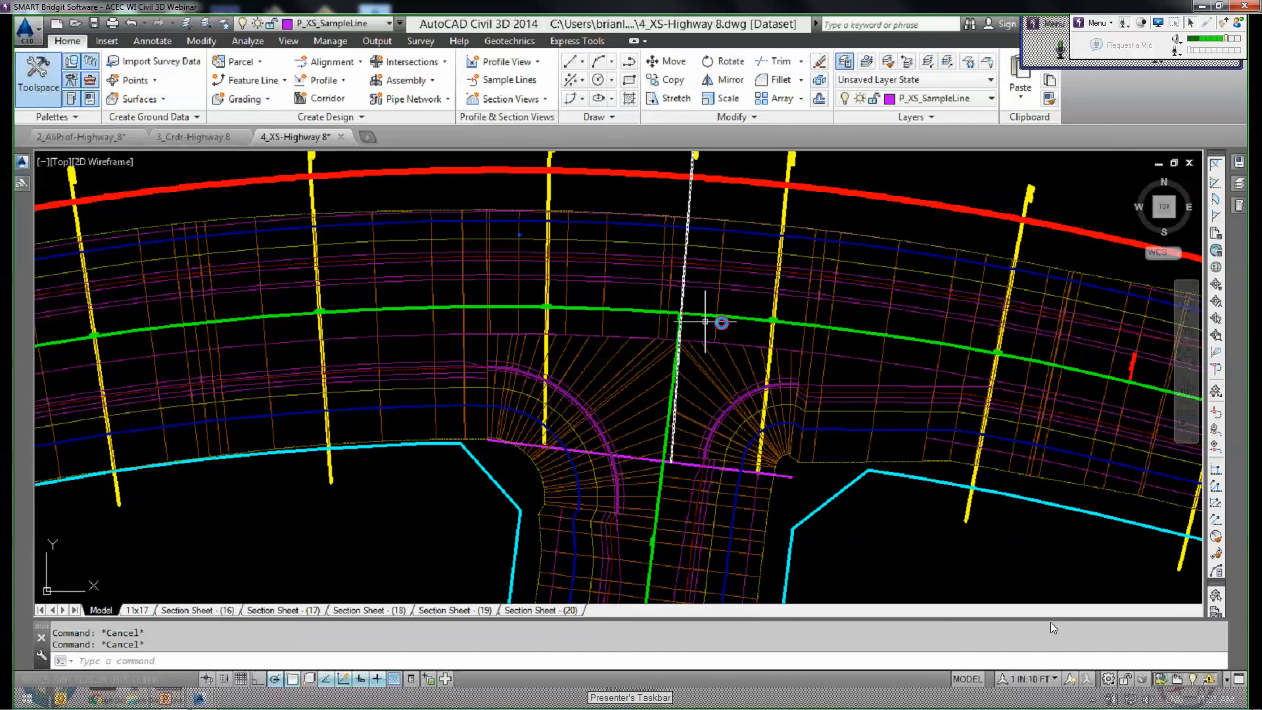
middle_click_drag(705, 322, 678, 333)
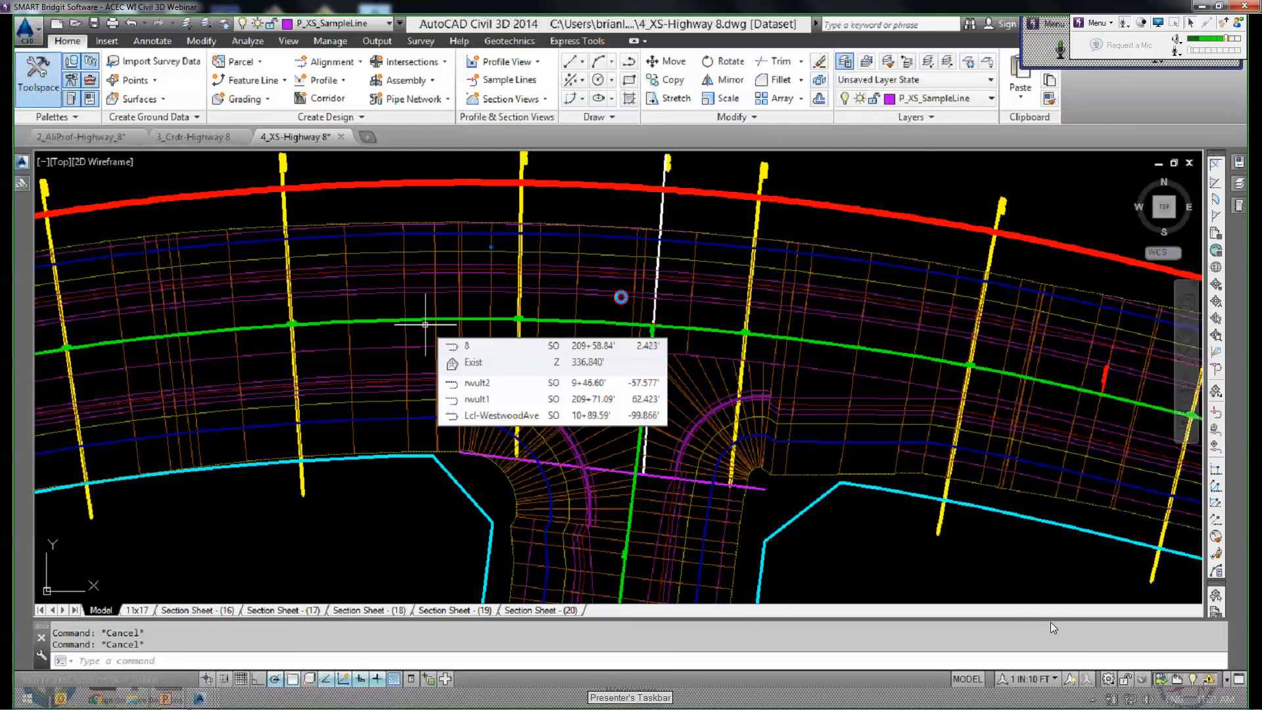
Examine the Highway 8 corridor and its cross-section sample lines west of the intersection and over the full length.
scroll(425, 323, "down", 1)
middle_click_drag(214, 416, 647, 422)
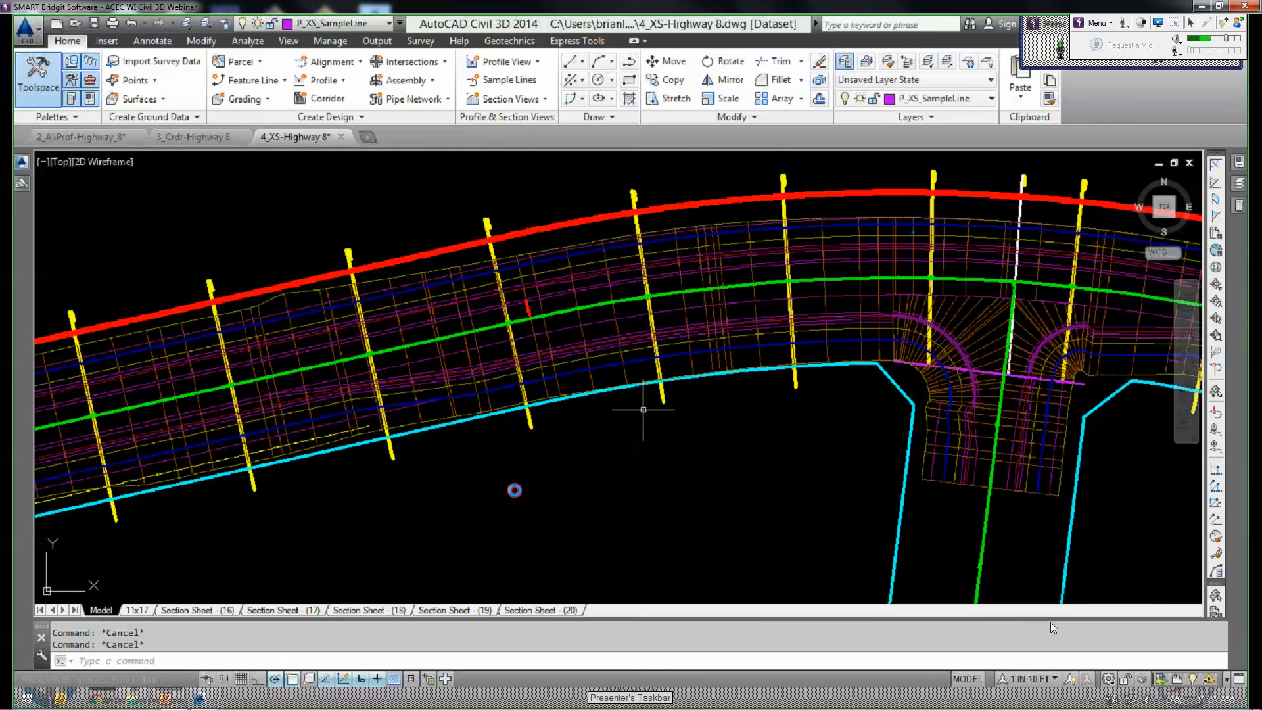
middle_click_drag(124, 472, 616, 388)
scroll(481, 390, "up", 2)
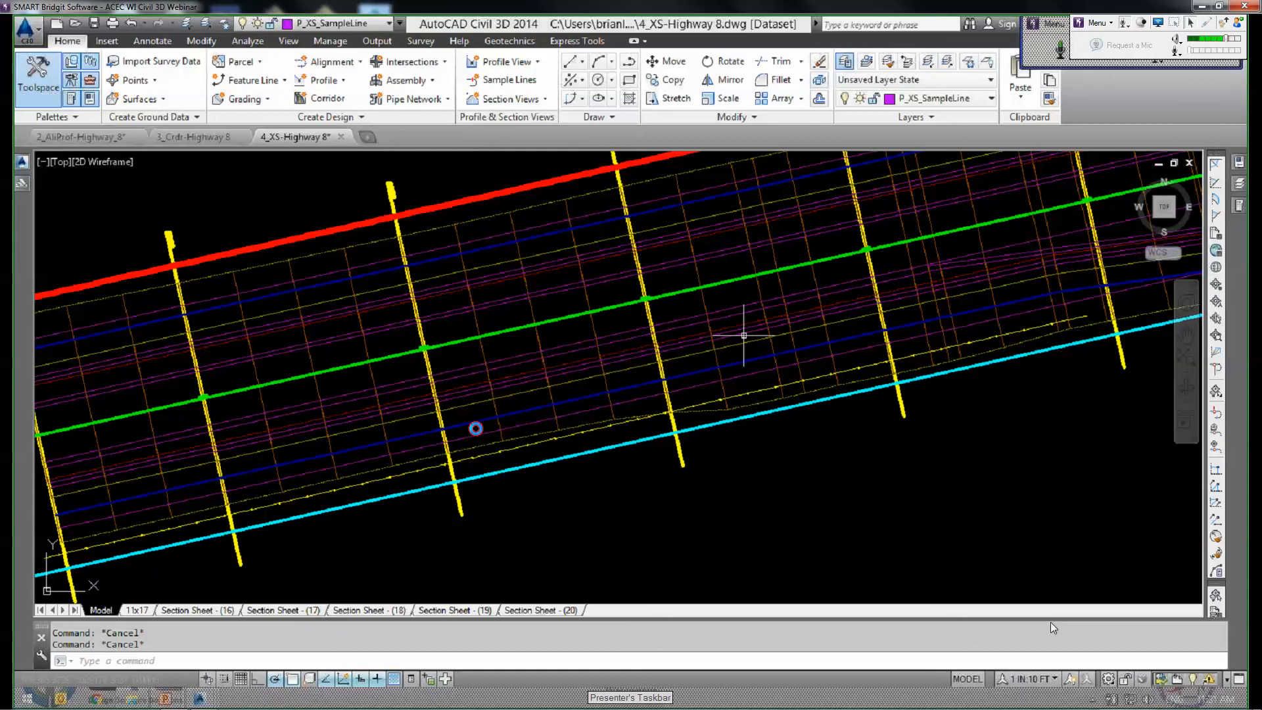
middle_click_drag(531, 382, 473, 428)
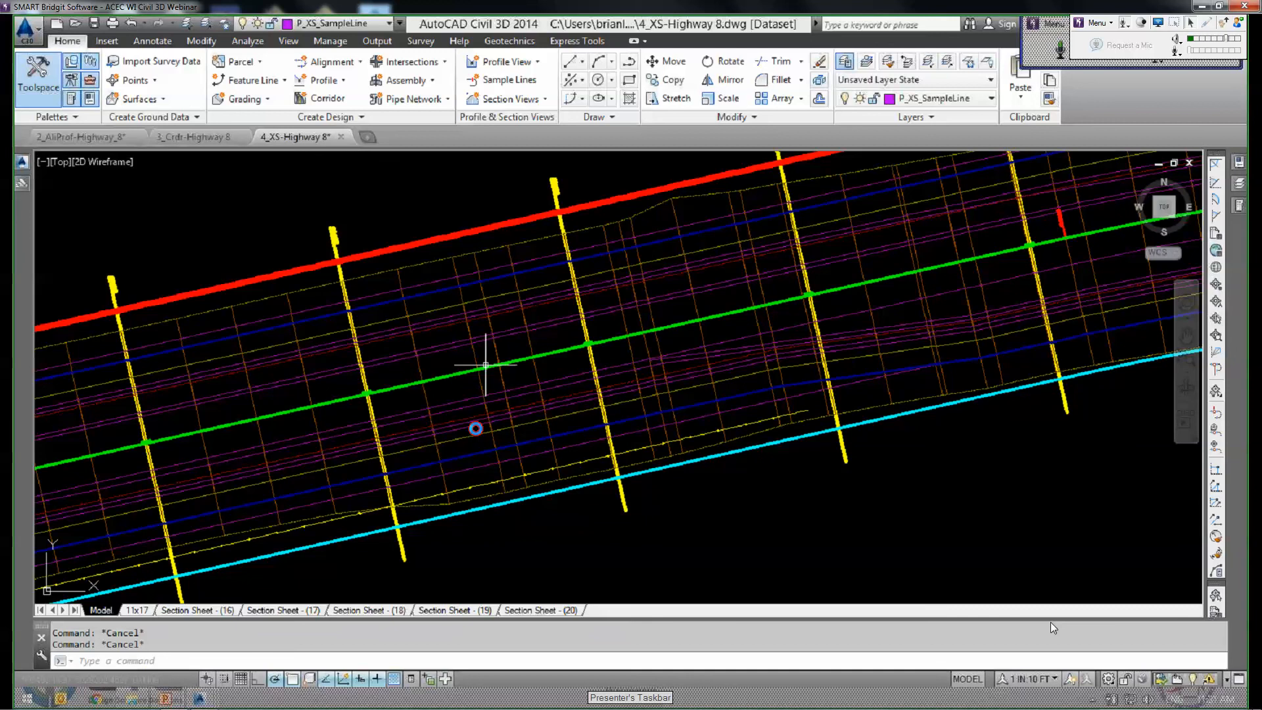
scroll(735, 385, "down", 5)
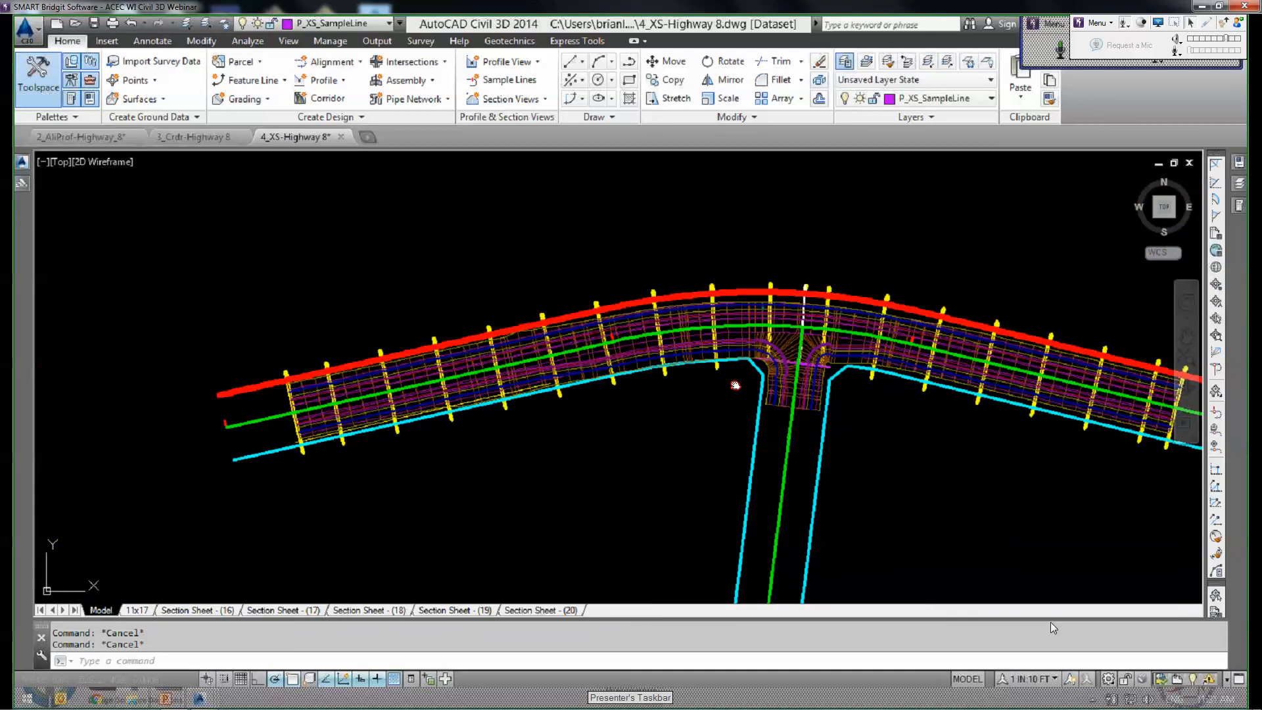
middle_click_drag(735, 385, 620, 368)
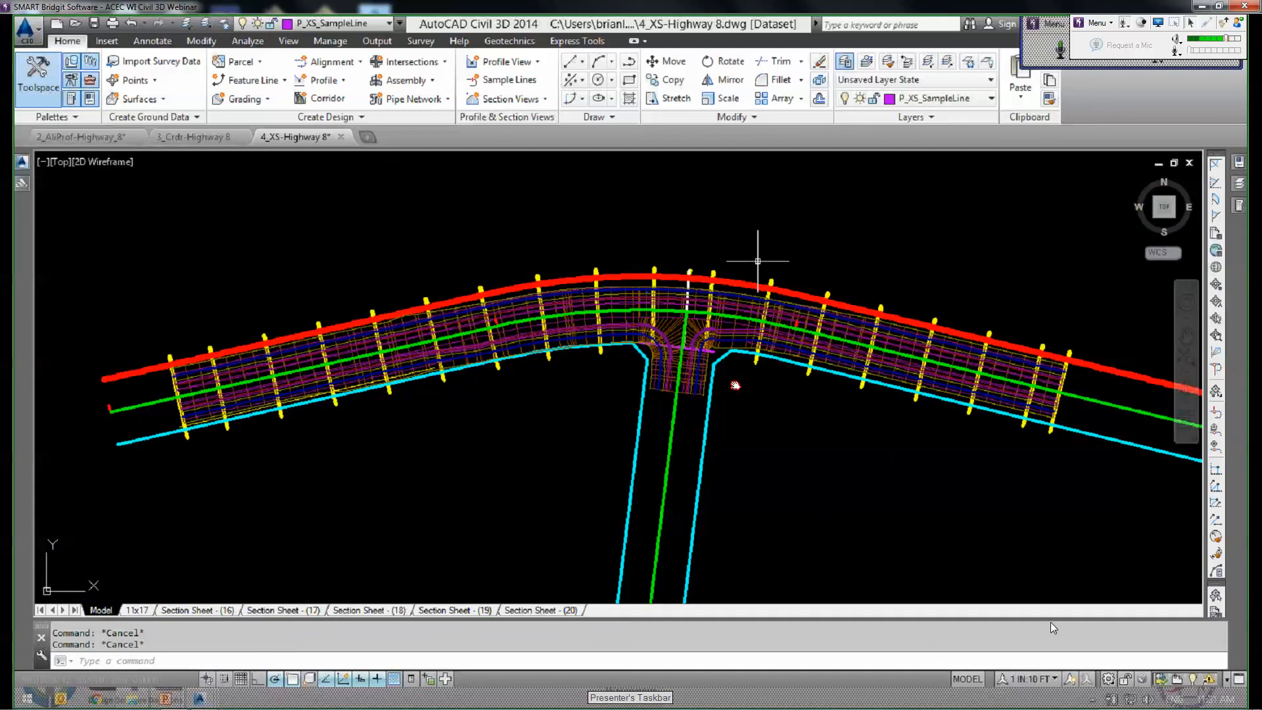
scroll(765, 258, "up", 1)
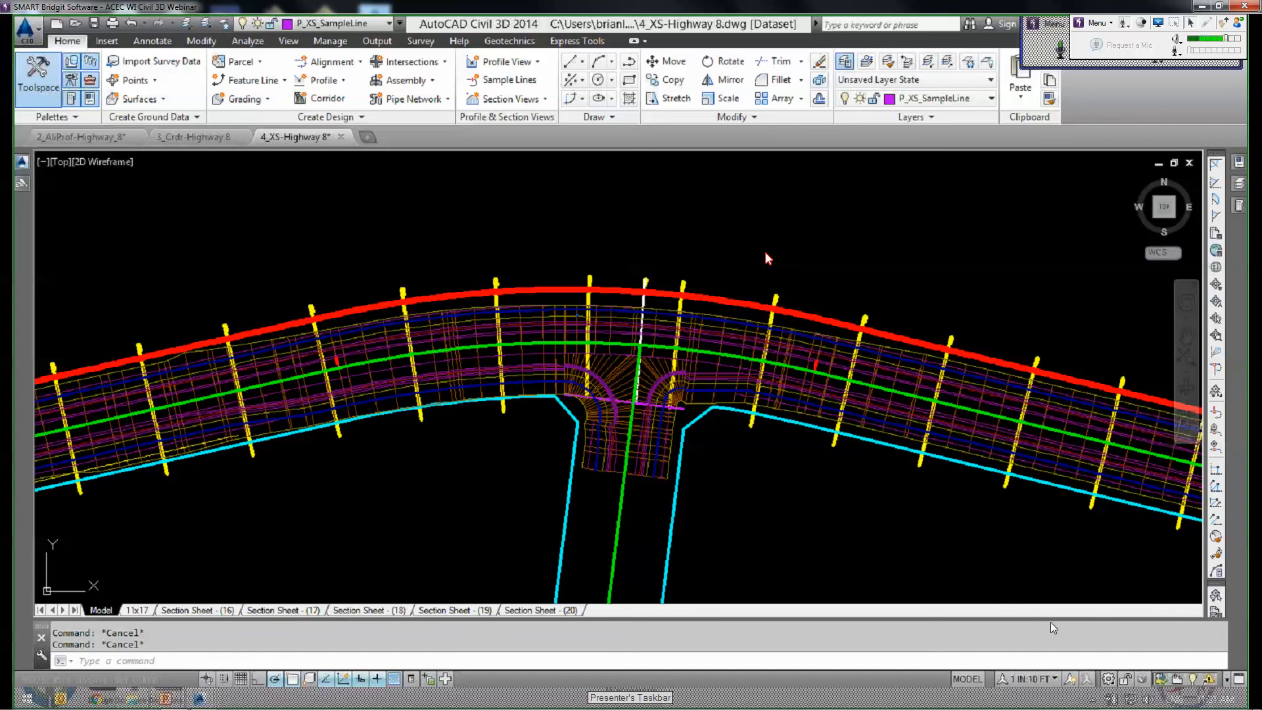
List only the layers matching *sample* in the Layer Properties Manager.
type("LA")
key("Return")
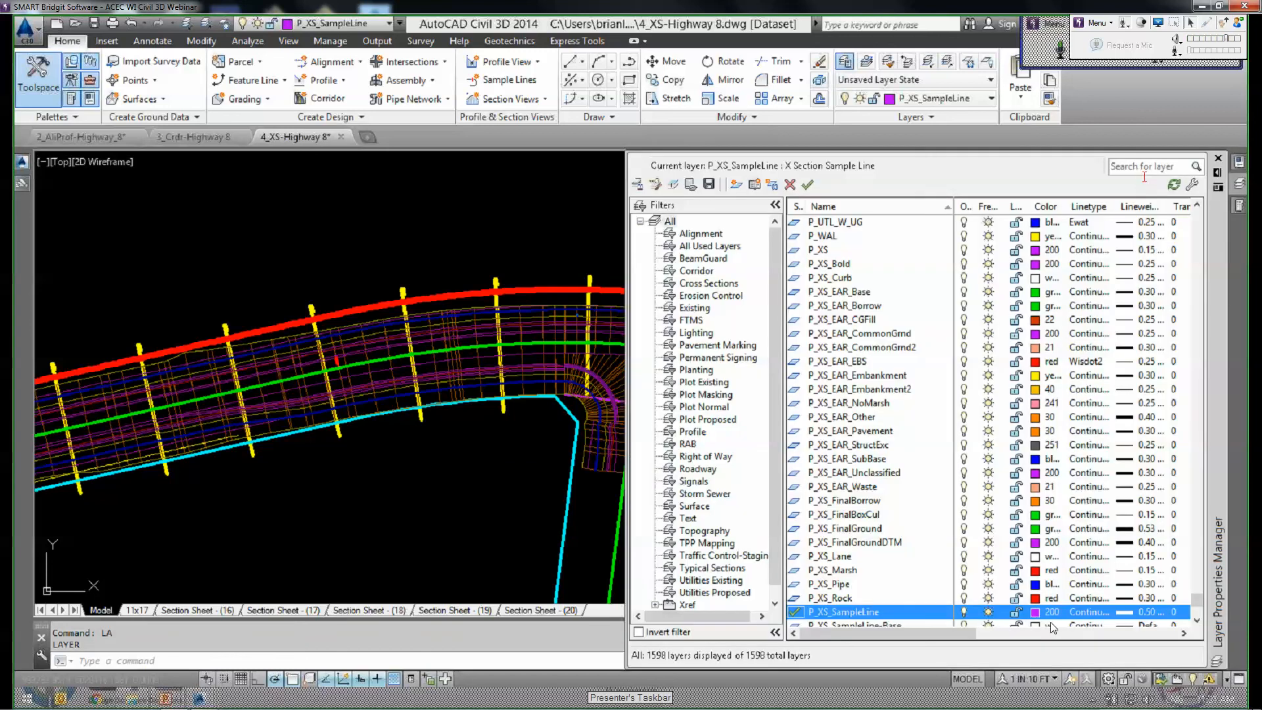
left_click(1145, 175)
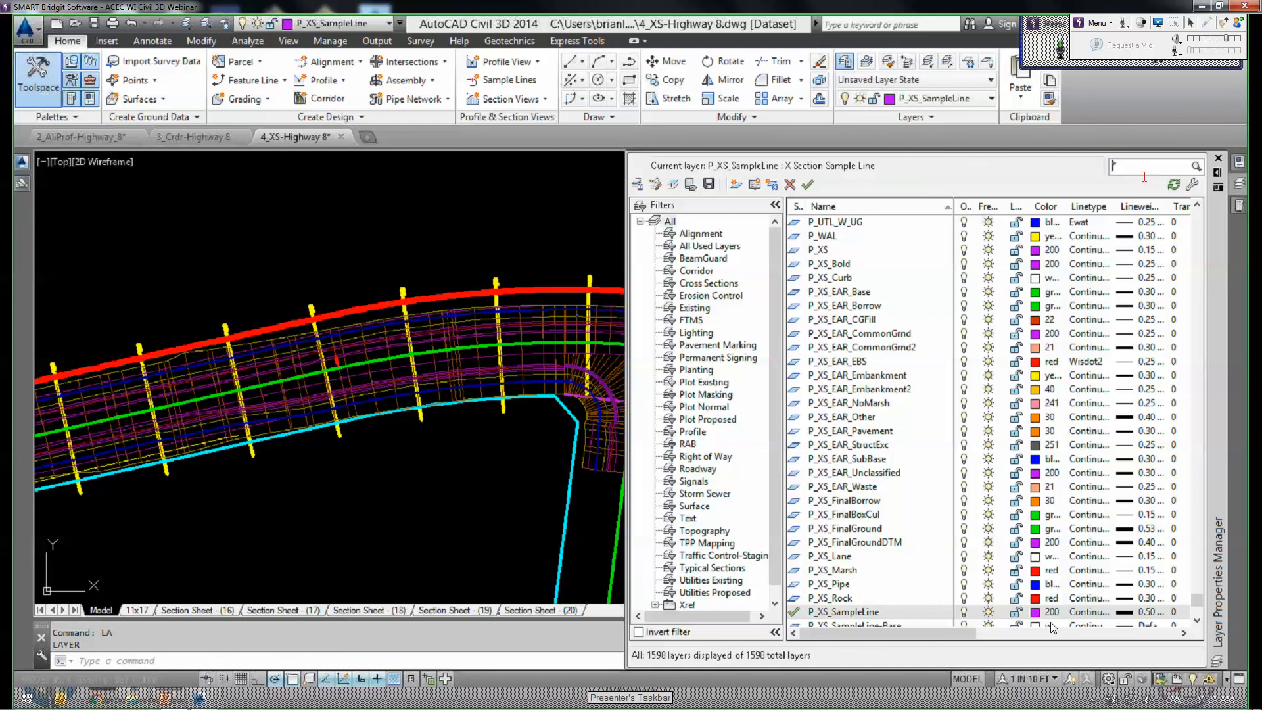
type("ta*")
key("BackSpace")
key("BackSpace")
key("BackSpace")
type("sample*")
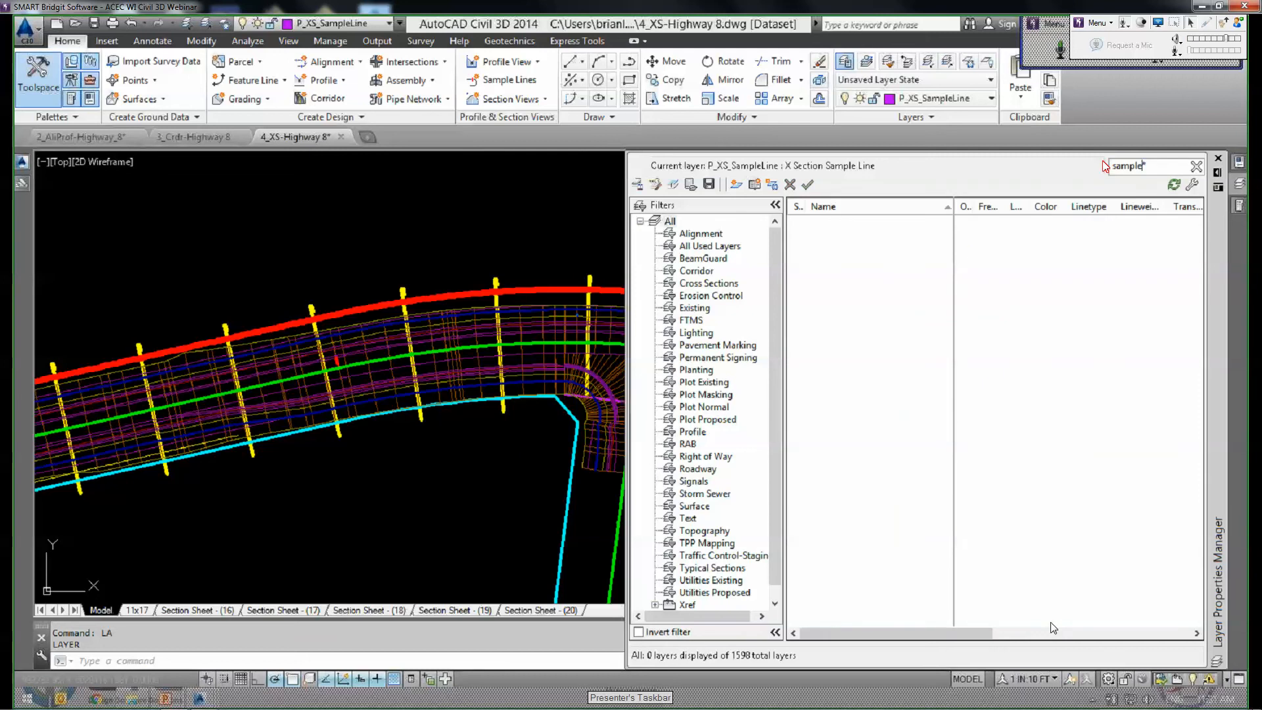
type("*")
key("BackSpace")
left_click(1108, 166)
type("*")
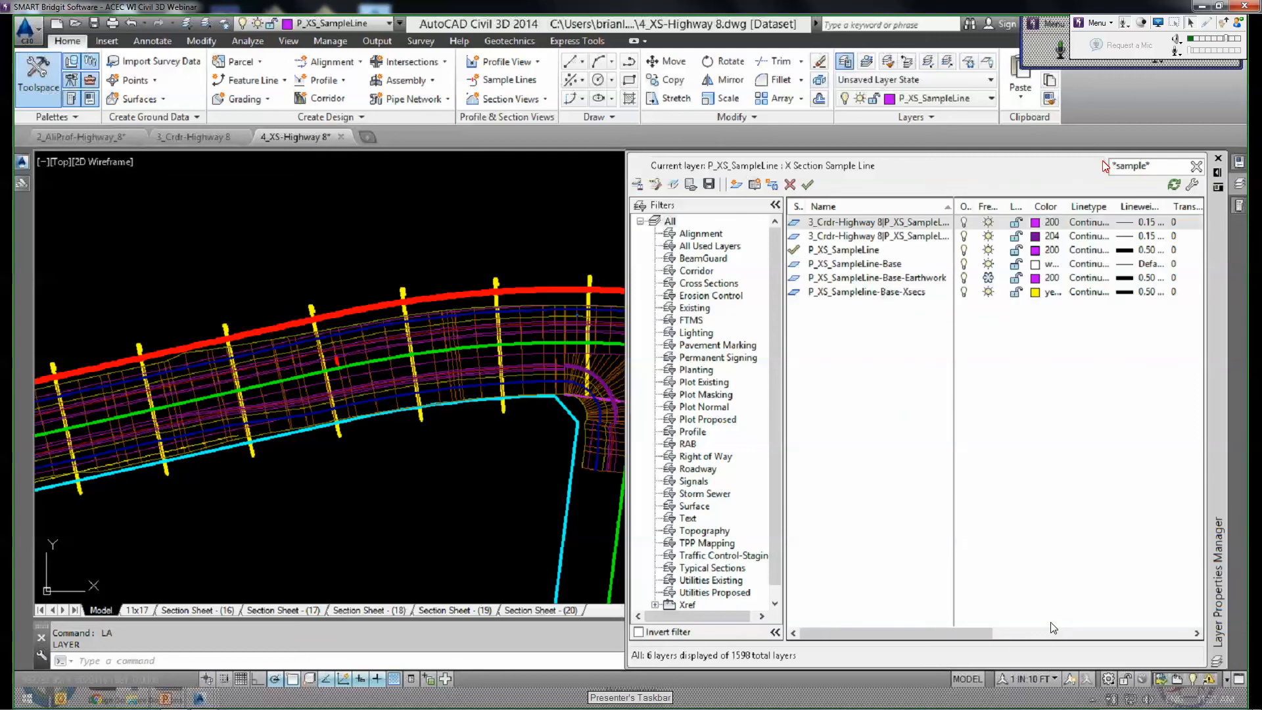
Thaw the P_XS_SampleLine-Base-Earthwork layer and freeze the P_XS_Sampleline-Base-Xsecs layer.
left_click(916, 285)
left_click(988, 278)
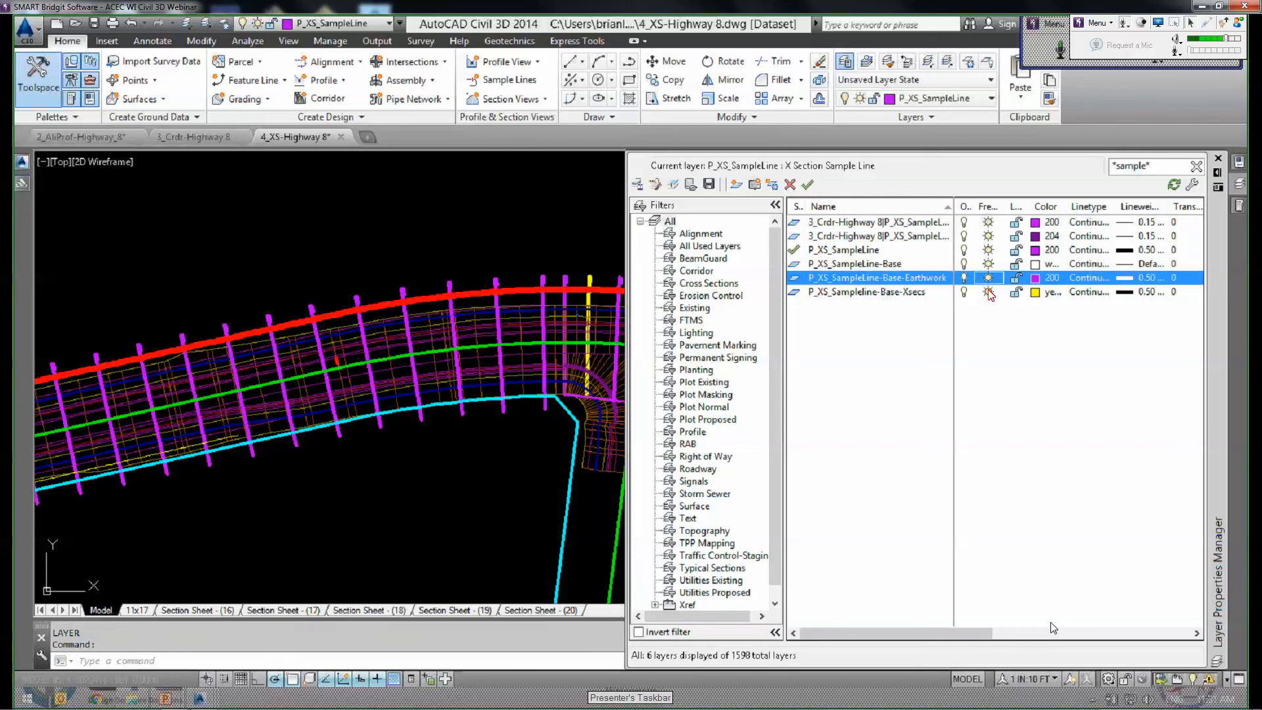
left_click(989, 292)
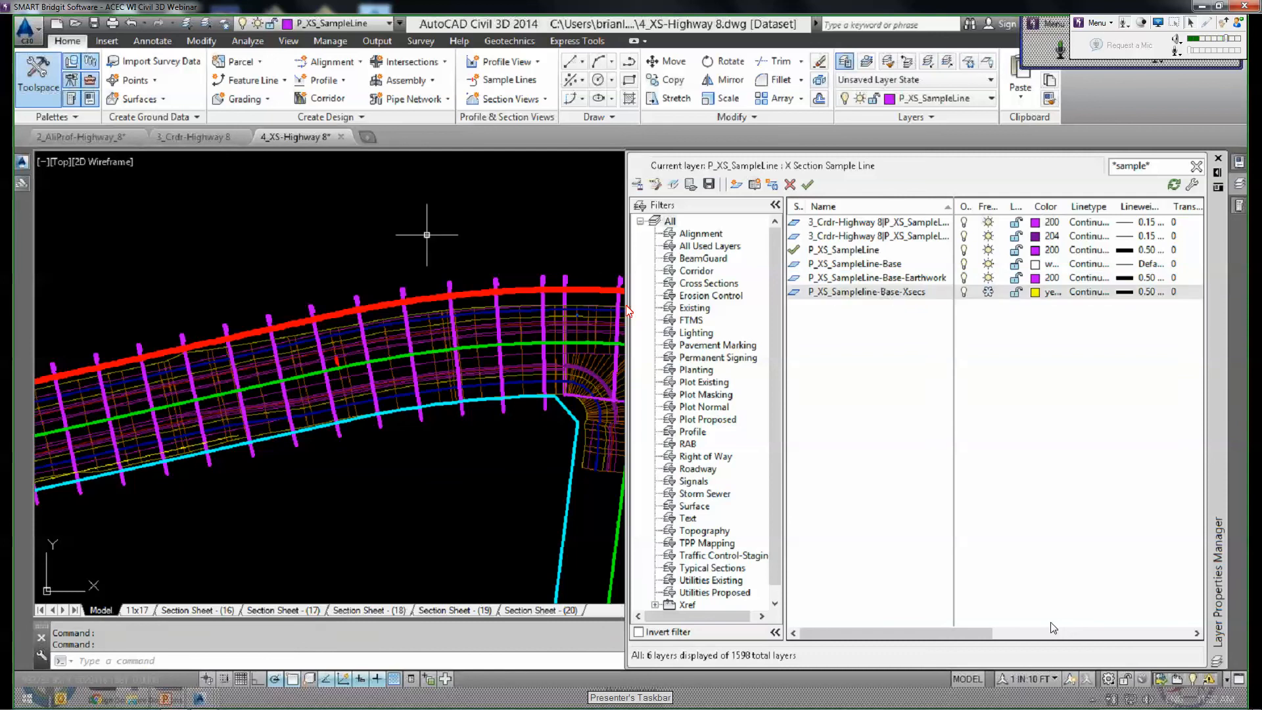
middle_click_drag(426, 235, 474, 240)
key("Escape")
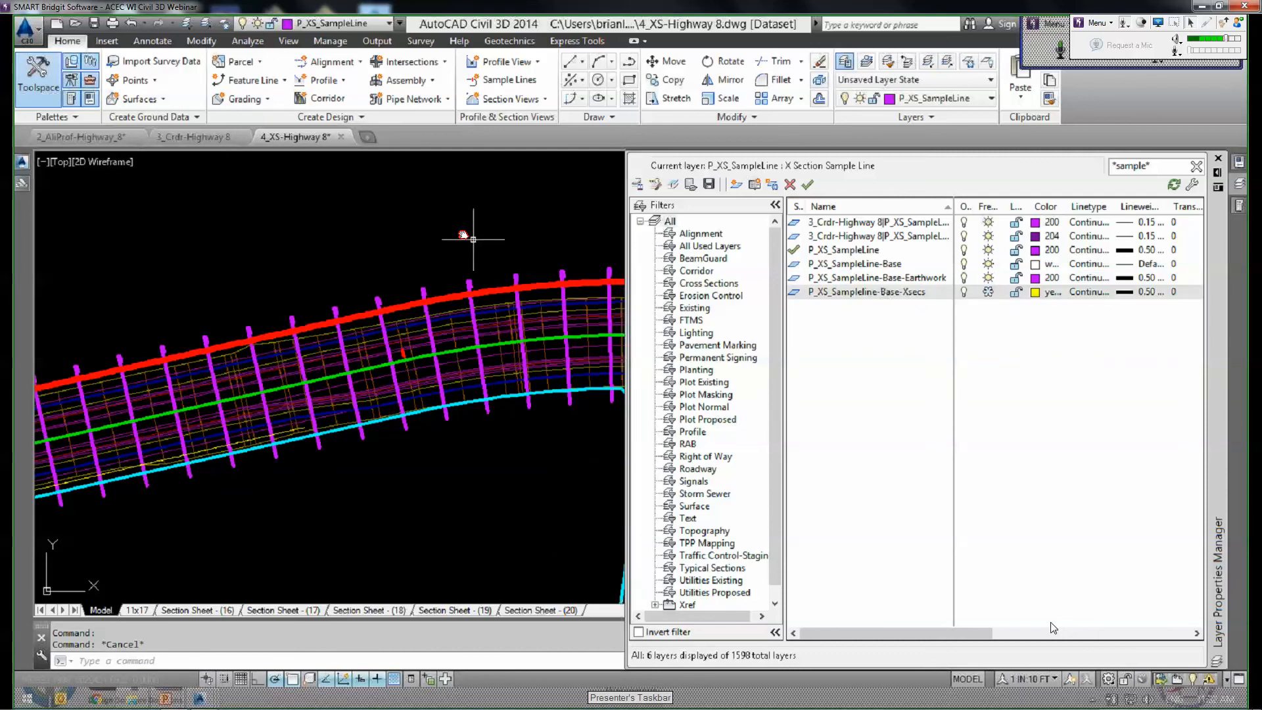
Review the Cross Sections and Earthwork sample line groups of centerline alignment 8 in the Toolspace.
left_click(24, 162)
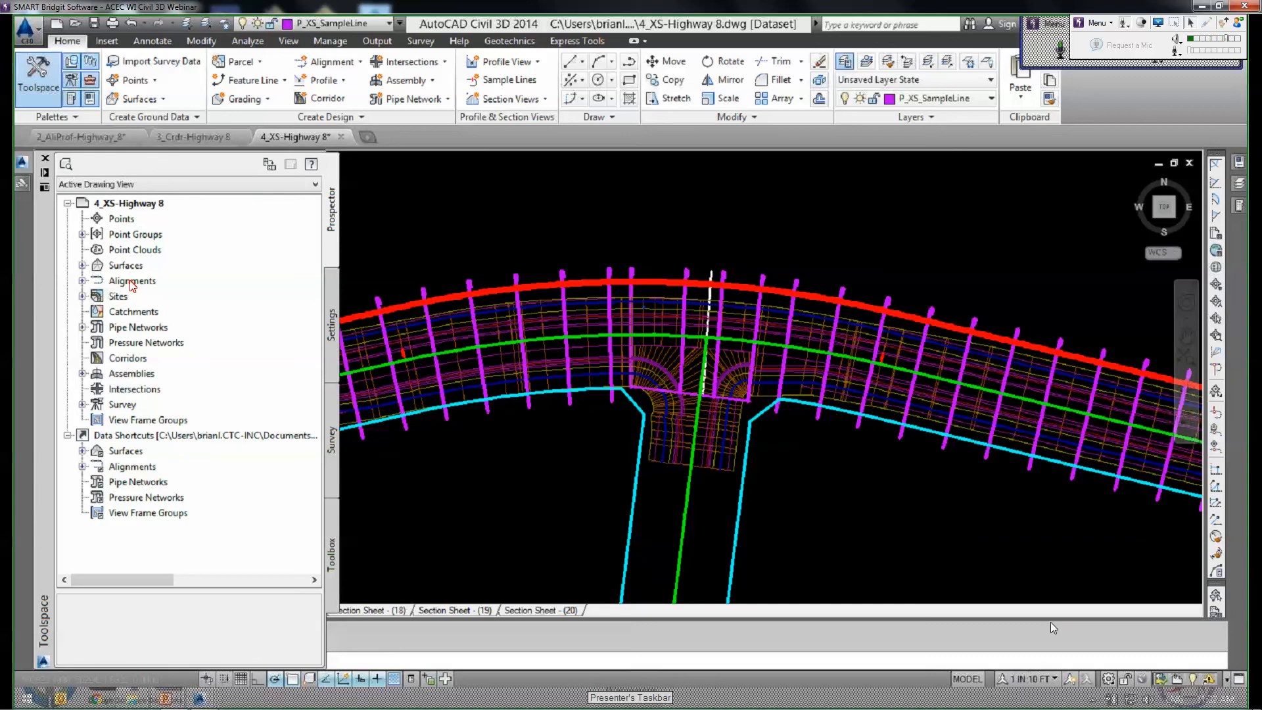
double_click(134, 298)
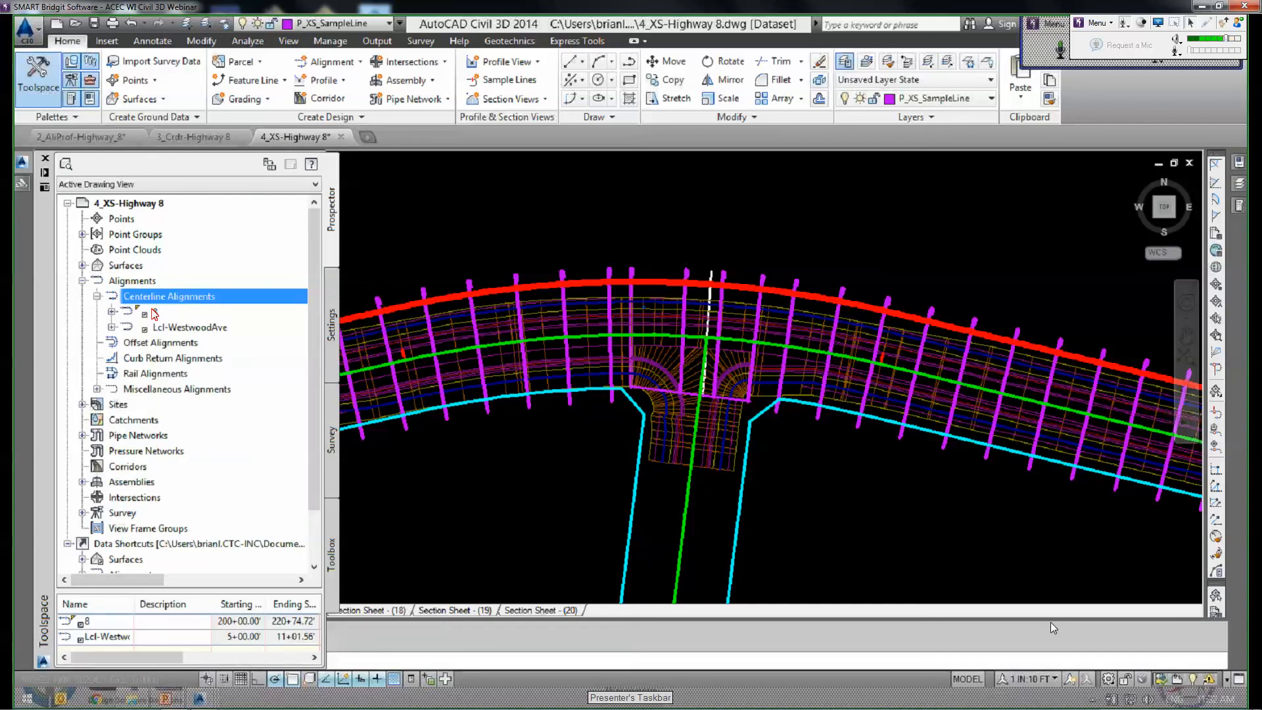
double_click(154, 313)
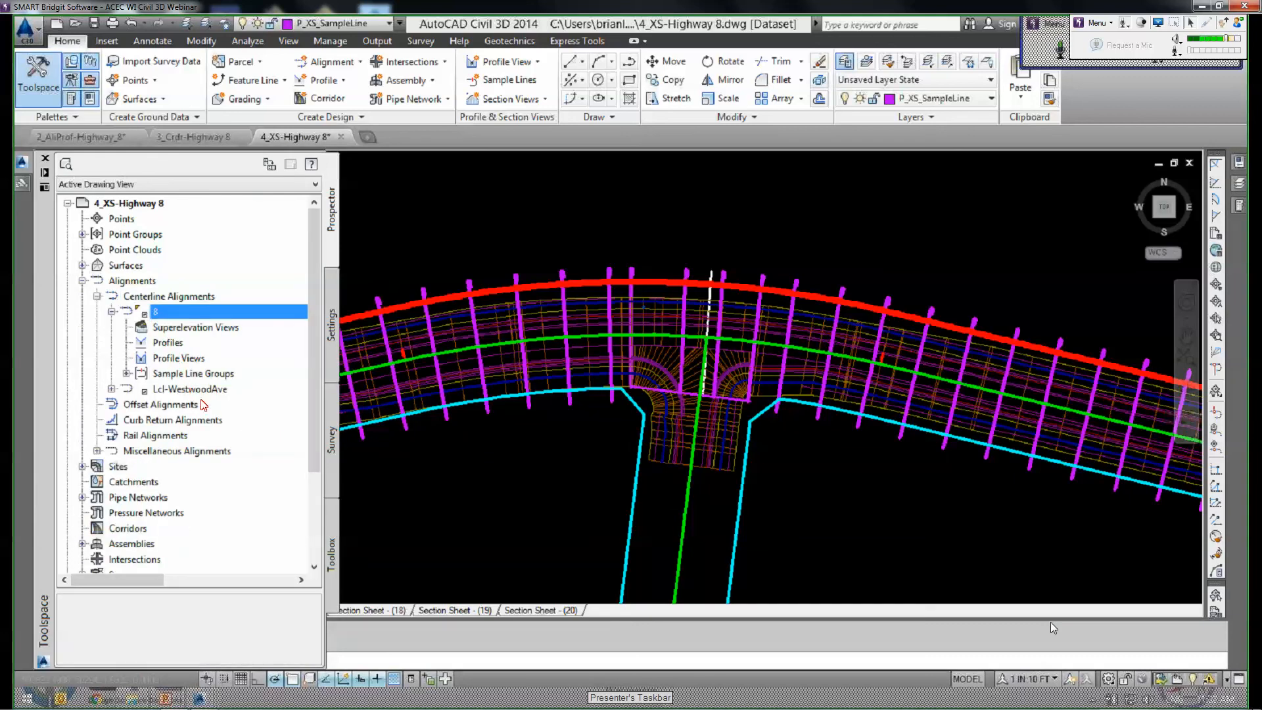
double_click(193, 373)
left_click(198, 404)
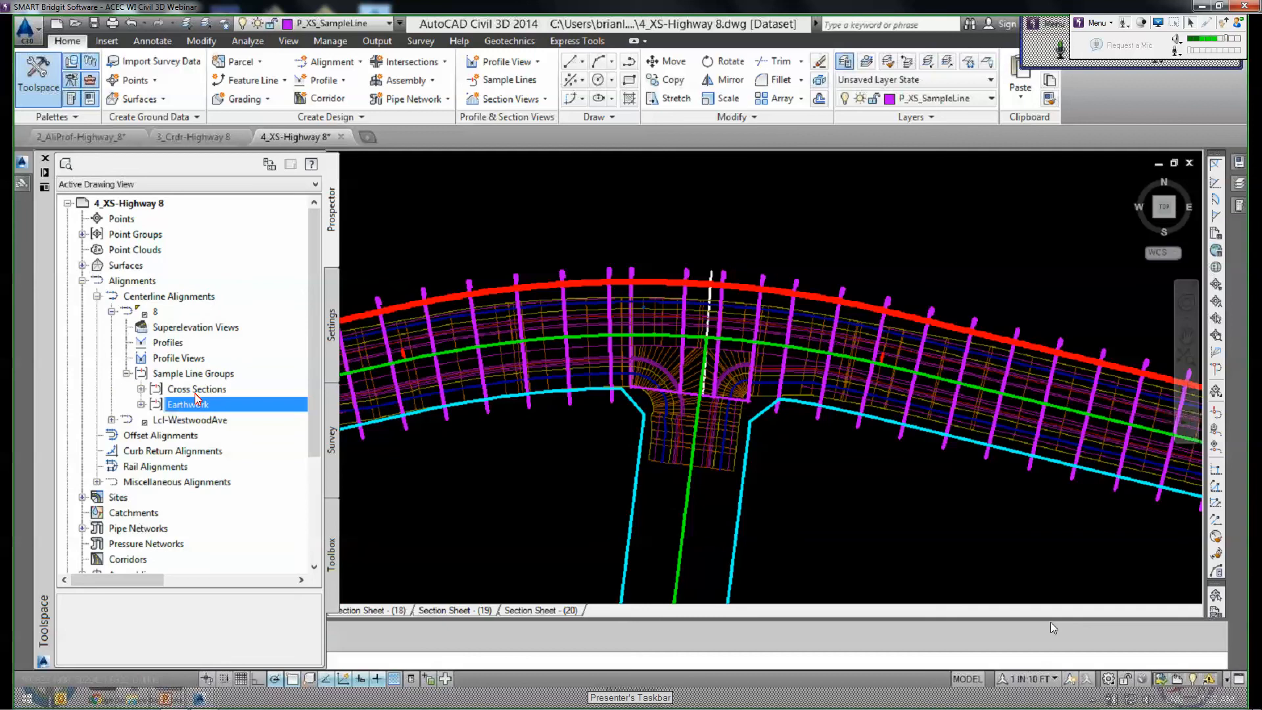
left_click(217, 389)
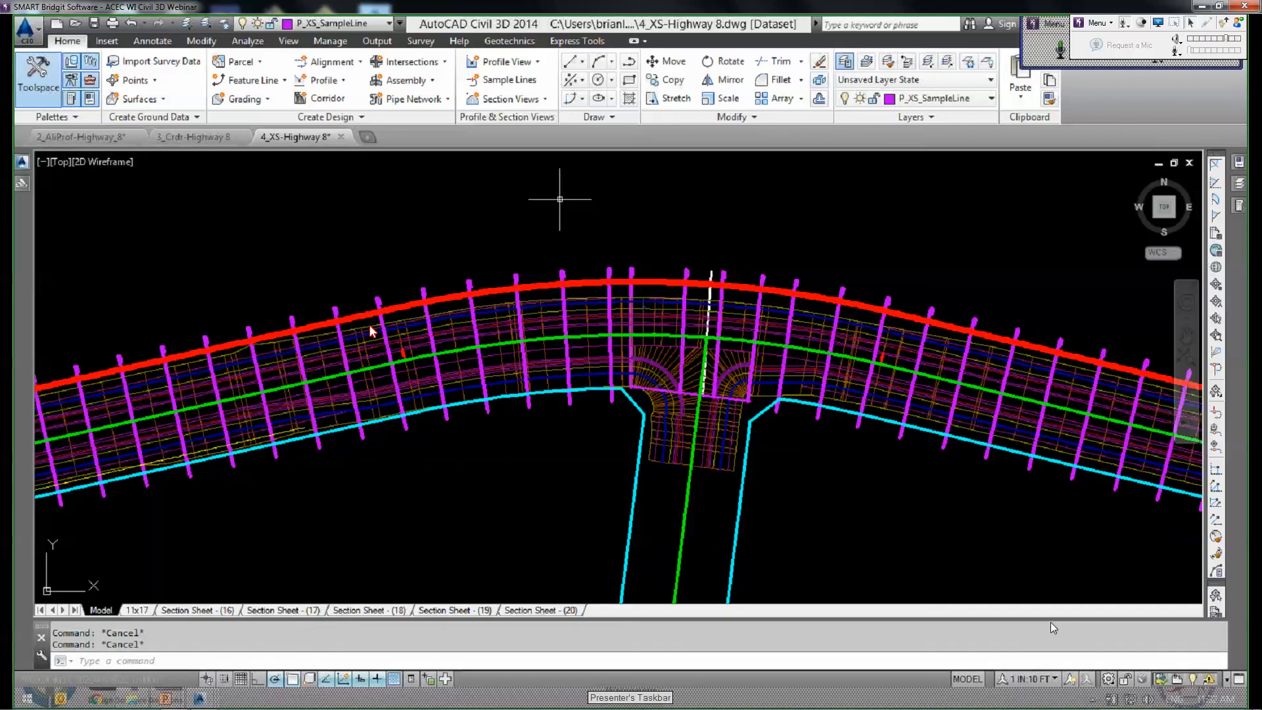
Examine the spacing of the earthwork sample lines from the corridor's west end through the Westwood Avenue intersection.
middle_click_drag(560, 198, 803, 158)
scroll(204, 467, "up", 2)
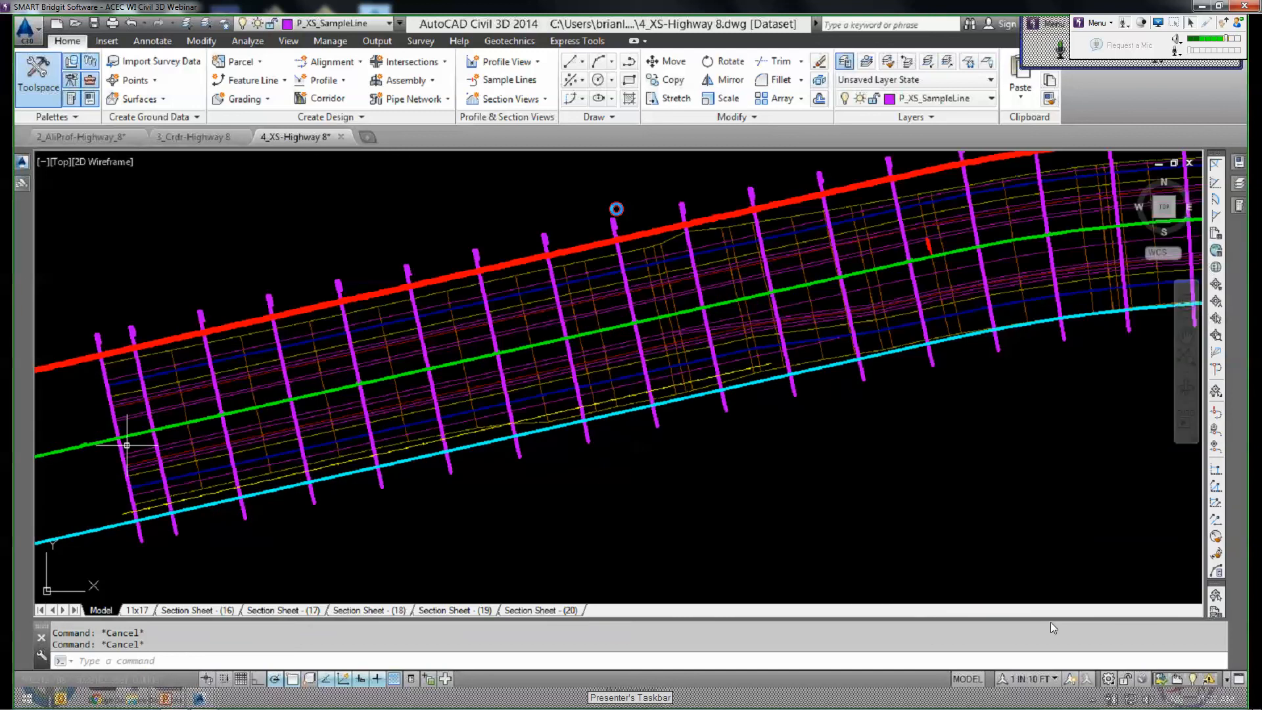
scroll(1046, 248, "up", 2)
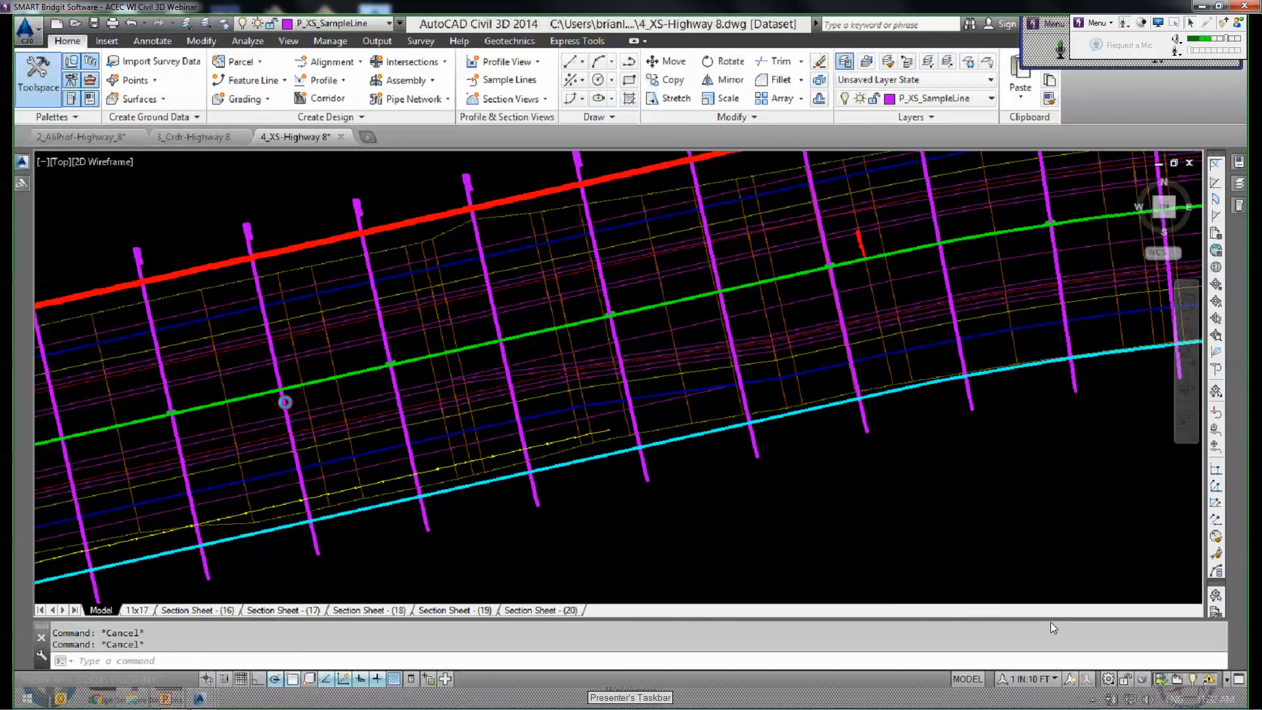
middle_click_drag(723, 359, 353, 386)
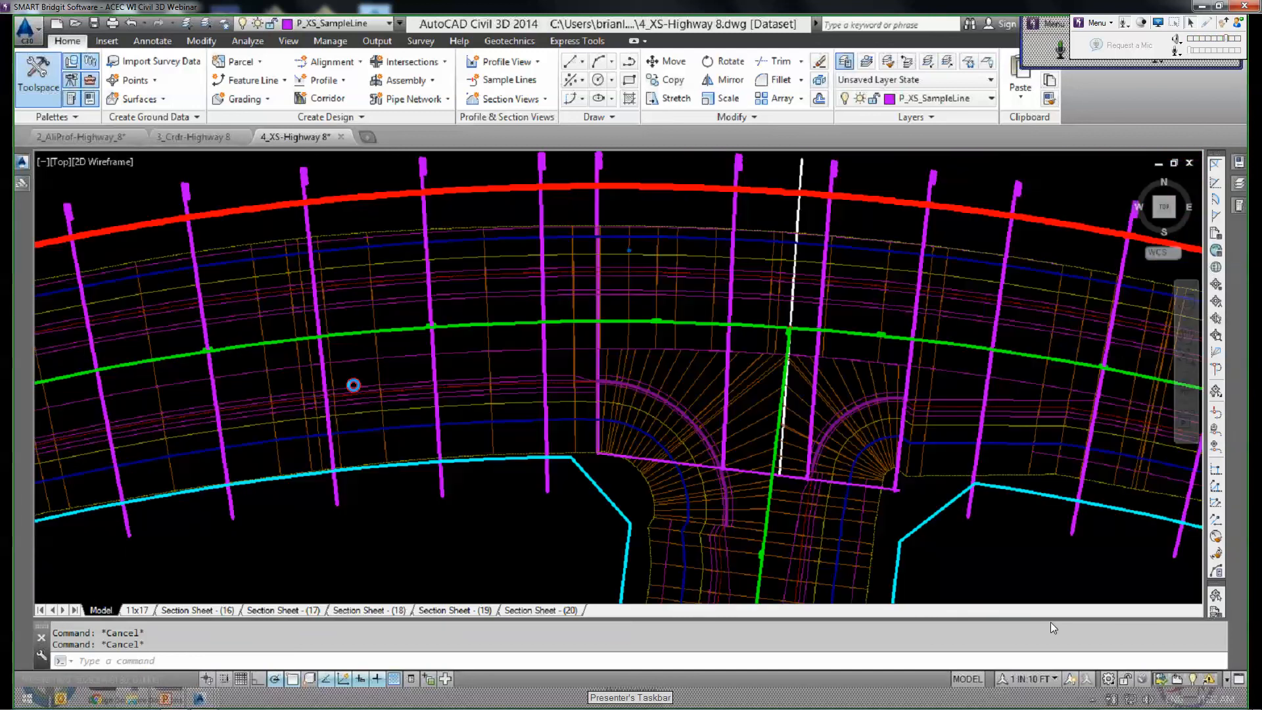
mouse_move(707, 390)
middle_mouse_down()
mouse_move(498, 412)
mouse_move(503, 397)
middle_mouse_up()
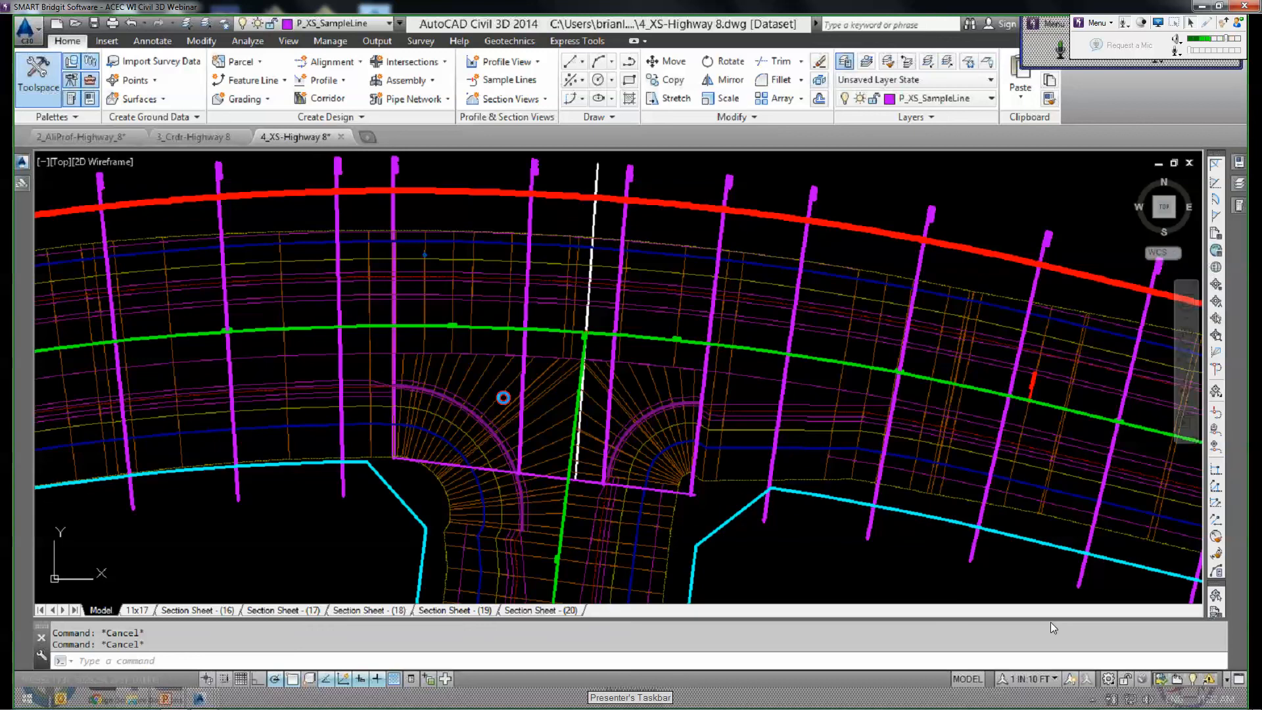
middle_click_drag(672, 288, 673, 364)
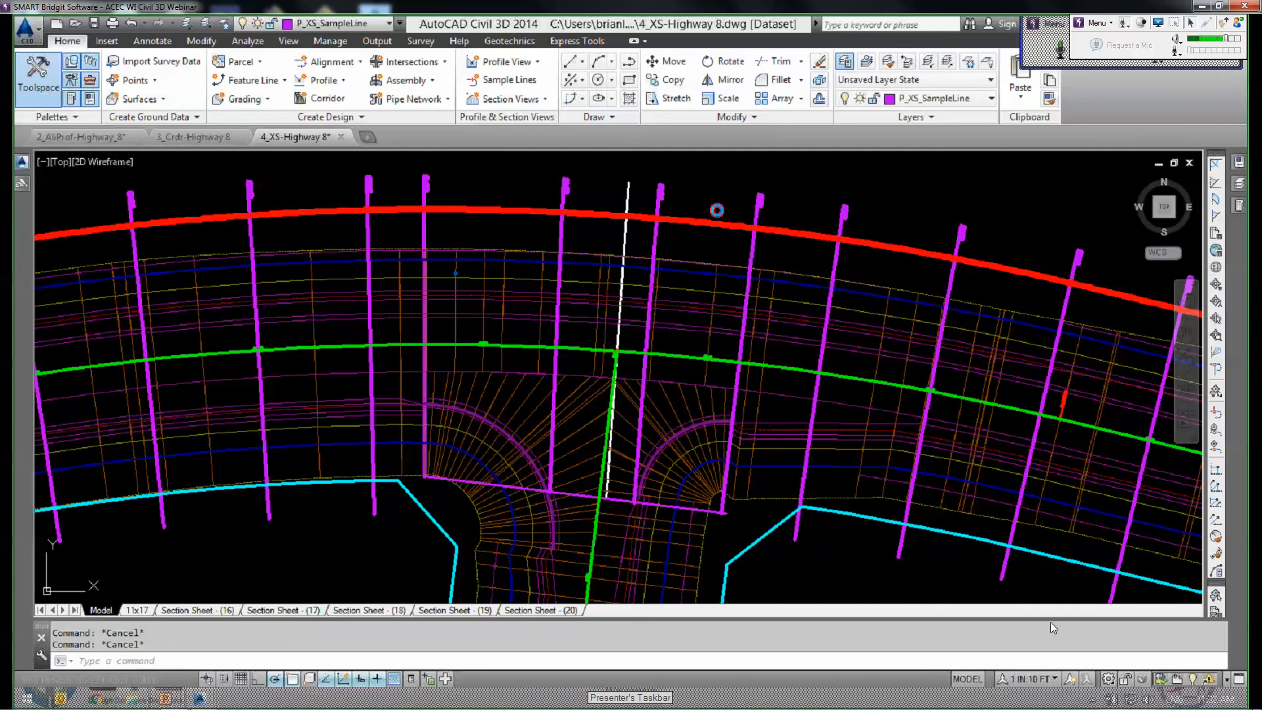
middle_click_drag(714, 184, 717, 211)
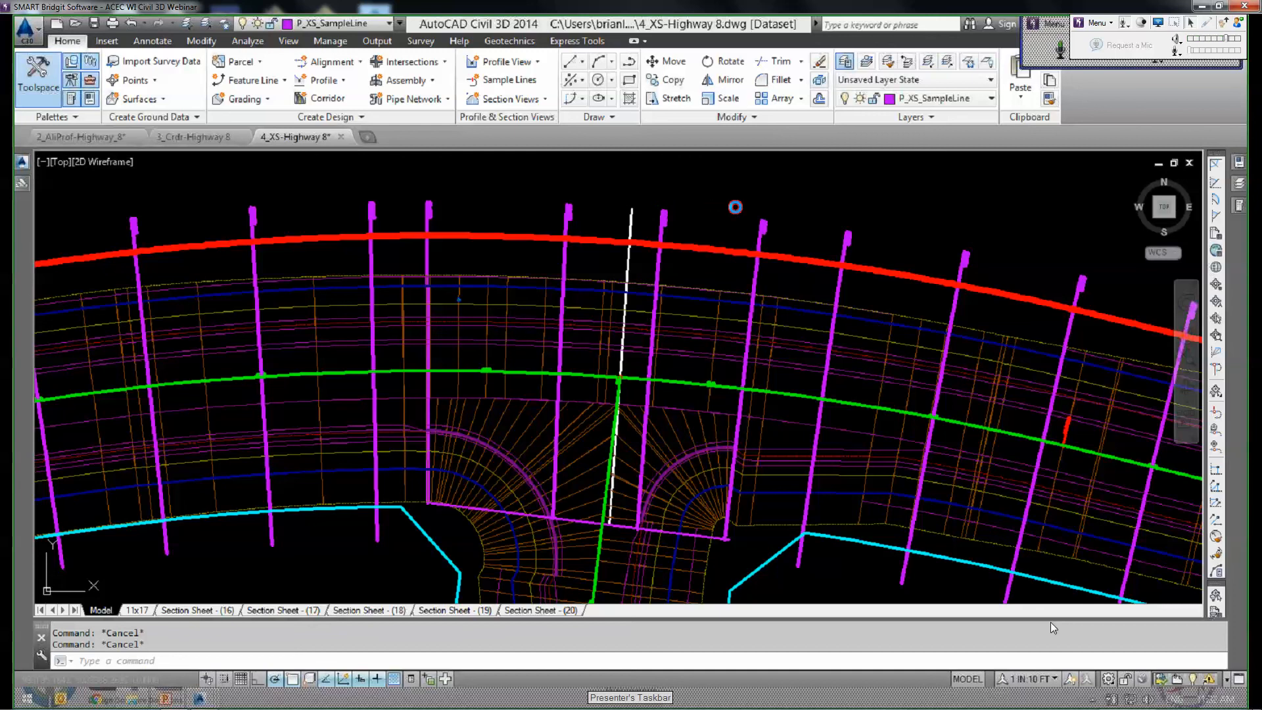
Select the bent earthwork sample line at the intersection's west edge and trace it across the Westwood Avenue opening.
scroll(504, 448, "up", 2)
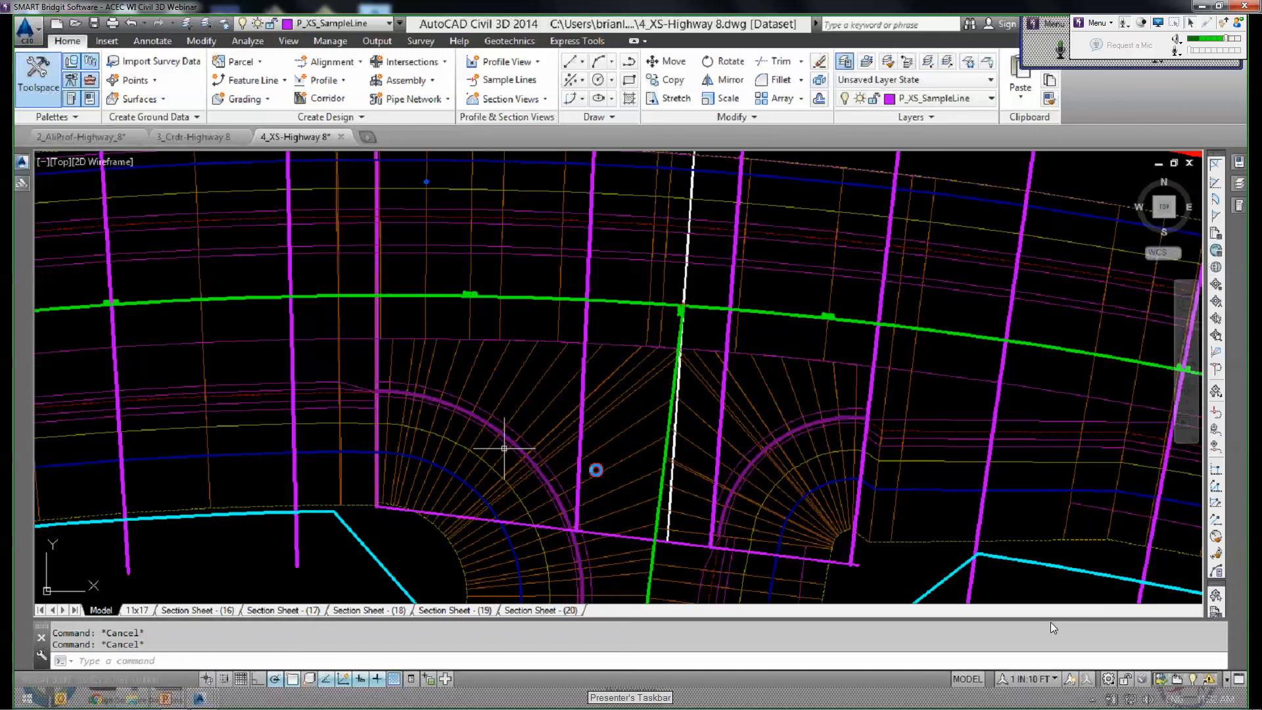
middle_click_drag(558, 482, 623, 578)
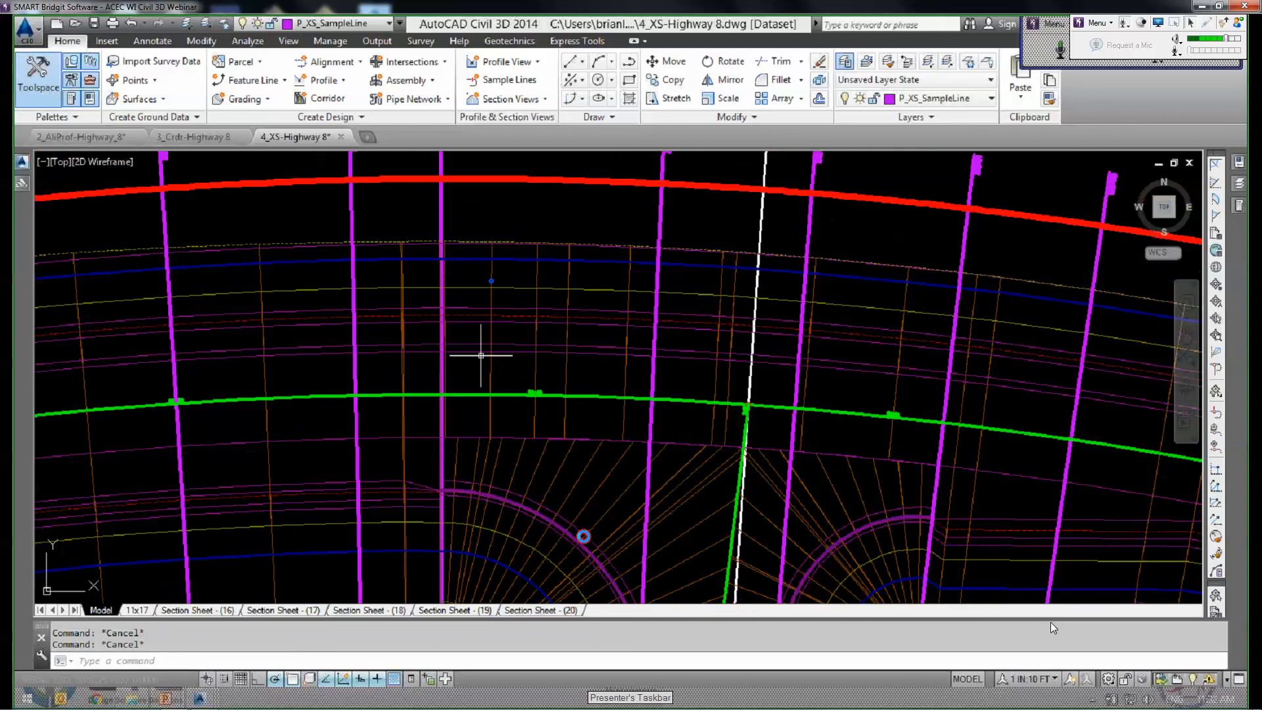
left_click(441, 356)
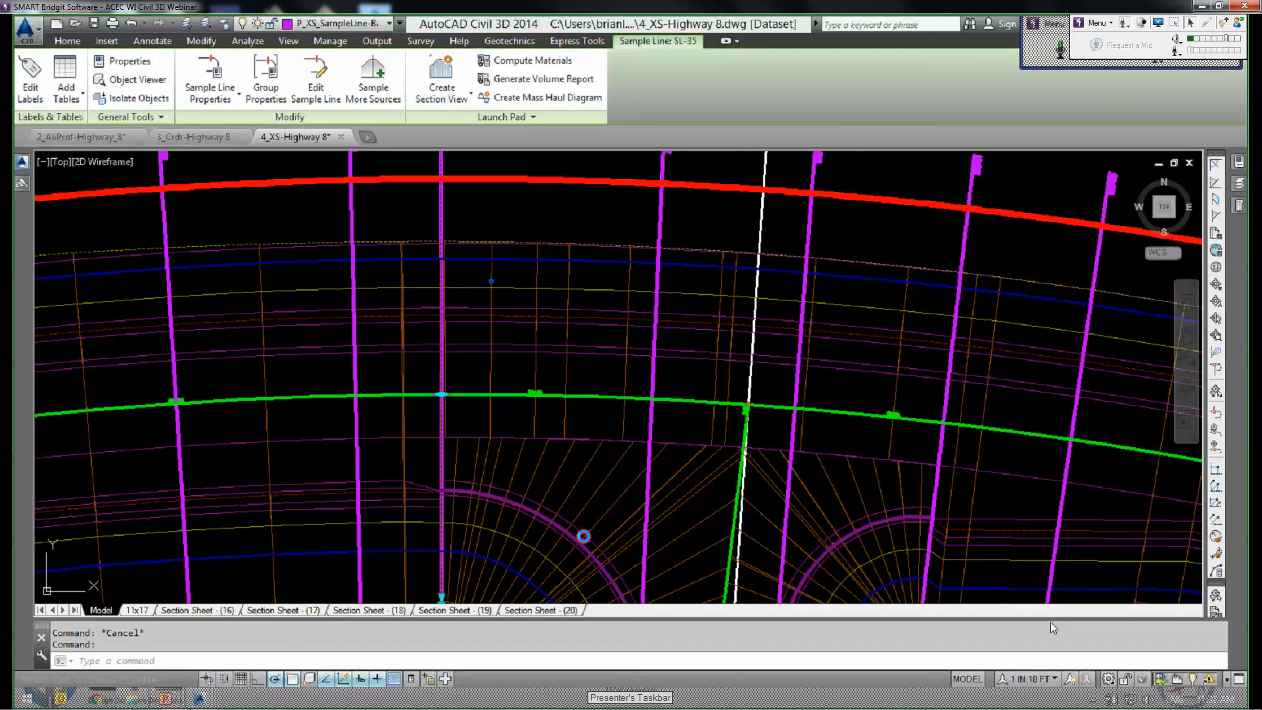
middle_click_drag(444, 250, 481, 204)
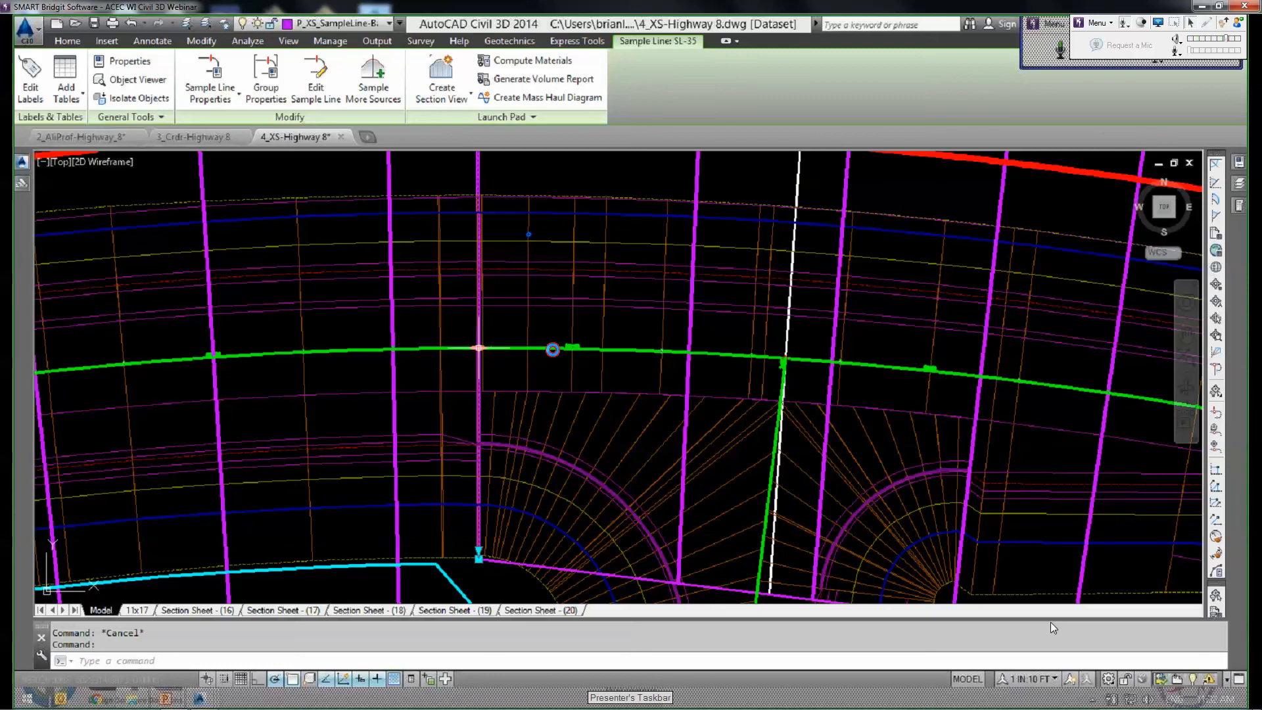
middle_click_drag(686, 562, 654, 535)
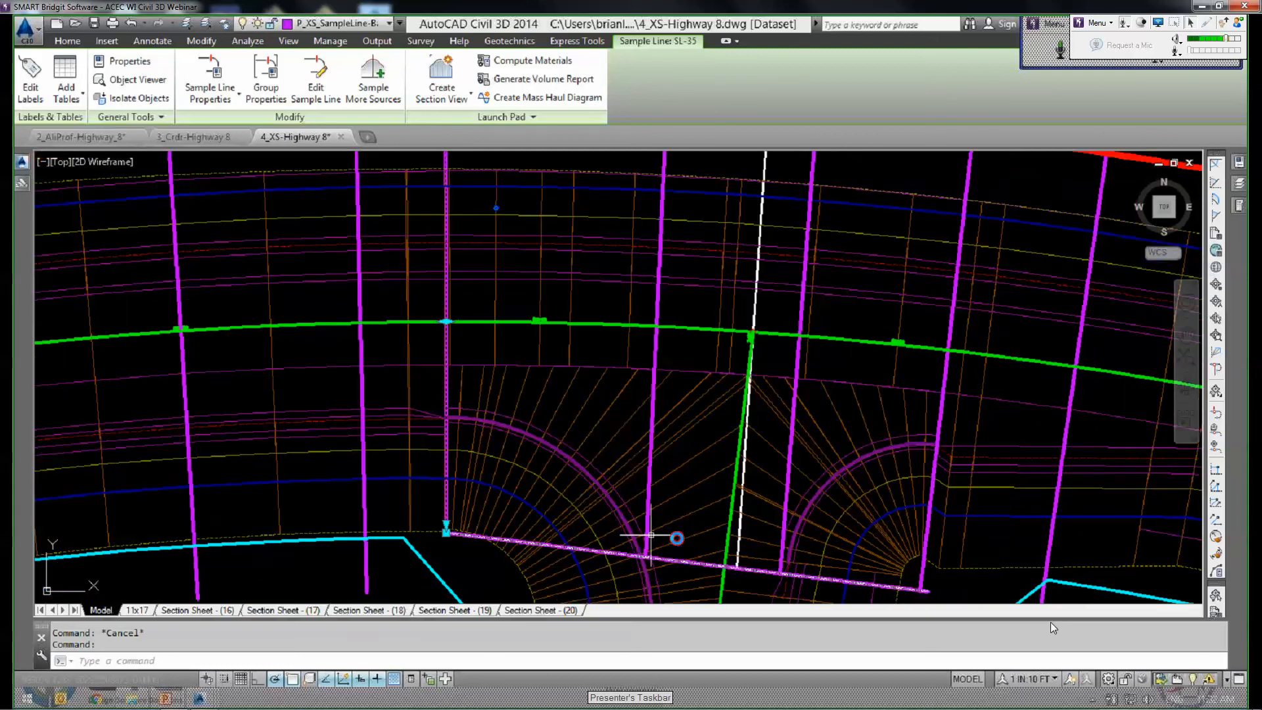
Select the earthwork sample line just west of the Westwood Avenue centerline and examine how it crosses the west curb return.
left_click(653, 401)
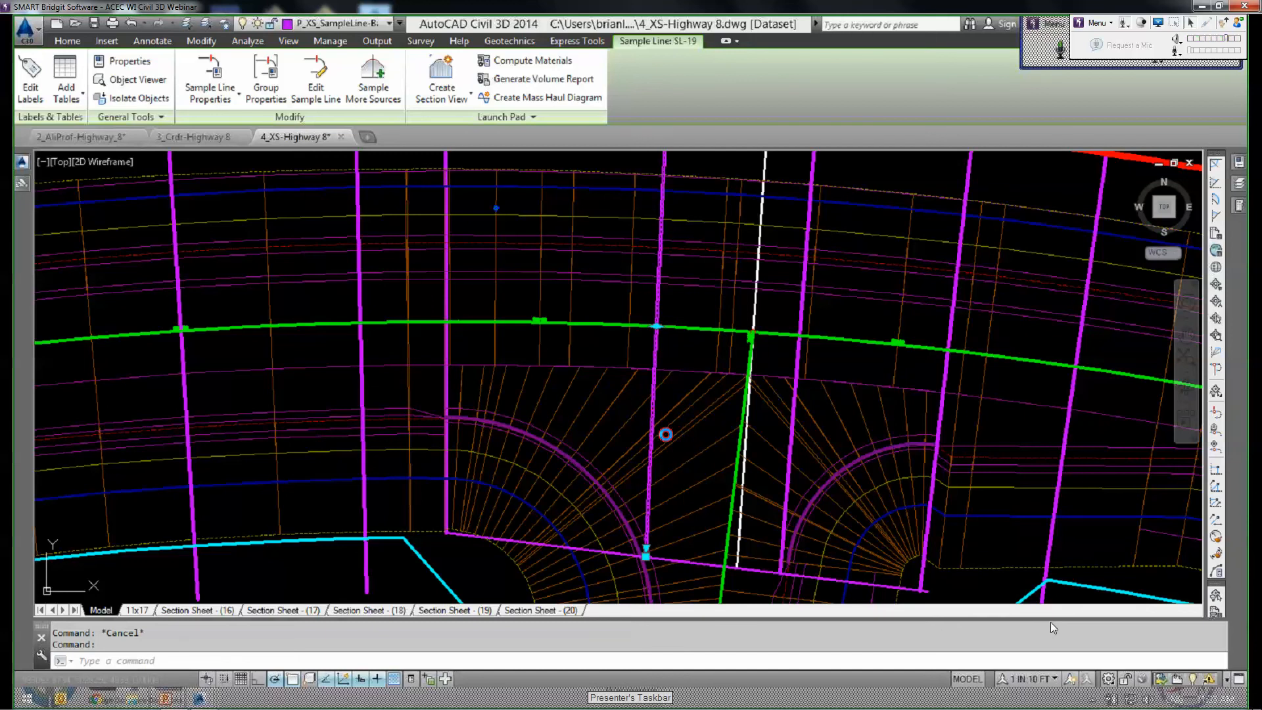
middle_click_drag(683, 502, 659, 494)
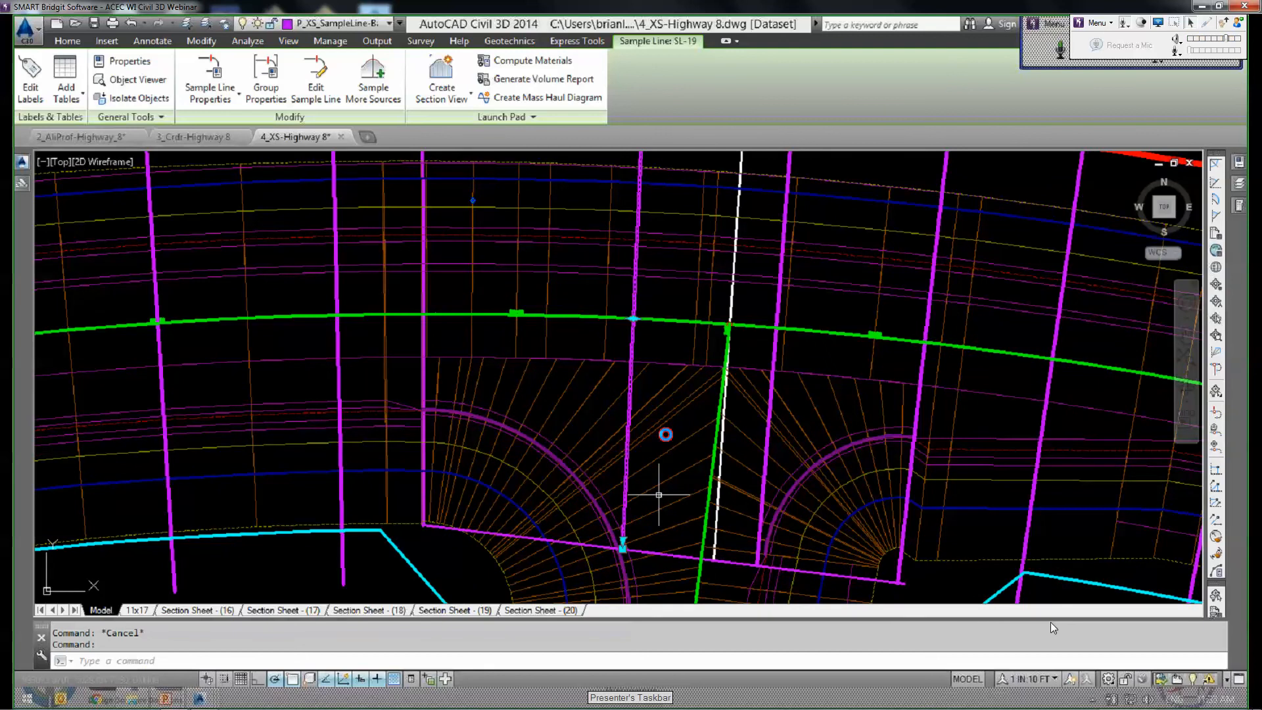
scroll(663, 499, "down", 2)
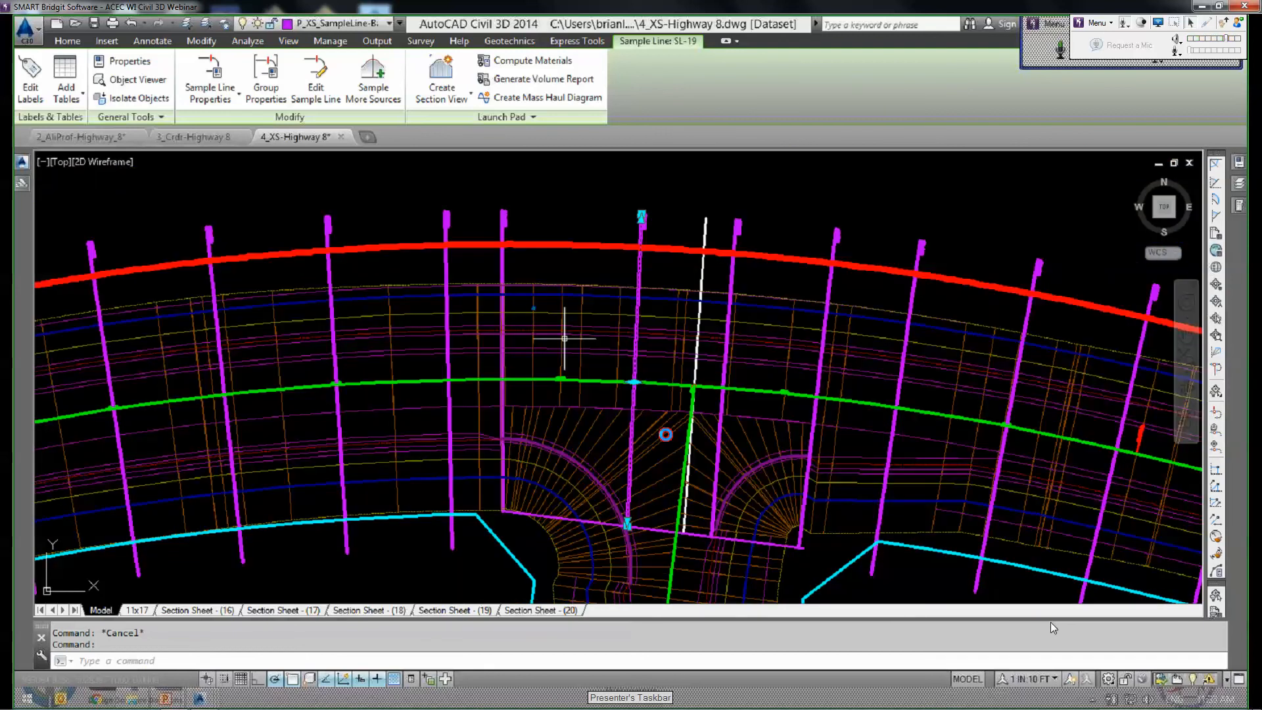
scroll(598, 477, "up", 3)
middle_click_drag(431, 381, 426, 385)
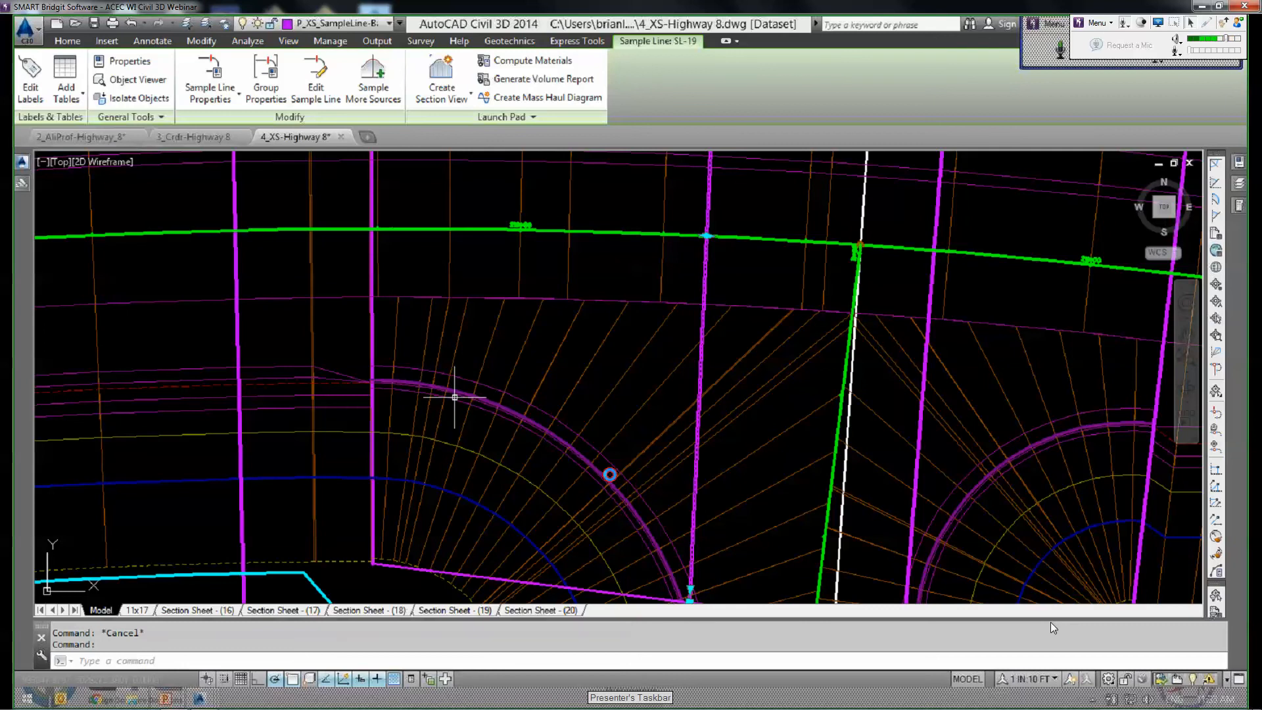
mouse_move(455, 397)
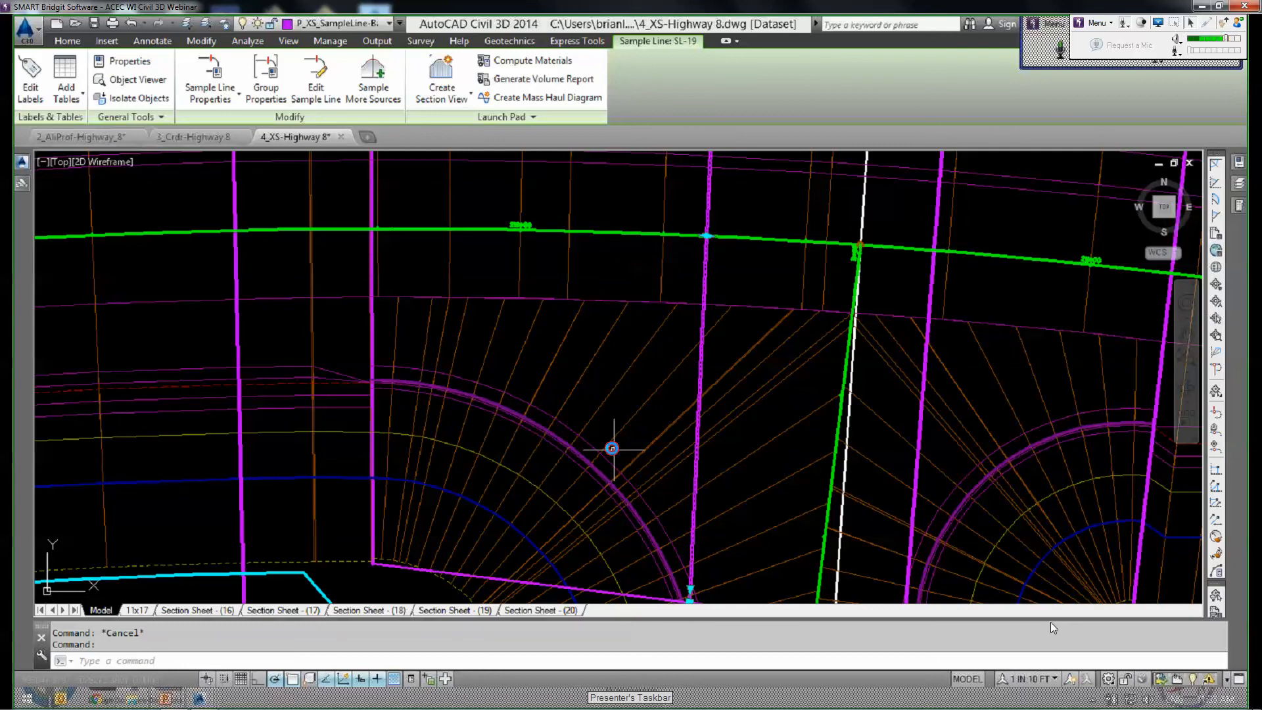
scroll(613, 449, "down", 2)
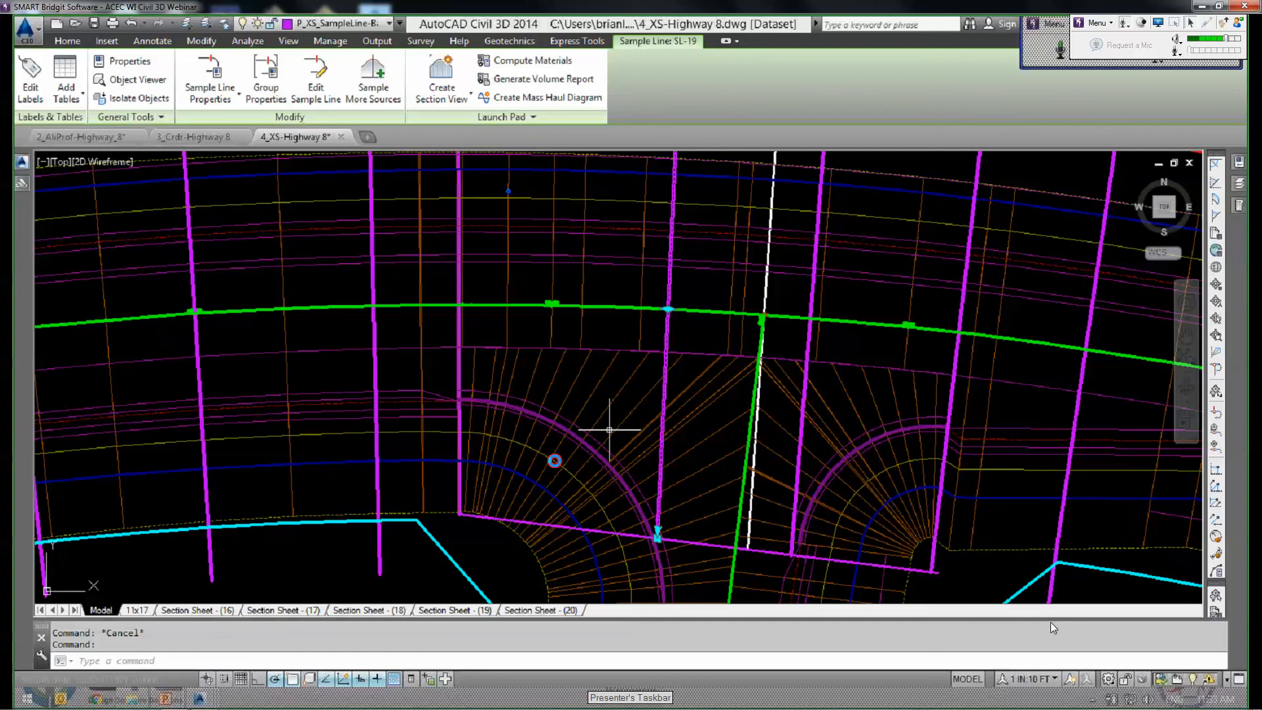
Compare how the earthwork sample lines on either side of the Westwood Avenue centerline cross the curb returns, and clear the selection.
mouse_move(610, 430)
middle_mouse_down()
mouse_move(557, 441)
mouse_move(553, 422)
middle_mouse_up()
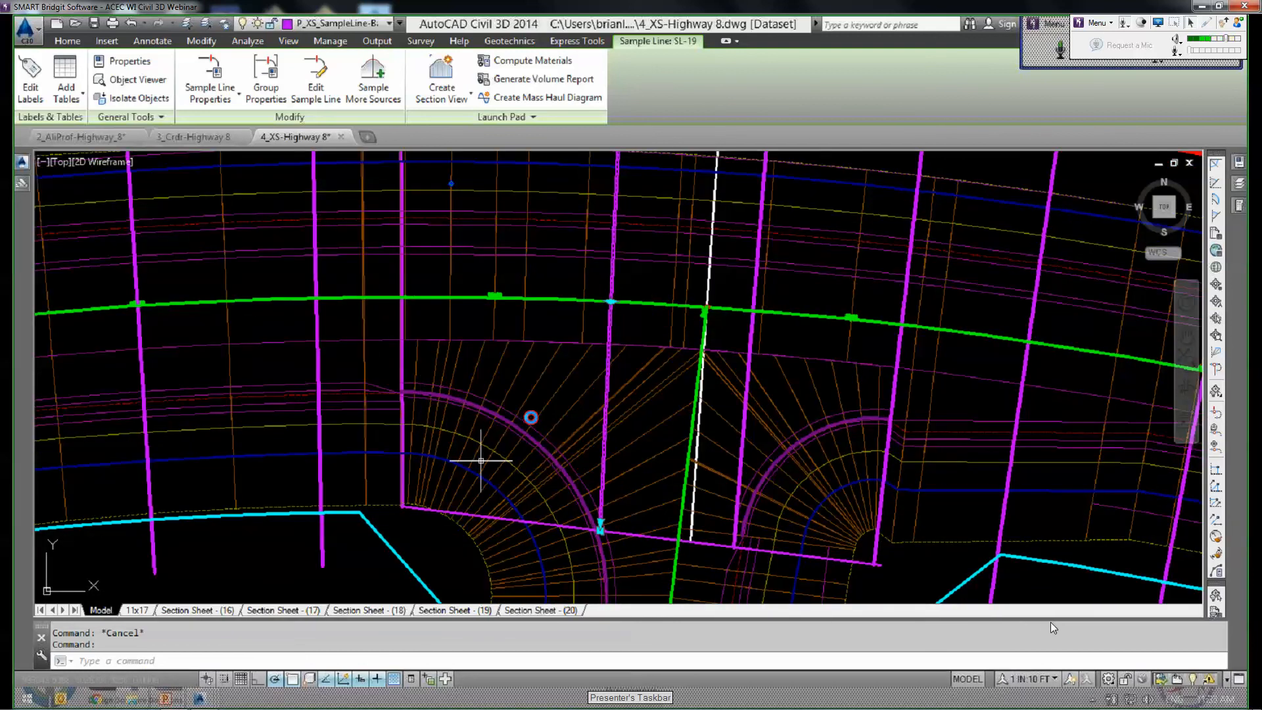
scroll(547, 349, "down", 2)
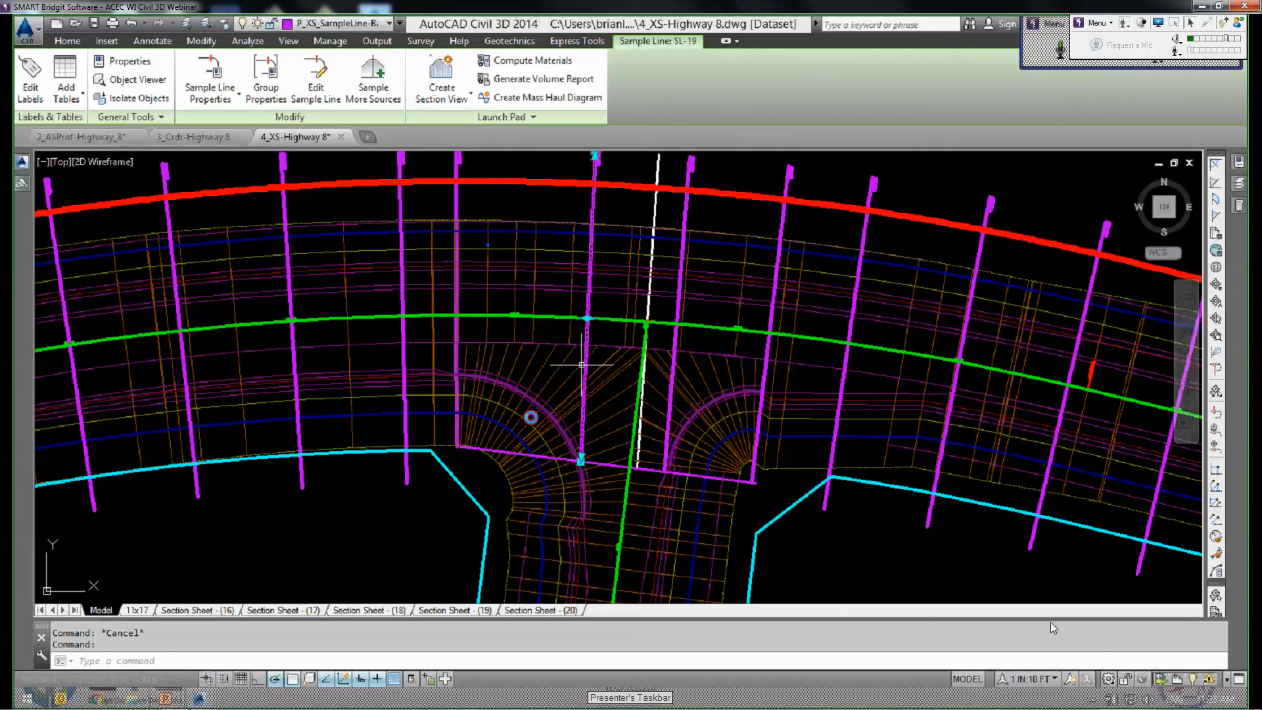
scroll(582, 363, "up", 2)
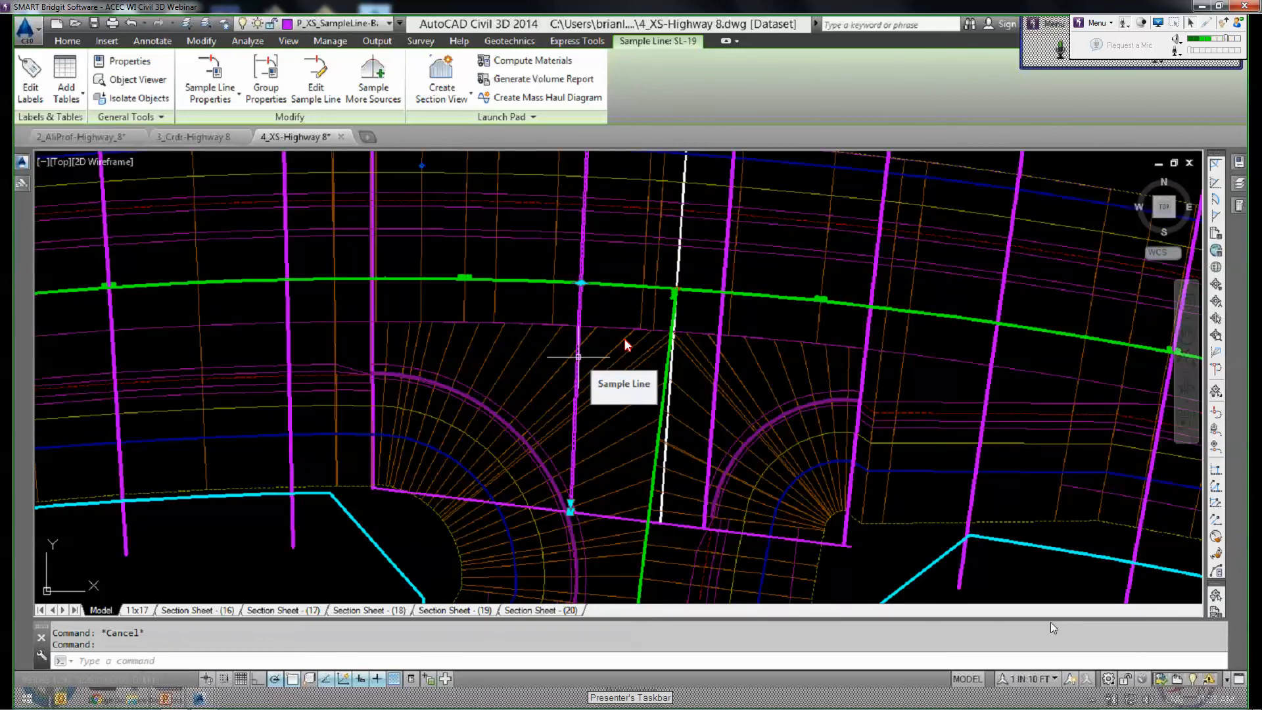
left_click(718, 357)
key("Escape")
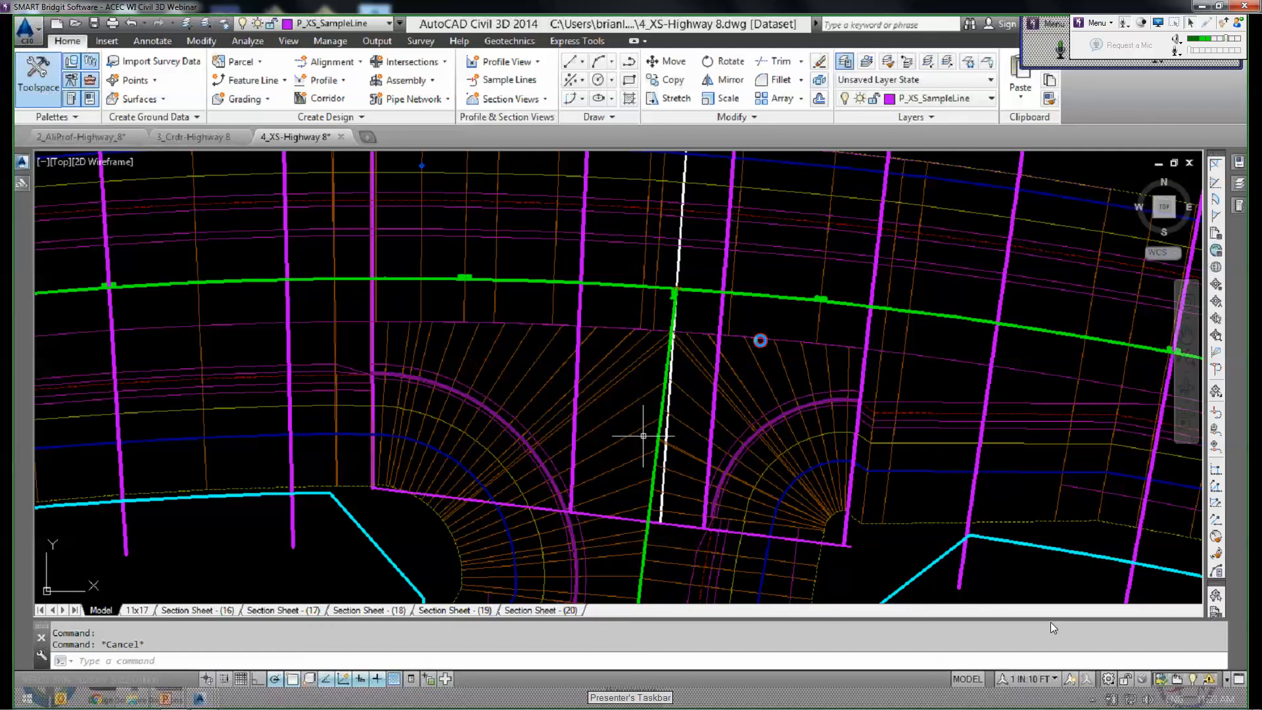
middle_click_drag(643, 435, 594, 465)
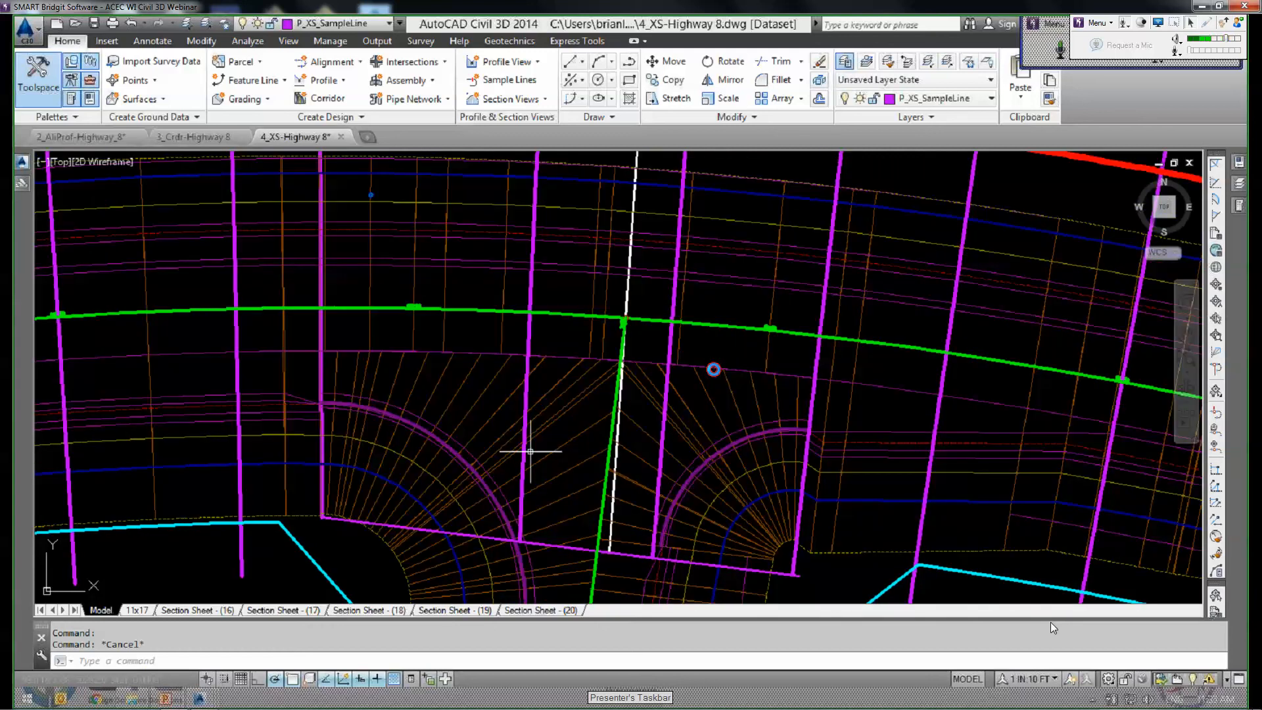
mouse_move(591, 395)
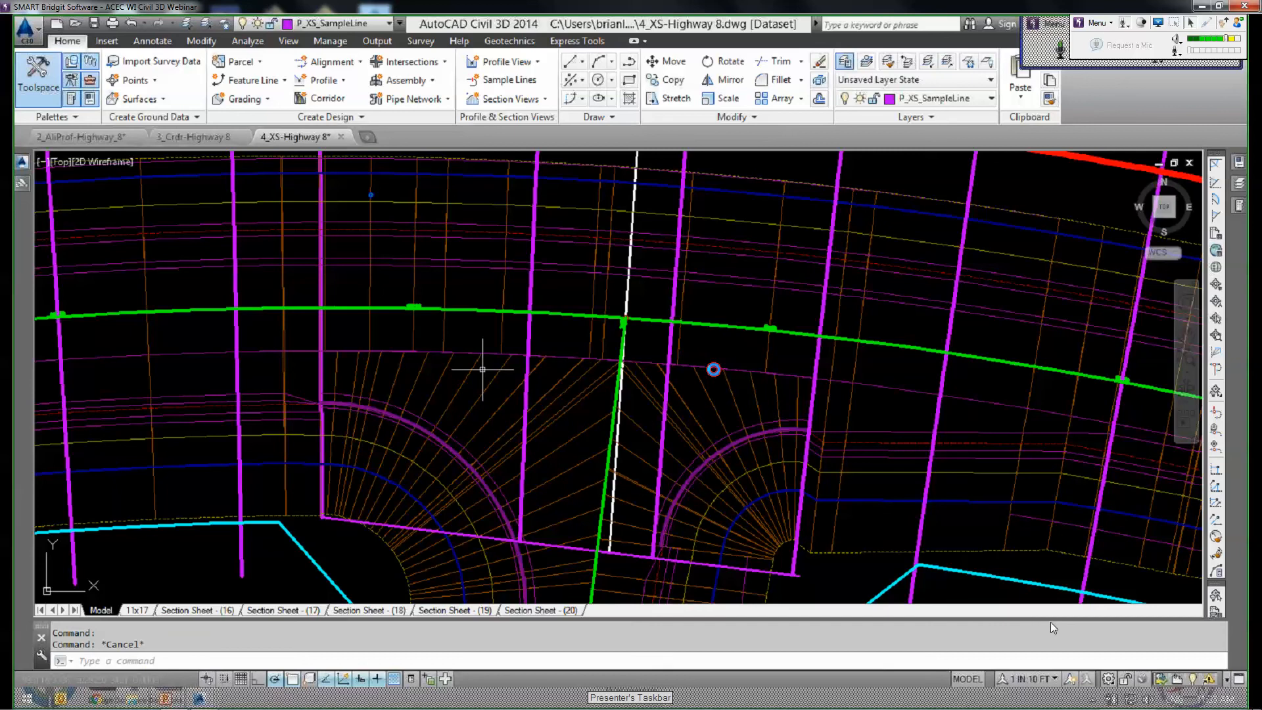
middle_click_drag(483, 369, 500, 388)
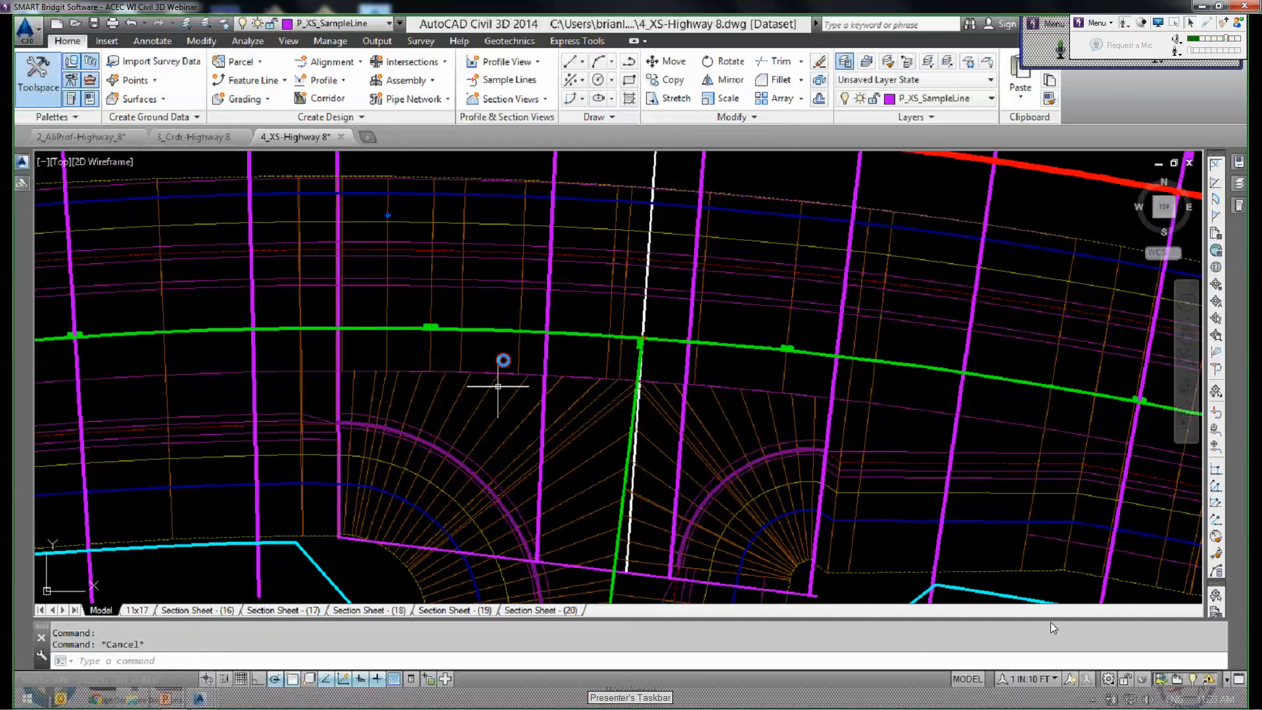
mouse_move(403, 419)
Examine the earthwork sample line coverage along the Highway 8 corridor on both sides of the Westwood Avenue intersection.
scroll(952, 390, "down", 5)
middle_click_drag(836, 340, 919, 314)
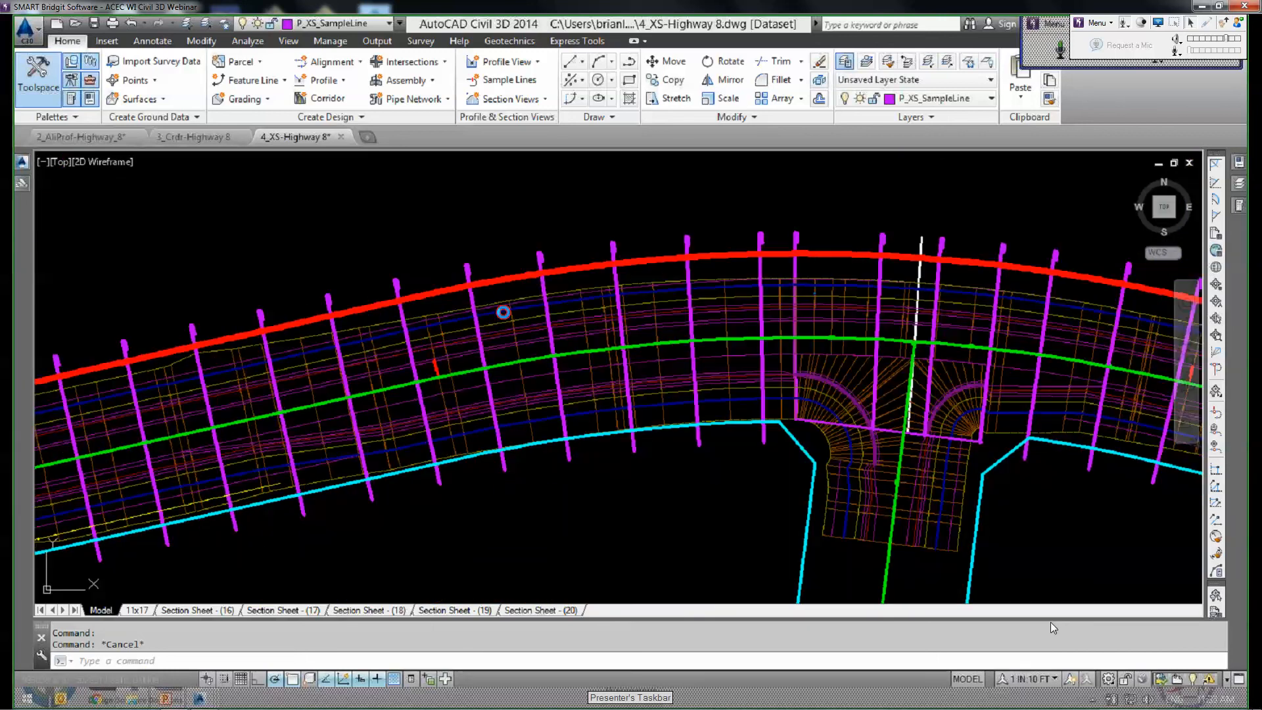
middle_click_drag(772, 288, 208, 278)
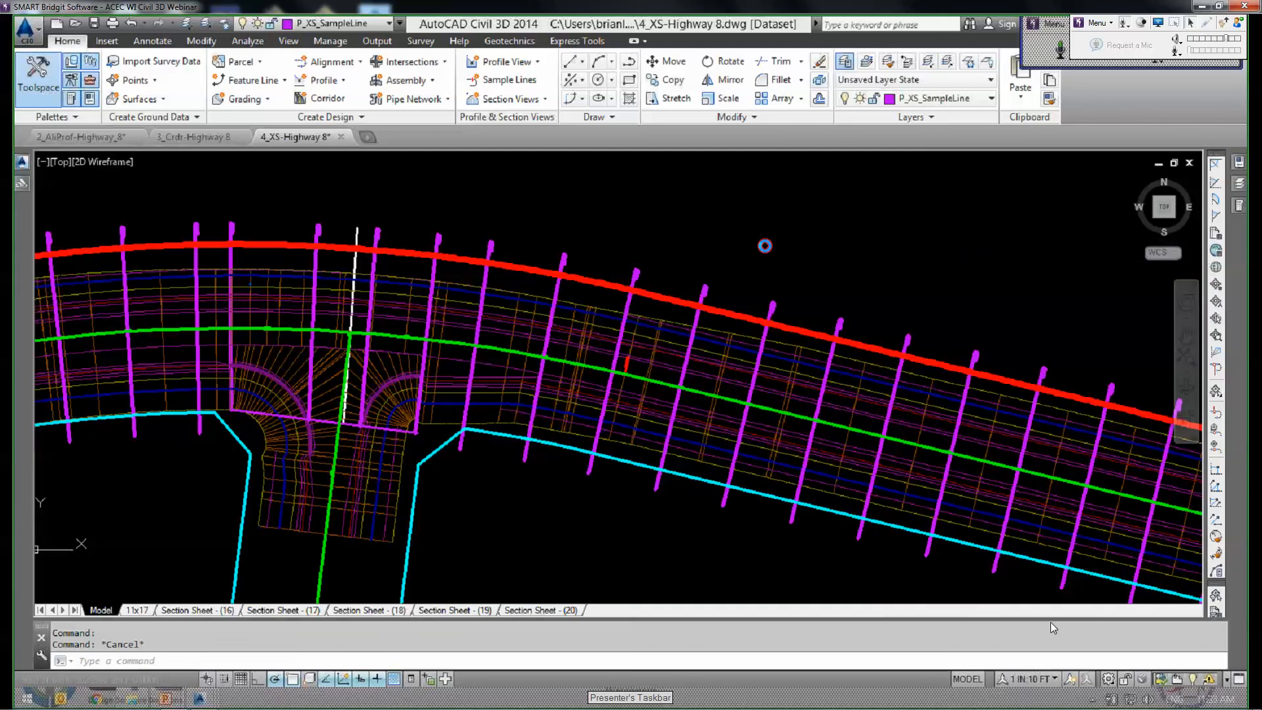
middle_click_drag(291, 203, 499, 182)
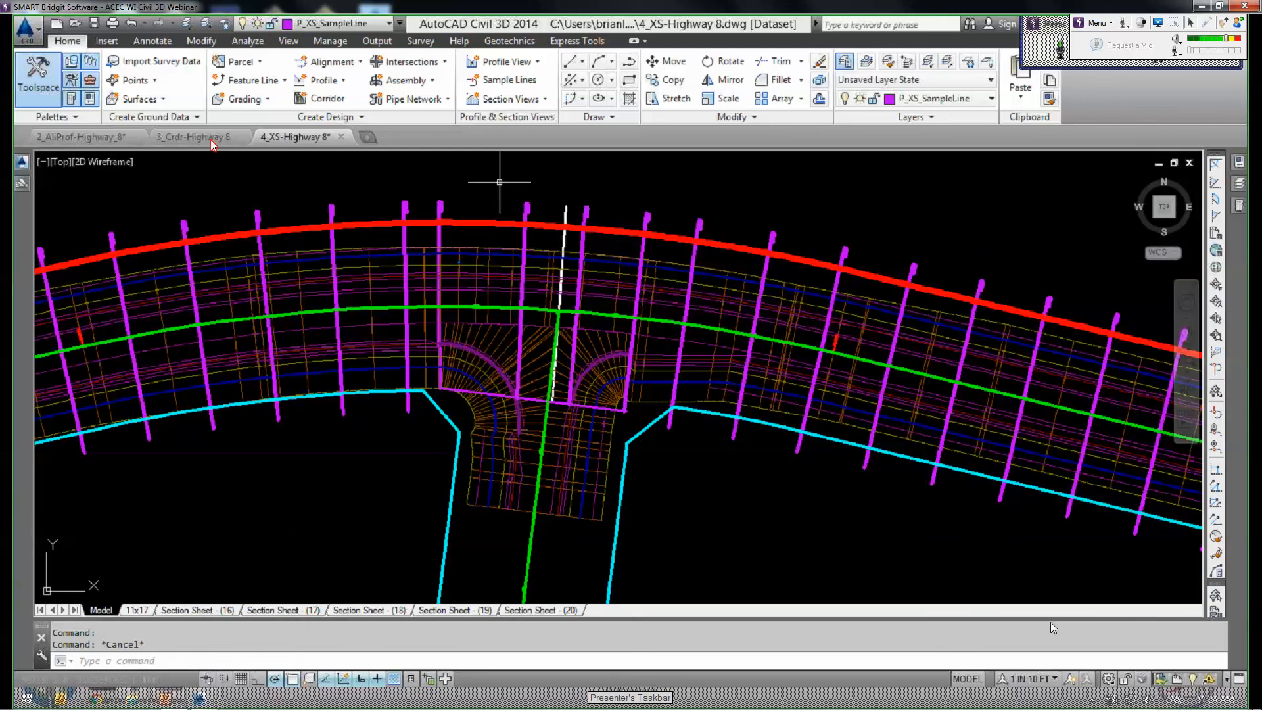
mouse_move(213, 141)
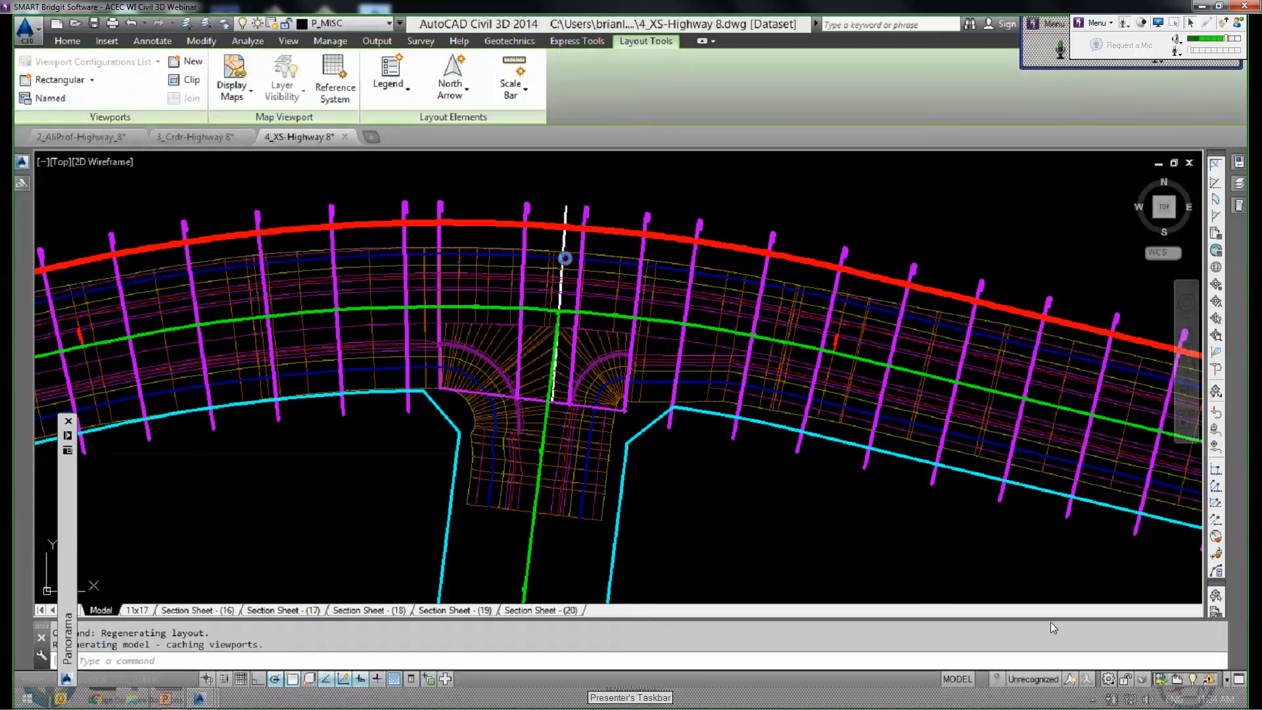
key("Escape")
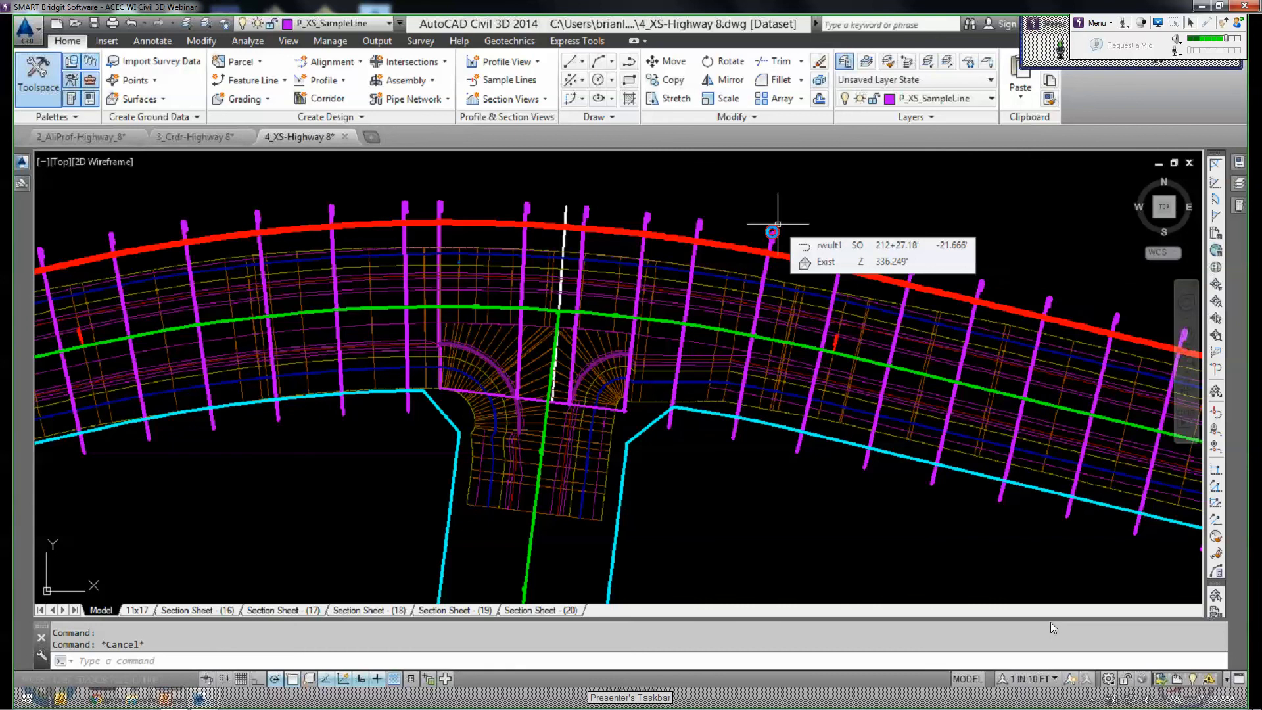
middle_click_drag(630, 166, 694, 242)
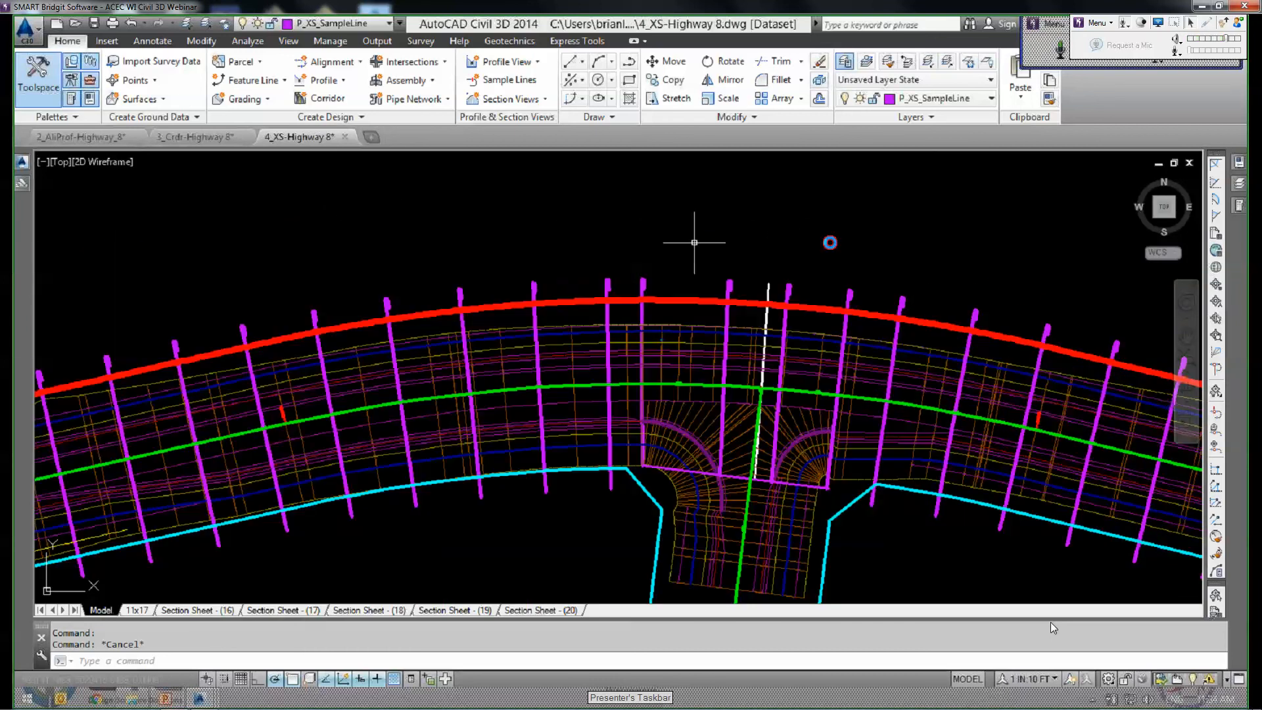
scroll(694, 243, "down", 2)
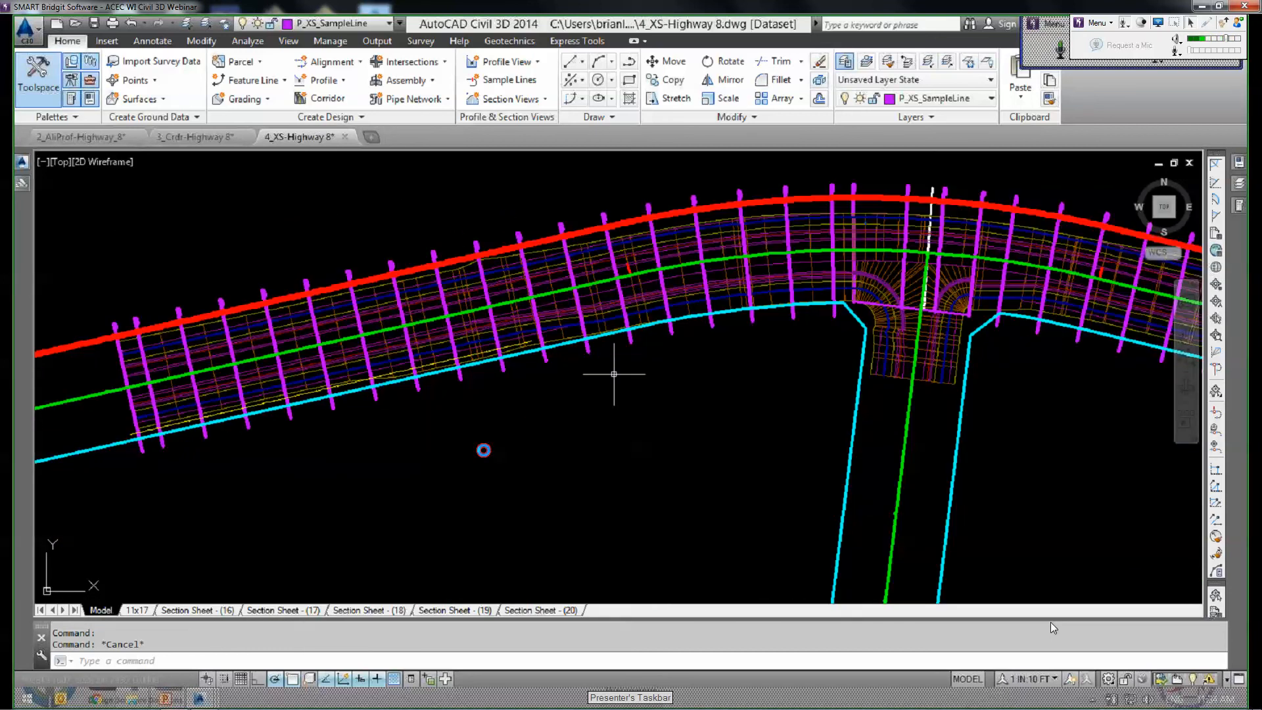
scroll(615, 361, "up", 1)
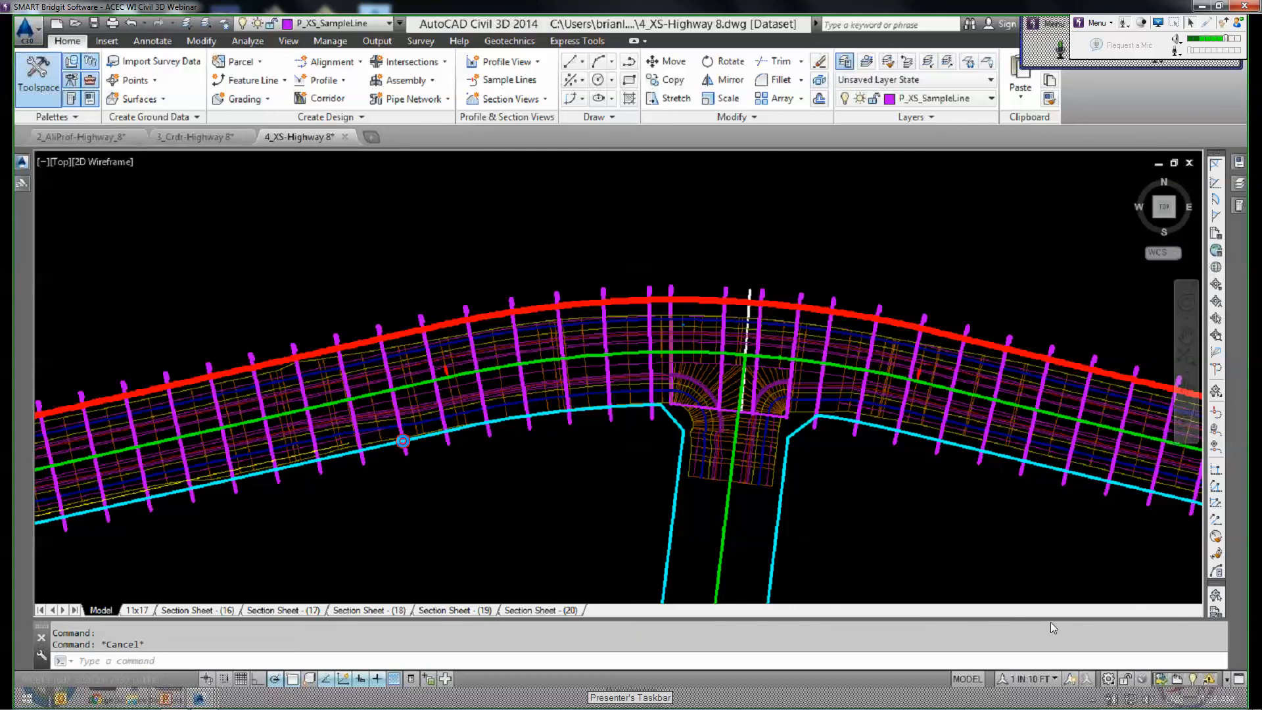
middle_click_drag(521, 274, 479, 245)
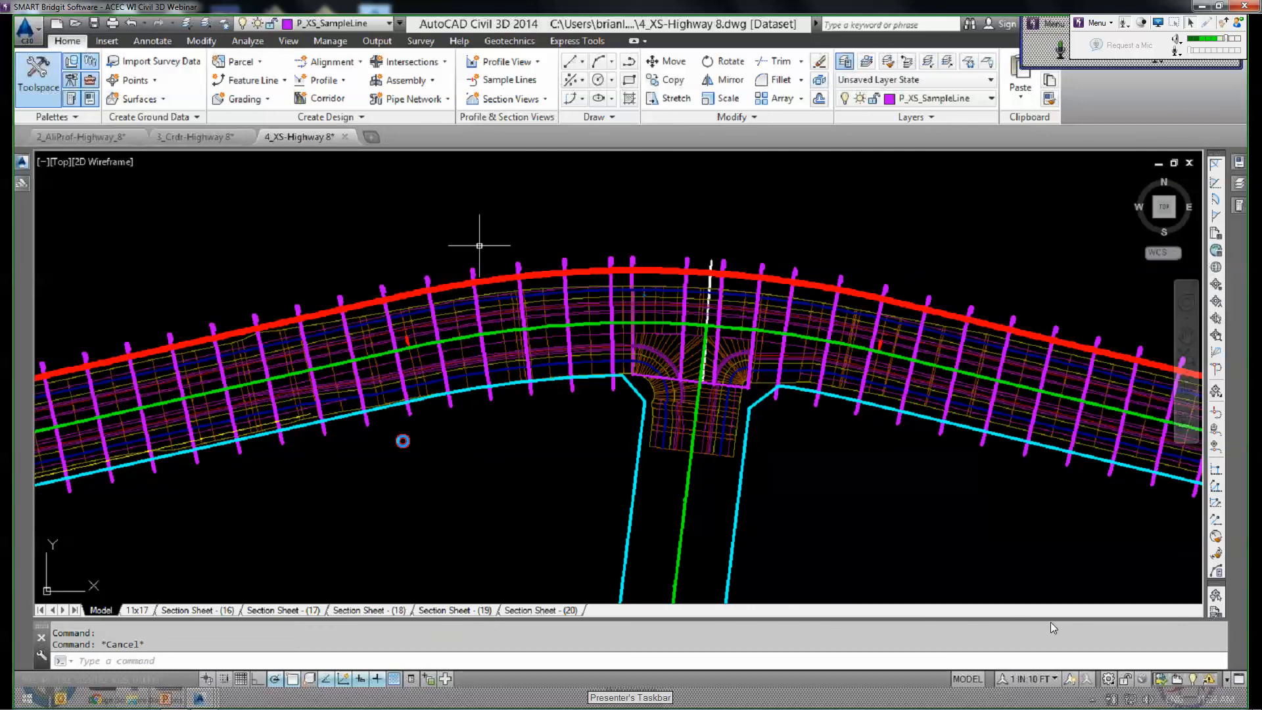
mouse_move(482, 245)
scroll(620, 248, "up", 1)
scroll(617, 209, "up", 1)
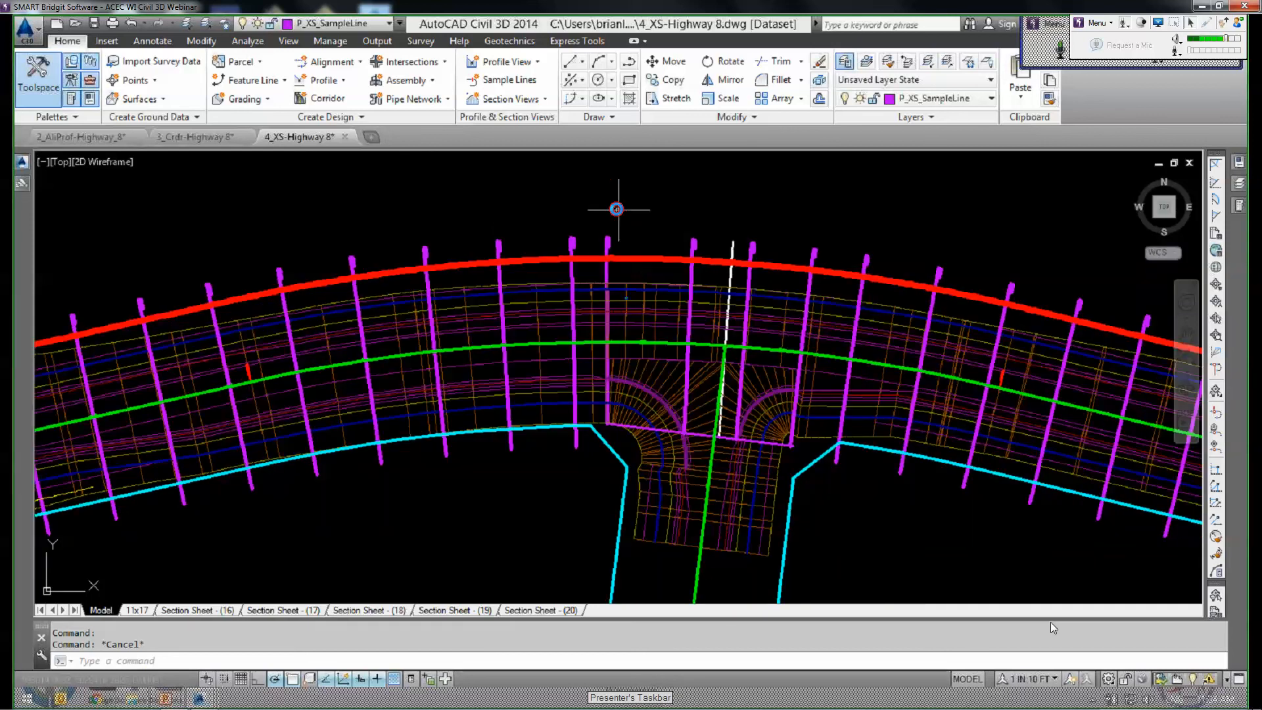
mouse_move(617, 209)
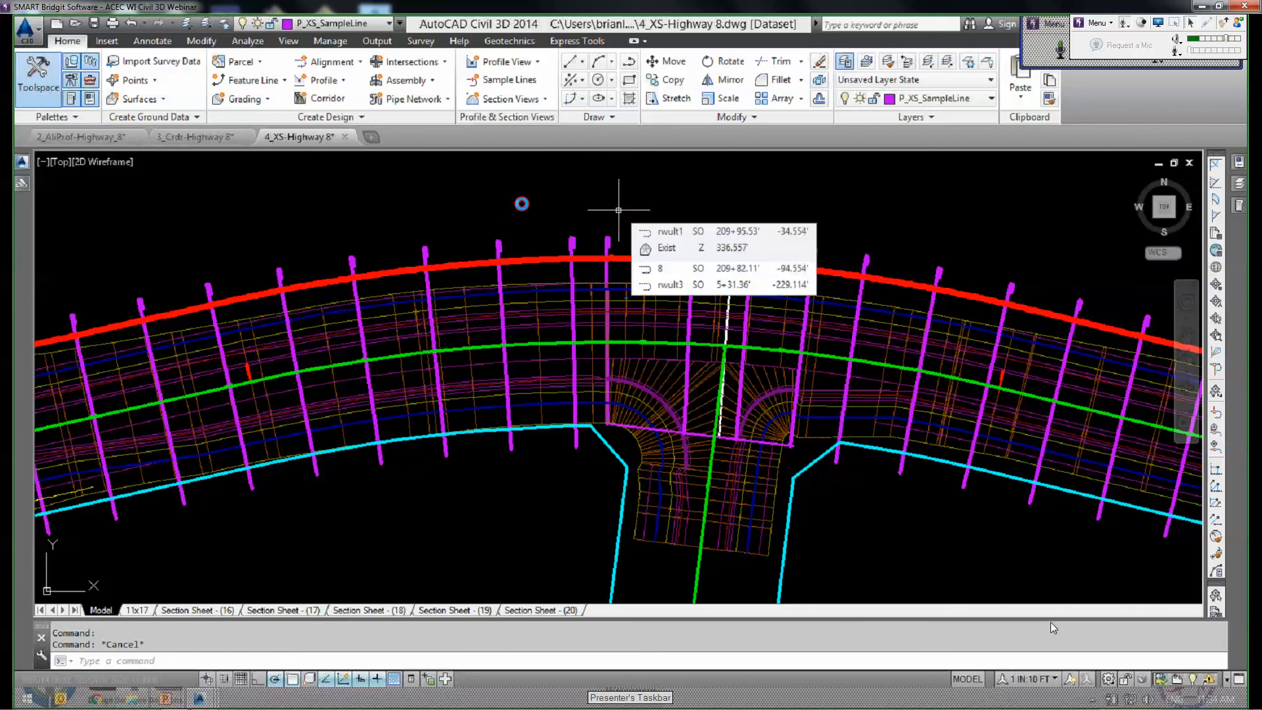
Select the straight earthwork sample line just west of the intersection and start Compute Materials for alignment 8's Earthwork sample line group.
scroll(485, 198, "up", 2)
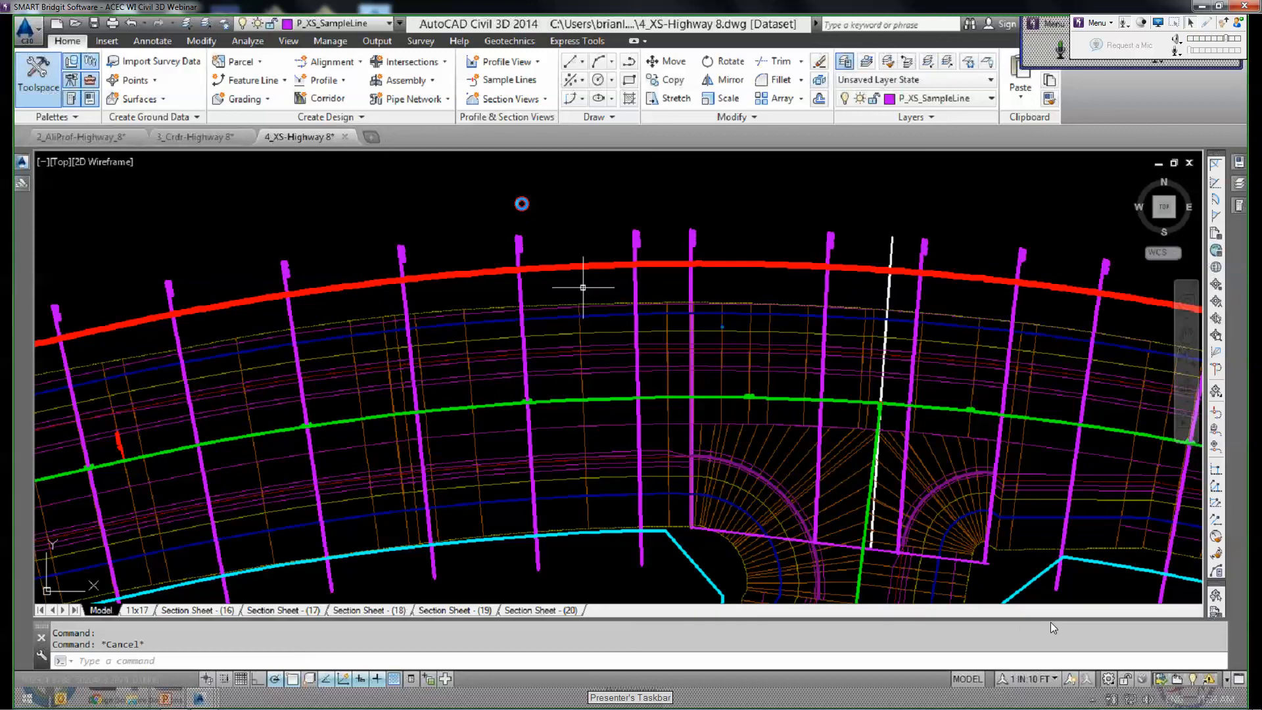
left_click(636, 289)
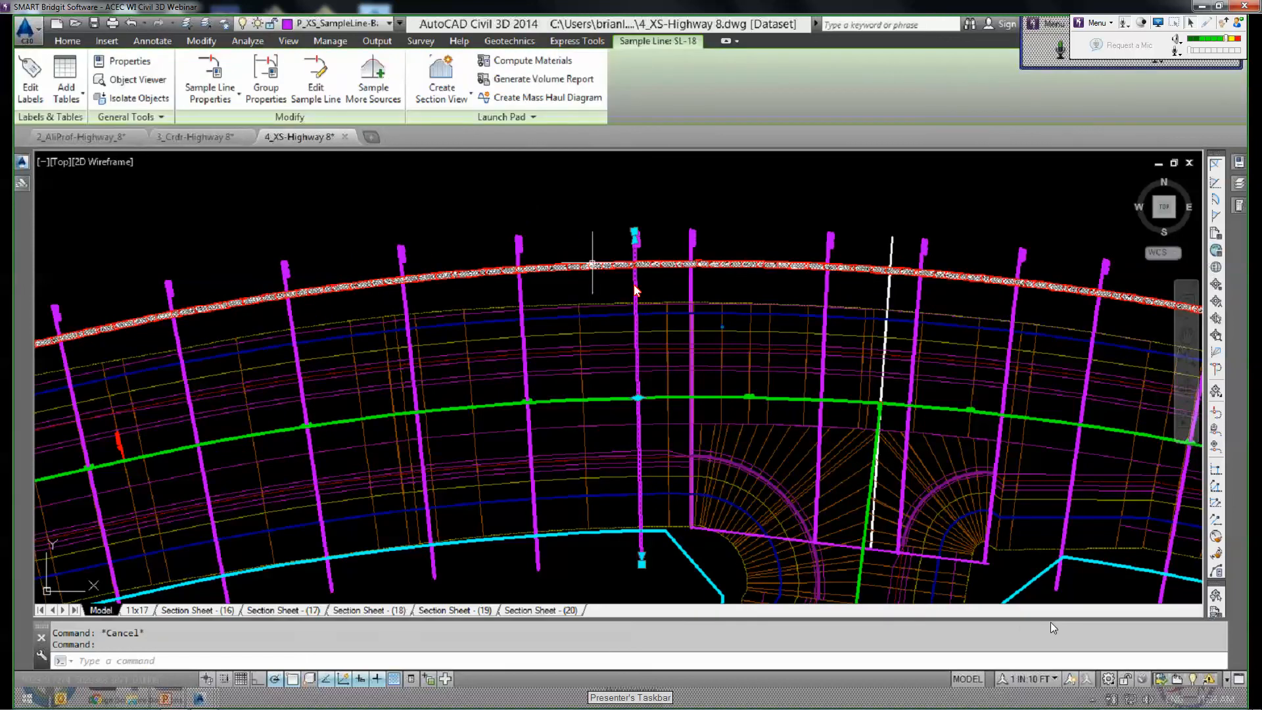
scroll(635, 286, "down", 2)
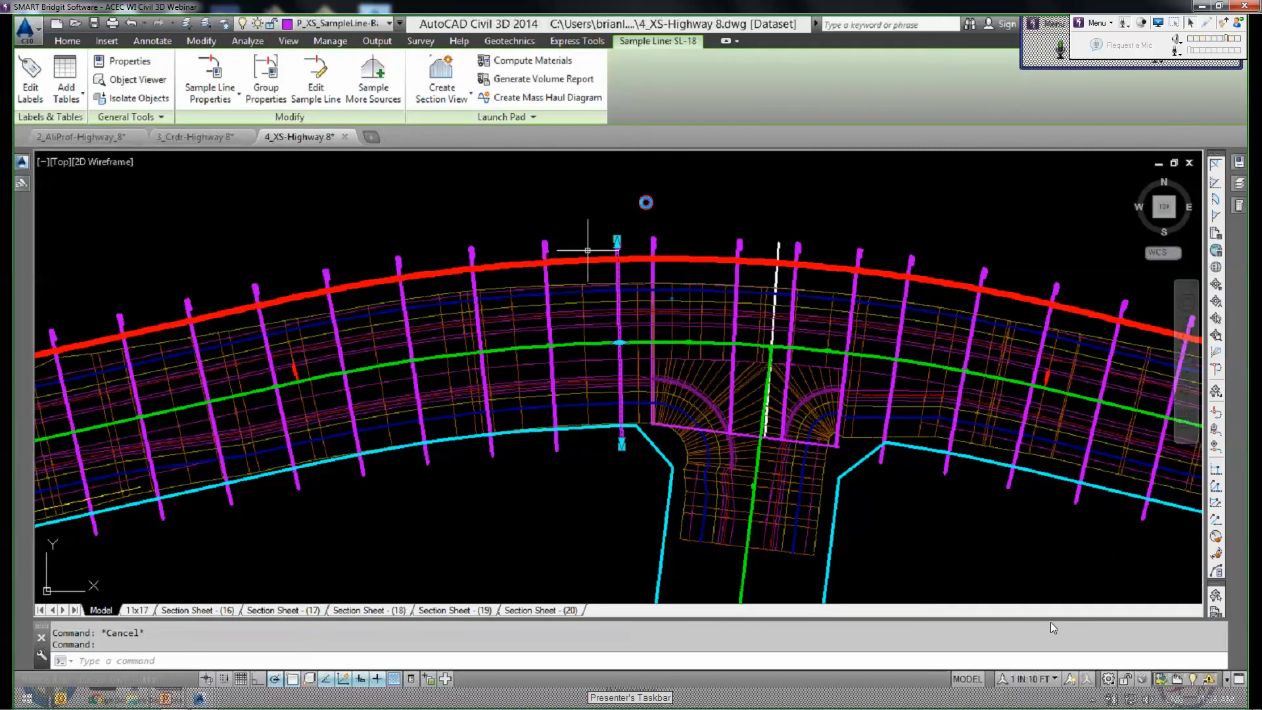
middle_click_drag(588, 251, 519, 253)
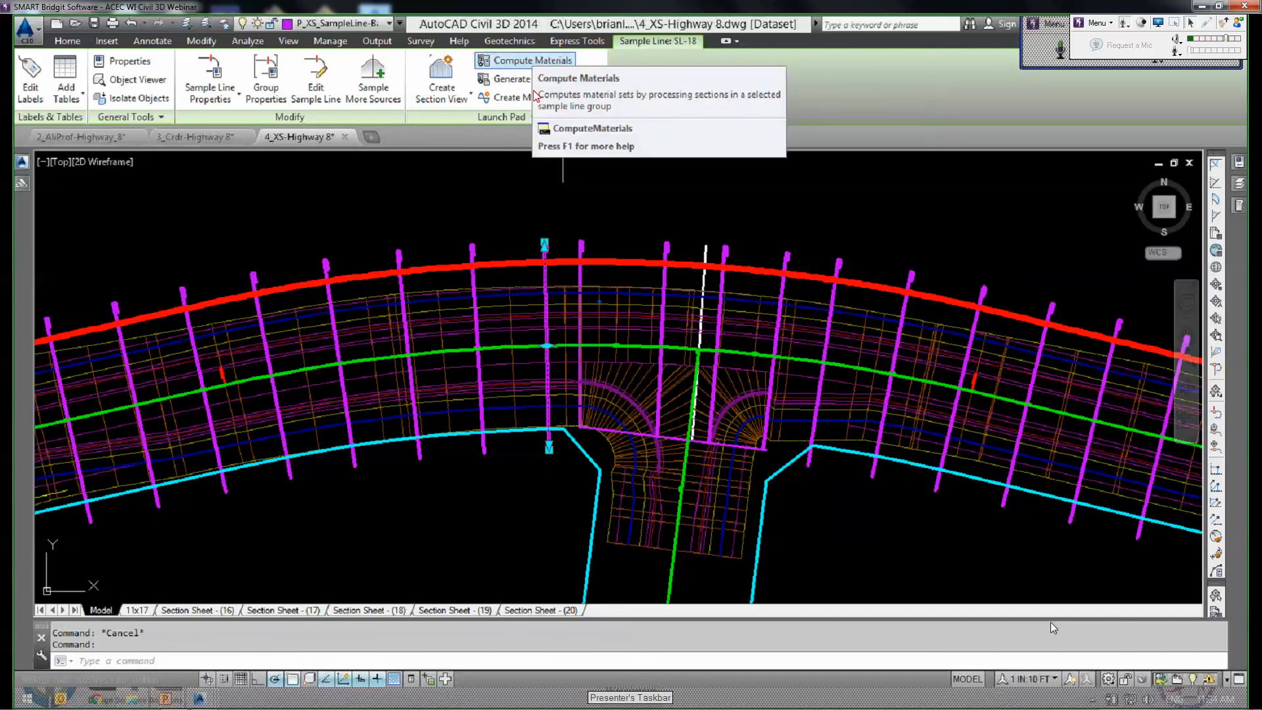
left_click(531, 60)
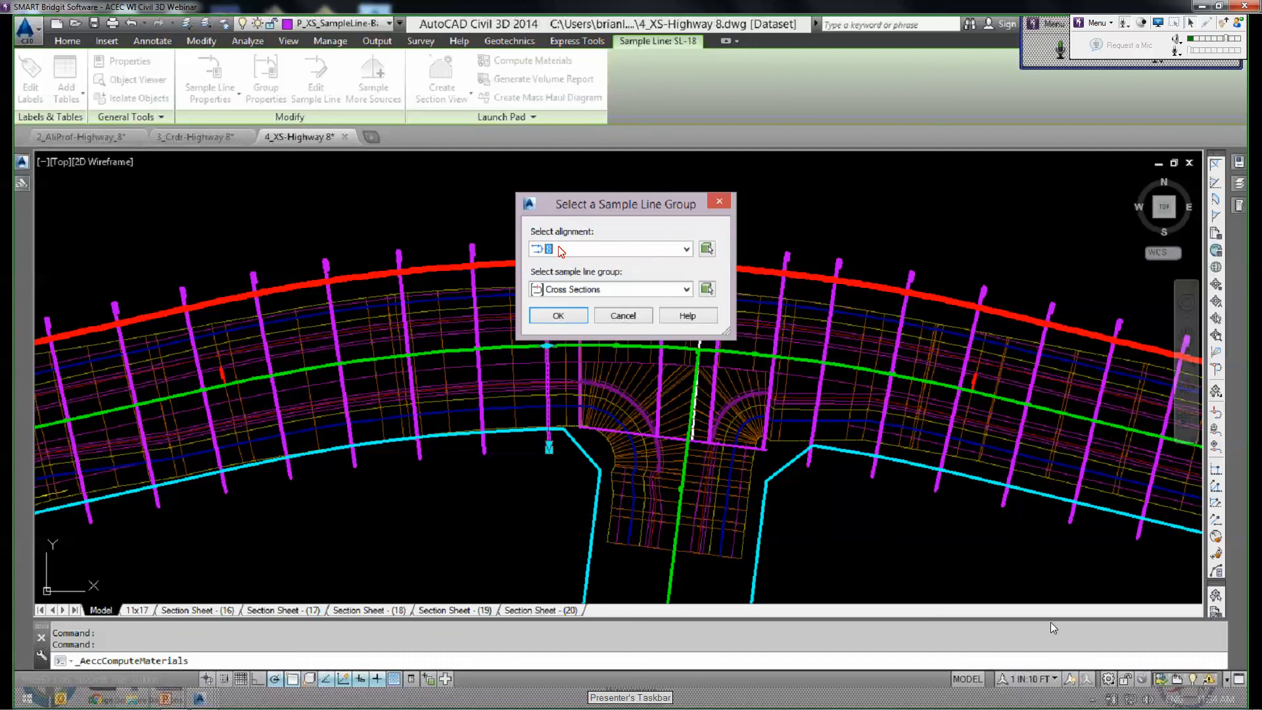
left_click(591, 289)
left_click(590, 304)
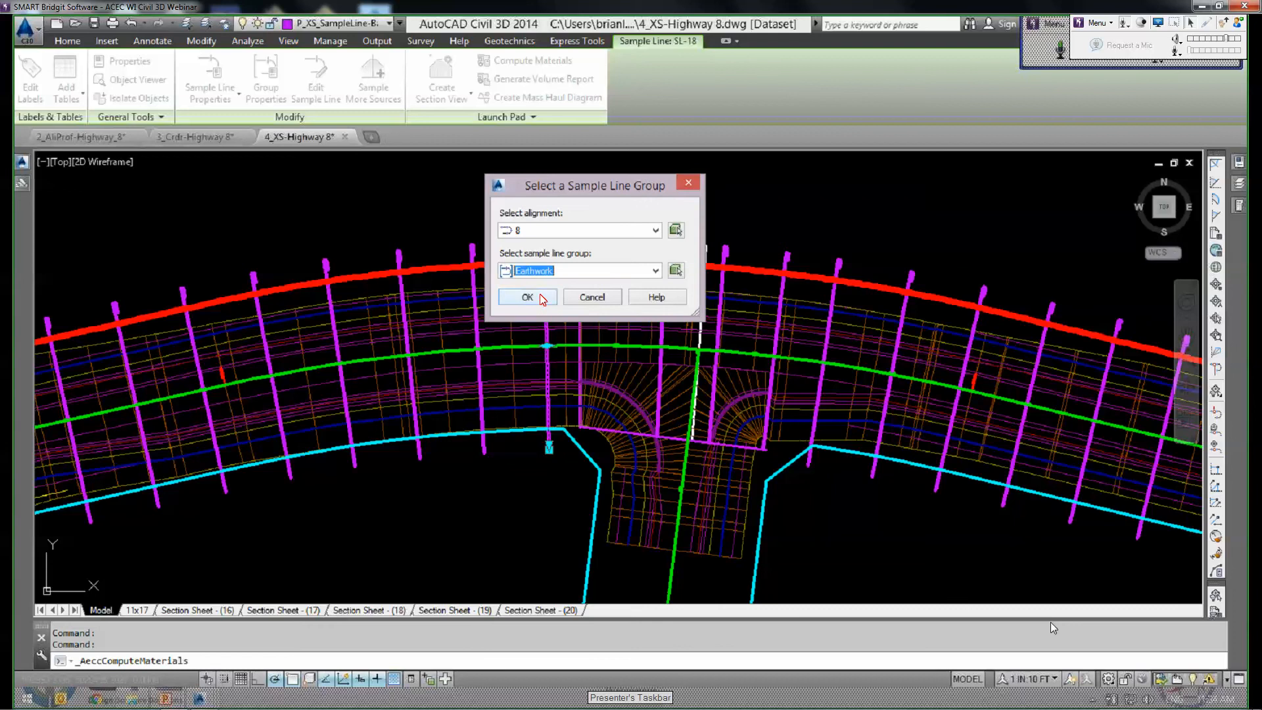
left_click(543, 299)
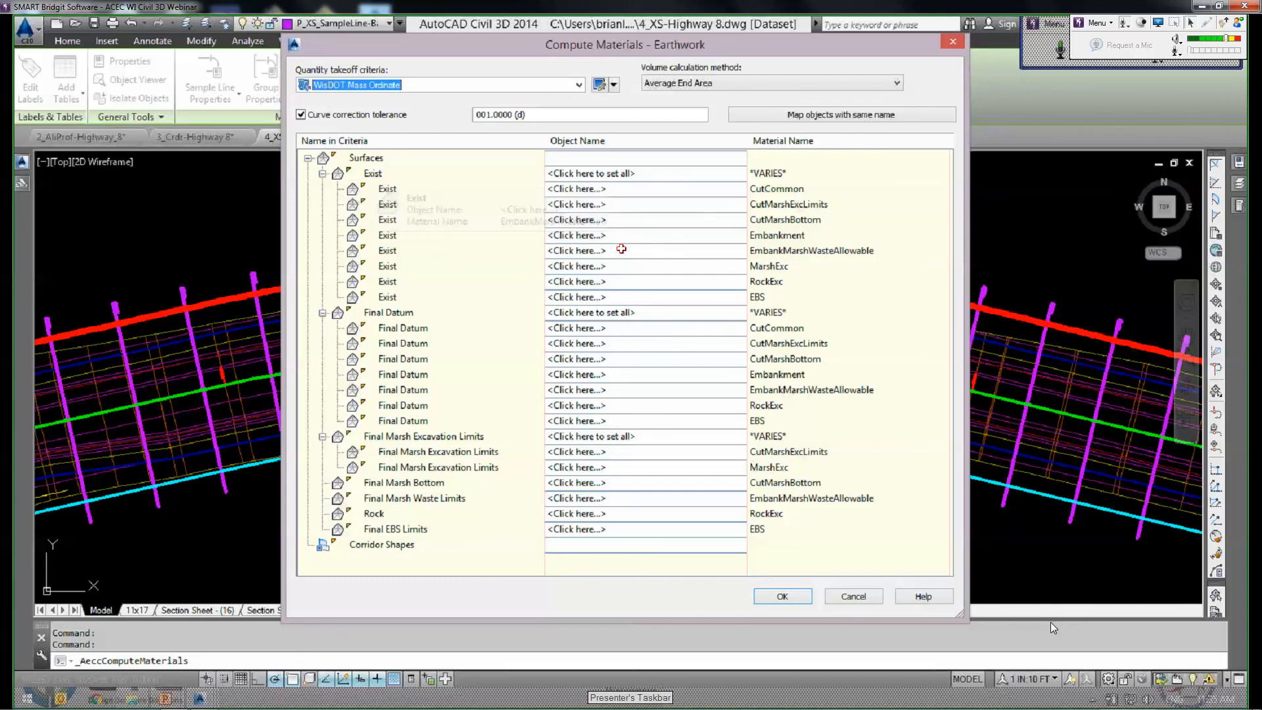
Map the Exist surfaces by matching name, set all Final Datum objects to 8-Westwood Datum, and accept the material computation.
left_click(839, 115)
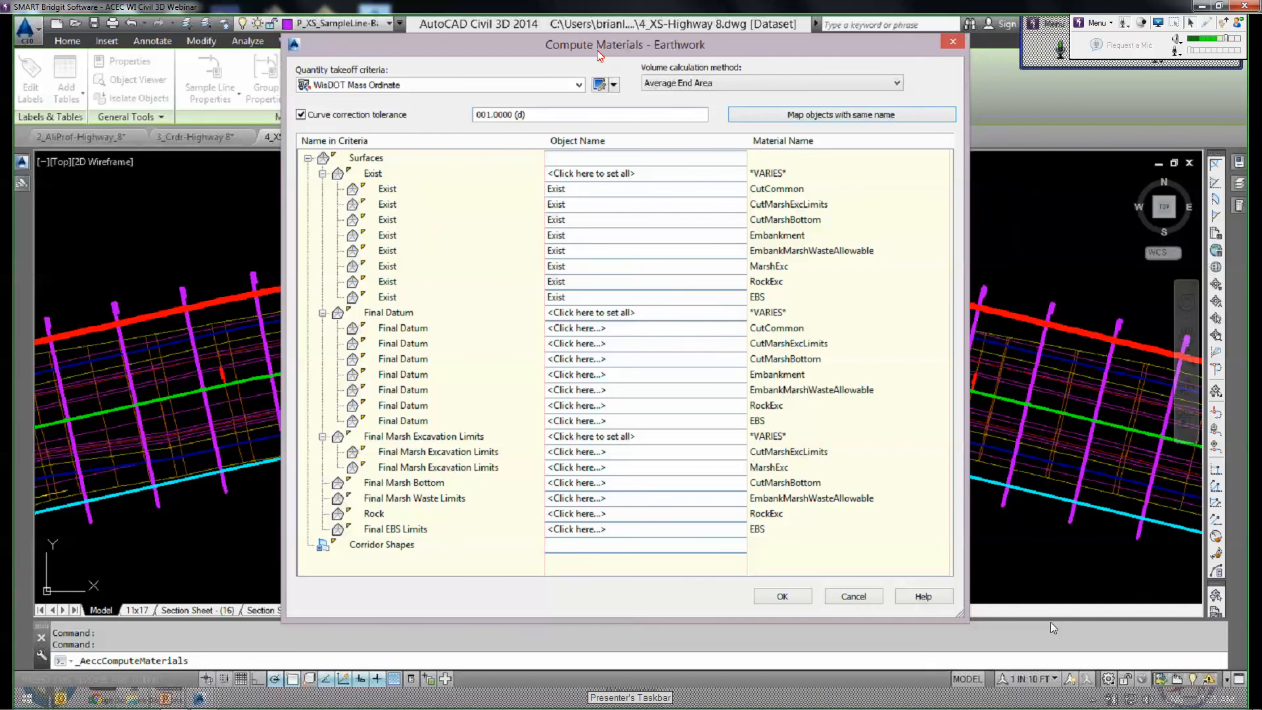
left_click_drag(600, 54, 582, 40)
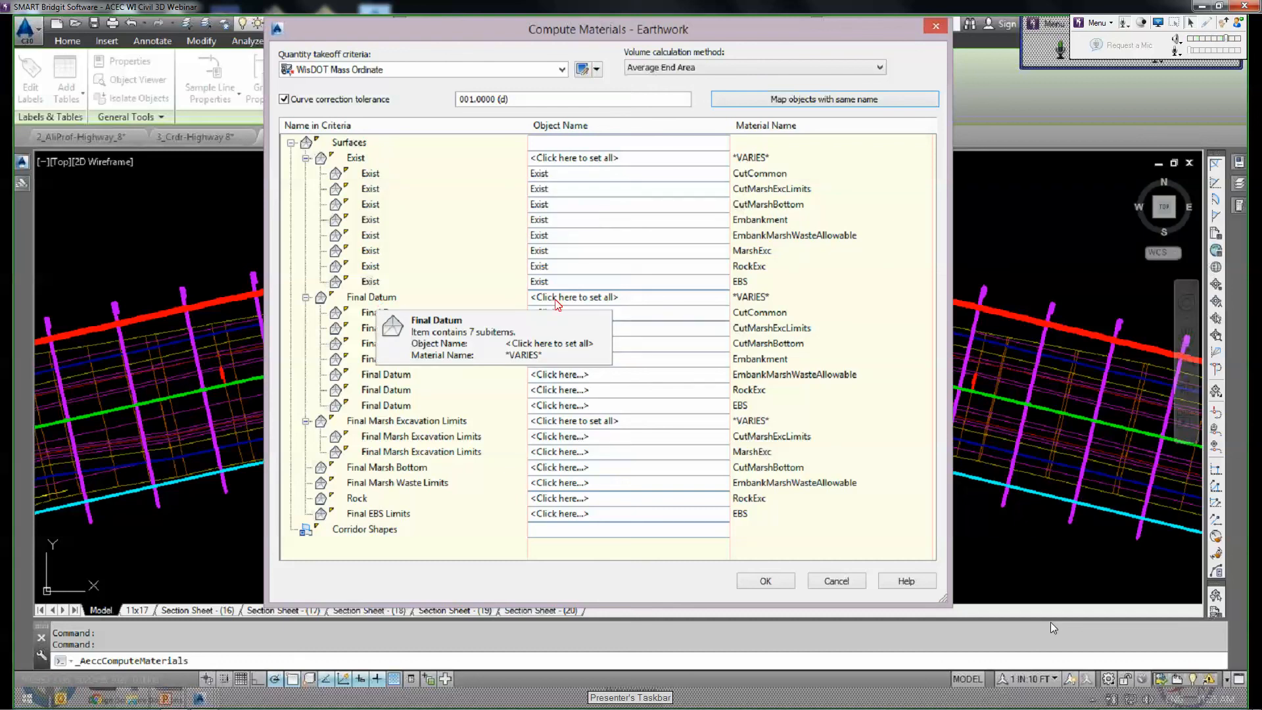
left_click(595, 299)
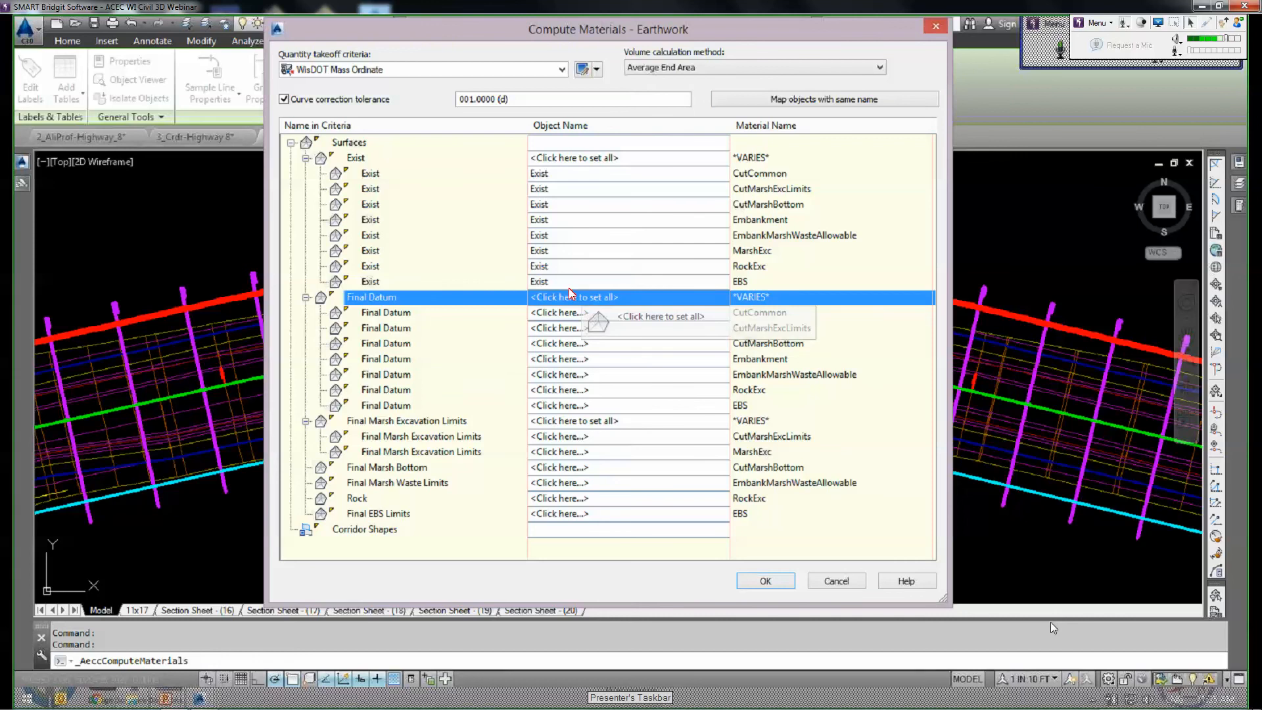
left_click(584, 344)
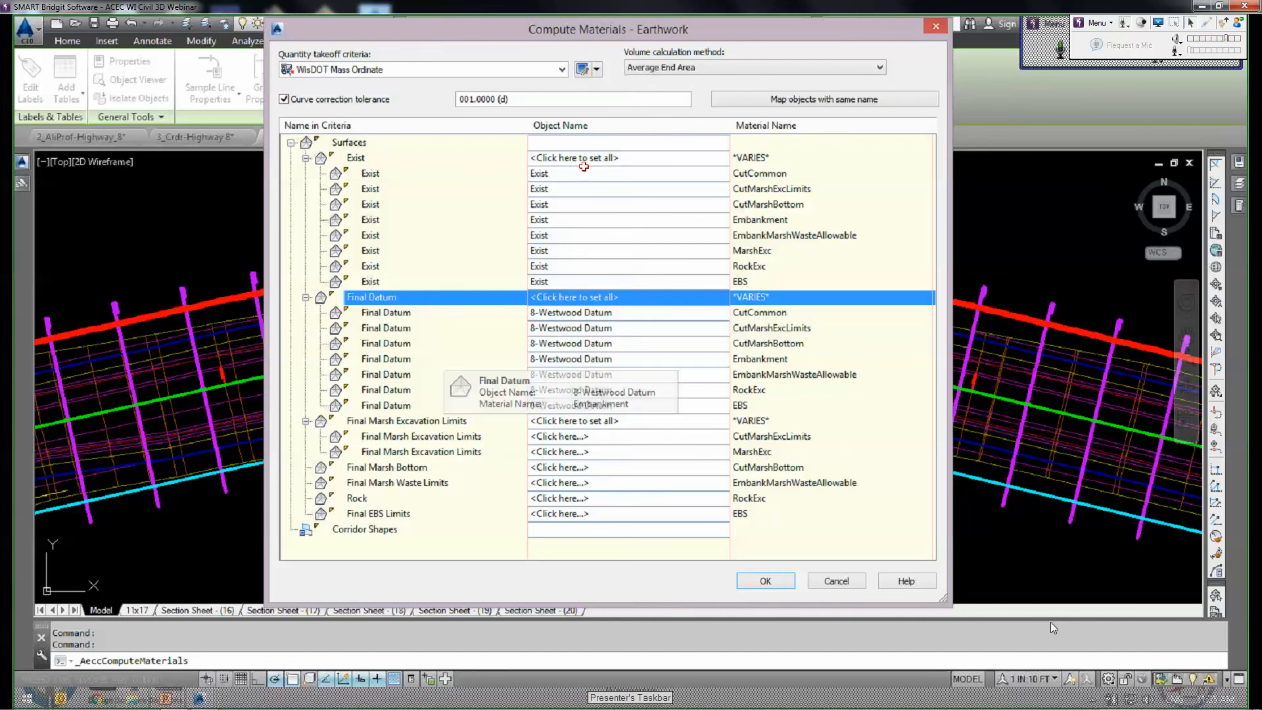
left_click_drag(622, 37, 589, 41)
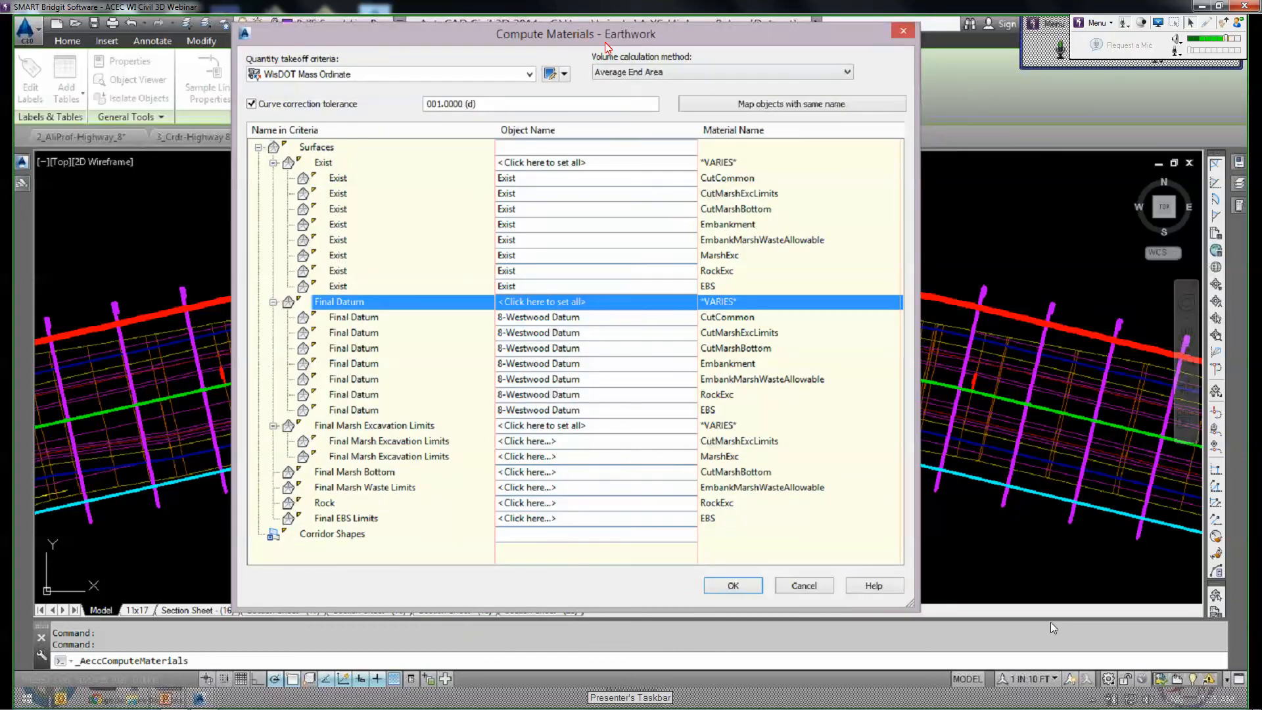
mouse_move(582, 39)
left_mouse_down()
mouse_move(593, 44)
mouse_move(584, 31)
left_mouse_up()
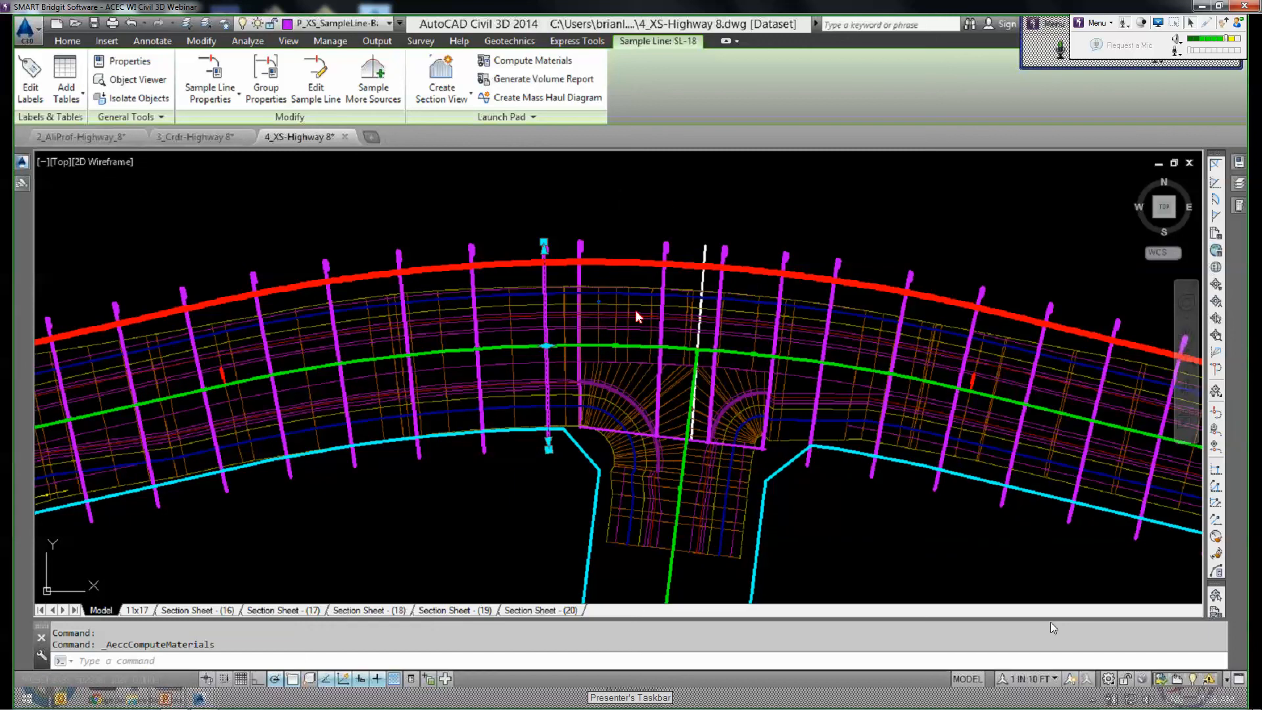
Open the Earthwork sample line group properties and rename its material list as Earthwork.
right_click(668, 362)
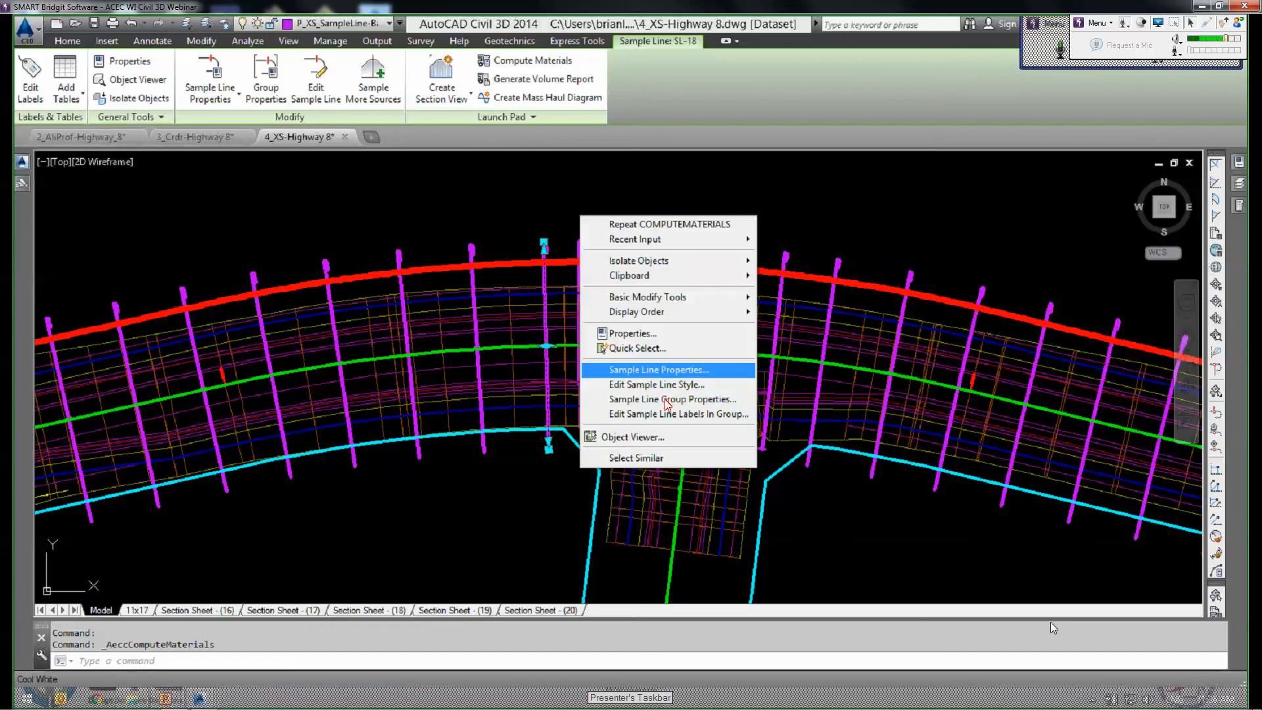
left_click(666, 399)
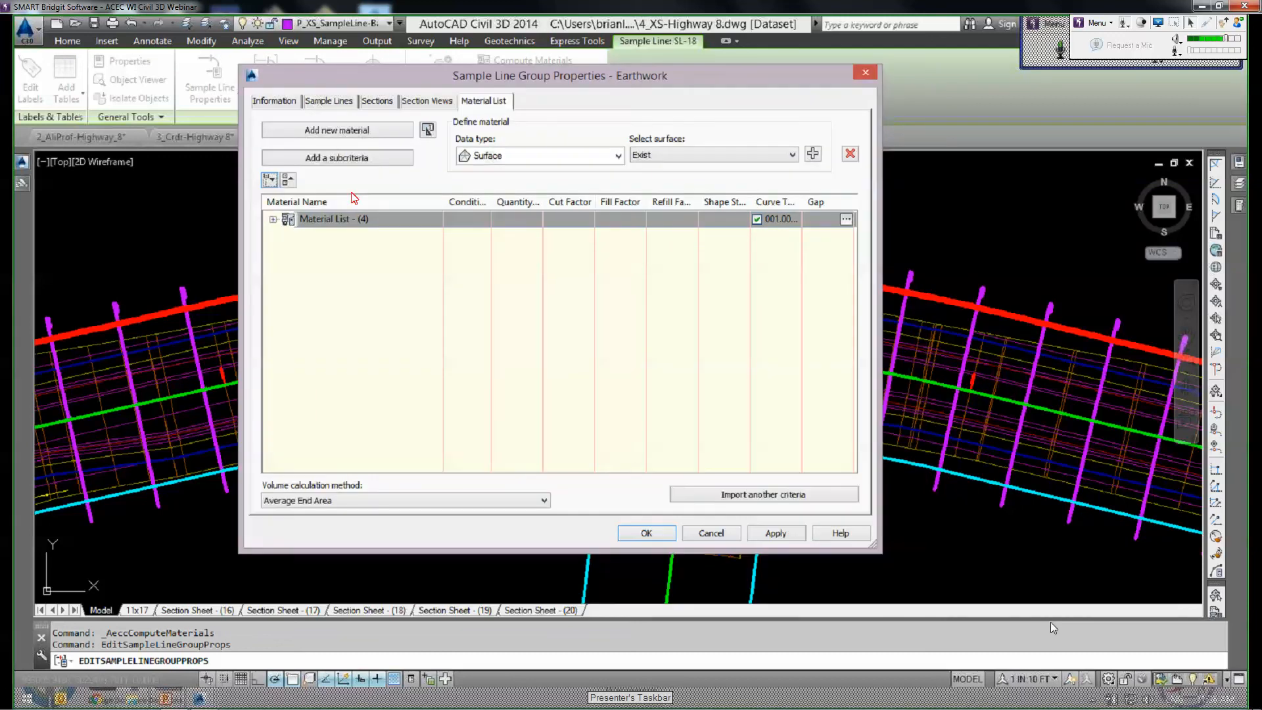
left_click_drag(490, 109, 445, 78)
left_click(272, 219)
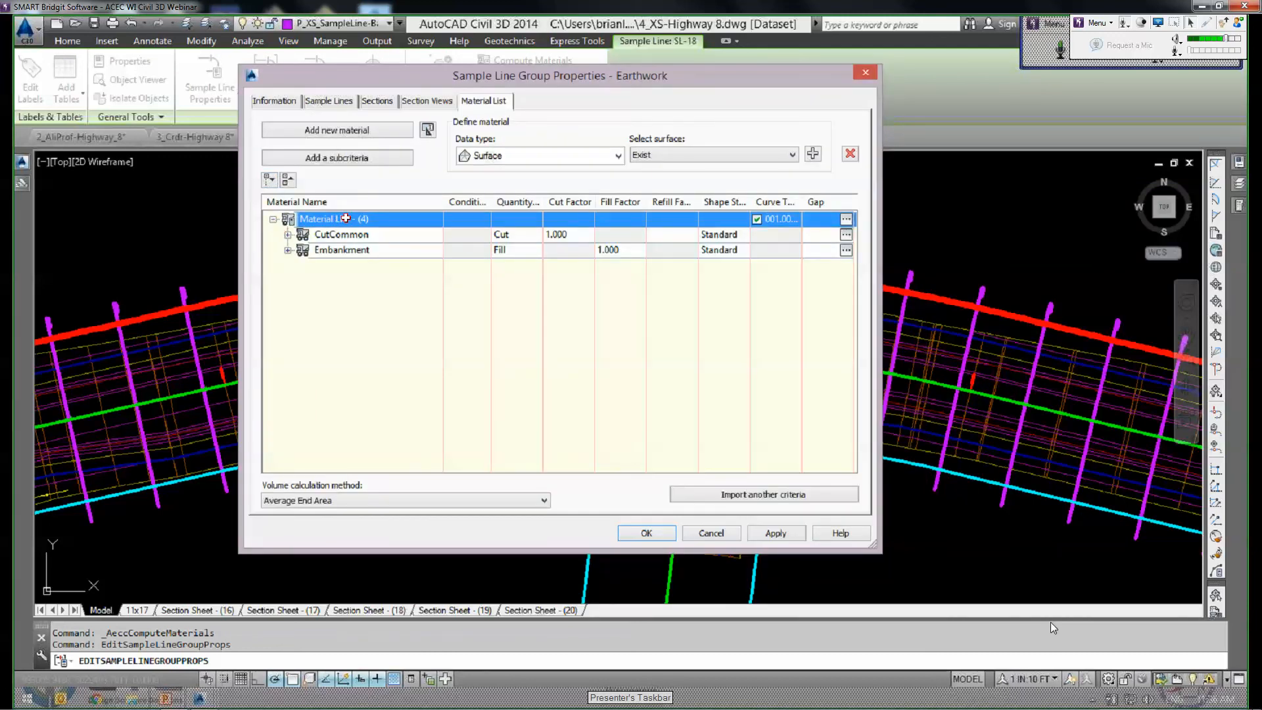
left_click(346, 219)
type("Earthwo")
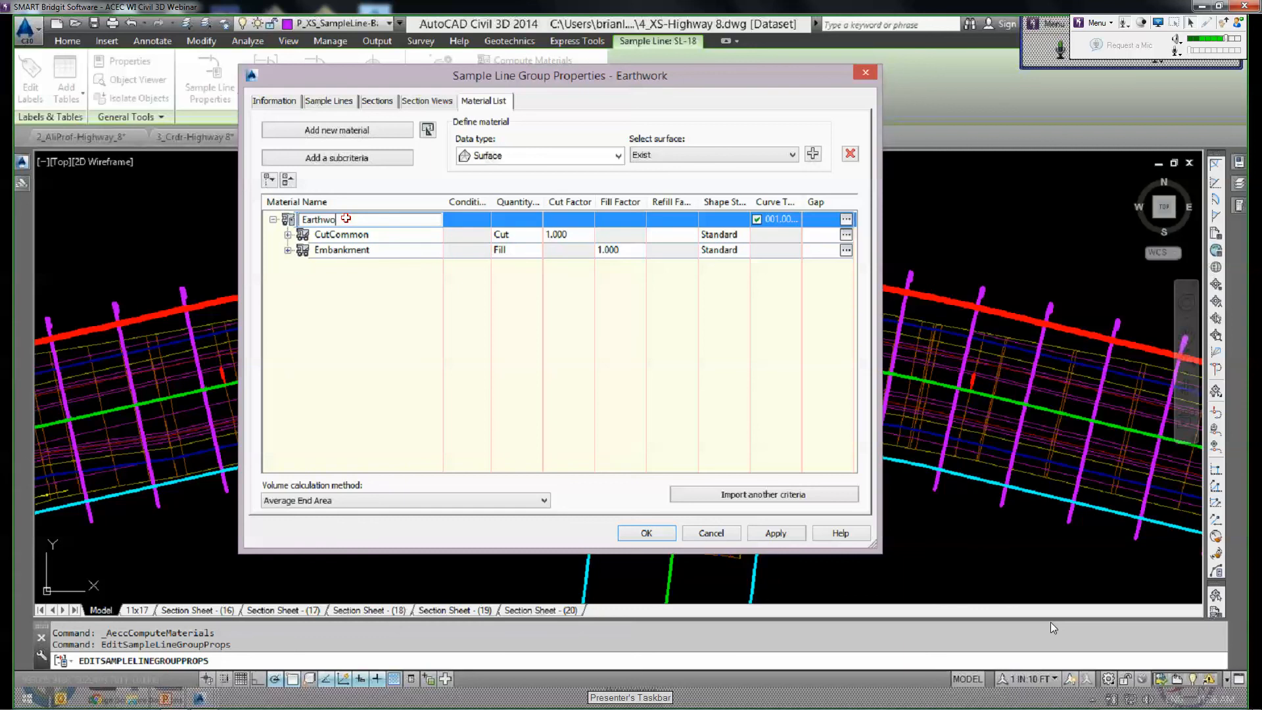
type("rk")
key("Return")
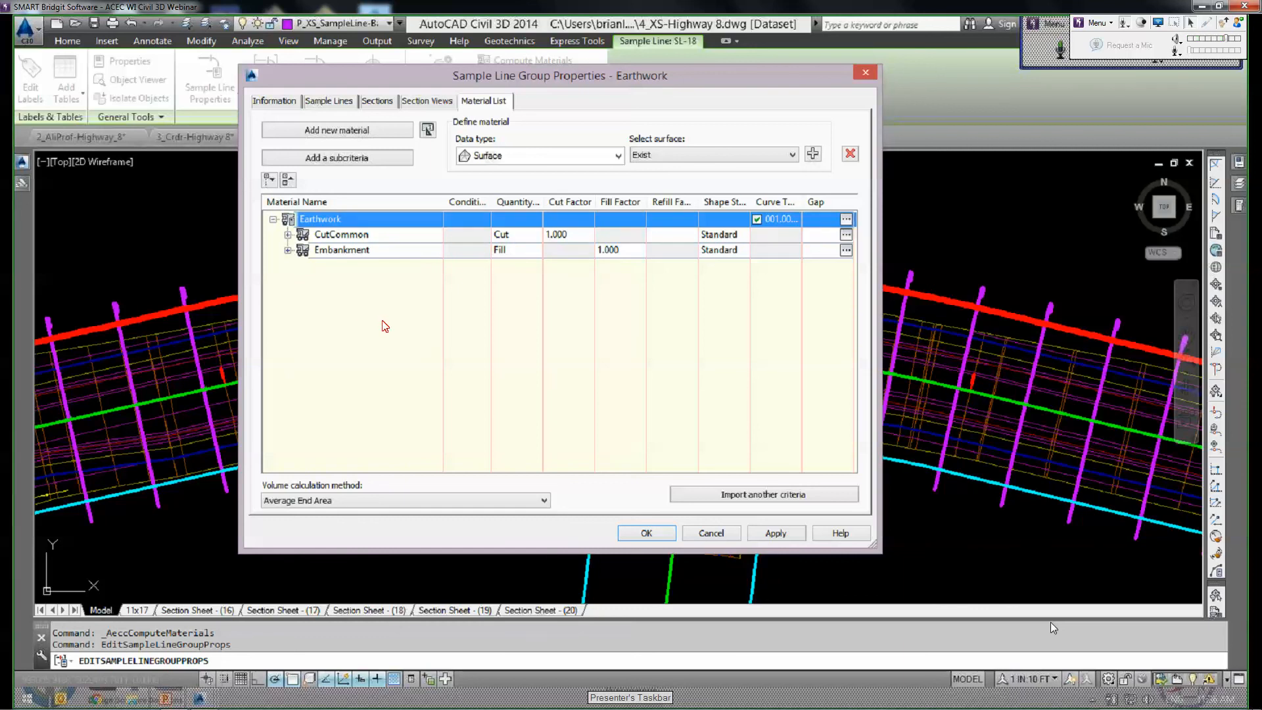
Review the surface conditions defining the CutCommon and Embankment materials, accept the group properties, and clear the sample line selection.
left_click(287, 235)
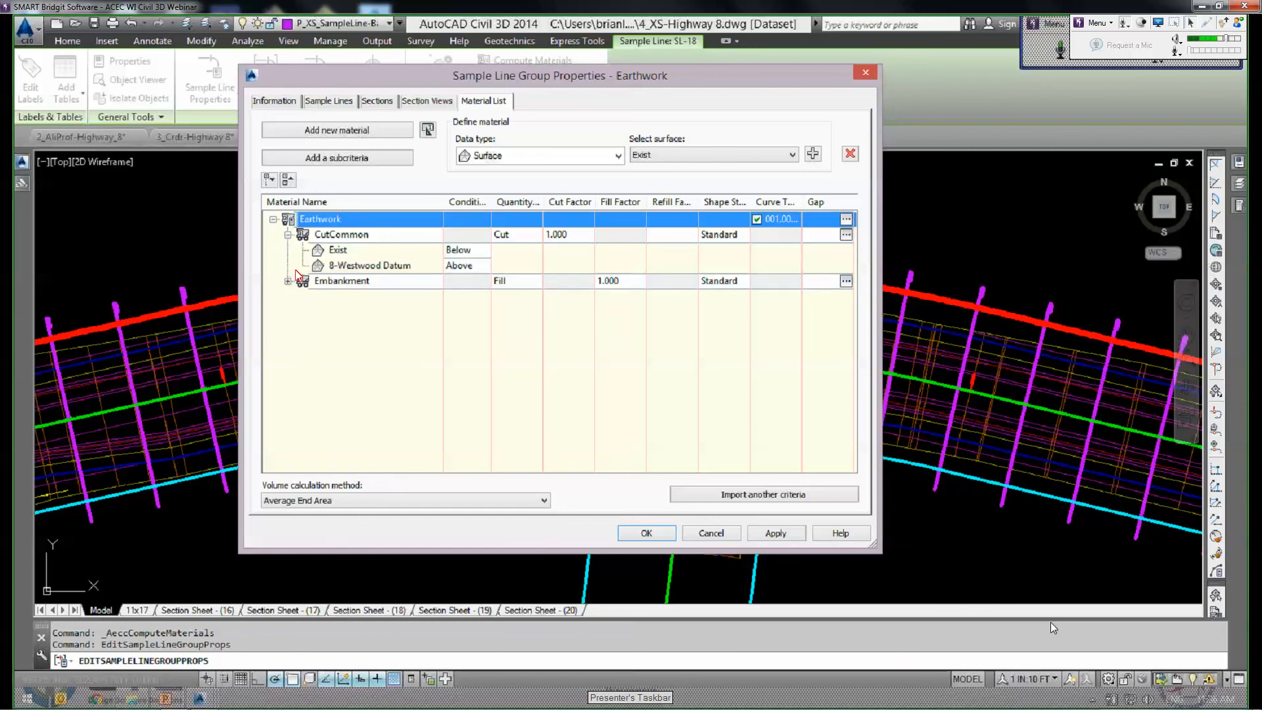
left_click(287, 281)
left_click(347, 254)
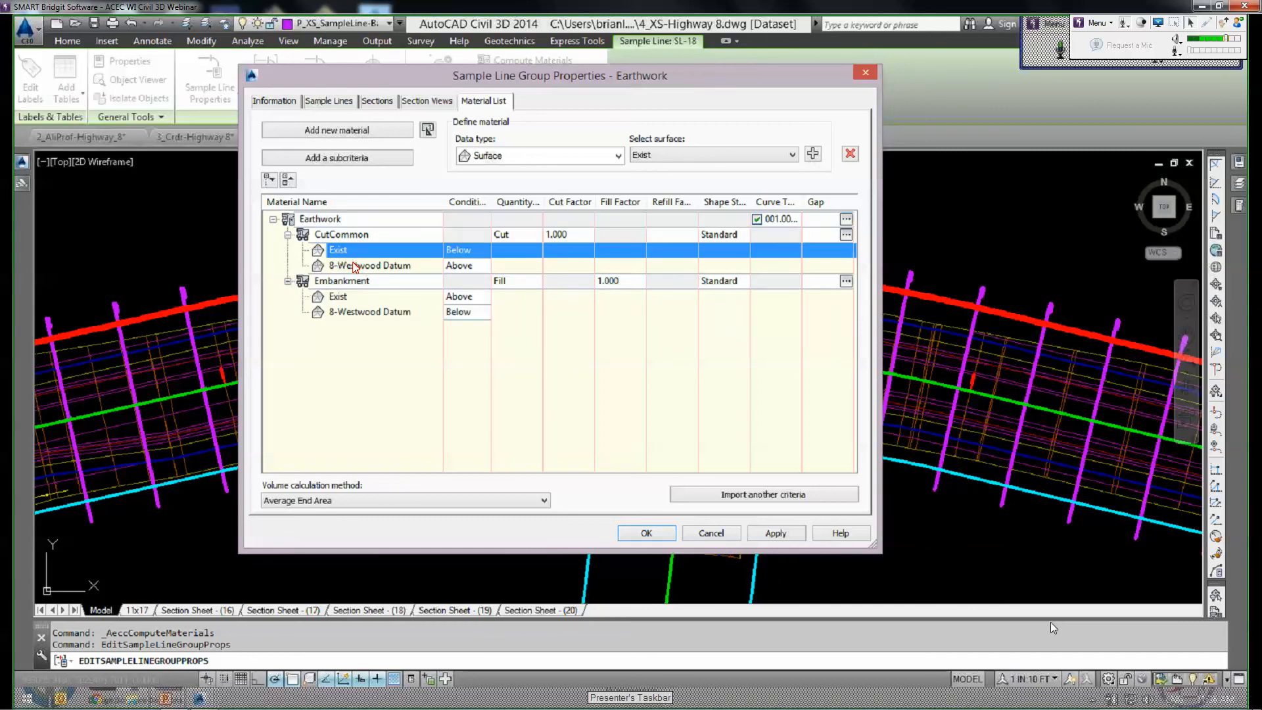
left_click(355, 265)
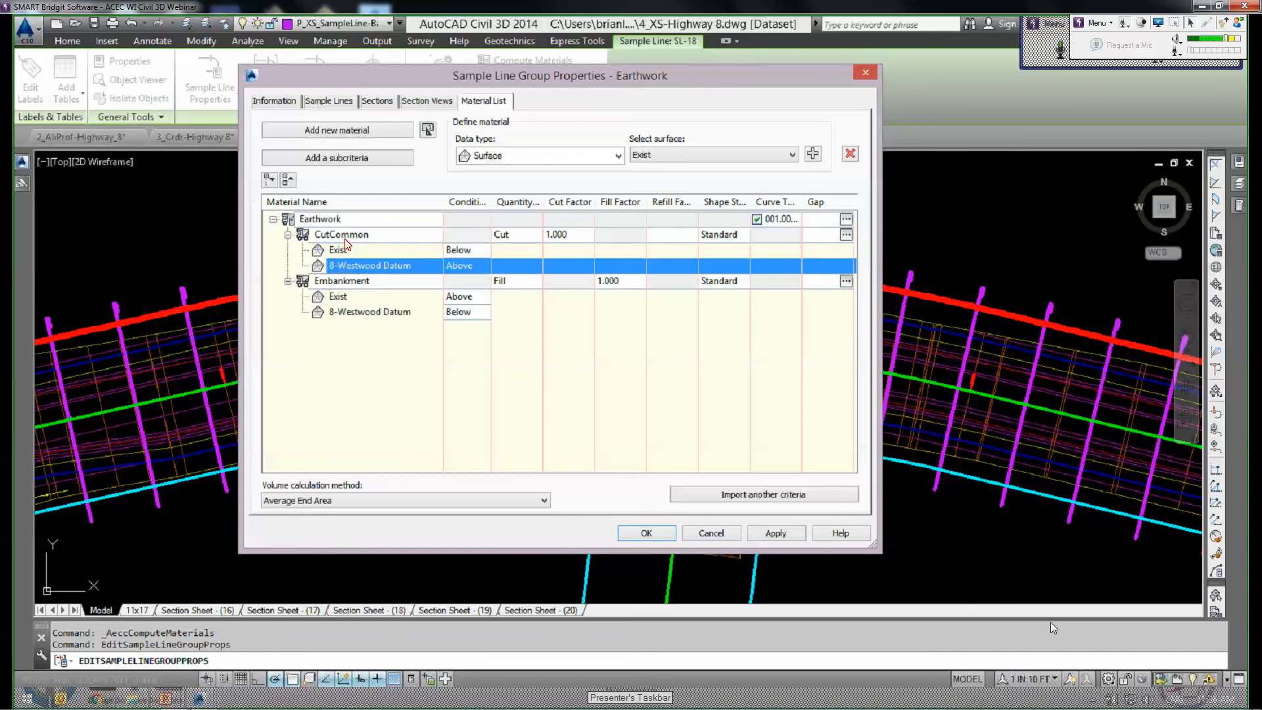
left_click(458, 249)
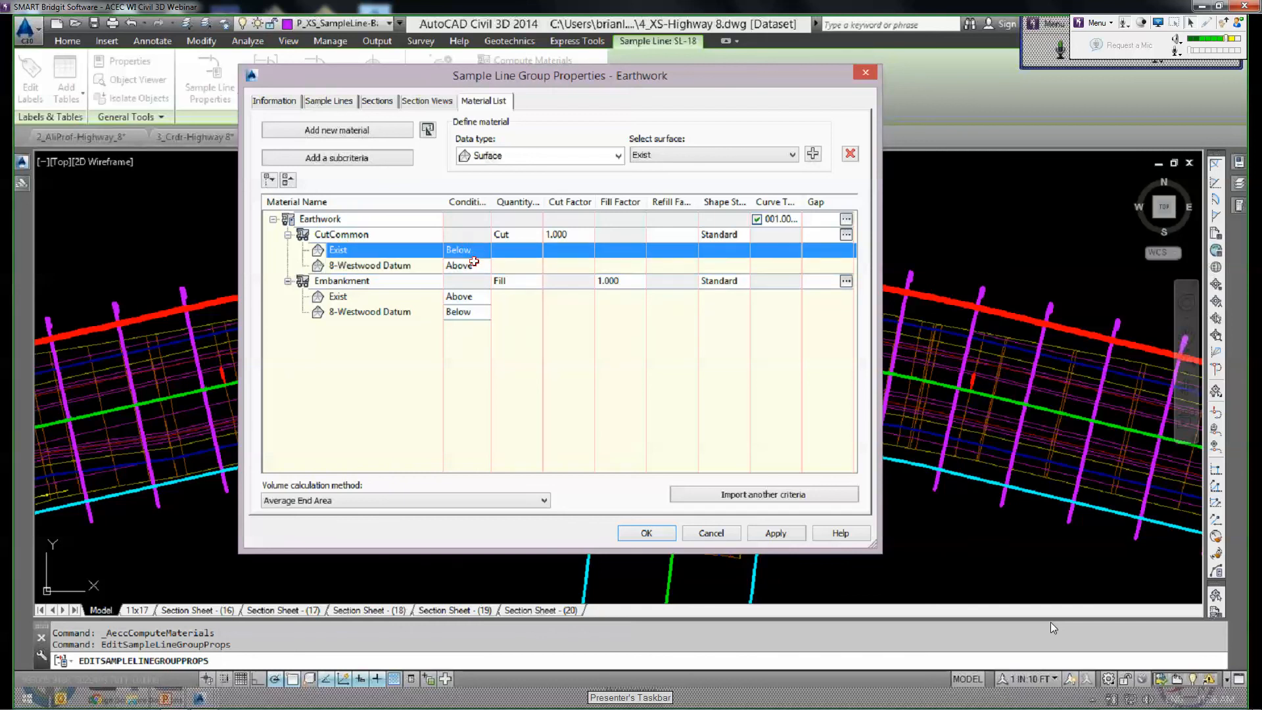
left_click(340, 297)
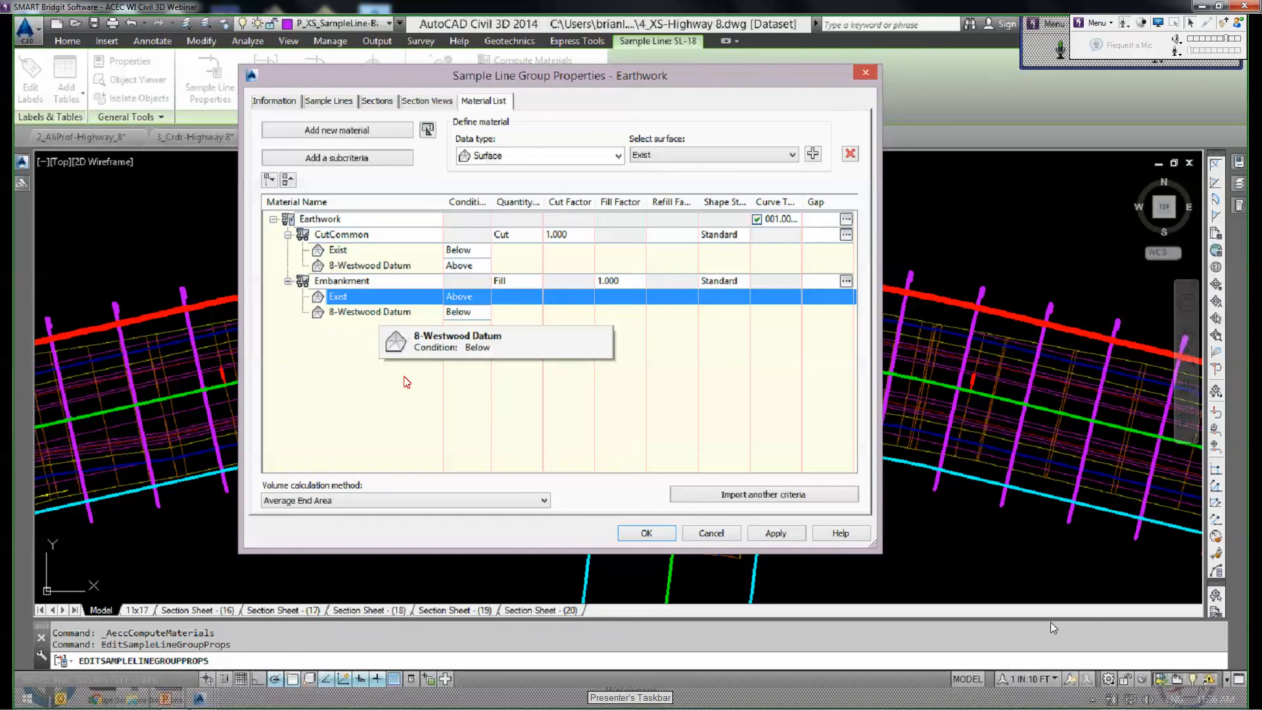
key("Down")
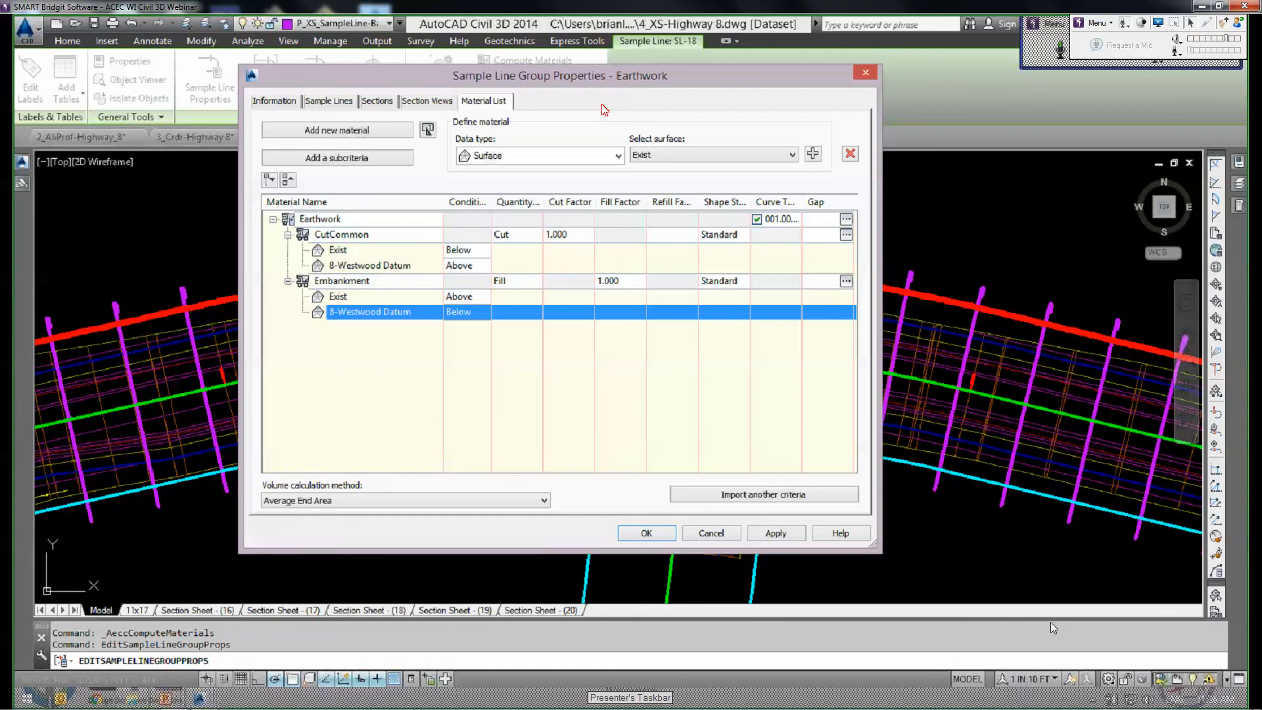
left_click_drag(590, 75, 626, 171)
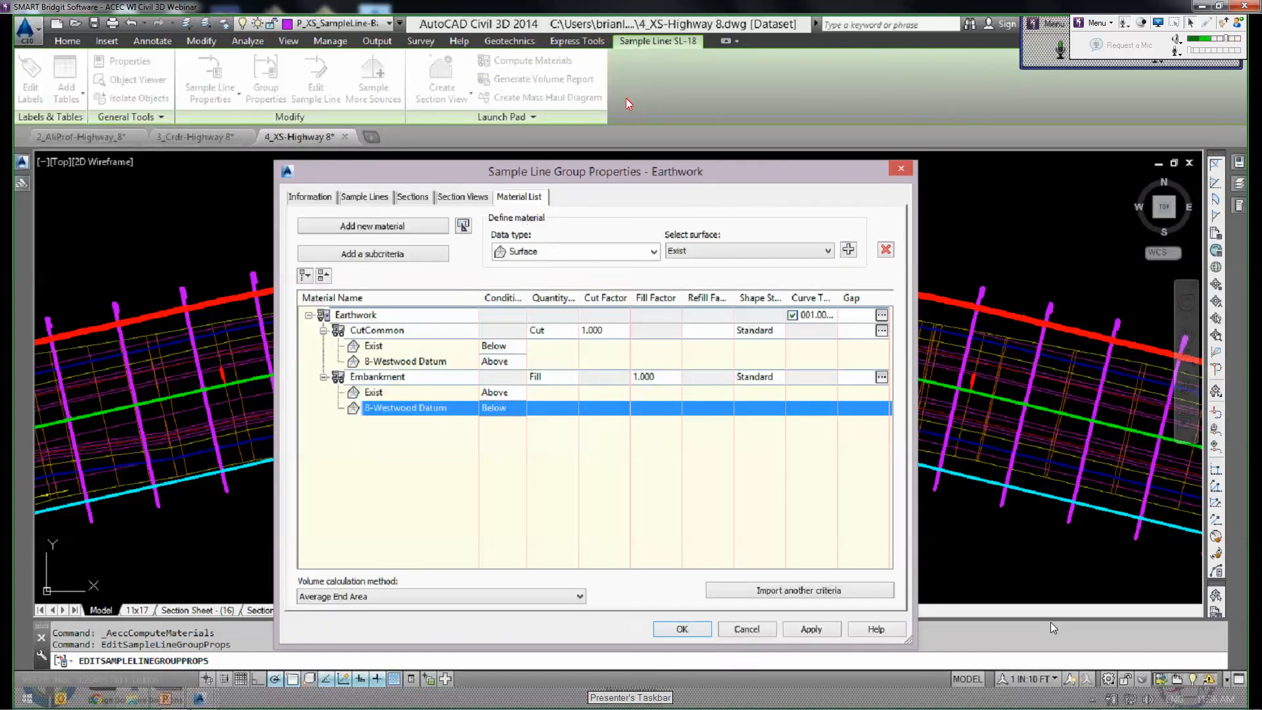
left_click_drag(651, 173, 606, 83)
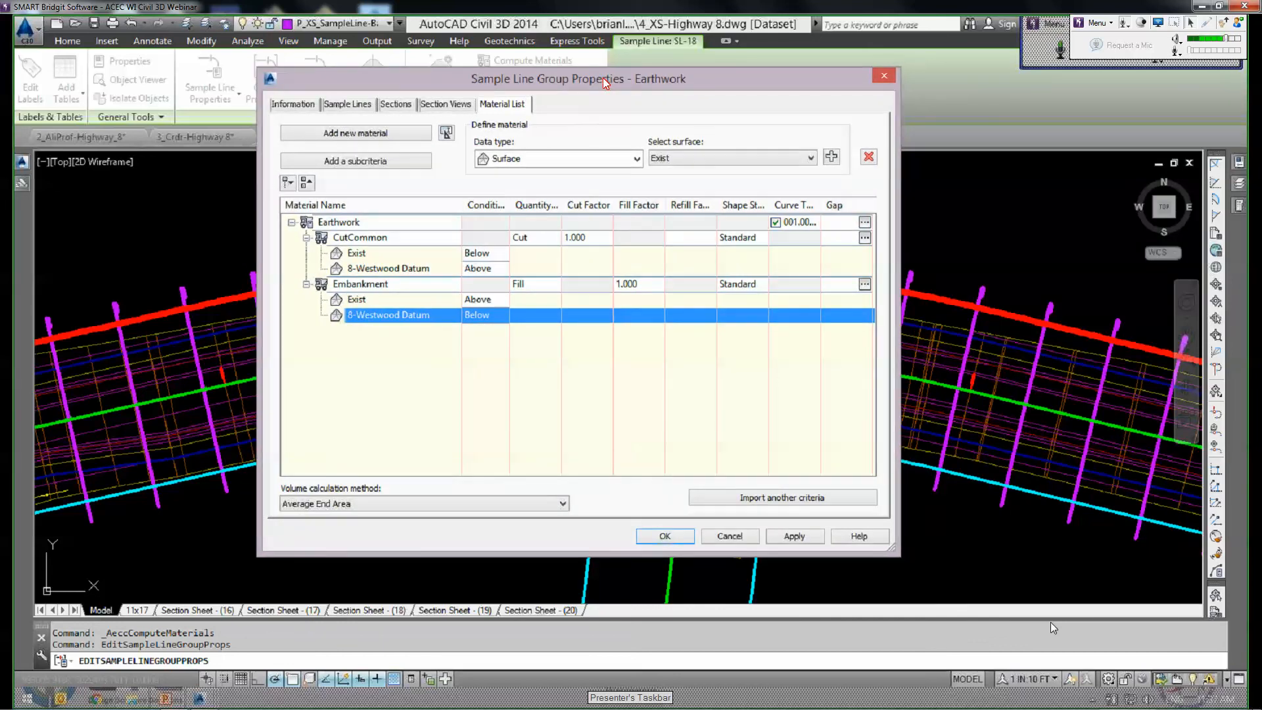
left_click(683, 524)
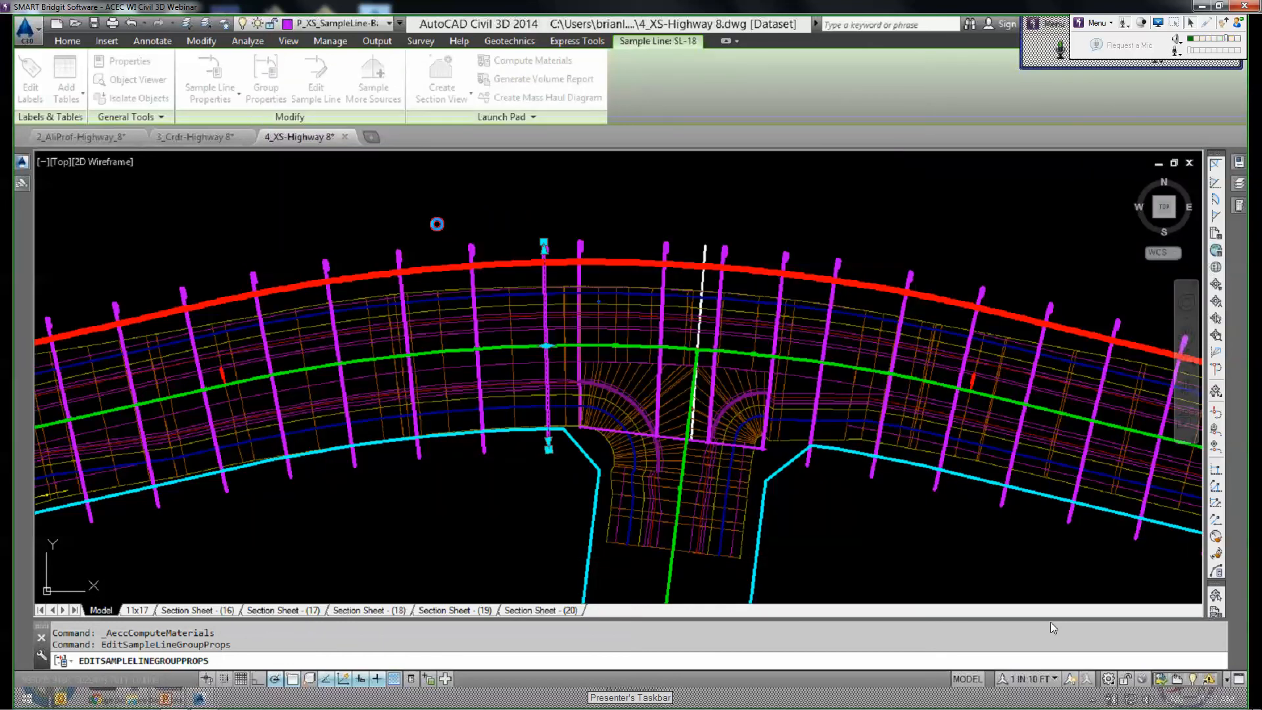
key("Escape")
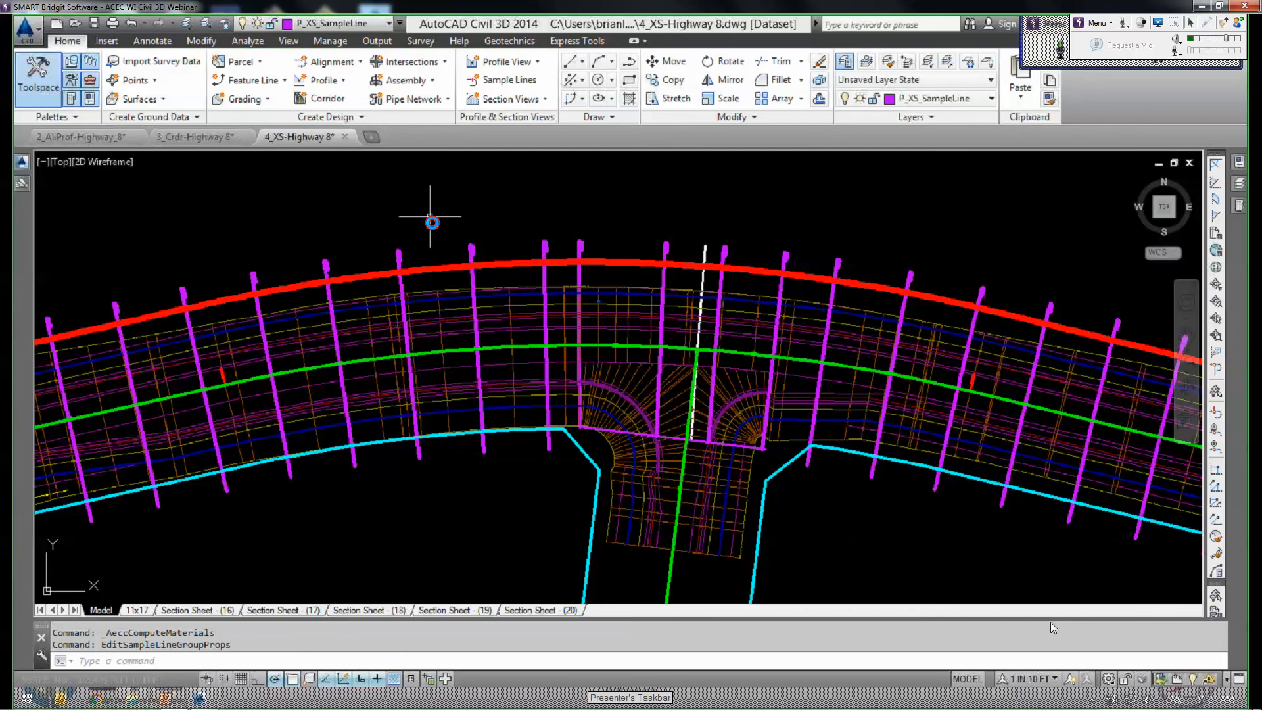
Start a volume report for alignment 8 and check the Cross Sections sample line group for a material list.
left_click(250, 41)
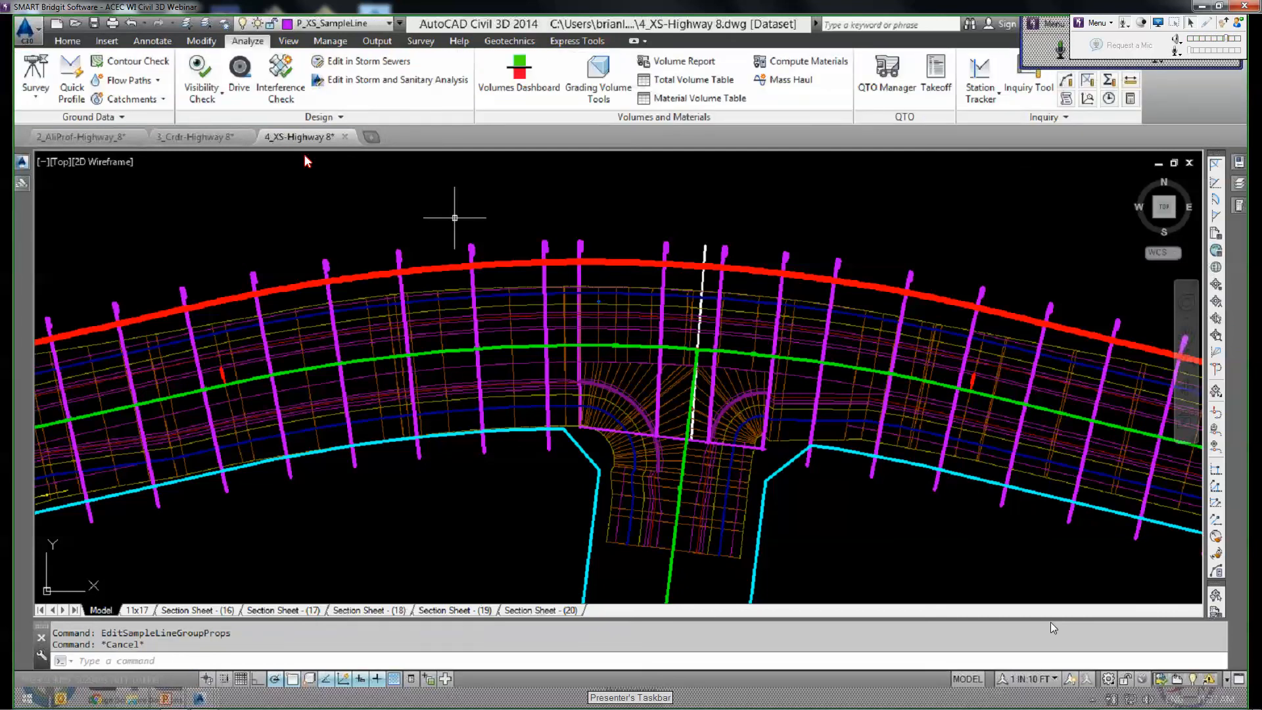
middle_click_drag(711, 216, 675, 207)
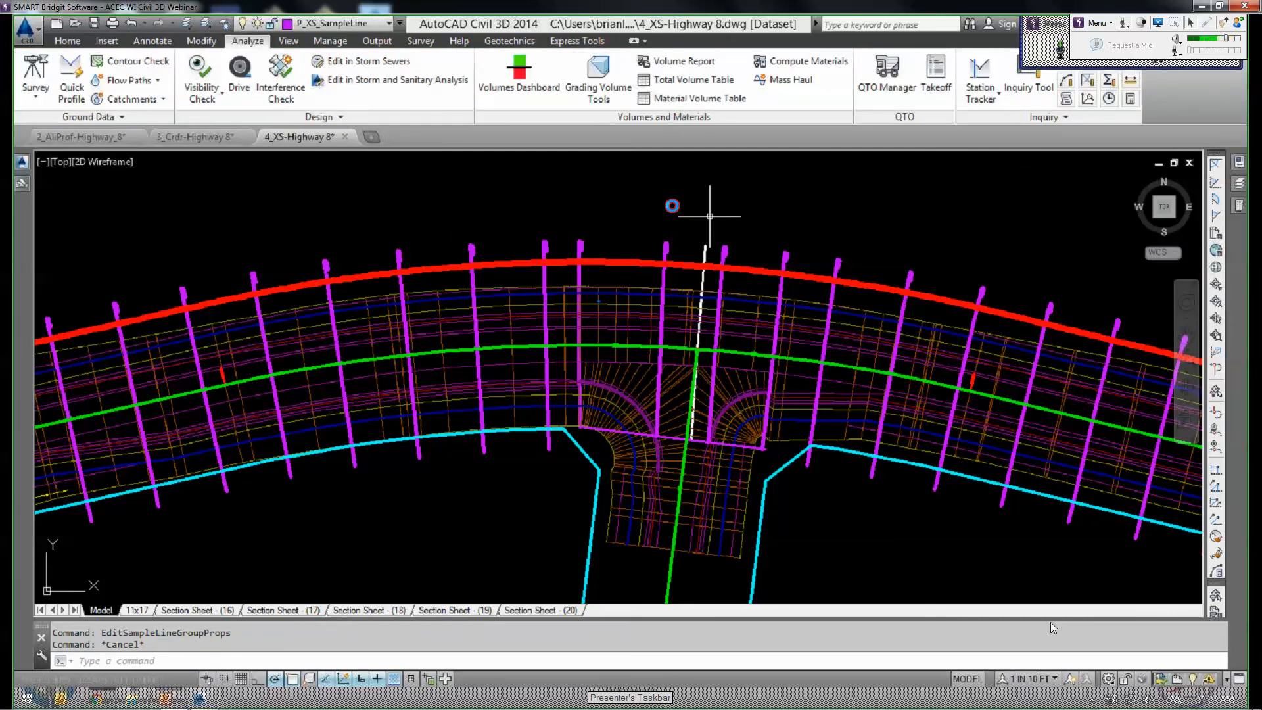
left_click(667, 62)
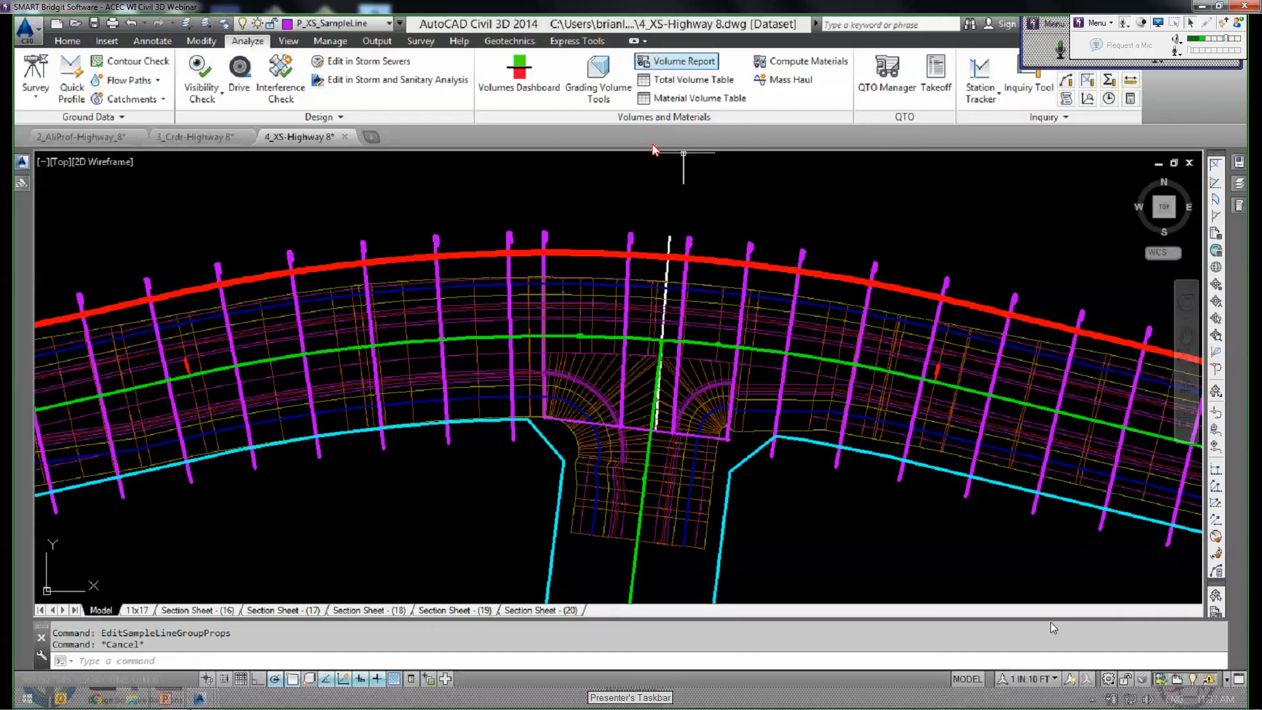
left_click_drag(638, 225, 632, 155)
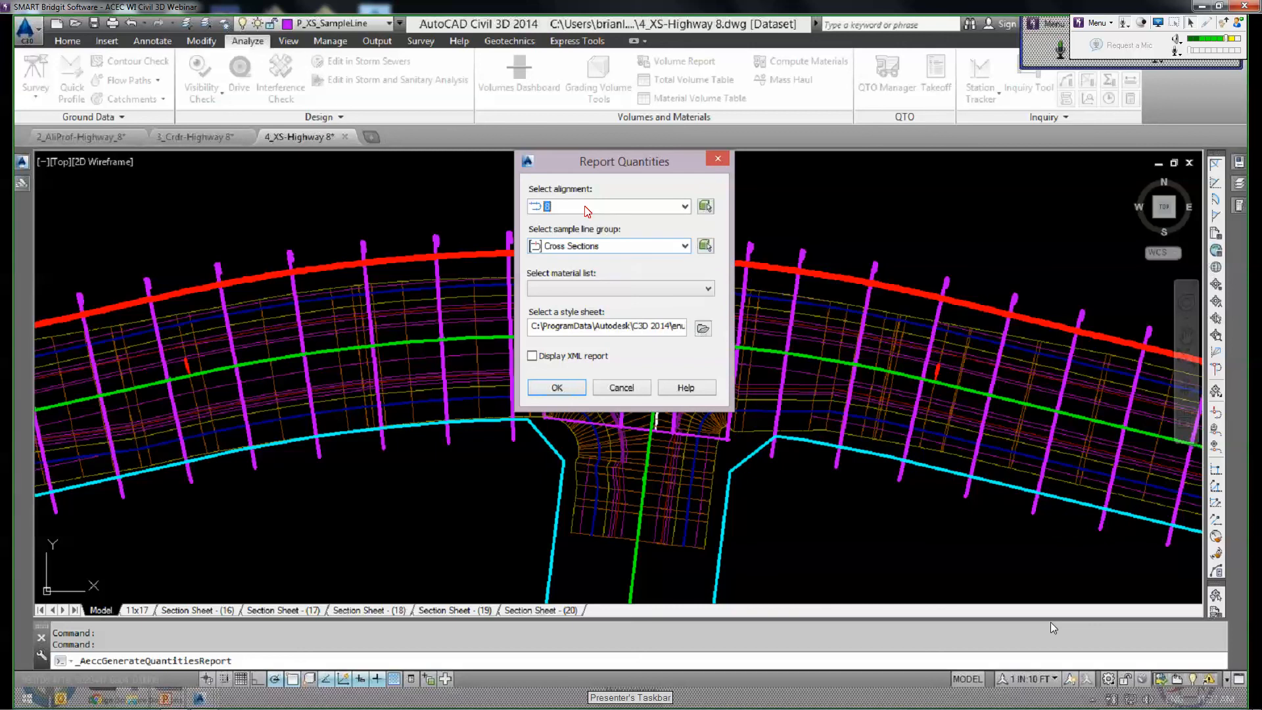
left_click(582, 247)
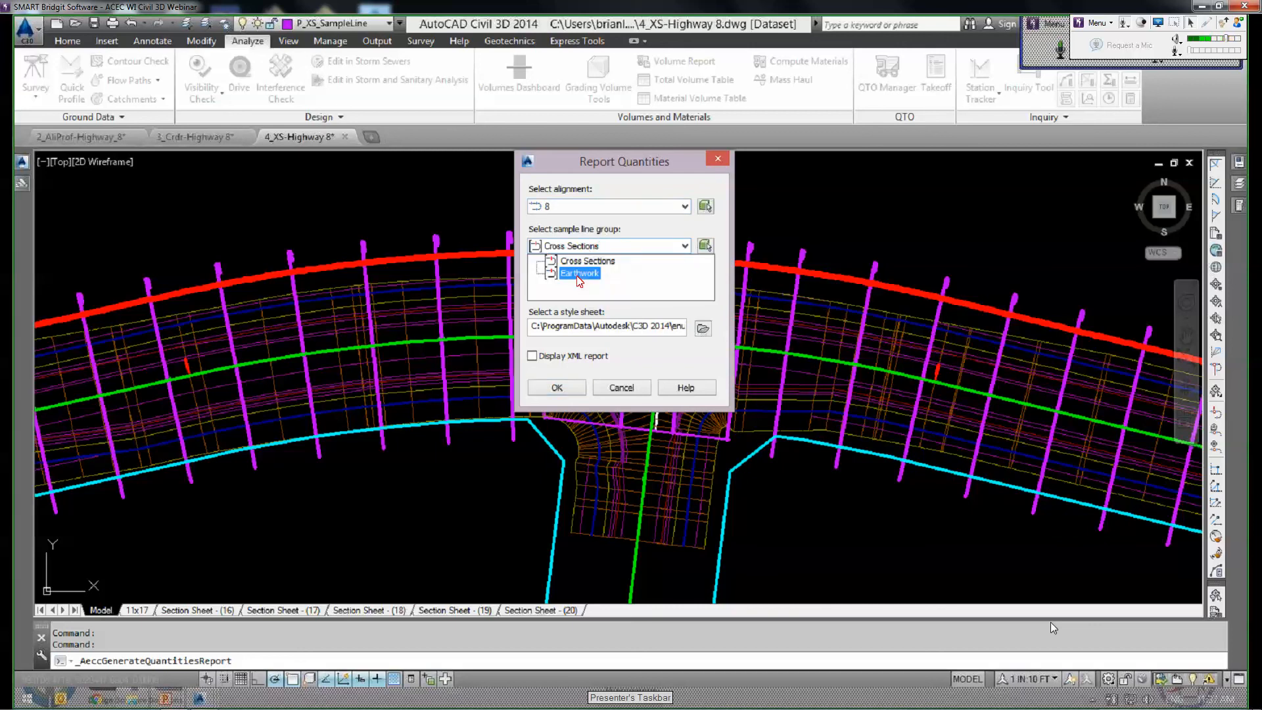
left_click(578, 260)
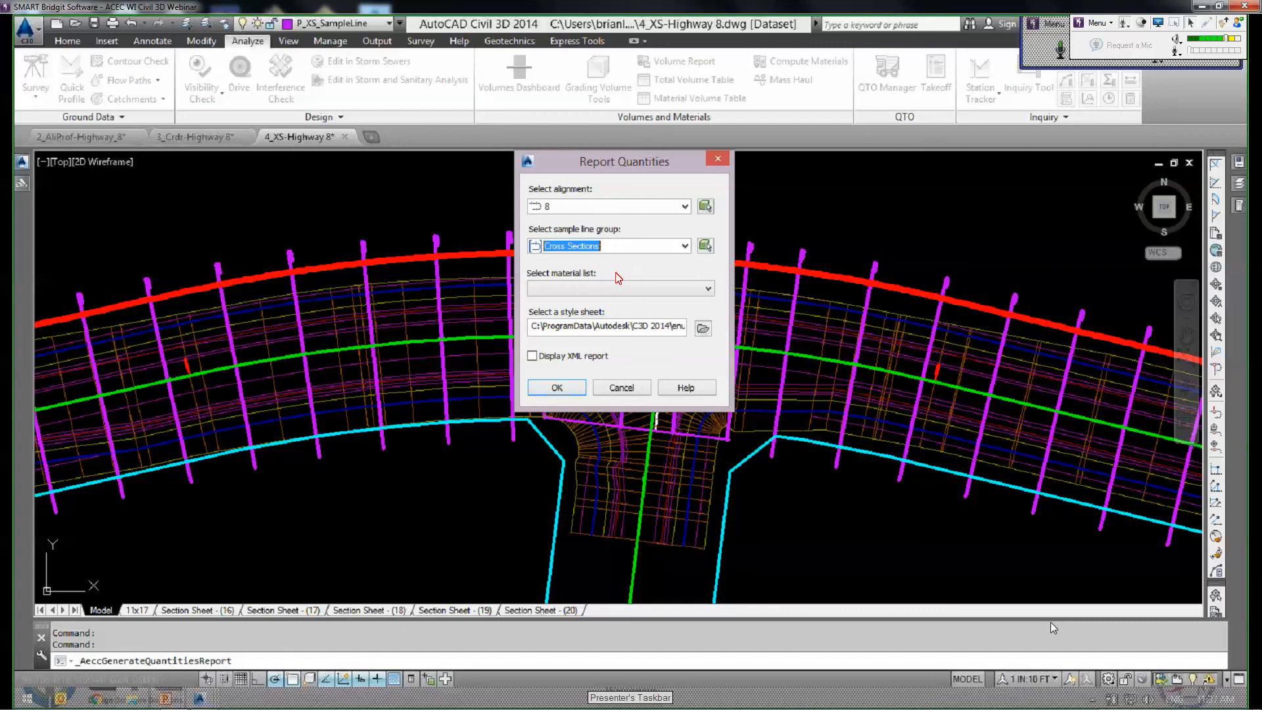
left_click(581, 290)
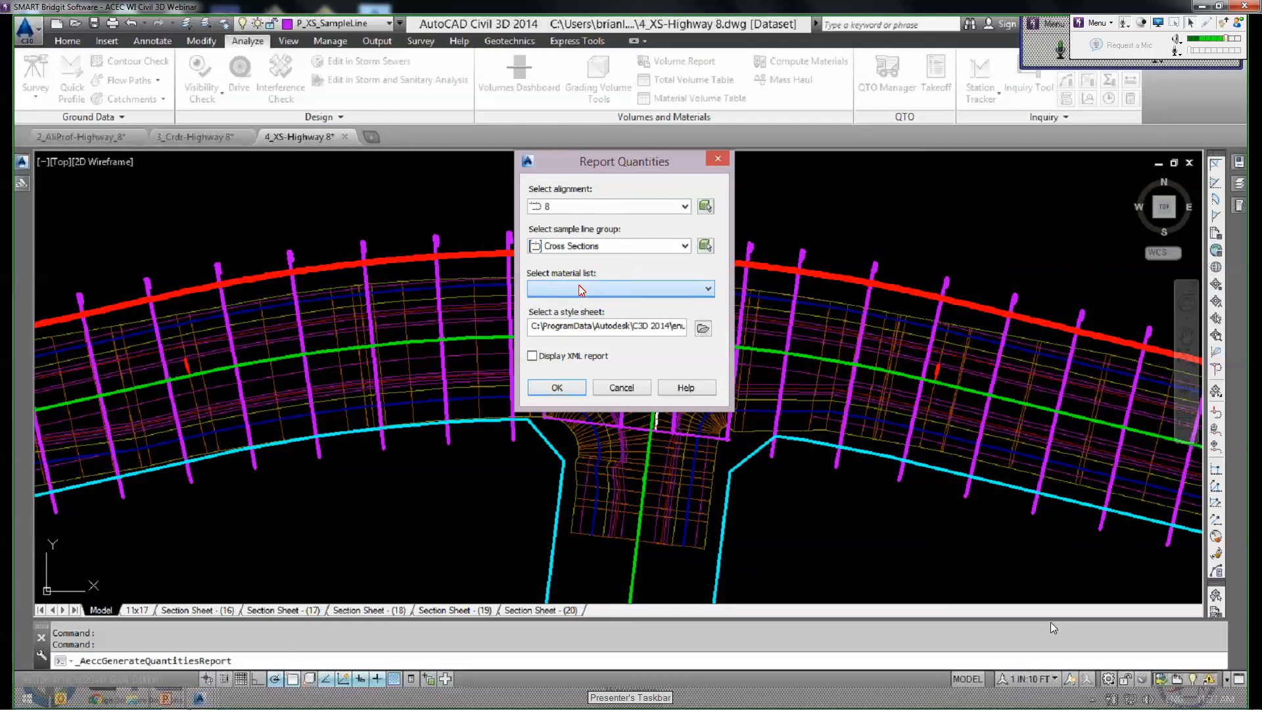
Generate the volume report from the Earthwork sample line group and Earthwork material list, using the earthwork.xsl style sheet.
left_click(606, 248)
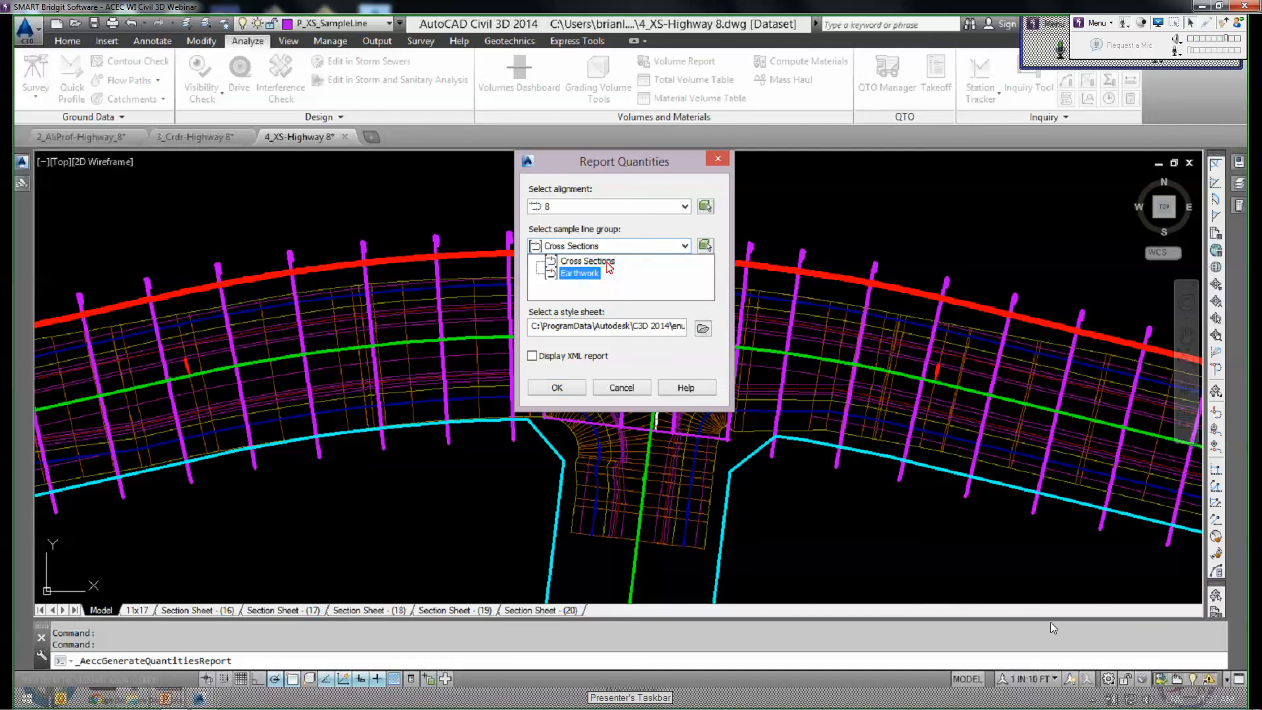
left_click(561, 297)
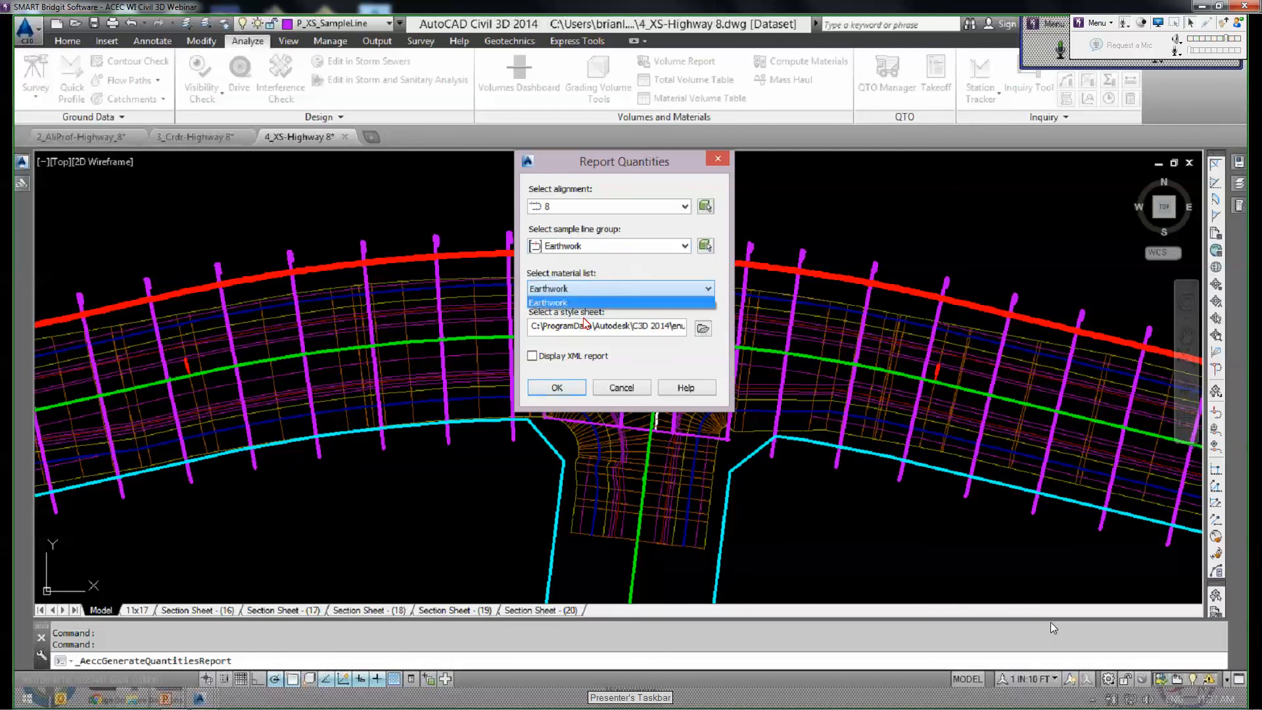
left_click(554, 318)
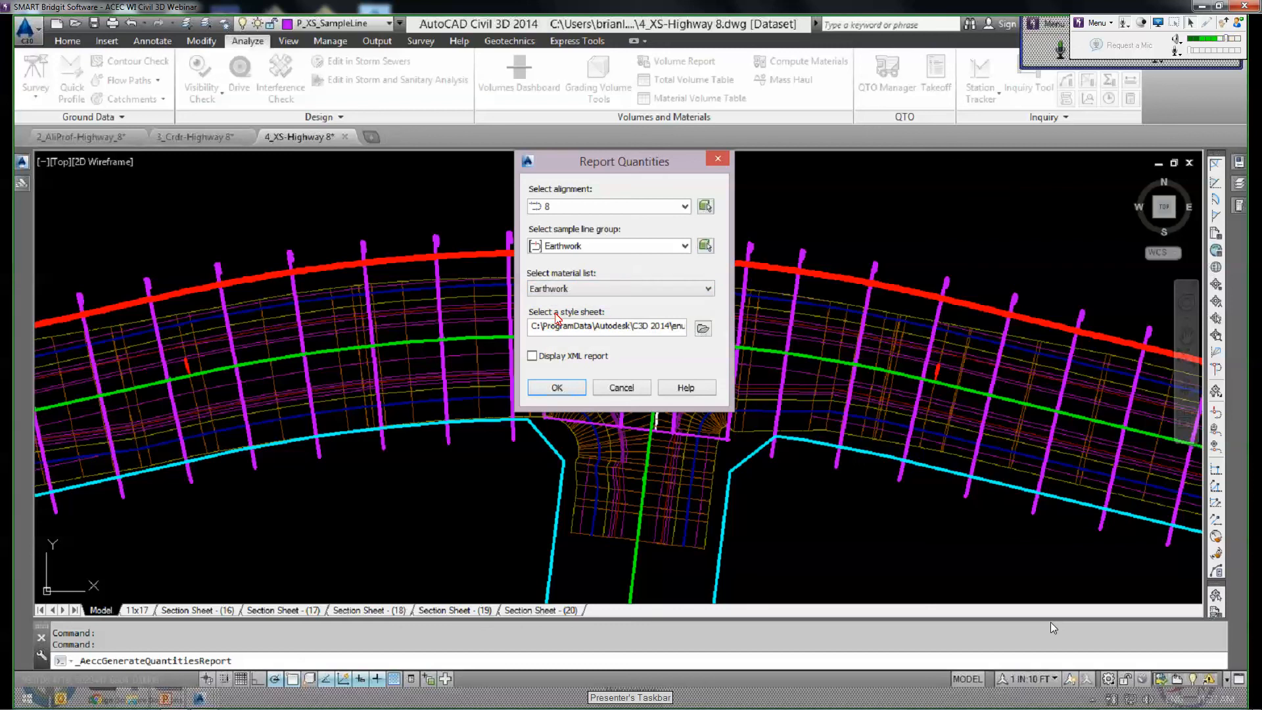
left_click(703, 329)
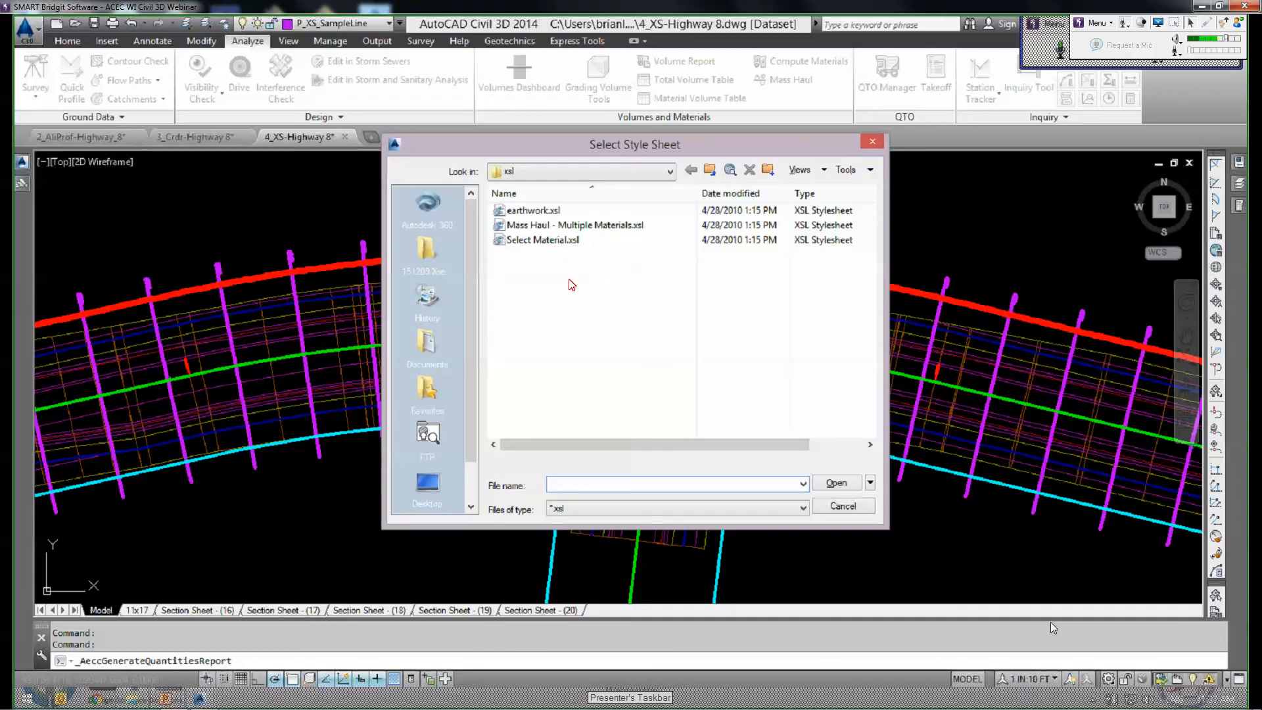
double_click(528, 212)
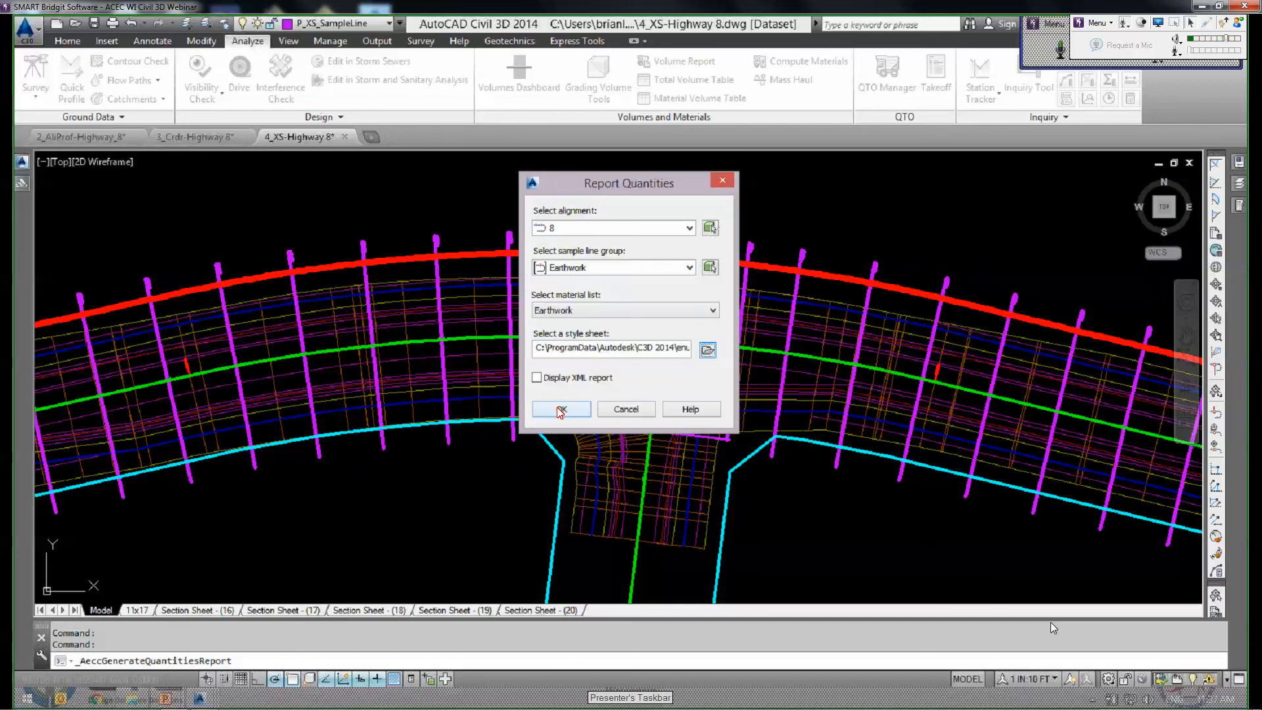
left_click(560, 411)
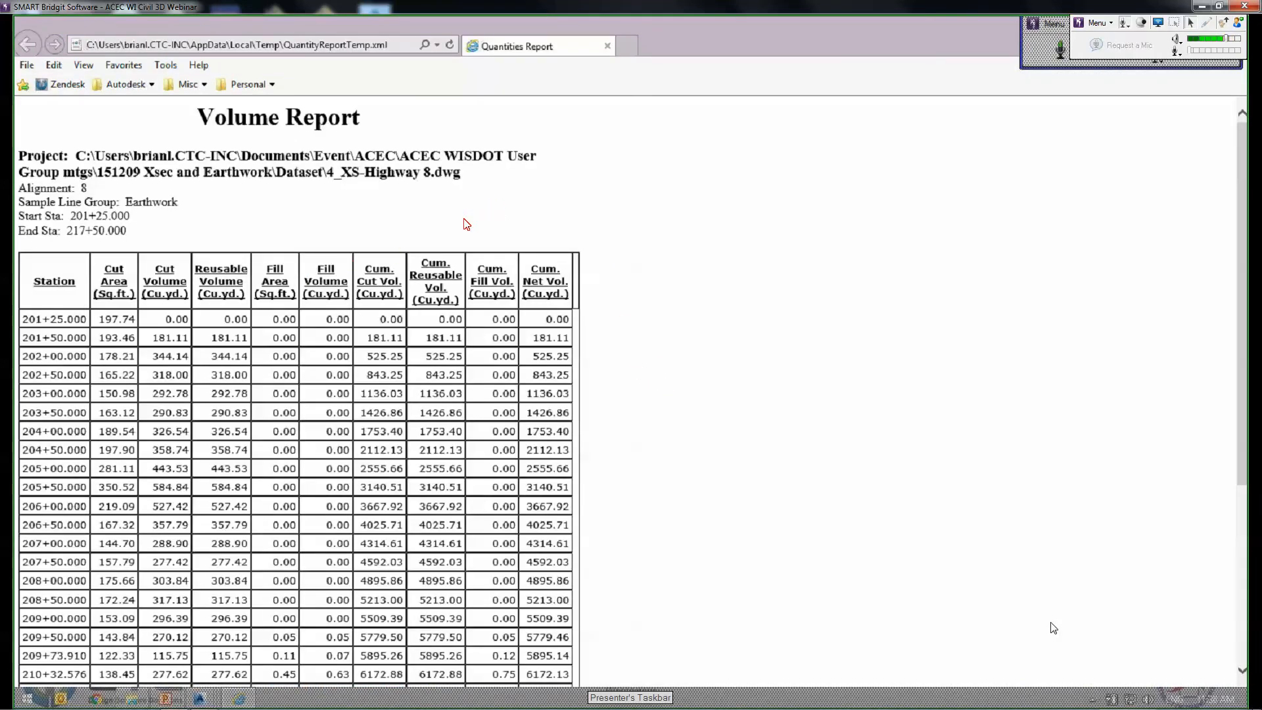
Examine the station-by-station cut and fill quantities in the volume report, highlighting the station 201+25 row and then clearing the highlight.
scroll(466, 226, "down", 1)
scroll(465, 225, "down", 1)
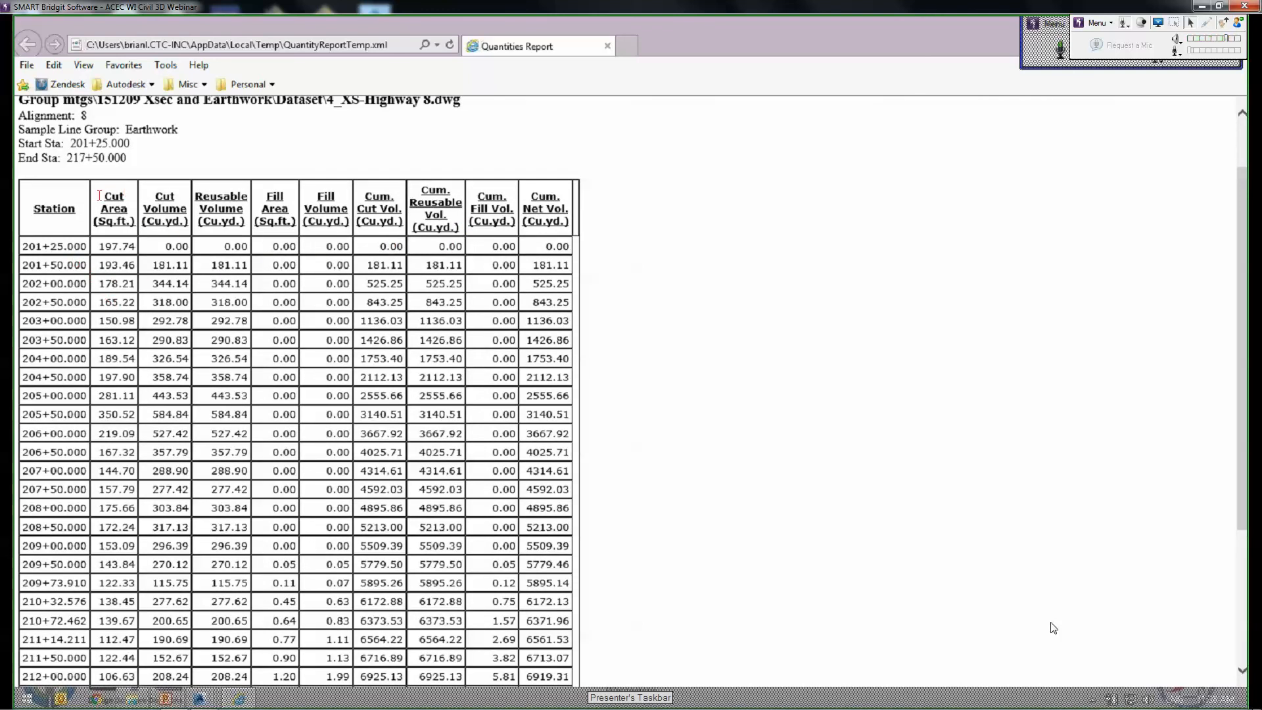
scroll(99, 197, "up", 2)
left_click_drag(22, 319, 63, 319)
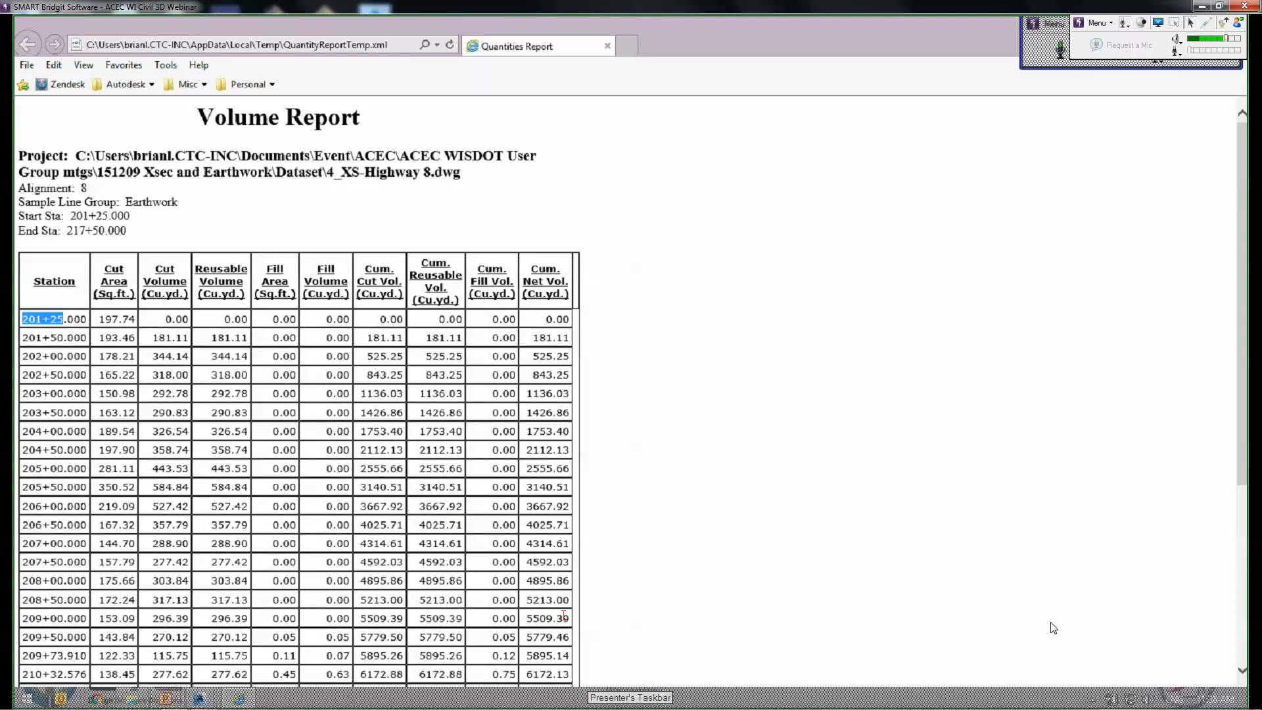
left_click_drag(555, 320, 564, 319)
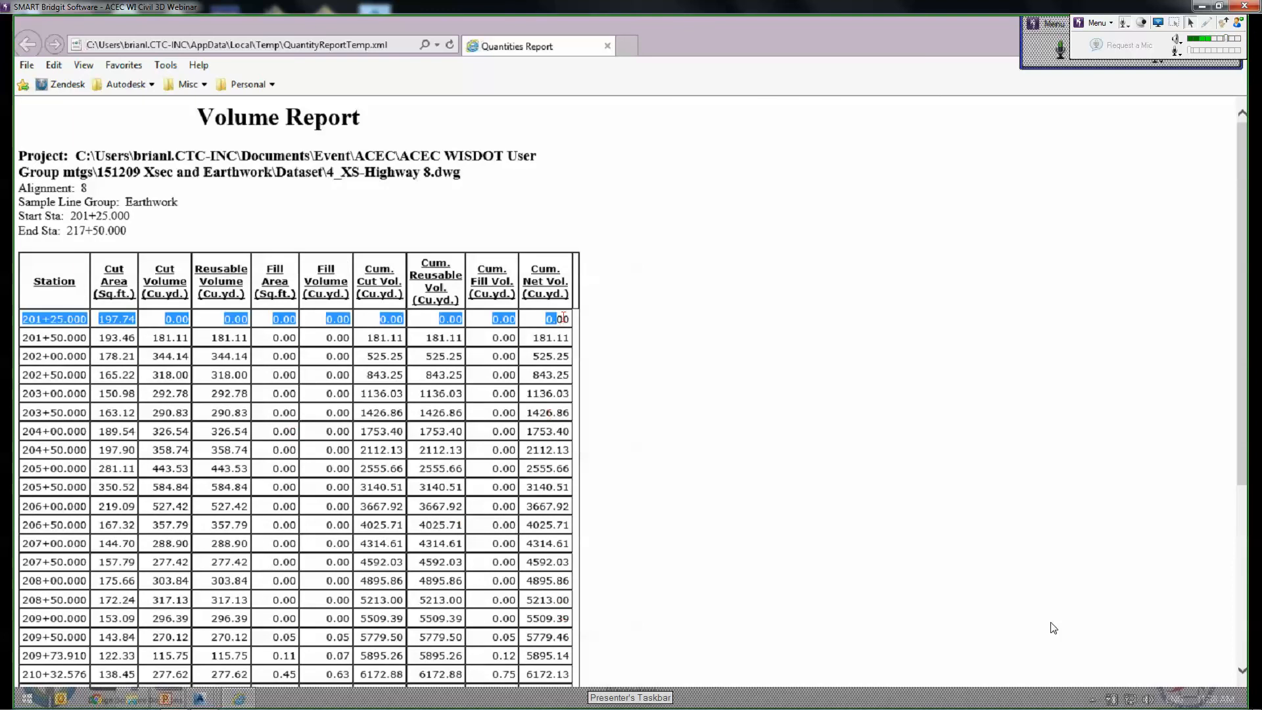
left_click(199, 203)
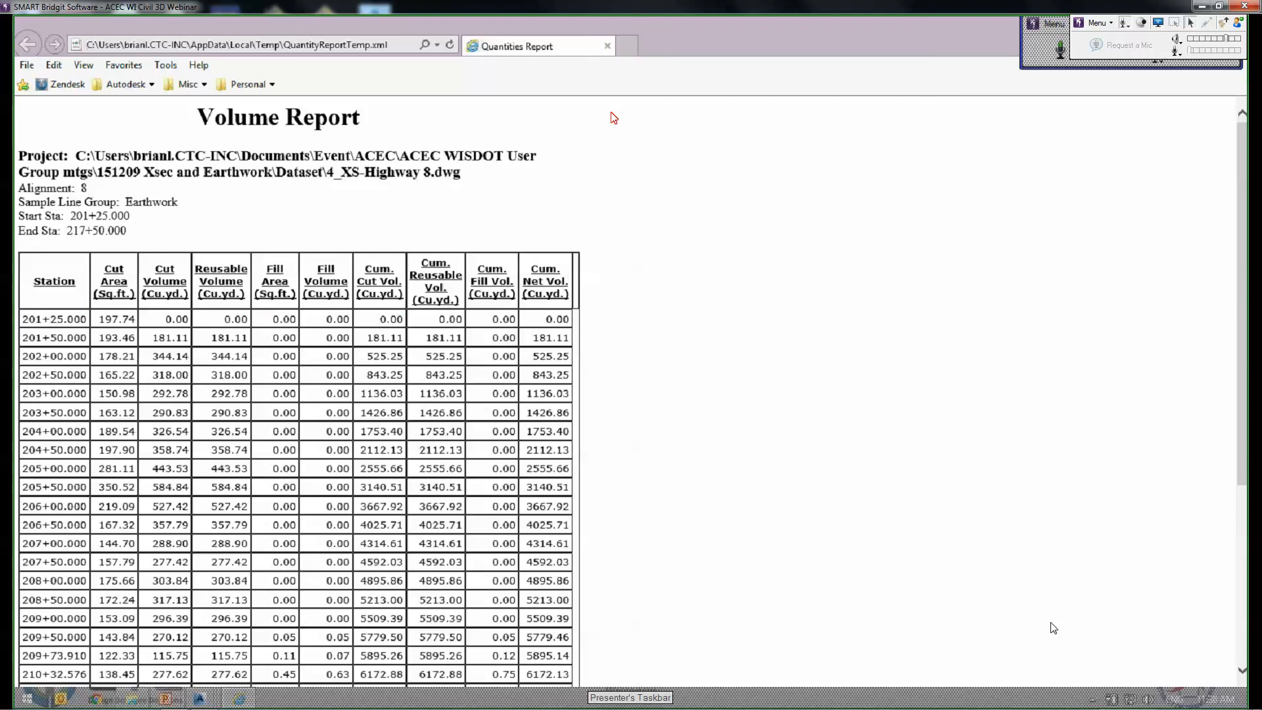
Switch back to the Civil 3D drawing and view more of the Highway 8 corridor on both sides of the Westwood Avenue intersection.
key("alt+Tab")
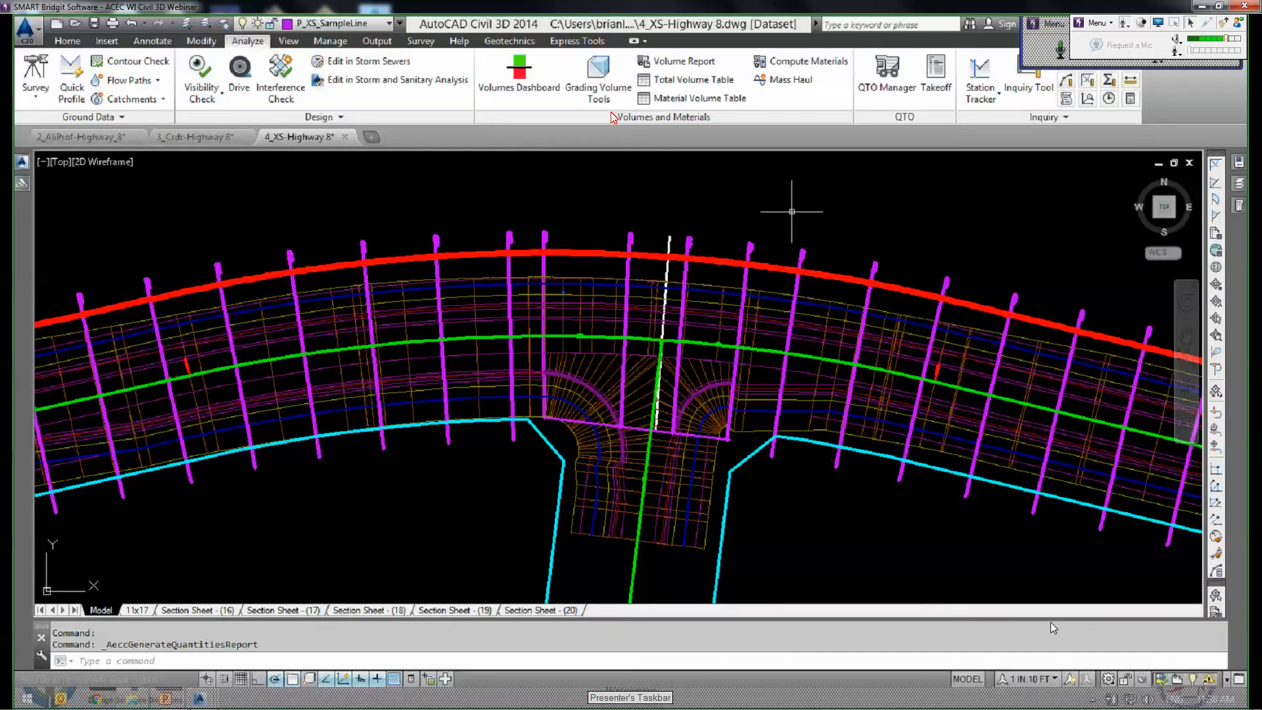
key("Escape")
scroll(715, 209, "down", 2)
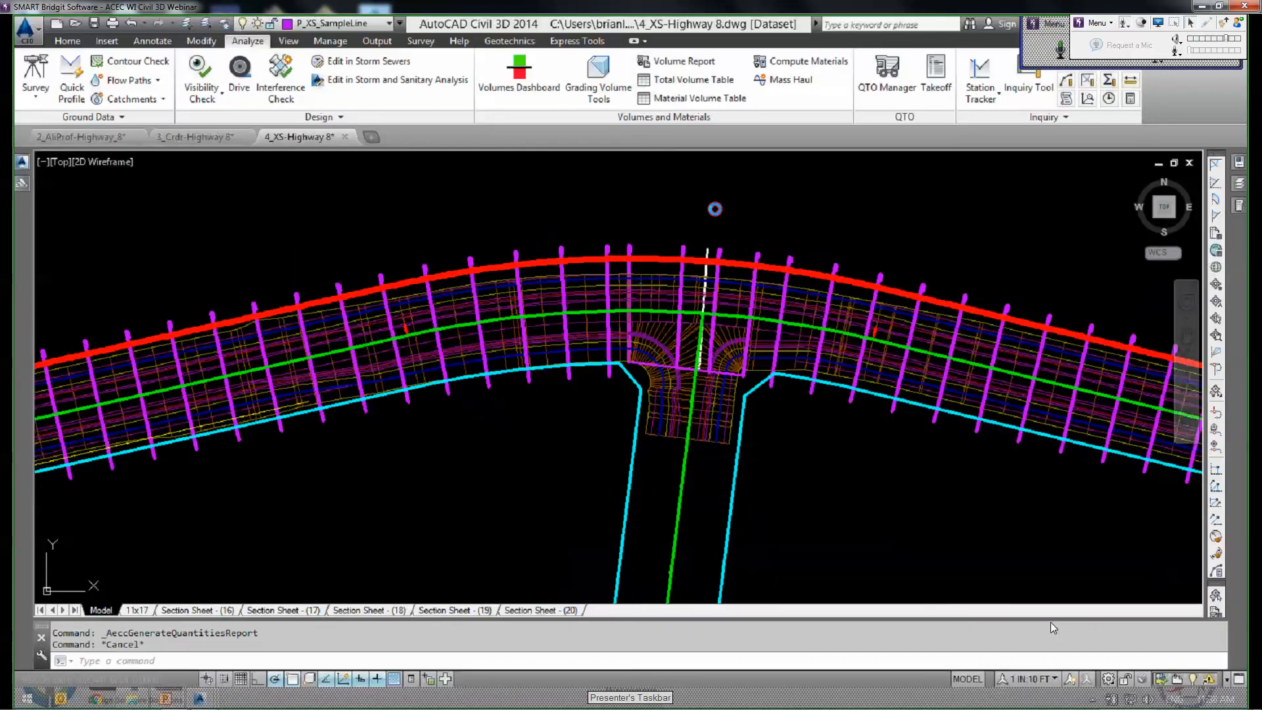
middle_click_drag(771, 276, 666, 282)
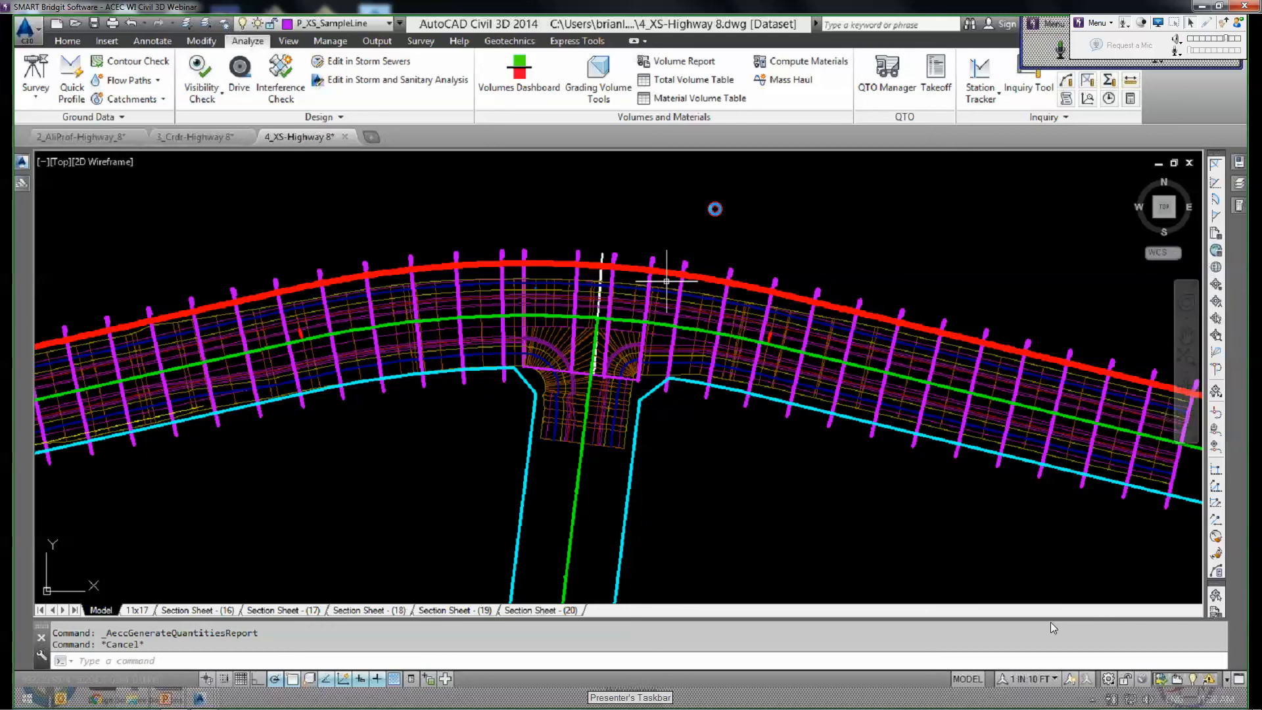
Open the Earthwork material list for editing by computing materials for the Earthwork sample line group on alignment 8.
left_click(649, 283)
scroll(649, 283, "up", 2)
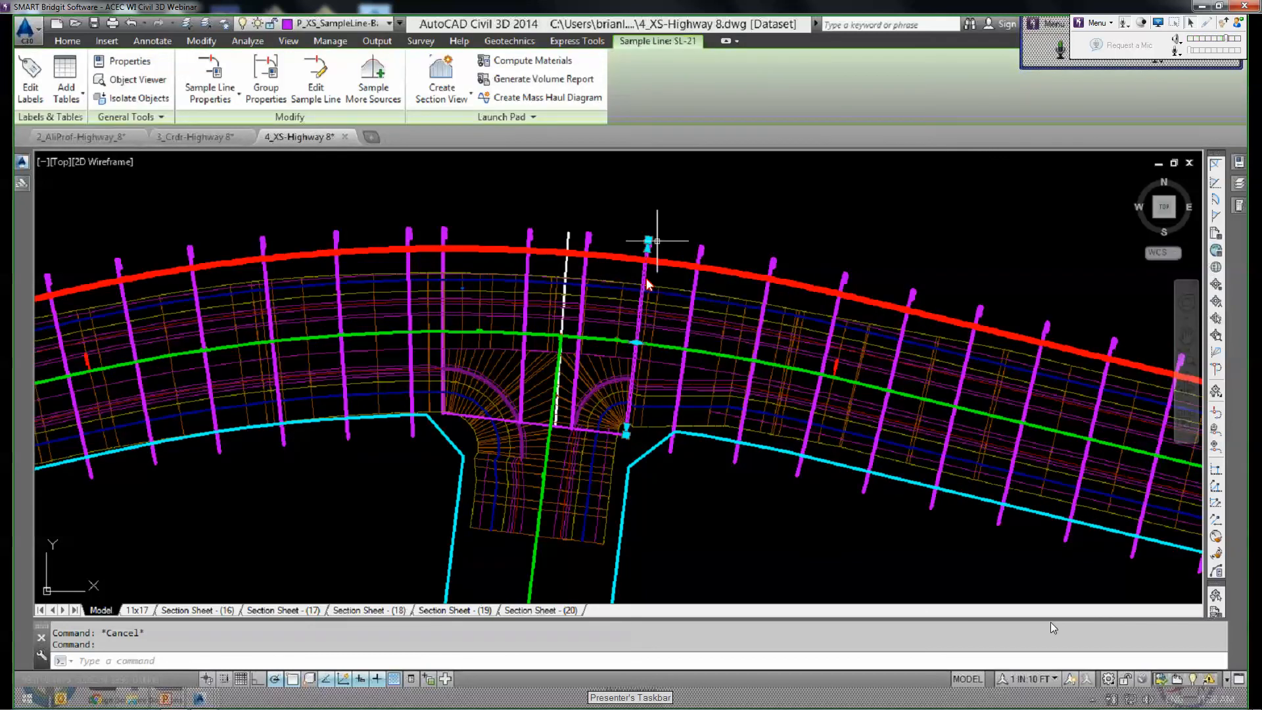
left_click(526, 61)
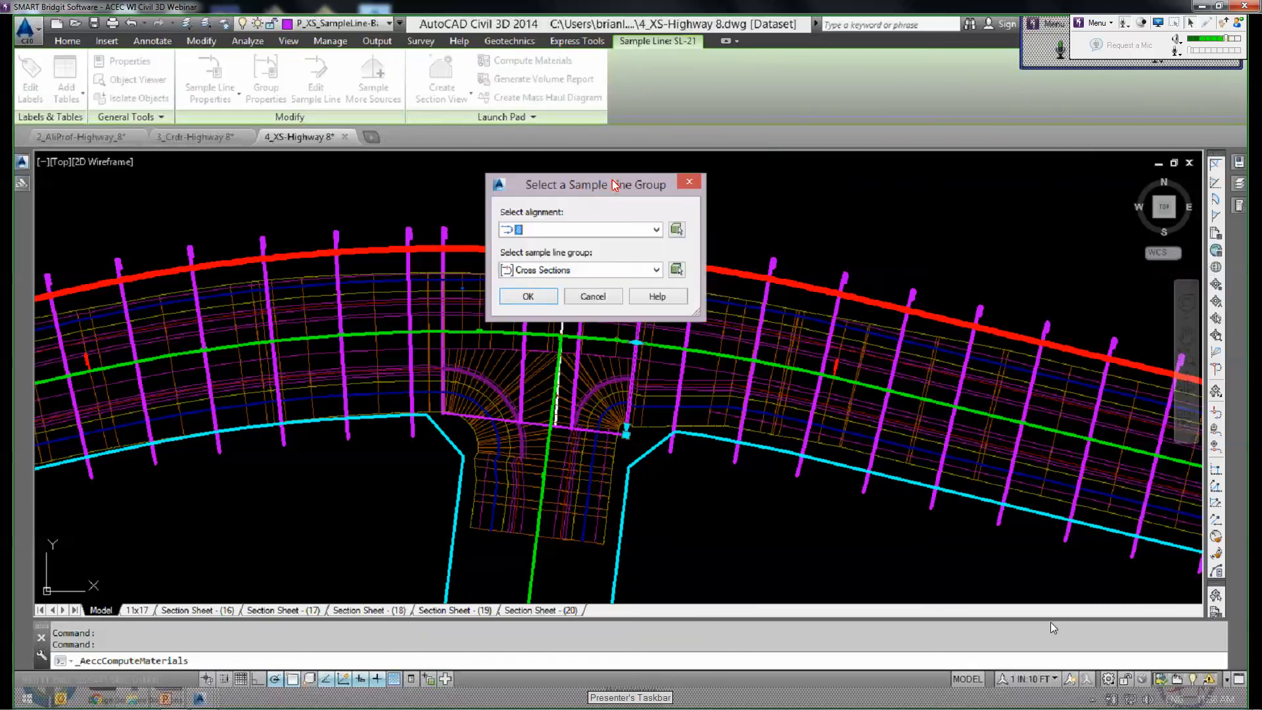
left_click_drag(613, 183, 624, 177)
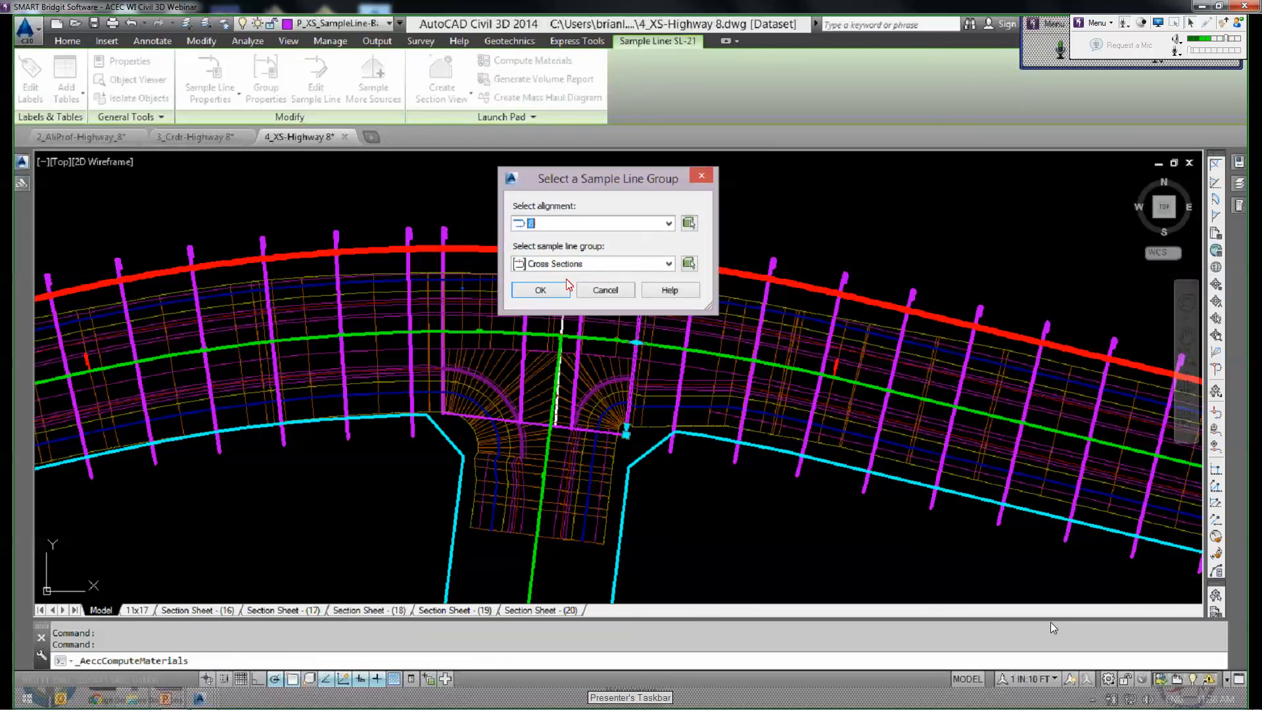
left_click(568, 266)
left_click(567, 291)
key("Return")
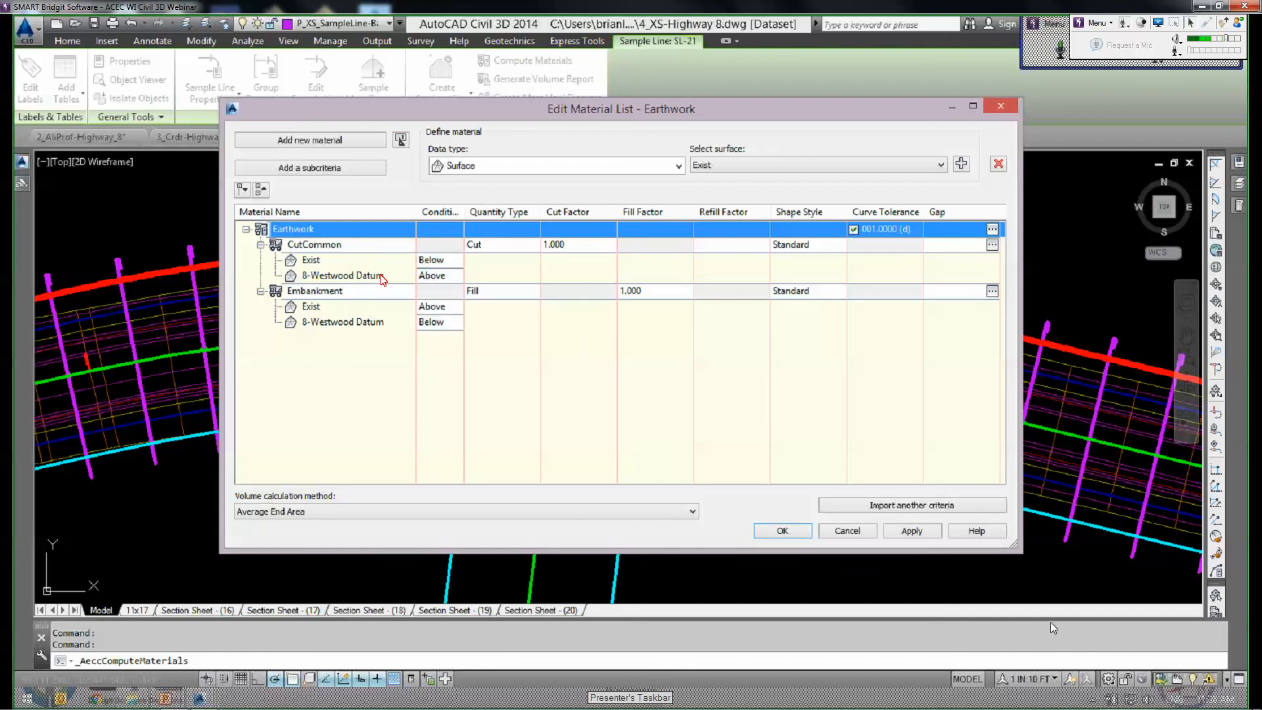
Add a new material named Asphalt to the Earthwork material list.
left_click(327, 141)
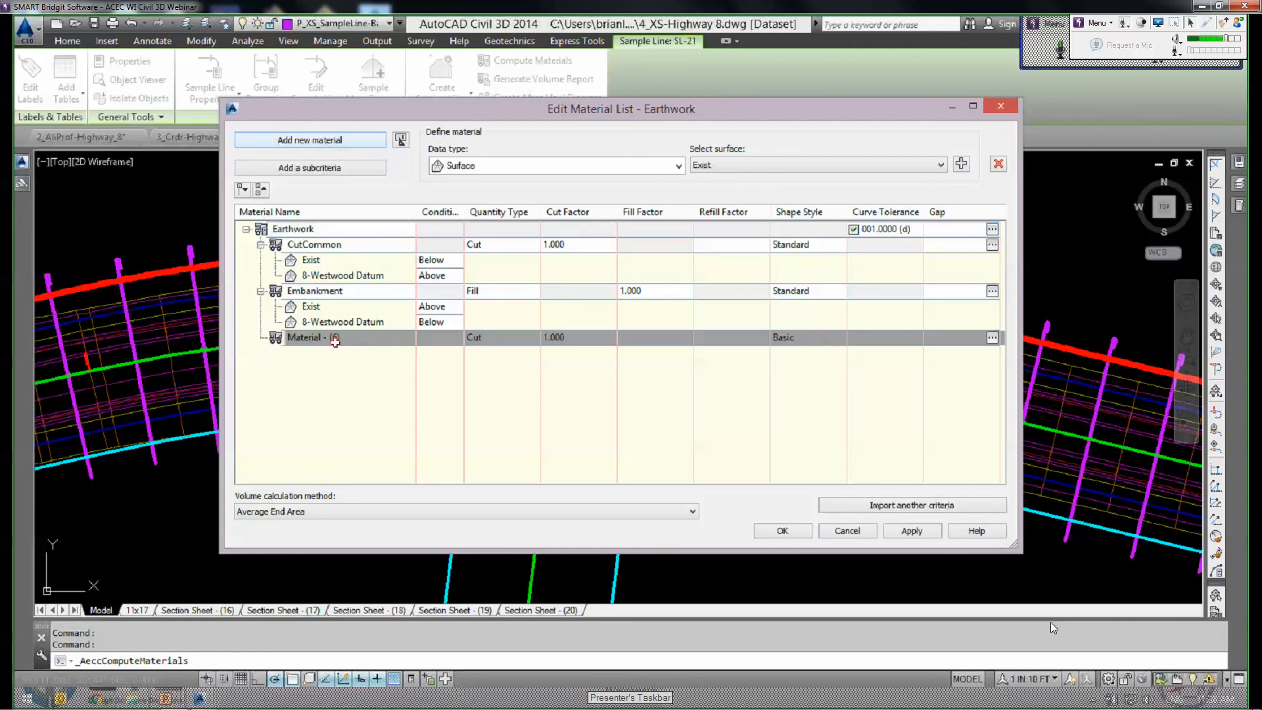
left_click(336, 338)
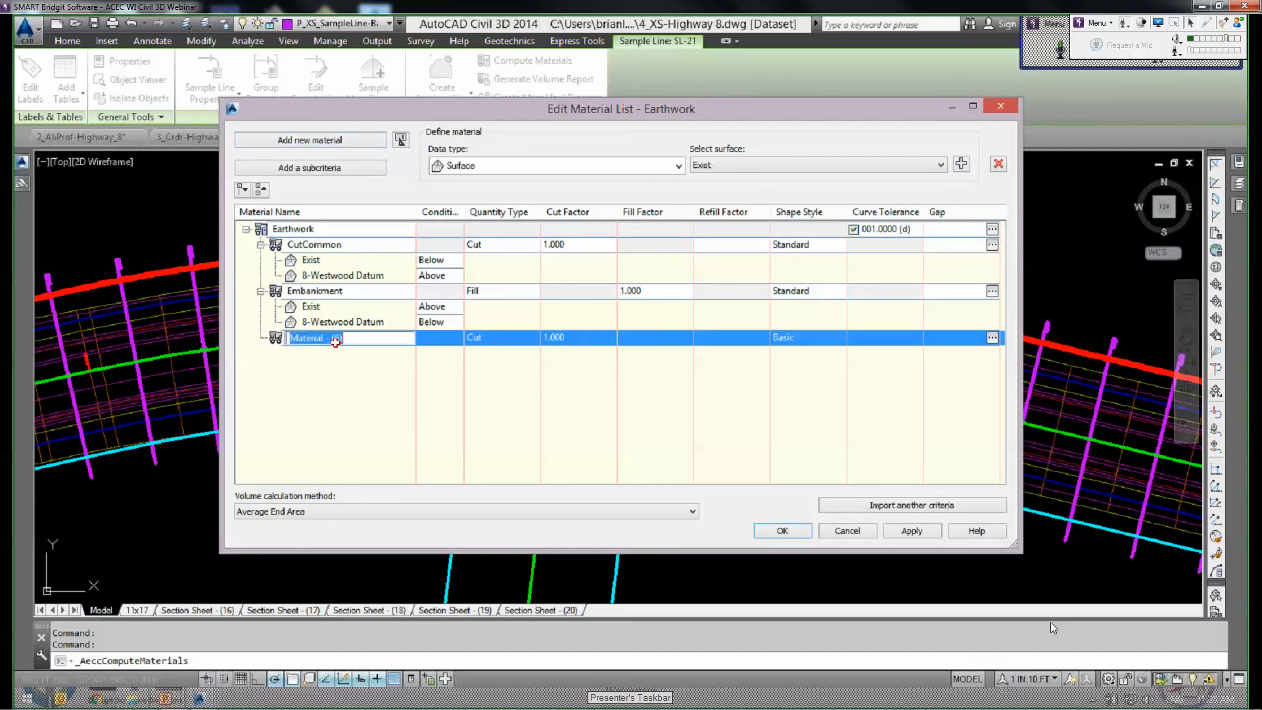
type("Asphalt")
left_click(376, 393)
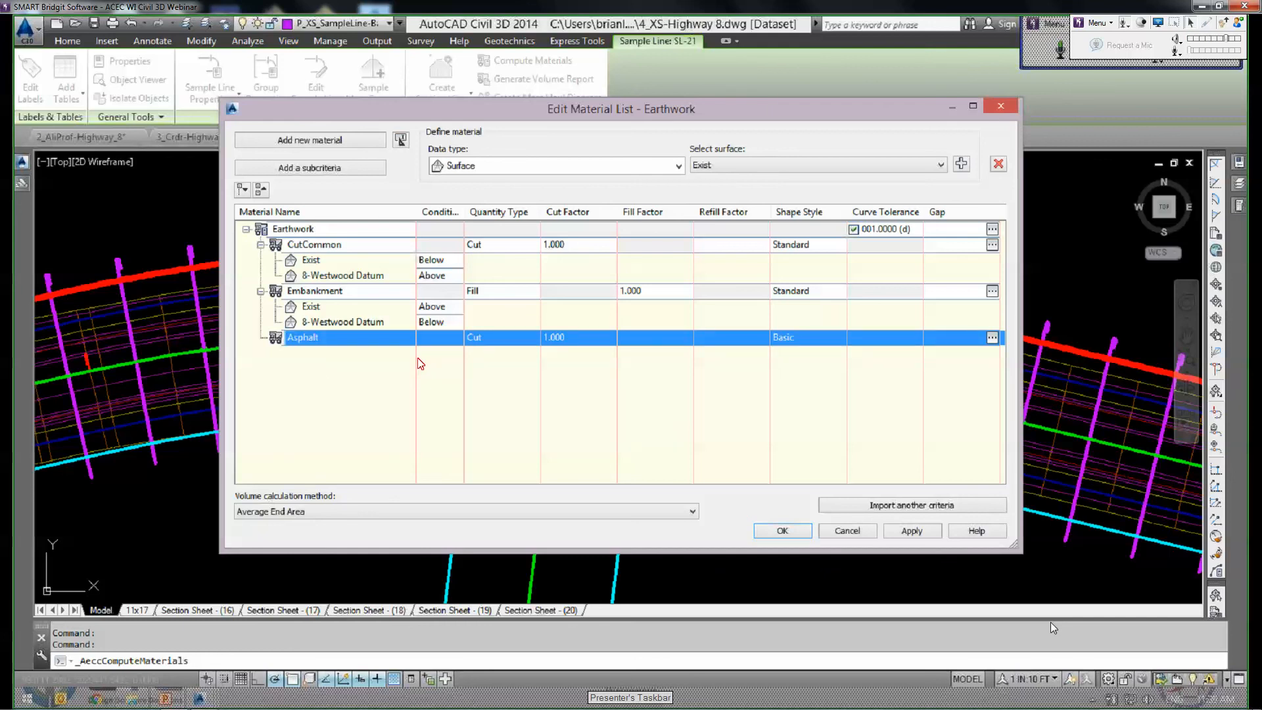
Set the material data type to Corridor Shape and try to add the 8-Westwood Pave1 shape to the Asphalt material.
left_click(505, 172)
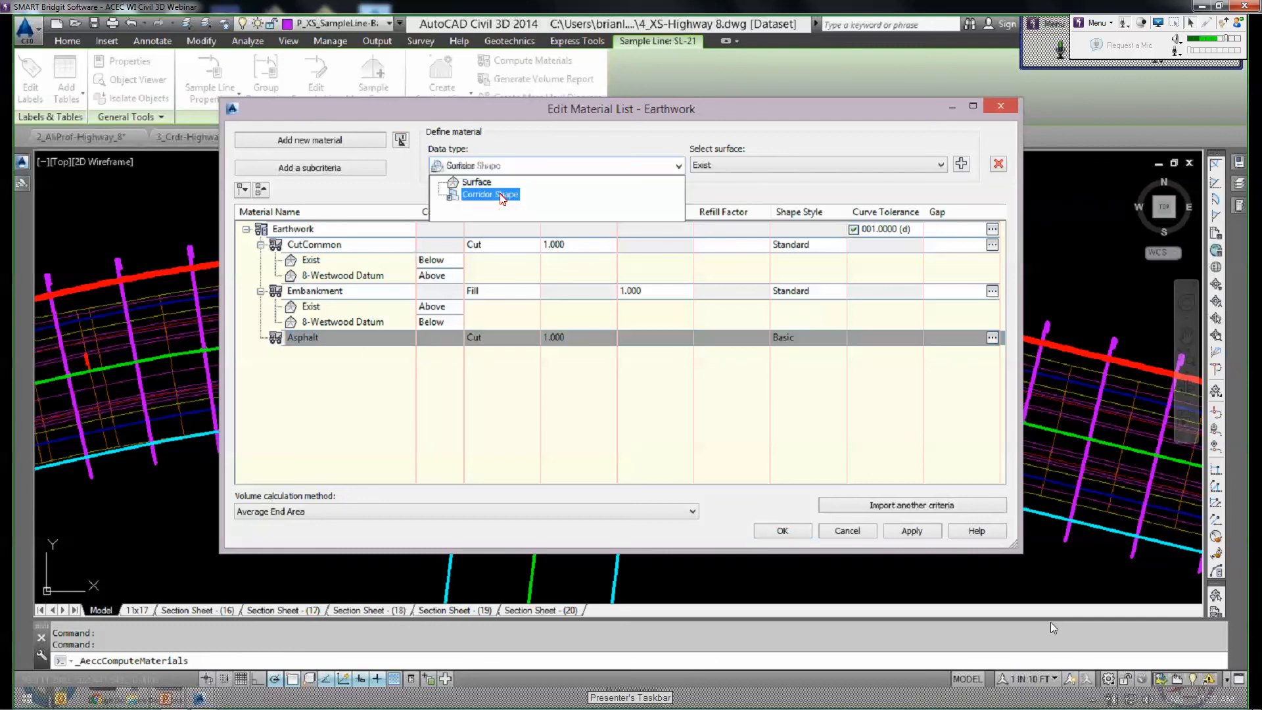
left_click(503, 196)
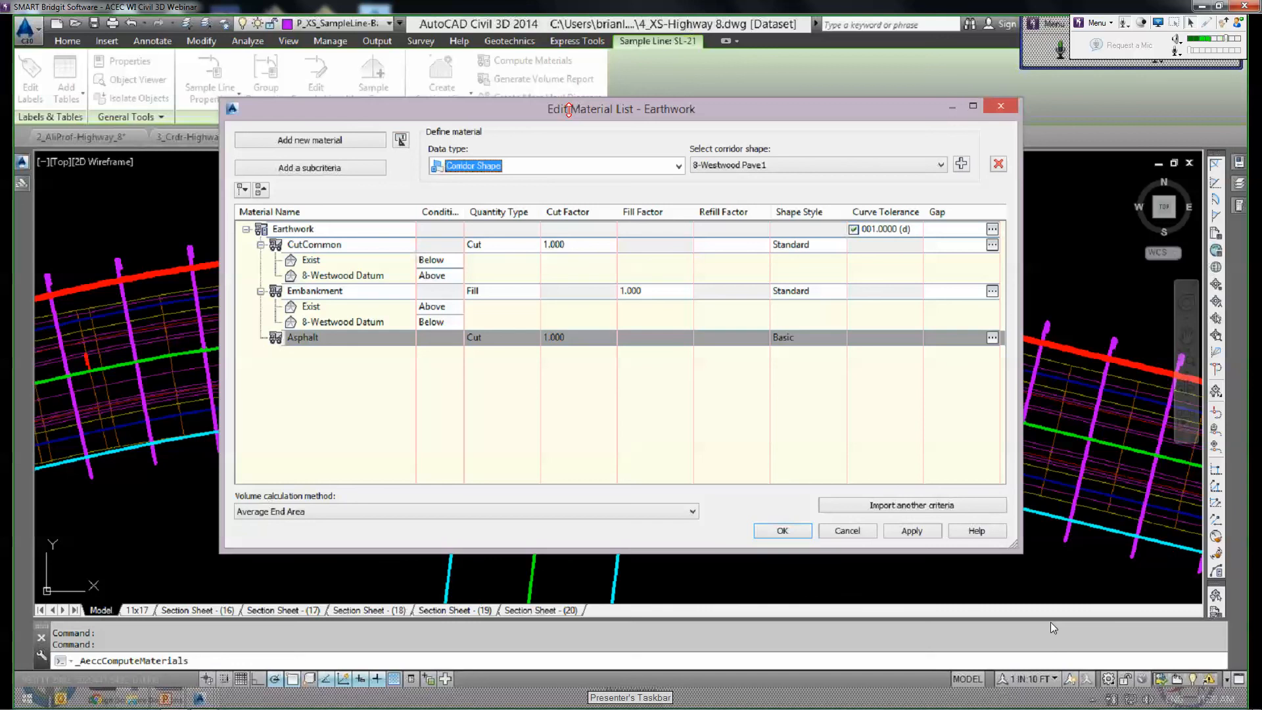
left_click_drag(600, 112, 543, 120)
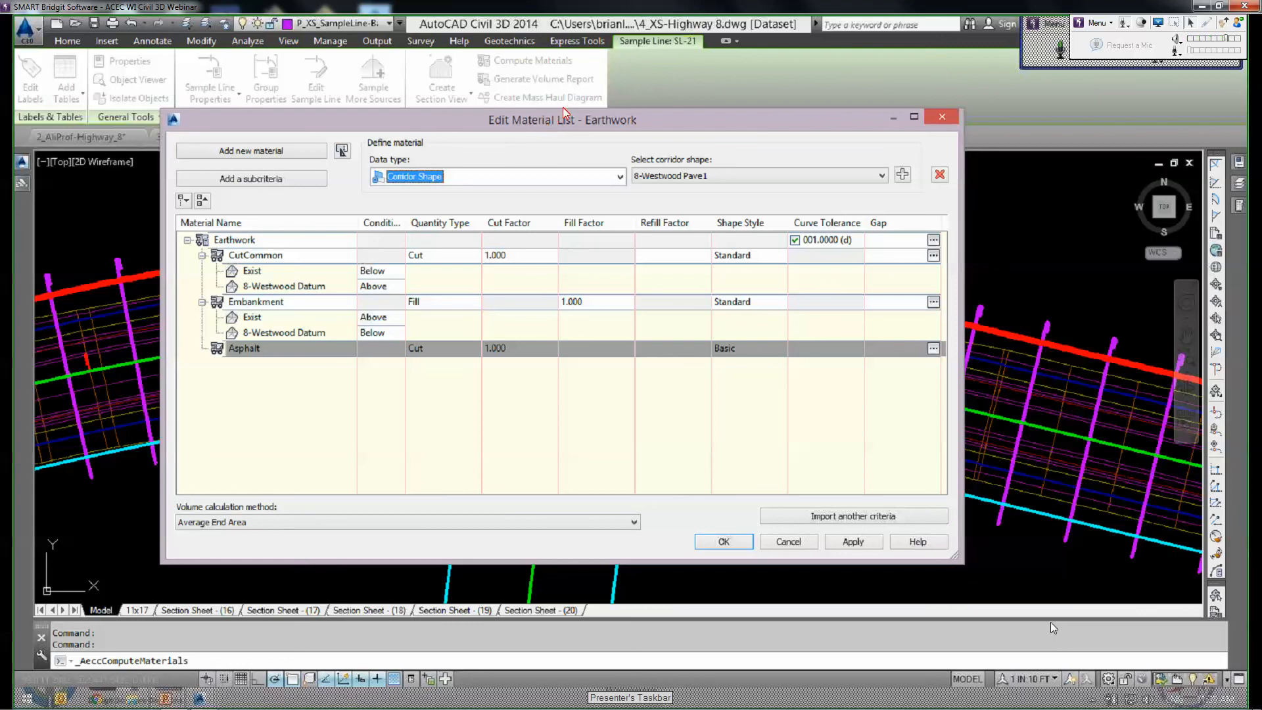
left_click_drag(564, 109, 587, 98)
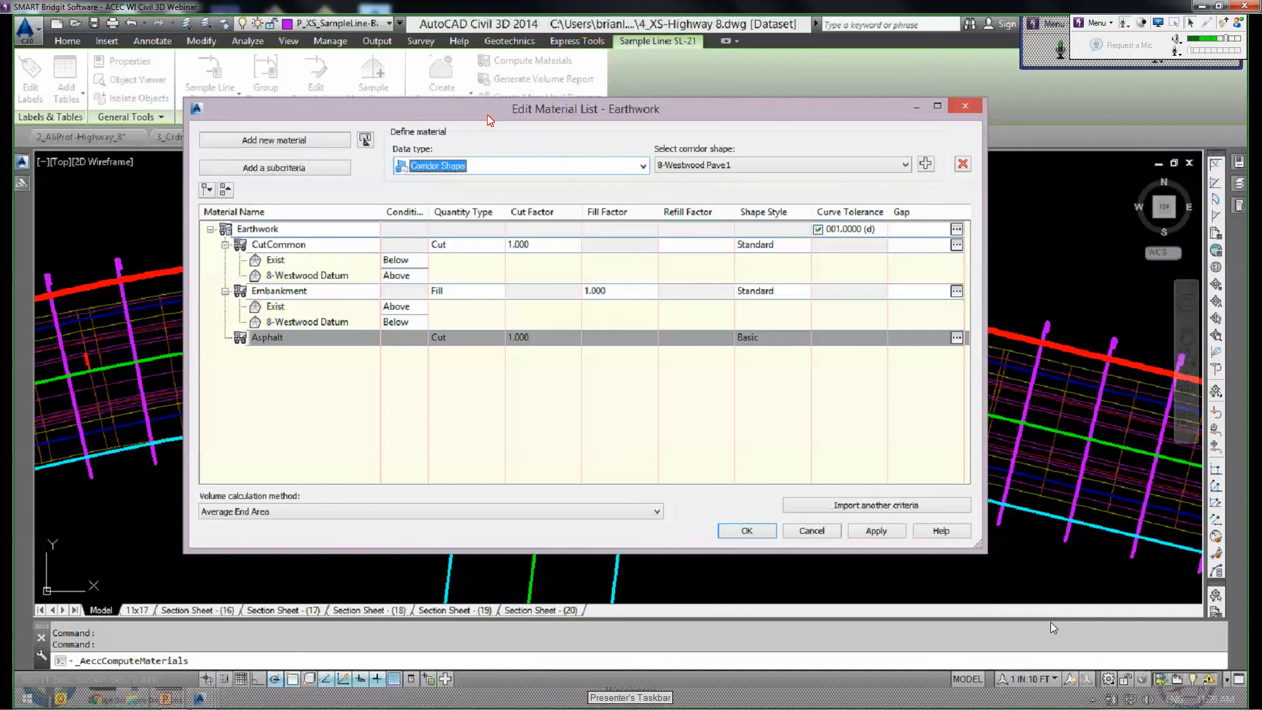
left_click_drag(487, 120, 649, 127)
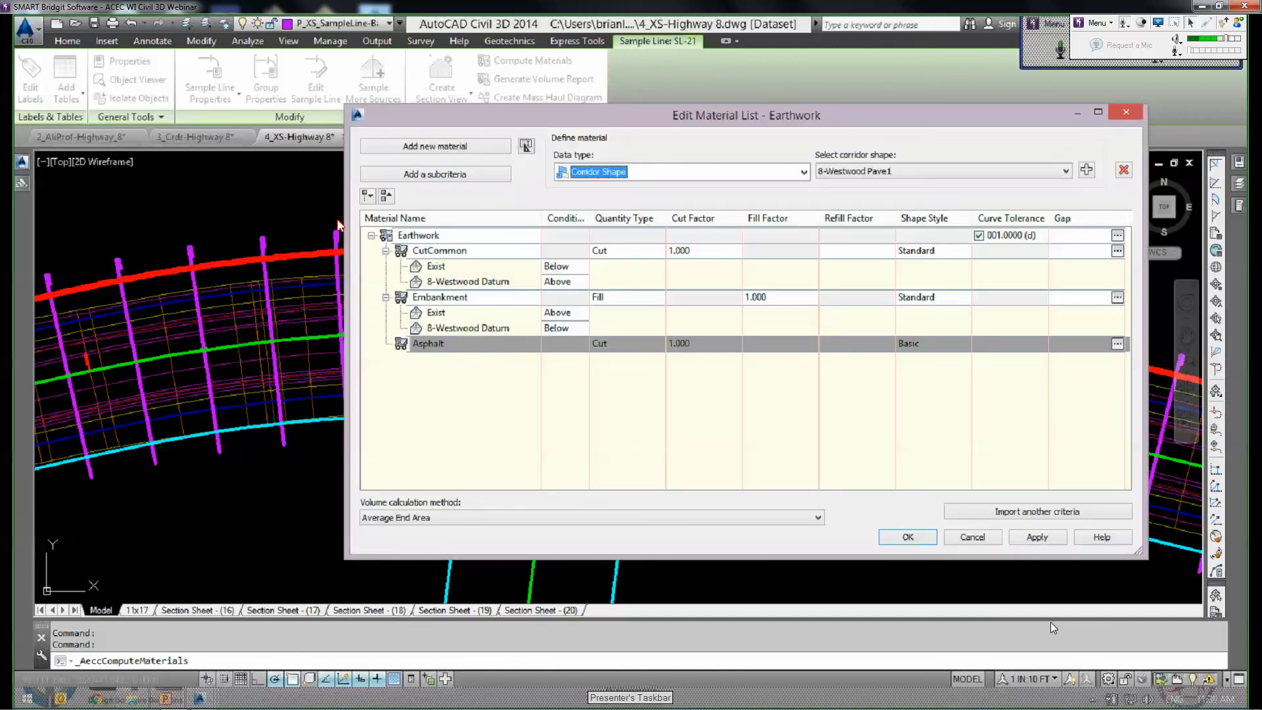
left_click_drag(743, 120, 528, 92)
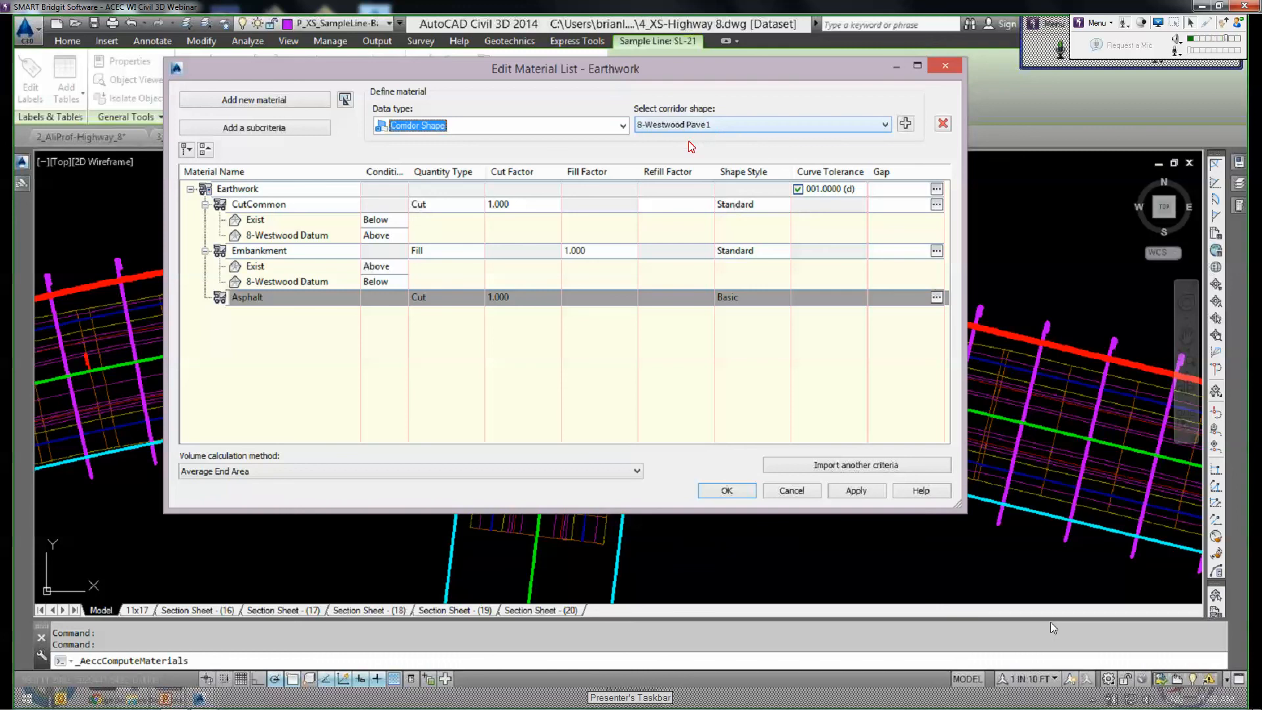
left_click(660, 125)
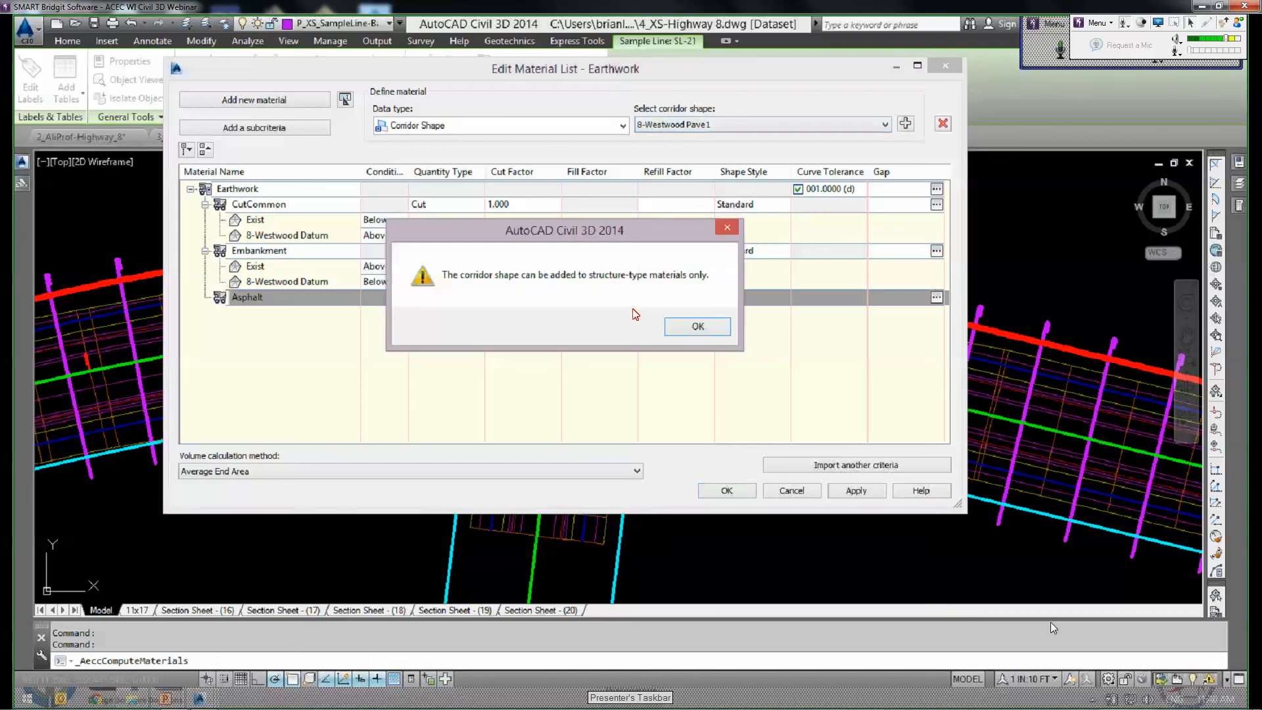
left_click(697, 332)
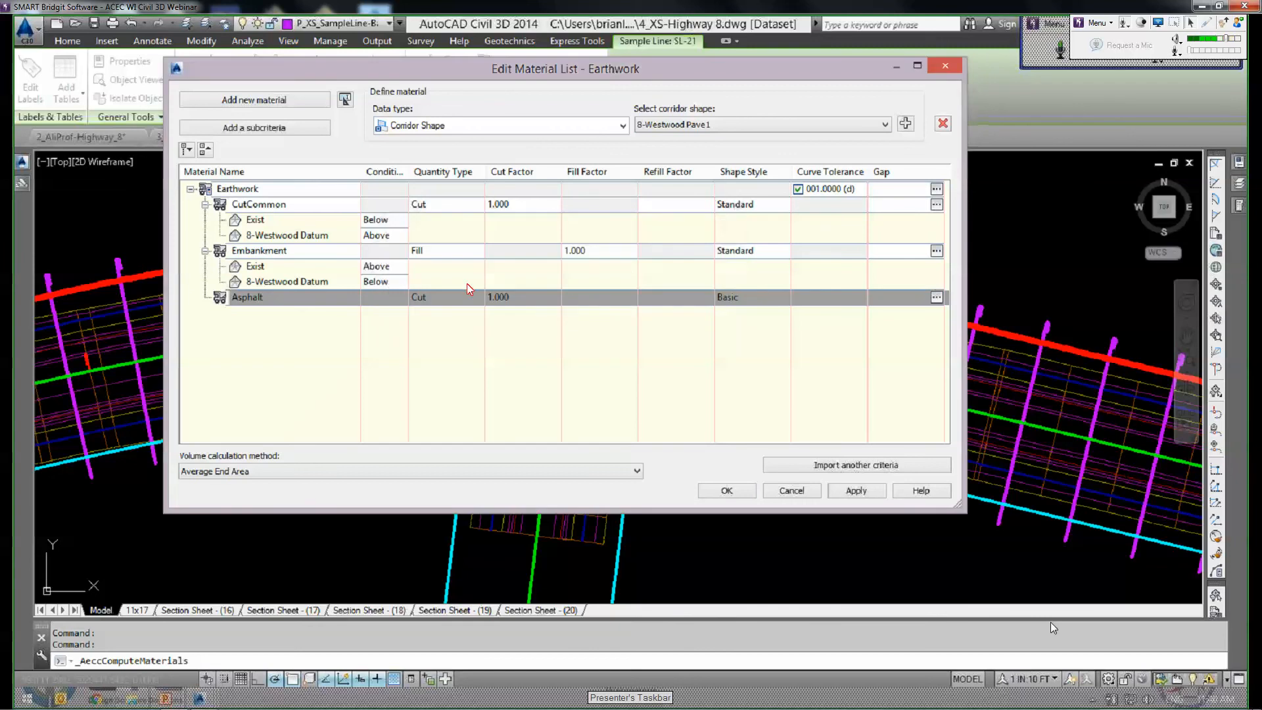
Change the Asphalt material's quantity type to Structures and add the 8-Westwood Pave1 corridor shape to it.
left_click(425, 295)
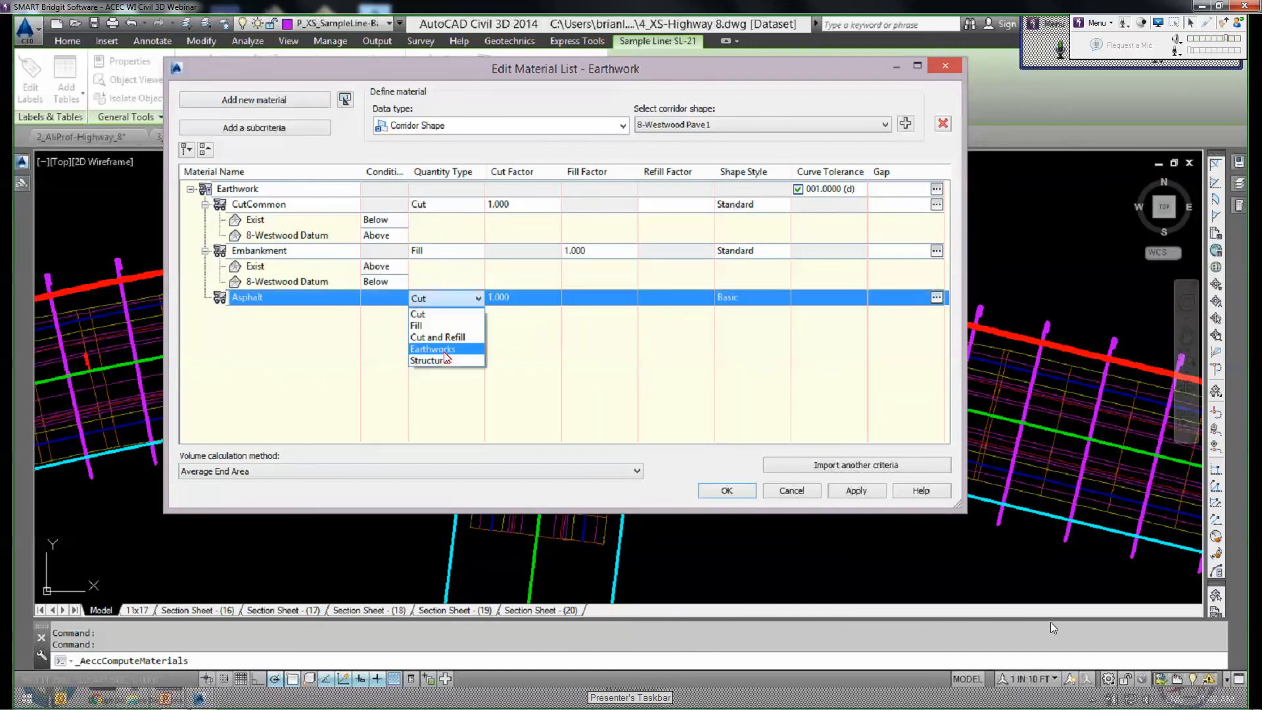
left_click(448, 298)
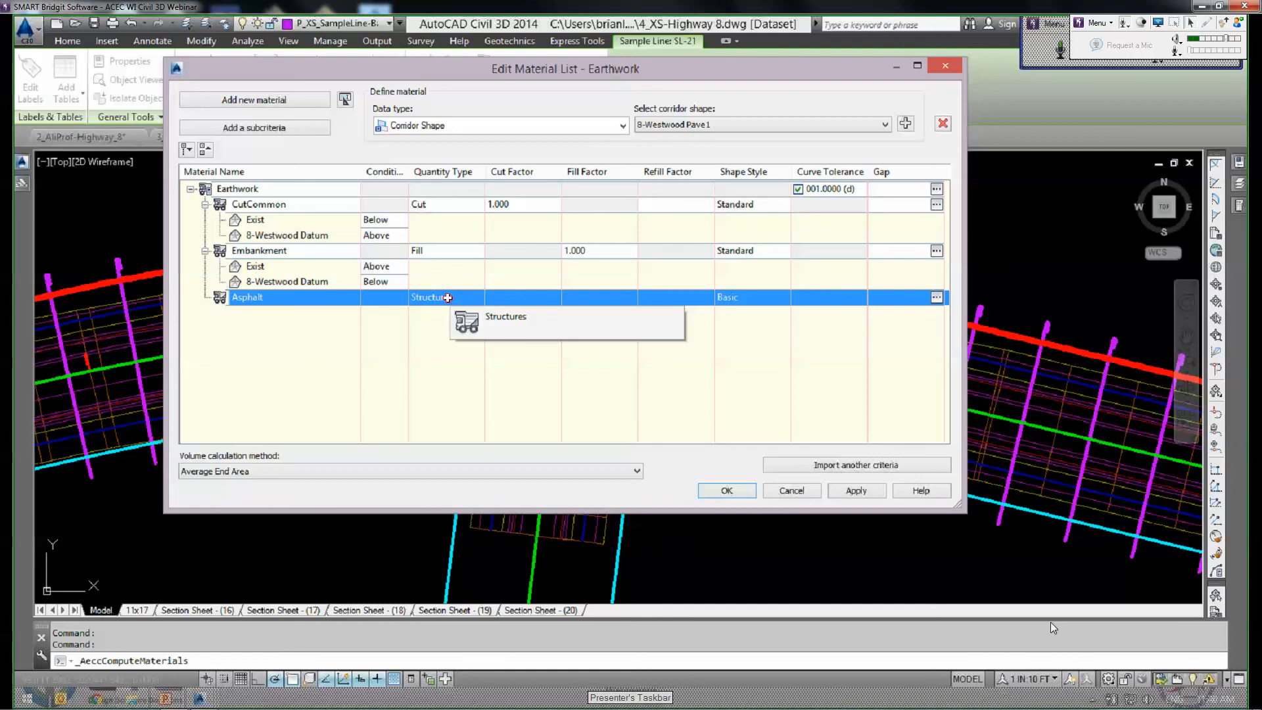
key("ctrl")
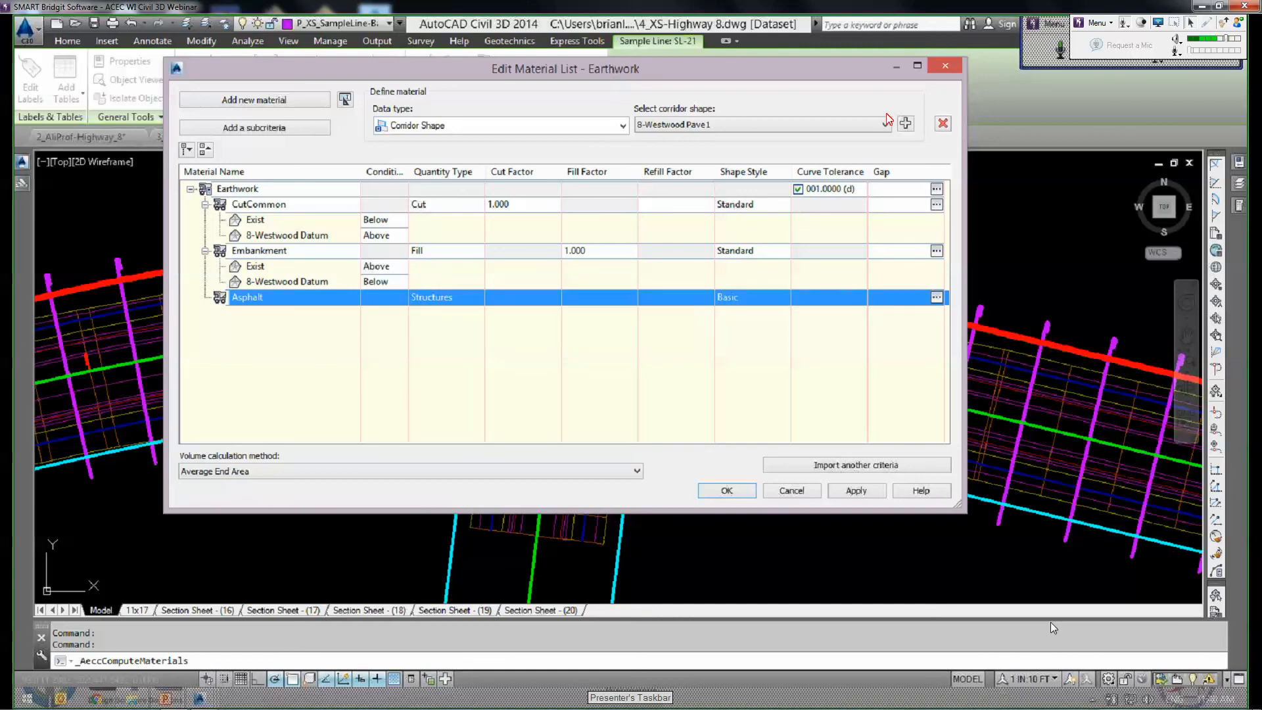
left_click(906, 123)
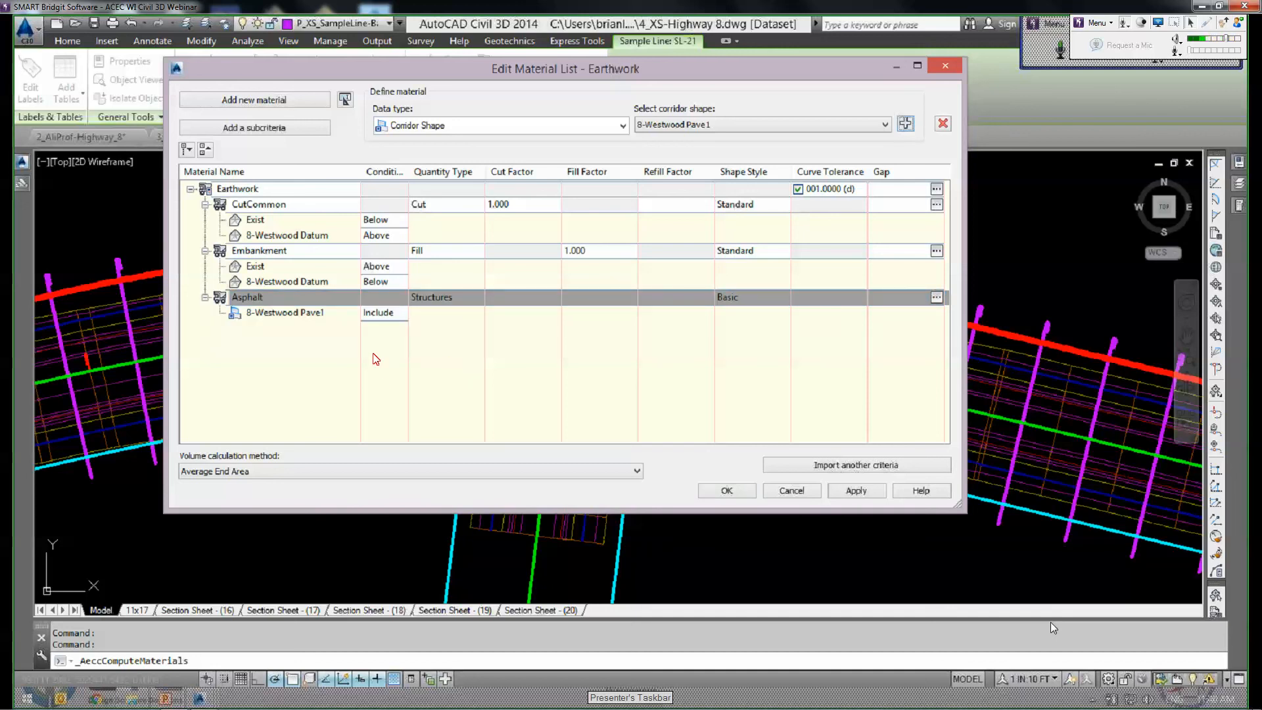
left_click(706, 128)
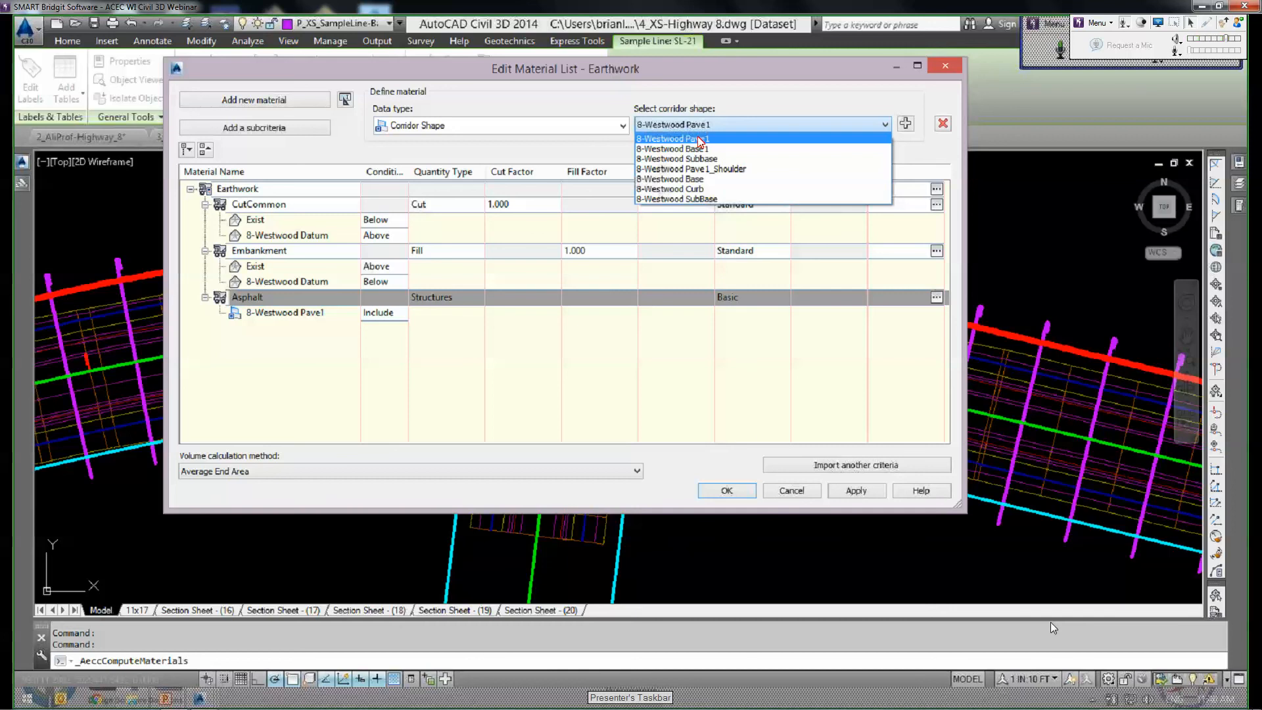
left_click(761, 79)
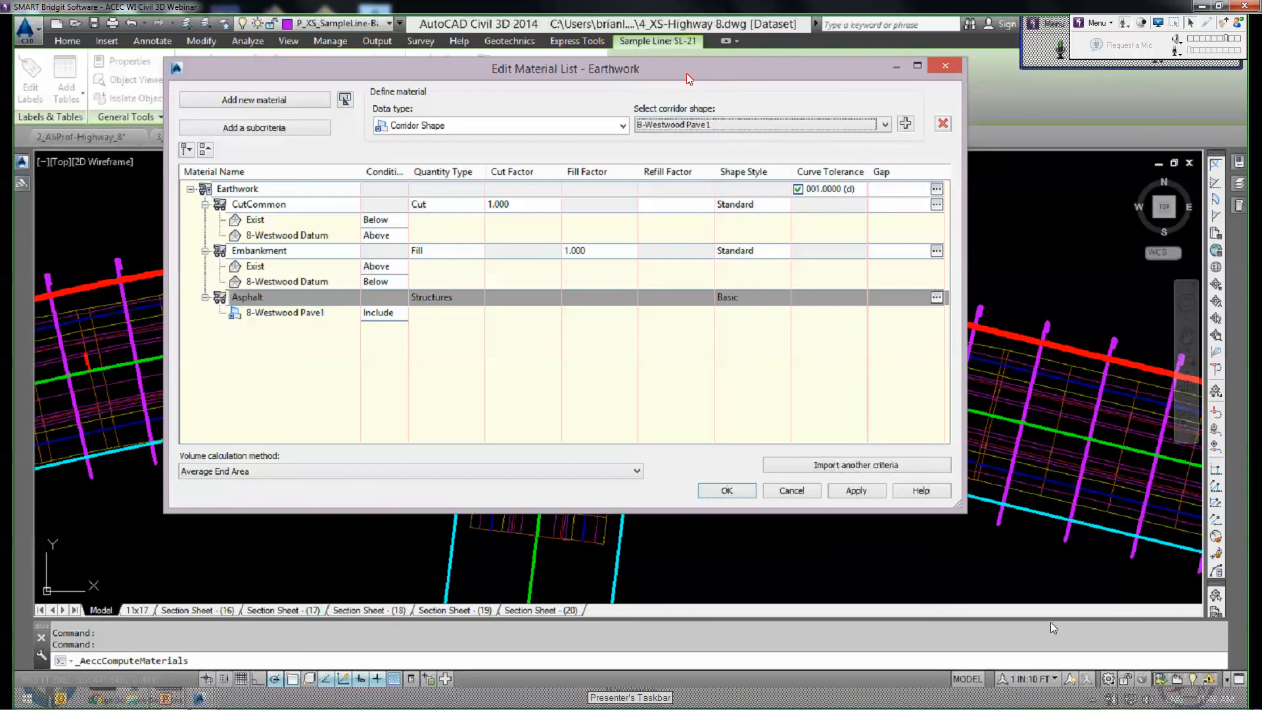
Add a Base material with quantity type Structures, containing the 8-Westwood Base1 and 8-Westwood Base corridor shapes.
left_click_drag(687, 74, 684, 99)
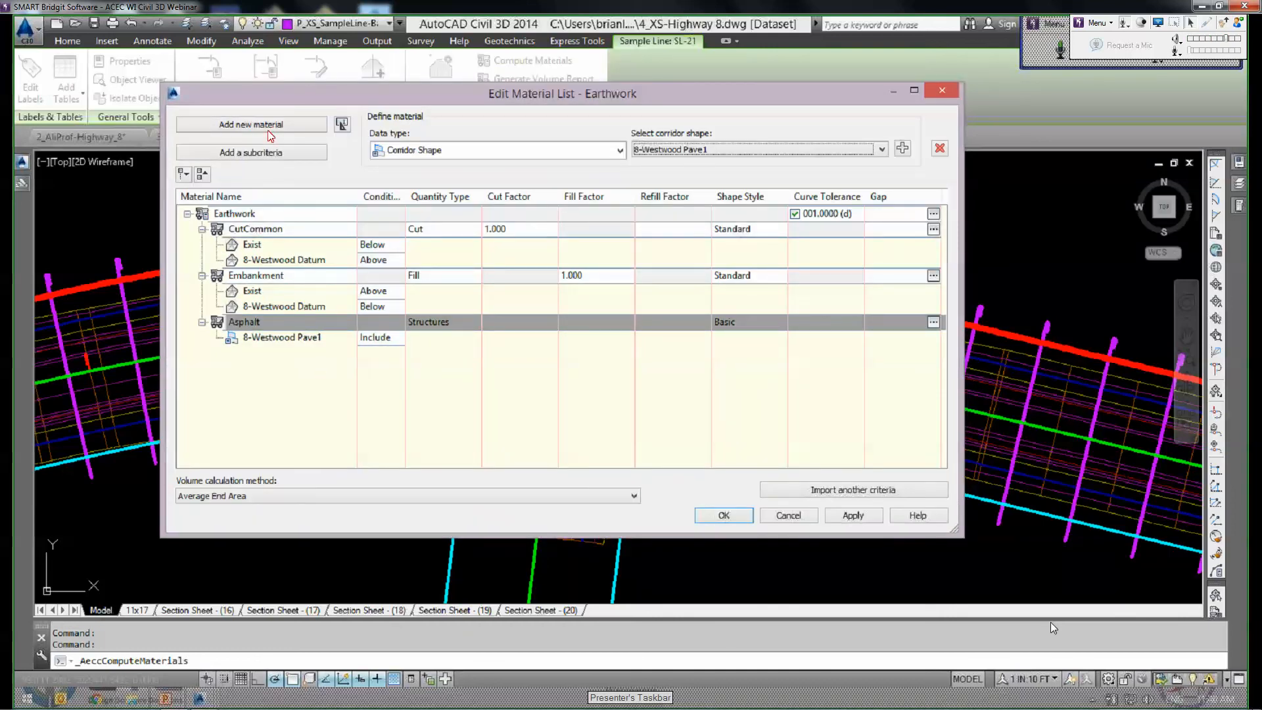
left_click(251, 125)
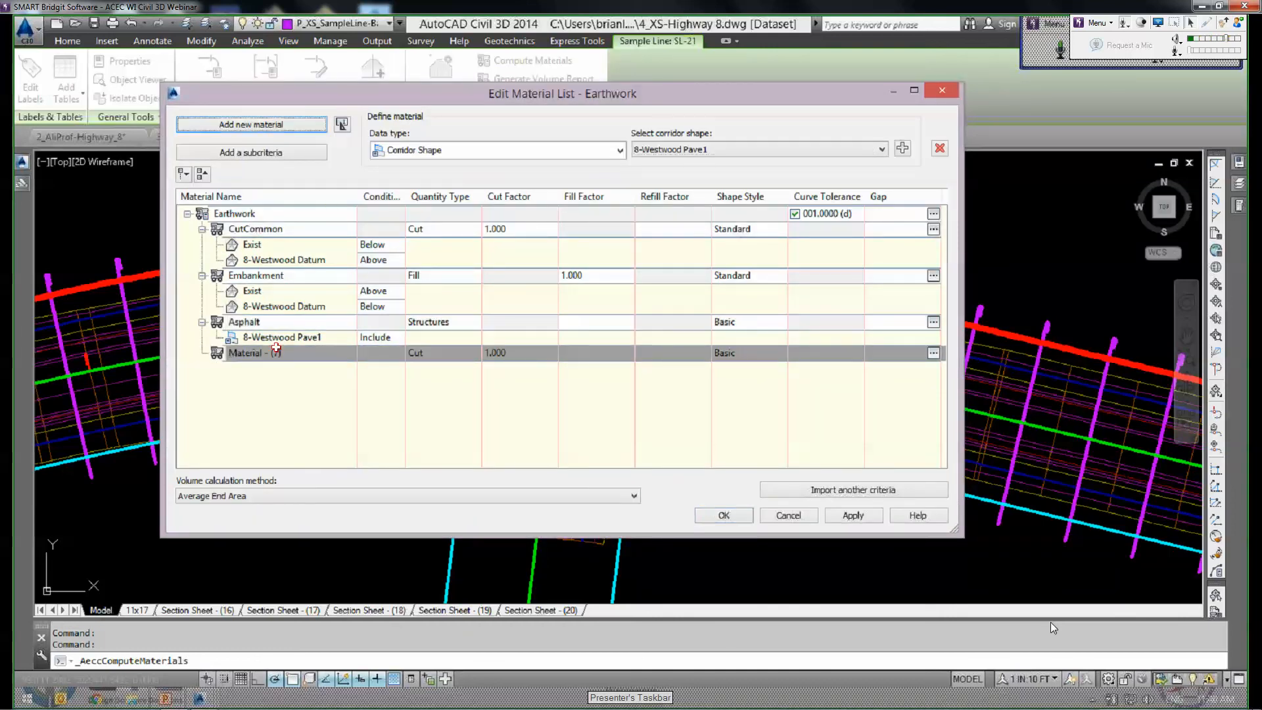
left_click(276, 349)
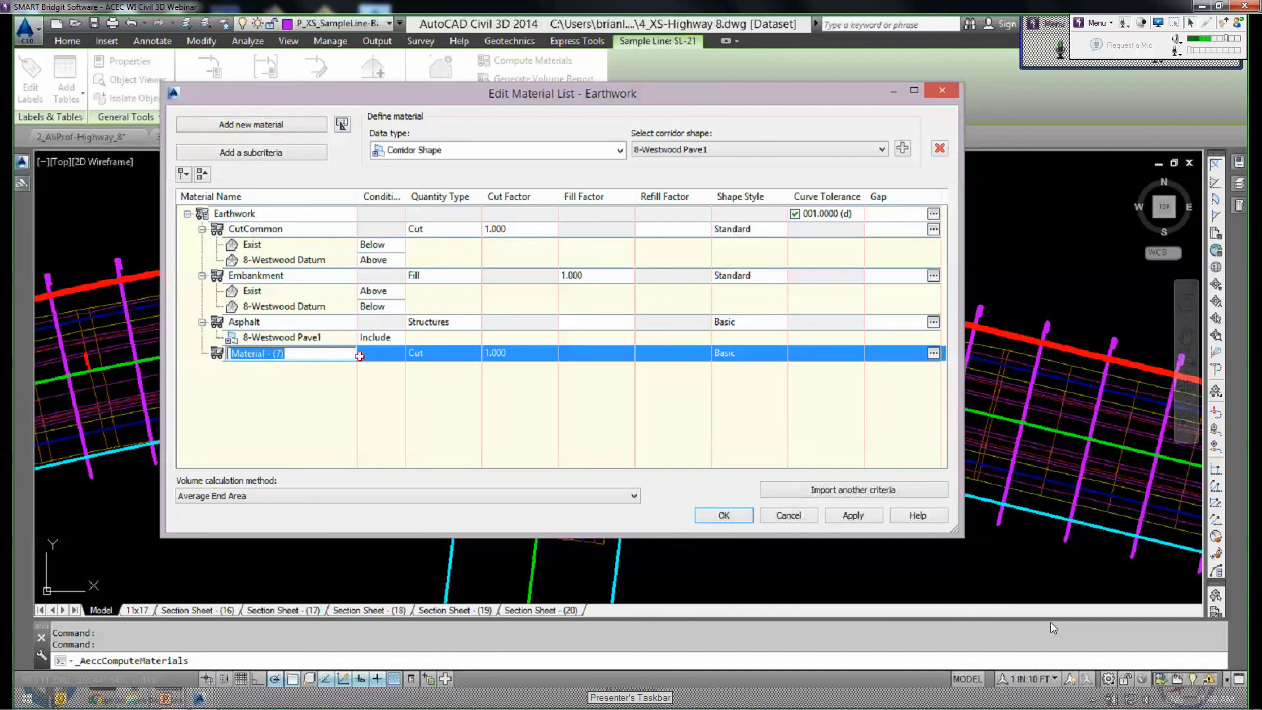
type("Base")
left_click(731, 150)
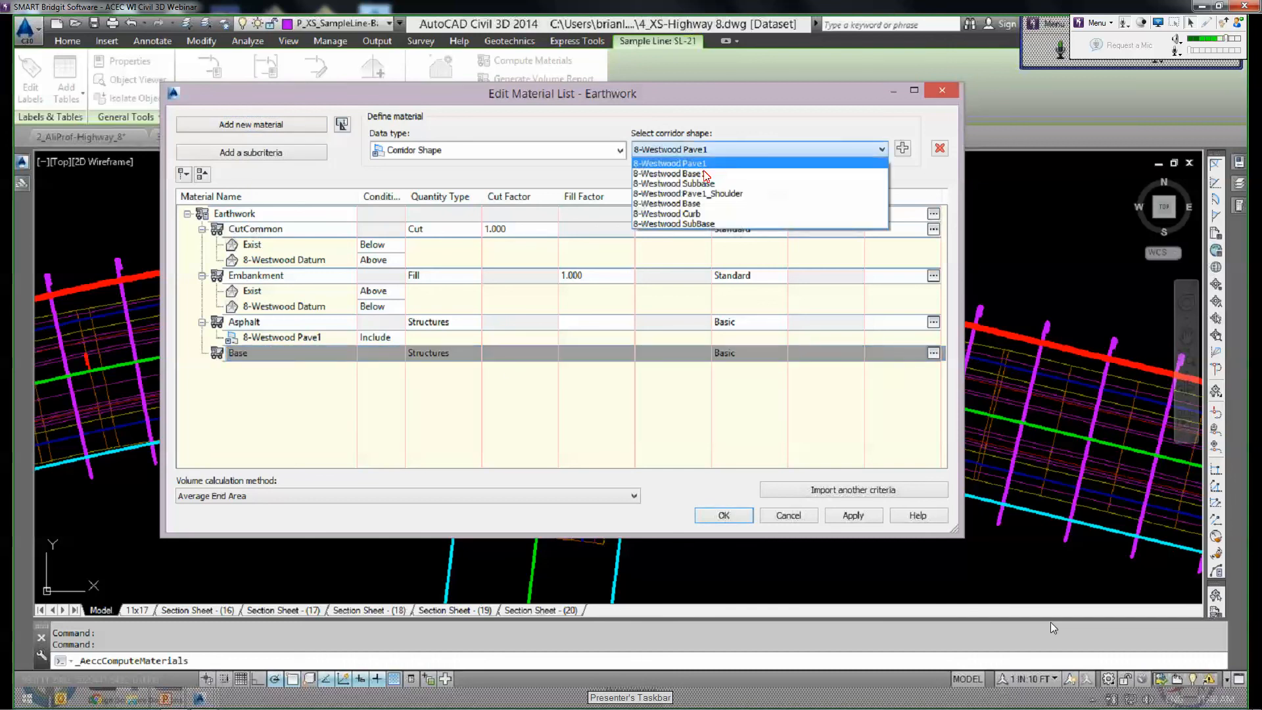
left_click(838, 175)
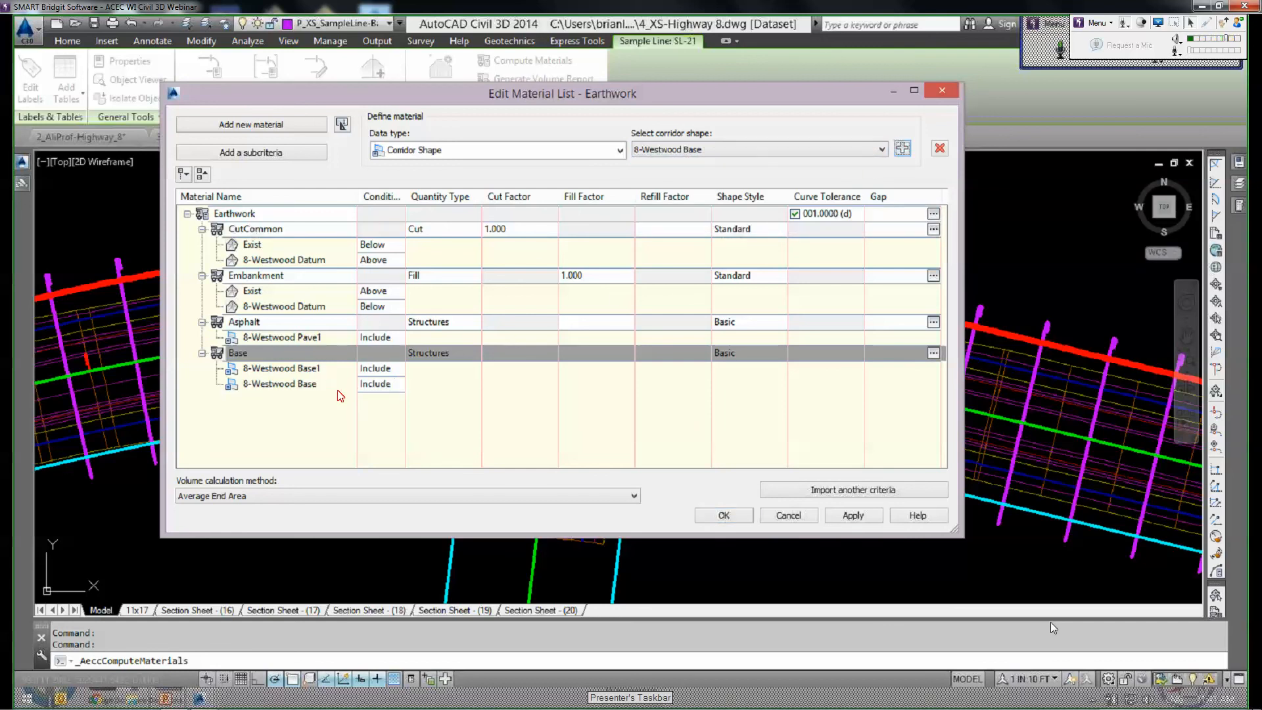
Add a new material named Subbase with its quantity type set to Structures.
left_click(283, 124)
left_click(260, 398)
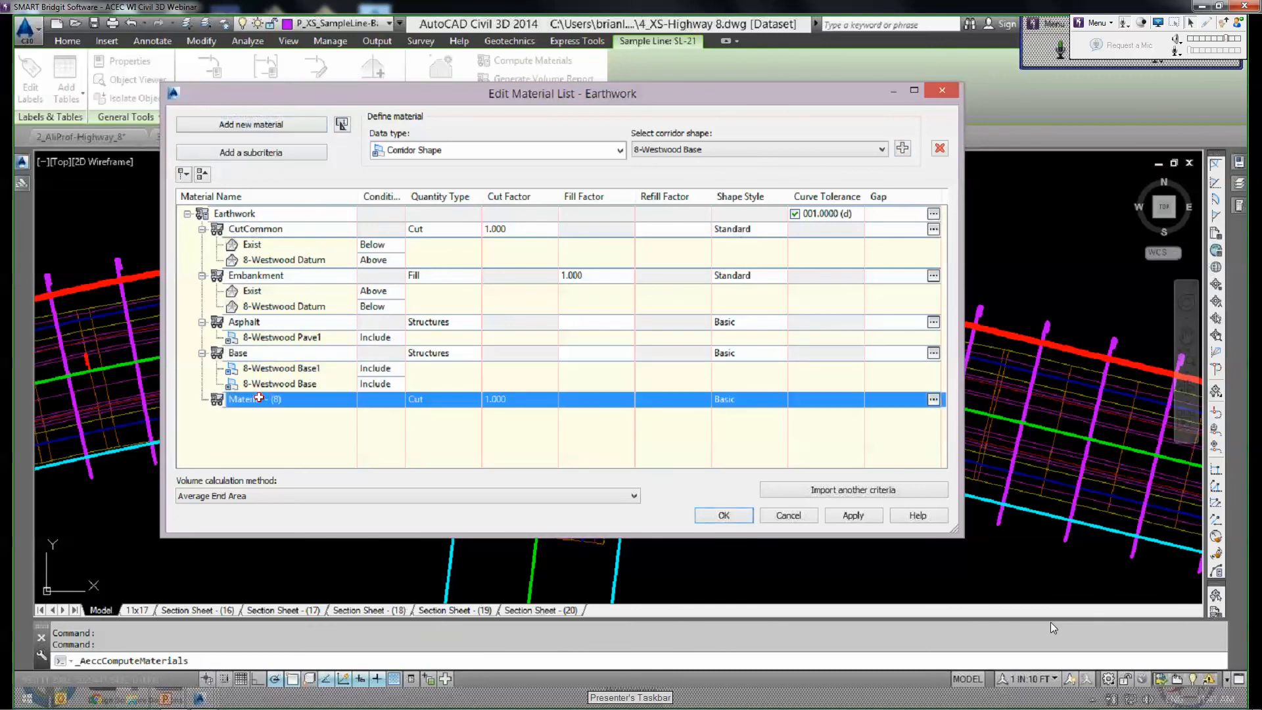
left_click(259, 399)
type("Subbase")
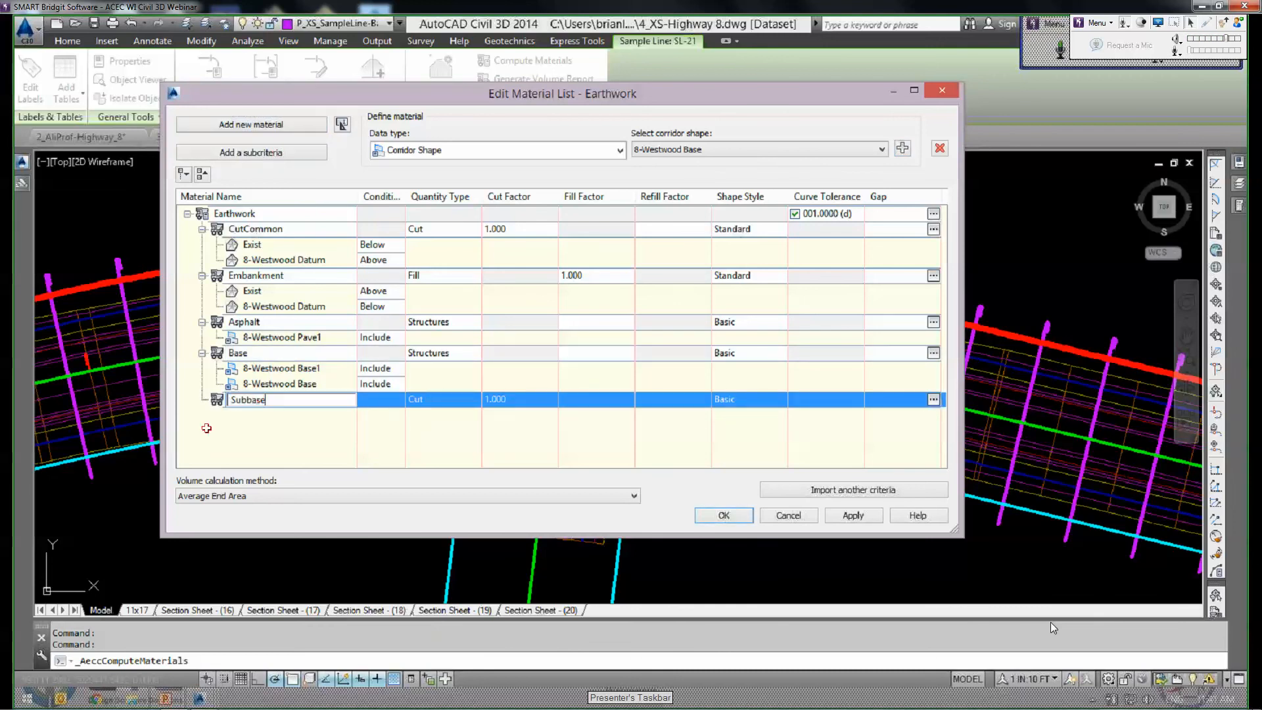
left_click(439, 395)
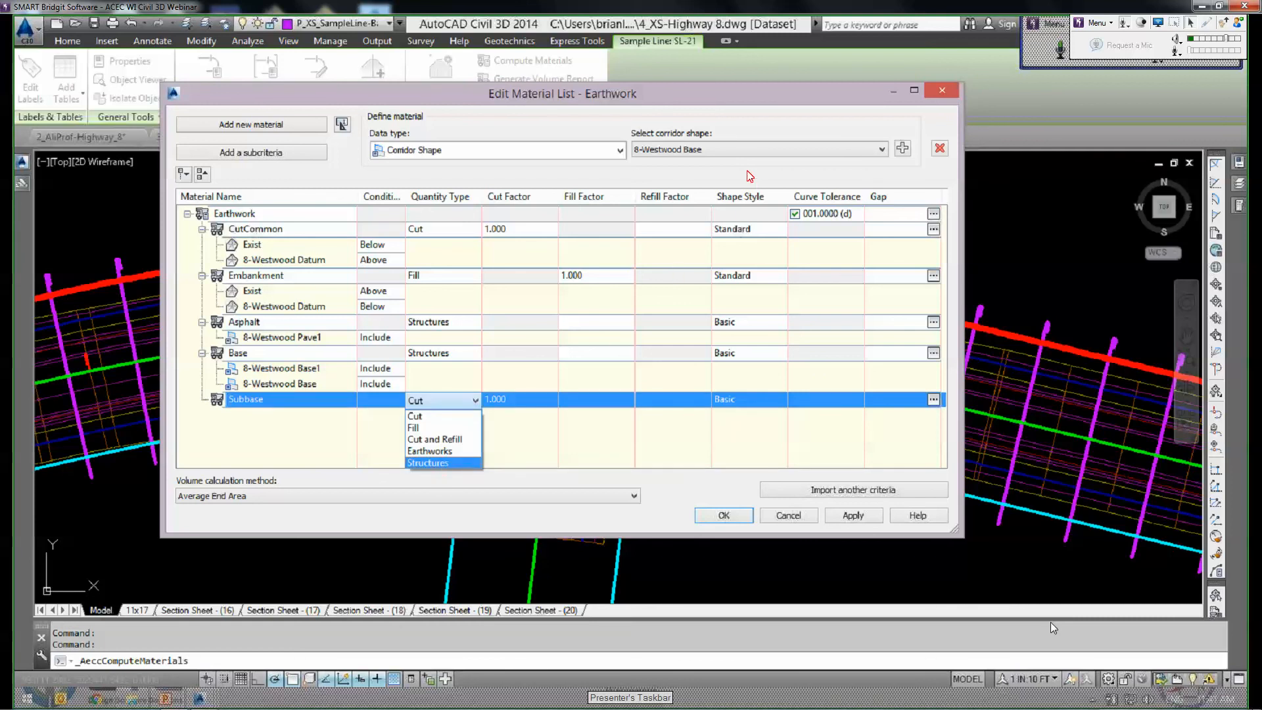
Add the 8-Westwood SubBase and 8-Westwood Subbase corridor shapes to the Subbase material.
left_click(737, 150)
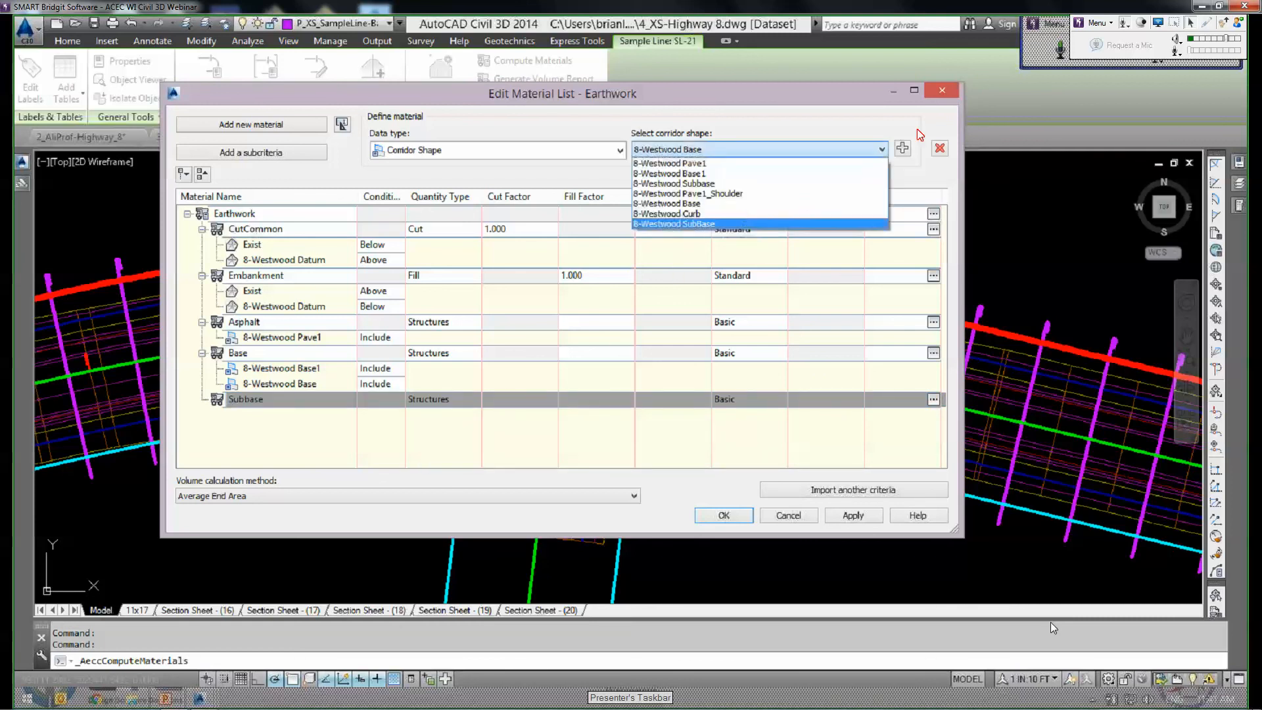
left_click(783, 154)
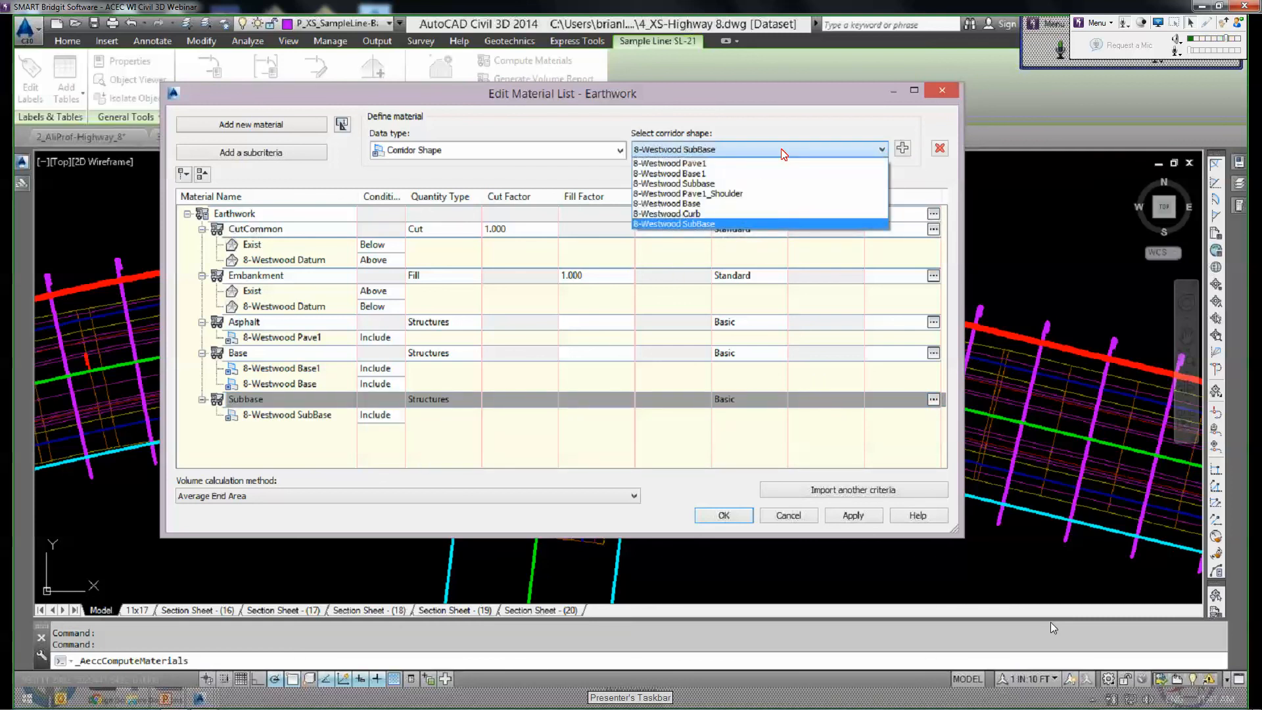
left_click(709, 184)
left_click(903, 148)
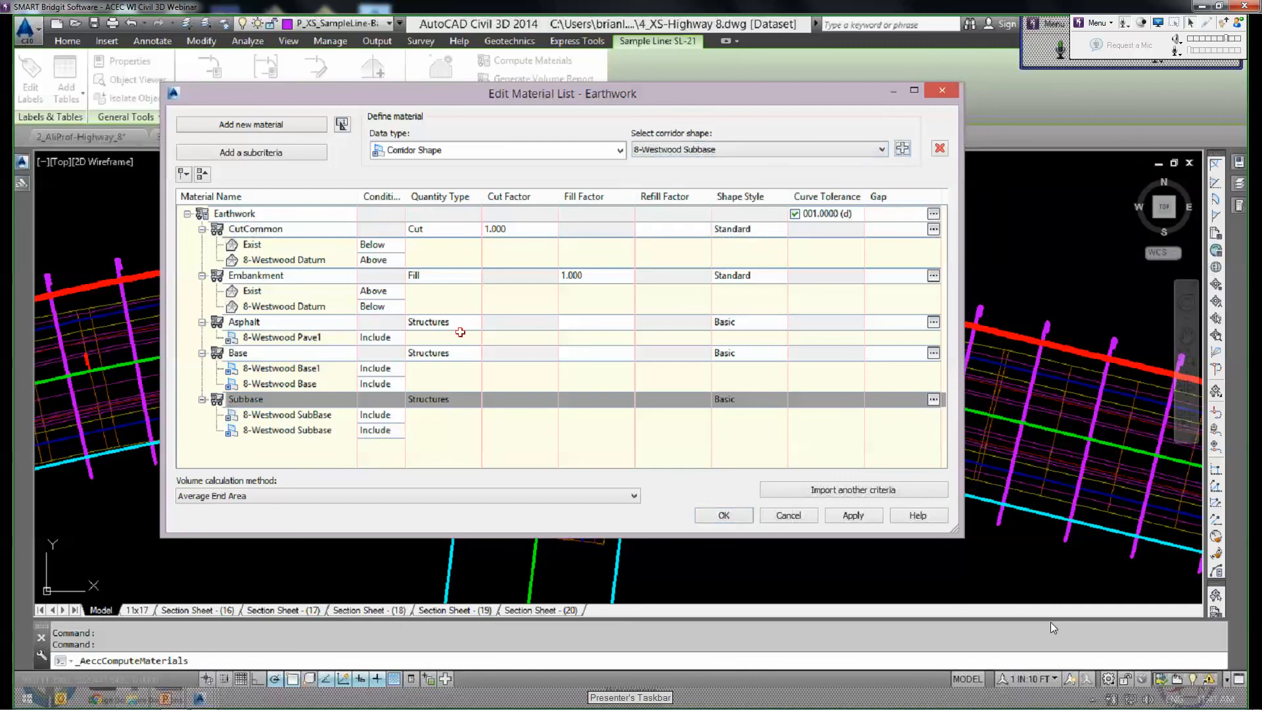
Add the 8-Westwood Pave1_Shoulder corridor shape to the Asphalt material and select the Base material.
left_click(292, 326)
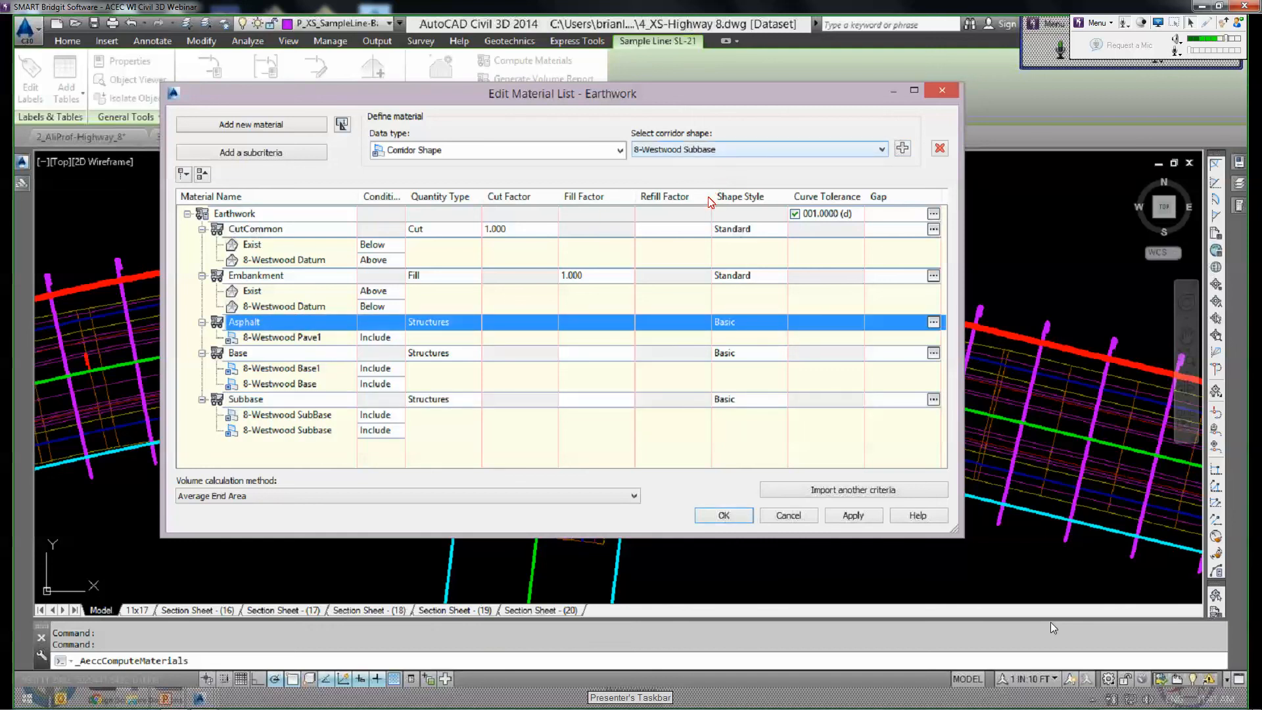
left_click(711, 149)
left_click(705, 159)
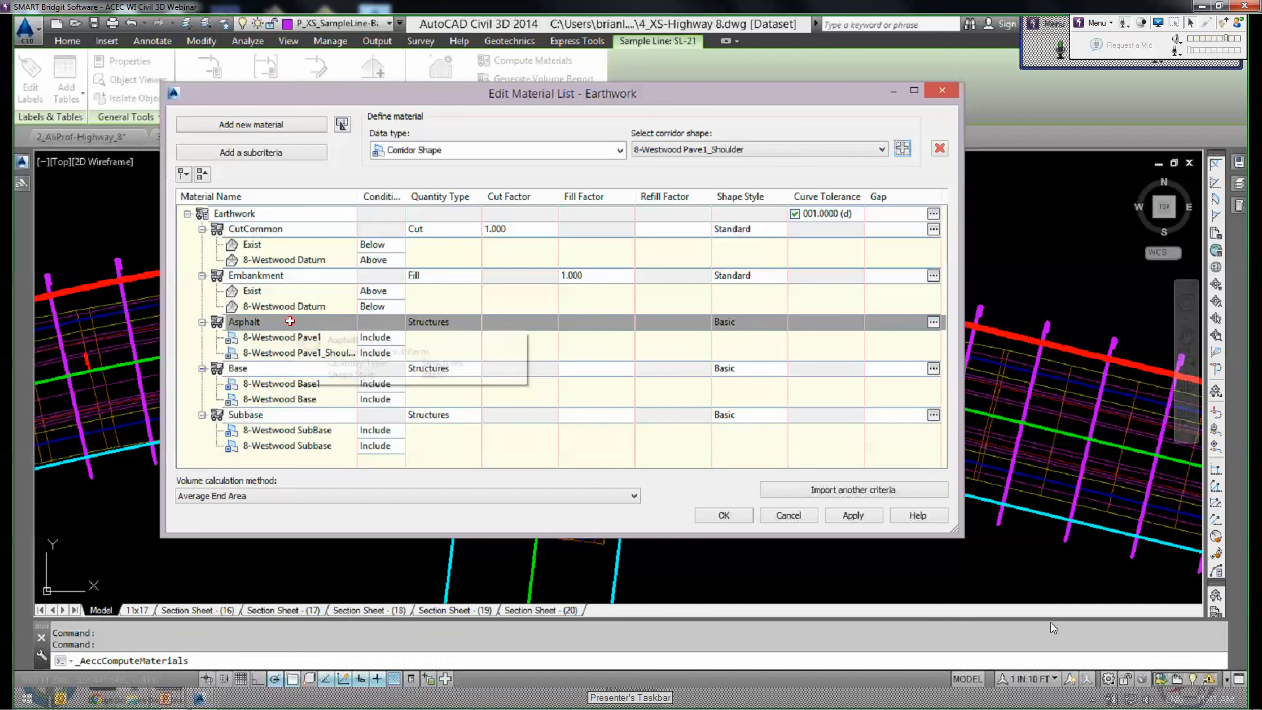
left_click(238, 368)
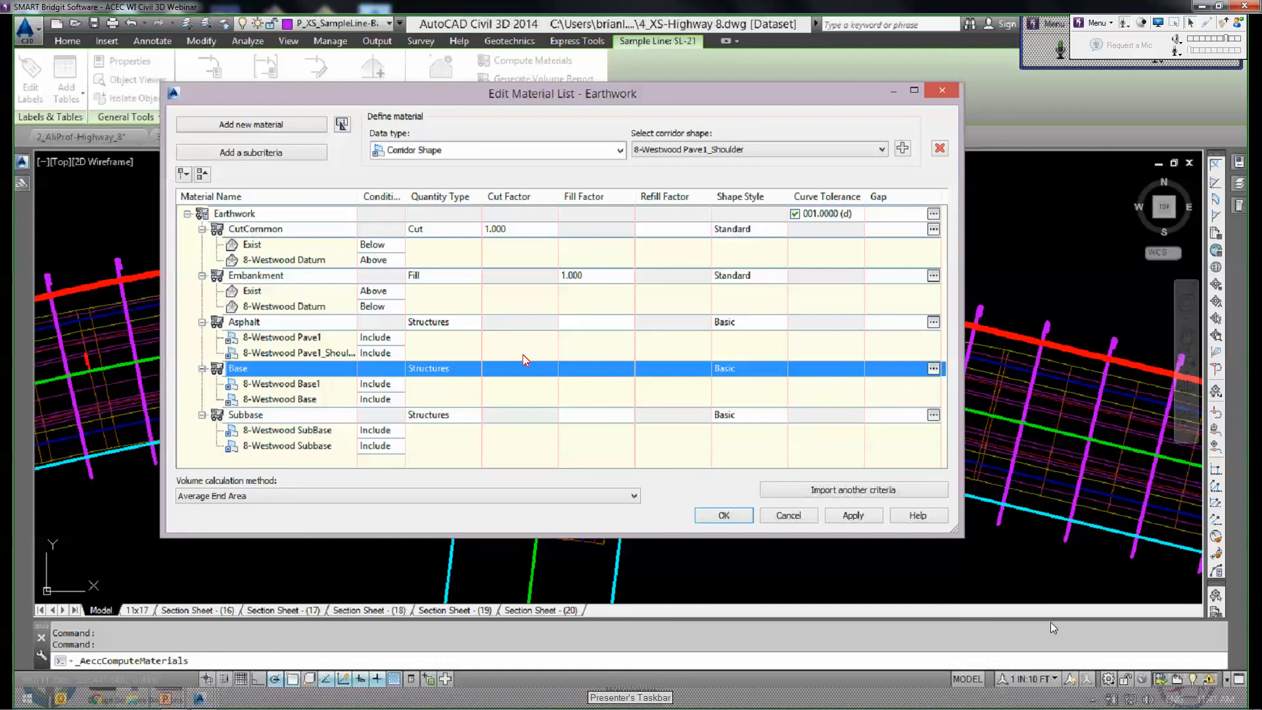
Accept the edited Earthwork material list so its materials are computed, and deselect the sample line.
left_click(722, 519)
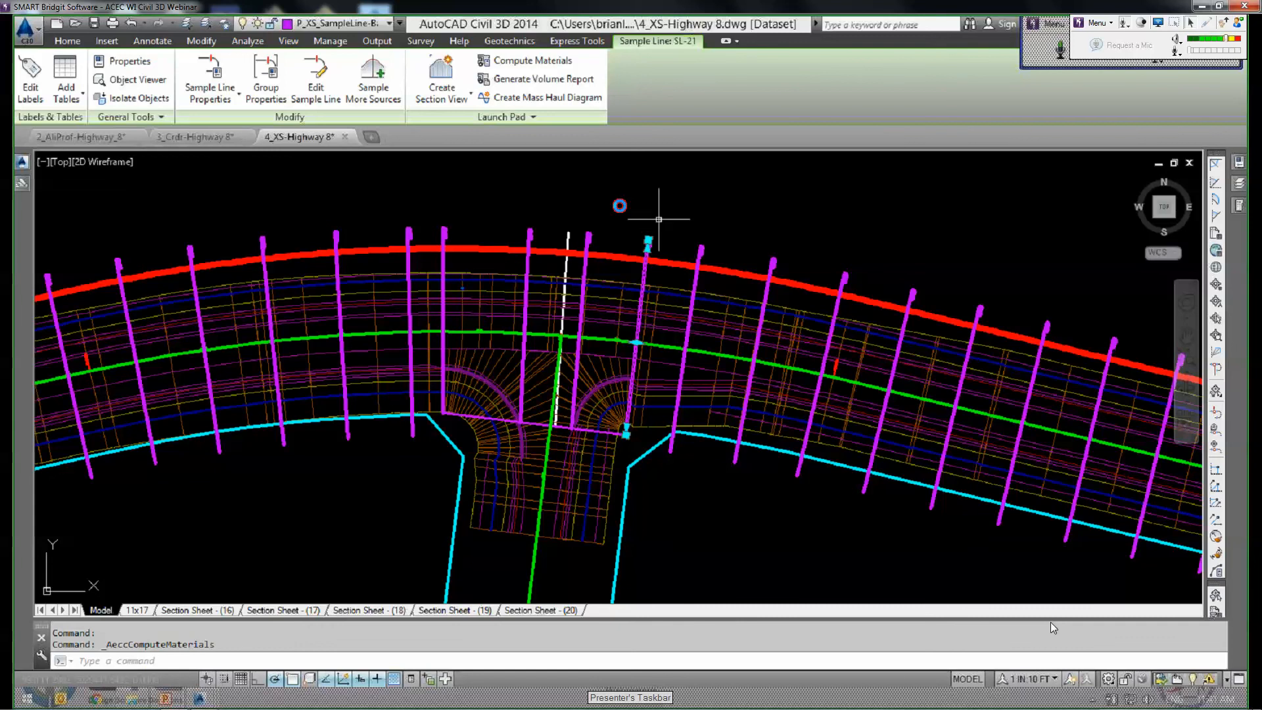
key("Escape")
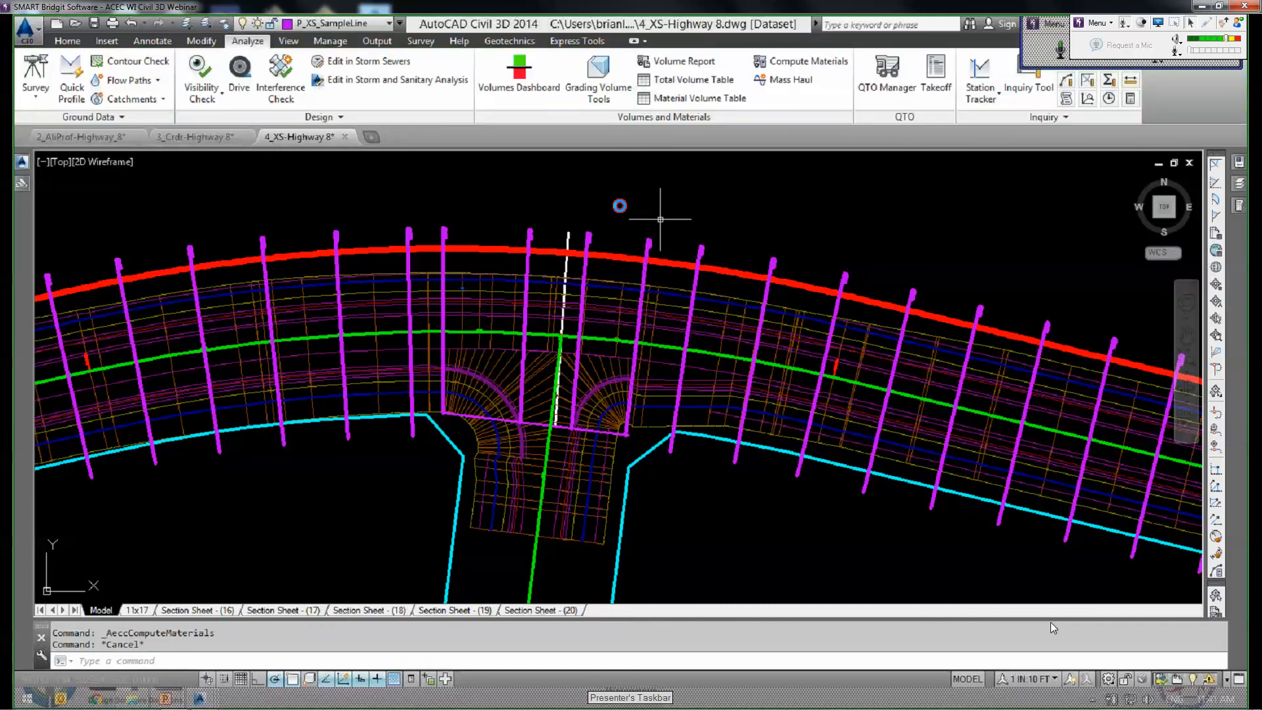
middle_click_drag(809, 203, 678, 204)
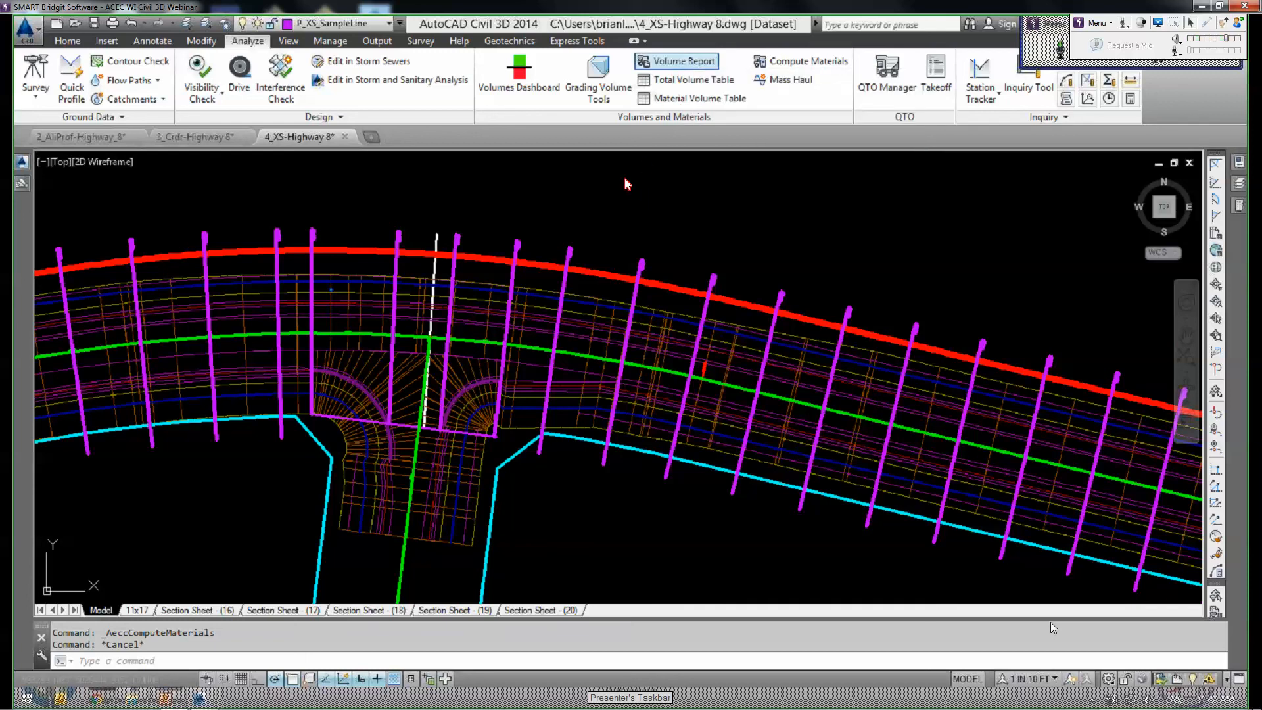
Generate a volume report for alignment 8 using the Earthwork sample line group and material list with the Select Material.xsl style sheet, and return to the drawing.
left_click(581, 259)
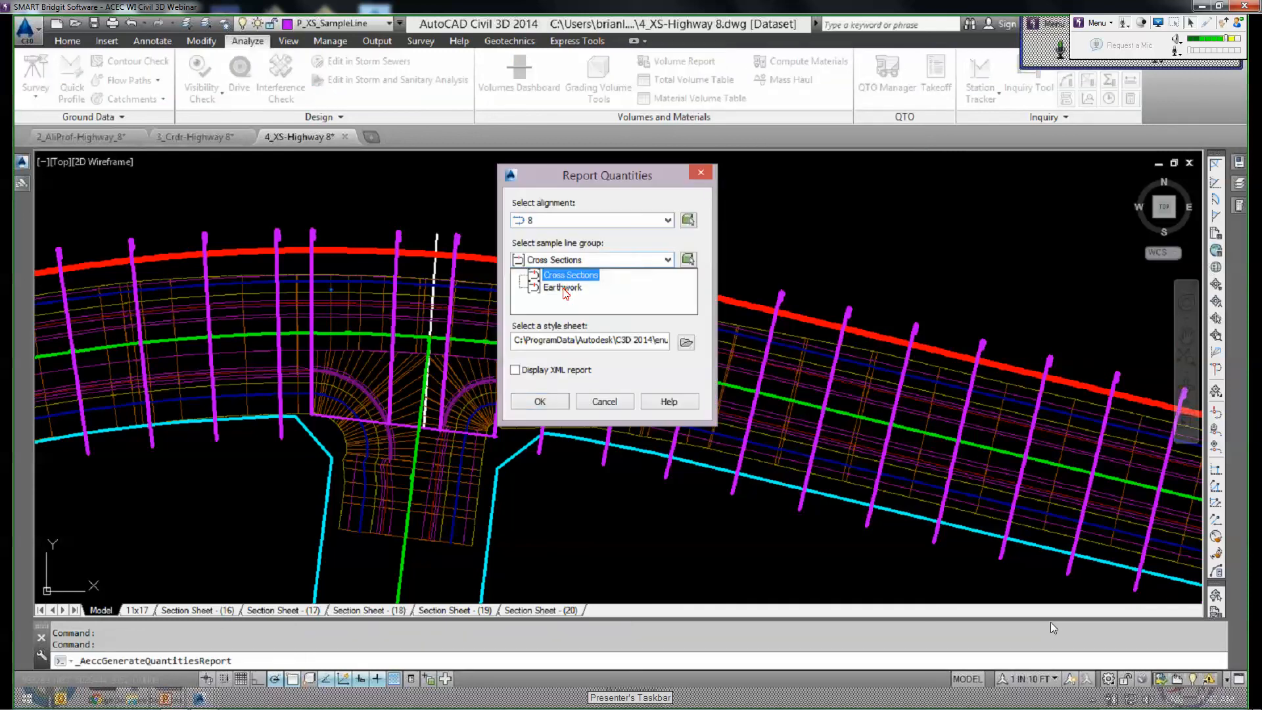
left_click(564, 288)
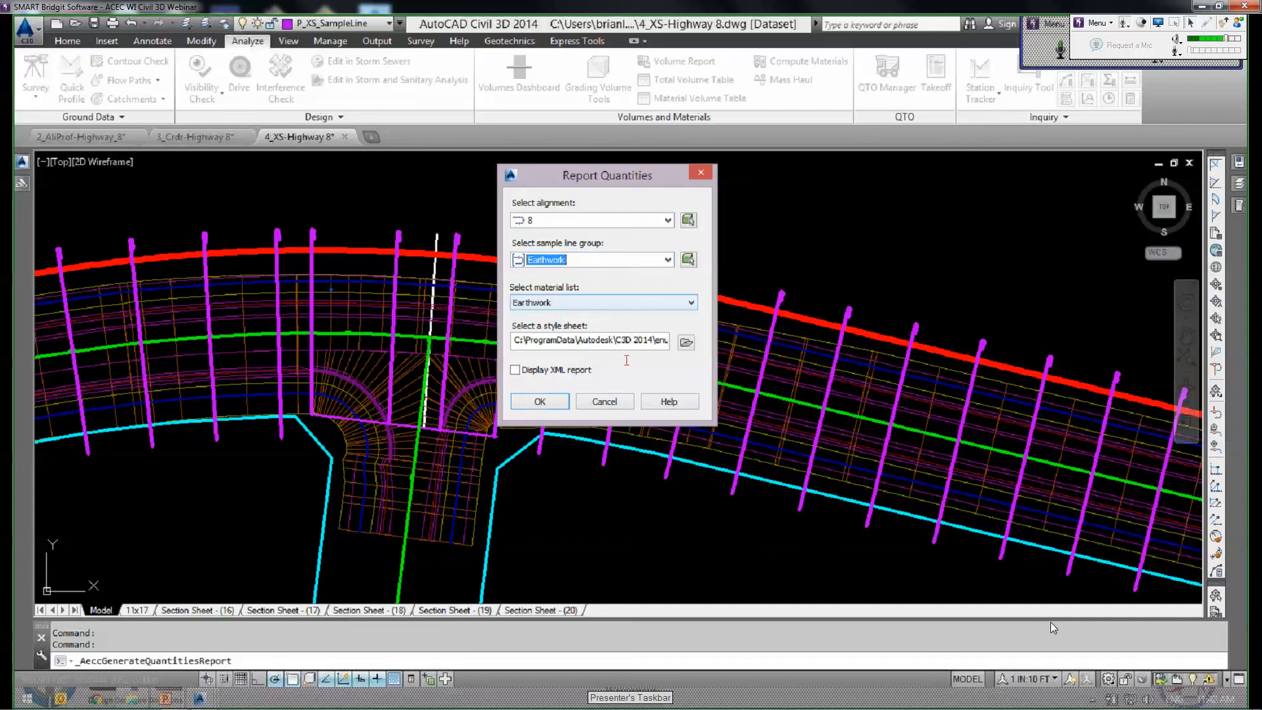
left_click(686, 345)
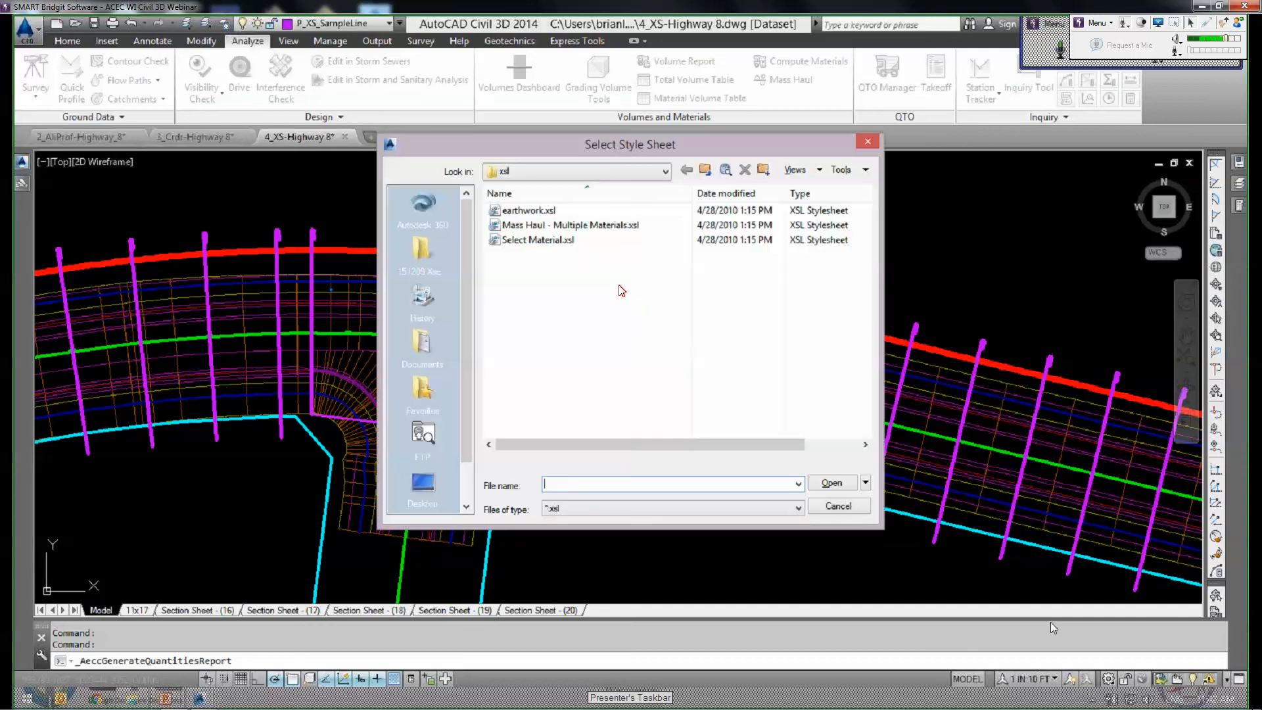
left_click(551, 240)
left_click_drag(628, 150, 590, 104)
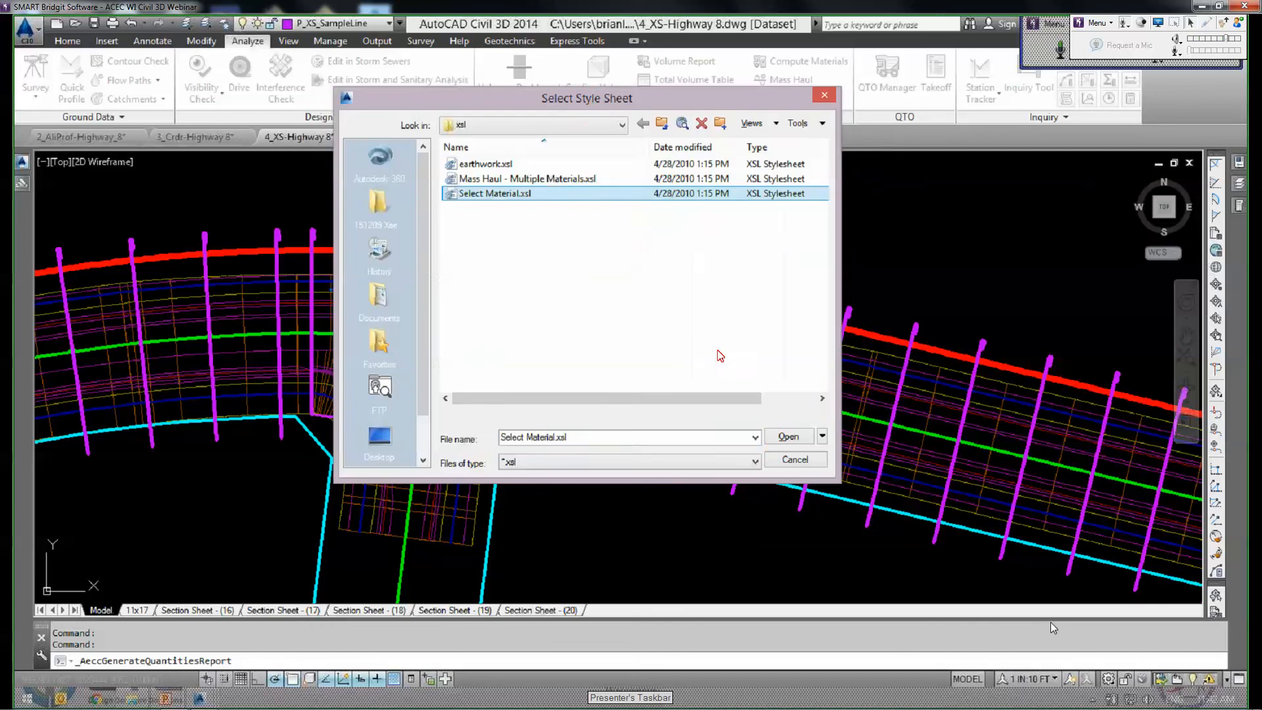
left_click(787, 438)
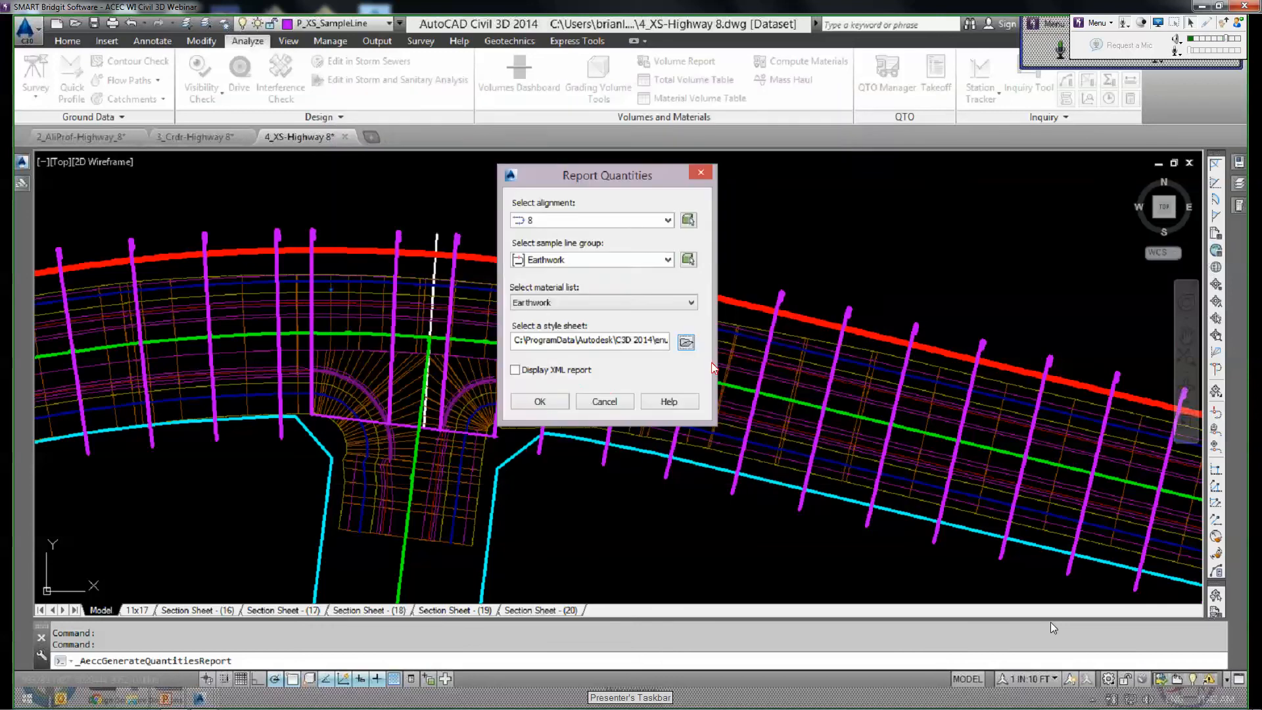
left_click(541, 404)
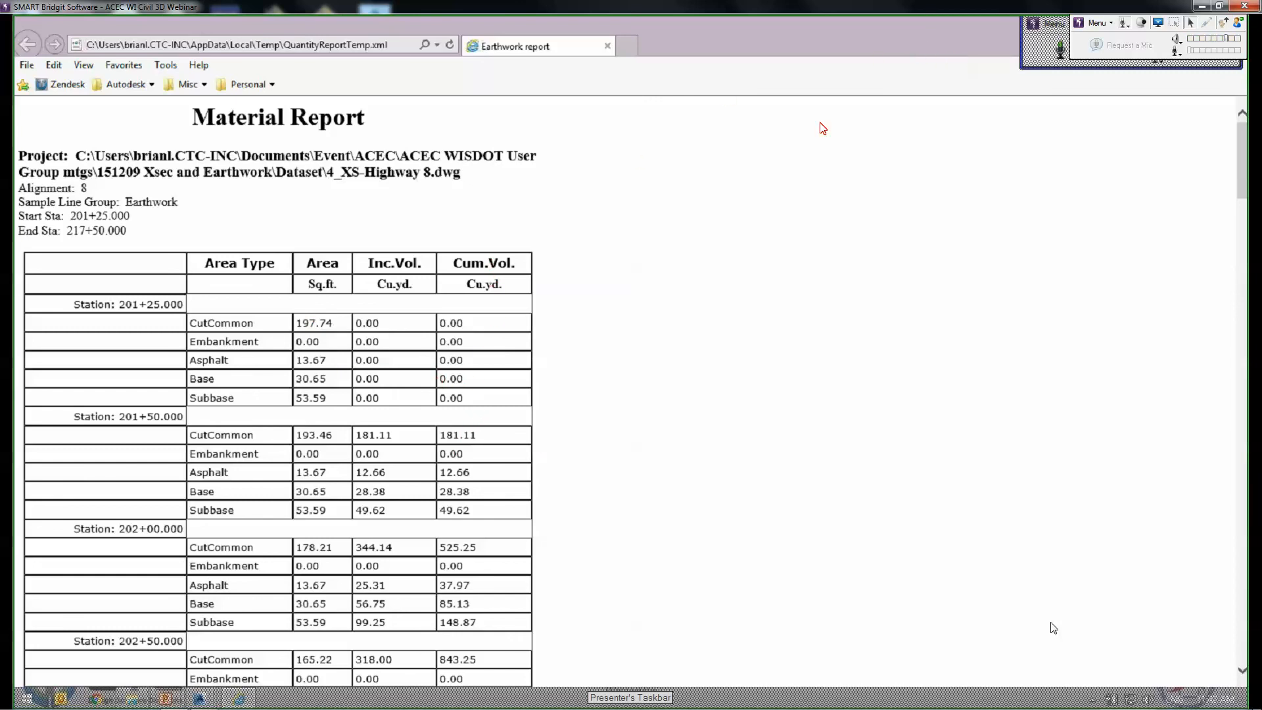
left_click_drag(771, 25, 756, 102)
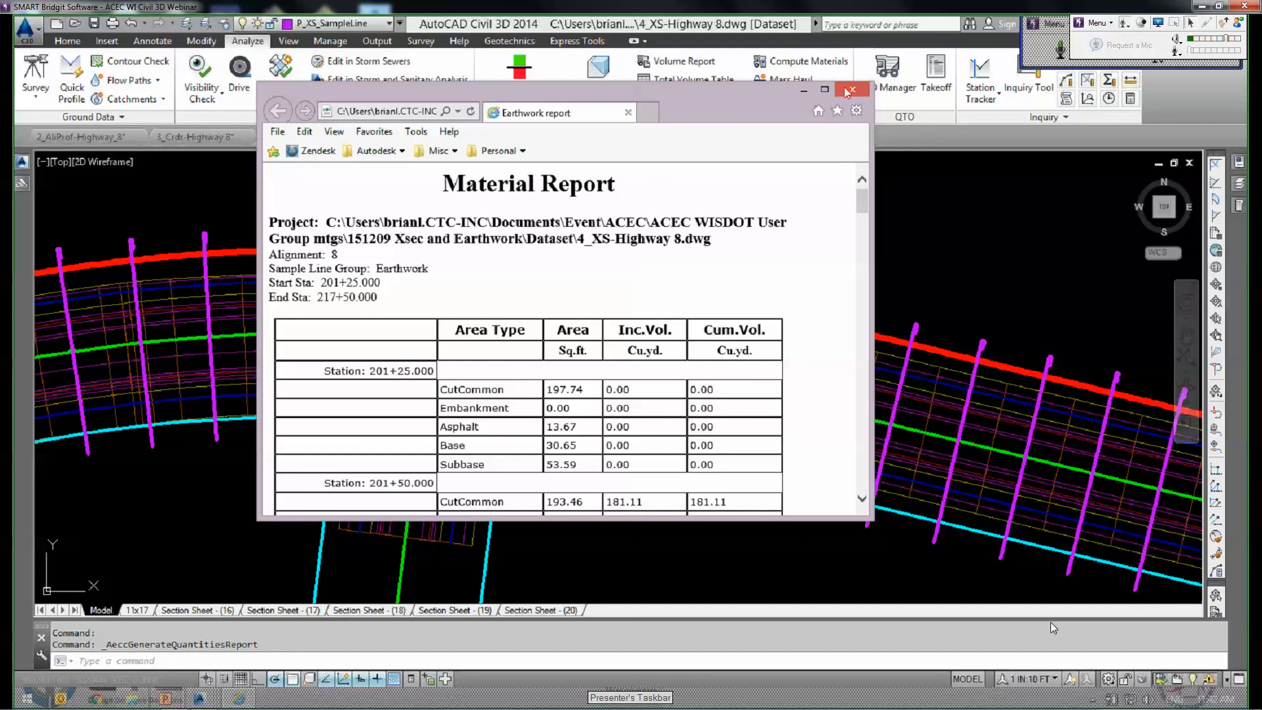
left_click(948, 237)
Examine the sample lines along the Highway 8 corridor and around the side road intersection.
middle_click_drag(465, 336, 862, 321)
middle_click_drag(359, 405, 570, 366)
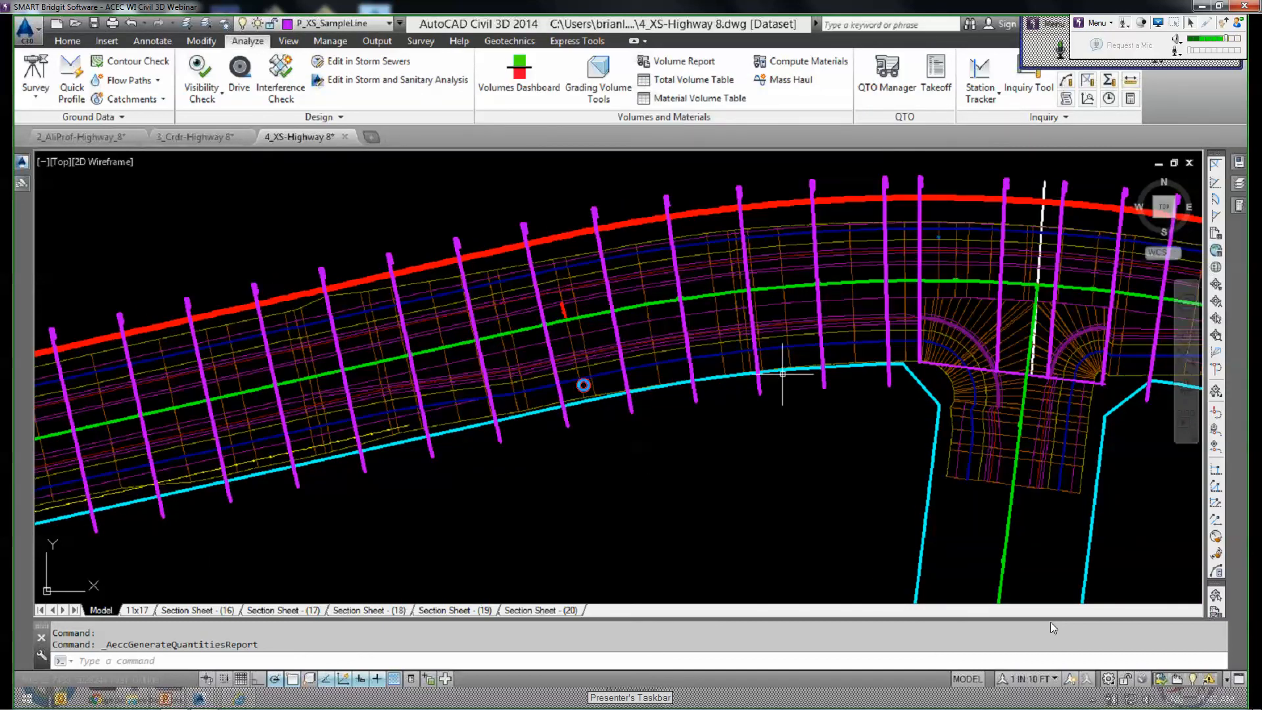
middle_click_drag(783, 374, 583, 385)
scroll(819, 351, "up", 3)
middle_click_drag(816, 350, 599, 435)
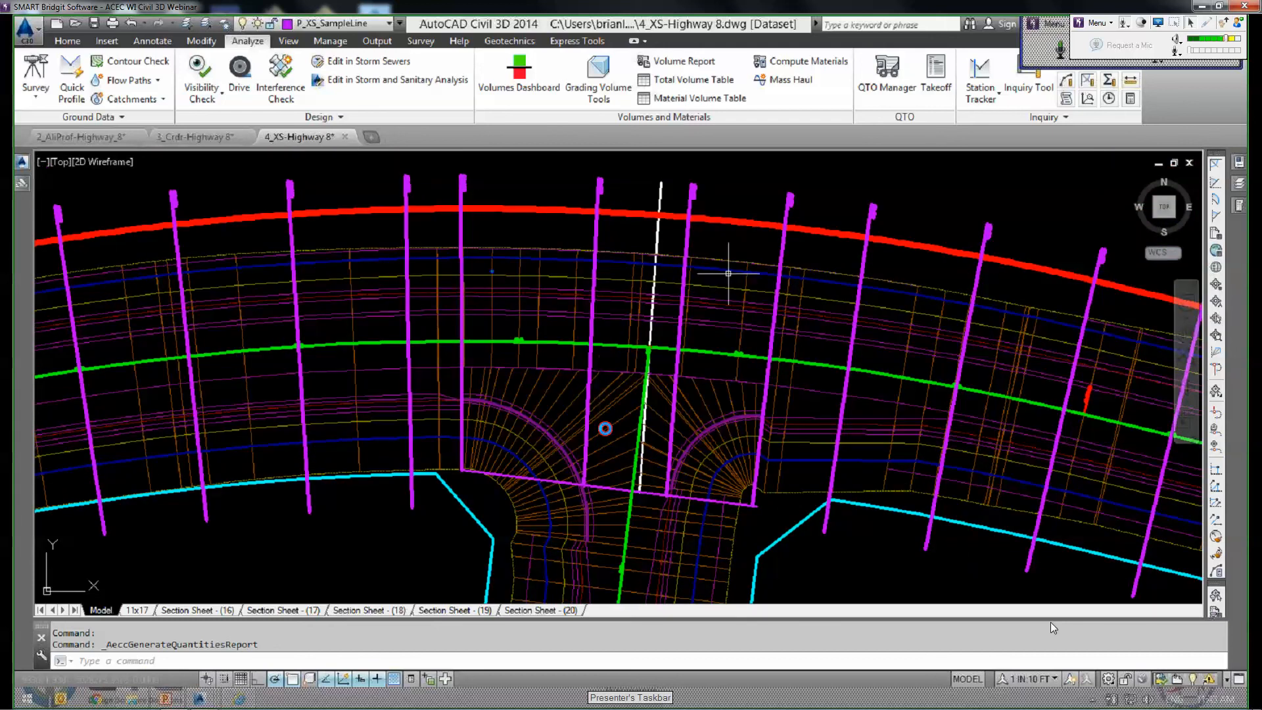
scroll(797, 215, "down", 2)
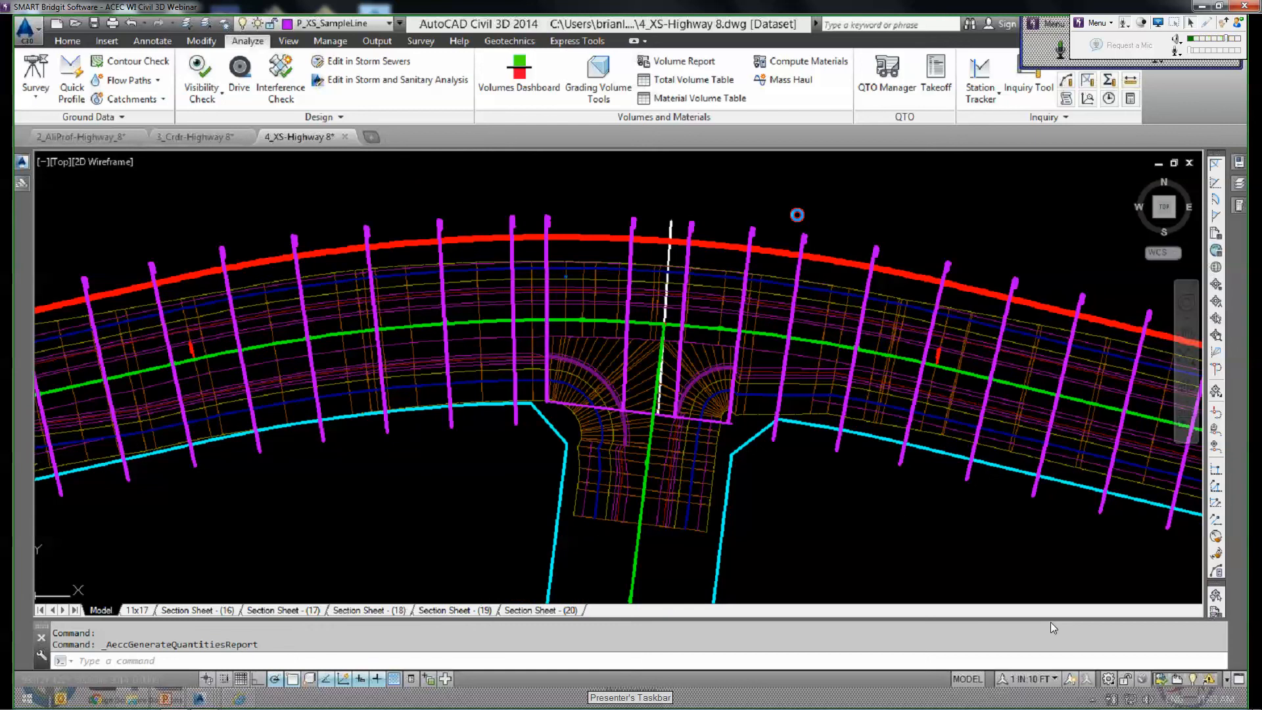
middle_click_drag(797, 215, 748, 229)
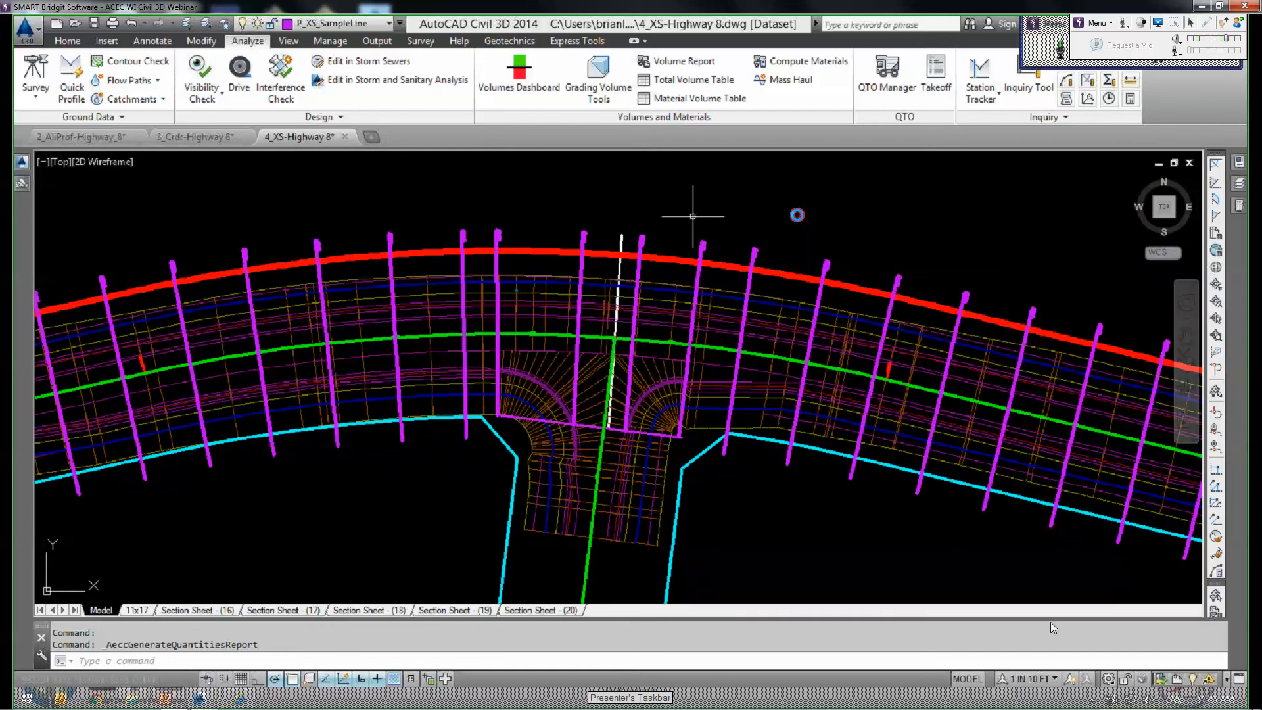
middle_click_drag(588, 194, 796, 183)
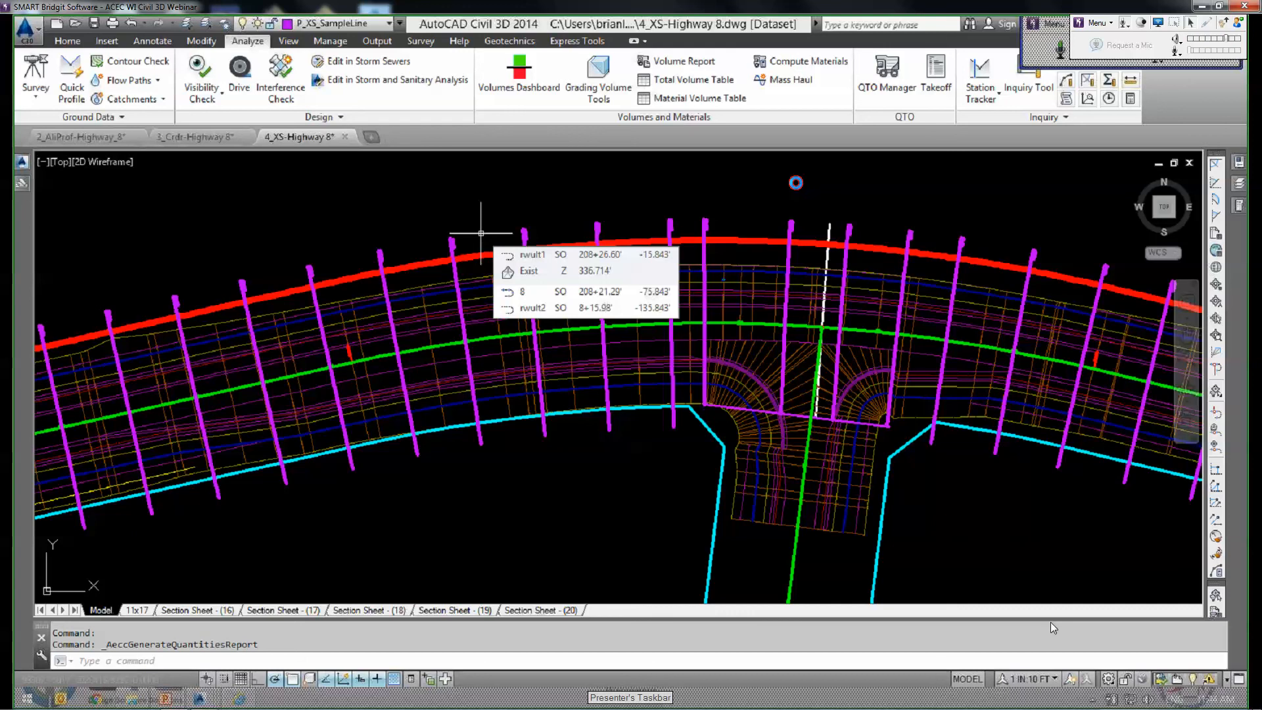
mouse_move(979, 201)
middle_mouse_down()
mouse_move(706, 199)
mouse_move(539, 217)
middle_mouse_up()
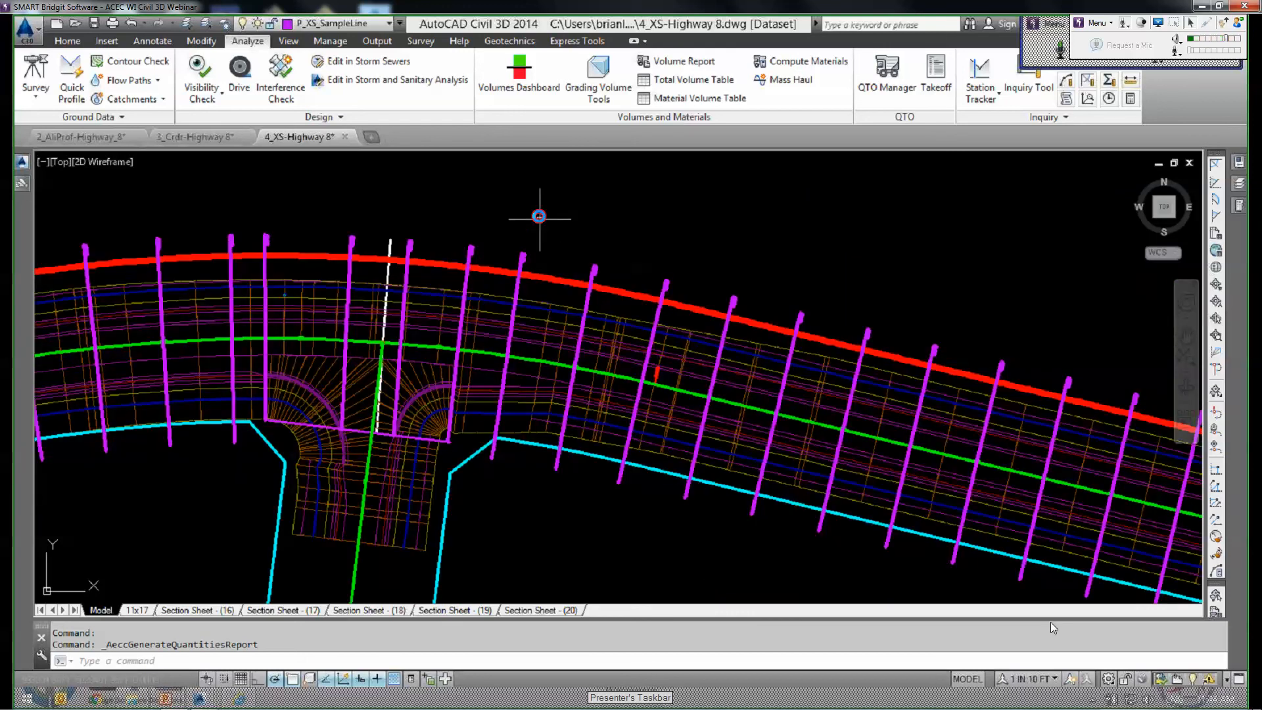
middle_click_drag(510, 475, 570, 392)
middle_click_drag(446, 300, 655, 419)
scroll(655, 419, "up", 2)
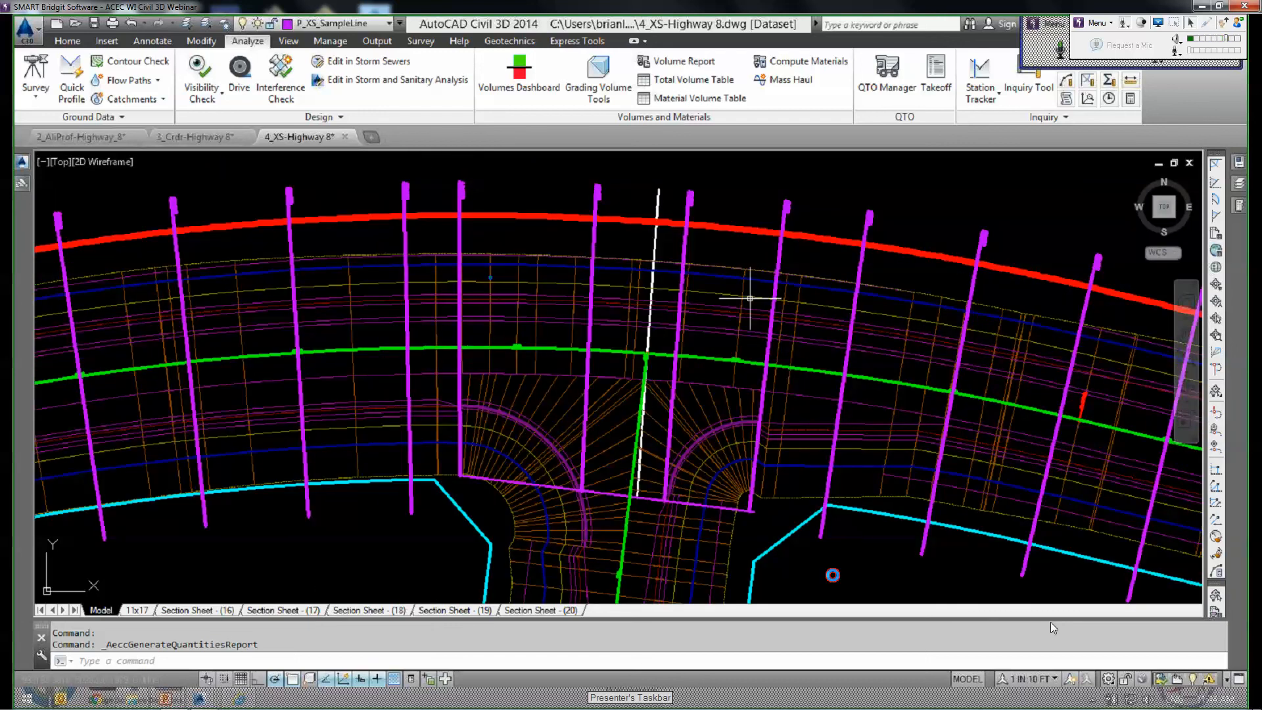
scroll(851, 216, "down", 3)
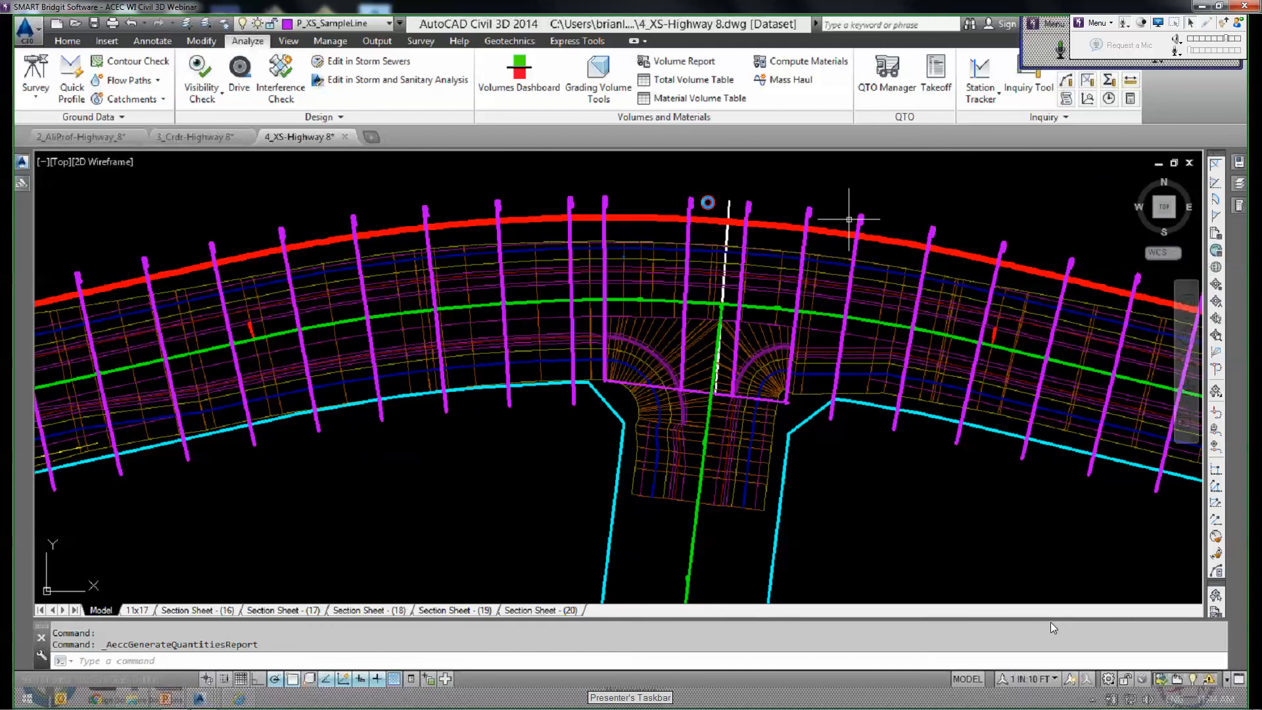
middle_click_drag(850, 219, 701, 209)
scroll(701, 209, "down", 3)
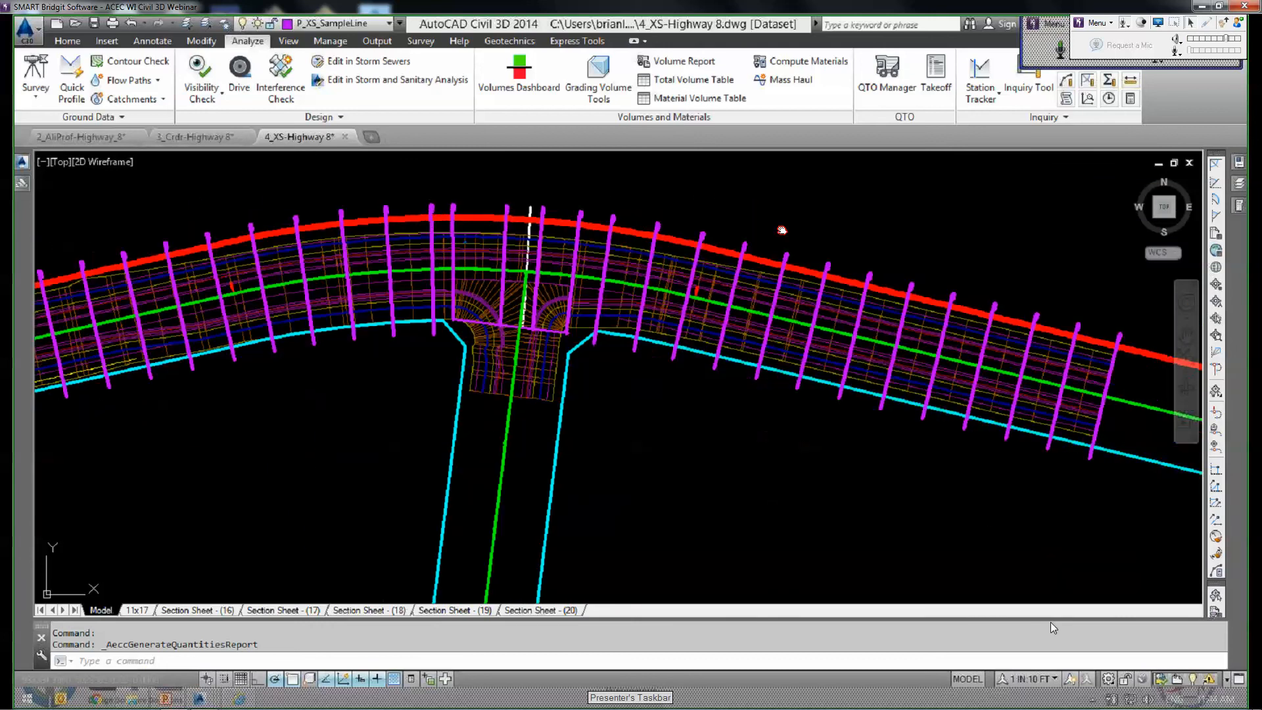
mouse_move(783, 230)
middle_mouse_down()
mouse_move(651, 203)
mouse_move(687, 233)
middle_mouse_up()
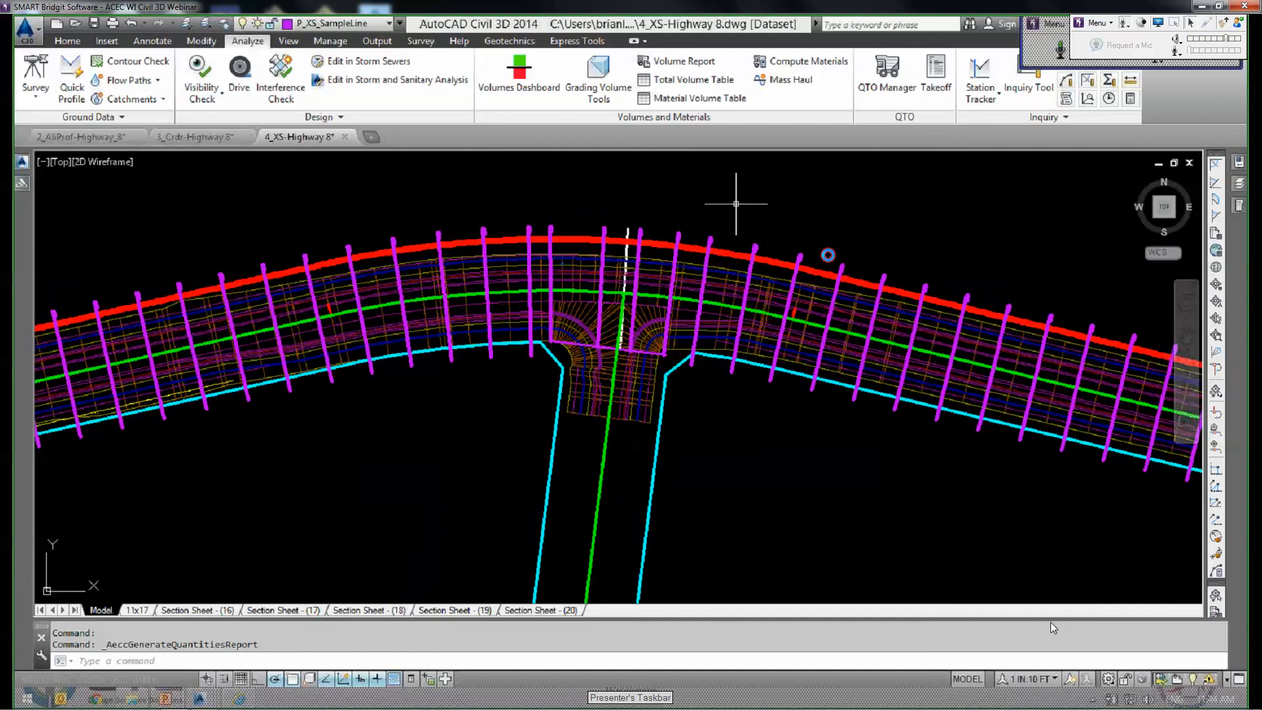
middle_click_drag(738, 197, 832, 254)
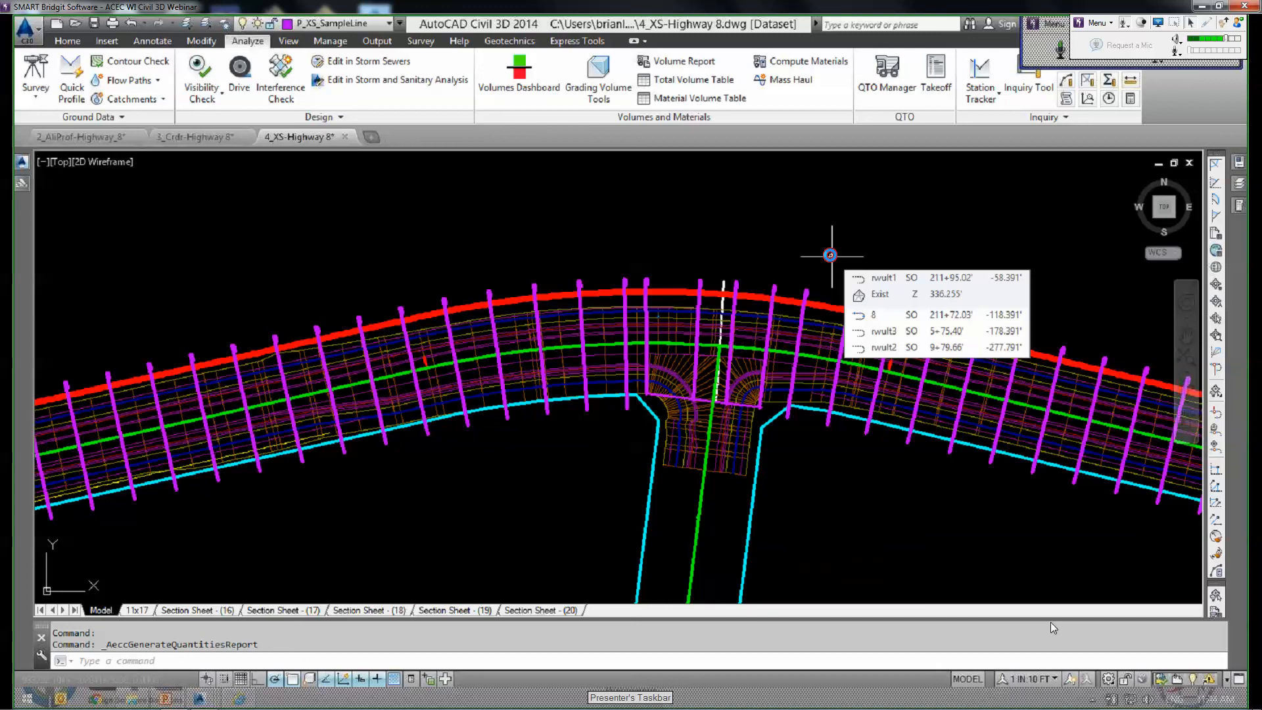
middle_click_drag(744, 232, 709, 219)
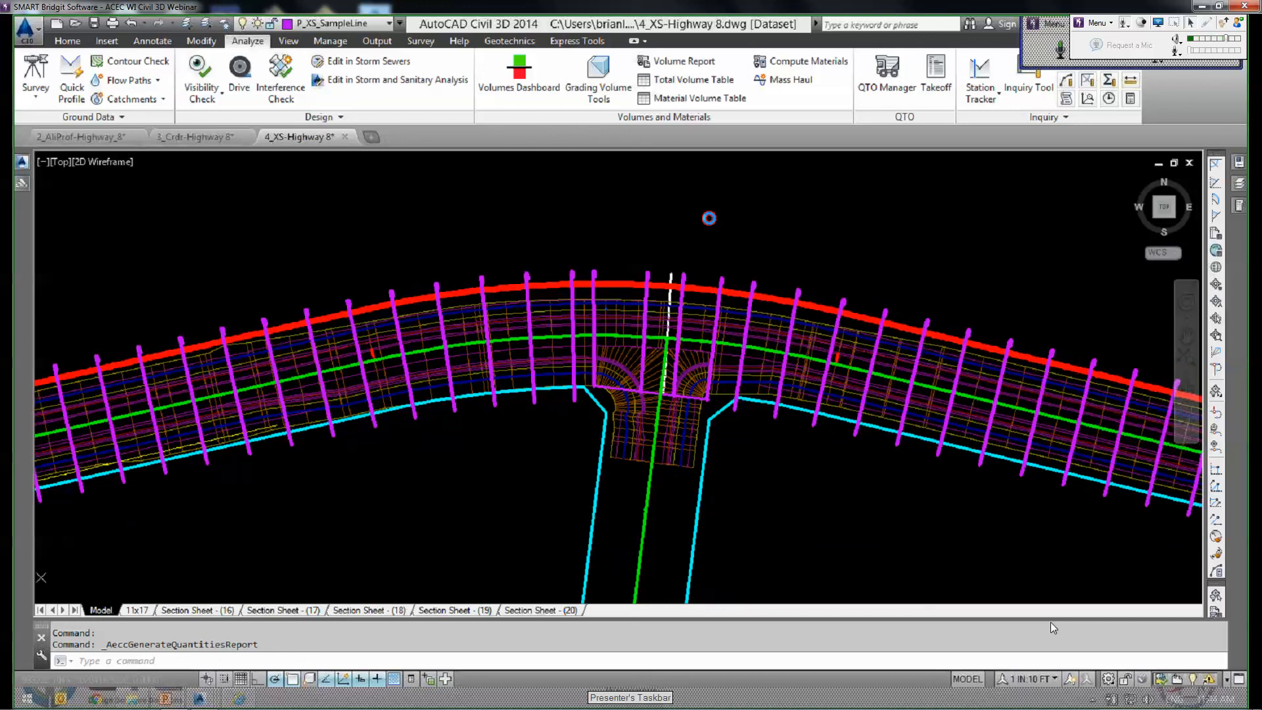
scroll(697, 314, "up", 2)
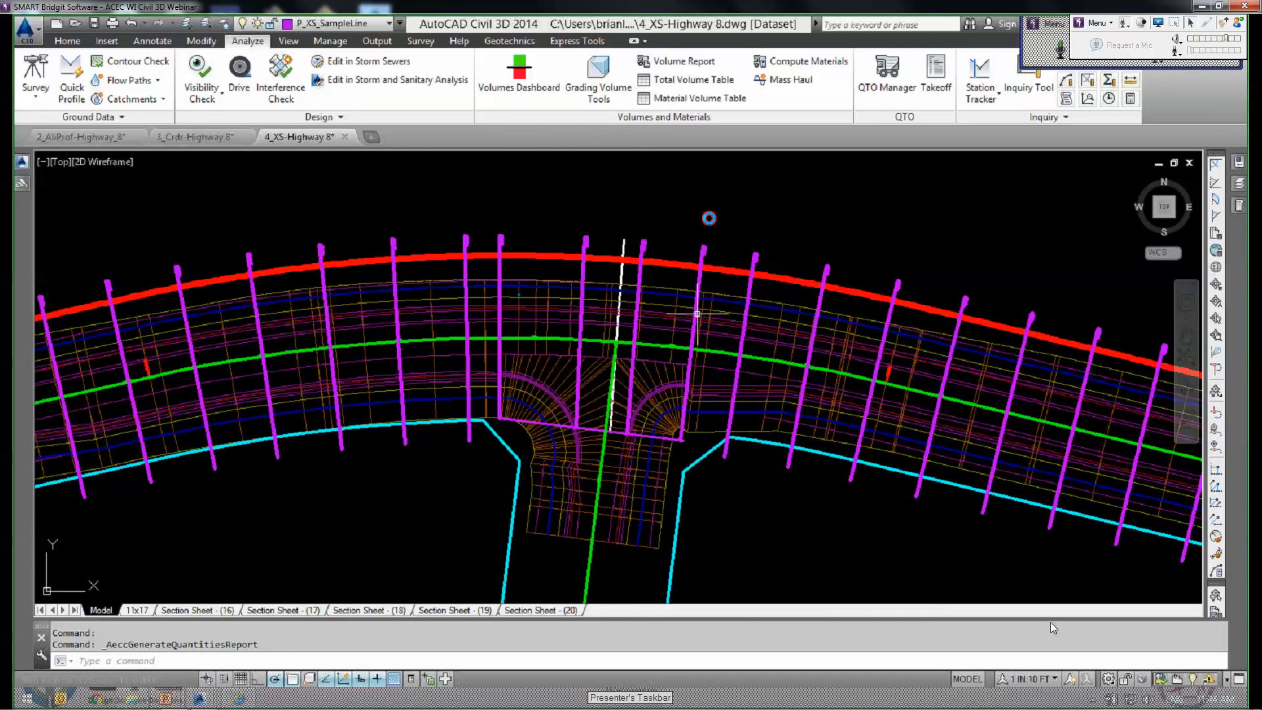
scroll(697, 314, "up", 2)
middle_click_drag(777, 208, 750, 231)
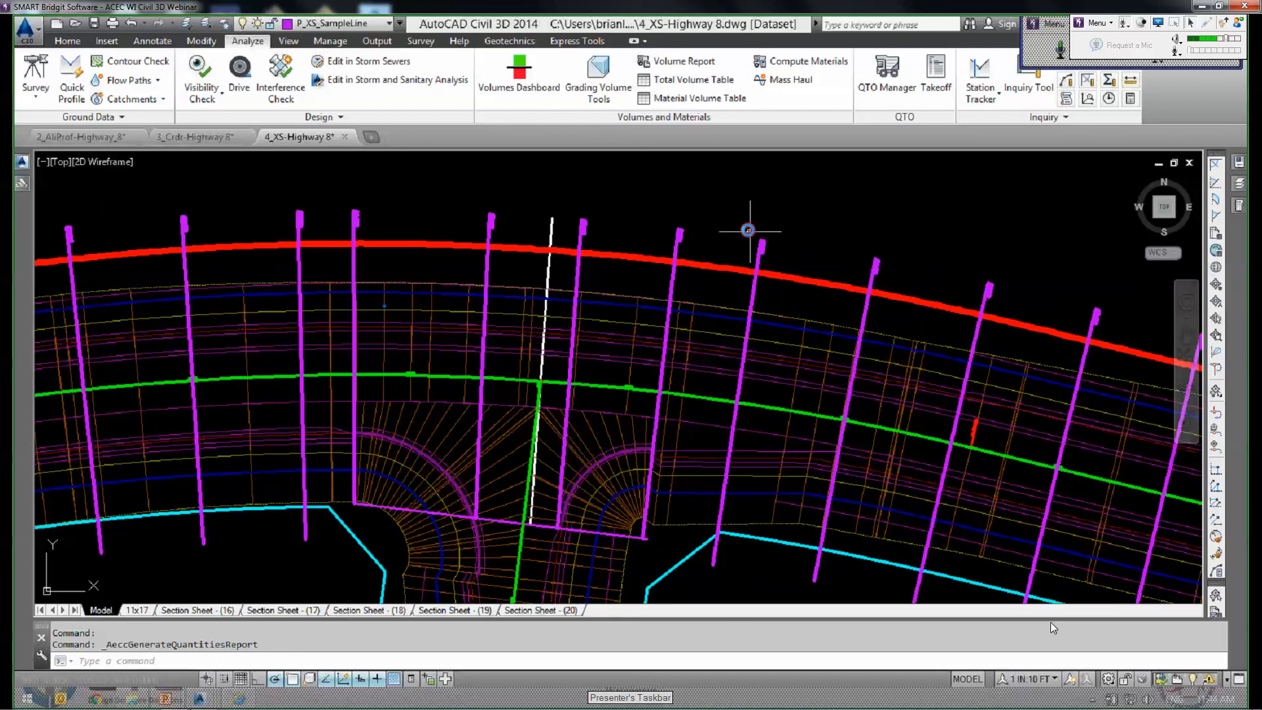
mouse_move(749, 230)
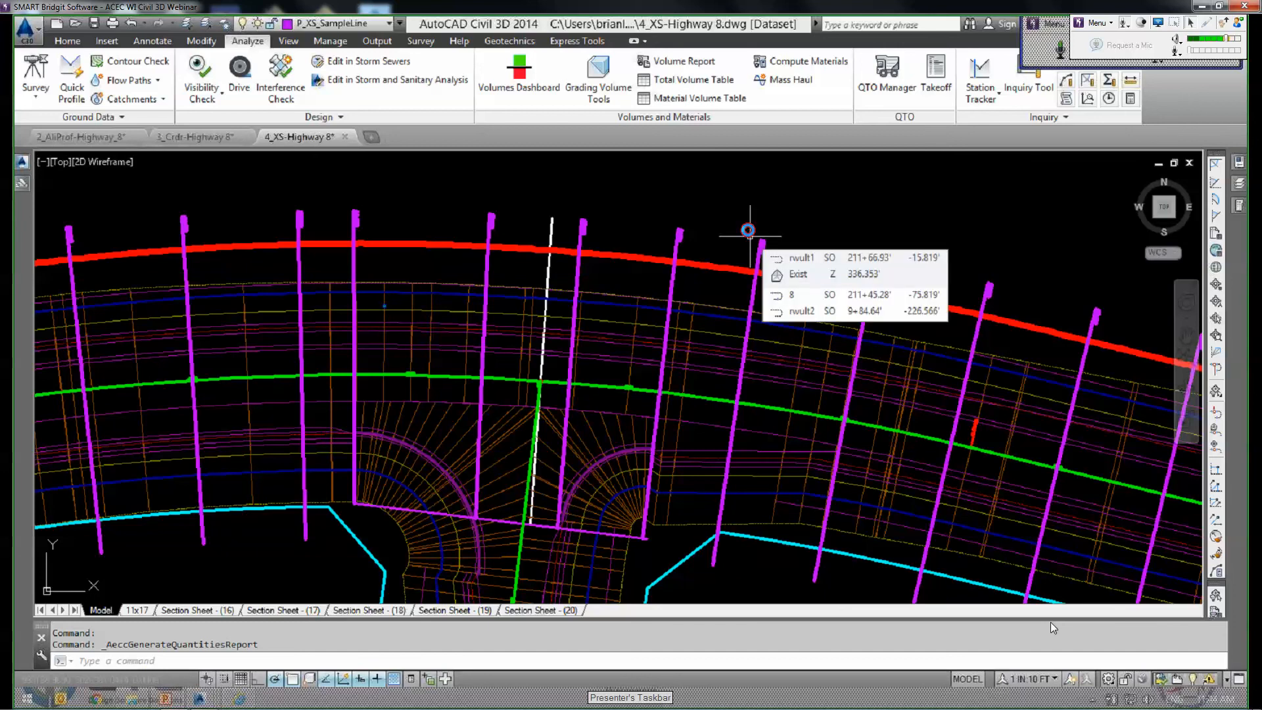
scroll(796, 205, "down", 2)
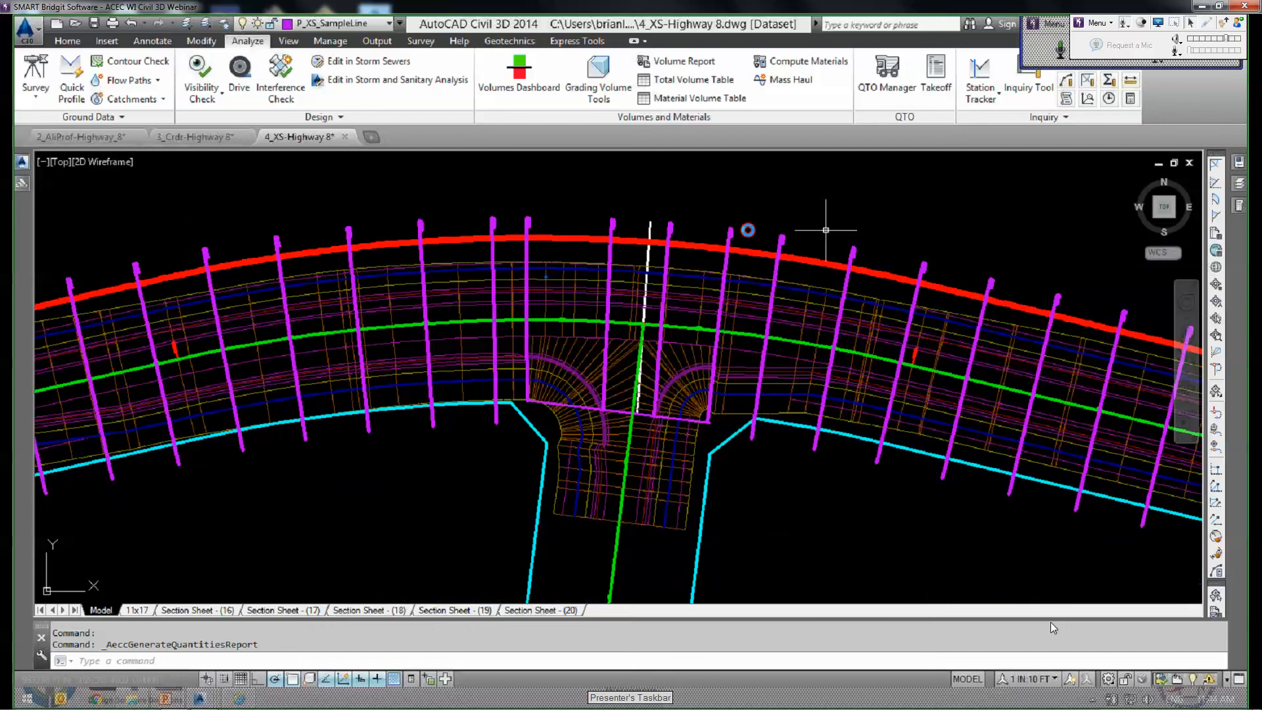
middle_click_drag(900, 251, 881, 247)
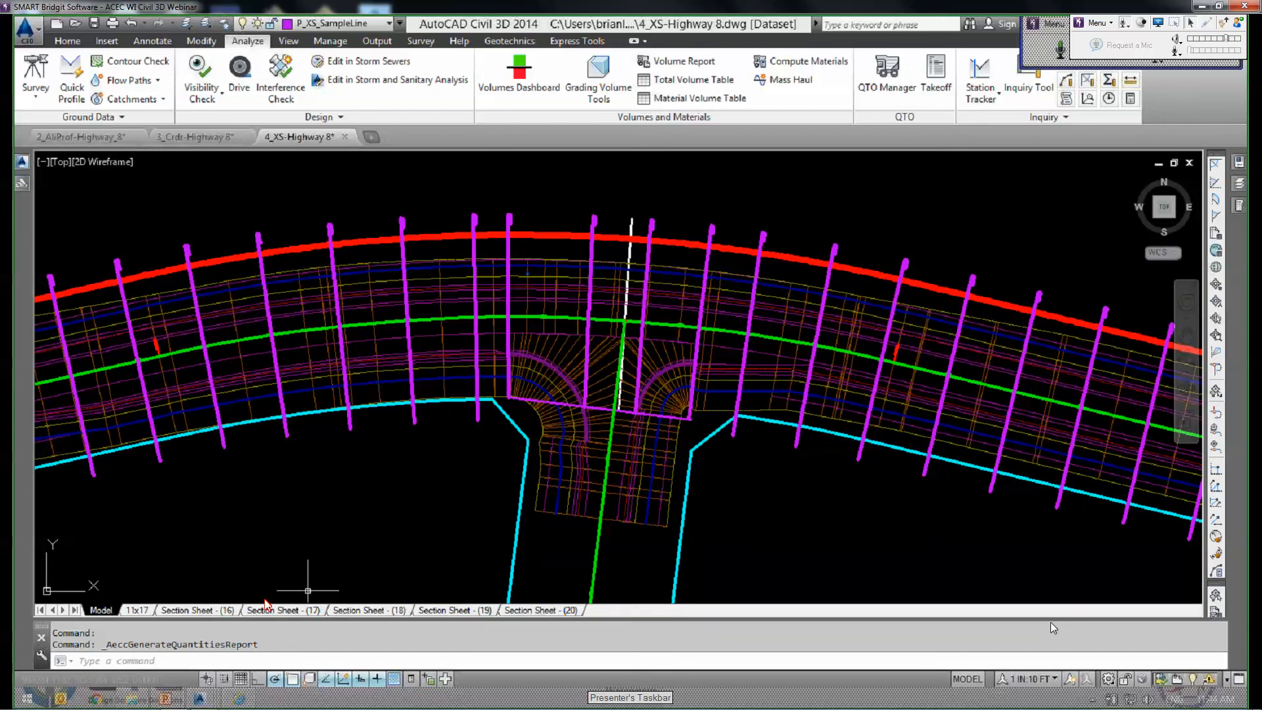
Switch to the PowerPoint presentation and show the Conclusions slide.
key("alt+Tab")
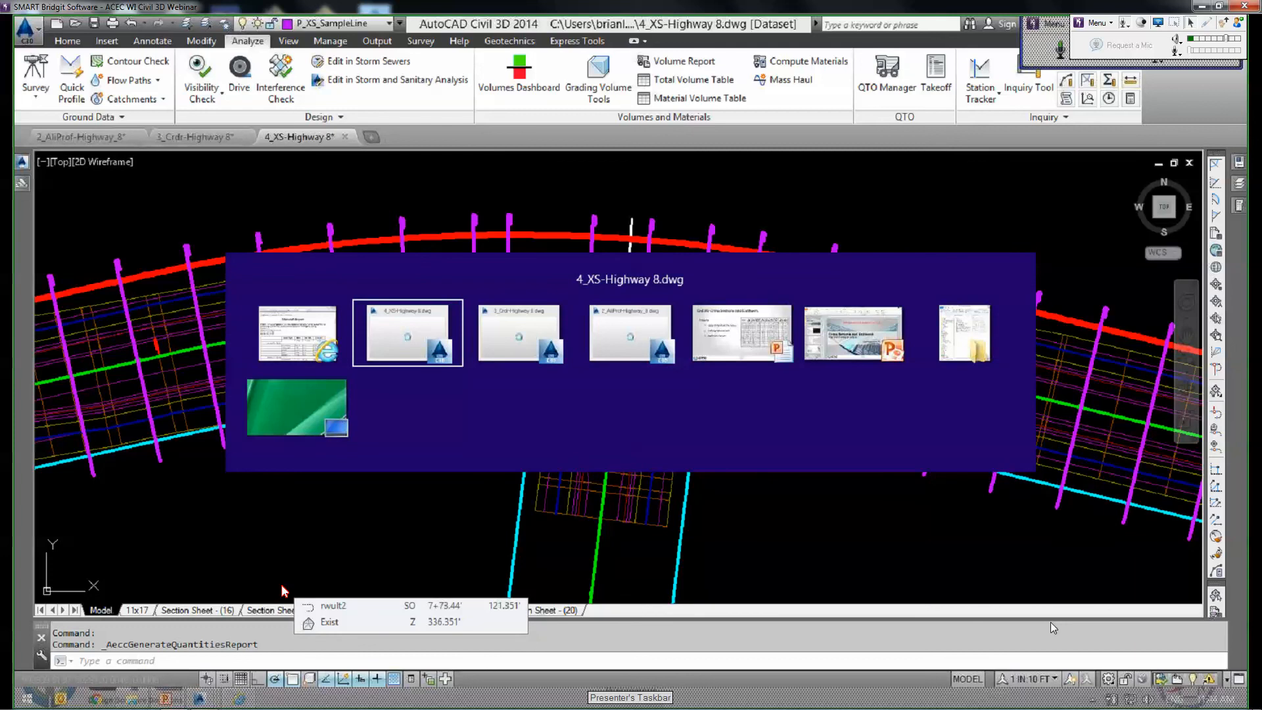
key("alt+Tab")
key("alt+Tab")
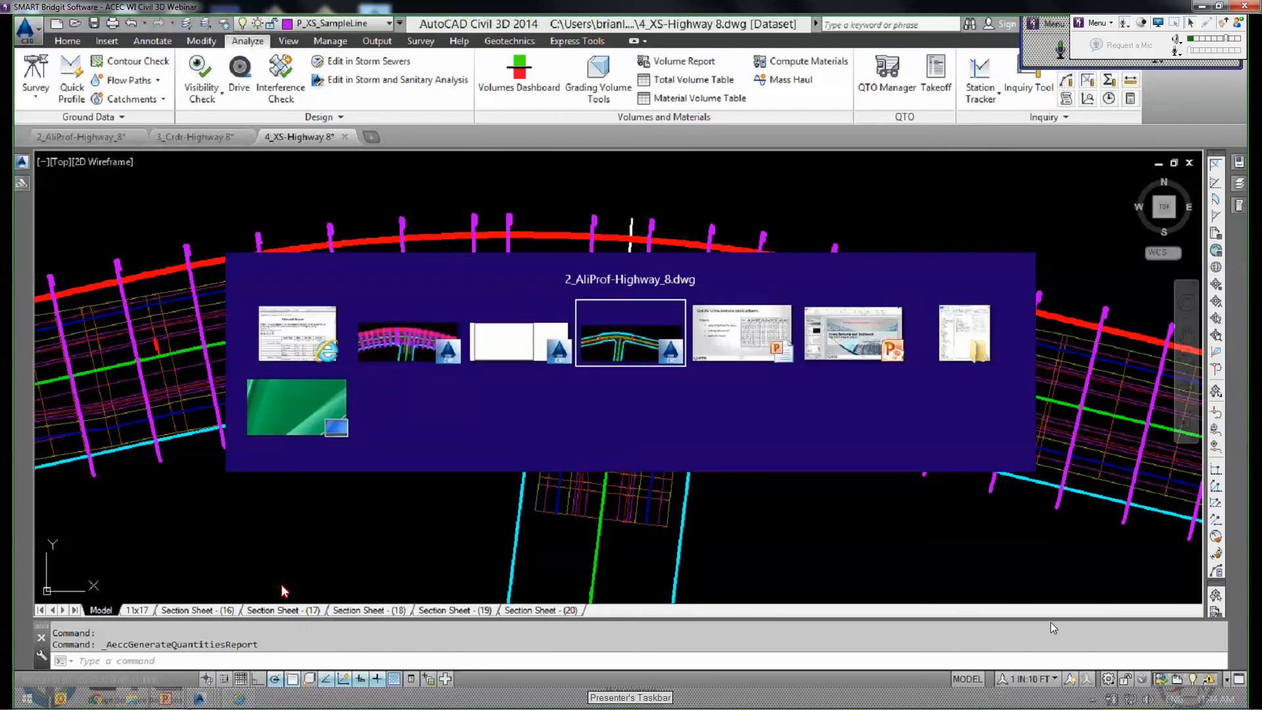
key("alt+Tab")
left_click(557, 359)
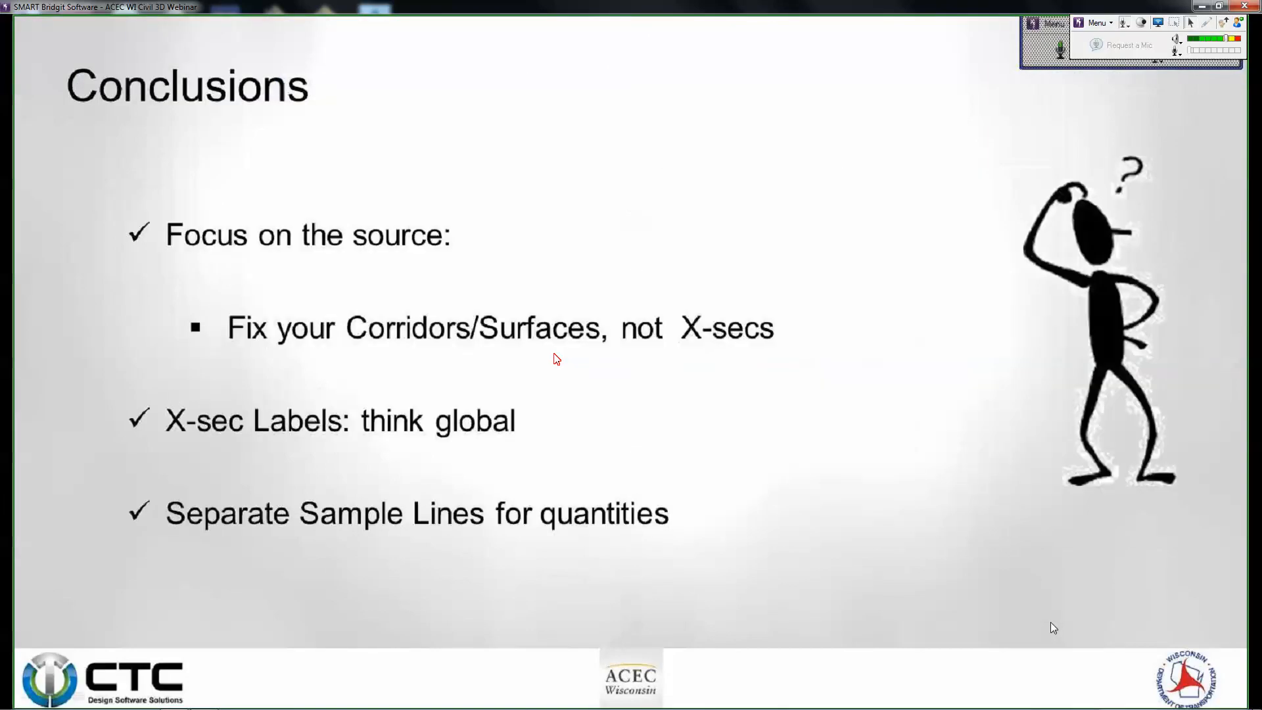